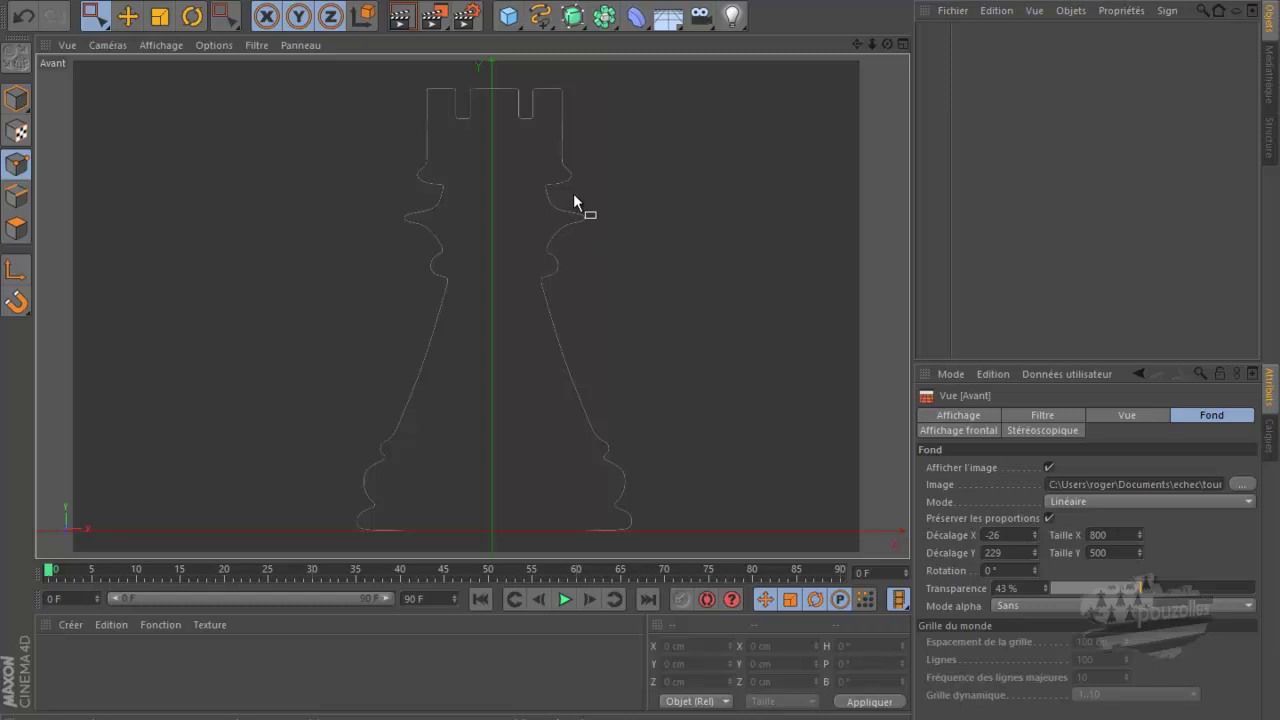
Add a Disque primitive from the primitive objects palette at the base of the rook reference.
click(508, 17)
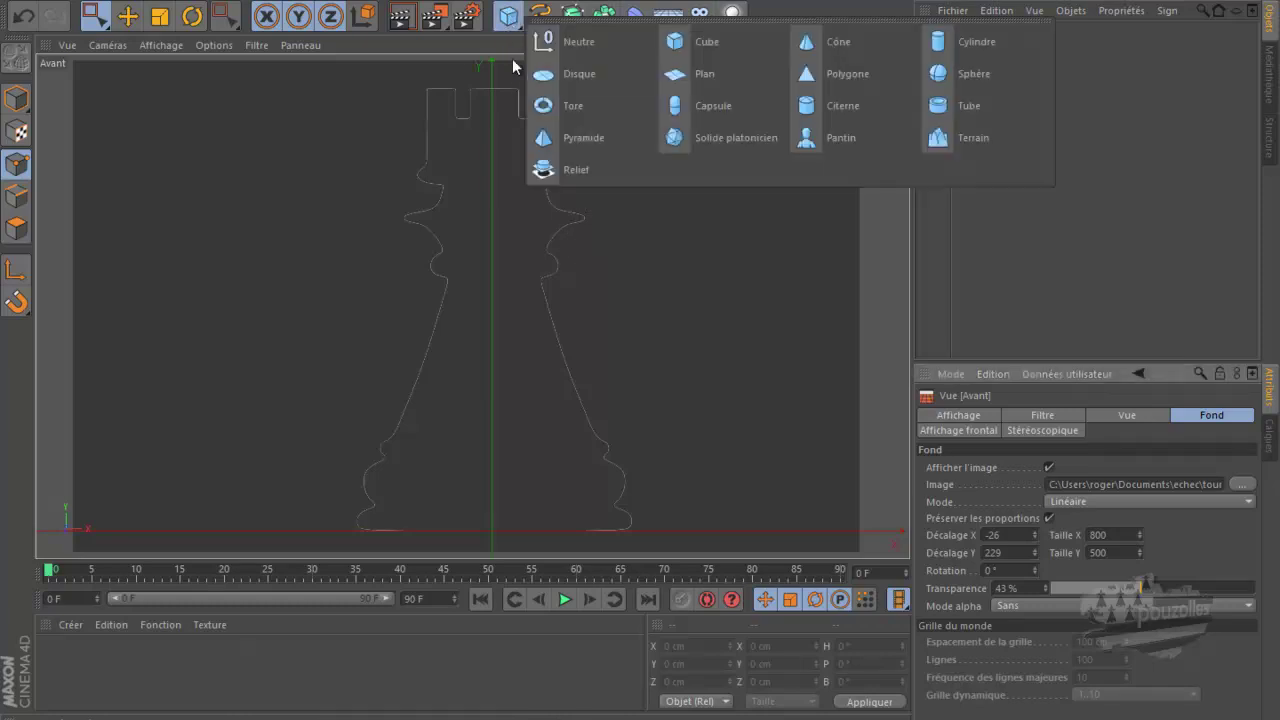
click(561, 75)
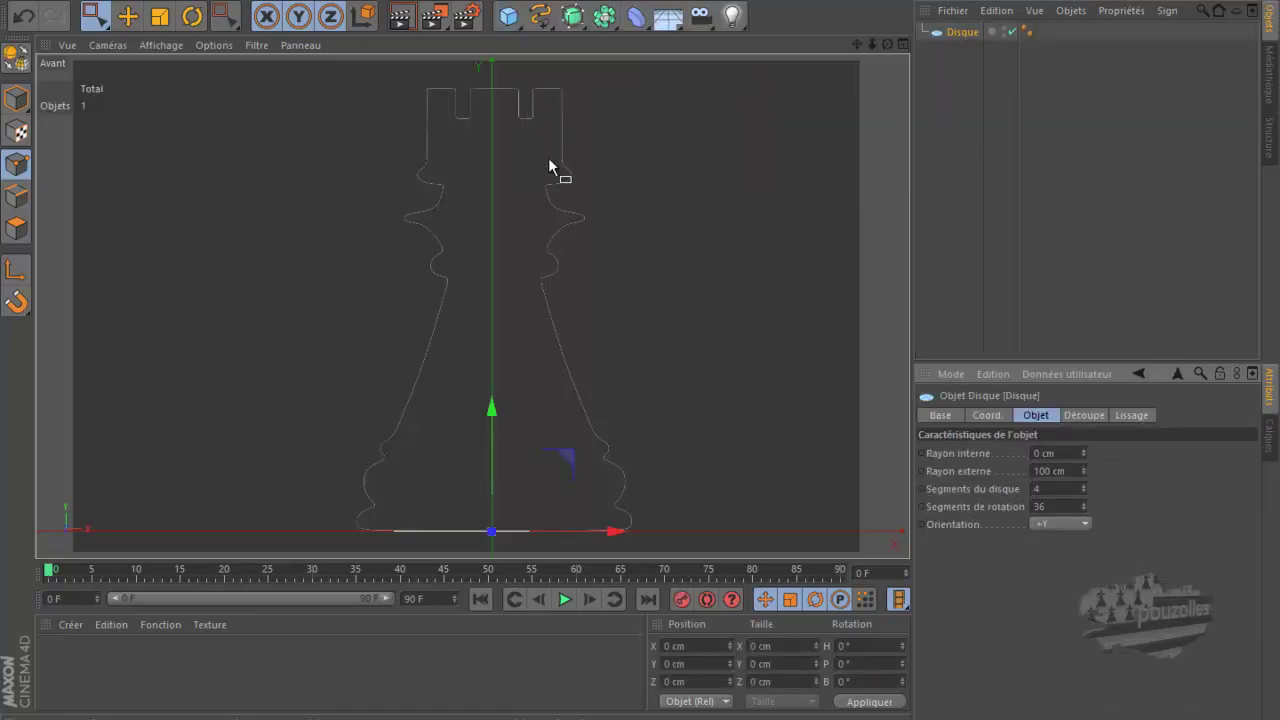
Set the disc to 18 rotation segments and 1 disc segment.
scroll(488, 548, up, 2)
scroll(488, 548, up, 2)
scroll(488, 548, up, 1)
scroll(488, 548, up, 1)
scroll(488, 548, up, 1)
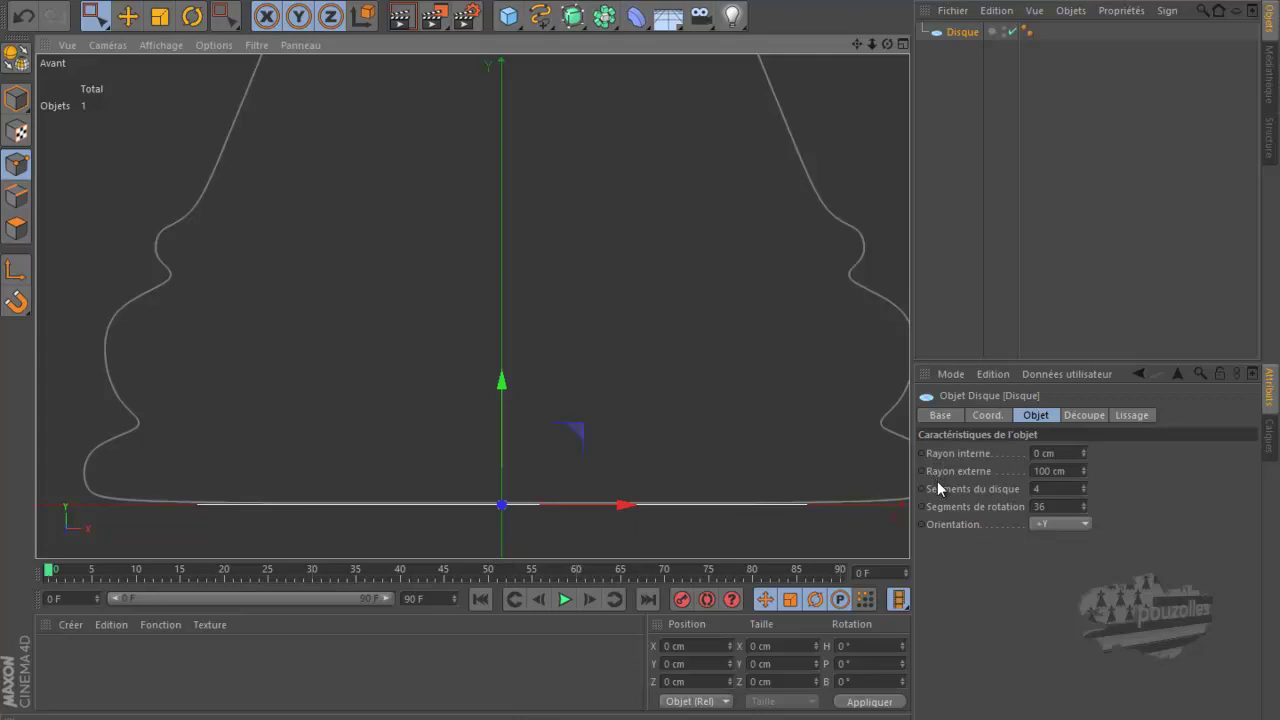
click(1052, 507)
text(16)
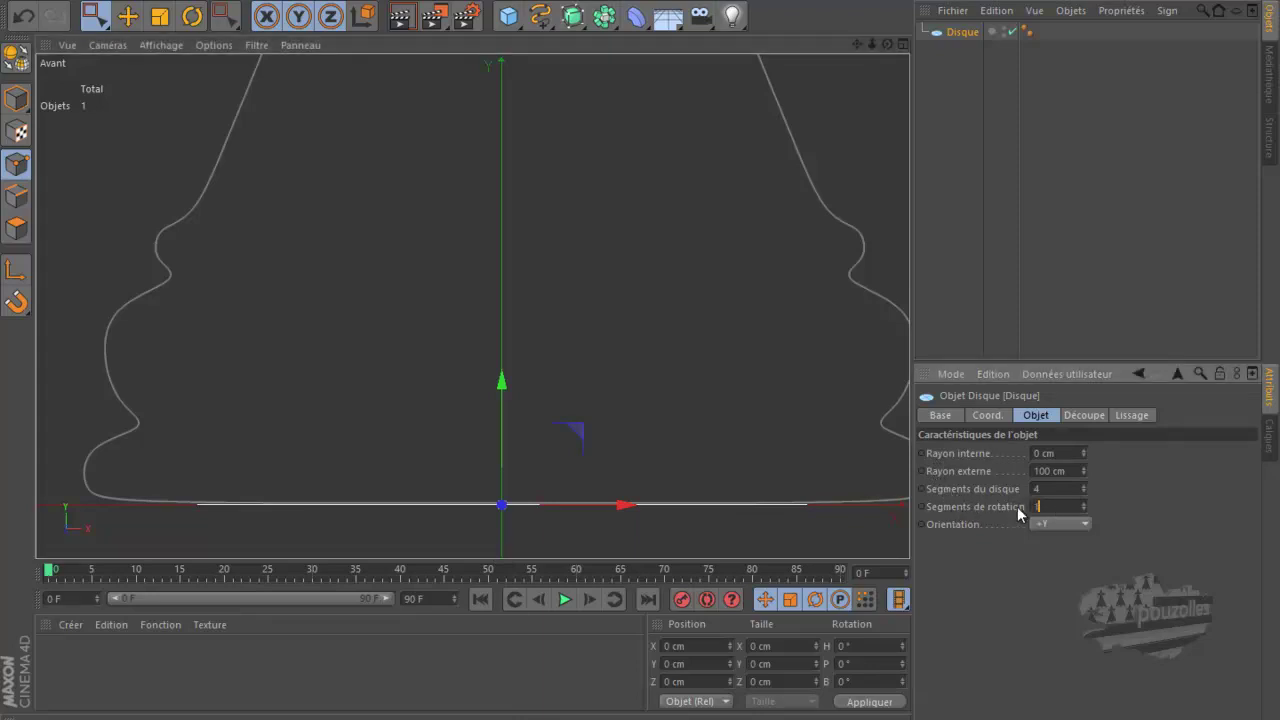
click(1036, 489)
text(1)
Increase the disc's outer radius to 133 cm to match the rook's base.
scroll(438, 495, down, 1)
scroll(436, 497, down, 1)
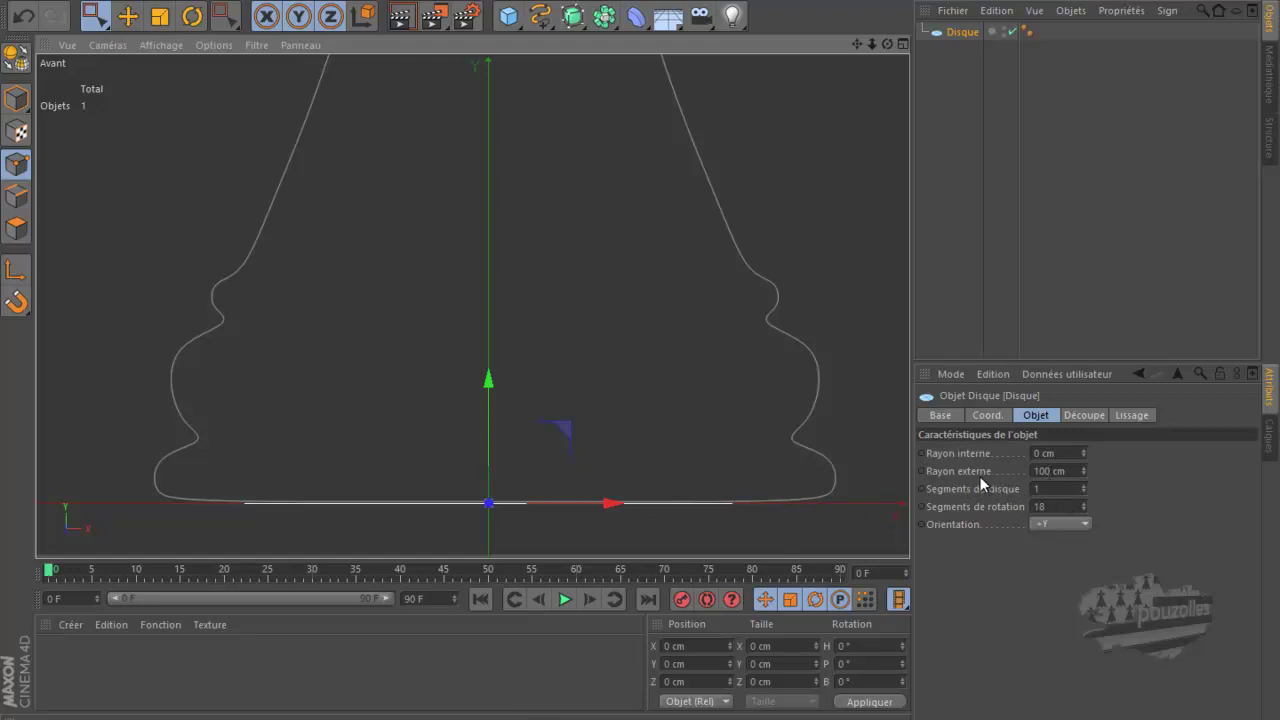
click(1083, 467)
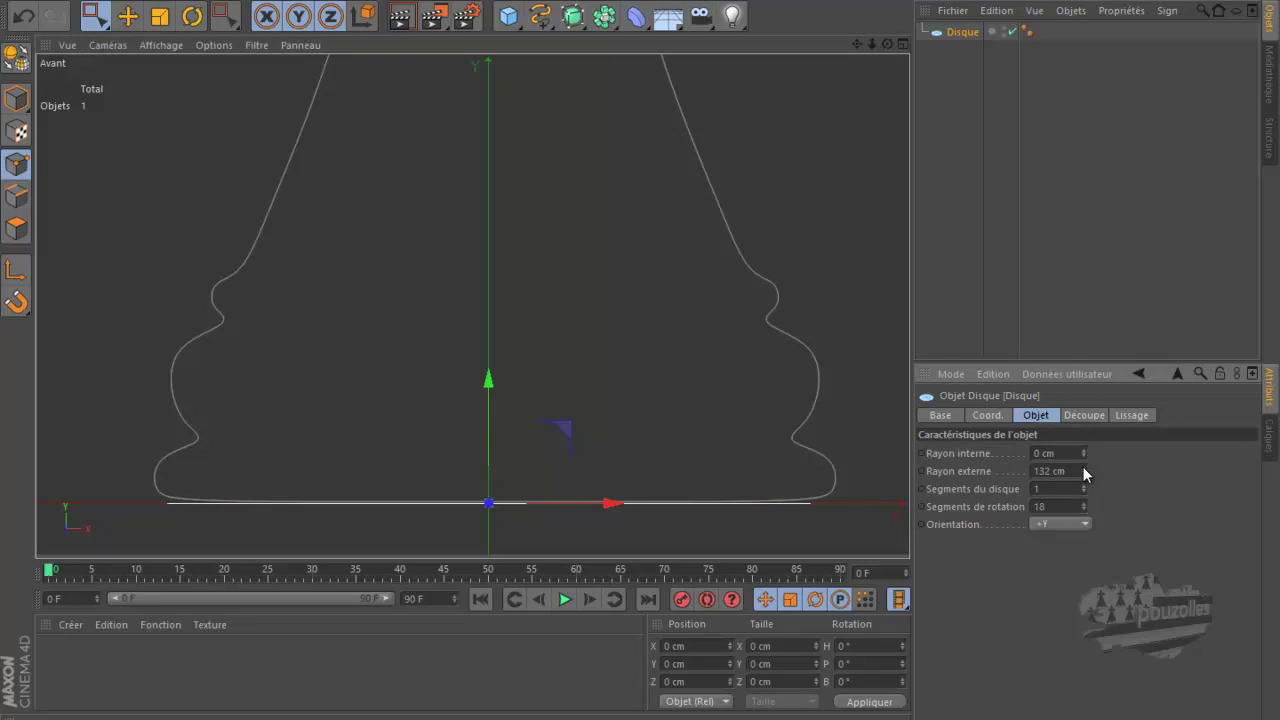
click(1083, 468)
Orbit the perspective view to inspect the new disc.
middle_click(623, 454)
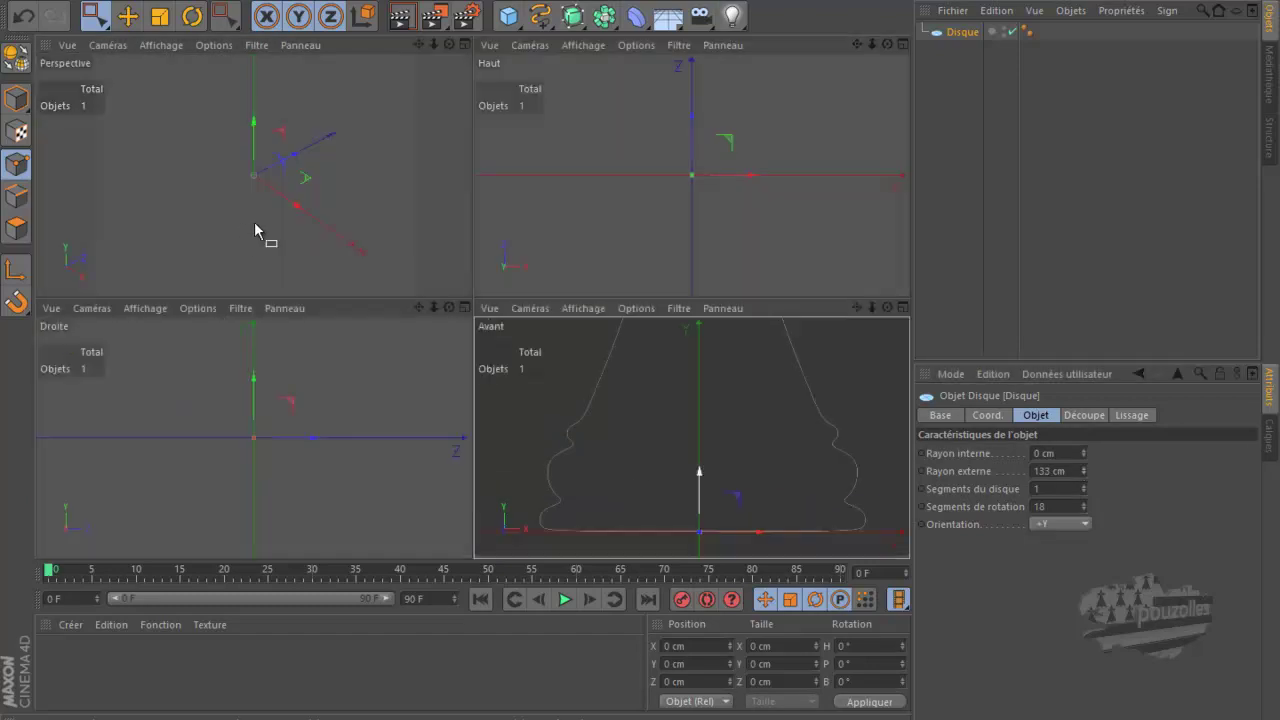
middle_click(264, 223)
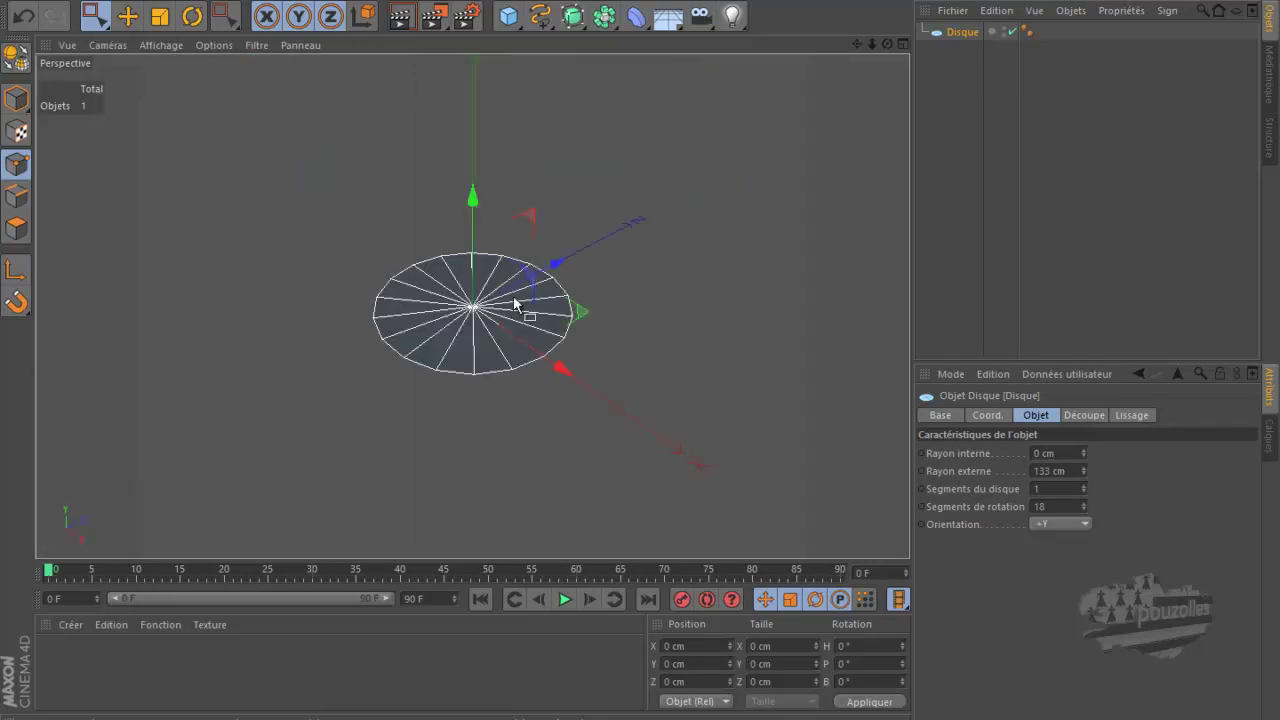
alt+drag(514, 300, 371, 186)
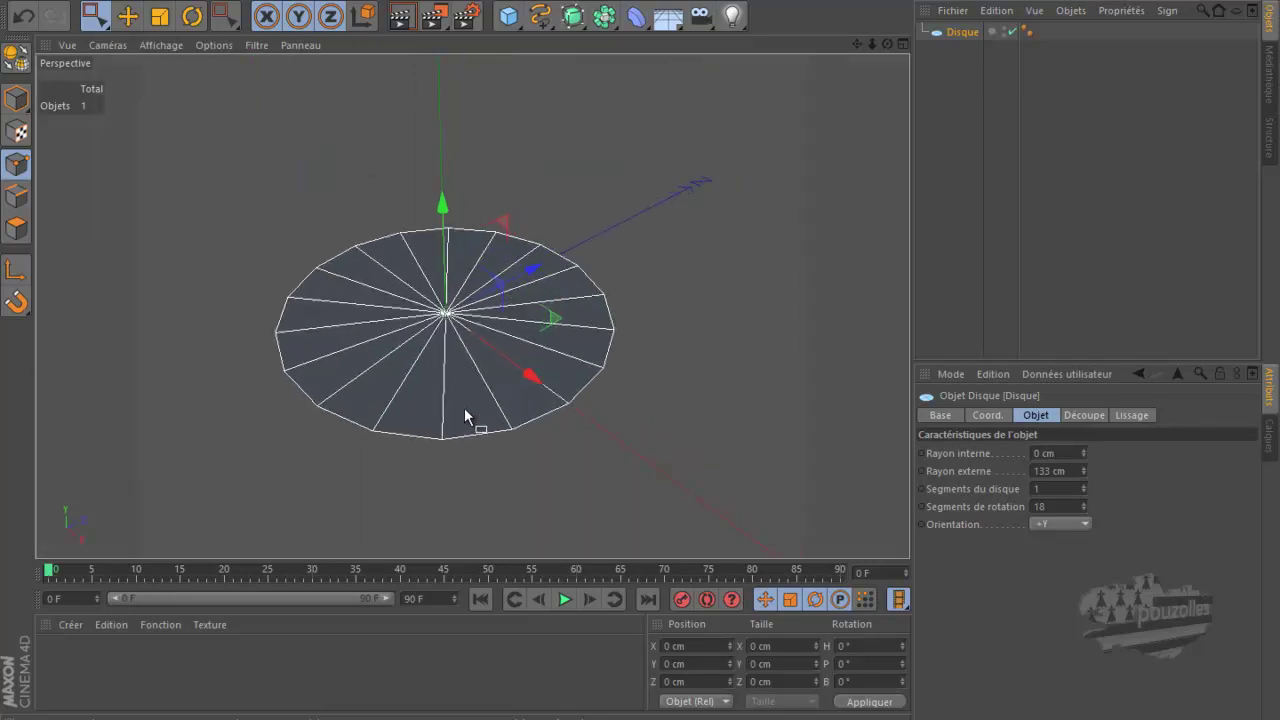
scroll(464, 412, down, 2)
Back in the front view, make the disc editable and switch to Polygon mode.
middle_click(483, 489)
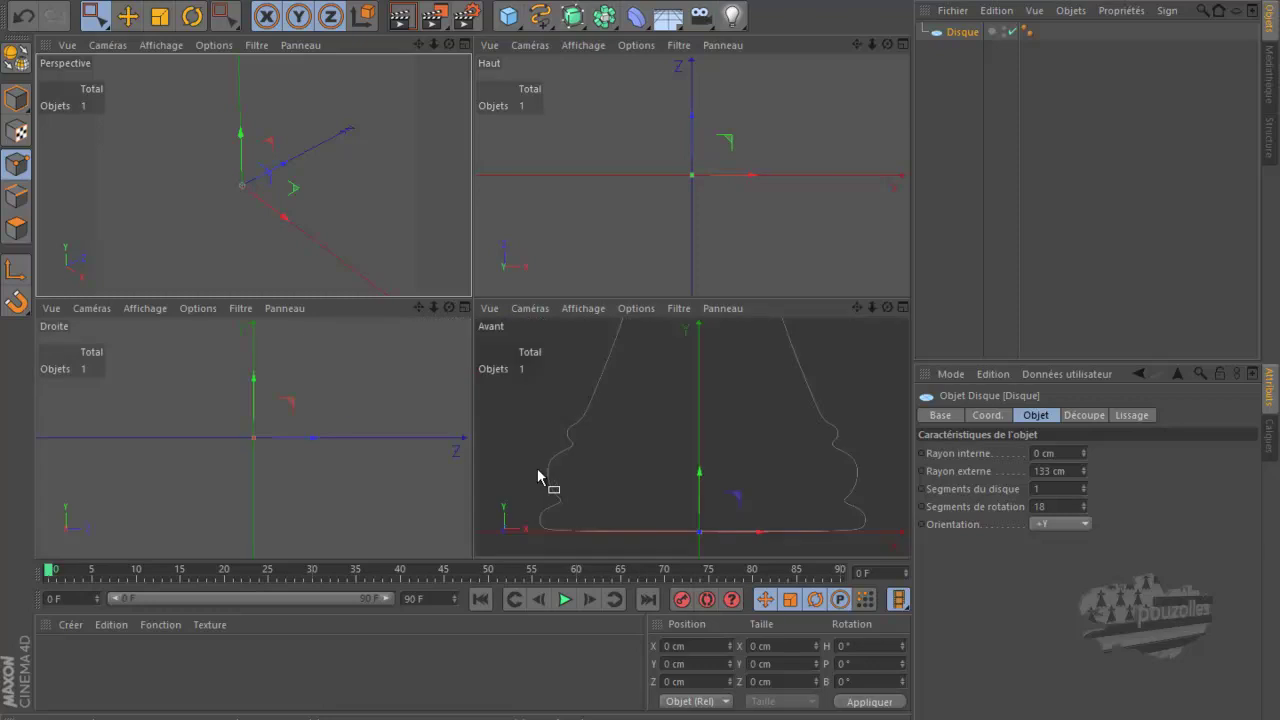
middle_click(538, 476)
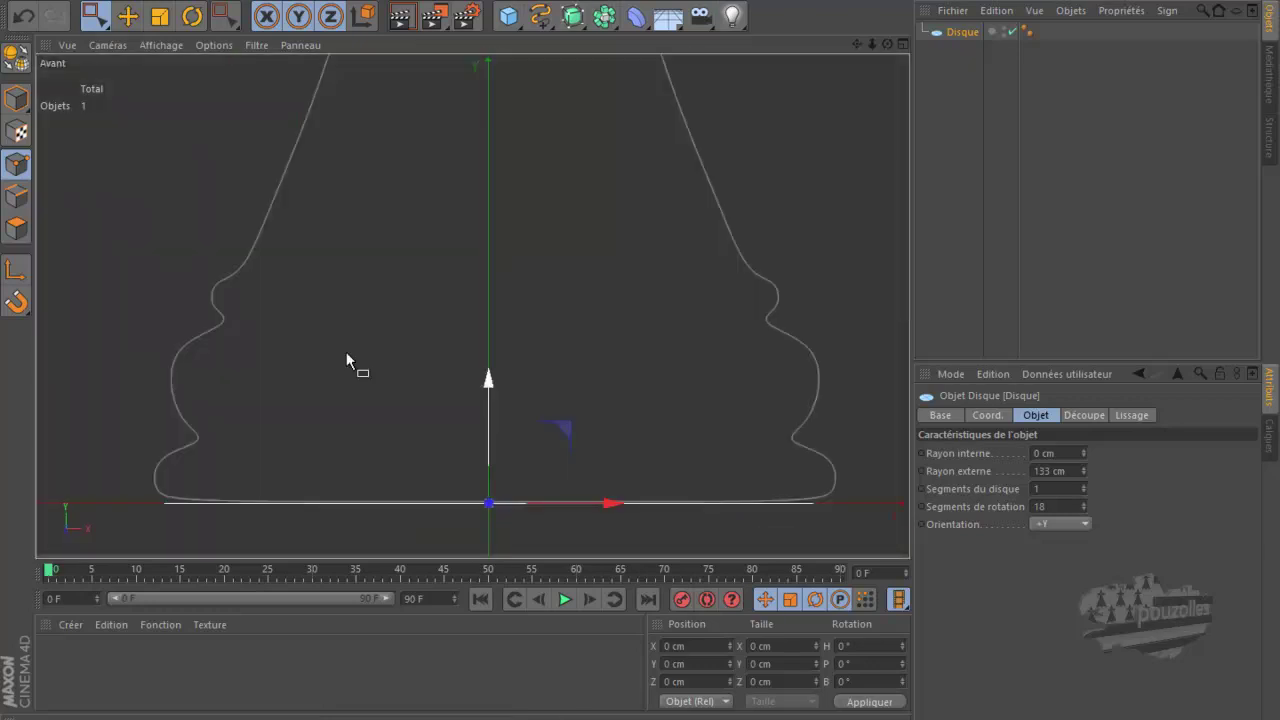
click(17, 58)
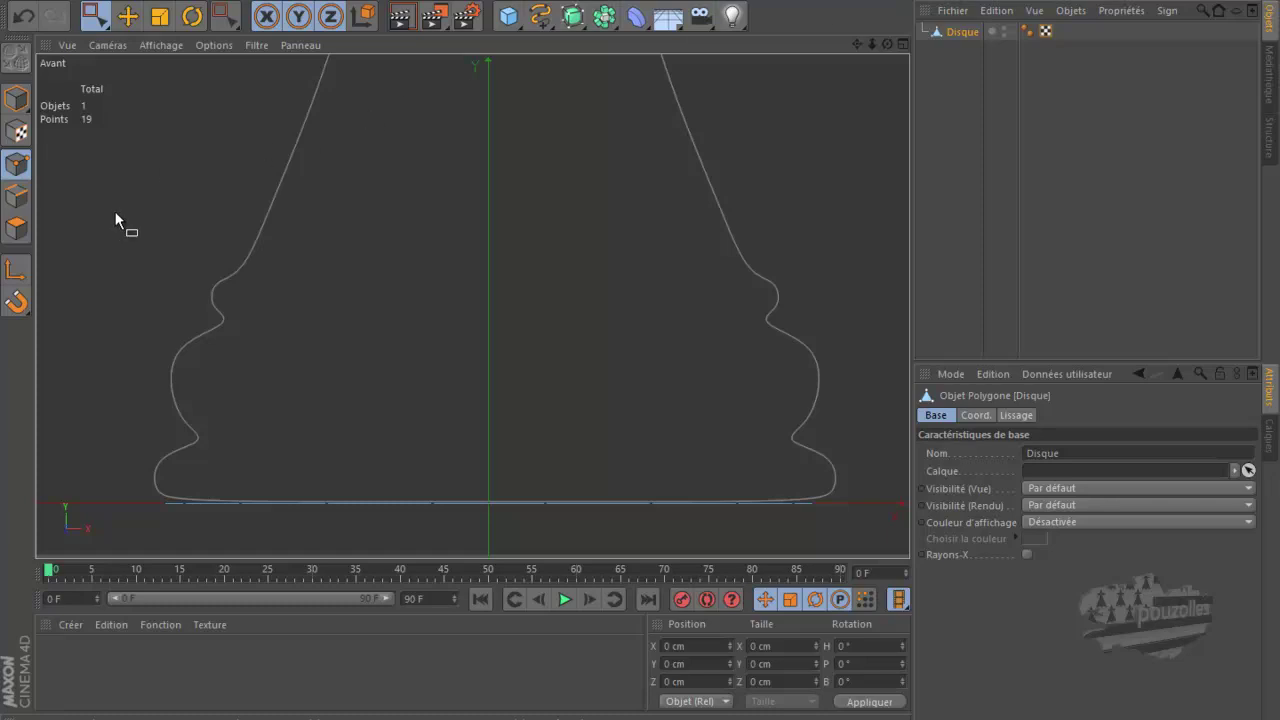
click(14, 229)
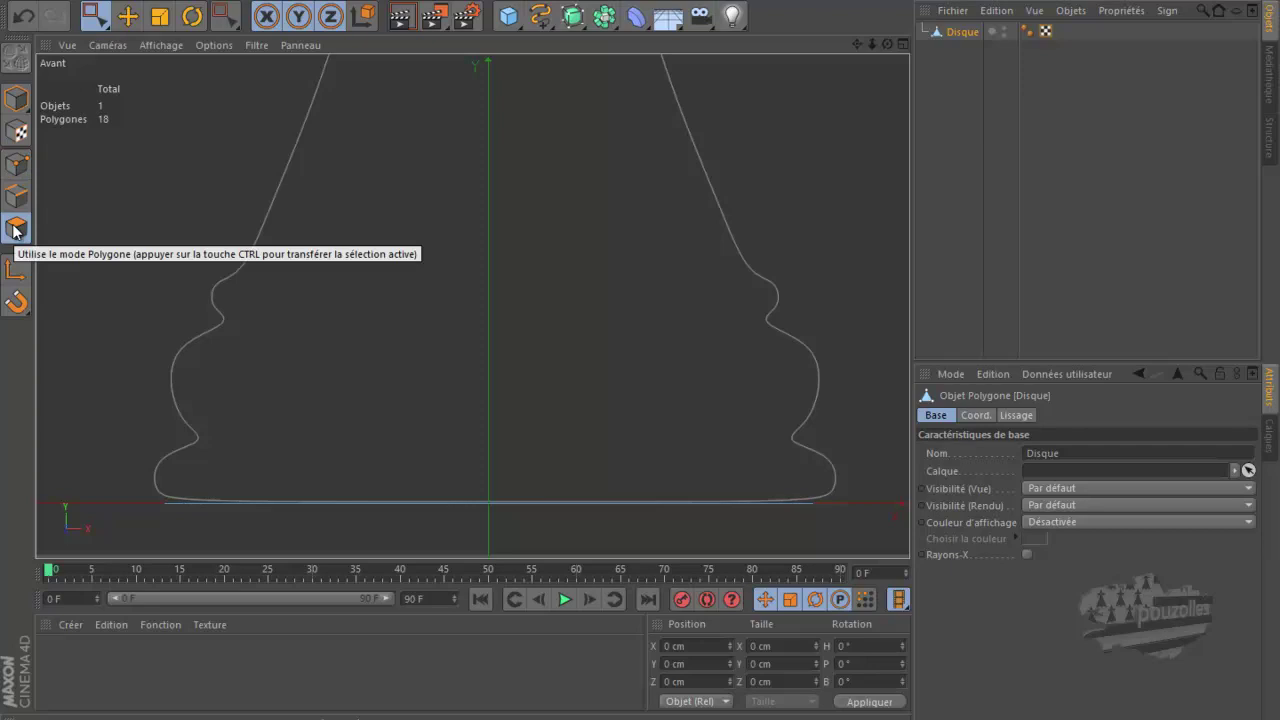
Rectangle-select the disc's polygons with the visible-elements limit toggled, checking all four views.
click(87, 22)
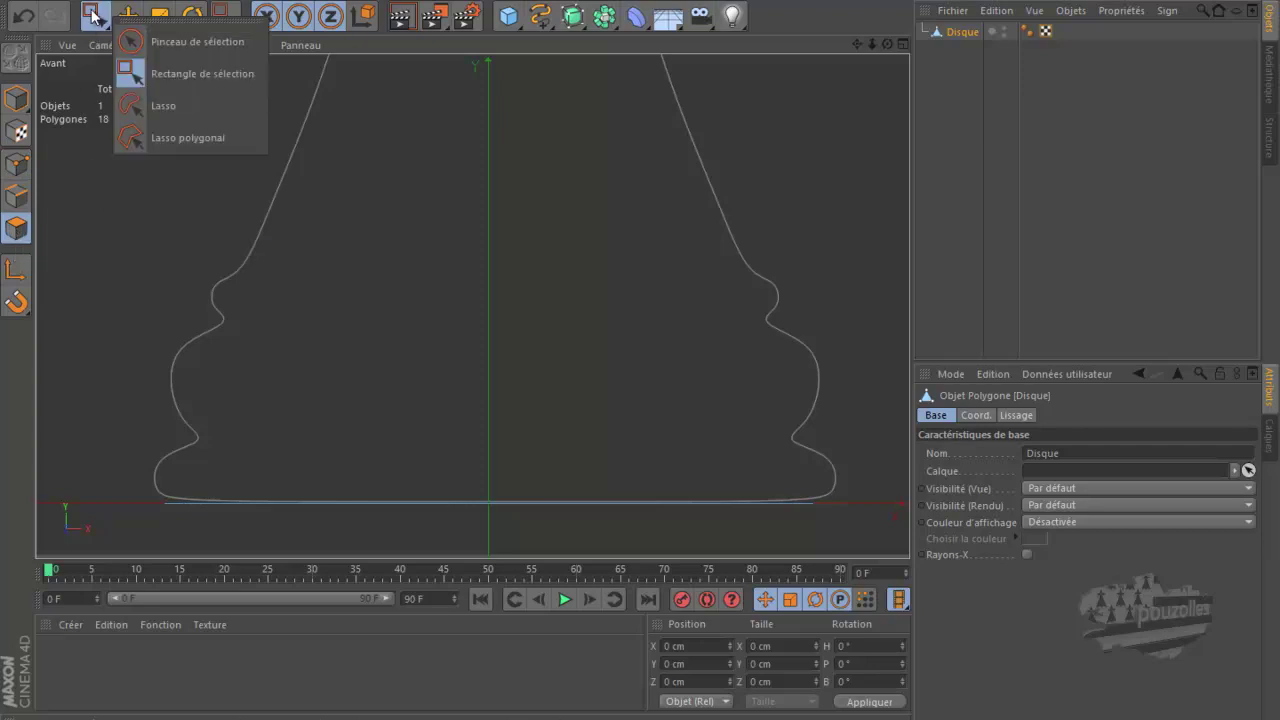
click(200, 74)
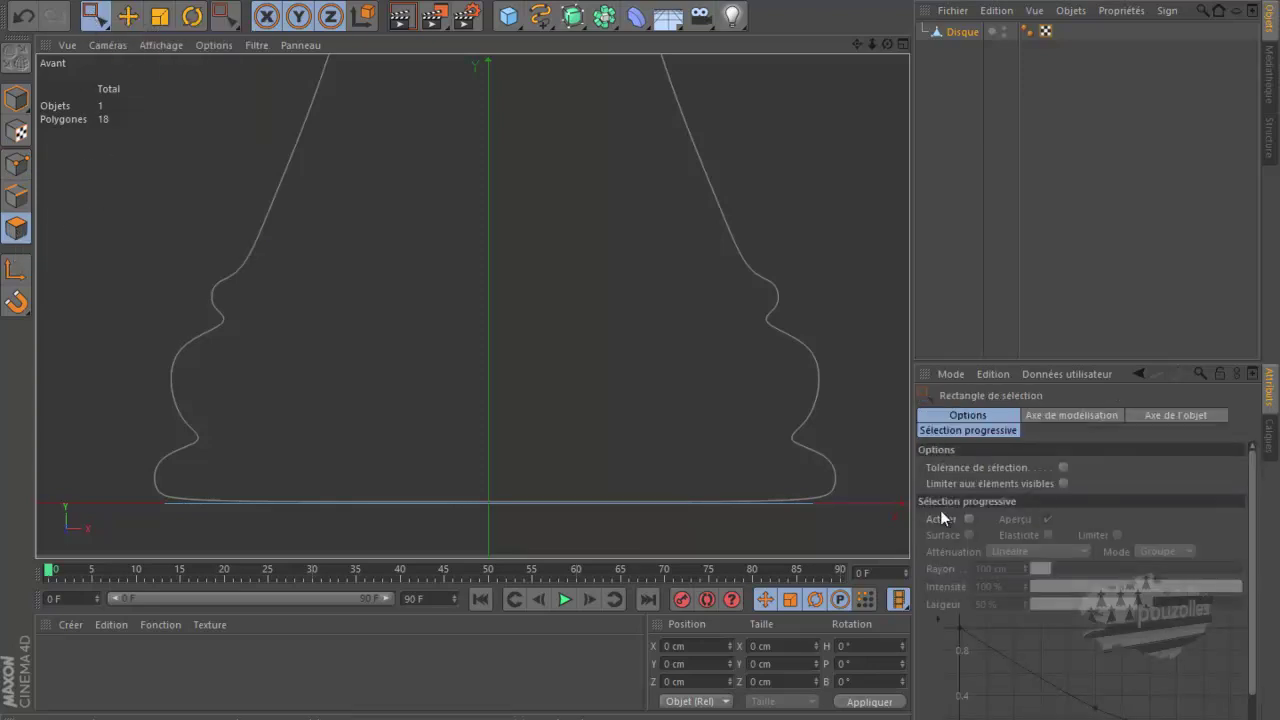
click(1064, 483)
drag(878, 463, 117, 538)
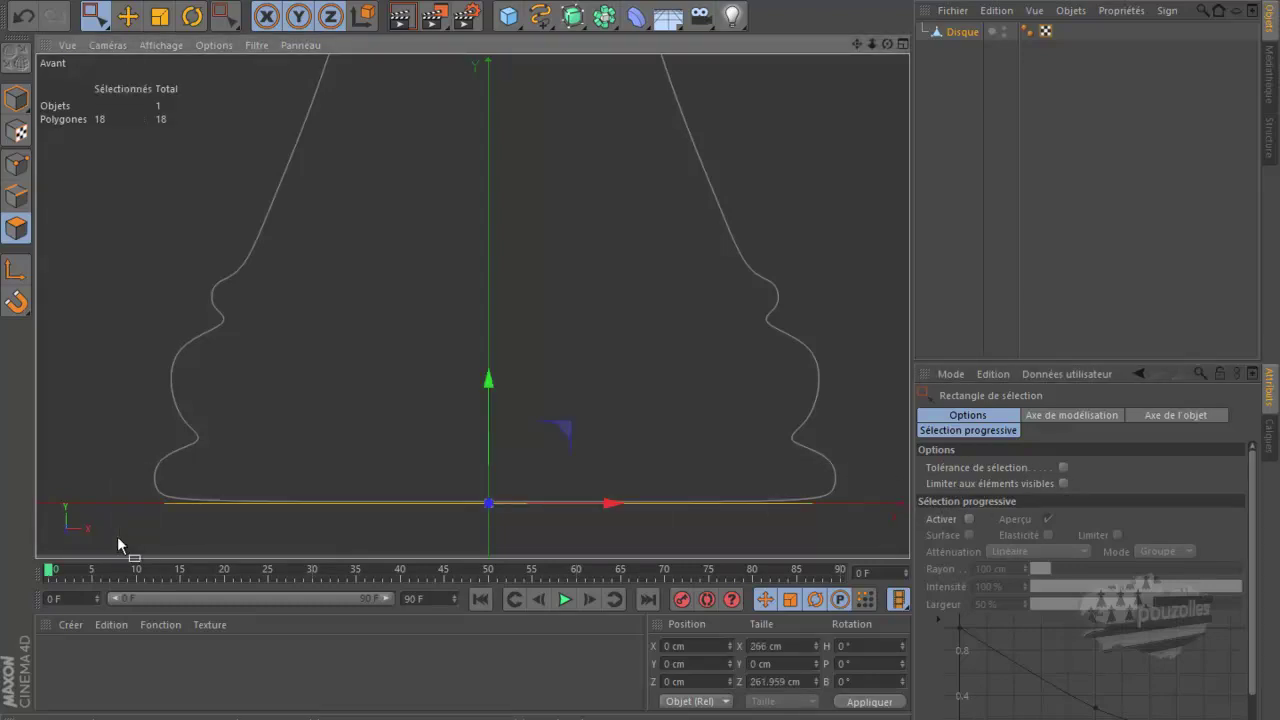
middle_click(108, 430)
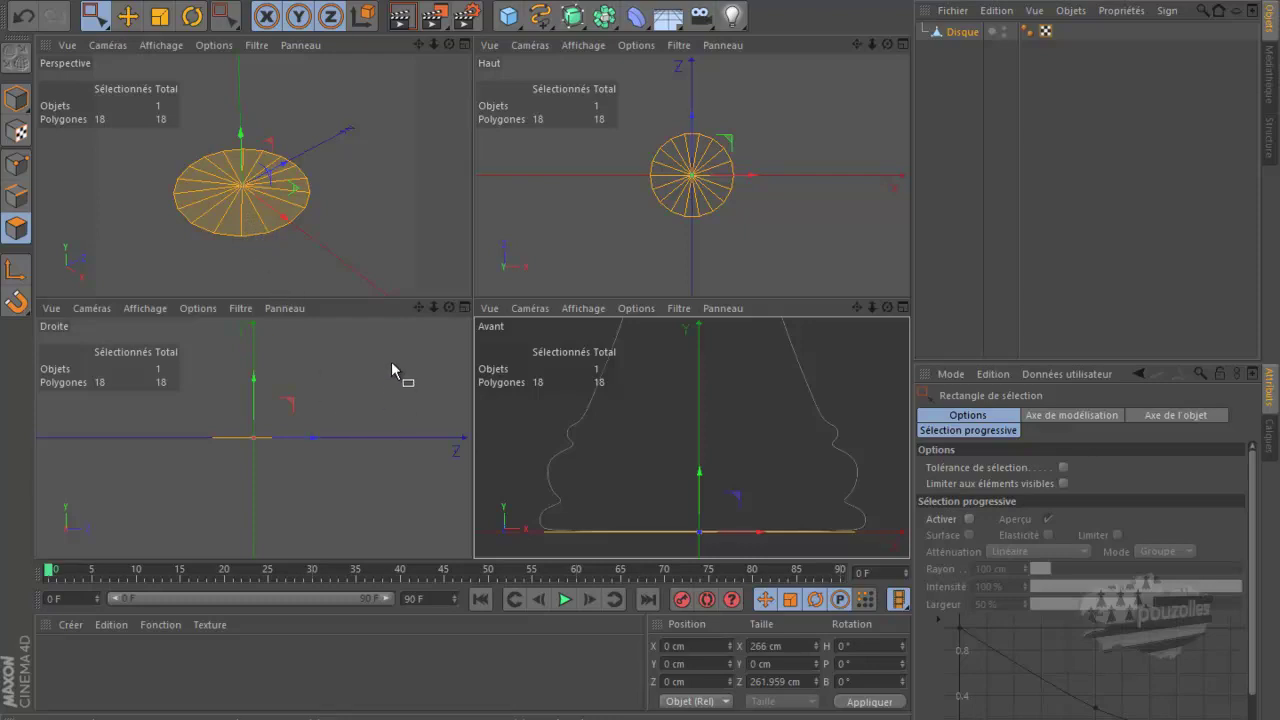
middle_click(586, 458)
Reselect all 18 polygons with Ctrl+A, verify across four views, and activate Move.
click(698, 346)
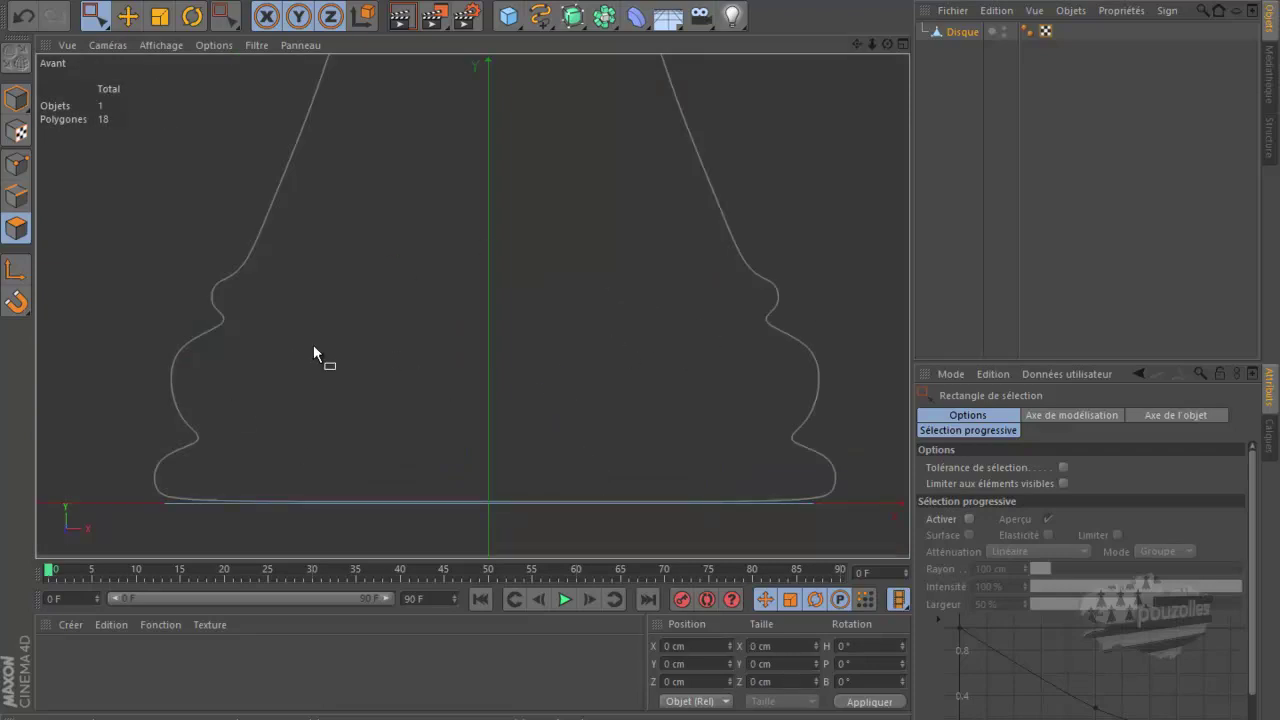
key(ctrl+a)
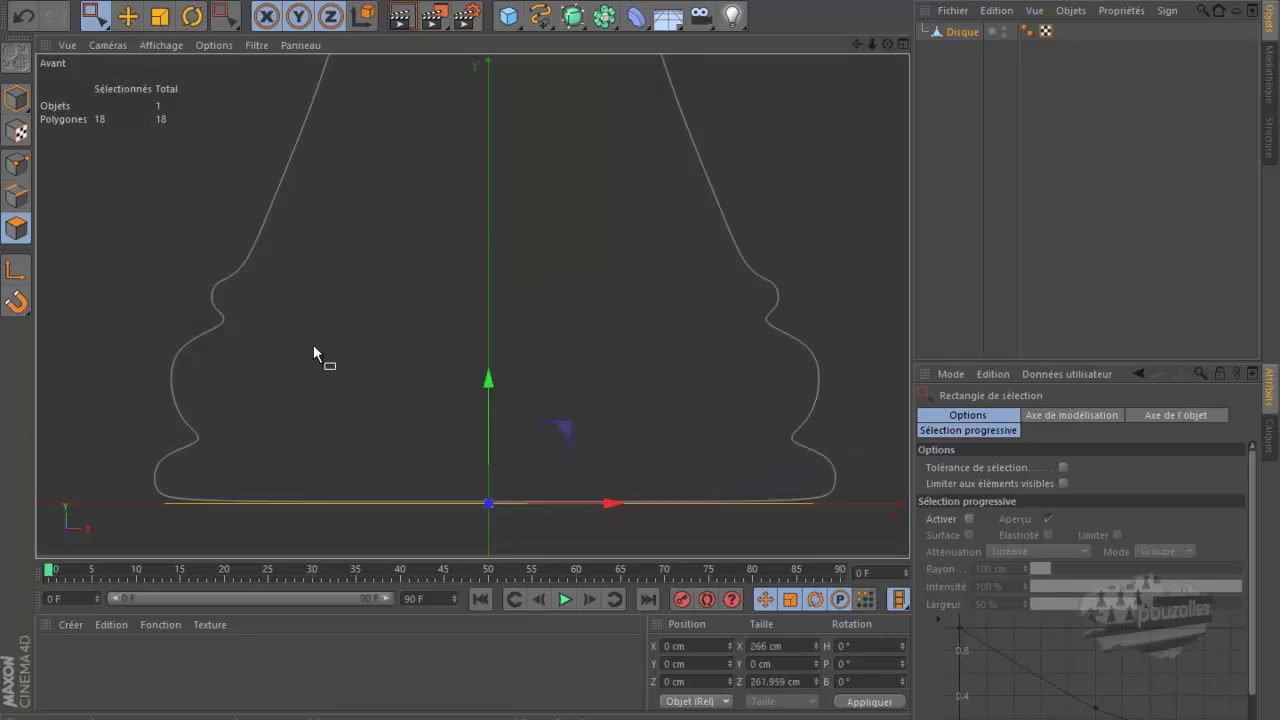
middle_click(313, 344)
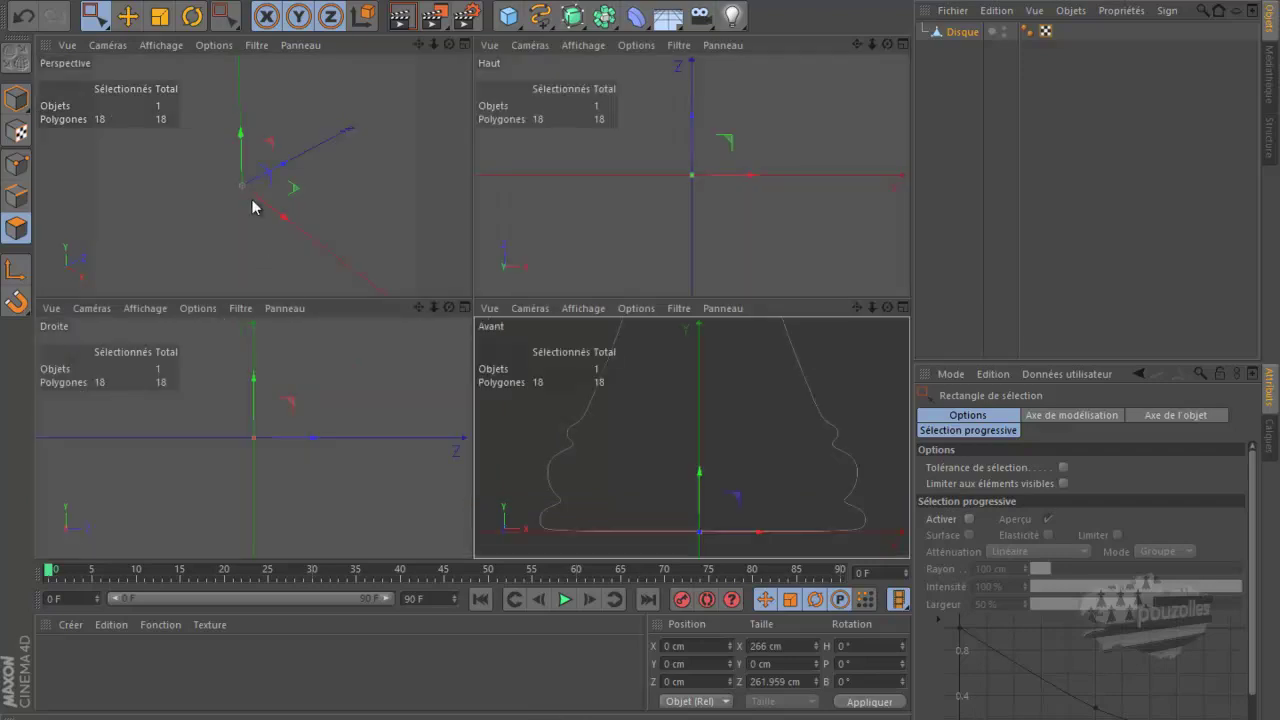
middle_click(609, 427)
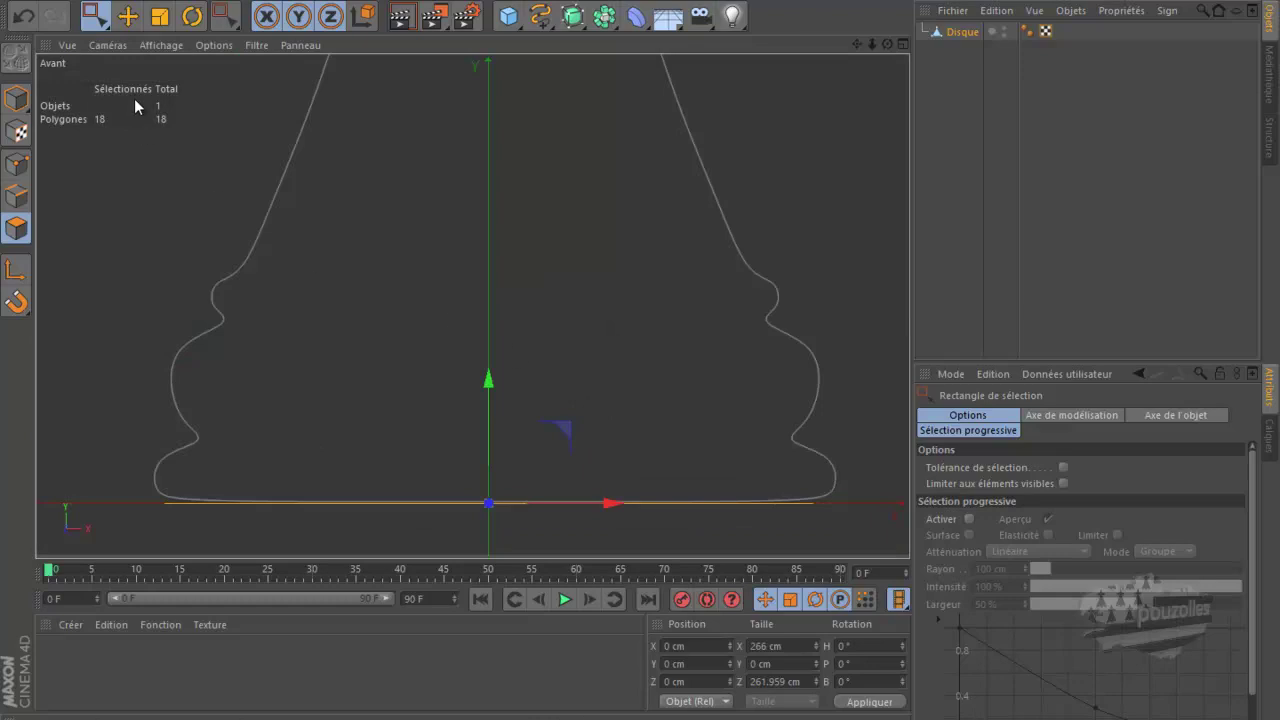
click(128, 18)
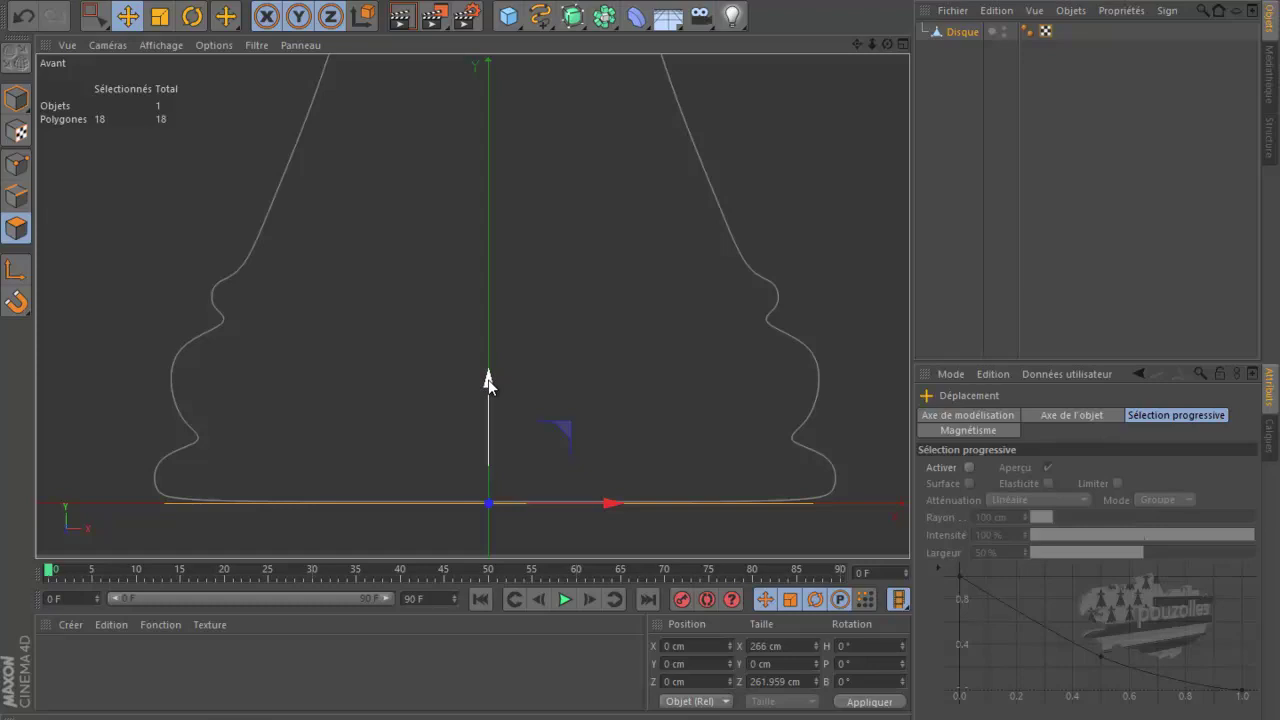
Extrude the disc's polygons upward 10.942 cm, undoing the earlier failed attempts.
ctrl+drag(488, 379, 488, 357)
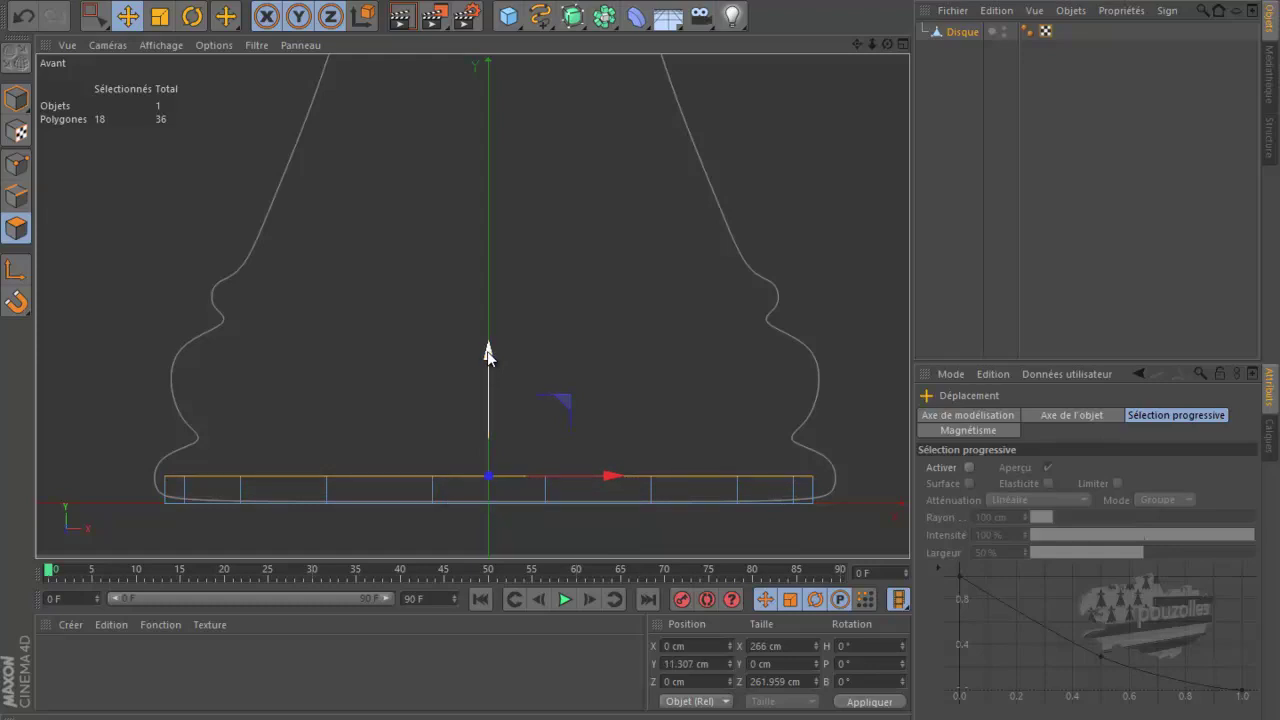
click(22, 16)
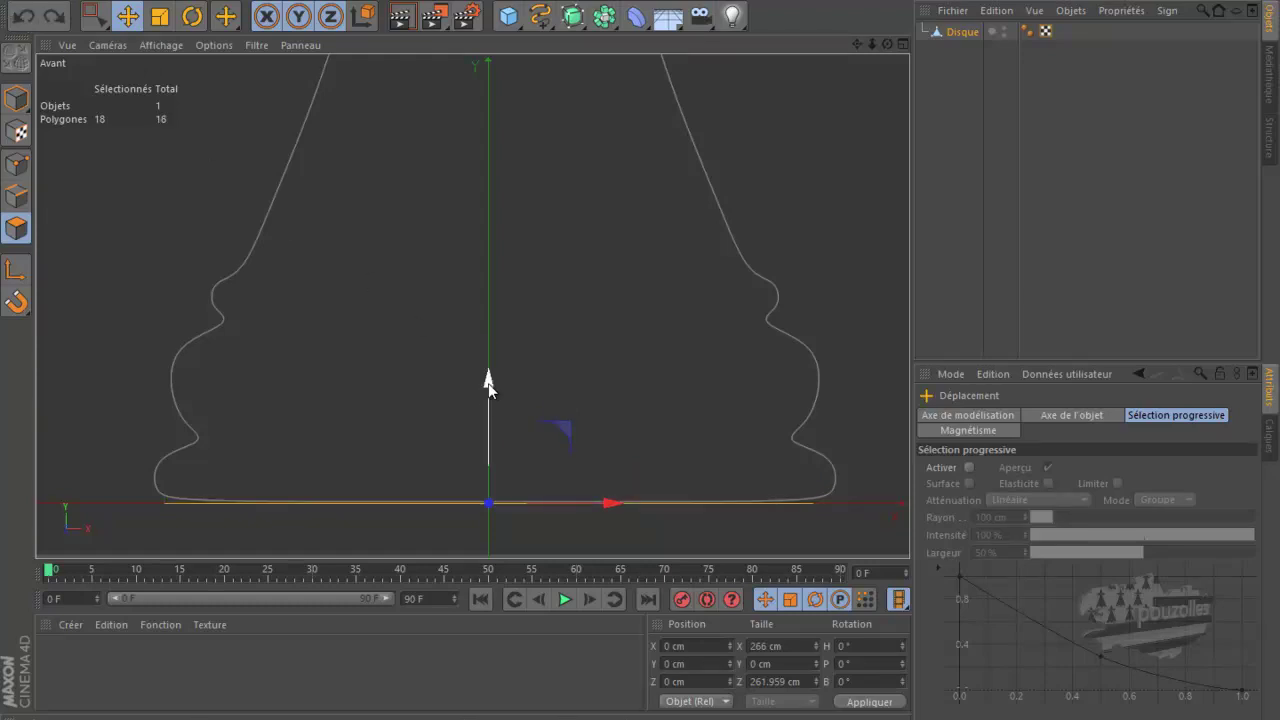
ctrl+drag(488, 382, 485, 355)
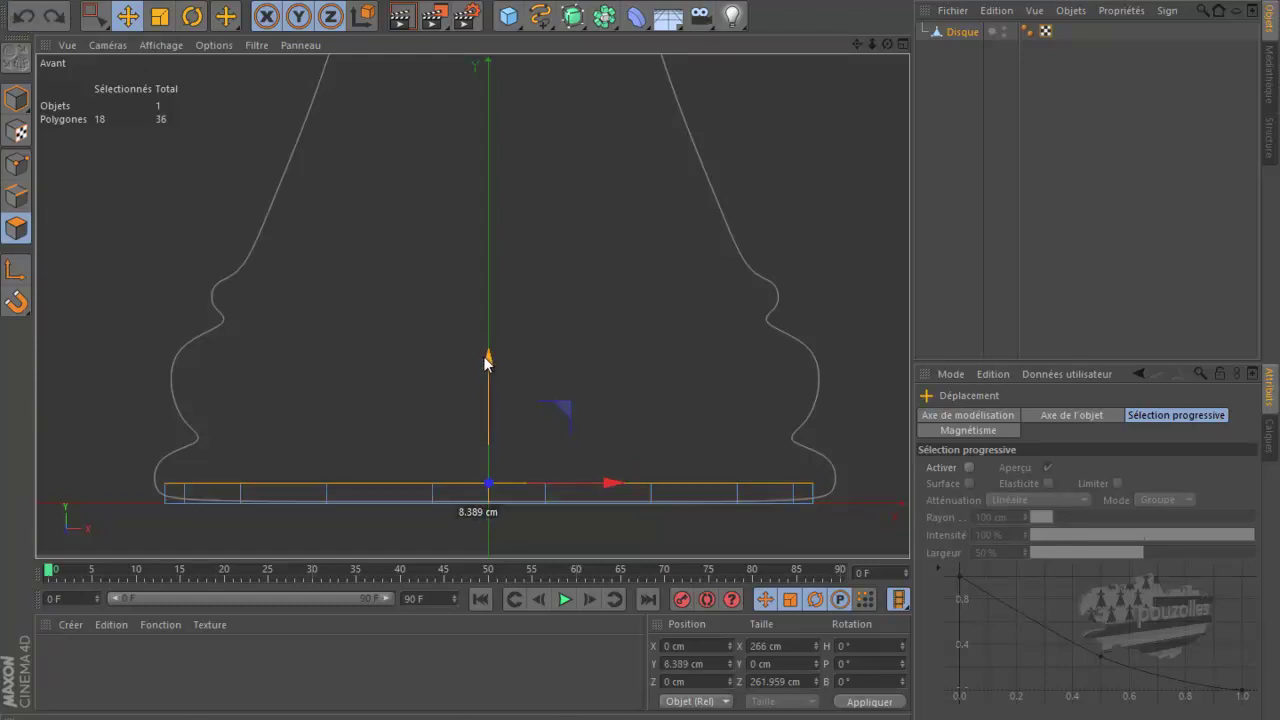
key(ctrl+z)
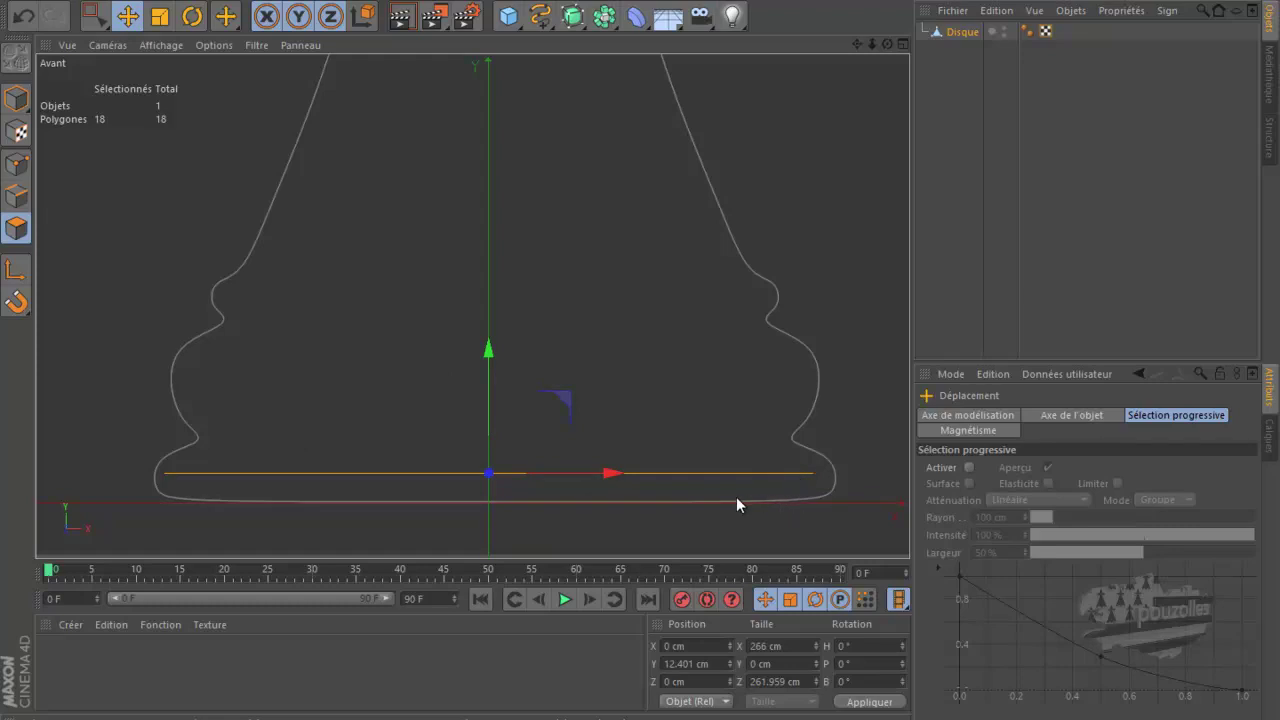
click(24, 18)
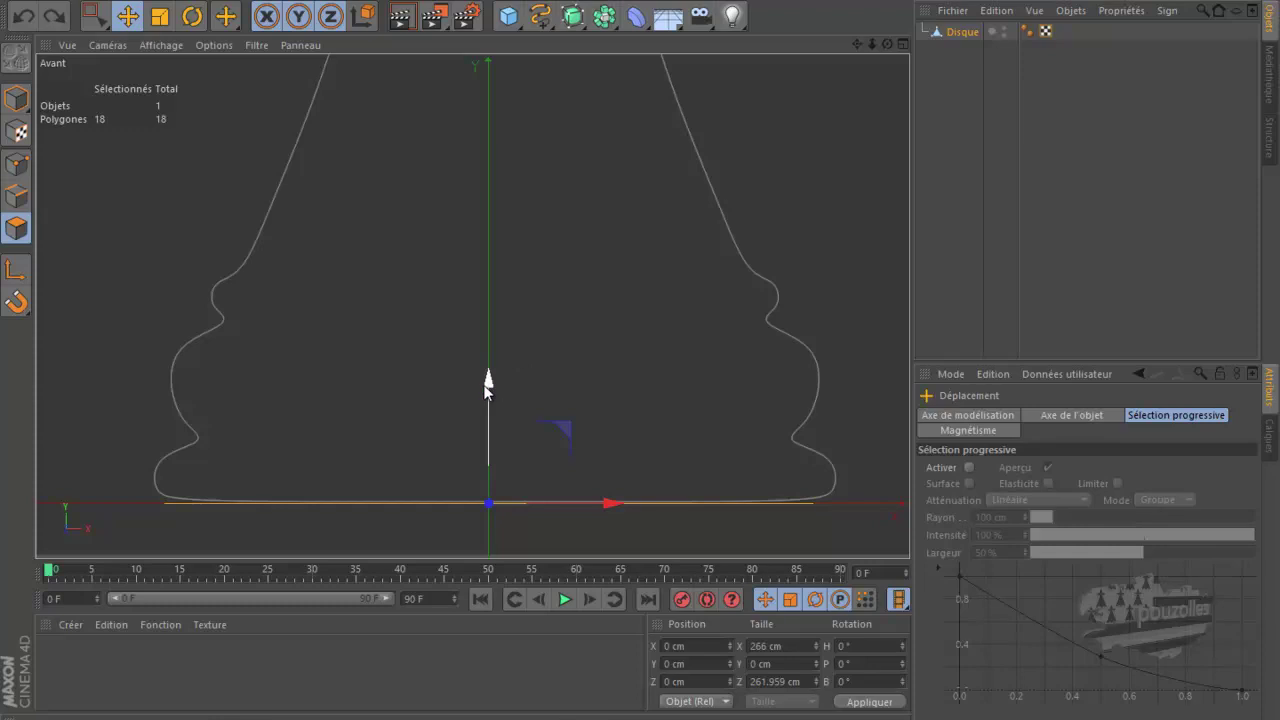
ctrl+drag(487, 381, 488, 358)
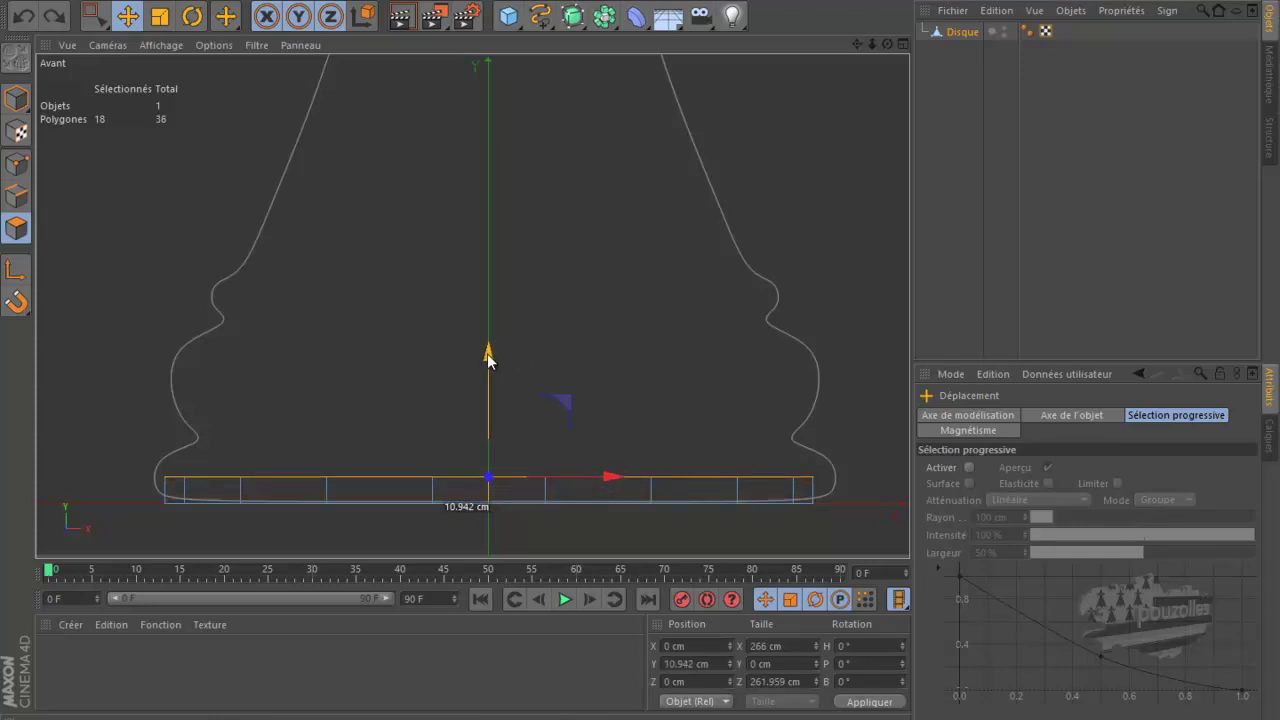
ctrl+drag(488, 358, 488, 358)
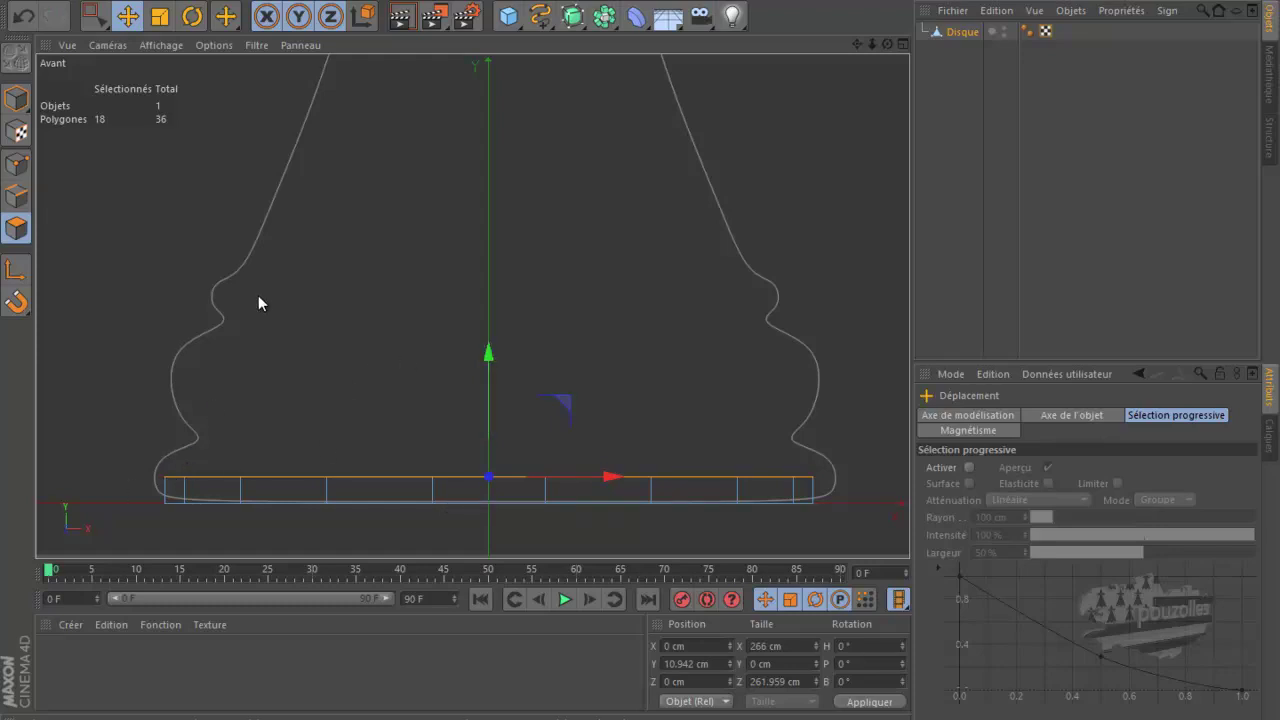
Scale the top polygons slightly outward with the Y axis excluded.
key(t)
key(y)
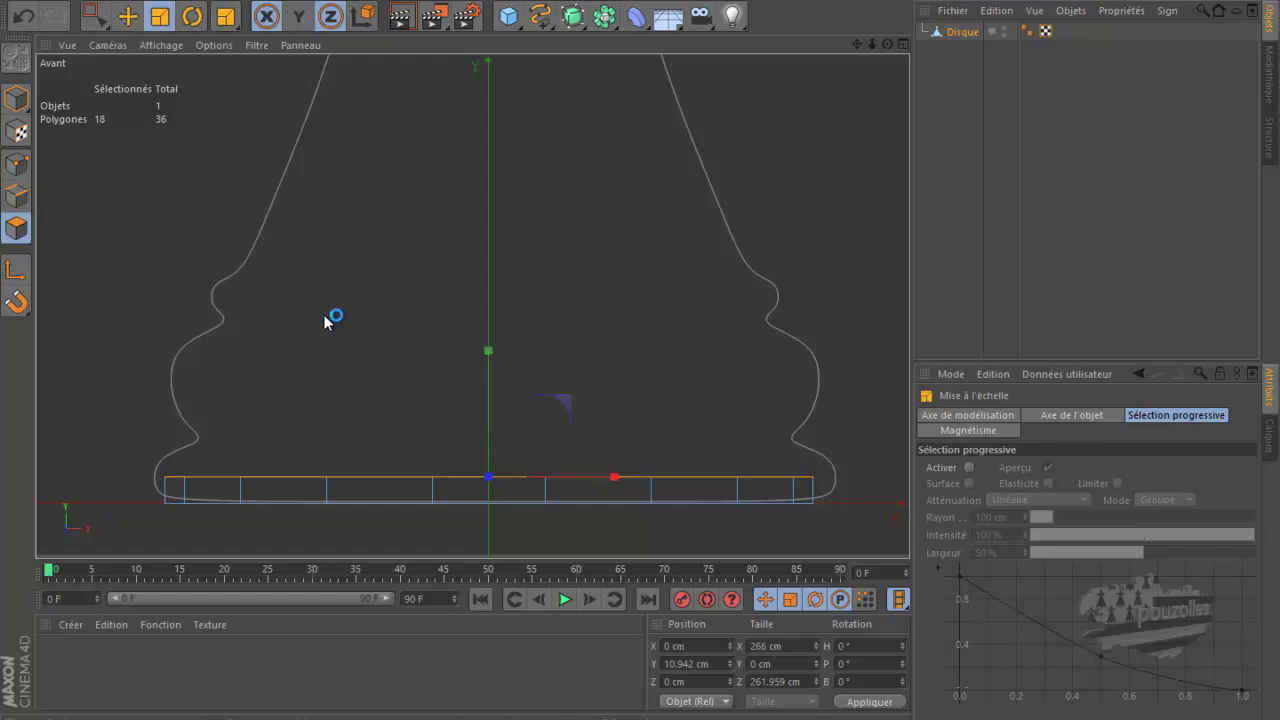
drag(374, 318, 435, 319)
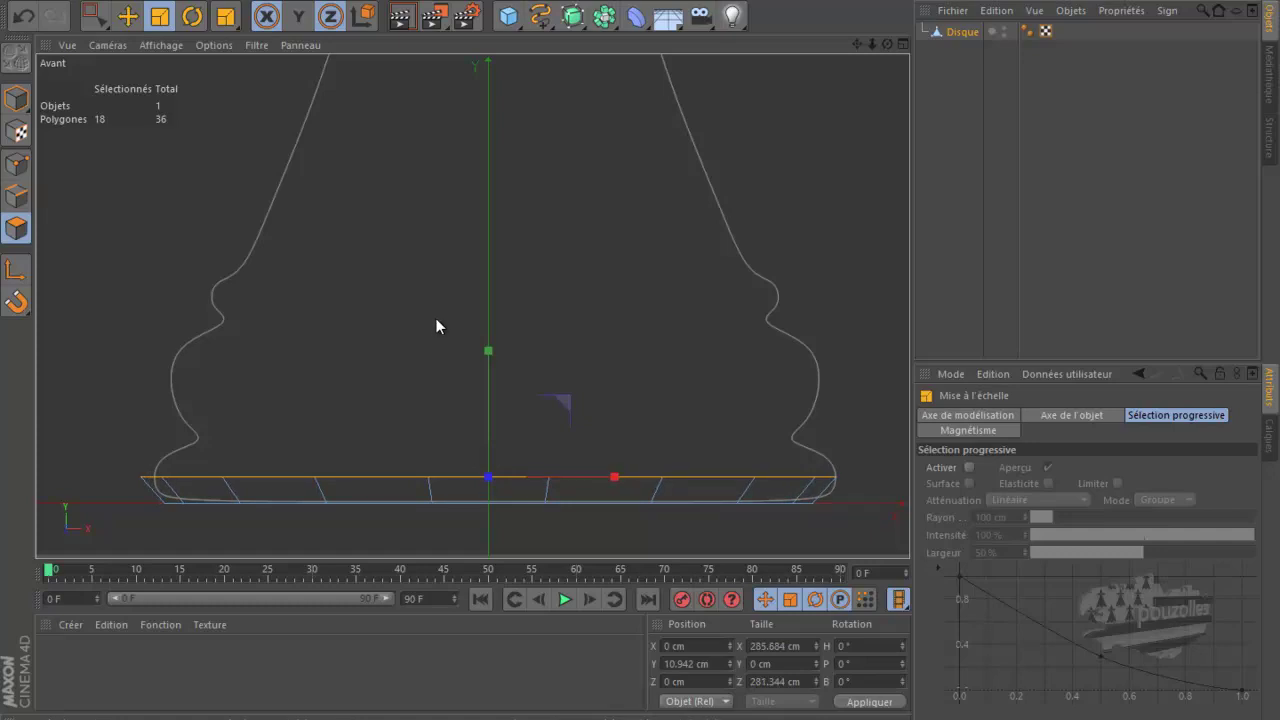
Extrude a new ring about 11 cm and taper it inward to 246.545 cm.
key(e)
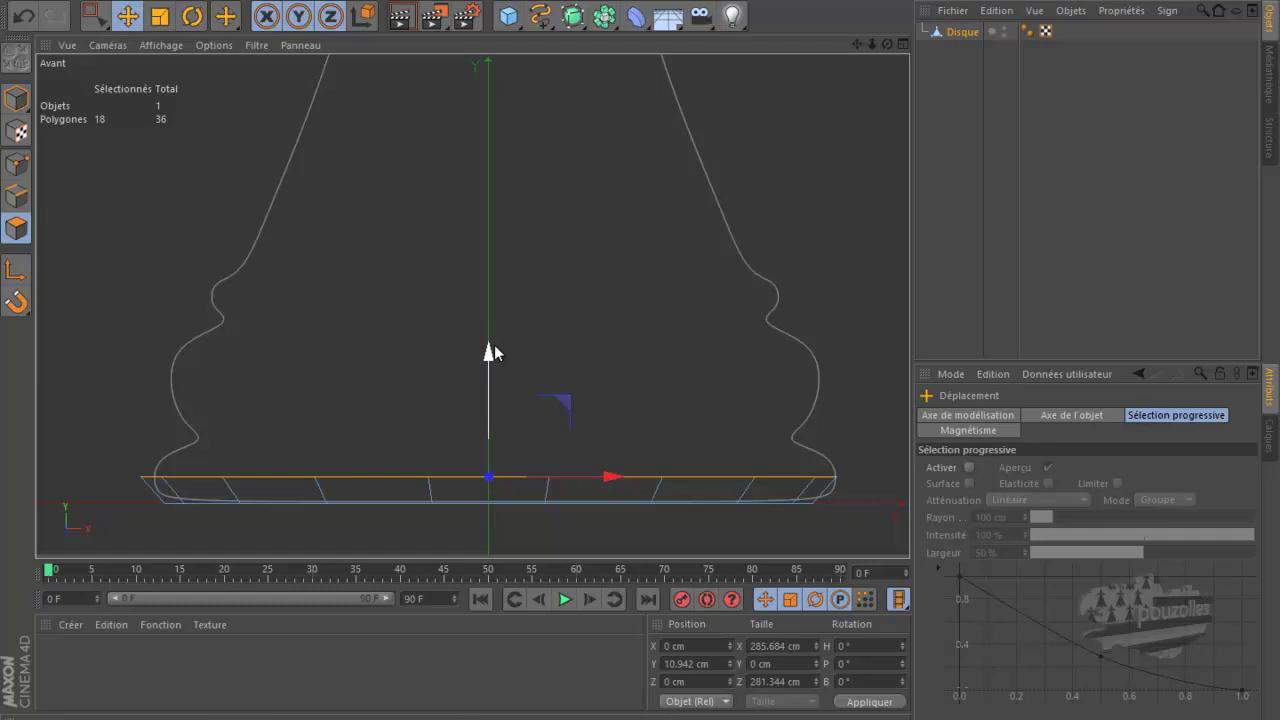
ctrl+drag(492, 348, 499, 313)
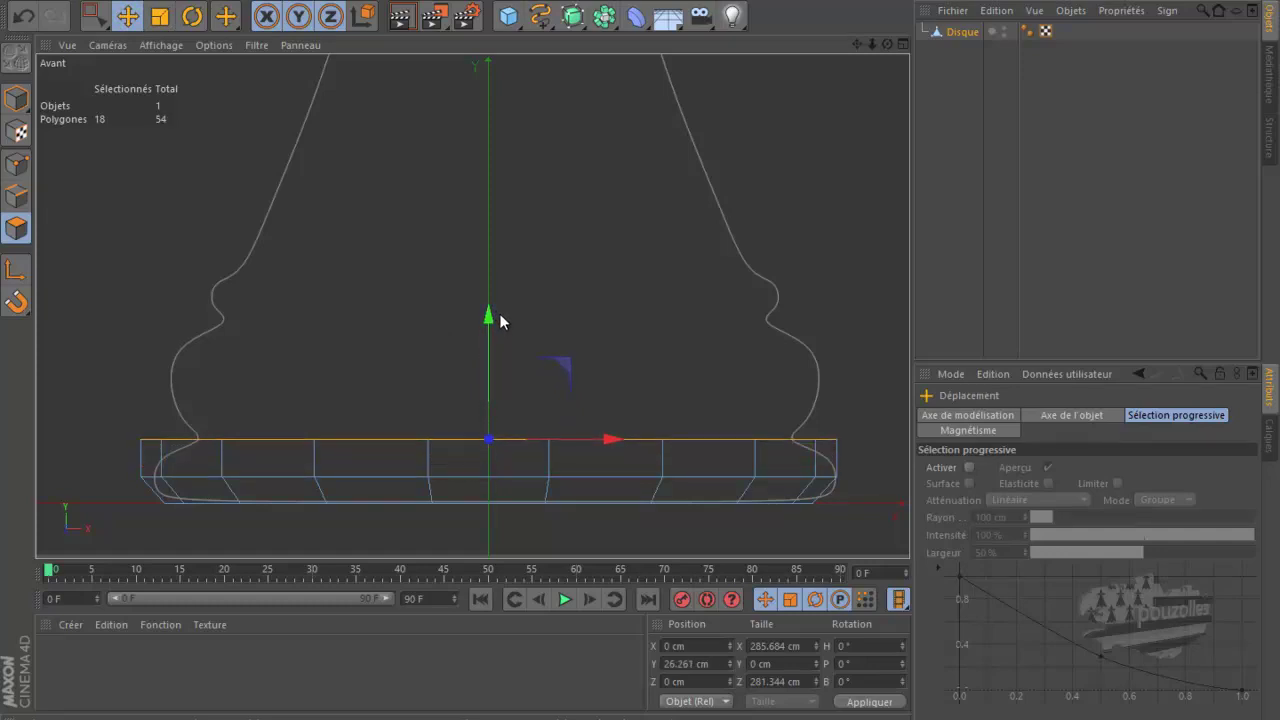
key(t)
mouse_move(686, 291)
mouse_down()
mouse_move(573, 319)
mouse_move(632, 323)
mouse_up()
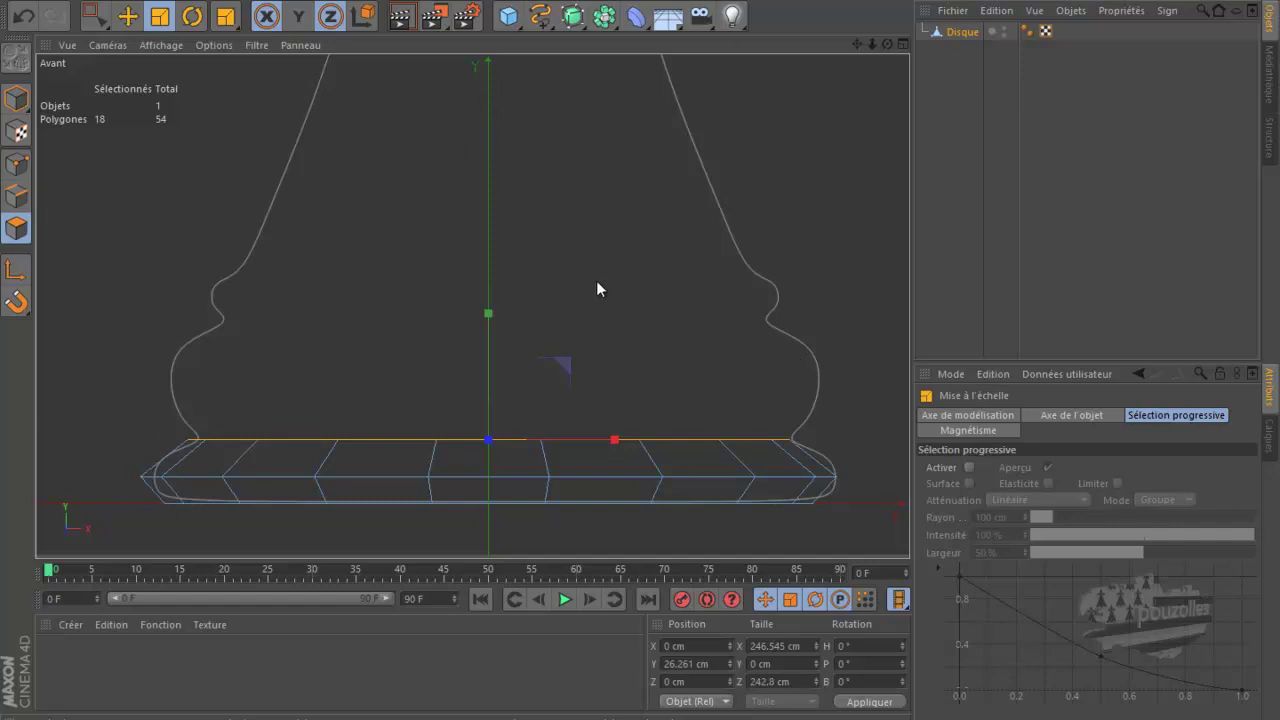
Extrude a new band and widen its top ring to 104.8%.
key(e)
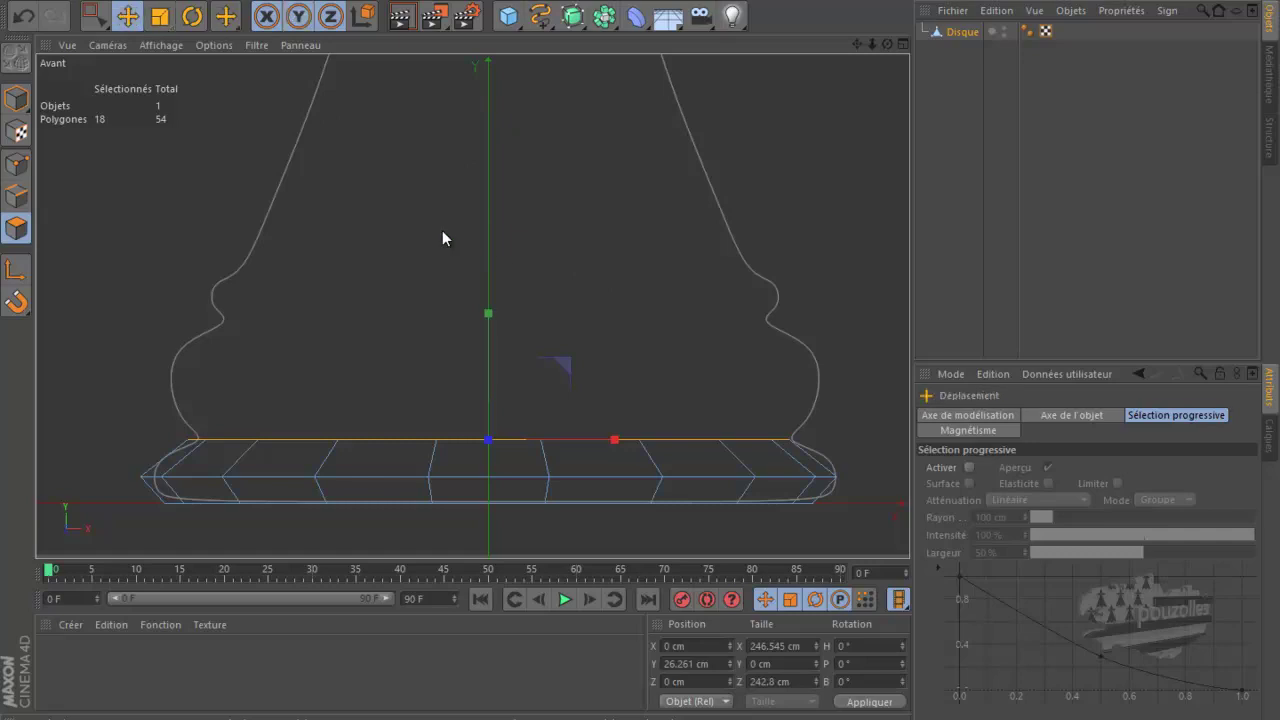
ctrl+drag(490, 320, 501, 261)
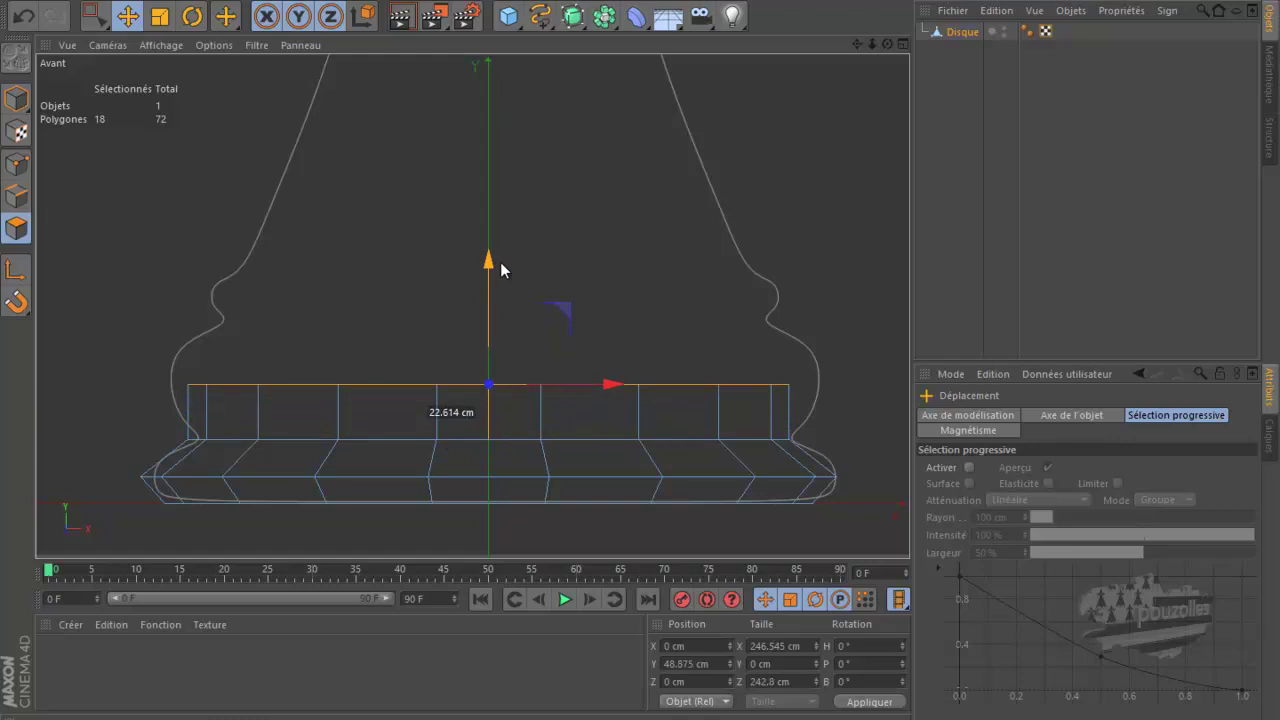
click(159, 16)
key(y)
drag(635, 218, 729, 222)
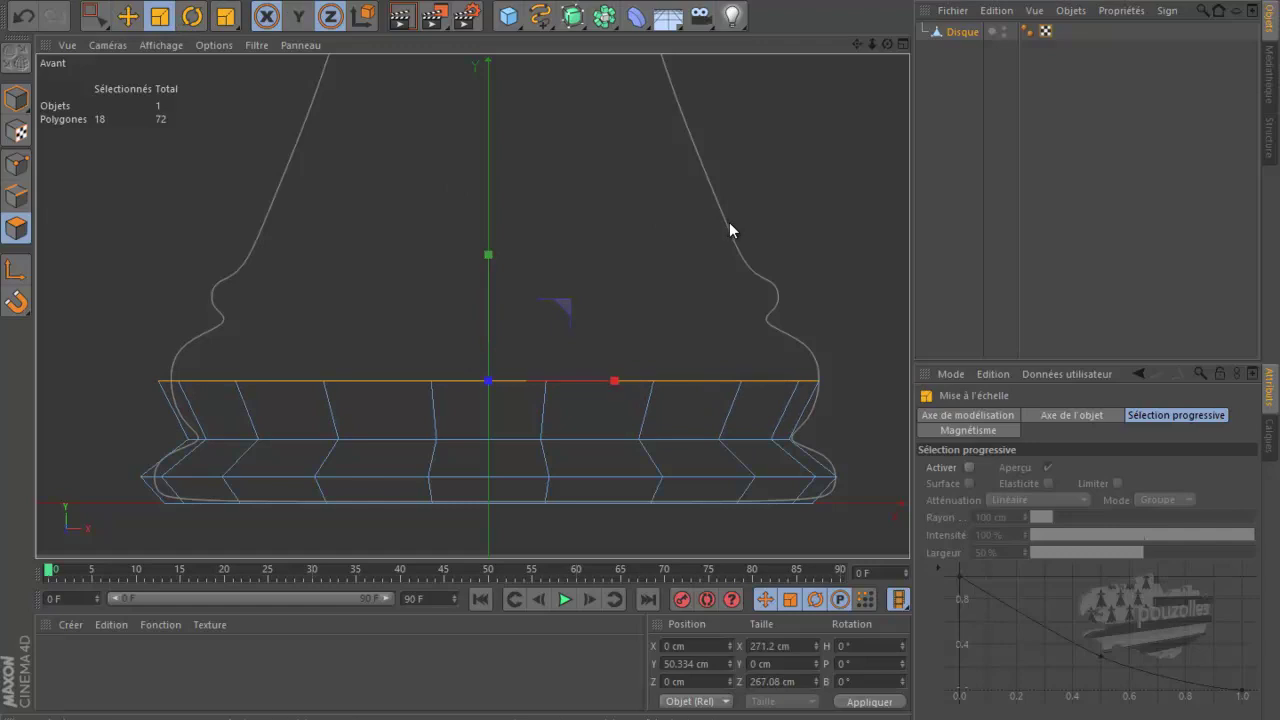
Extrude the top ring about 16 cm and taper it inward to the profile.
key(e)
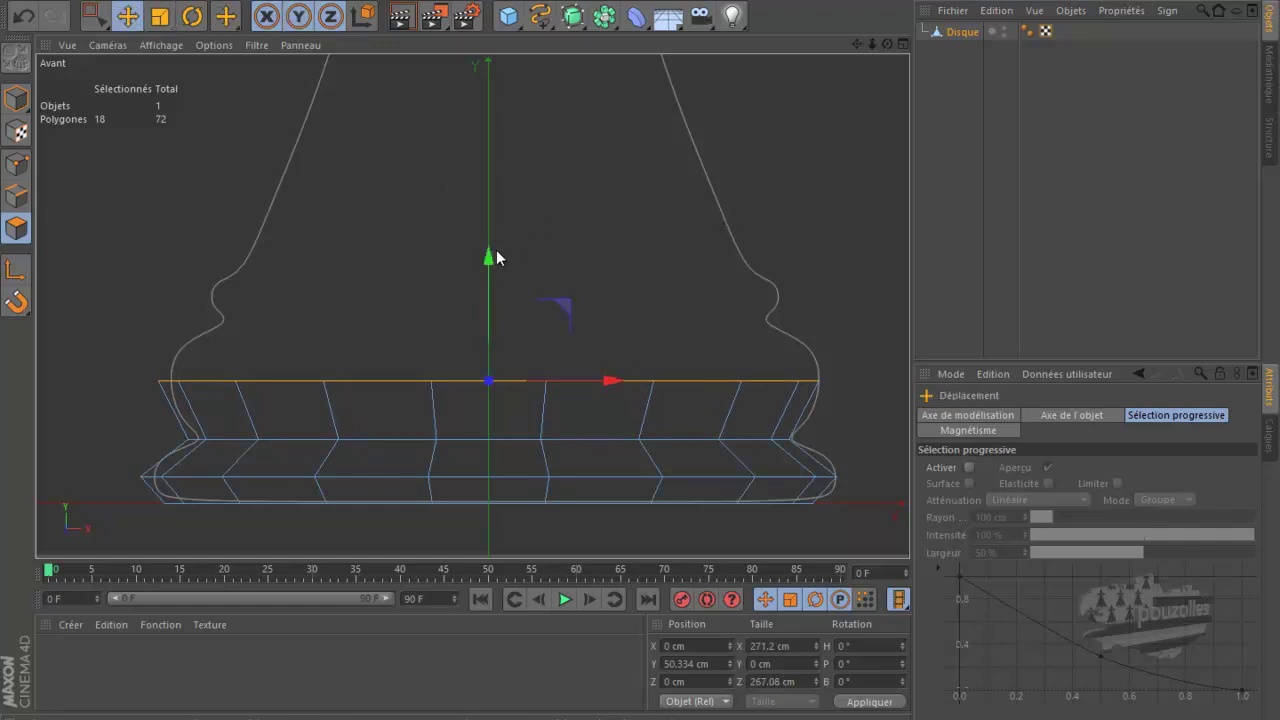
ctrl+drag(490, 250, 493, 197)
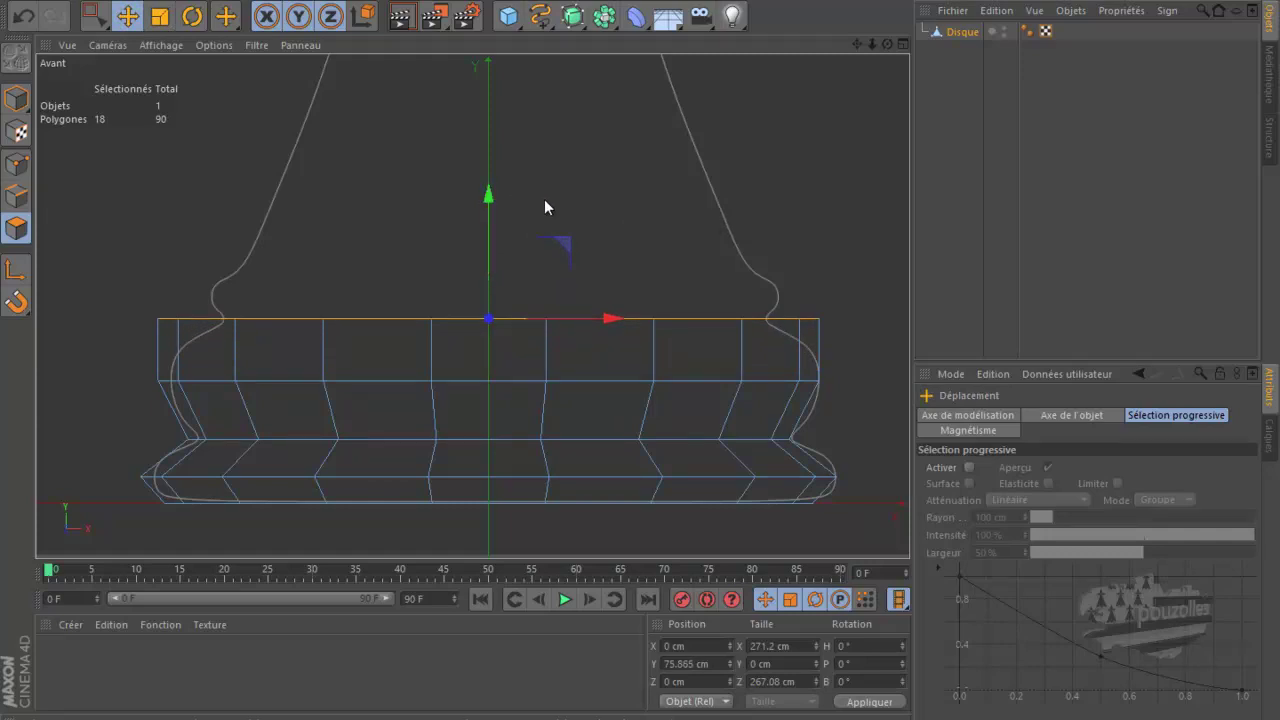
key(t)
drag(646, 184, 544, 232)
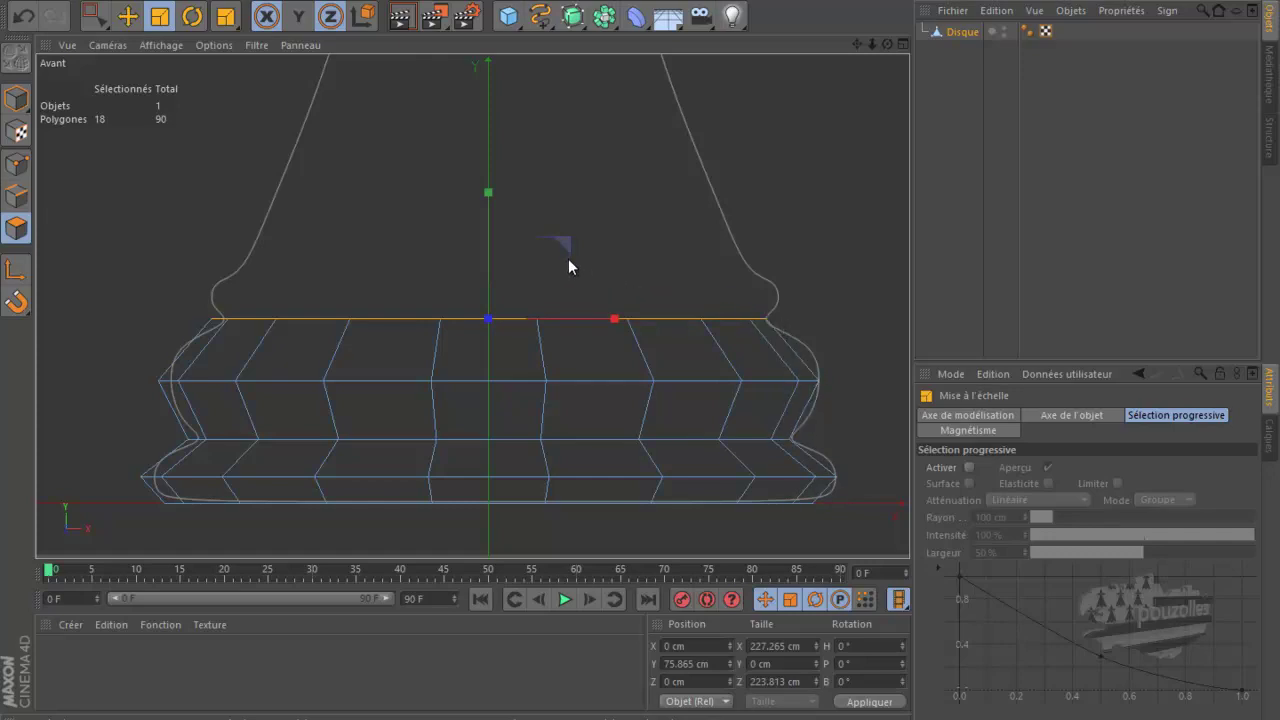
Extrude the ring about 9.5 cm and flare it slightly outward.
key(e)
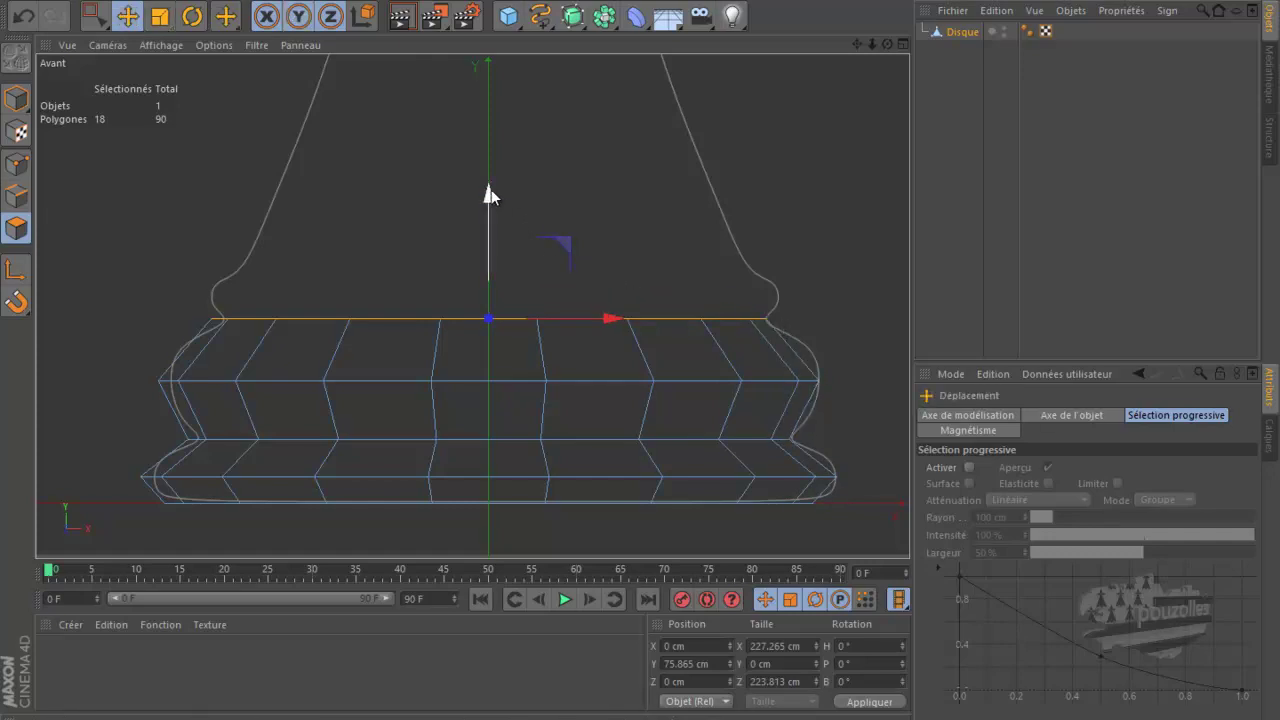
ctrl+drag(487, 197, 488, 177)
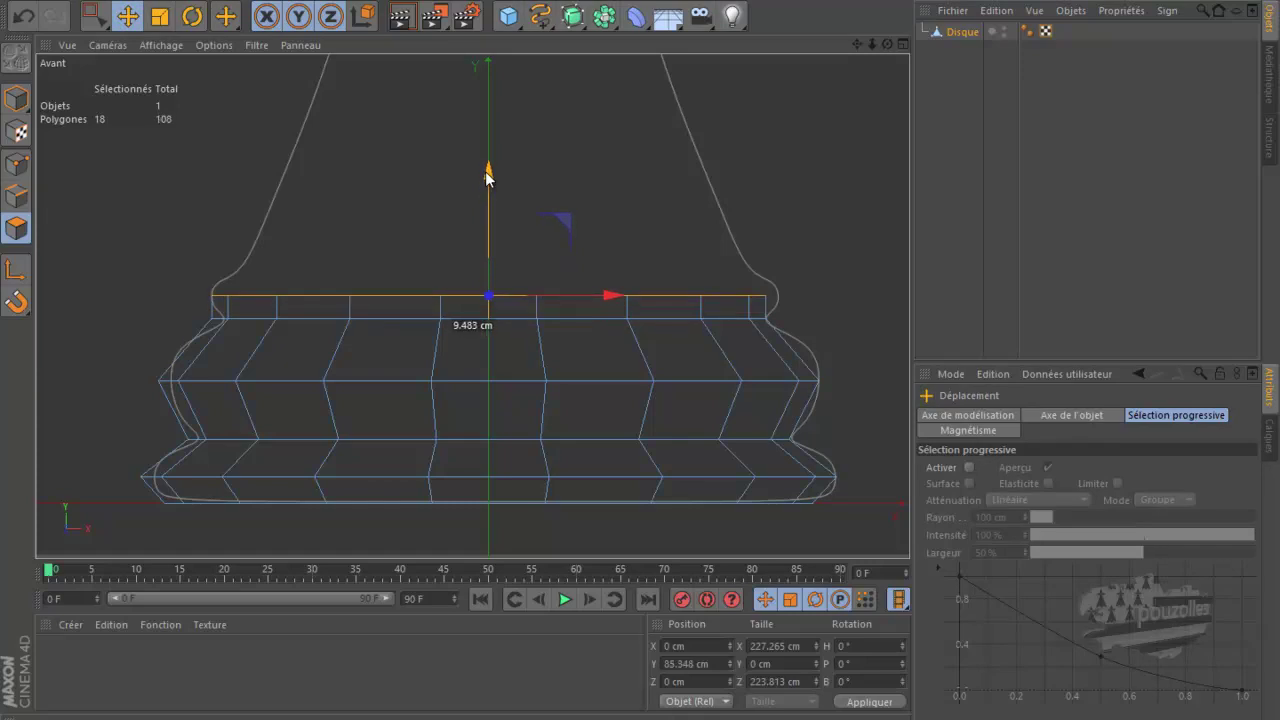
key(t)
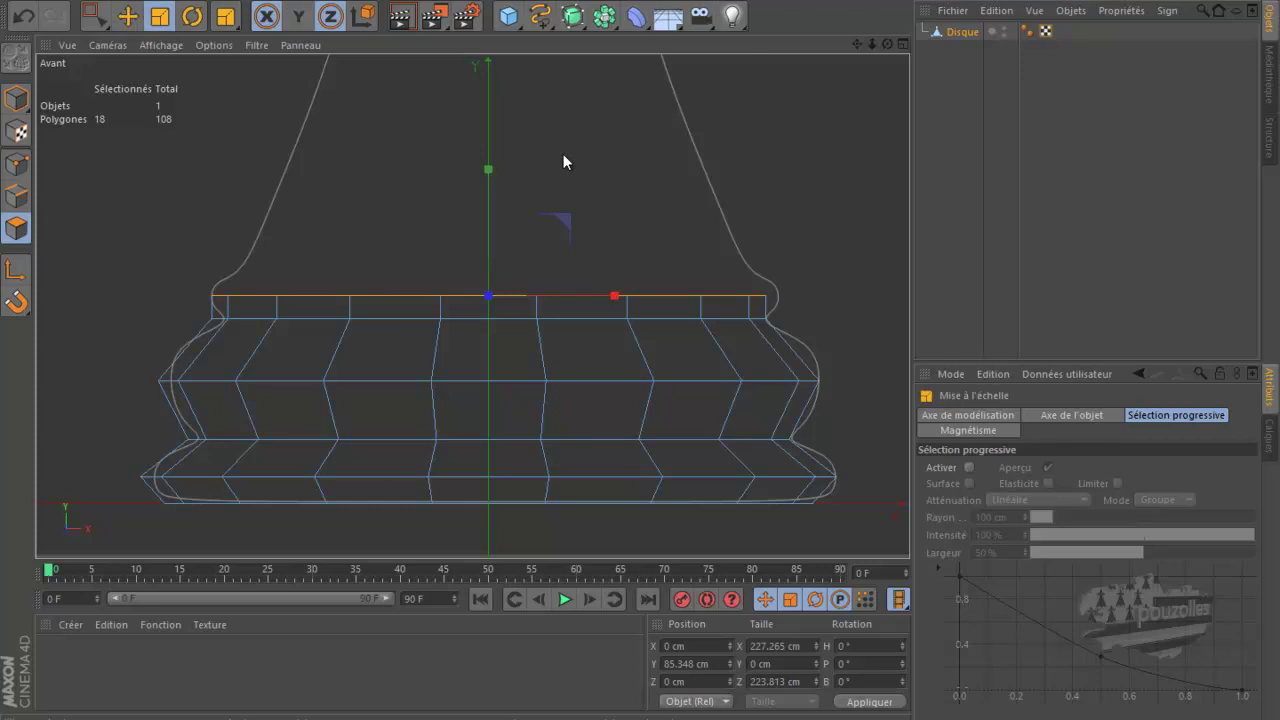
drag(778, 151, 796, 154)
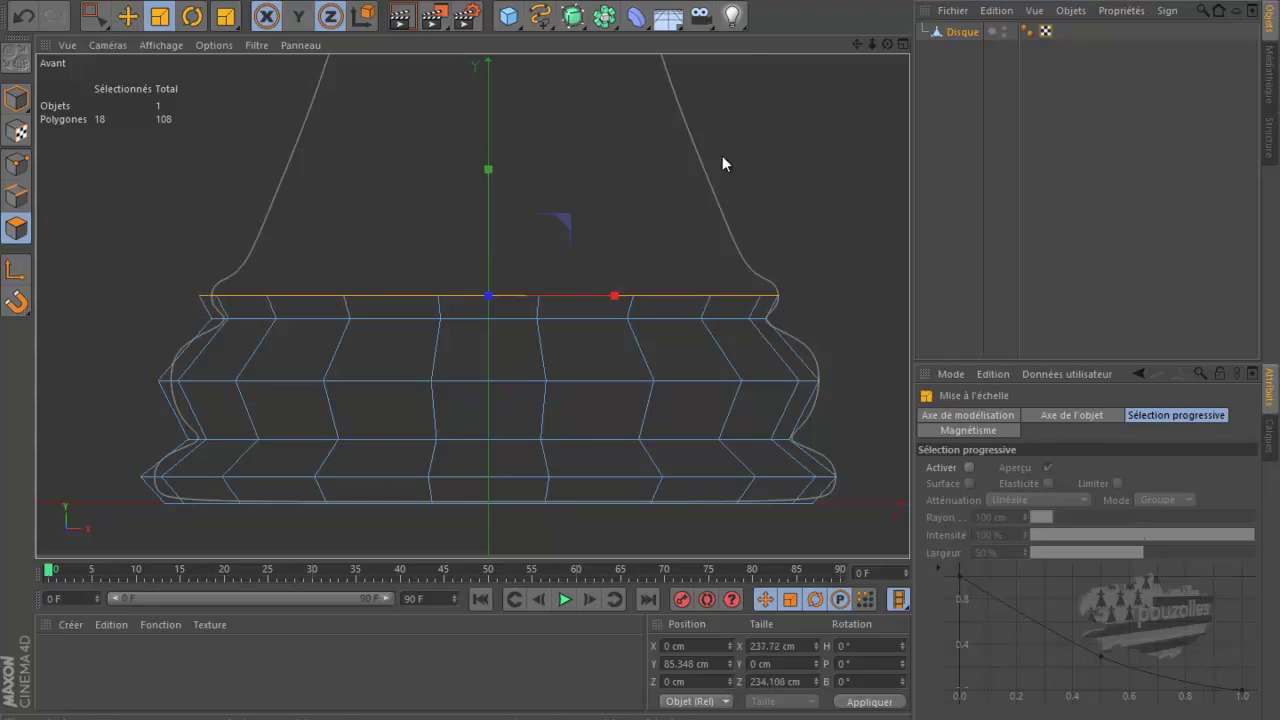
drag(860, 44, 638, 350)
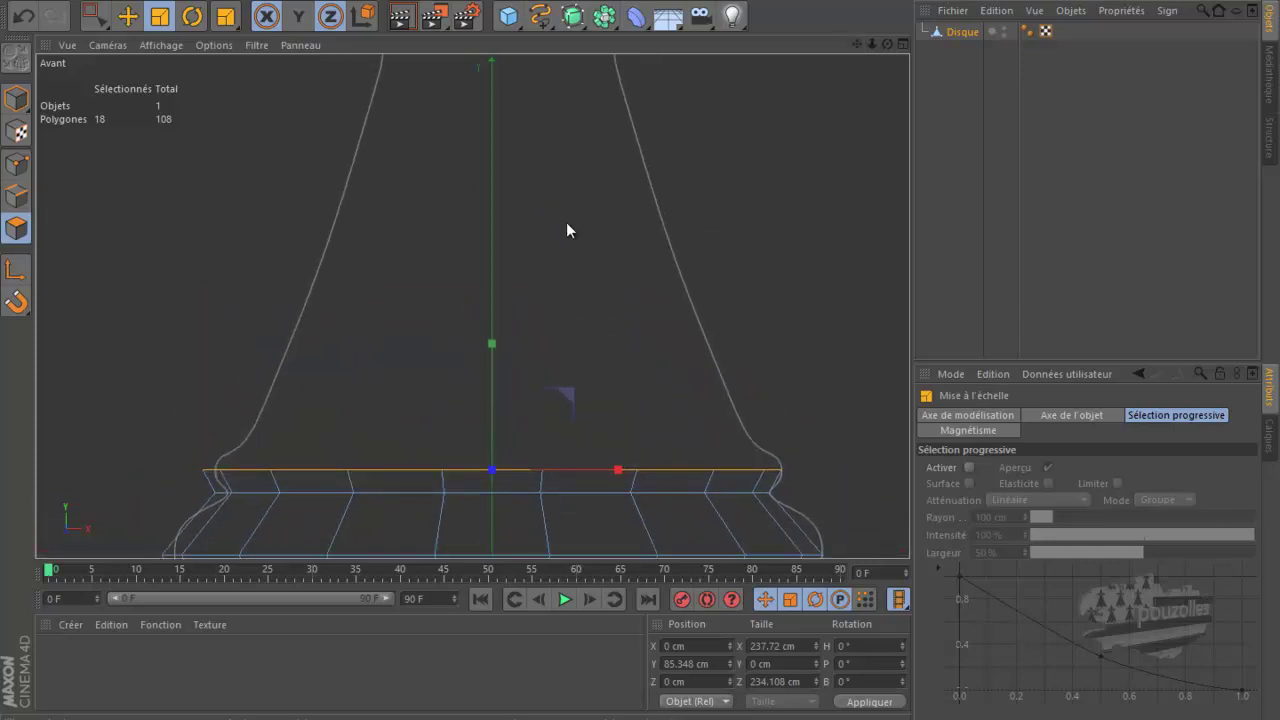
Extrude the ring about 12 cm and shrink it to about 90%.
key(e)
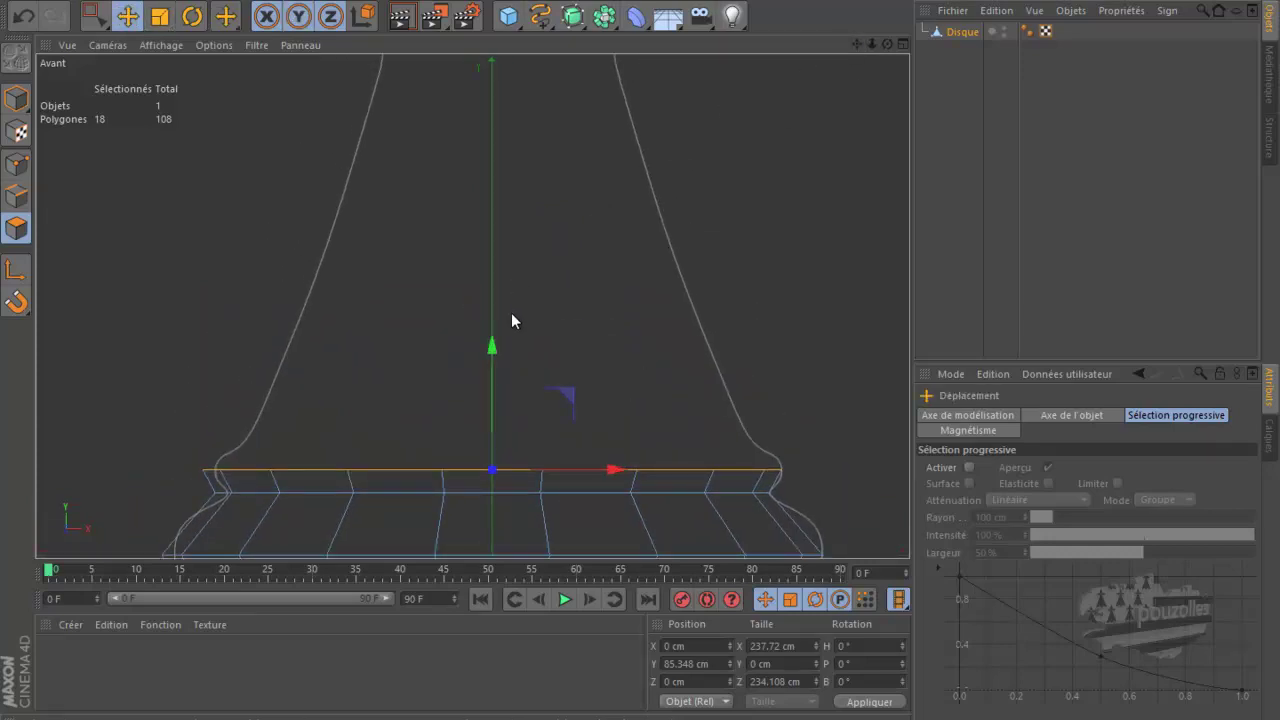
mouse_move(492, 345)
ctrl+mouse_down()
mouse_move(498, 146)
mouse_move(507, 354)
mouse_move(514, 325)
ctrl+mouse_up()
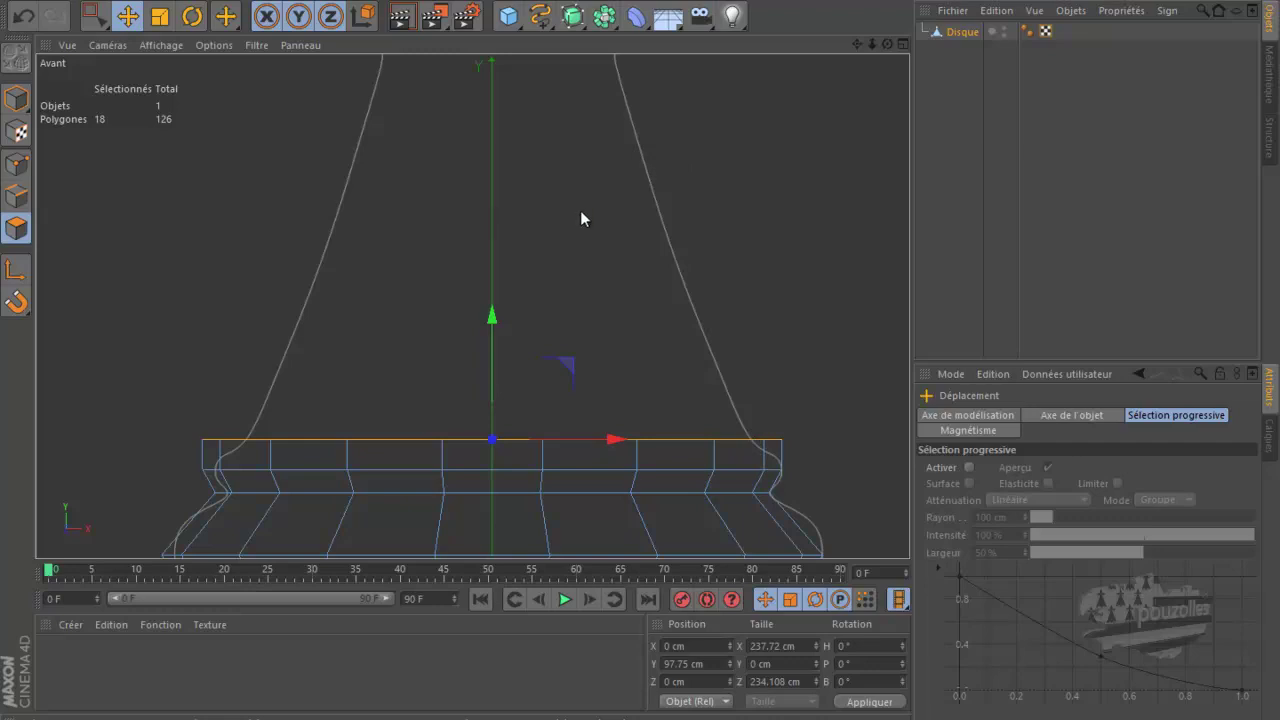
key(r)
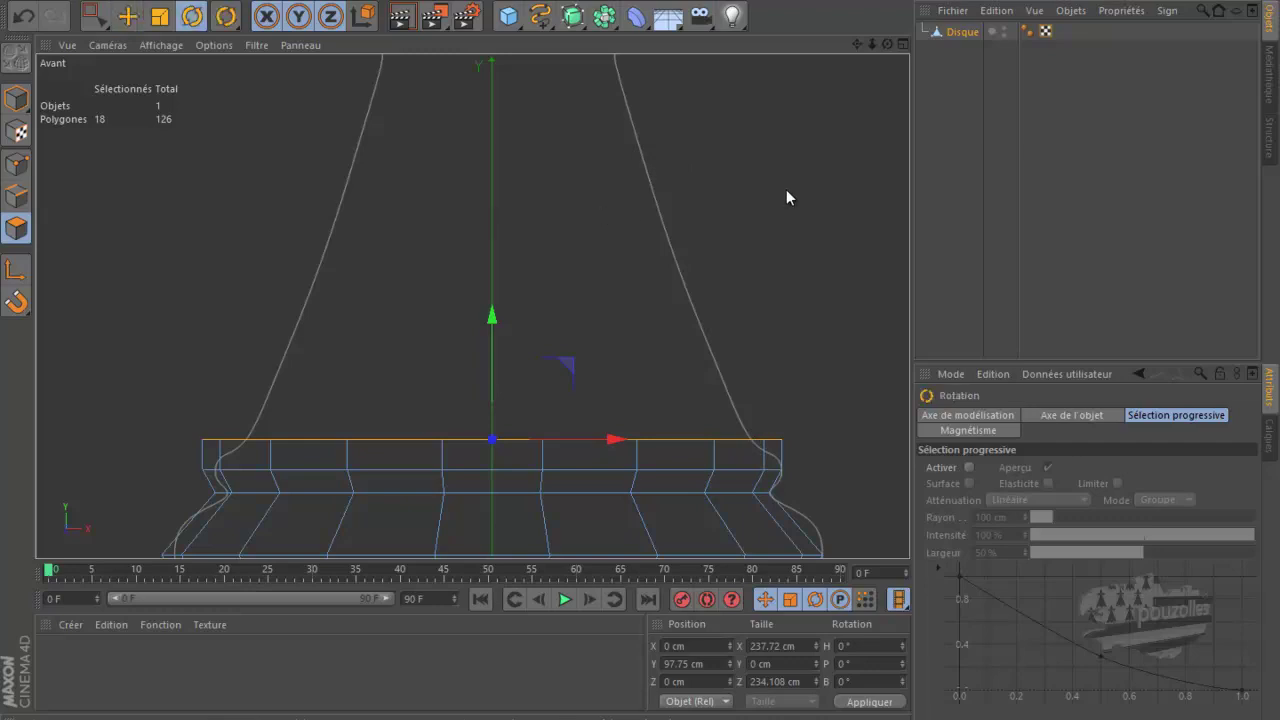
key(t)
key(y)
drag(786, 189, 722, 223)
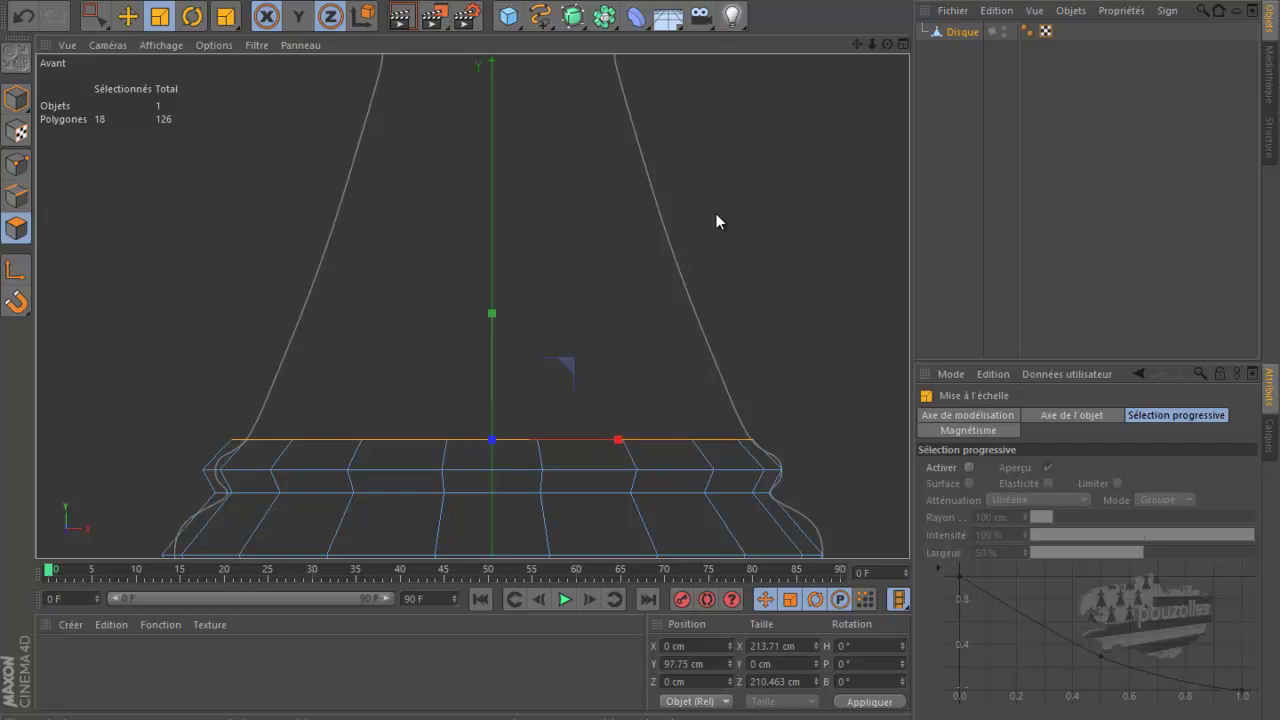
Extrude a tall wall about 104.68 cm up the rook's body.
key(e)
key(y)
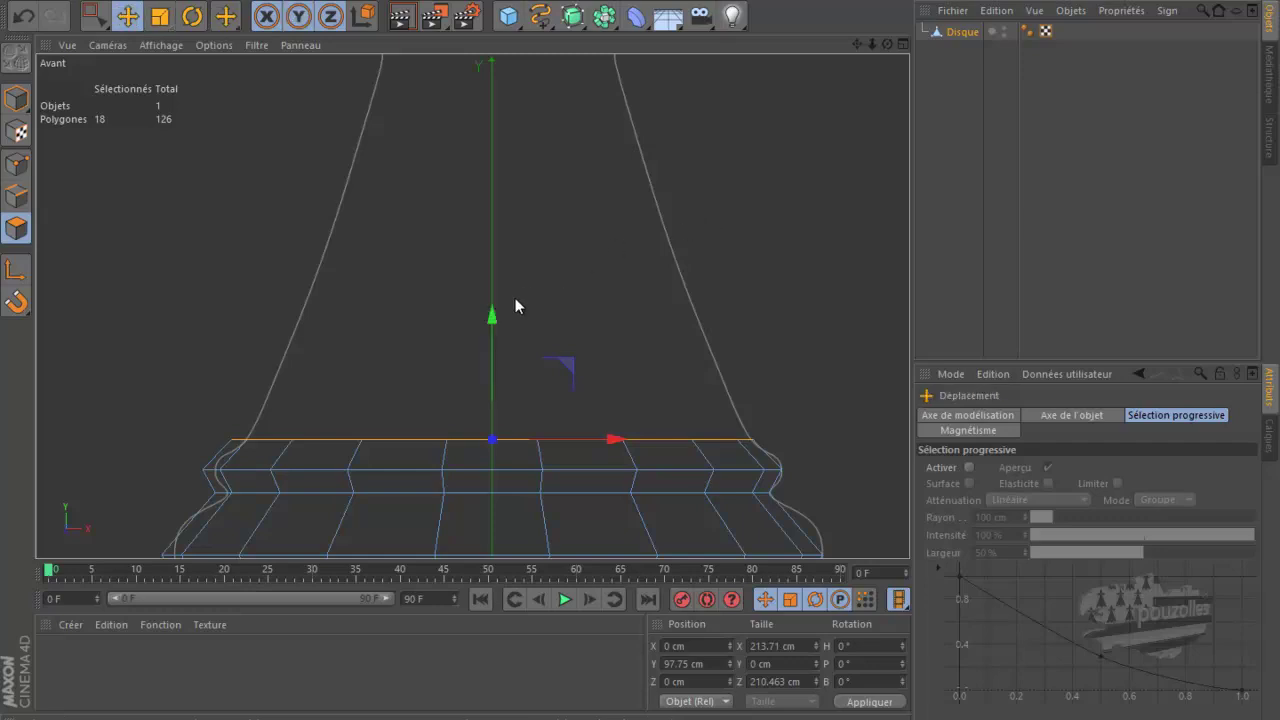
ctrl+drag(491, 312, 514, 63)
Raise the wall's top ring slightly and pinch it in to 100.444 cm at the neck.
drag(856, 45, 789, 50)
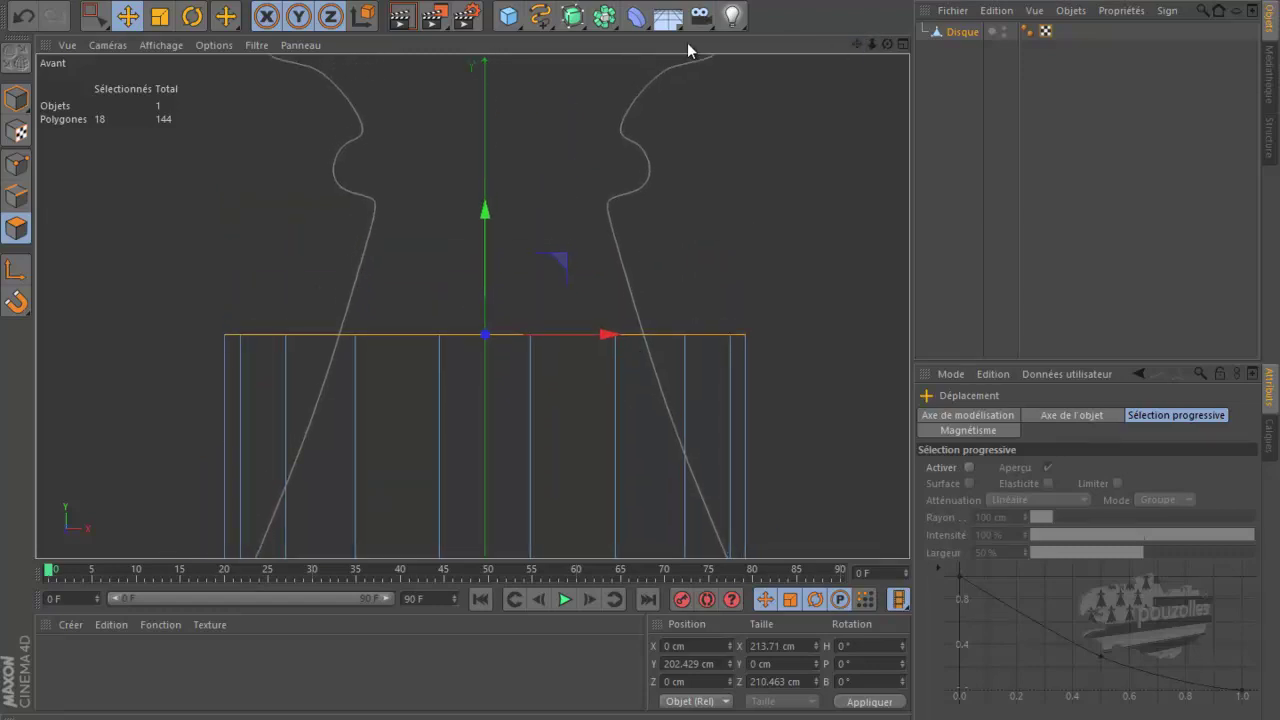
drag(486, 210, 499, 82)
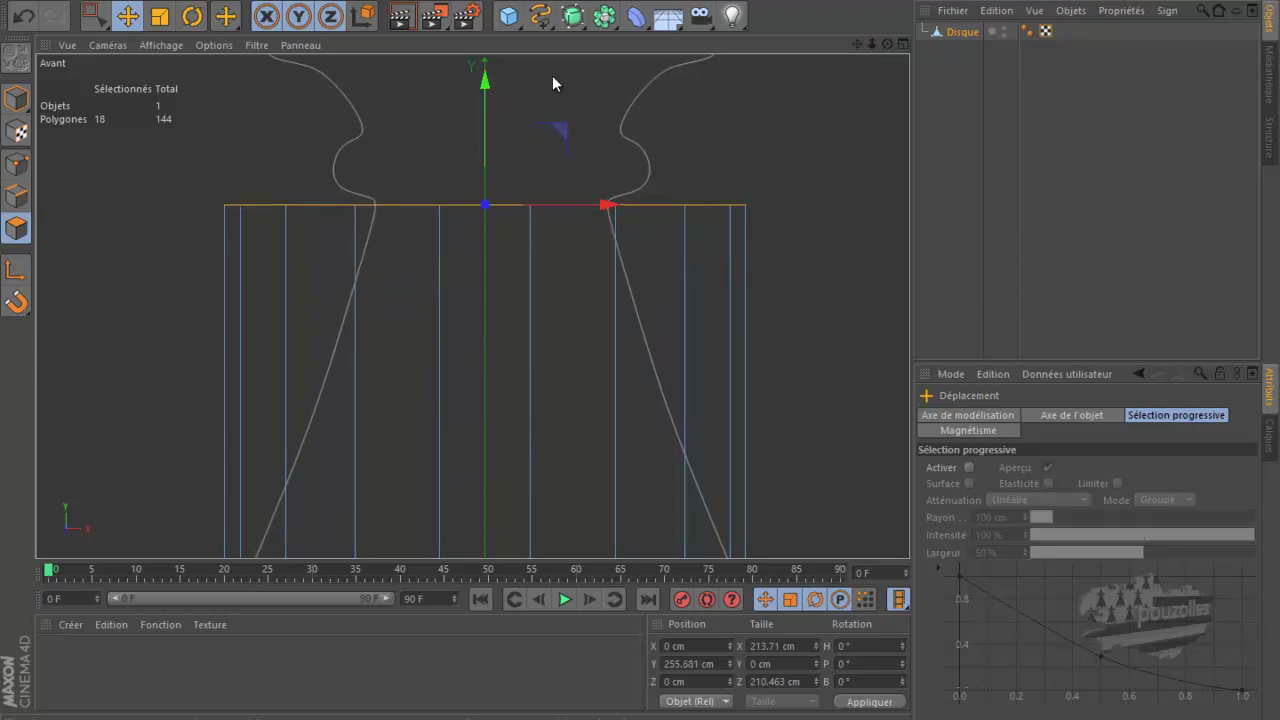
key(t)
key(y)
drag(832, 104, 415, 160)
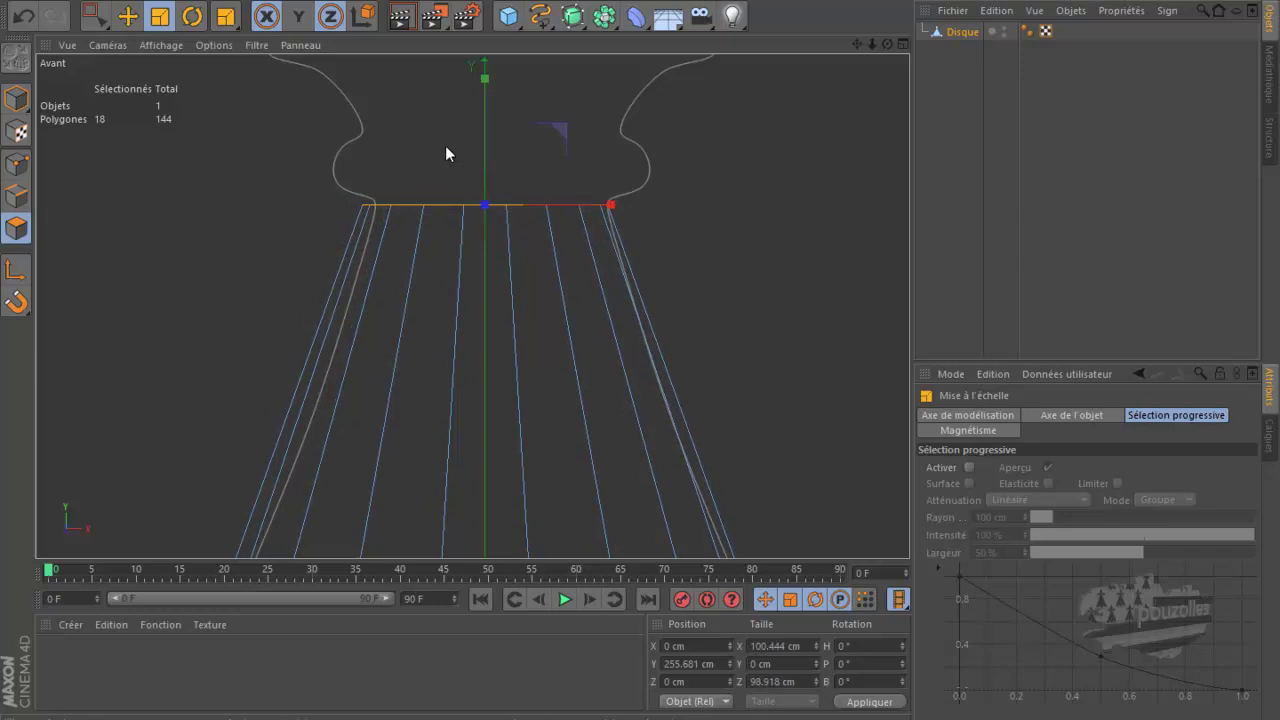
mouse_move(853, 45)
mouse_down()
mouse_move(636, 361)
mouse_move(821, 57)
mouse_up()
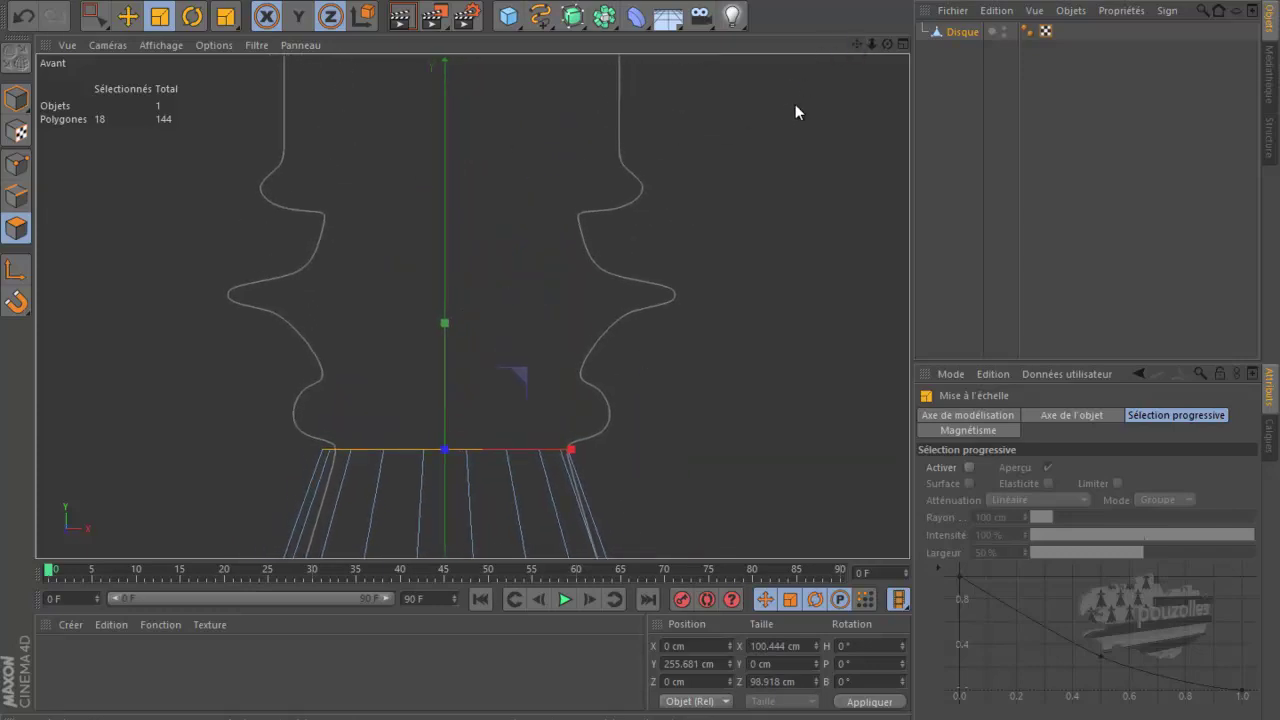
Extrude the top ring about 14 cm and flare it out to about 133 cm.
key(e)
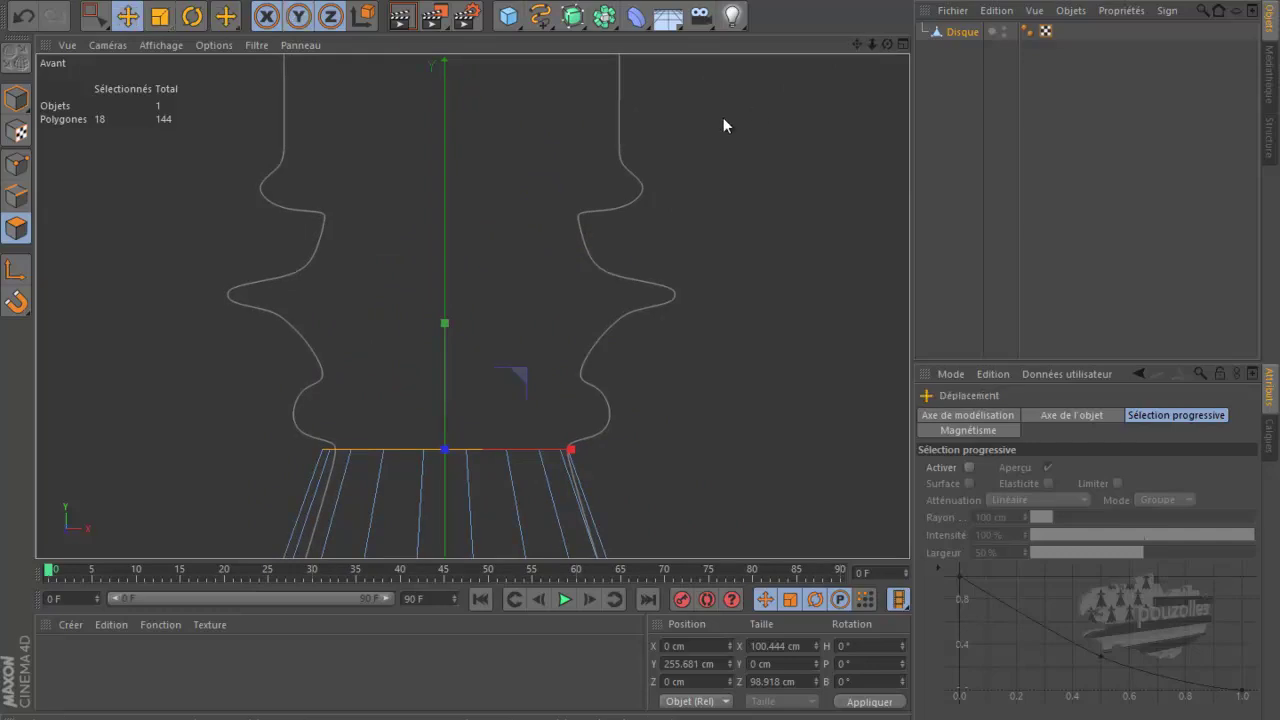
ctrl+drag(444, 326, 446, 295)
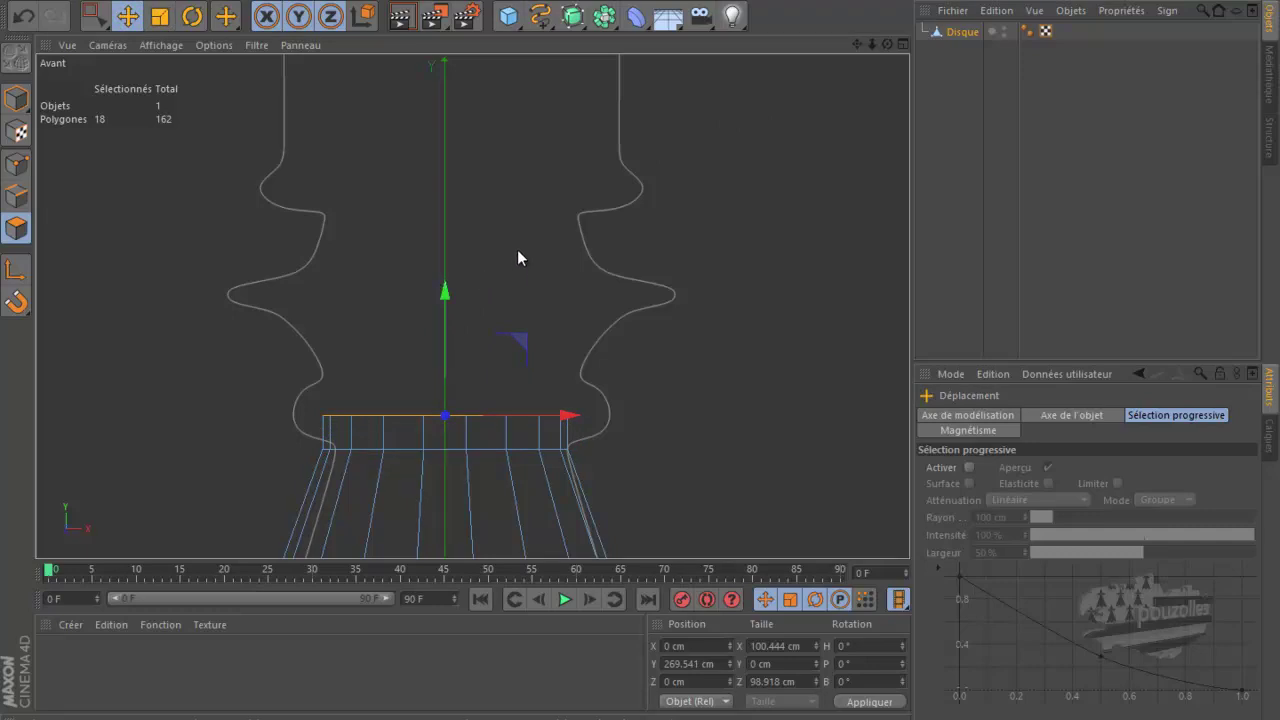
key(t)
key(y)
mouse_move(723, 247)
mouse_down()
mouse_move(826, 249)
mouse_move(645, 353)
mouse_up()
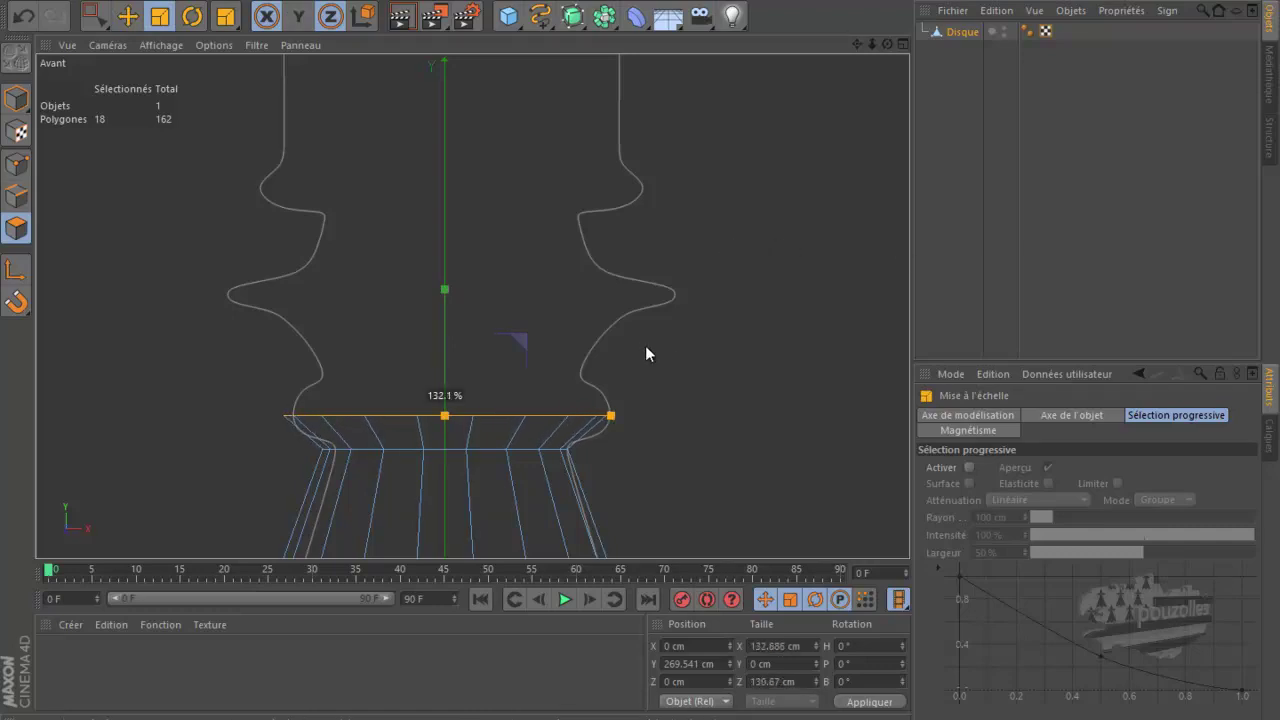
mouse_move(641, 347)
mouse_down()
mouse_move(642, 252)
mouse_move(737, 252)
mouse_up()
Extrude the ring about 9.5 cm and taper it inward.
key(e)
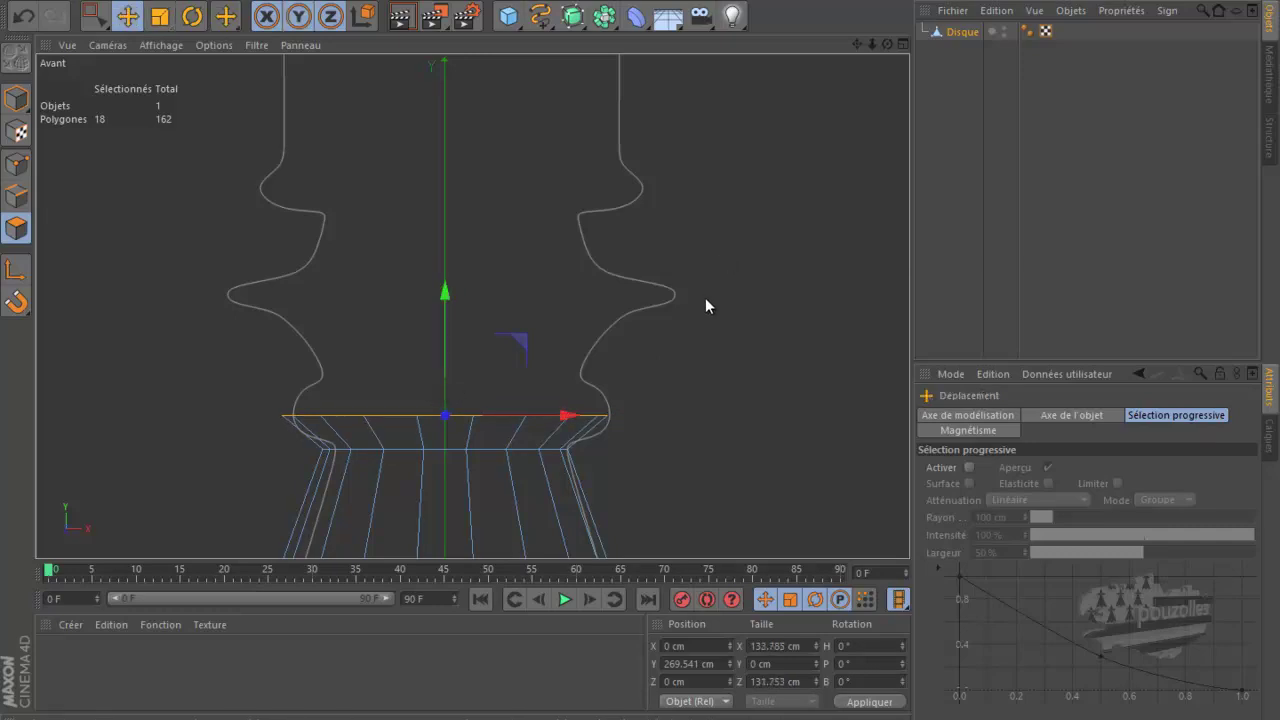
ctrl+drag(445, 290, 455, 250)
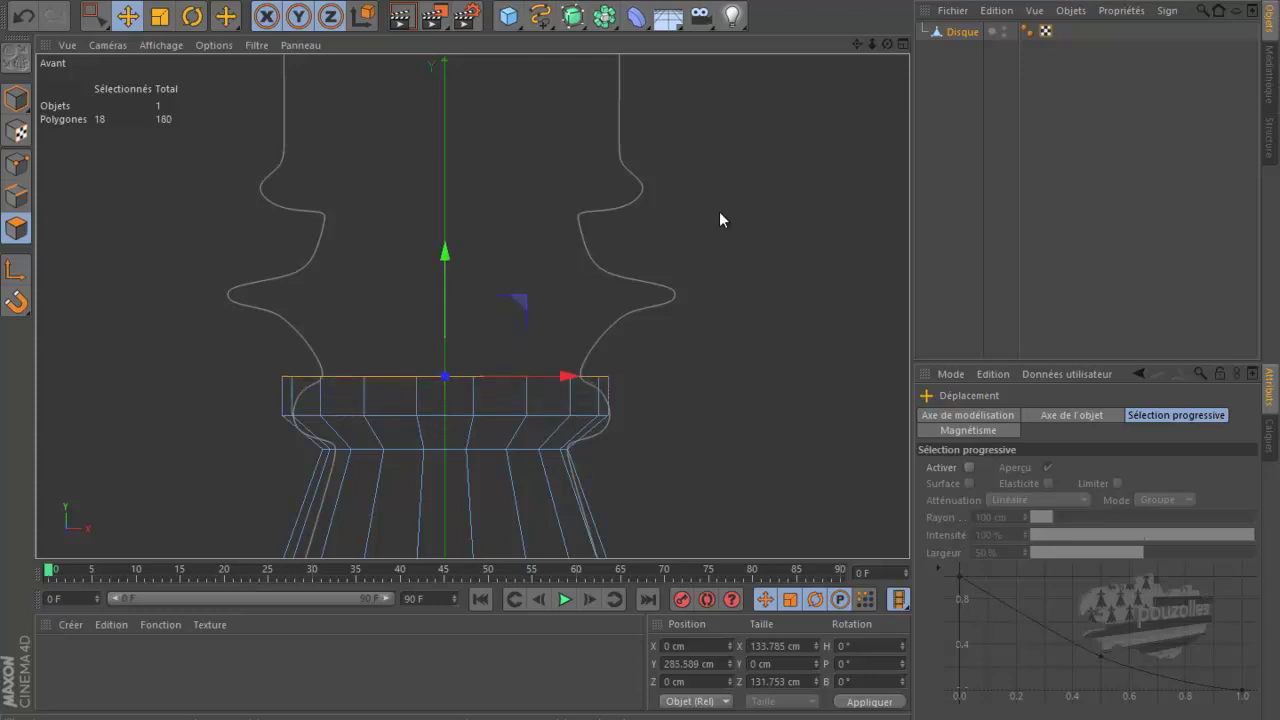
key(t)
key(y)
drag(719, 211, 593, 232)
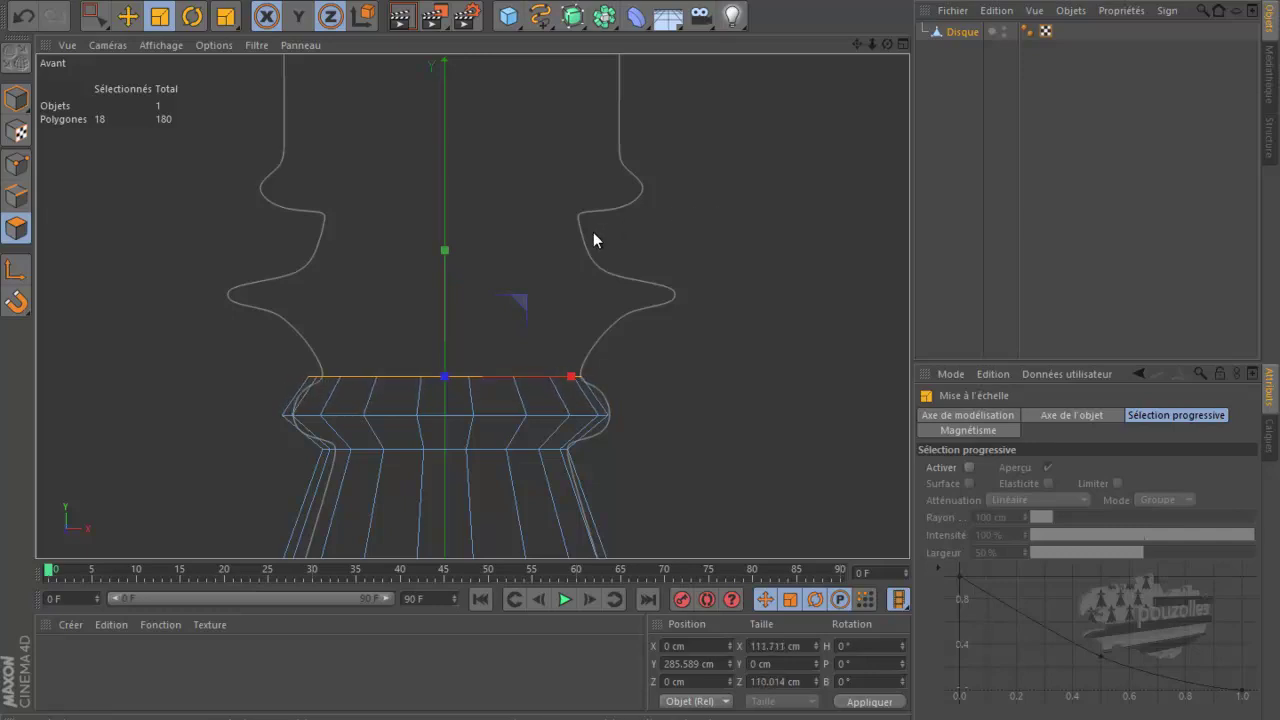
Extrude the ring about 21 cm, widen it to the 149.692 cm outline, and extrude another band.
key(e)
key(y)
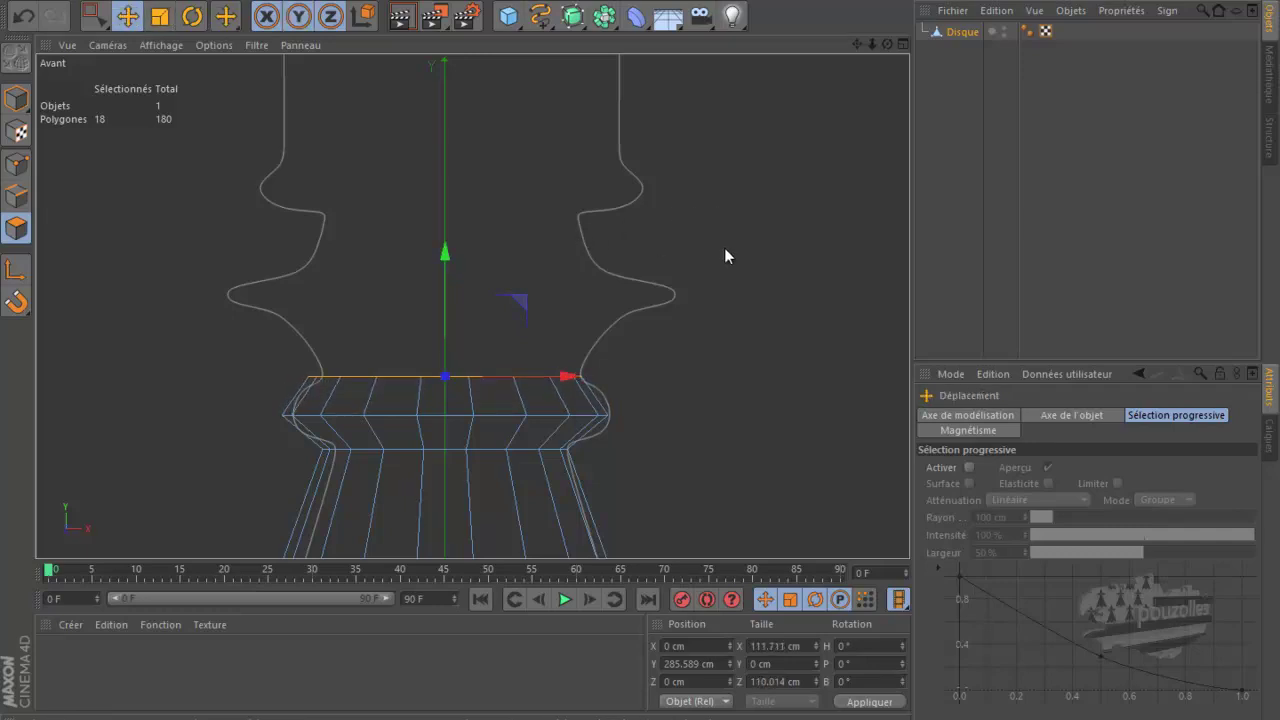
ctrl+drag(439, 245, 437, 187)
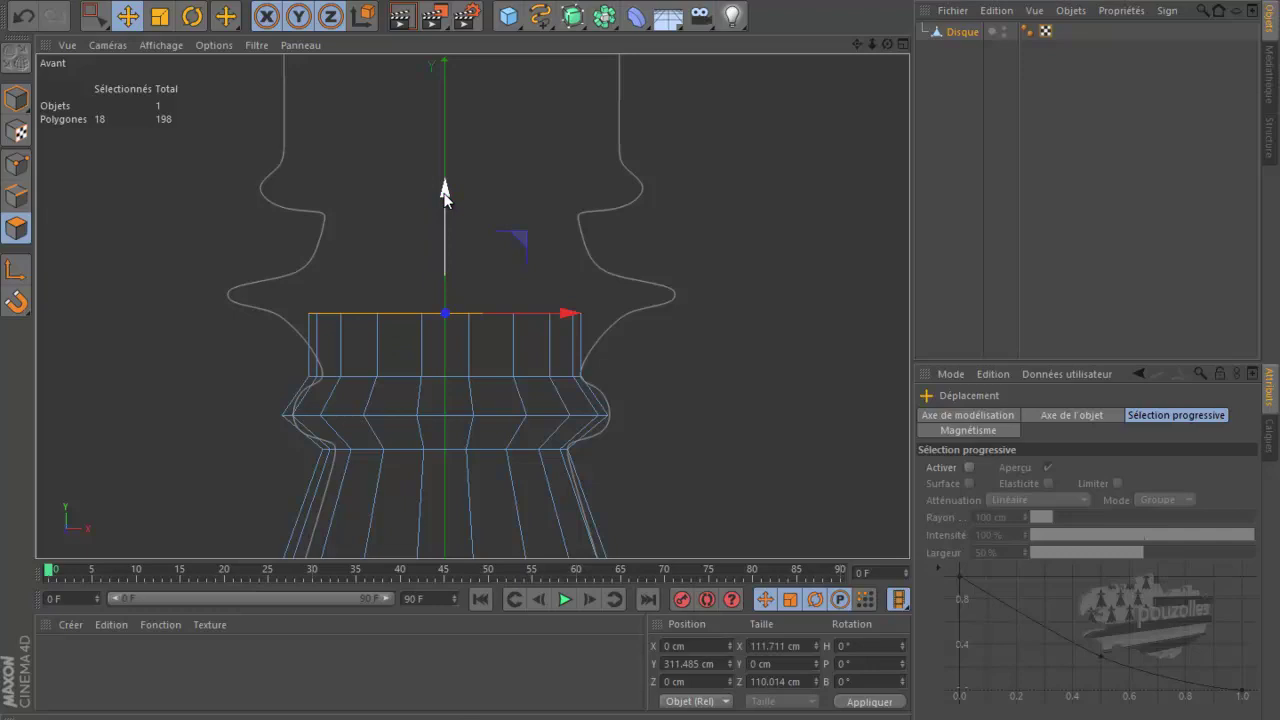
key(t)
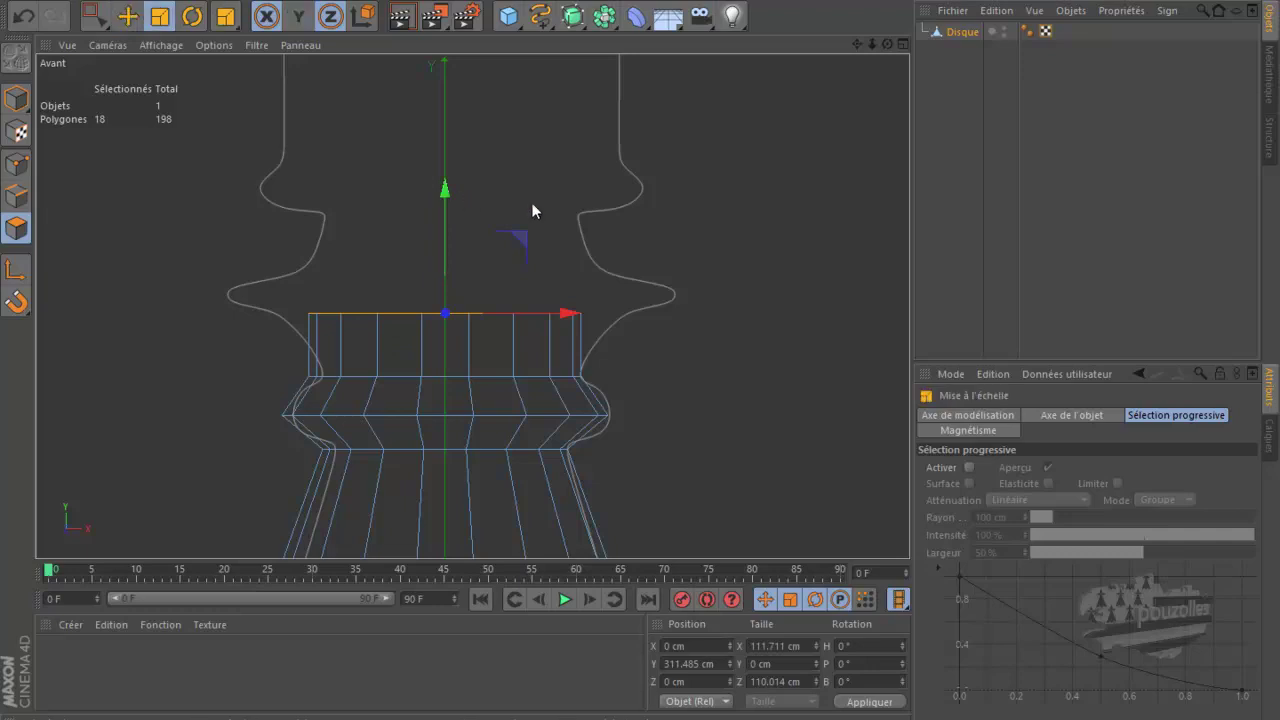
mouse_move(734, 257)
mouse_down()
mouse_move(787, 268)
mouse_move(641, 345)
mouse_up()
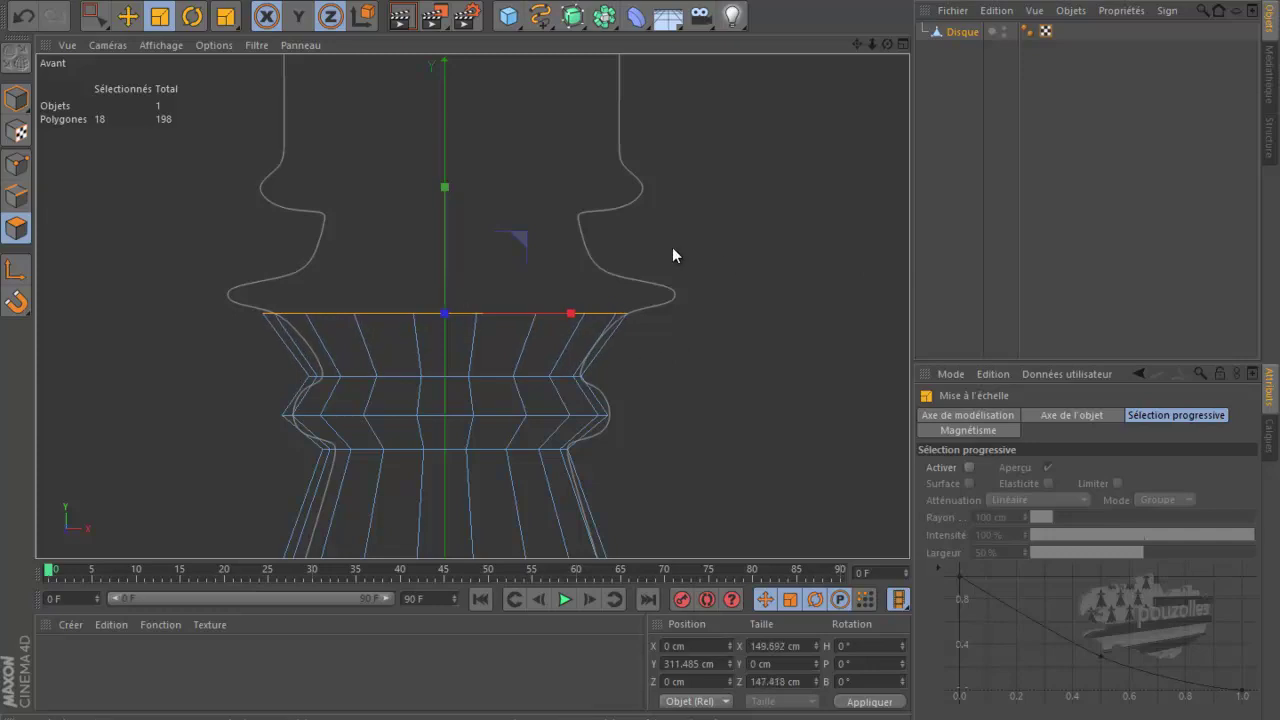
key(e)
ctrl+drag(438, 187, 446, 177)
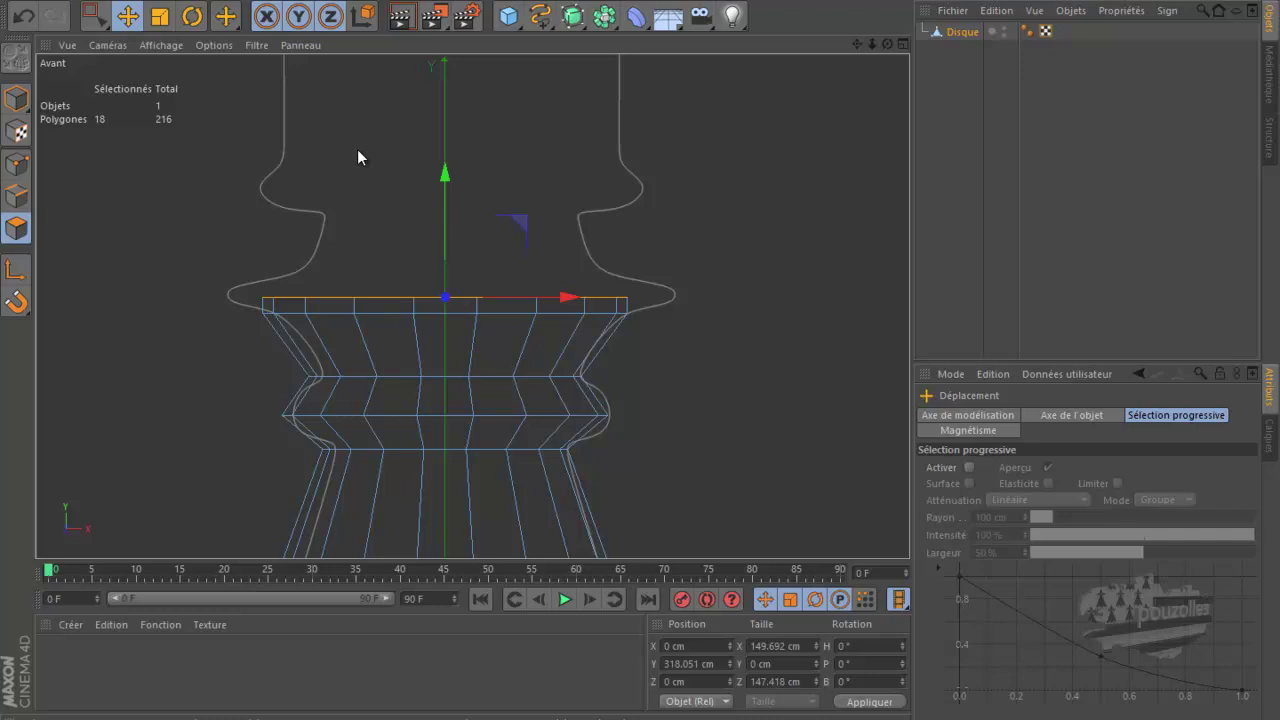
Flare the top ring out to the outline's lip and raise it slightly.
key(t)
key(y)
mouse_move(785, 216)
mouse_down()
mouse_move(923, 224)
mouse_move(642, 352)
mouse_up()
key(e)
key(y)
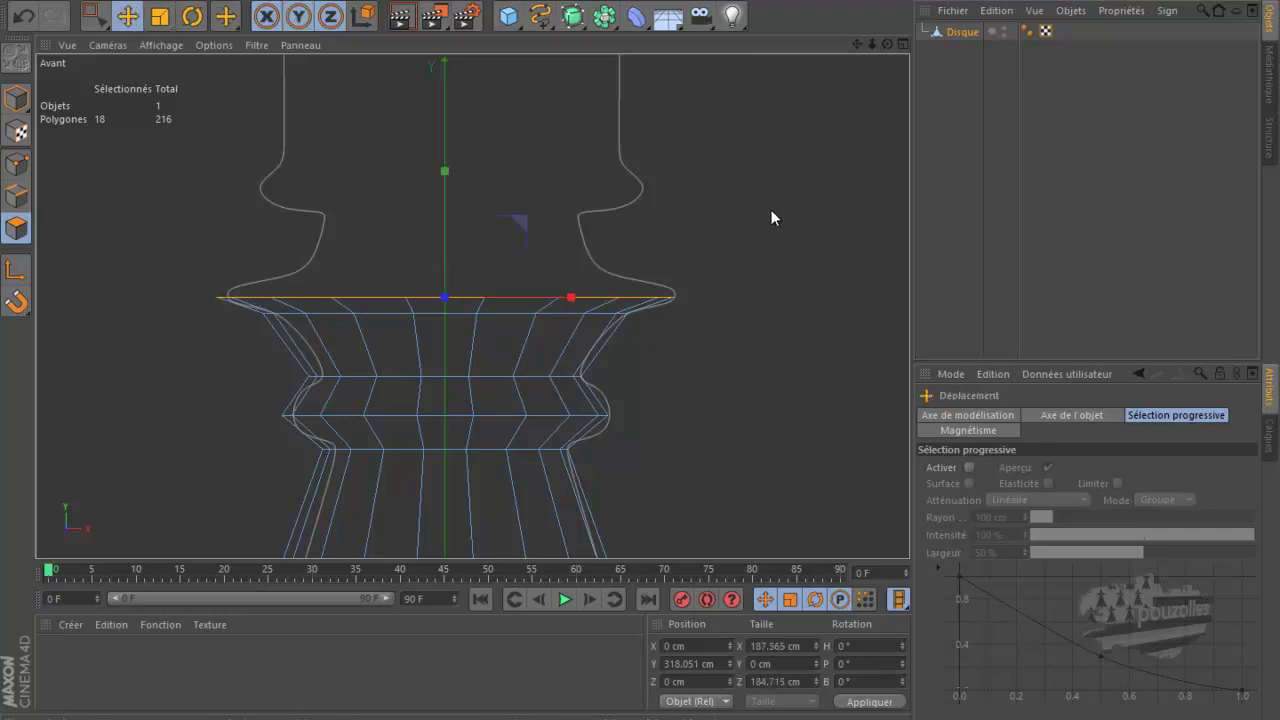
drag(445, 175, 450, 176)
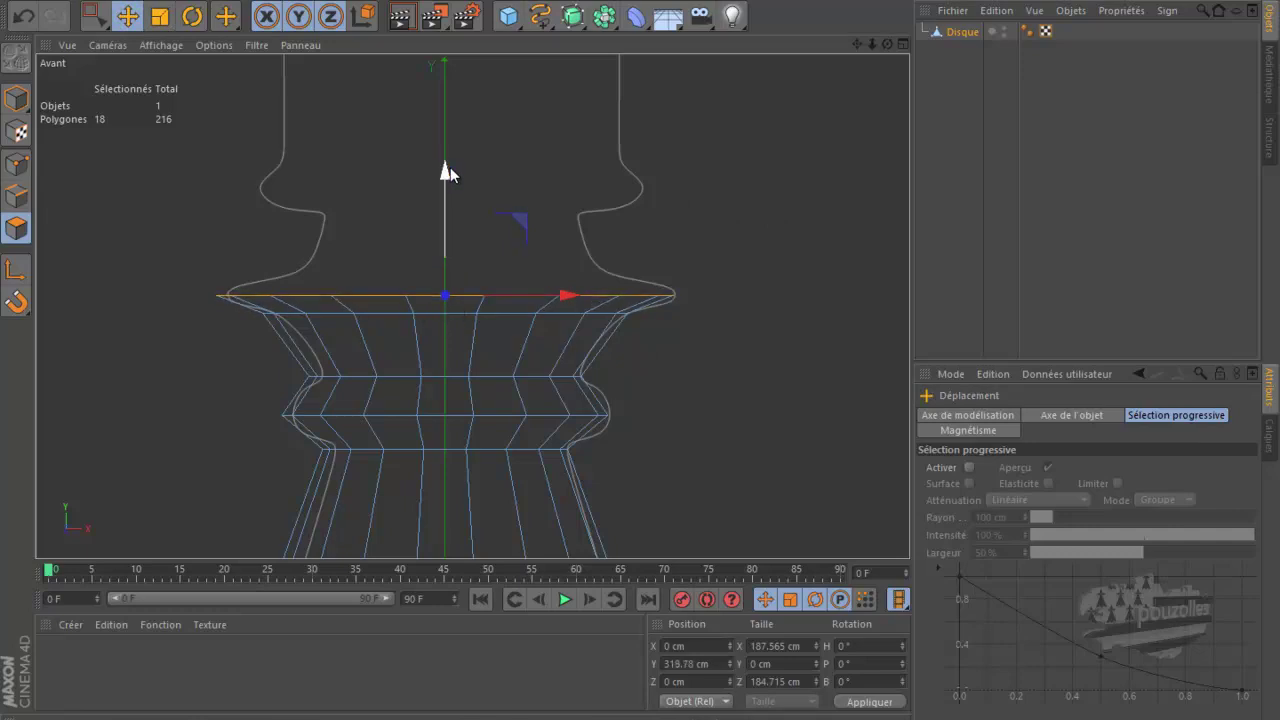
Extrude a thin band, narrow it to about 76%, then extrude upward about 21 cm.
ctrl+drag(450, 168, 450, 144)
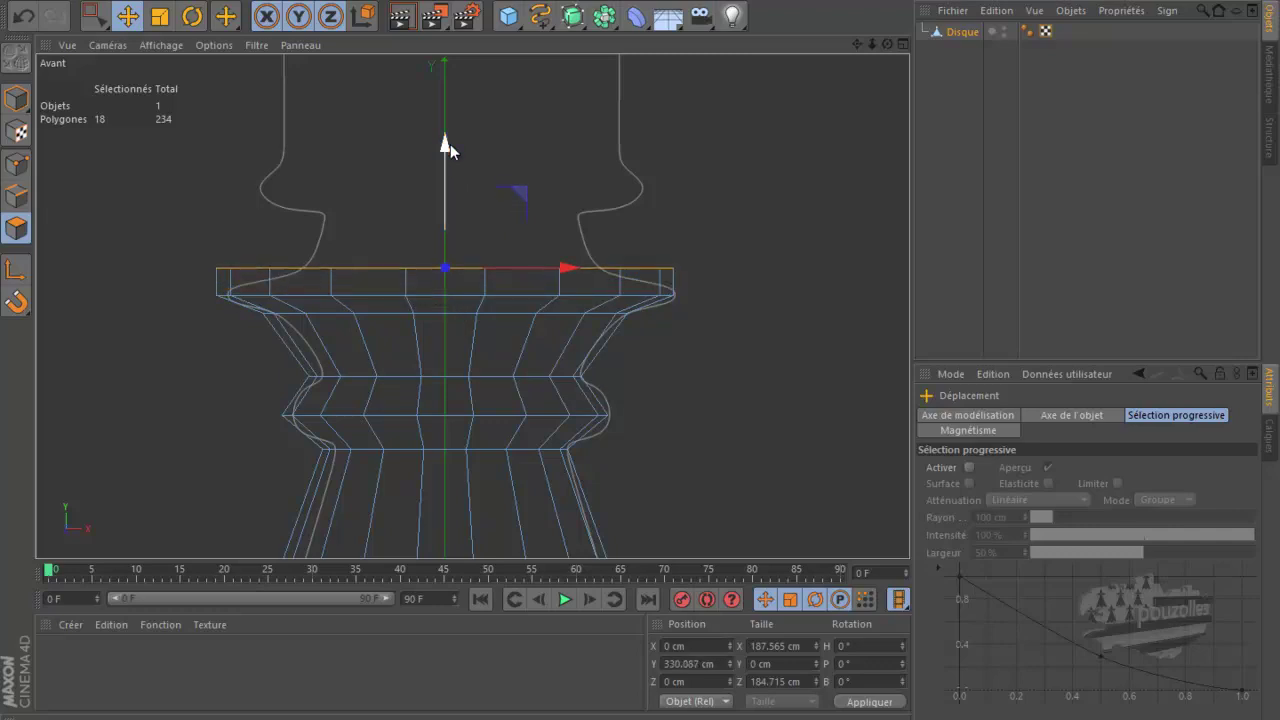
key(t)
drag(779, 152, 594, 218)
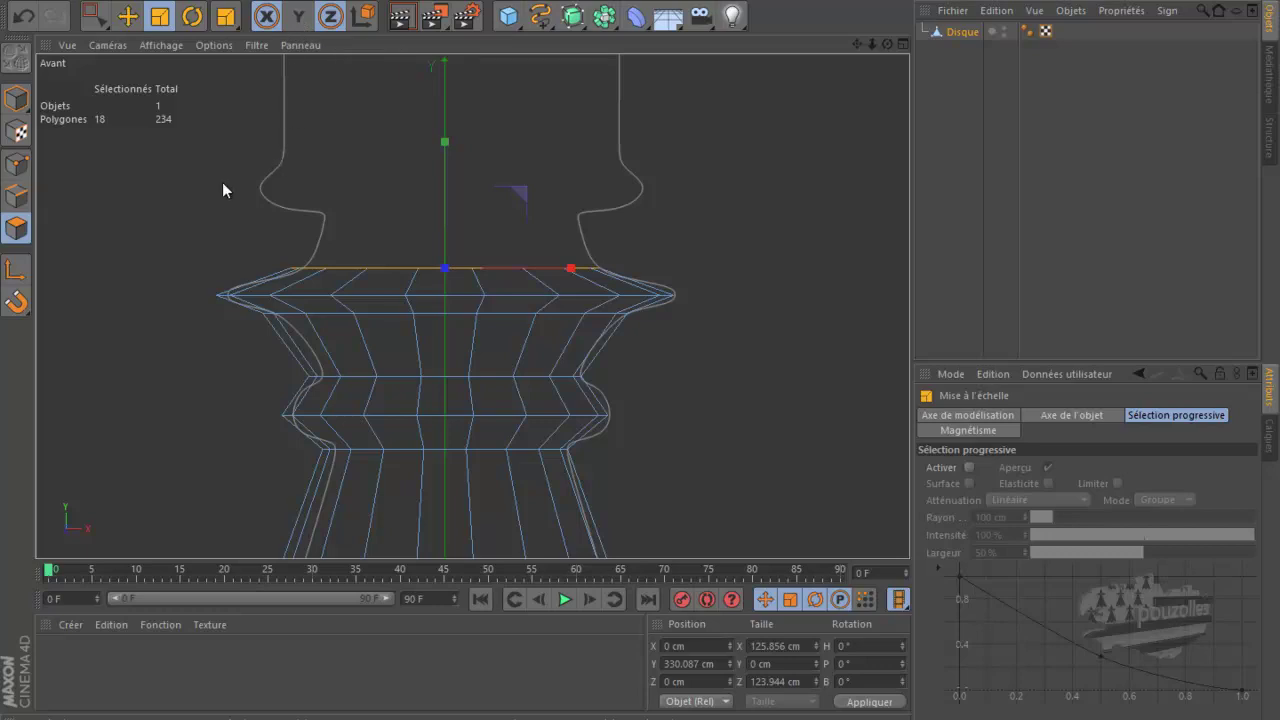
key(y)
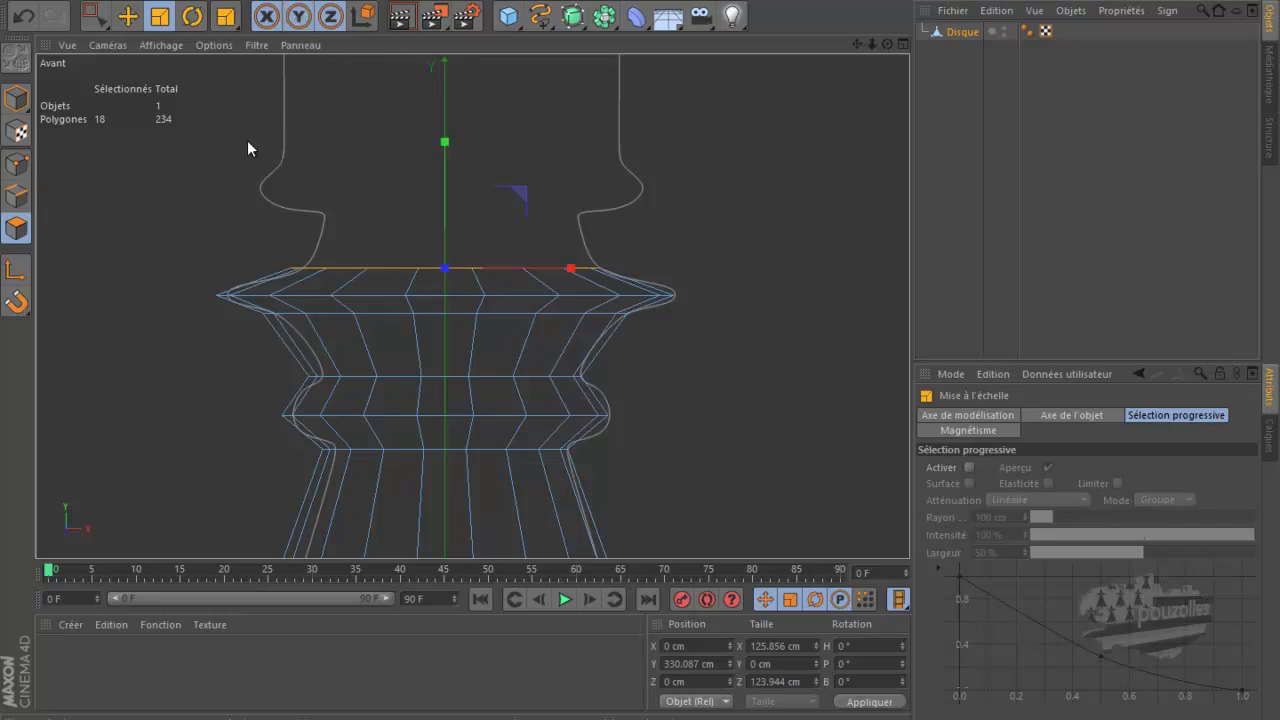
key(y)
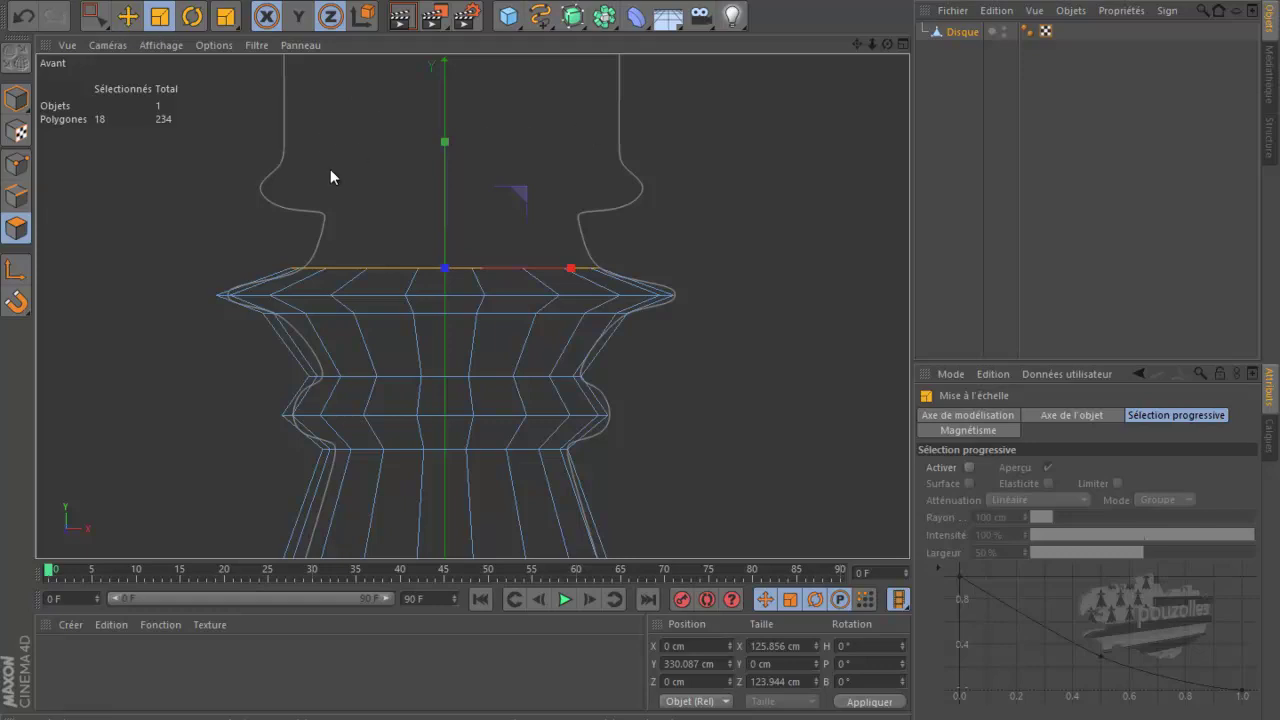
key(e)
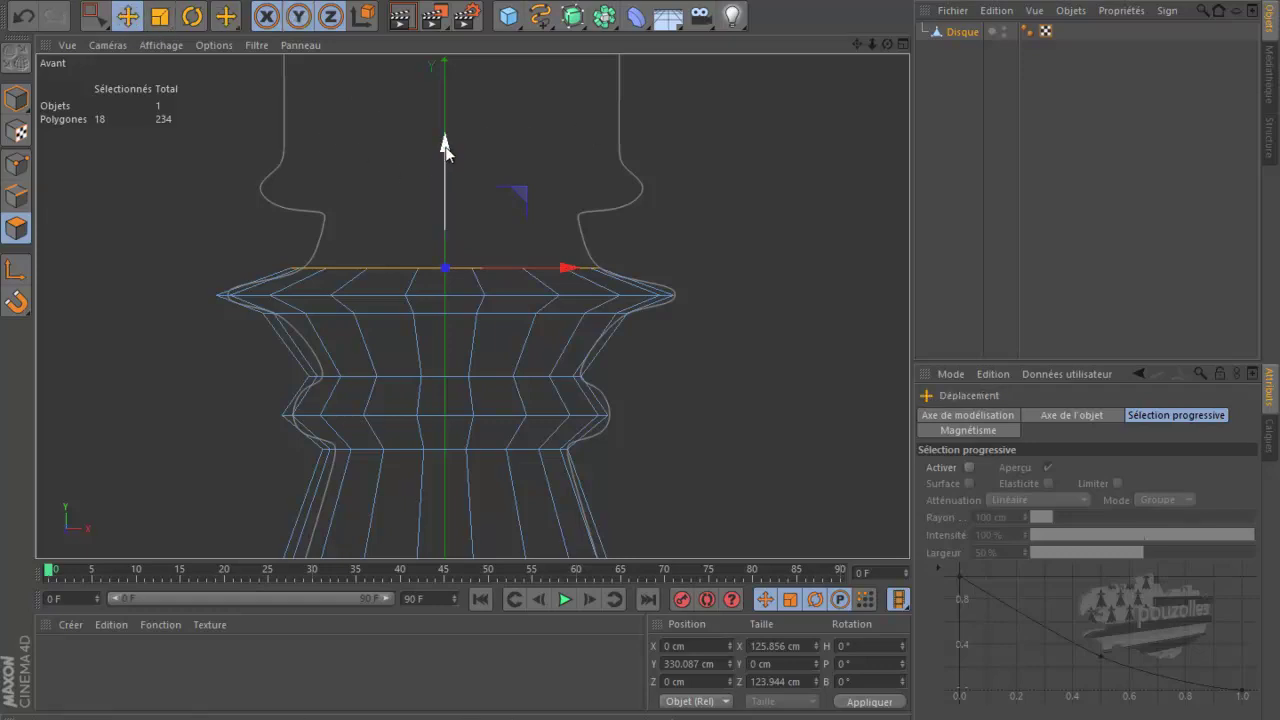
ctrl+drag(445, 148, 452, 93)
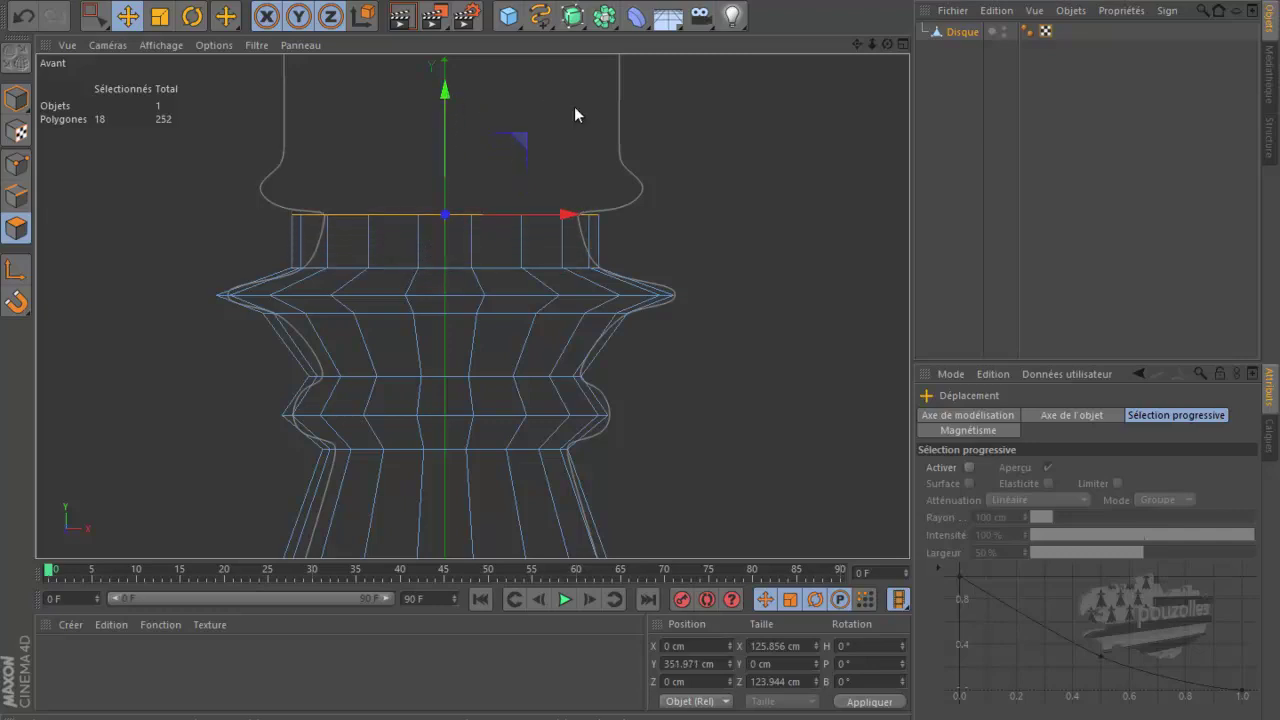
Narrow the ring slightly with Y locked, then extrude a short band upward from it.
key(t)
key(y)
drag(779, 159, 703, 182)
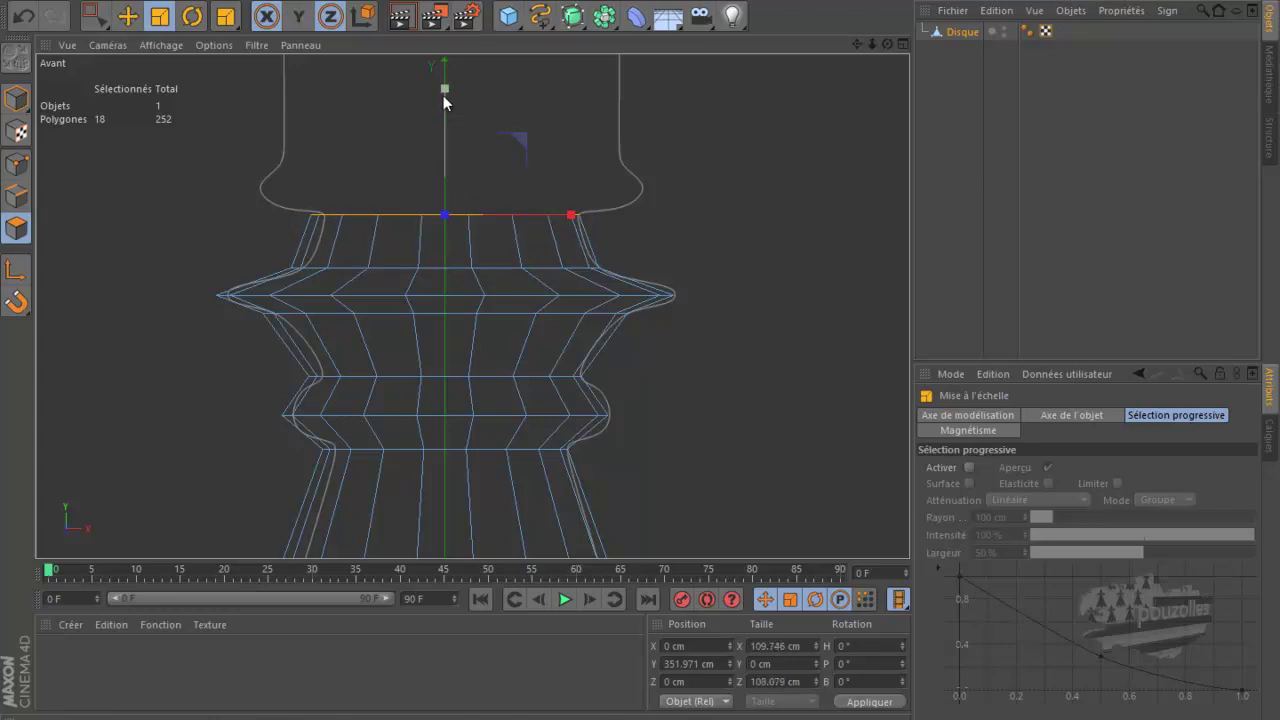
key(e)
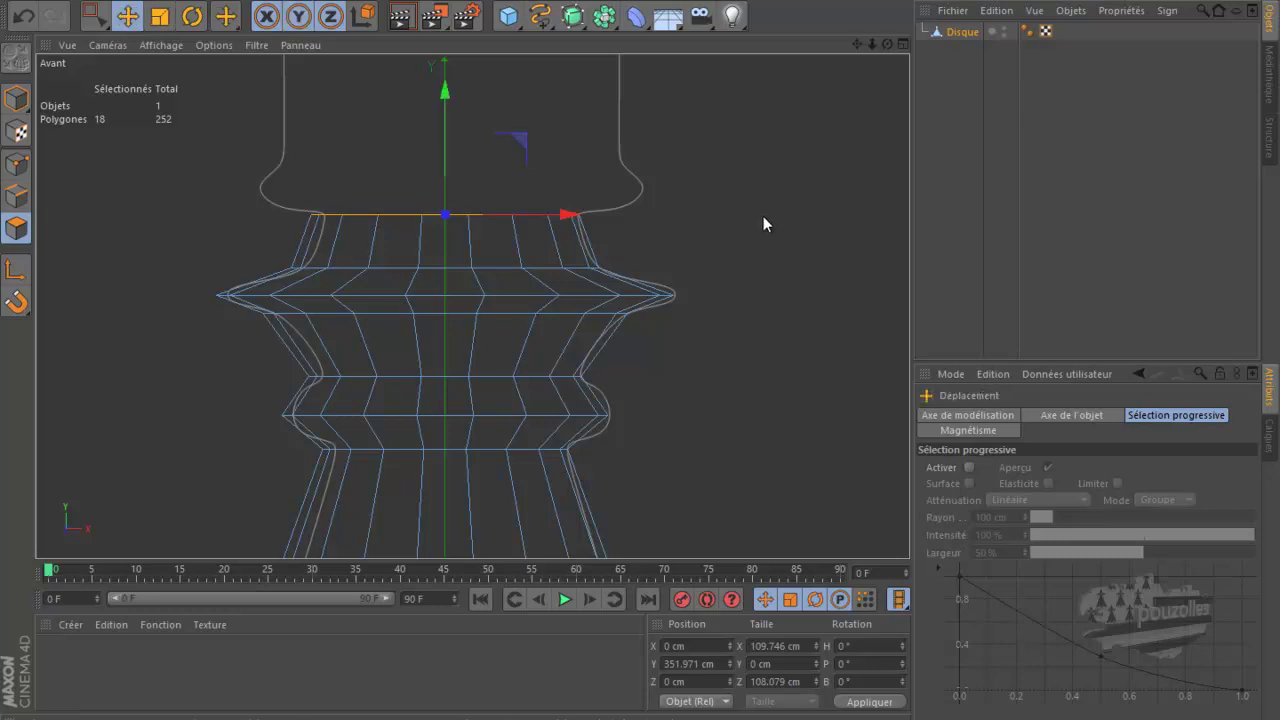
drag(853, 50, 639, 352)
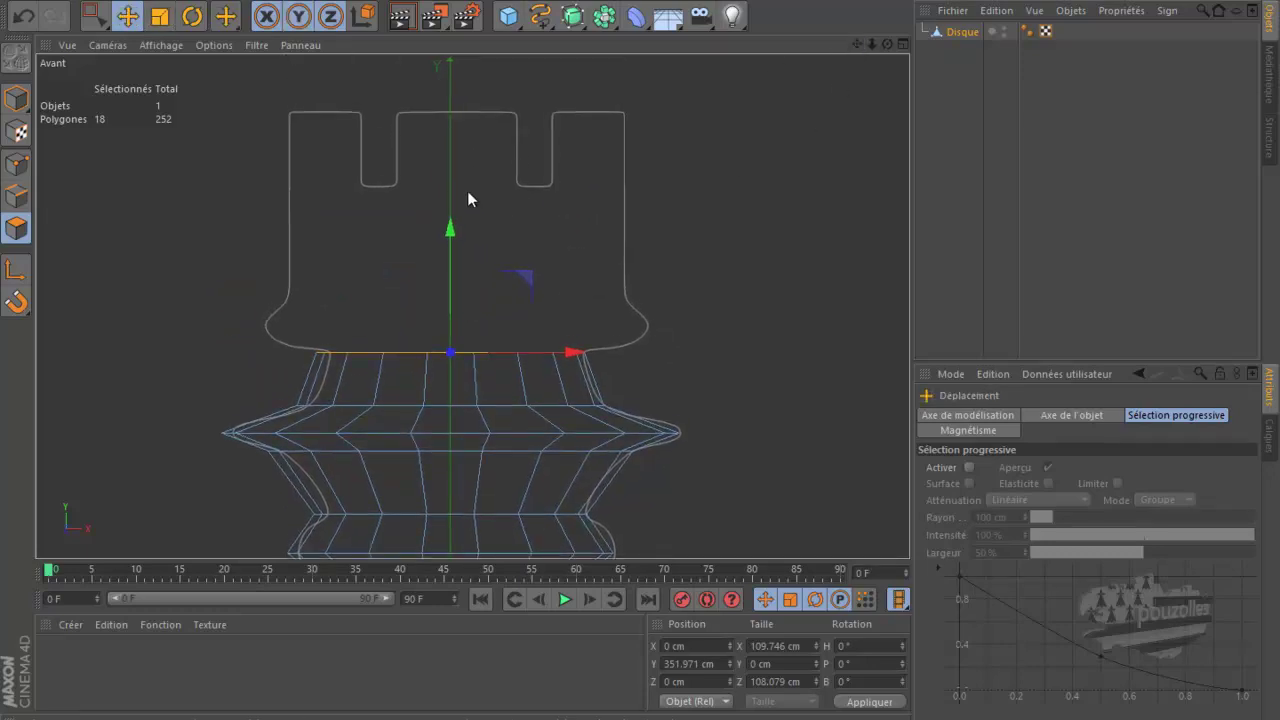
ctrl+drag(449, 229, 450, 207)
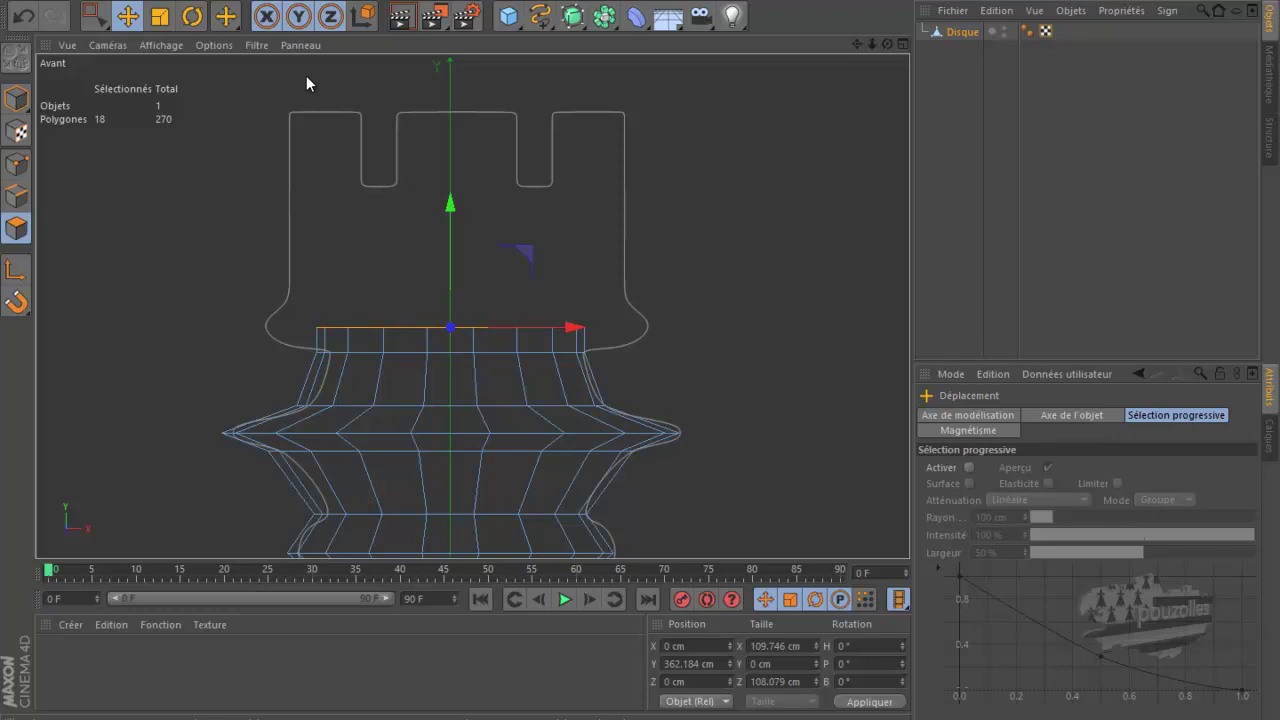
Flare the top ring outward to the outline's ledge, keeping its height fixed.
key(t)
key(y)
drag(736, 145, 862, 162)
mouse_move(643, 347)
mouse_down()
mouse_move(686, 357)
mouse_move(649, 348)
mouse_up()
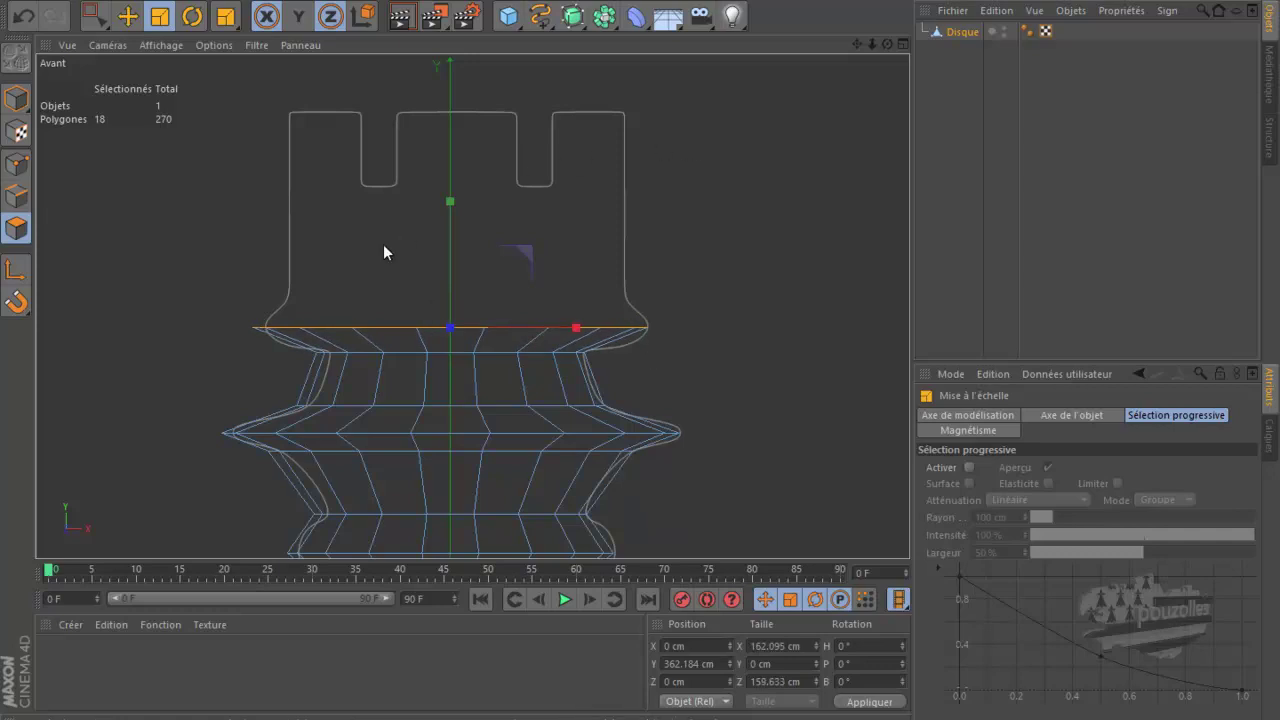
Extrude a new band about 12 cm upward and tuck it in to 94%.
key(e)
key(y)
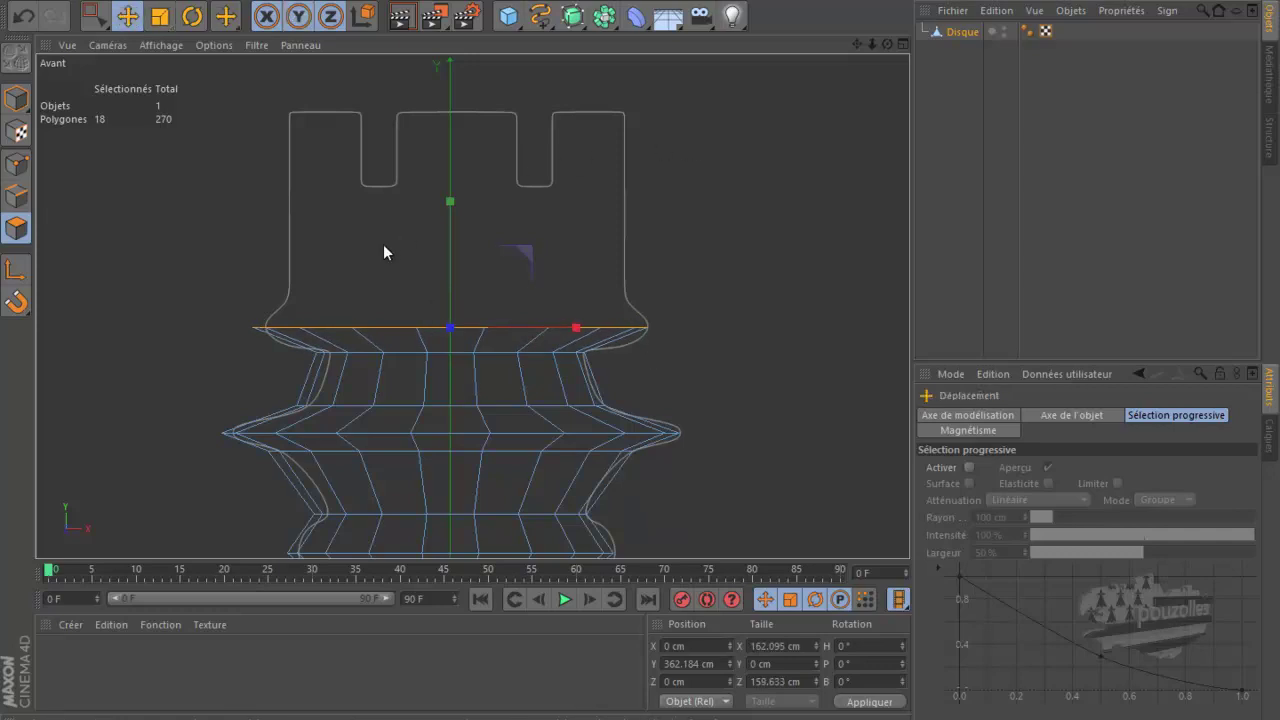
mouse_move(450, 205)
ctrl+mouse_down()
mouse_move(449, 166)
mouse_move(452, 182)
ctrl+mouse_up()
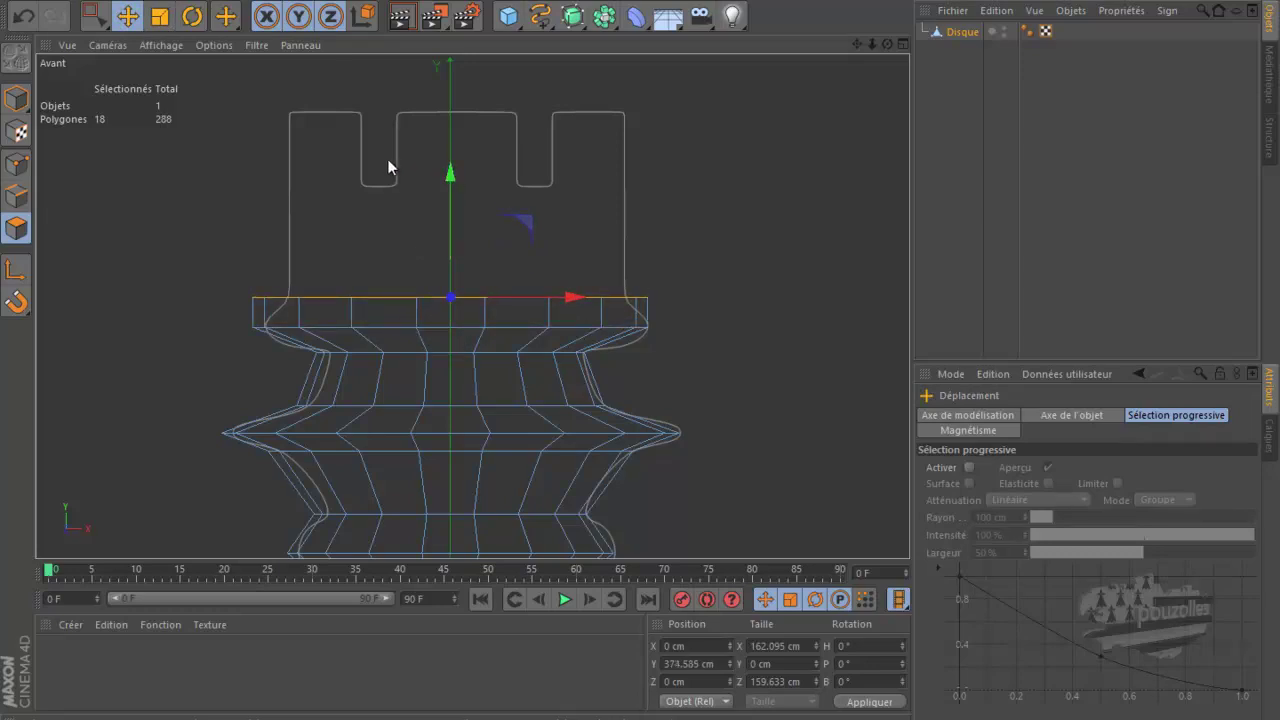
key(t)
key(y)
drag(292, 167, 220, 199)
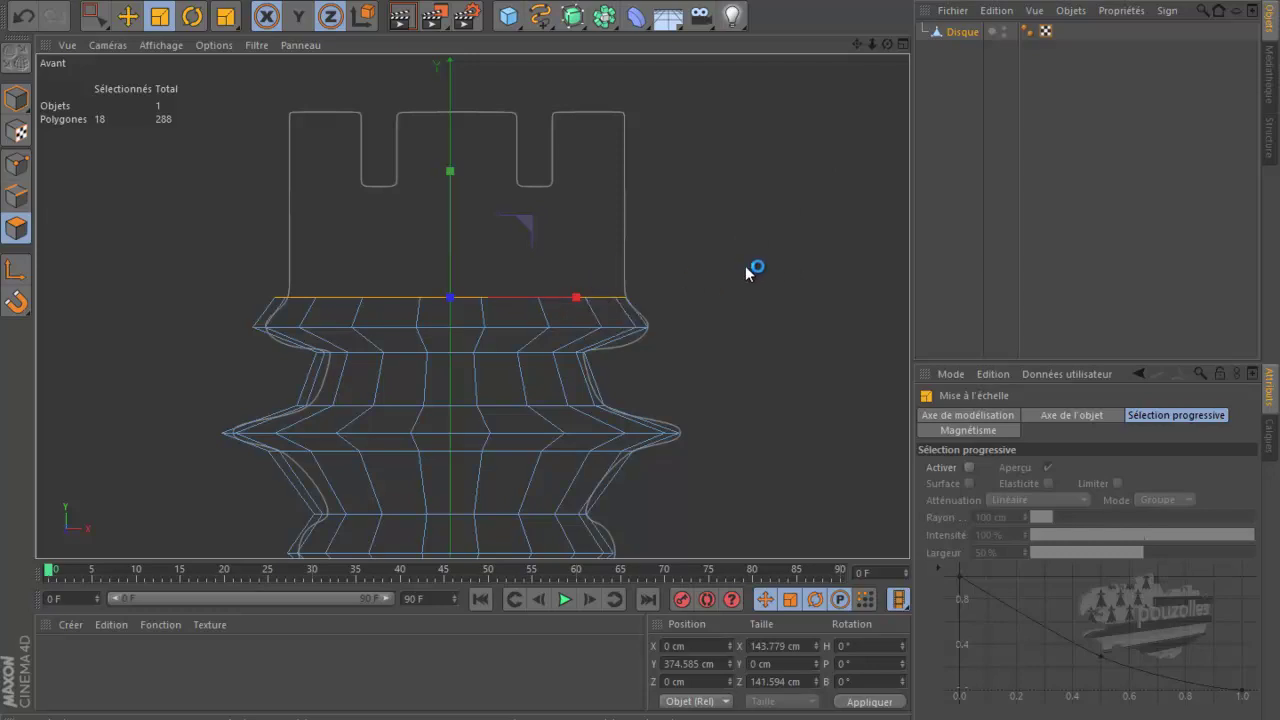
Raise the top ring slightly to the crenels' base and check it in all four views.
key(e)
drag(450, 172, 448, 68)
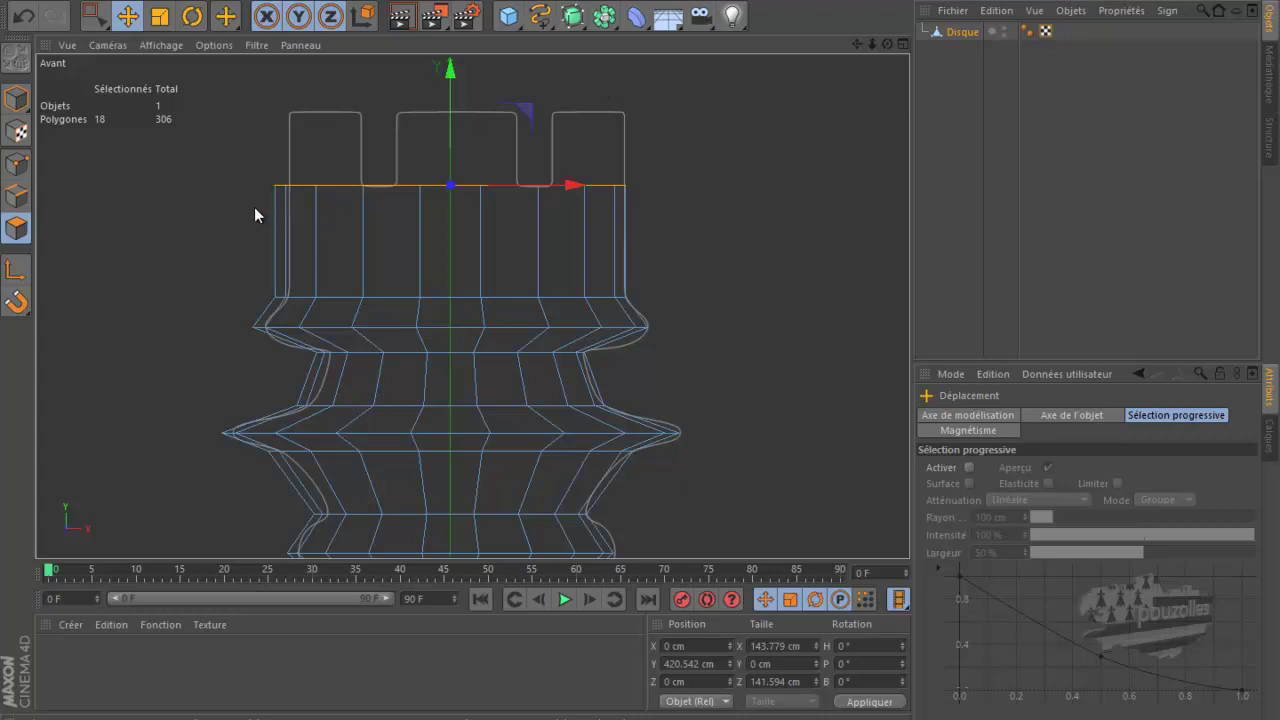
middle_click(235, 240)
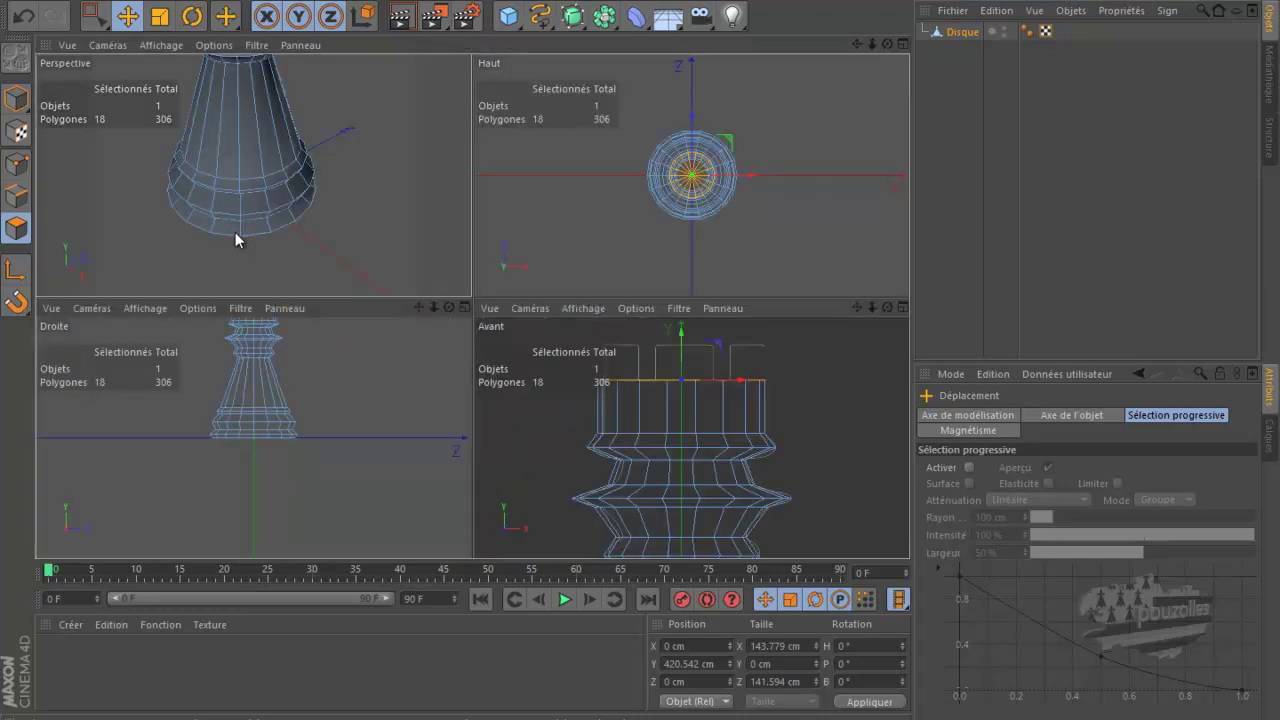
middle_click(235, 240)
alt+middle_drag(235, 232, 285, 409)
Orbit above the rook and maximise the Haut (top) view.
scroll(287, 409, down, 3)
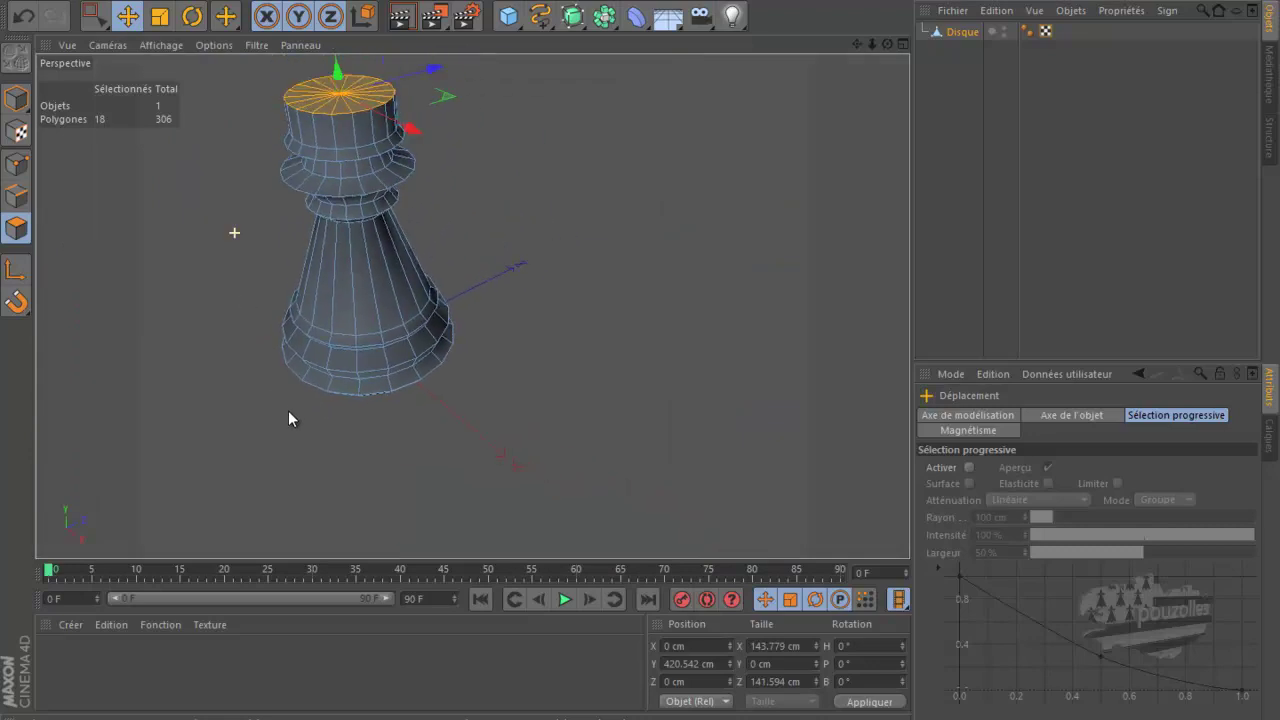
scroll(335, 92, up, 3)
scroll(335, 93, up, 1)
scroll(335, 93, up, 2)
scroll(335, 93, up, 1)
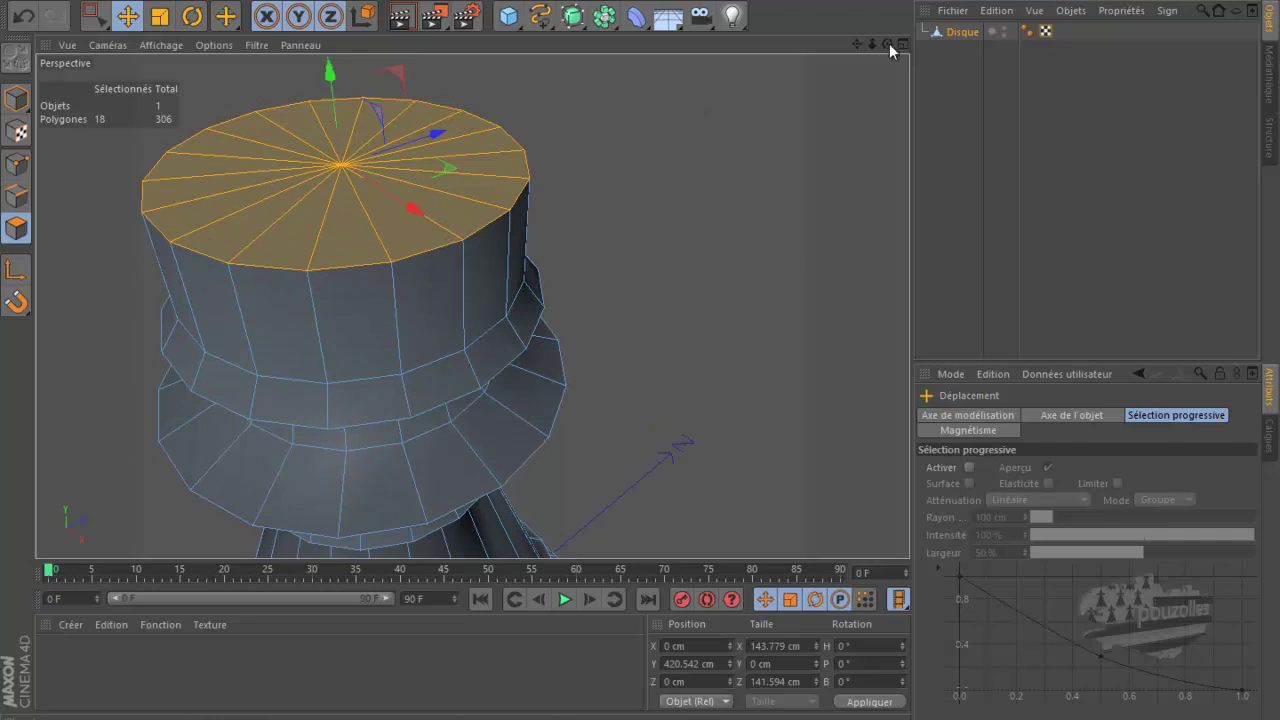
drag(889, 43, 640, 345)
middle_click(689, 241)
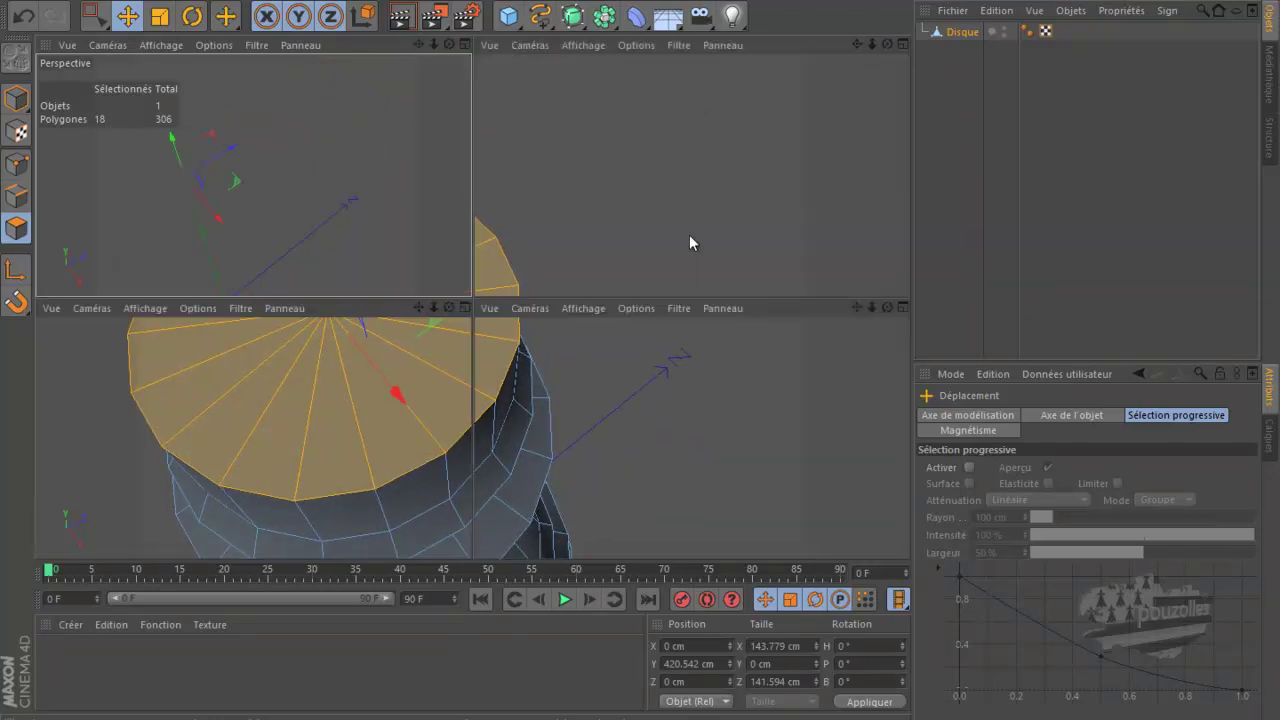
middle_click(688, 213)
Zoom in and set the viewport to Ombrage de Gouraud (lignes).
scroll(450, 296, up, 2)
scroll(450, 296, up, 2)
scroll(450, 296, up, 2)
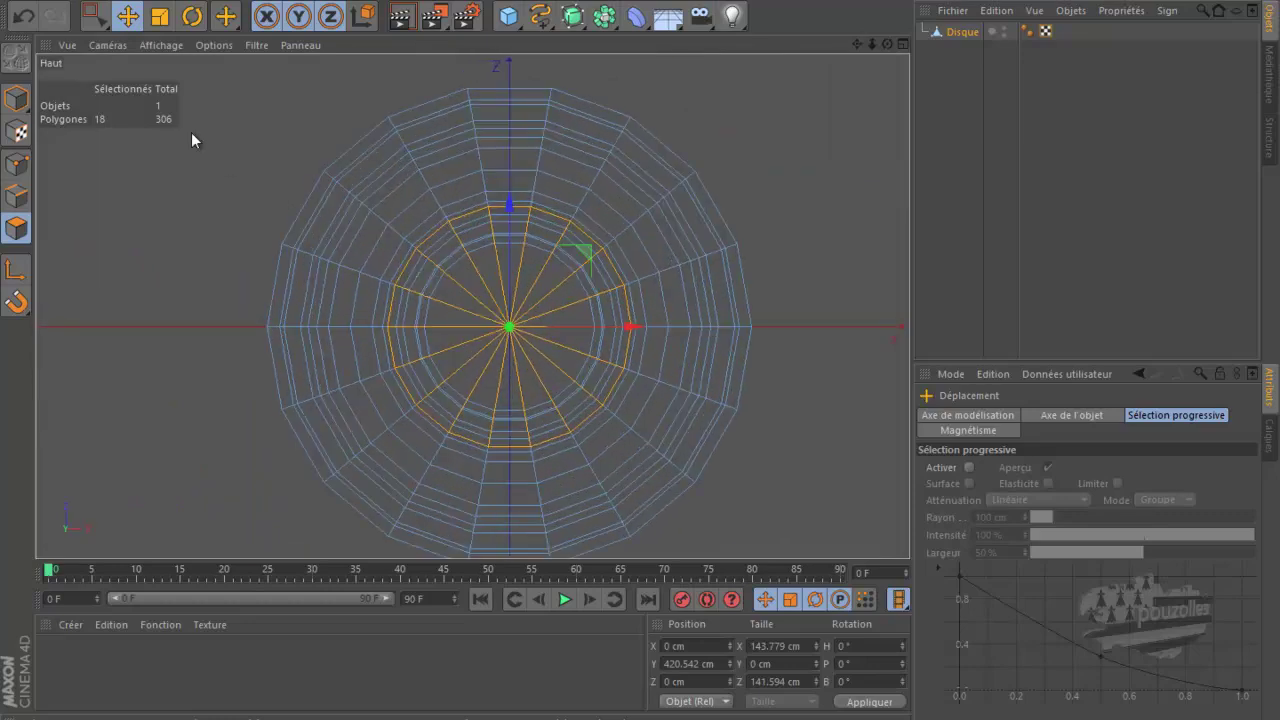
click(143, 44)
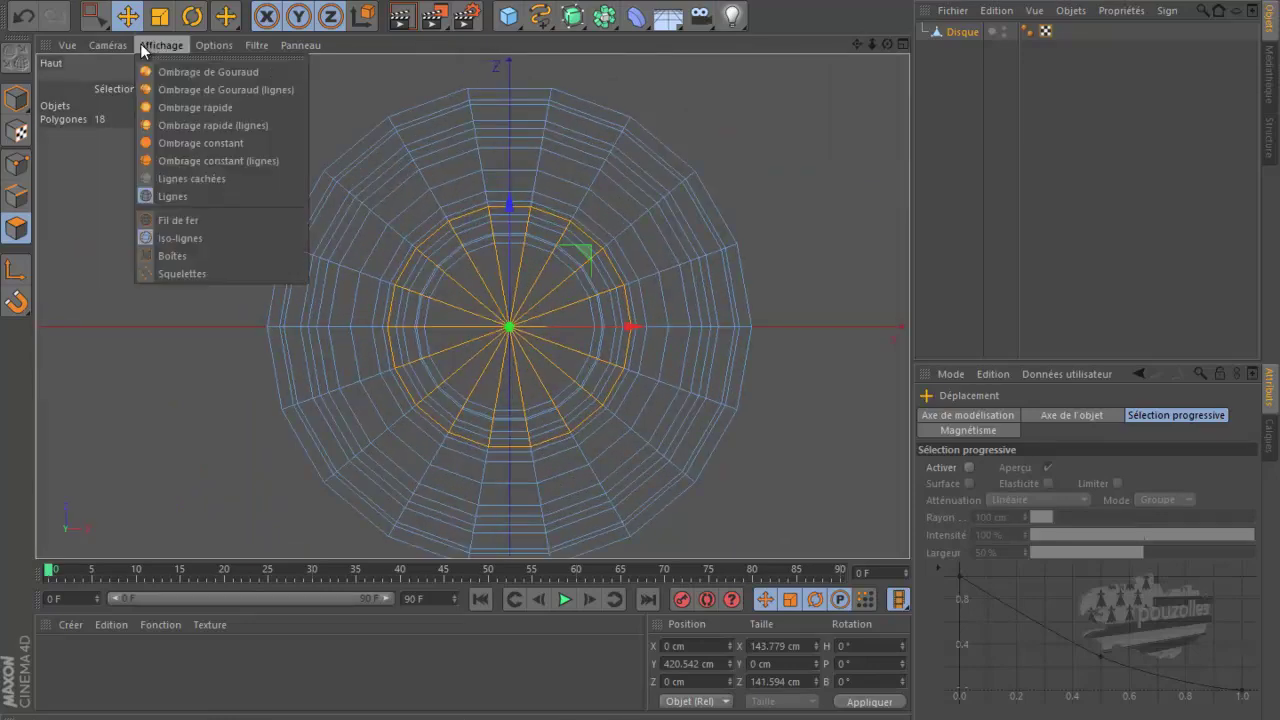
click(179, 89)
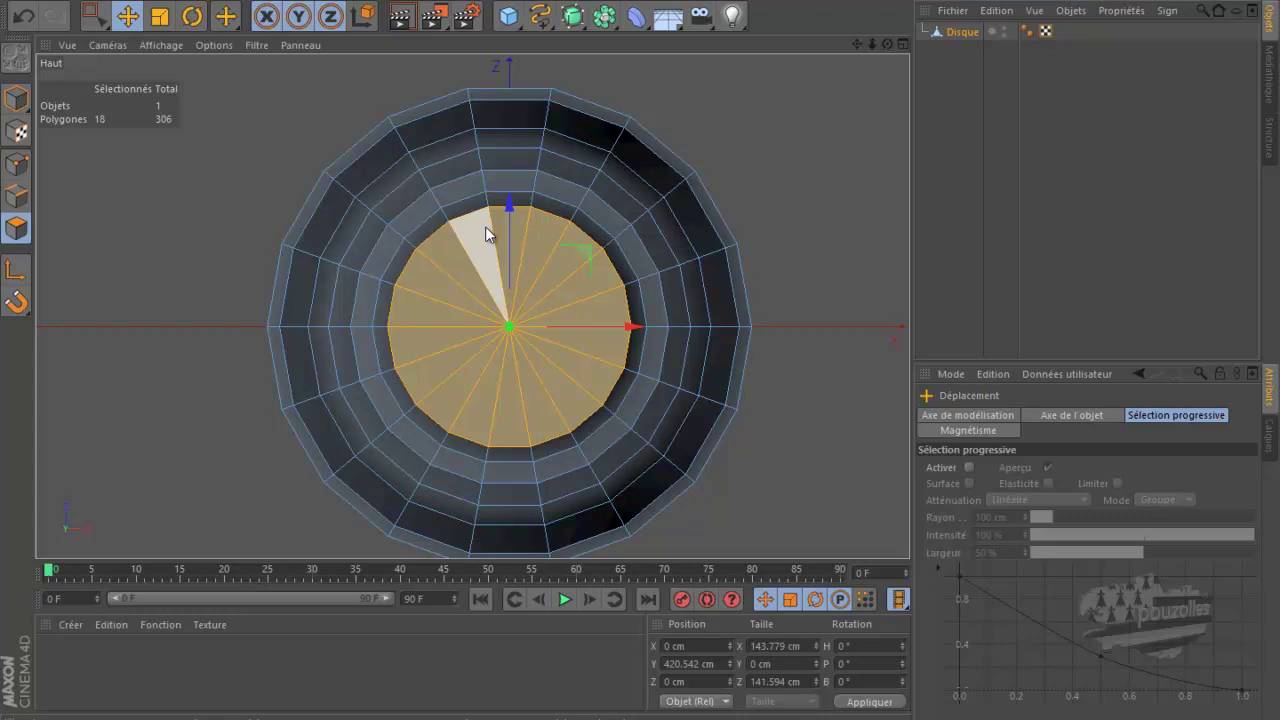
Inner-extrude the top disc polygons by 14 cm.
right_click(806, 111)
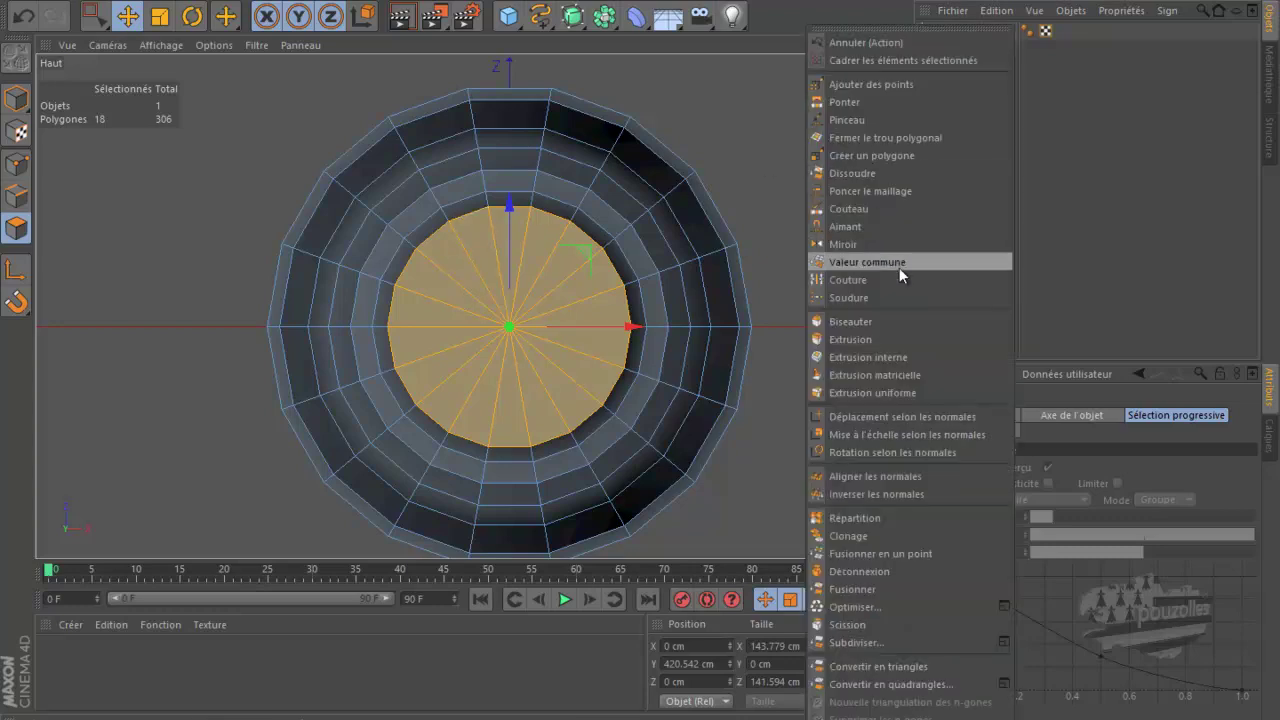
click(882, 355)
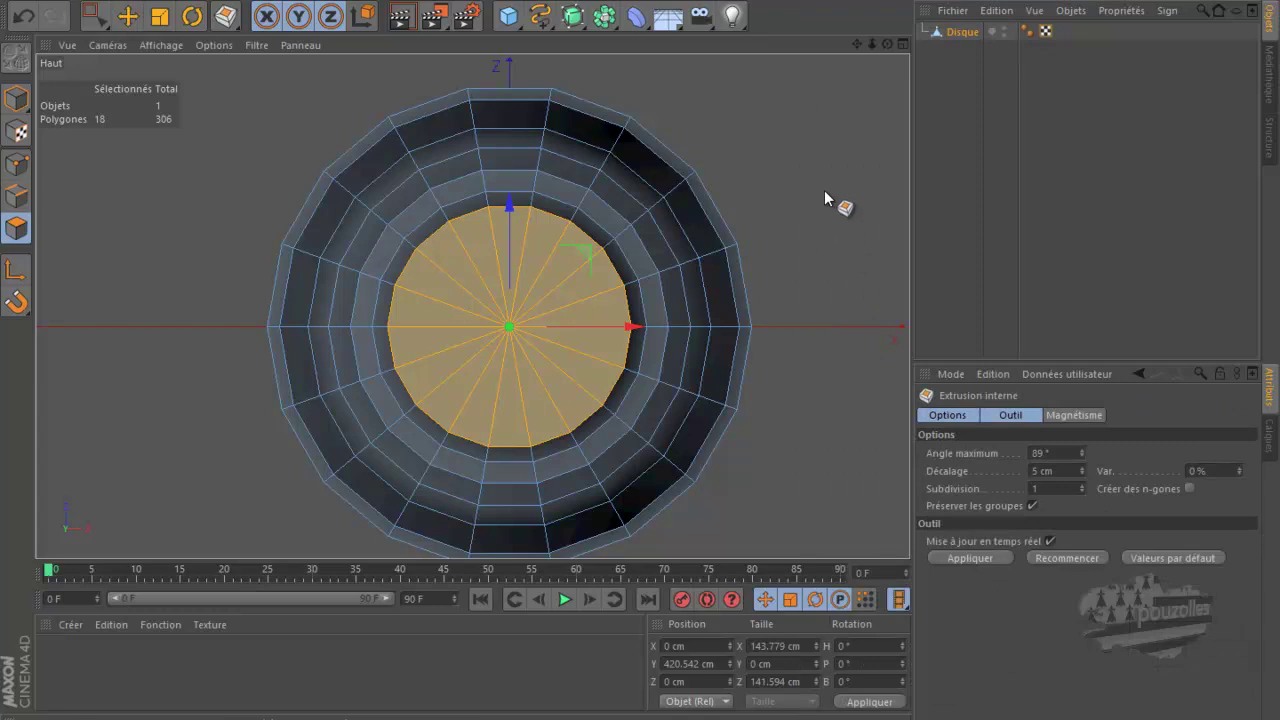
drag(640, 345, 641, 350)
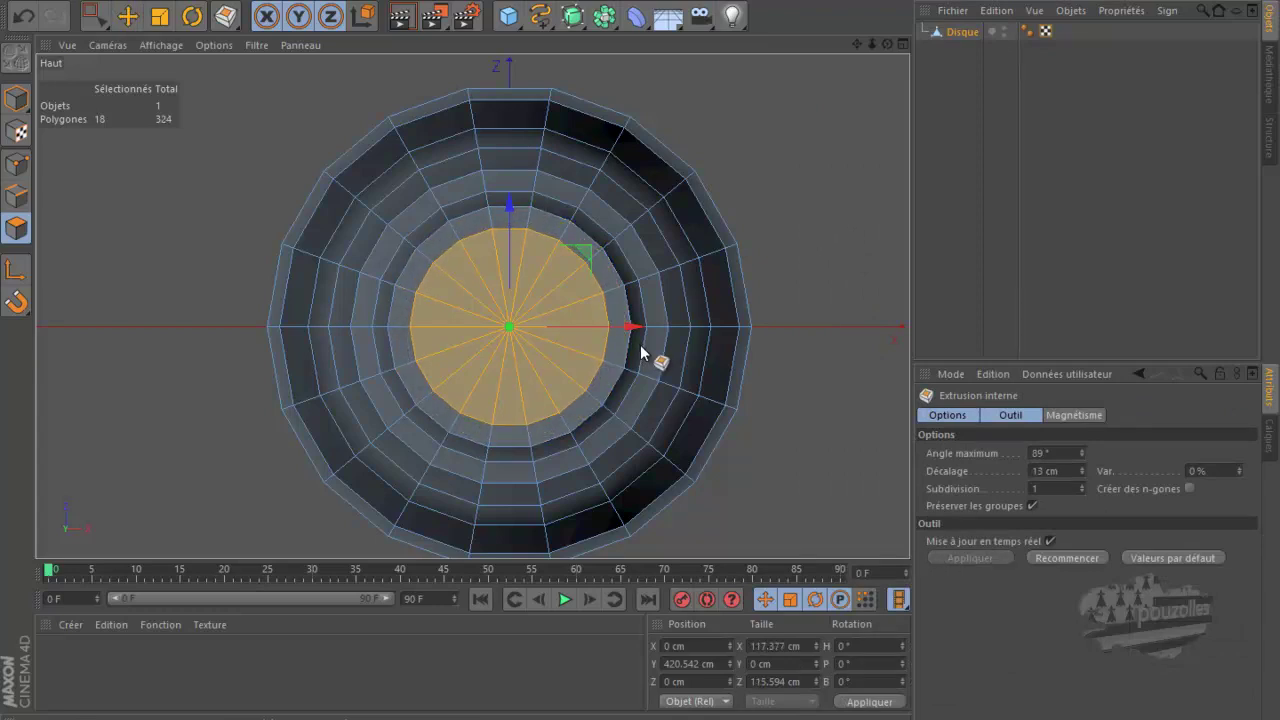
drag(640, 352, 641, 353)
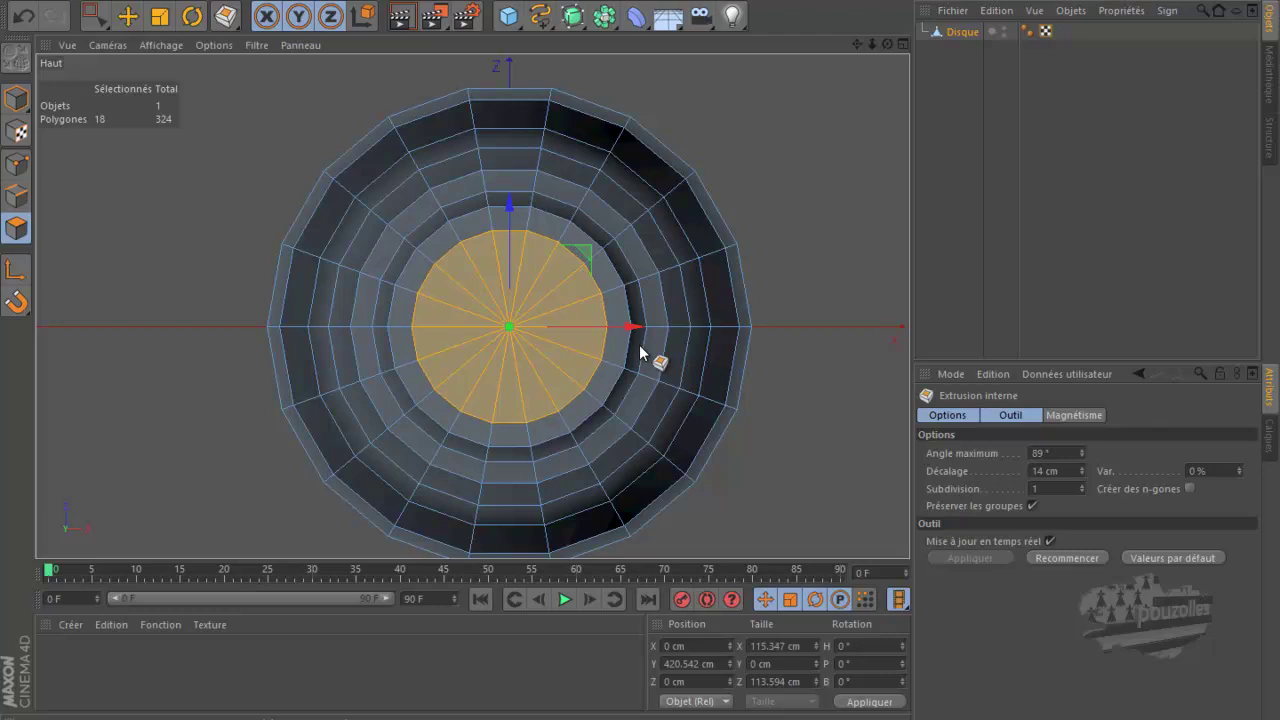
middle_click(206, 172)
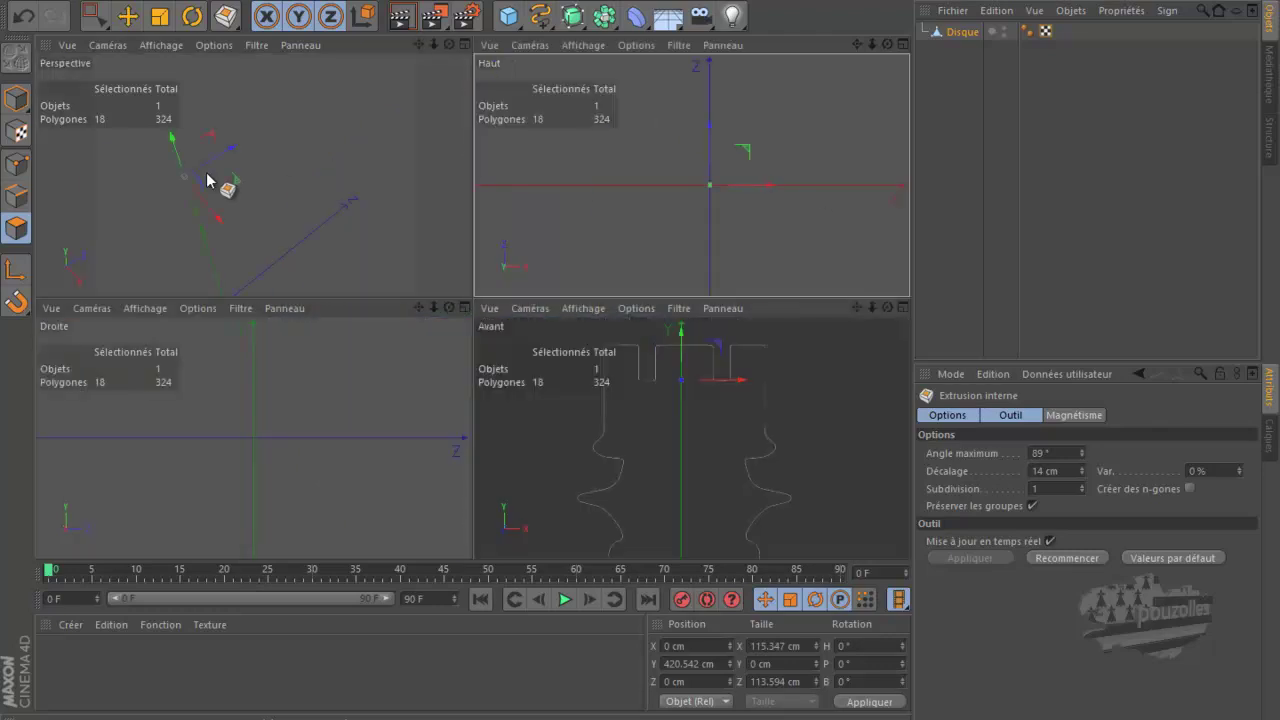
middle_click(206, 174)
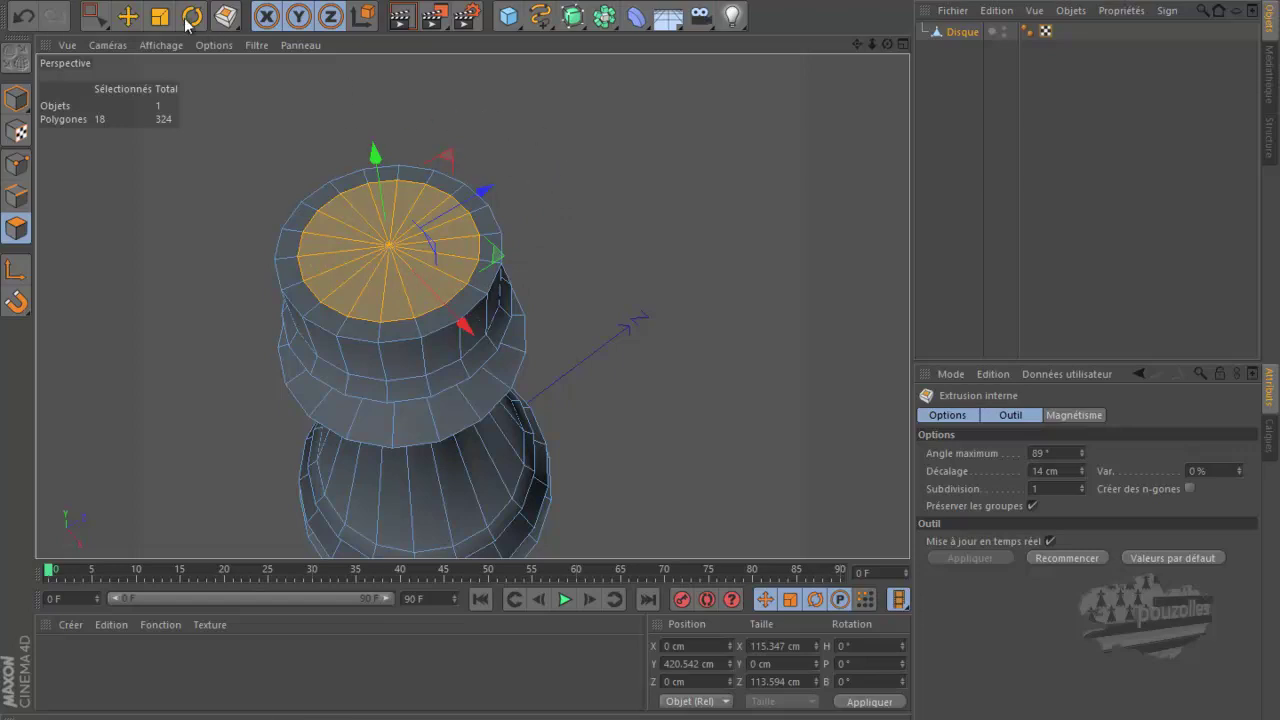
Scale the inset top face down to about 95% and view it from the top.
key(t)
drag(638, 158, 606, 168)
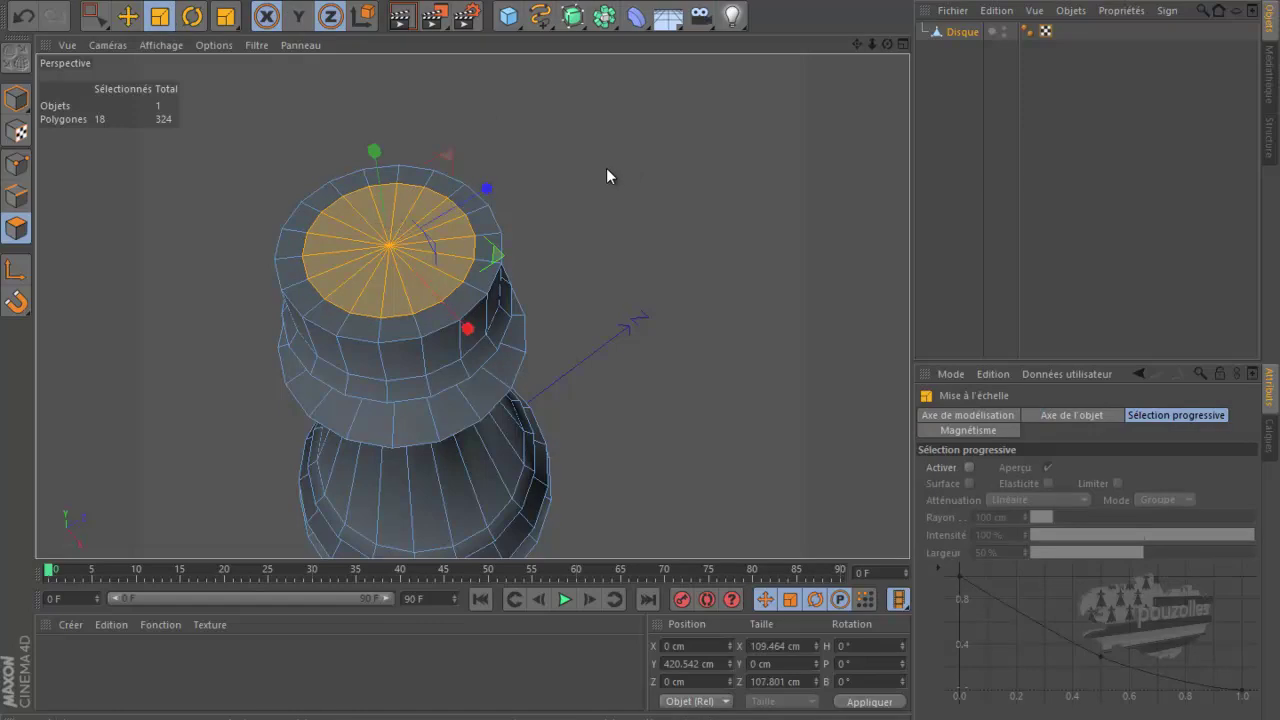
middle_click(548, 199)
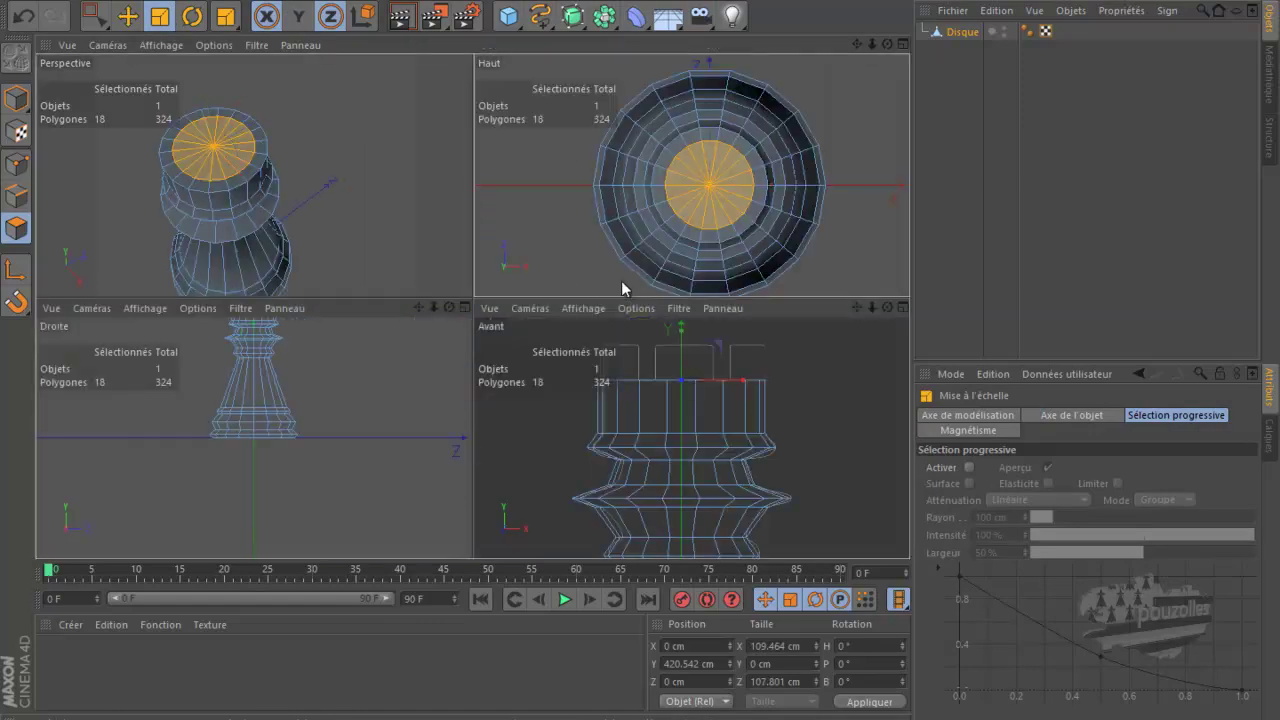
middle_click(621, 287)
scroll(492, 285, up, 1)
With the Move tool, select alternating pairs of ring faces around the rook's top.
scroll(492, 285, up, 1)
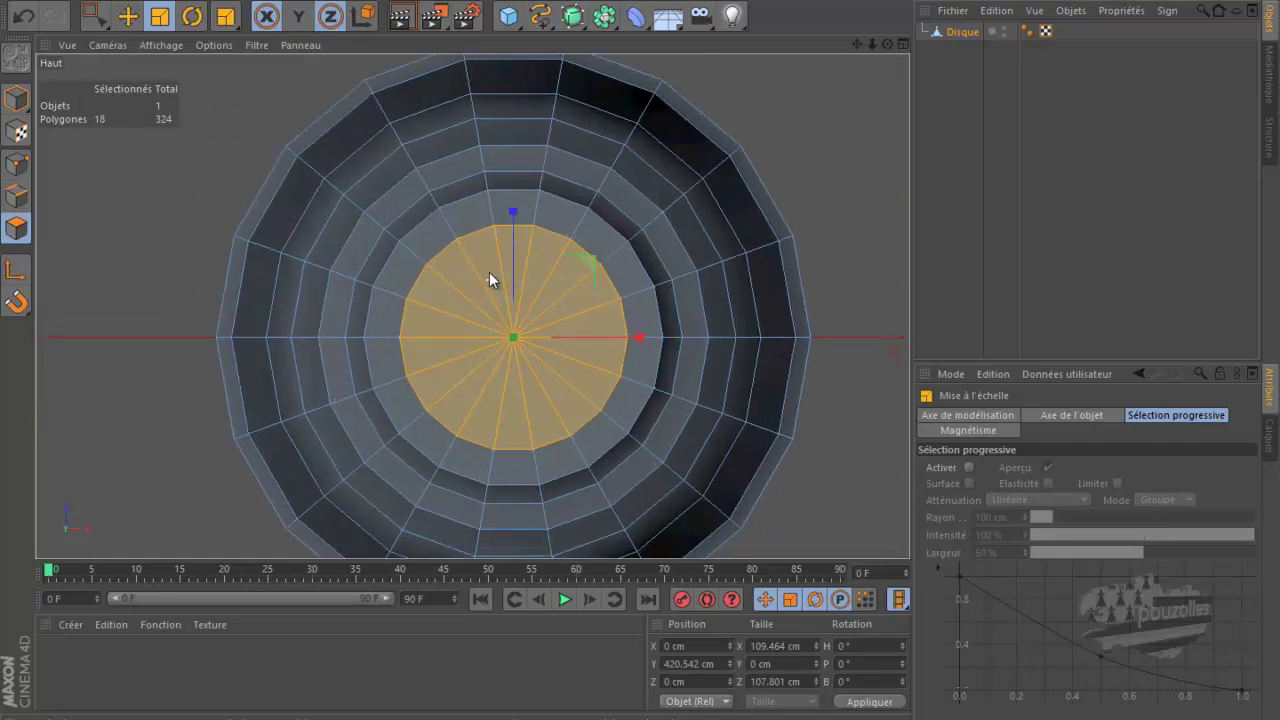
click(127, 18)
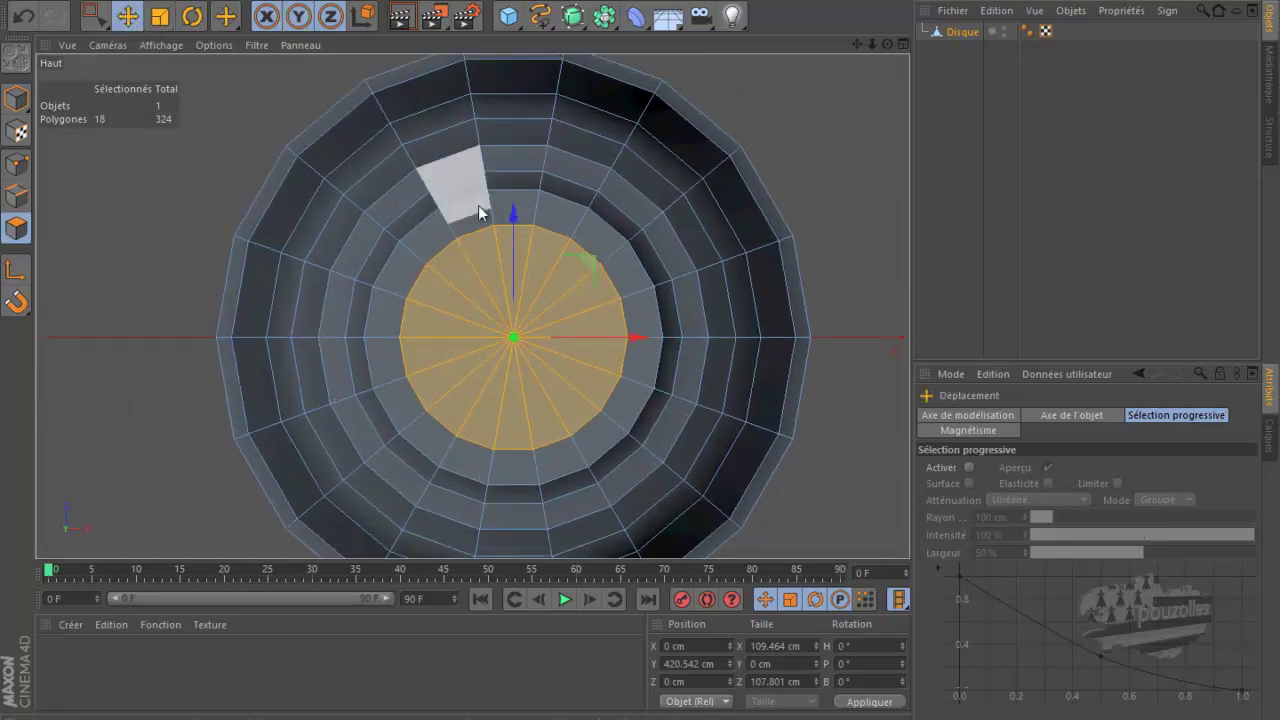
click(466, 214)
shift+click(512, 214)
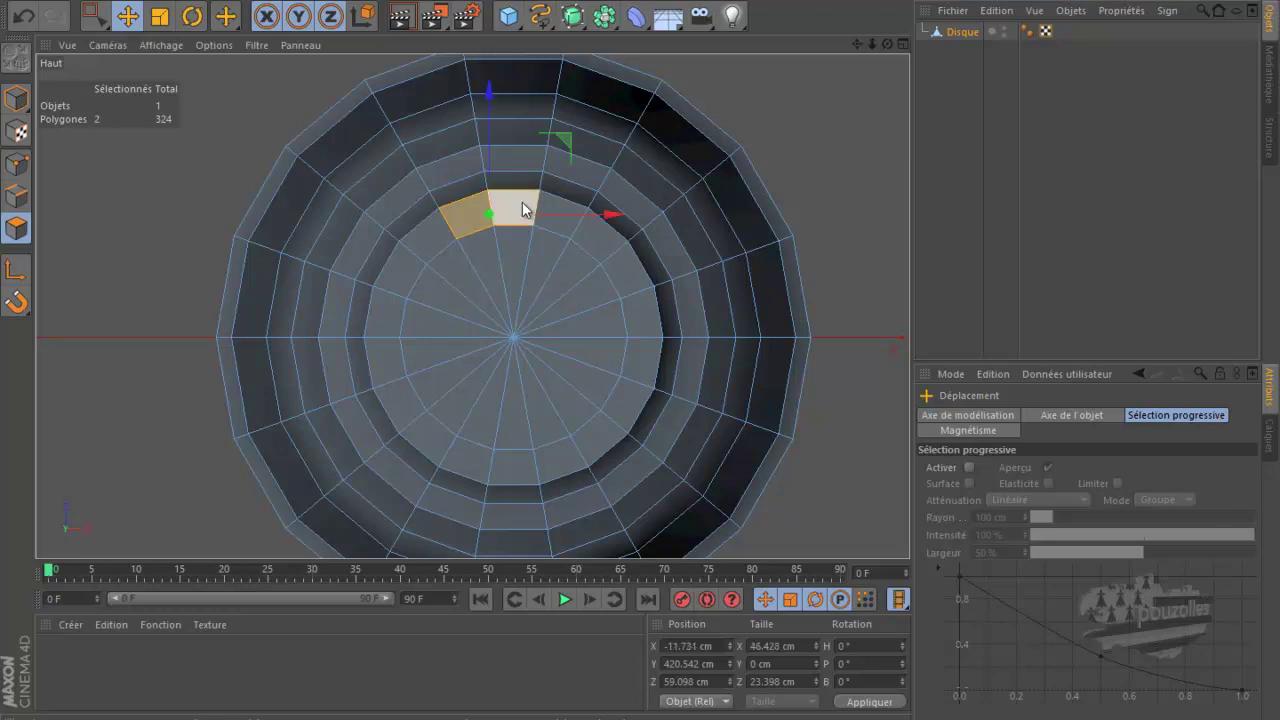
shift+click(602, 236)
shift+click(621, 269)
shift+click(641, 367)
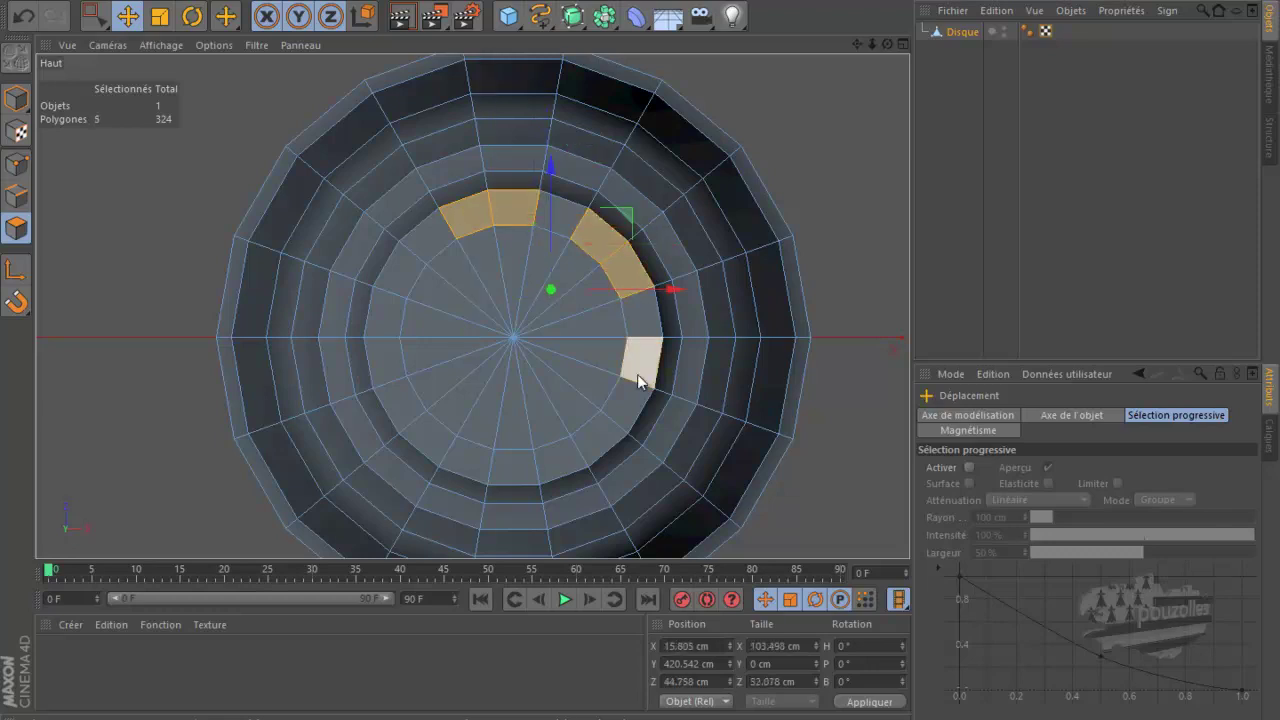
shift+click(628, 405)
shift+click(562, 459)
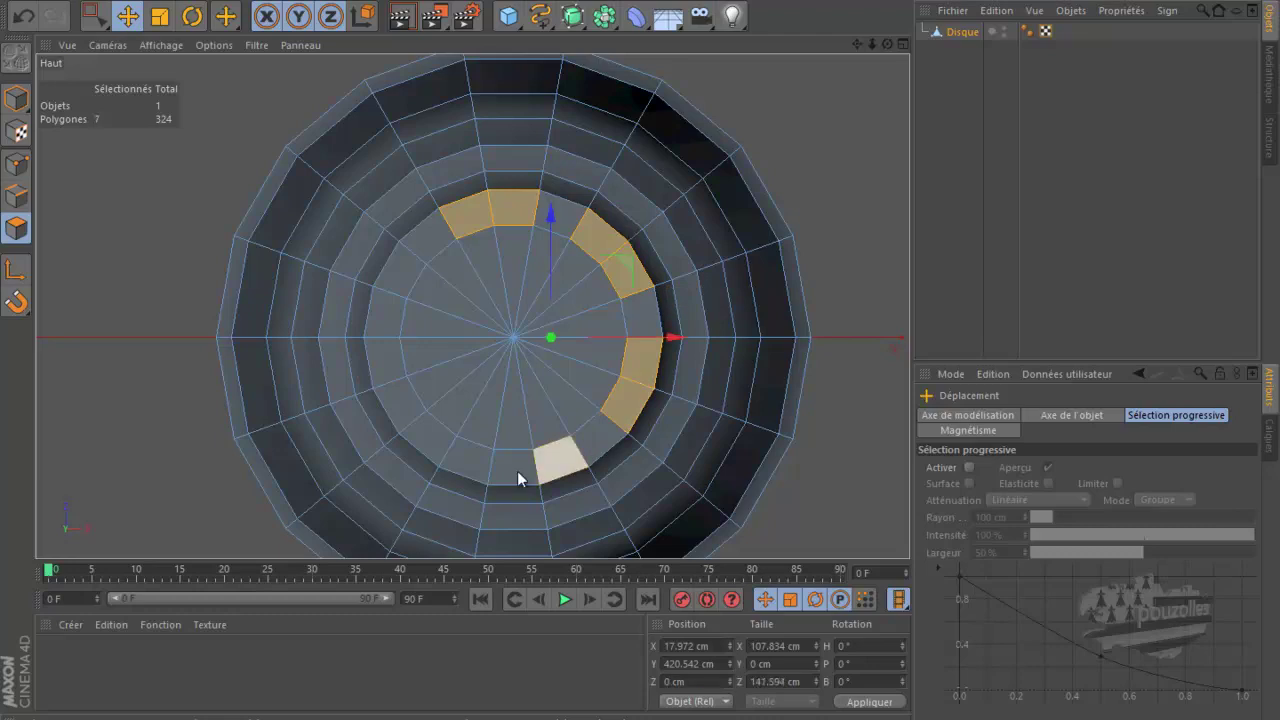
shift+click(454, 464)
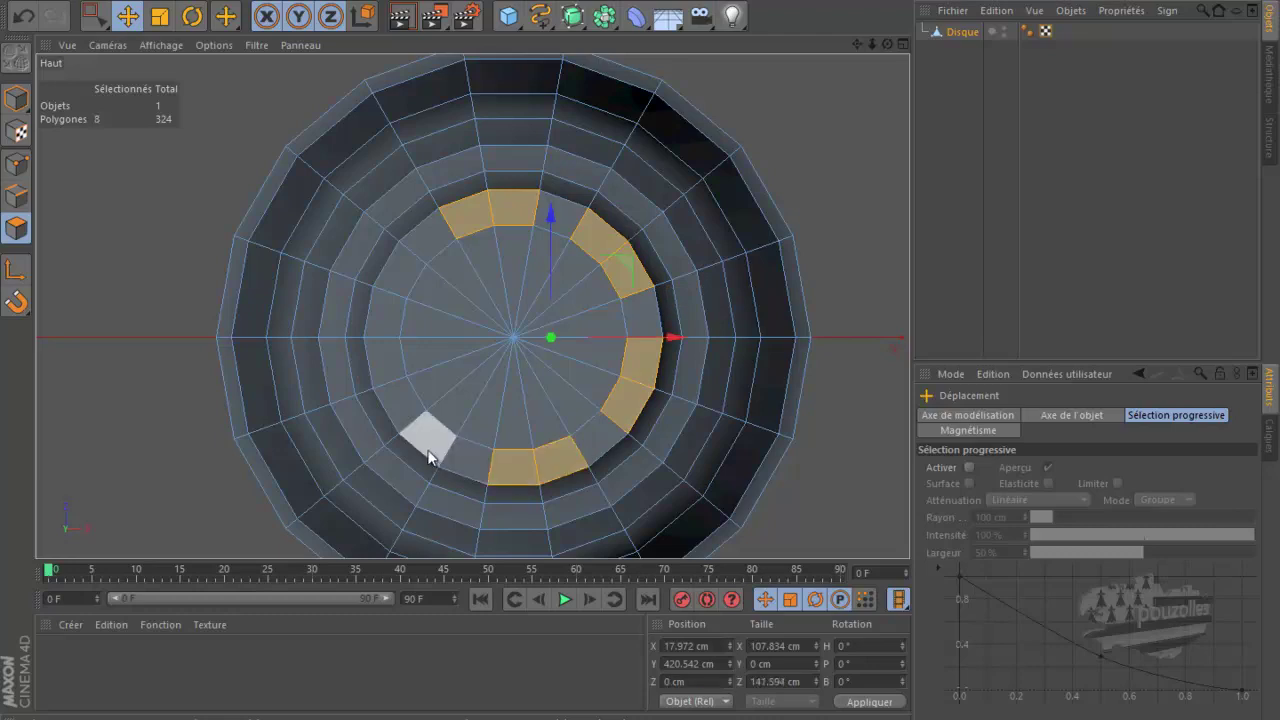
shift+click(430, 442)
shift+click(382, 315)
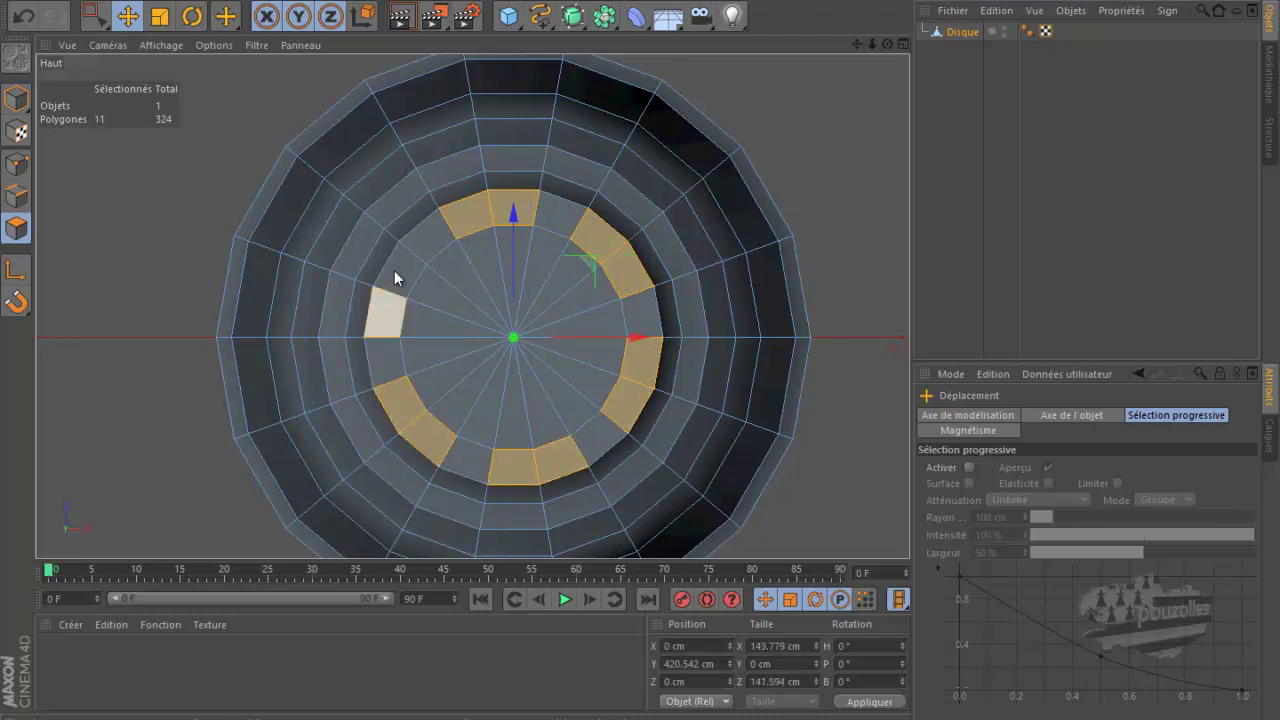
shift+click(398, 268)
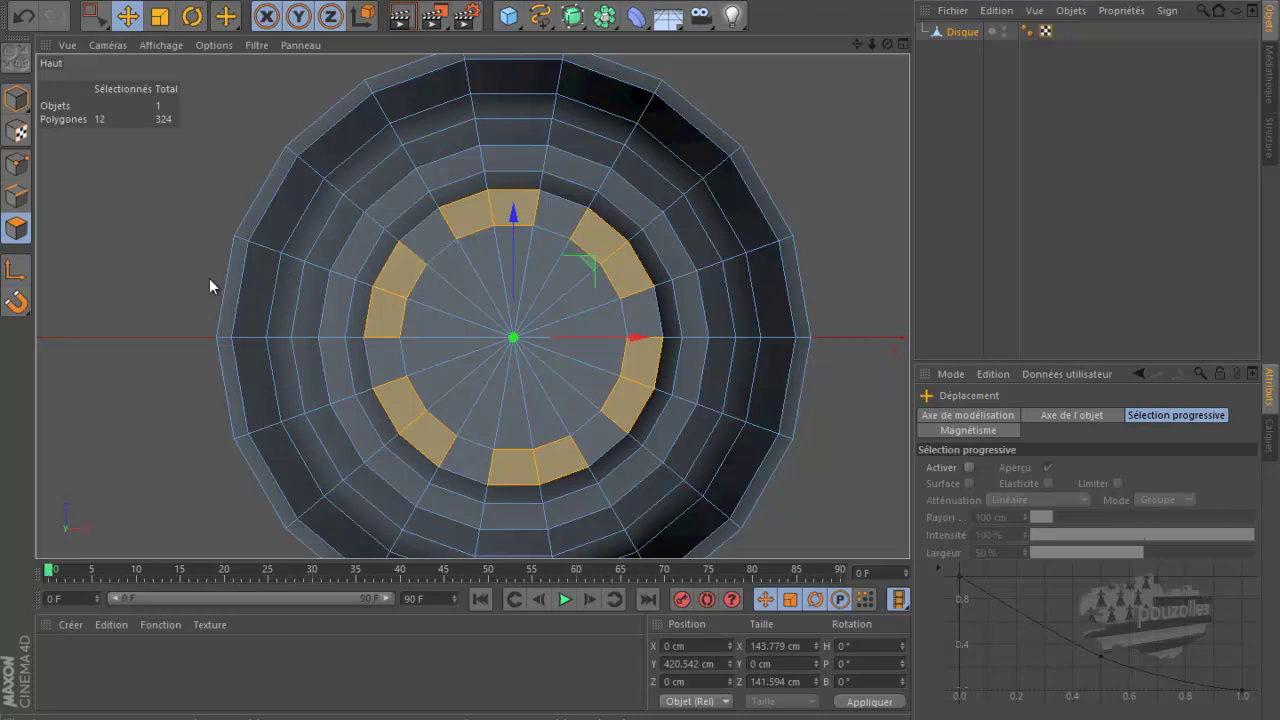
Extrude the selected ring faces about 30.6 cm upward in the Front view into crenels.
middle_click(217, 273)
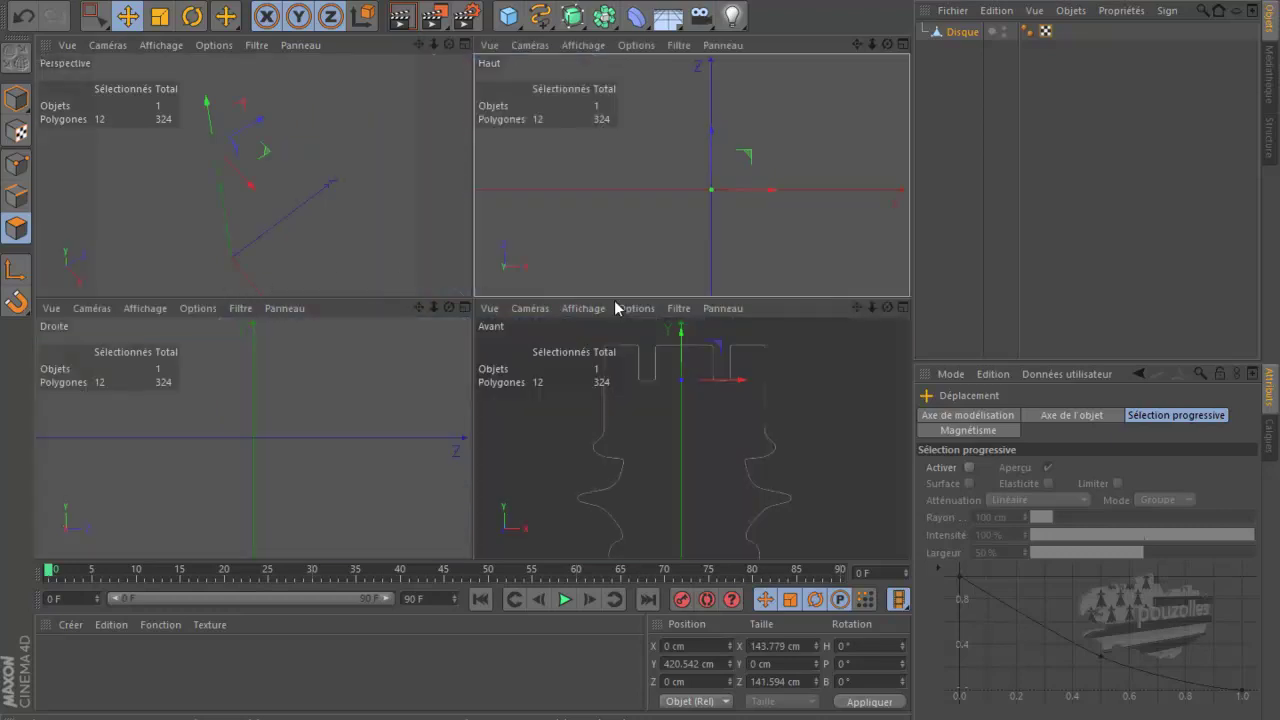
middle_click(601, 378)
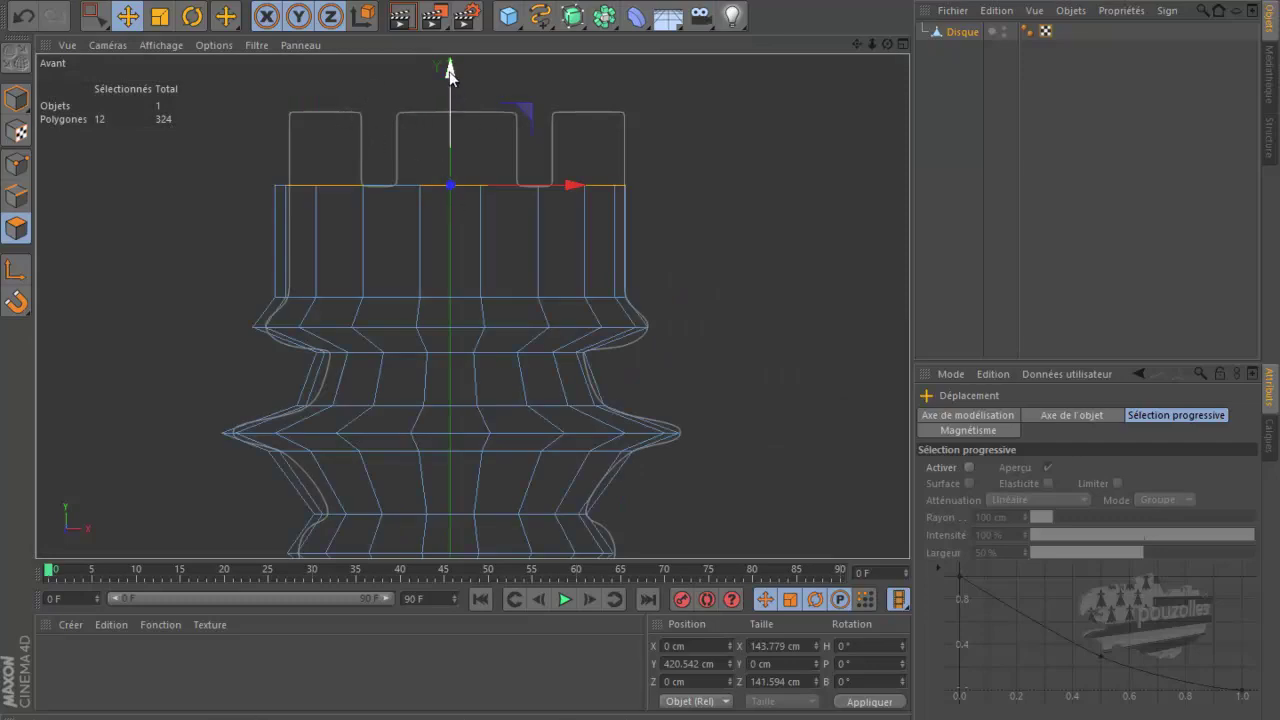
ctrl+drag(450, 75, 642, 343)
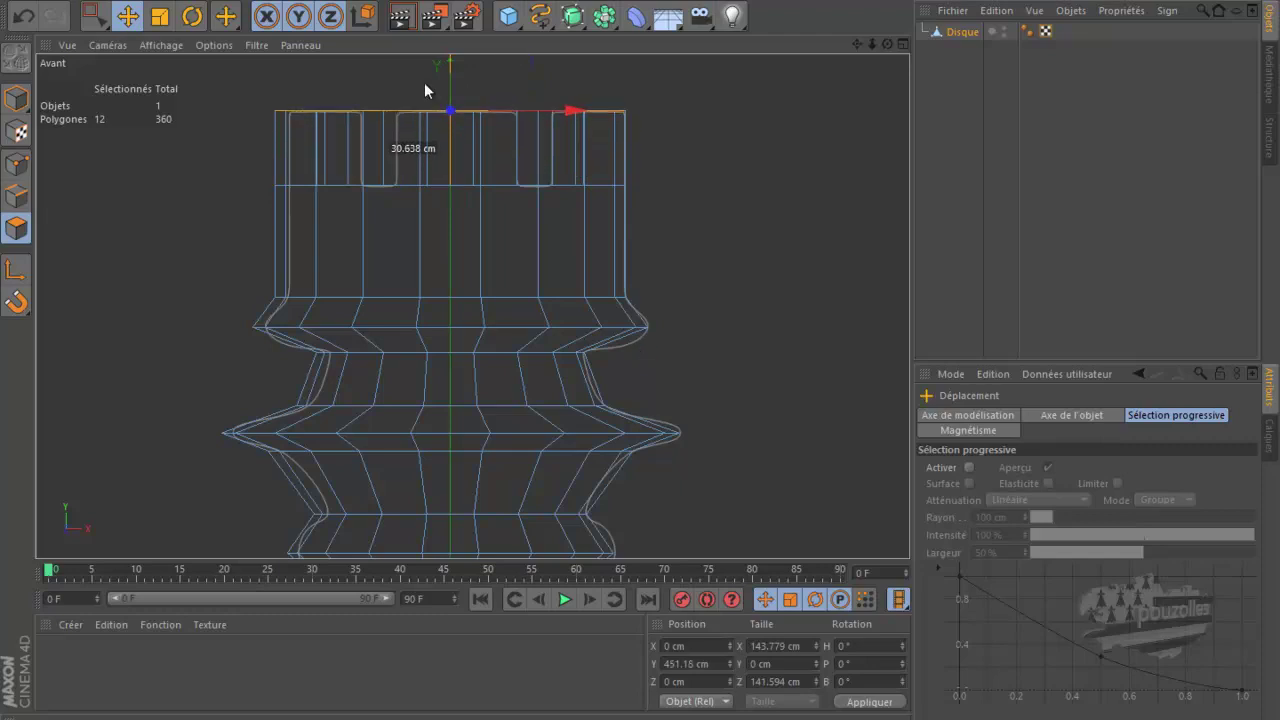
middle_click(185, 173)
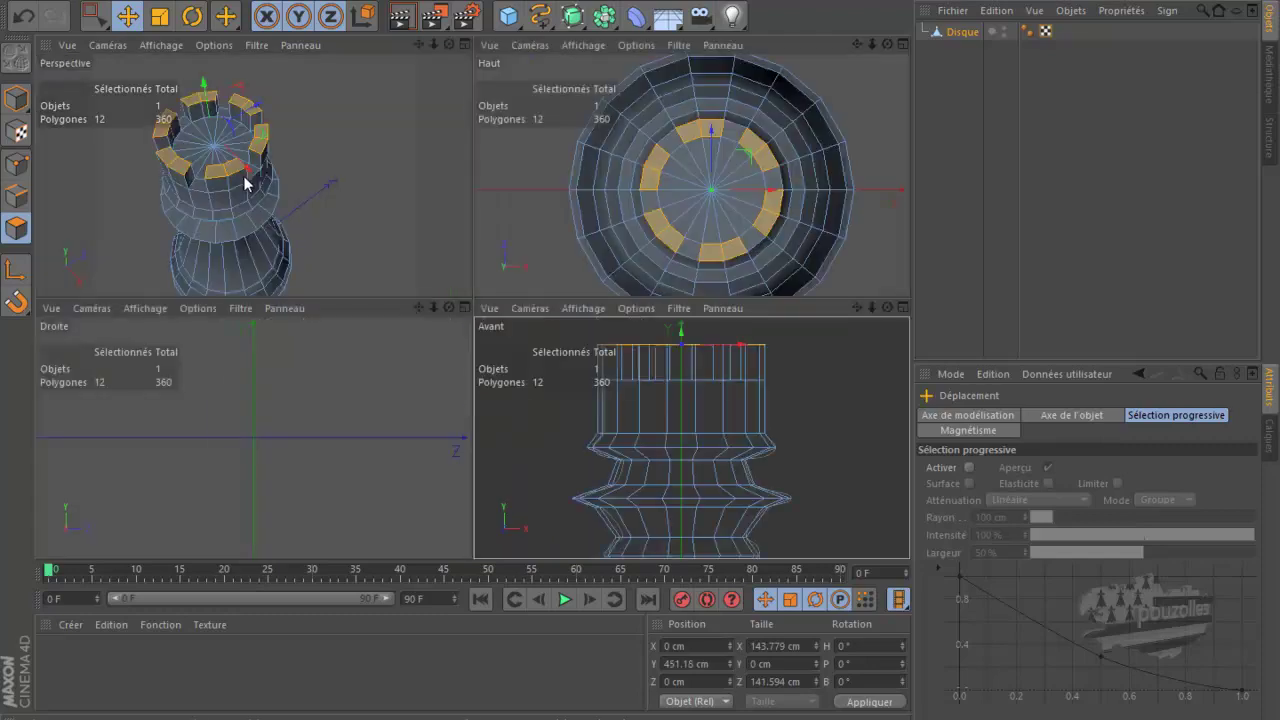
middle_click(248, 180)
scroll(630, 222, down, 3)
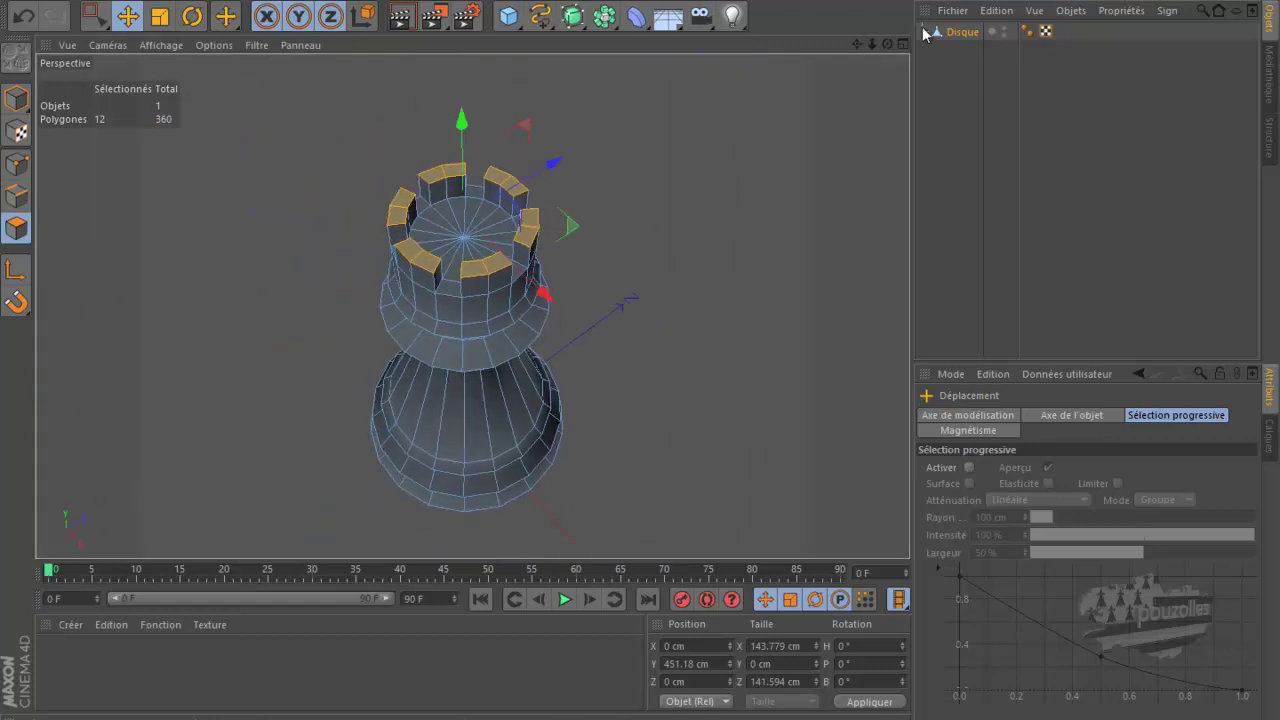
mouse_move(640, 352)
alt+mouse_down()
mouse_move(616, 342)
mouse_move(635, 355)
mouse_move(658, 345)
mouse_move(640, 349)
alt+mouse_up()
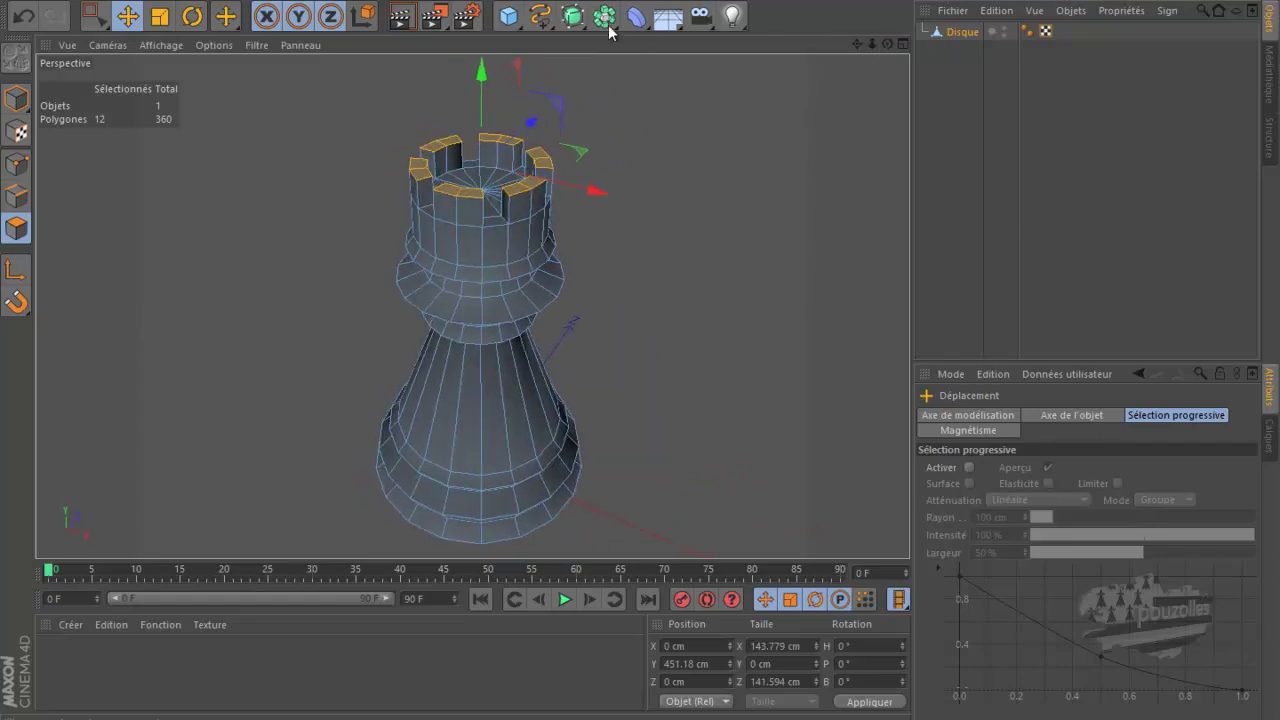
Put Disque inside a new Hyper NURBS, clear the polygon selection and switch to Points mode.
click(571, 18)
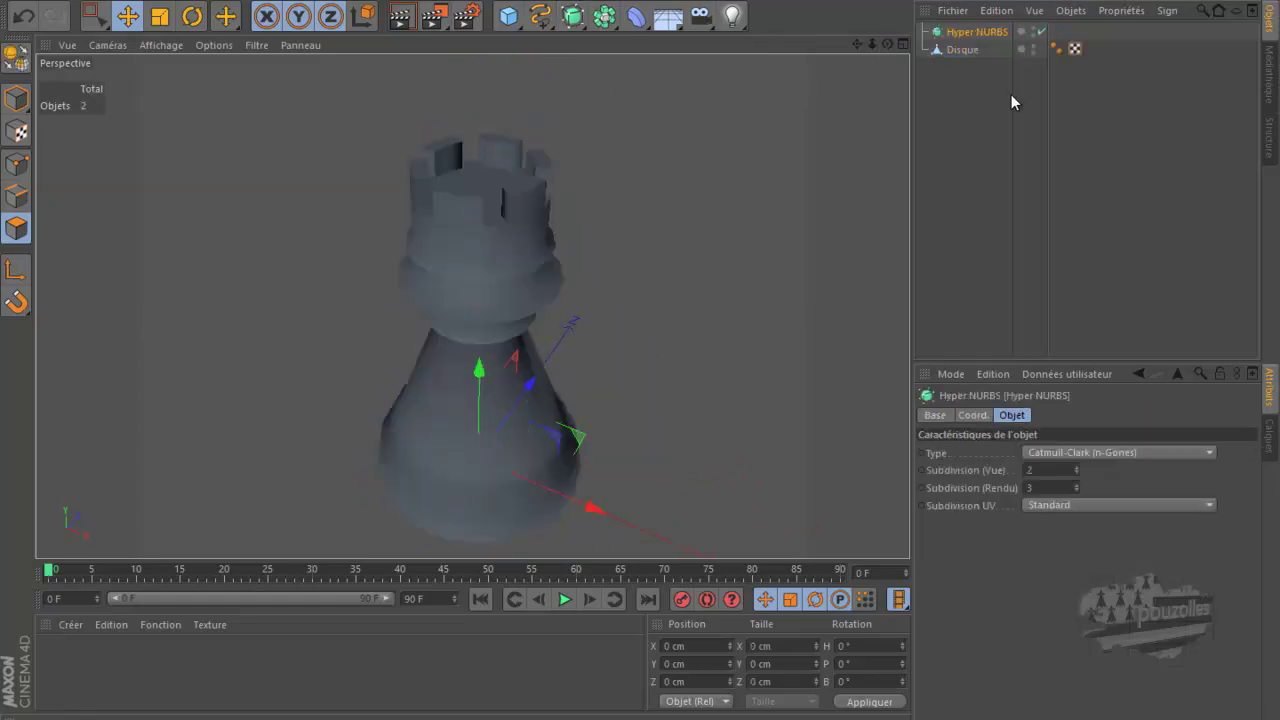
drag(963, 50, 970, 33)
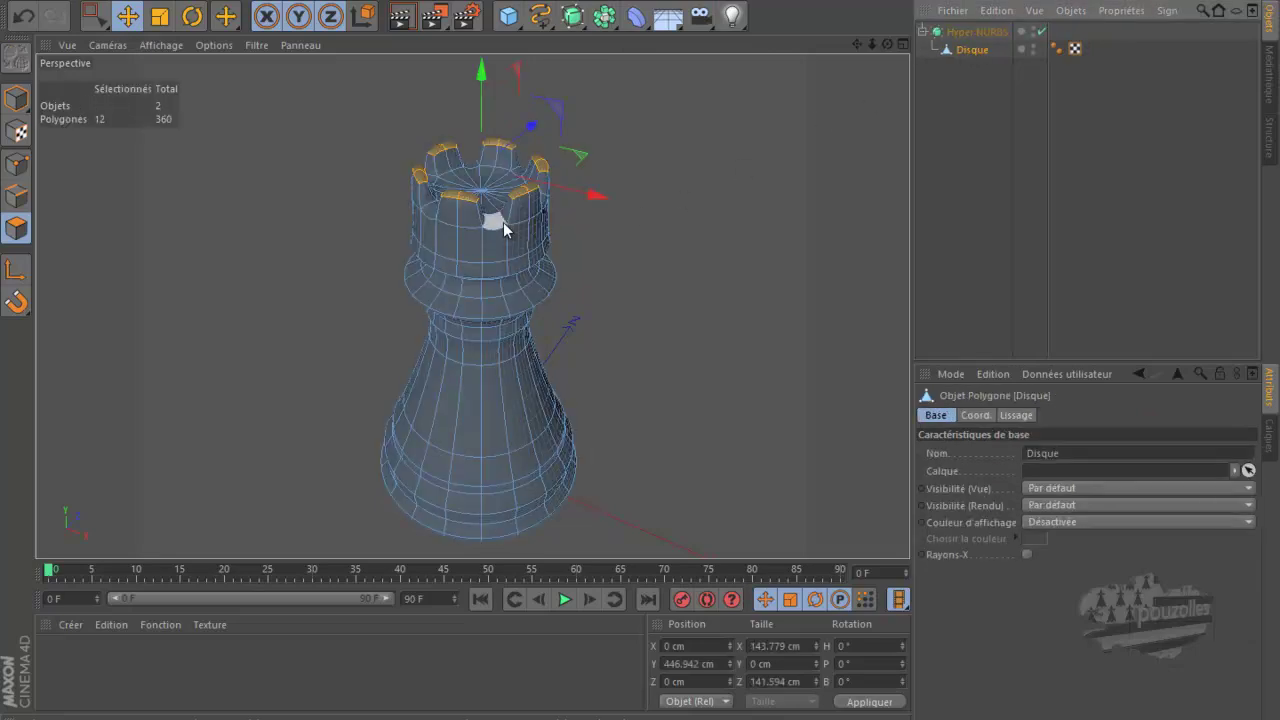
scroll(503, 222, up, 2)
scroll(503, 220, up, 2)
scroll(503, 220, up, 3)
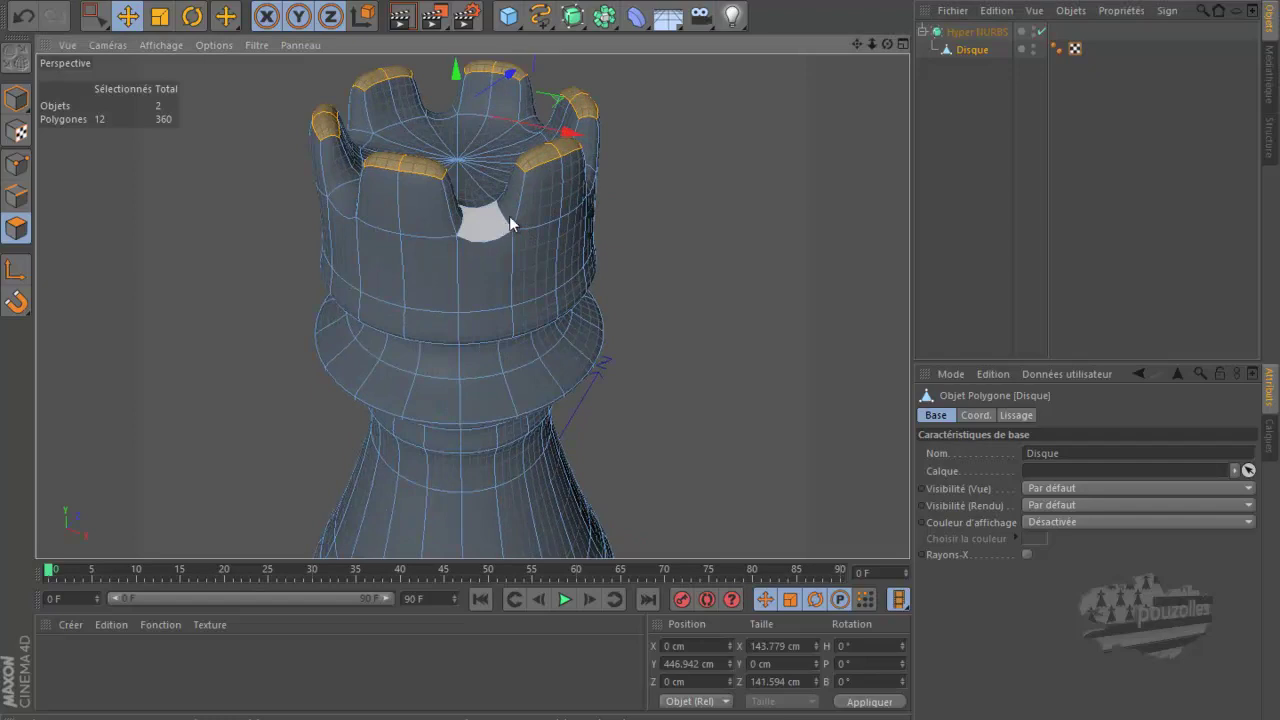
click(732, 199)
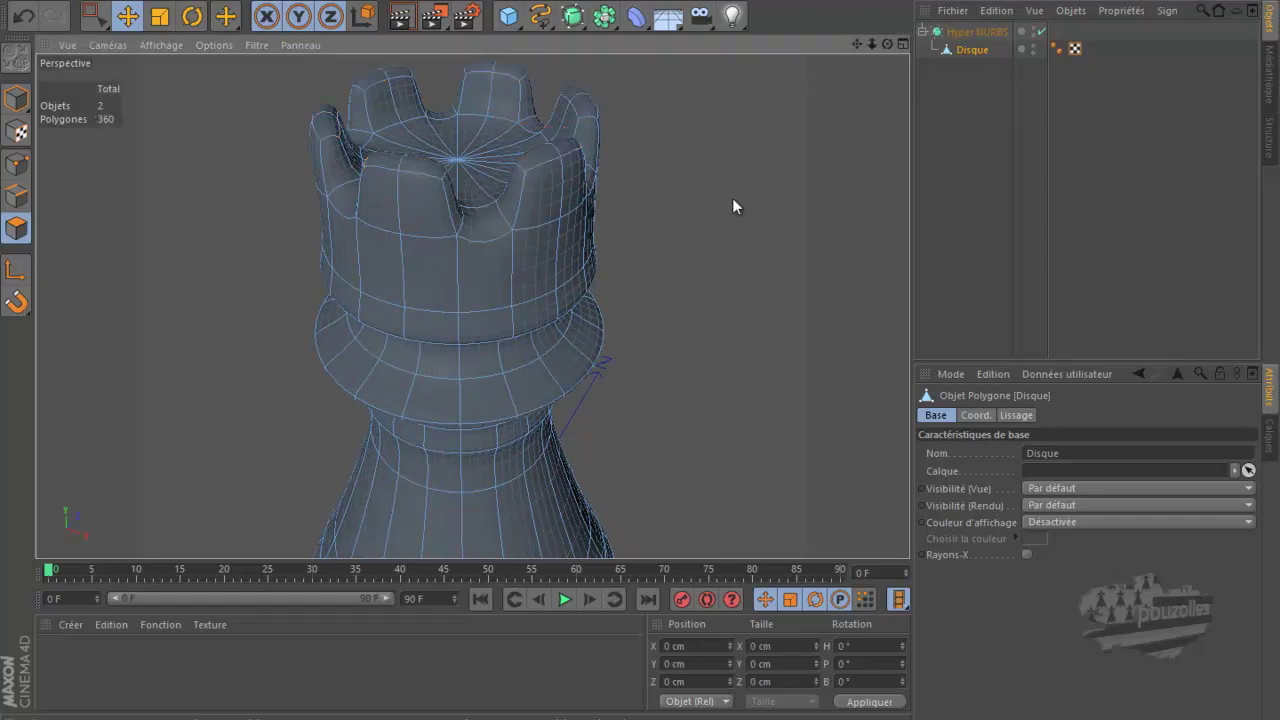
click(10, 164)
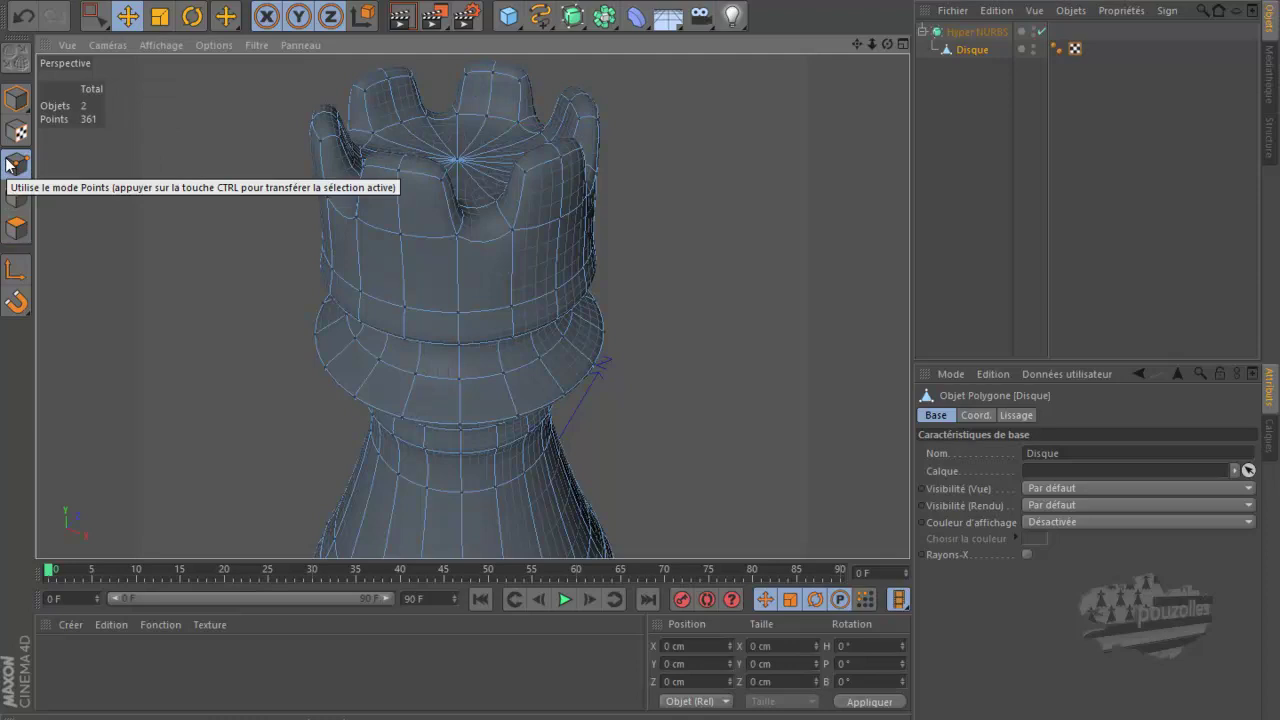
Take the Knife (K) in Boucle mode and reopen its Mode dropdown.
key(k)
click(998, 454)
click(980, 524)
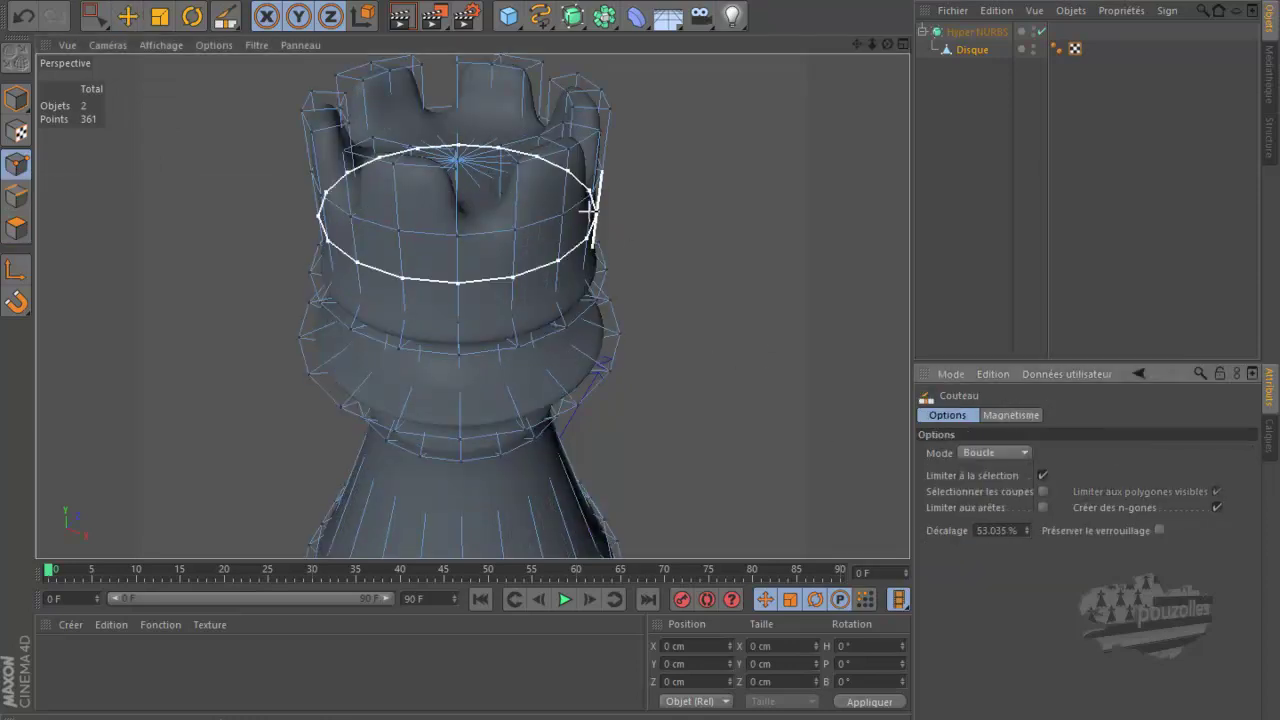
scroll(533, 172, up, 2)
scroll(531, 174, up, 2)
scroll(529, 175, up, 2)
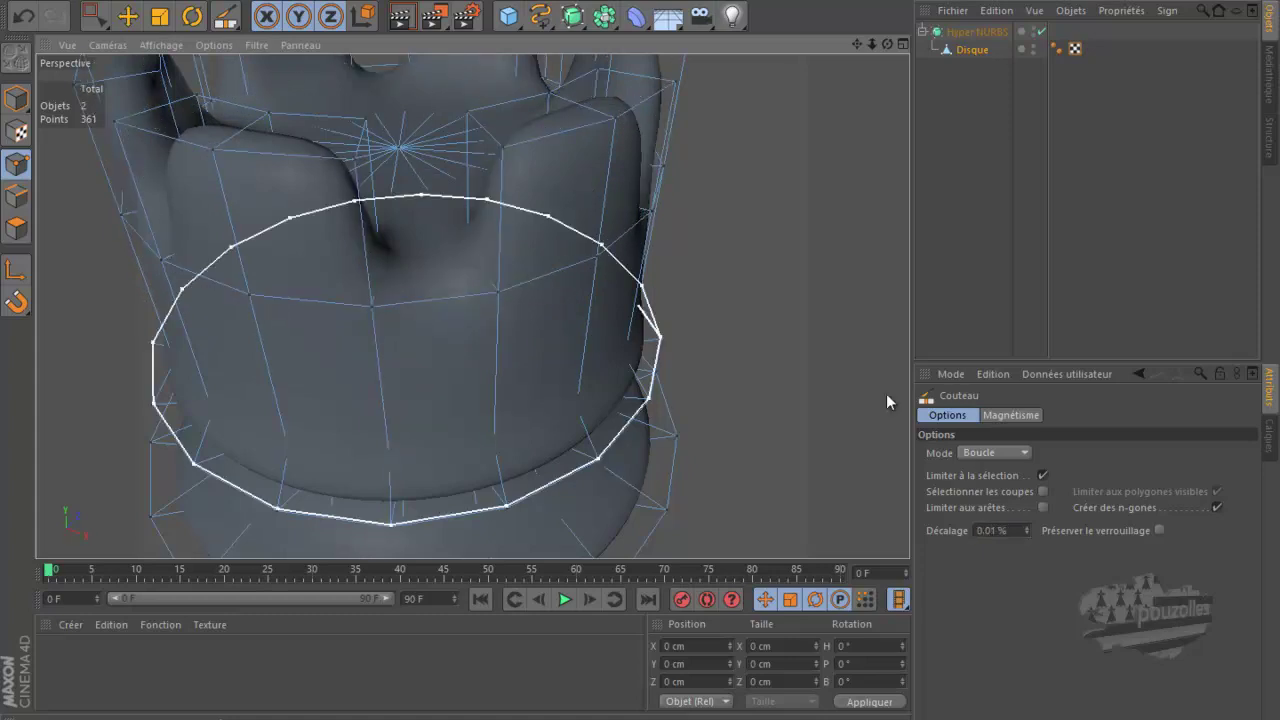
click(990, 455)
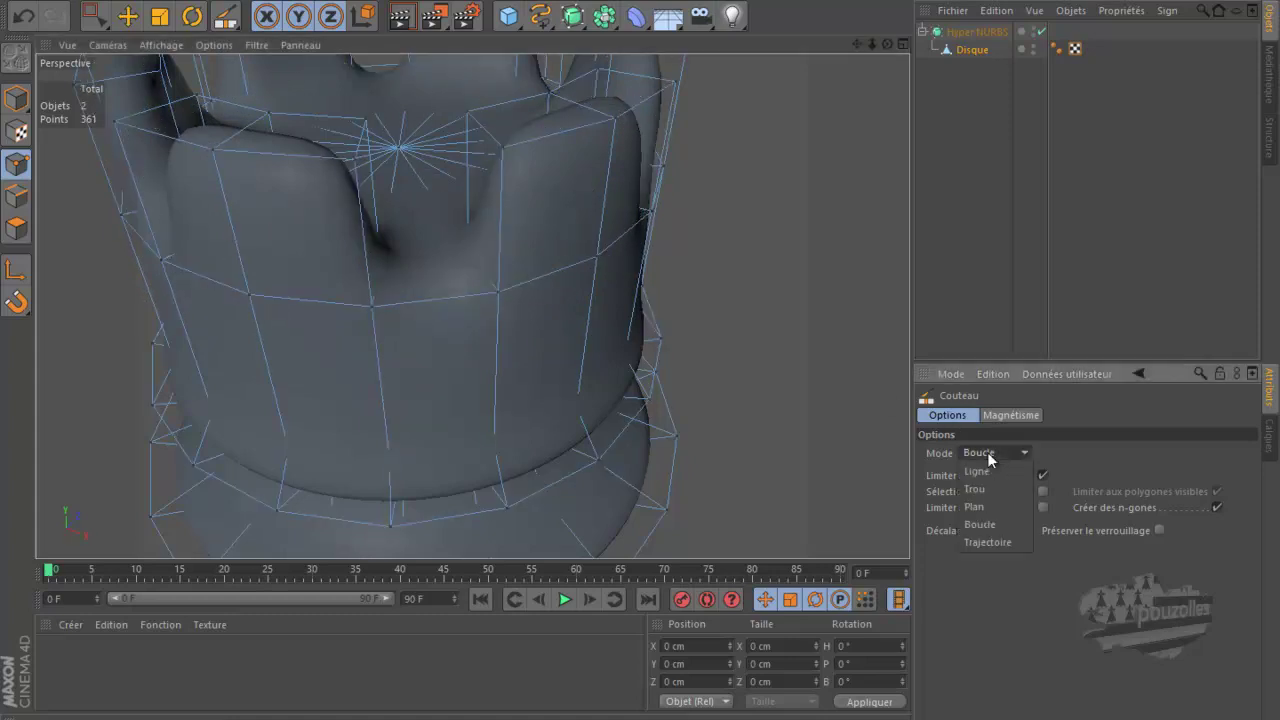
Set the knife to Plan on the X-Z plane and make three horizontal cuts across the crenels.
click(975, 507)
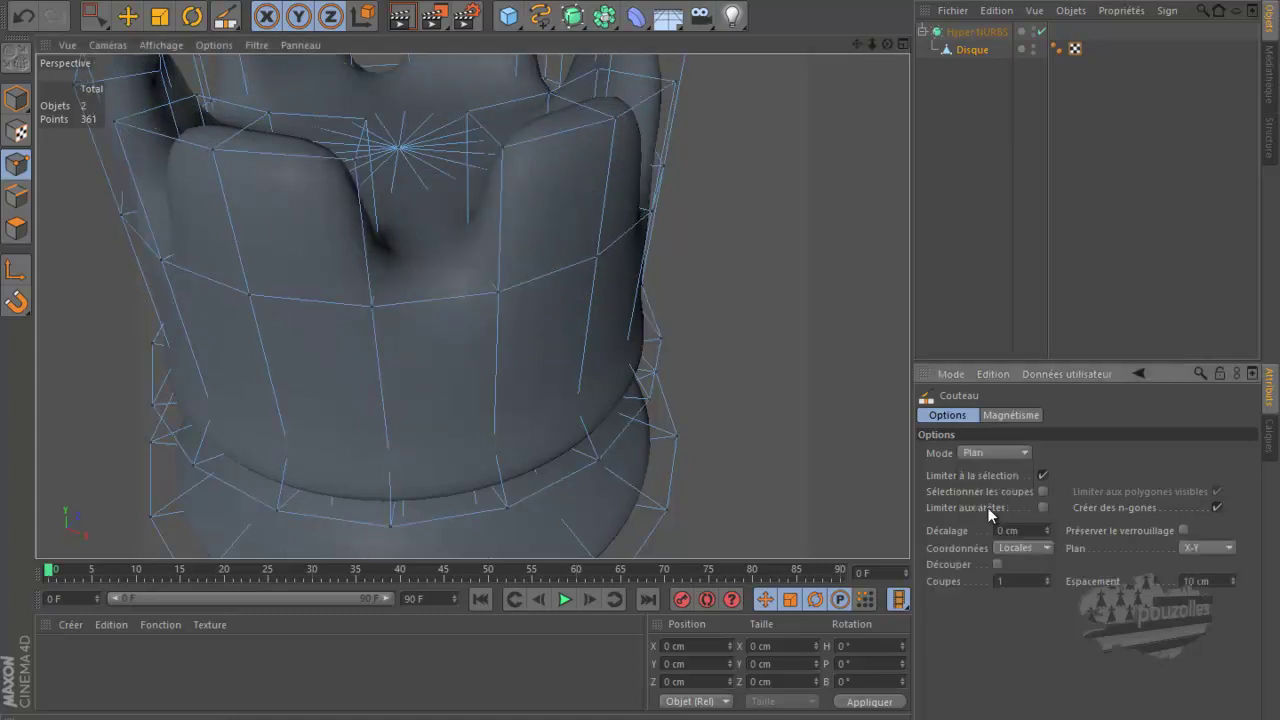
click(1210, 547)
click(1205, 599)
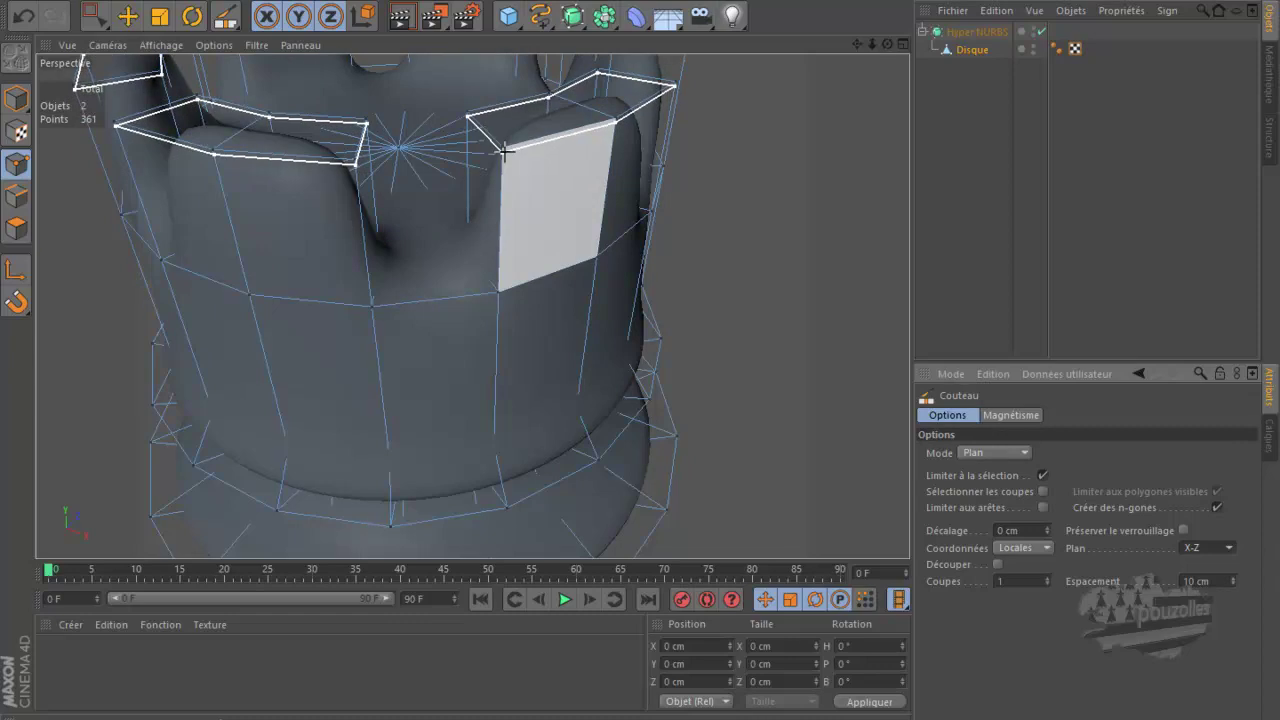
click(505, 150)
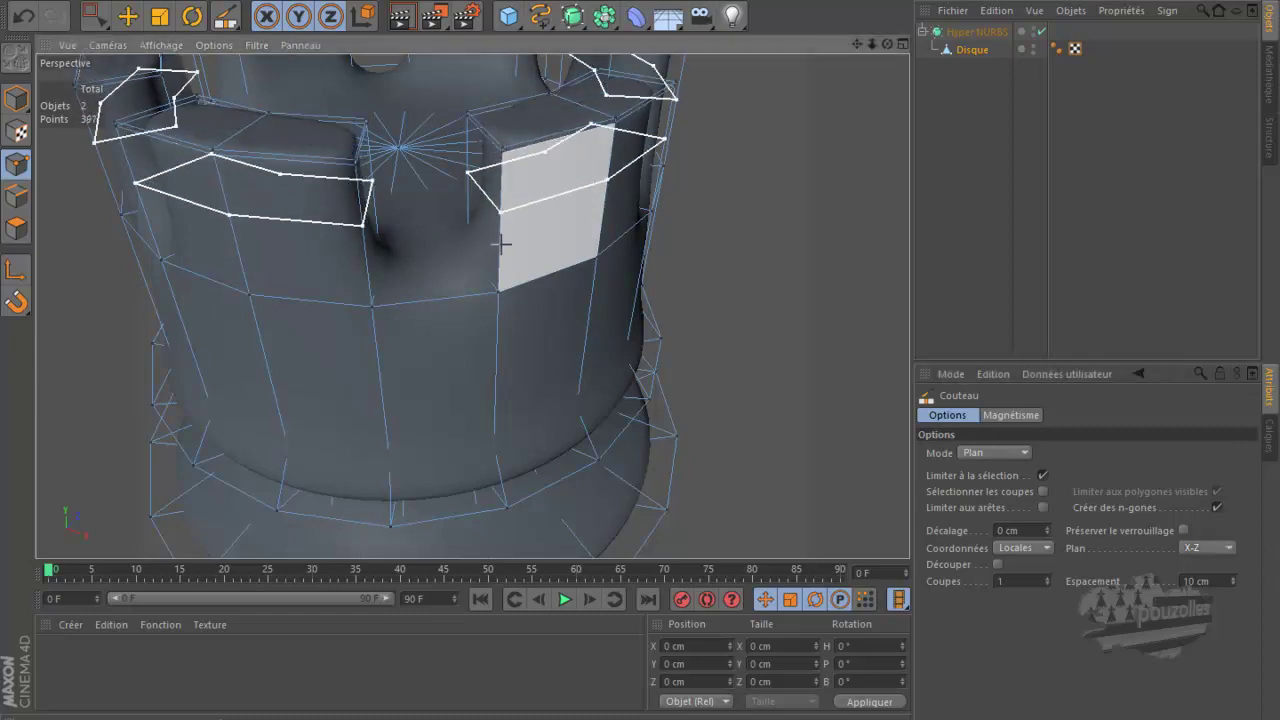
click(500, 285)
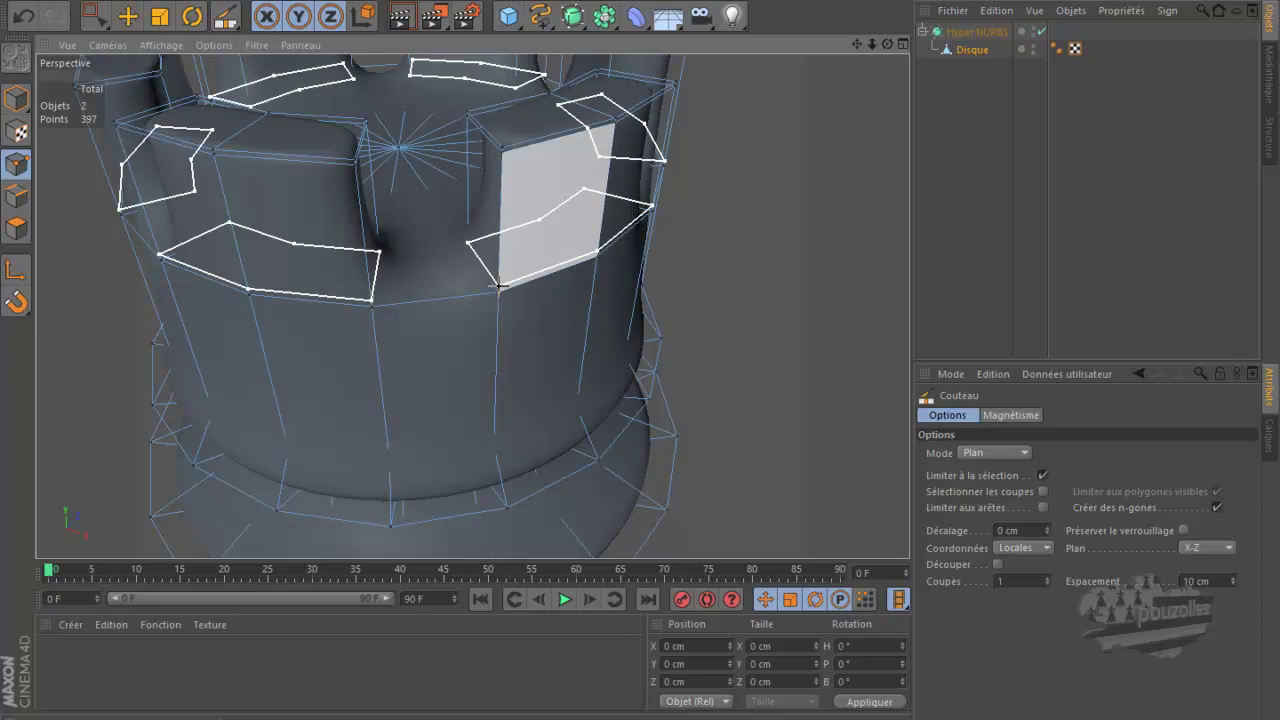
click(500, 285)
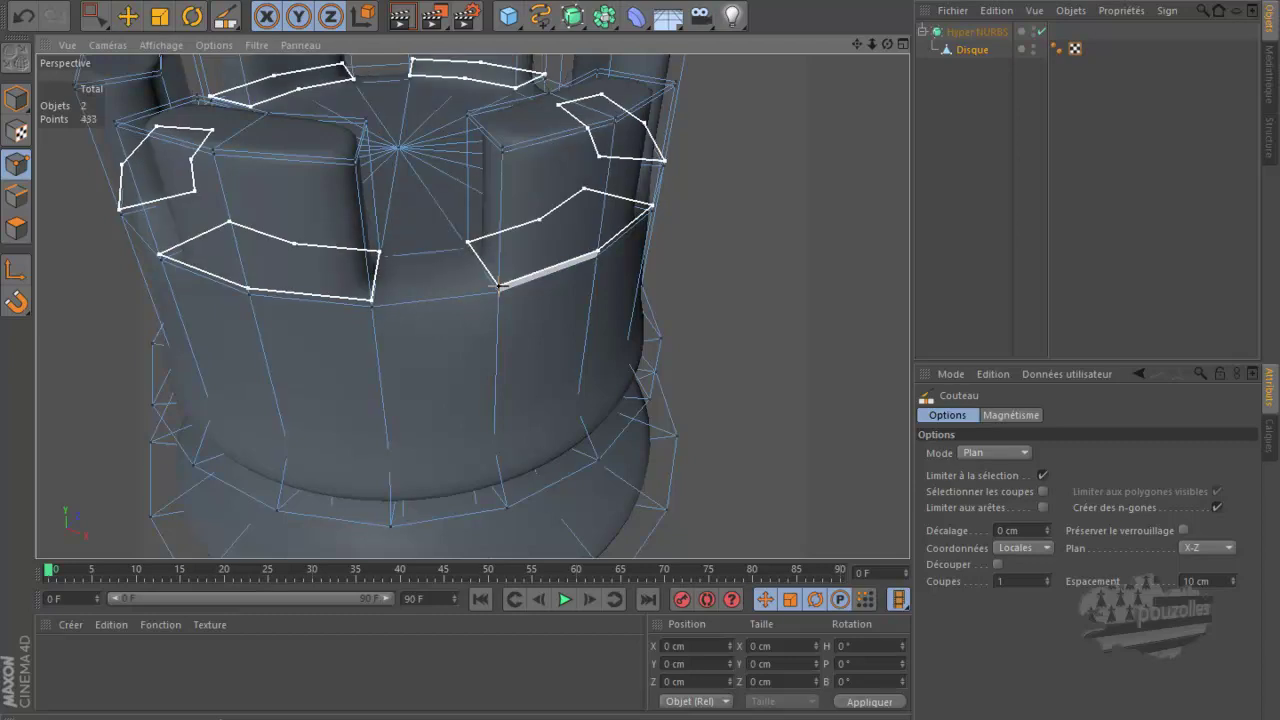
Switch the knife to Boucle and orbit to look down on the tower top.
click(988, 452)
click(982, 520)
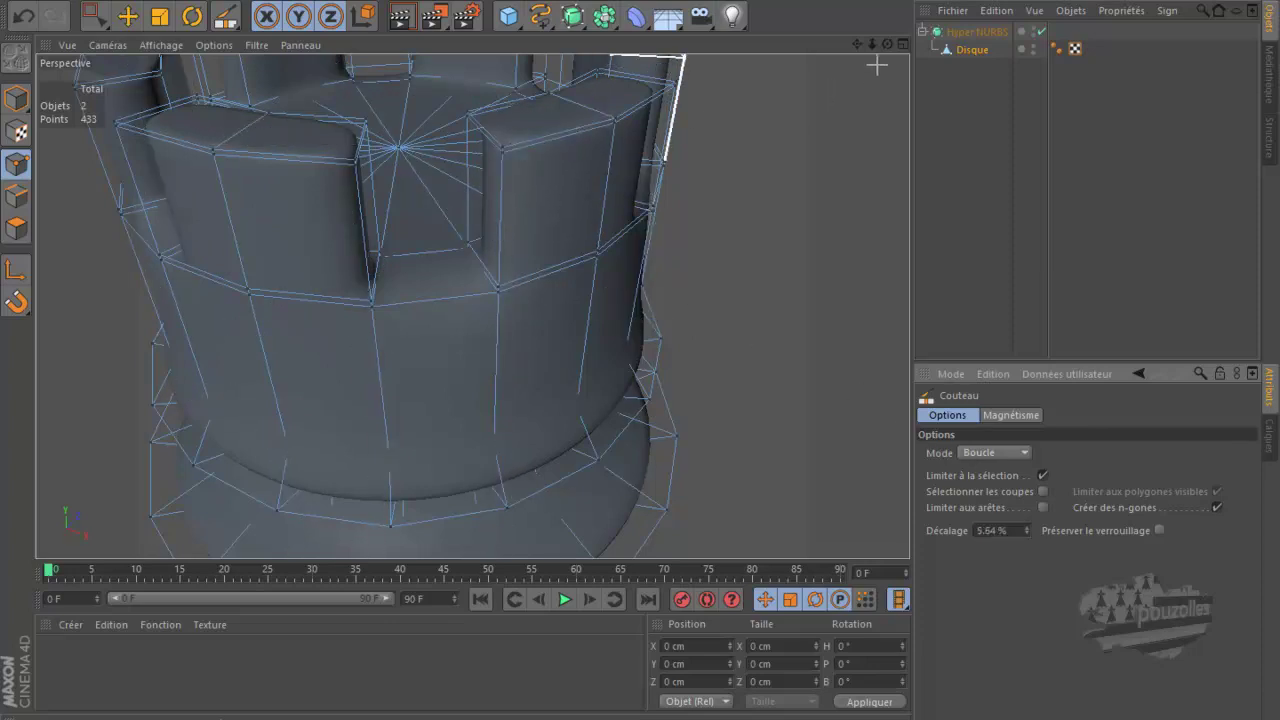
alt+drag(640, 366, 641, 353)
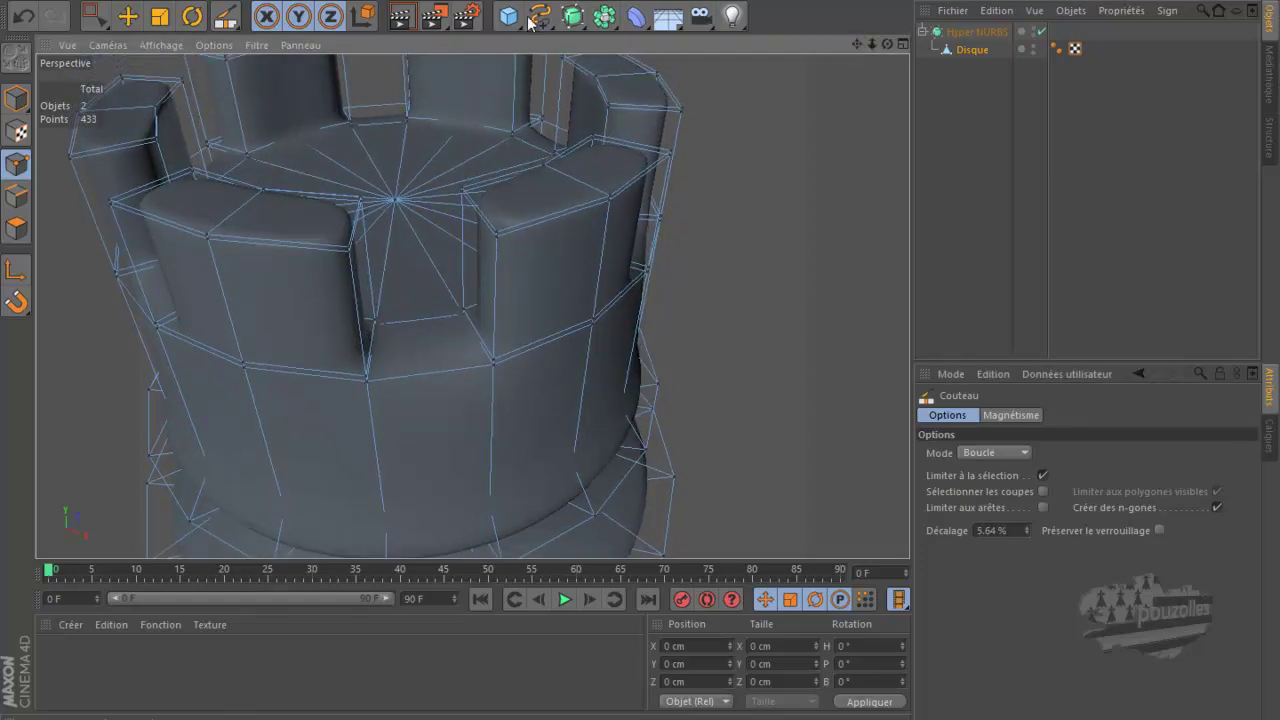
In Polygon mode, knife-cut a loop on Disque just below the crenels and toggle Hyper NURBS to check it.
click(127, 16)
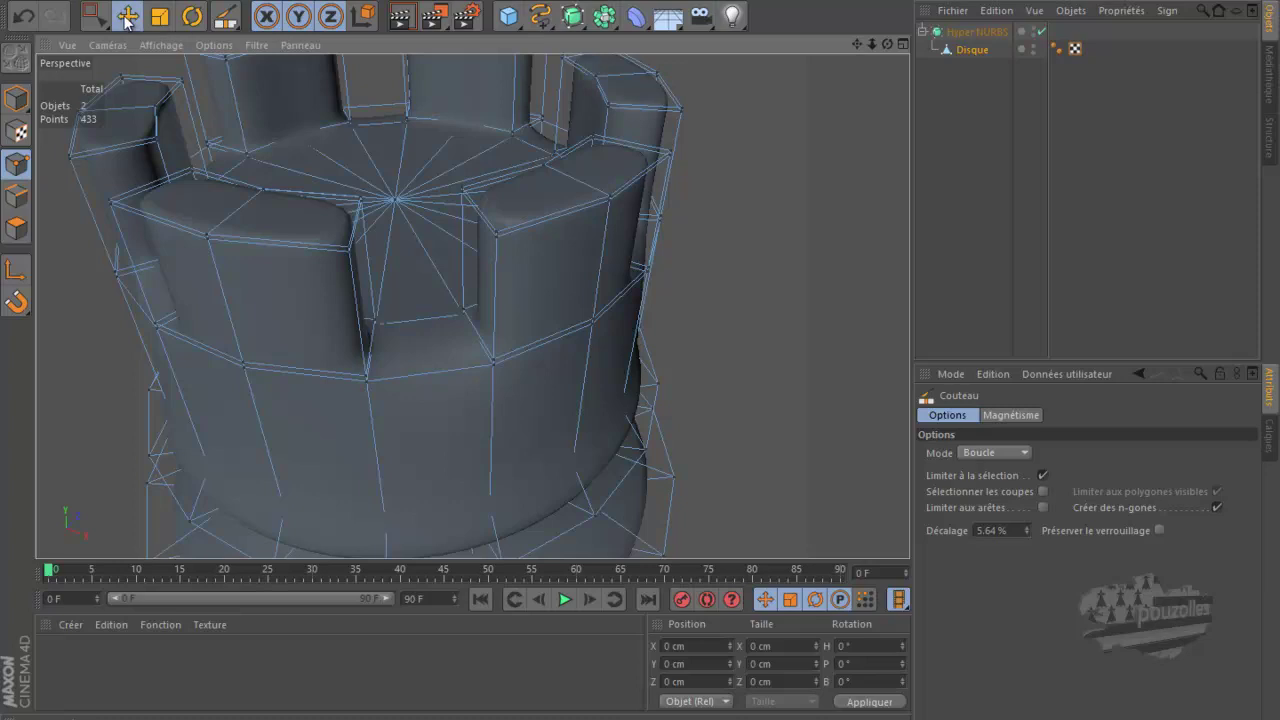
click(17, 230)
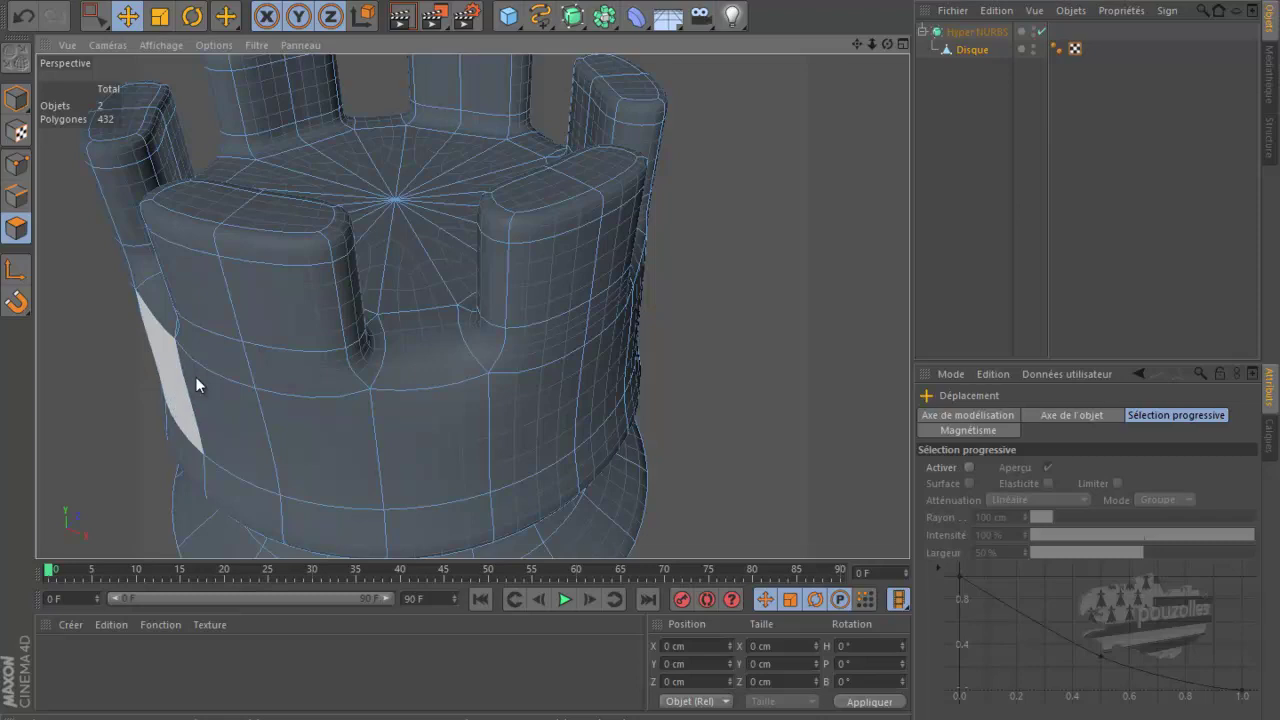
click(975, 49)
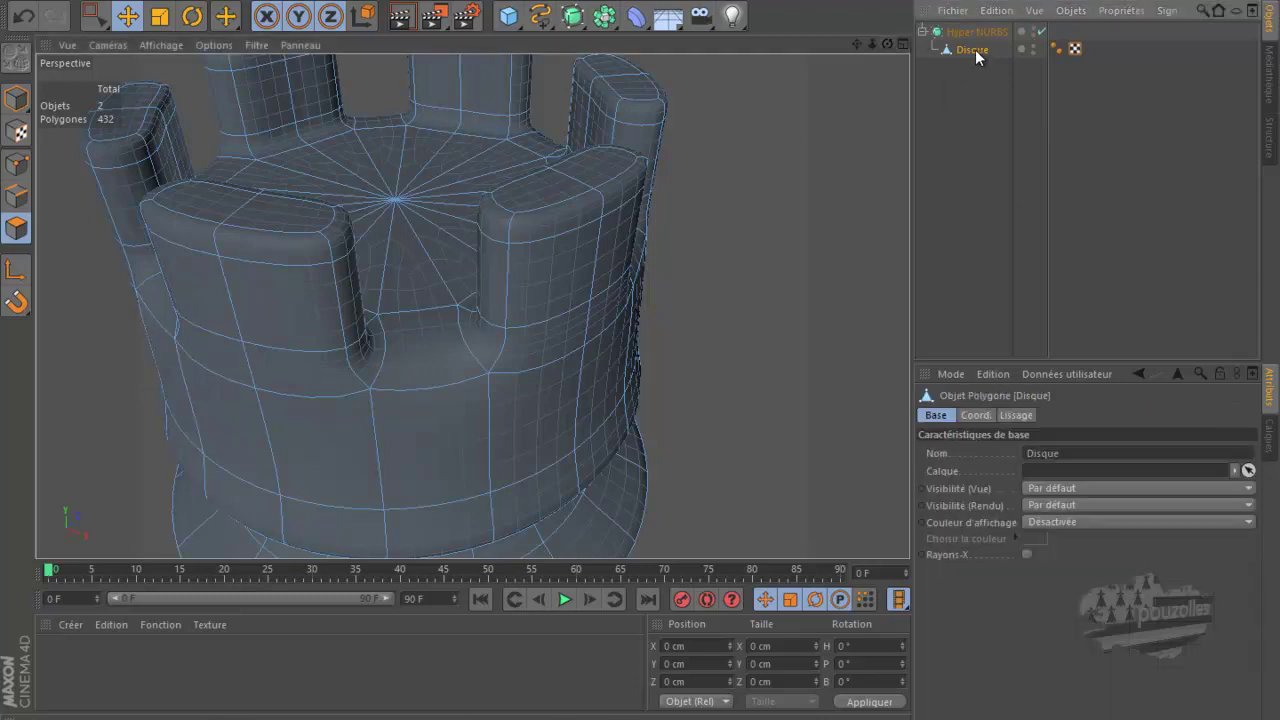
key(k)
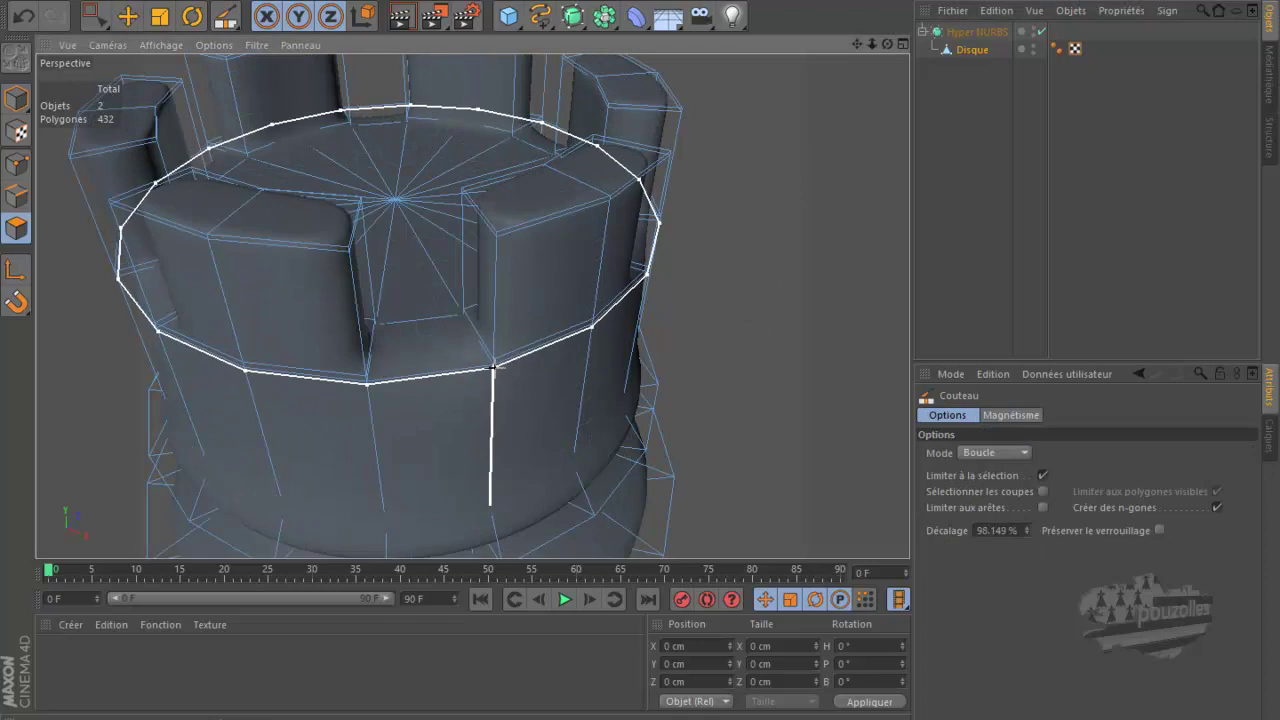
click(492, 368)
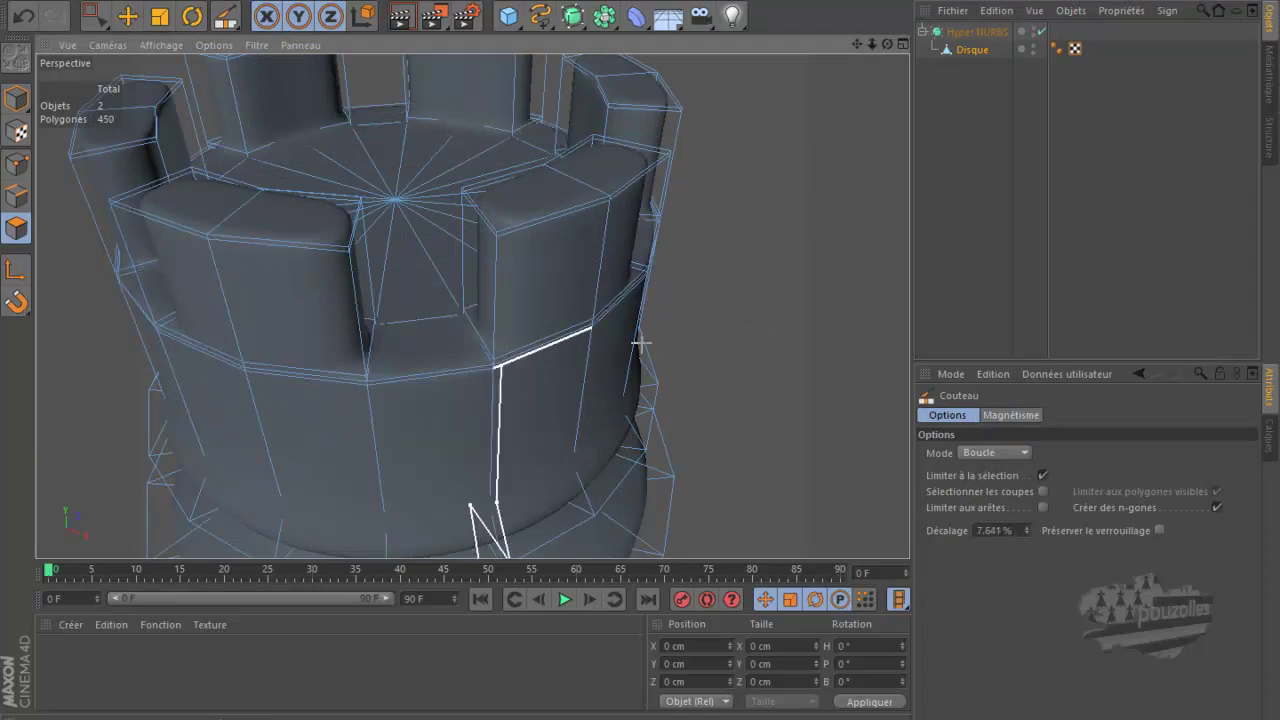
click(1041, 31)
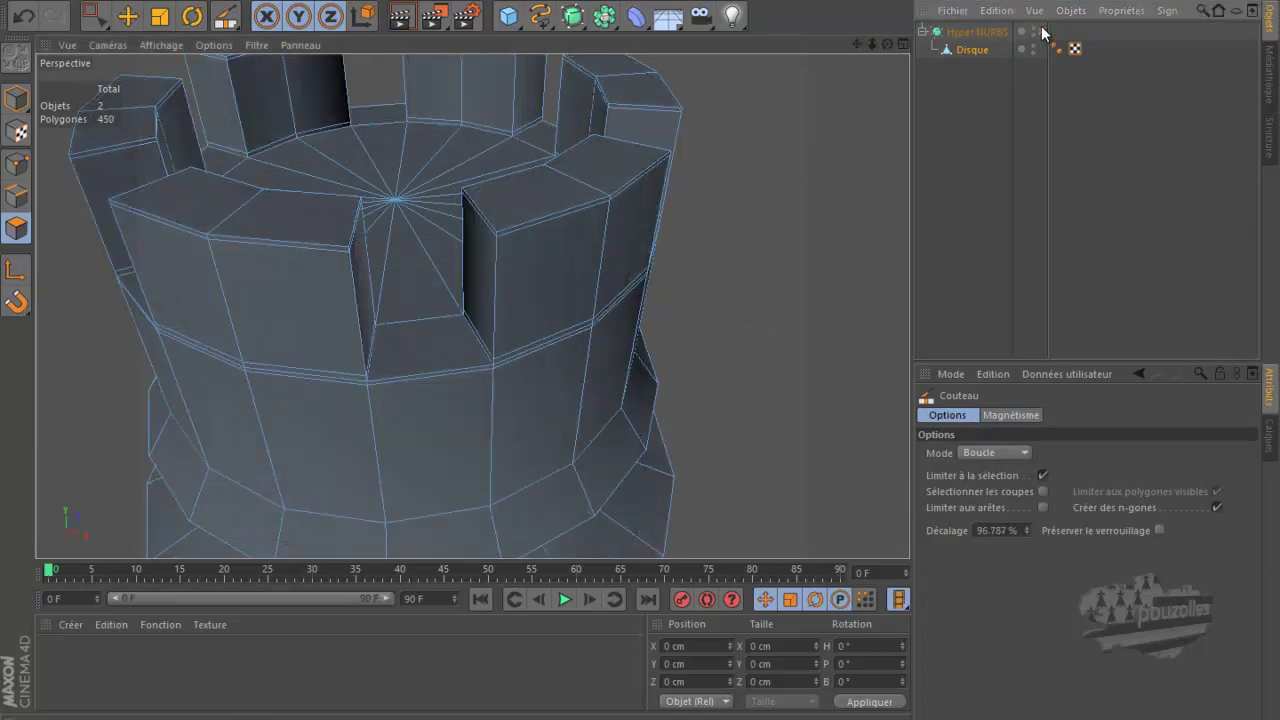
click(1041, 31)
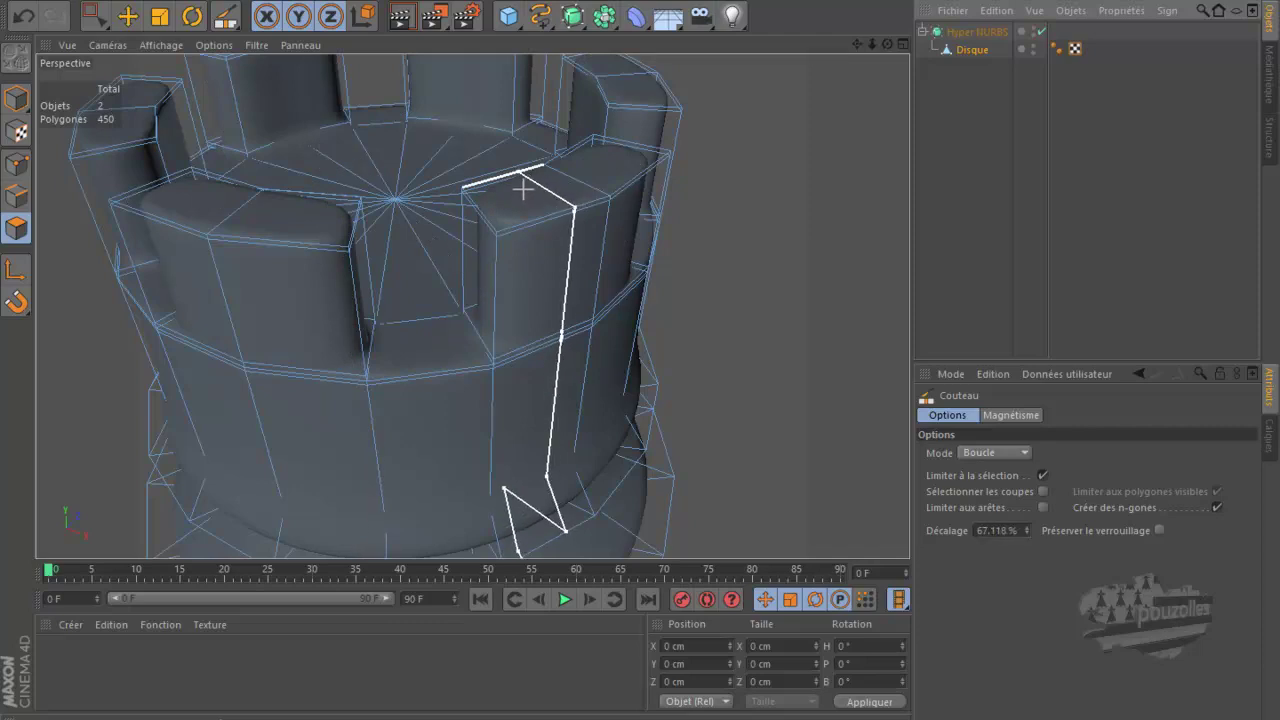
key(e)
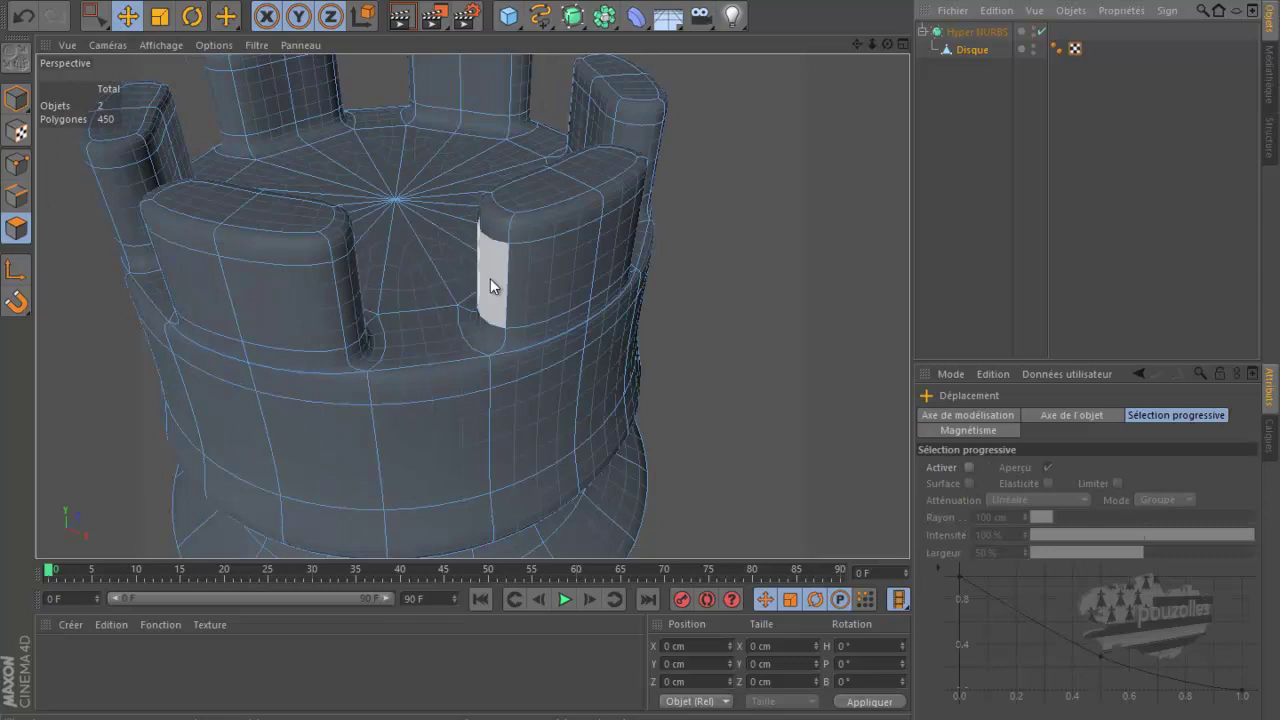
Inset a crenel's inner side face by 1.2 cm, check it smoothed, then undo the inset.
click(1040, 31)
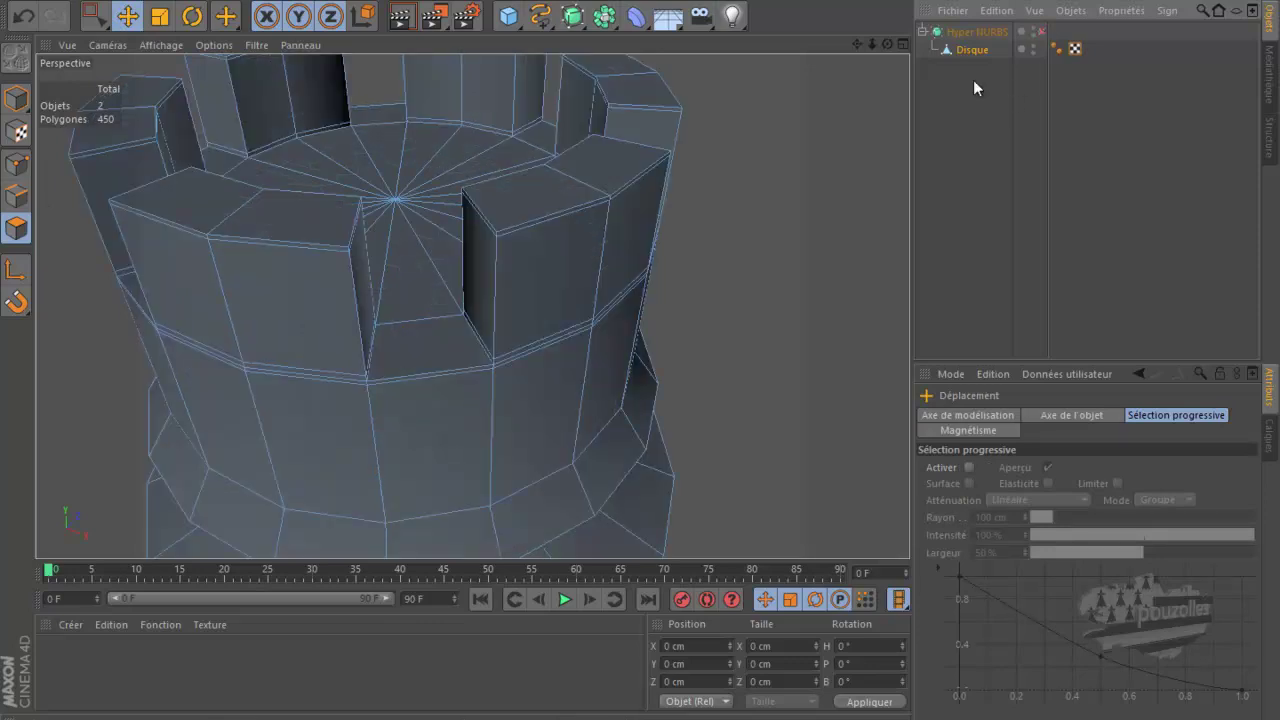
click(477, 268)
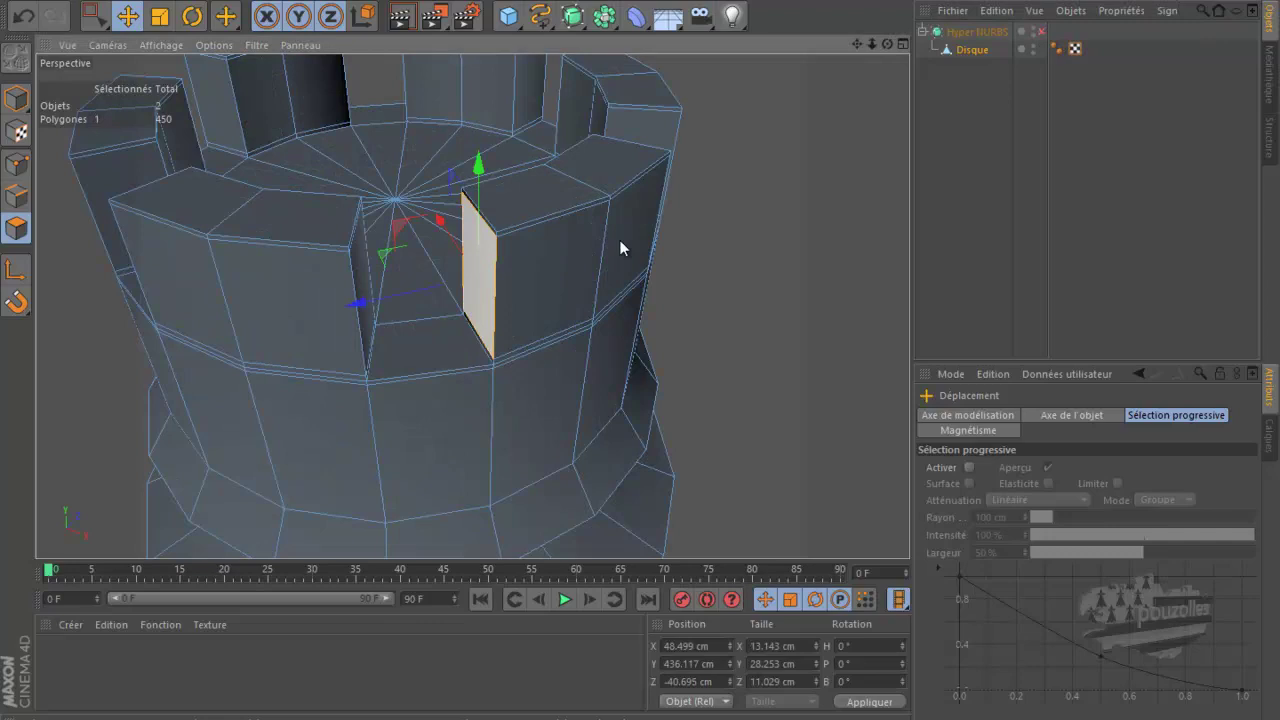
right_click(760, 194)
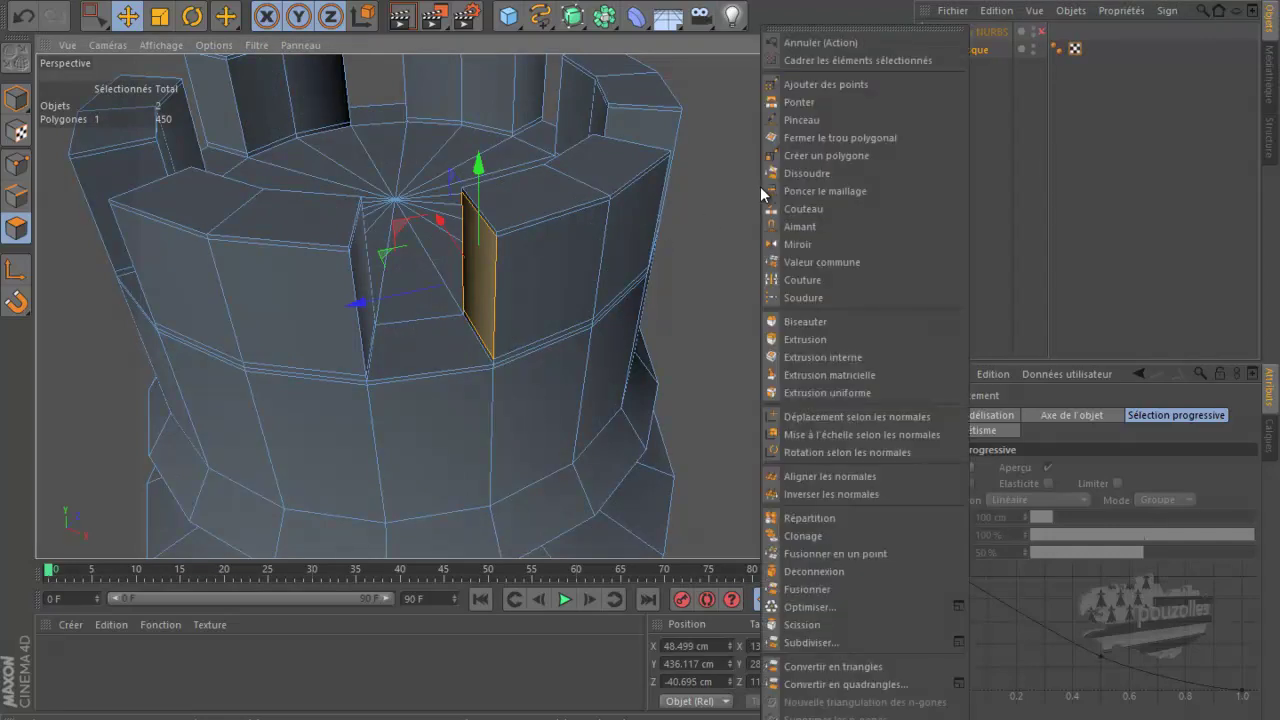
click(806, 357)
drag(640, 354, 640, 352)
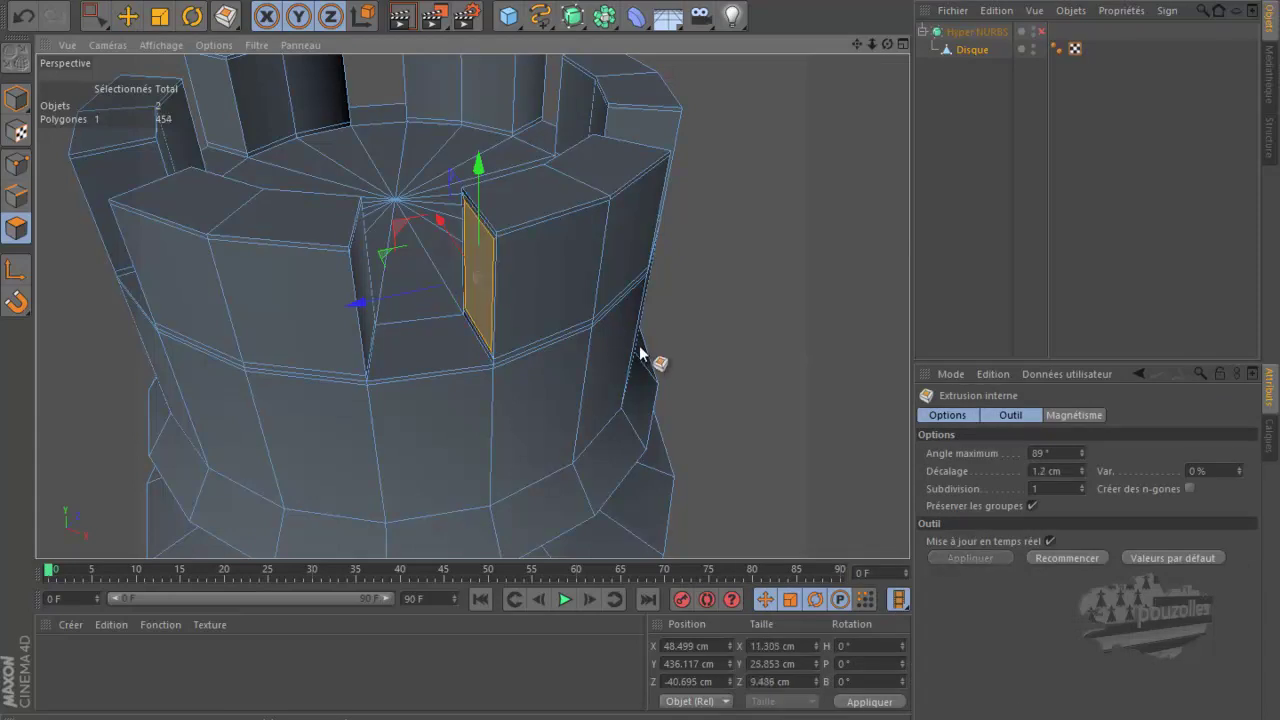
click(1040, 32)
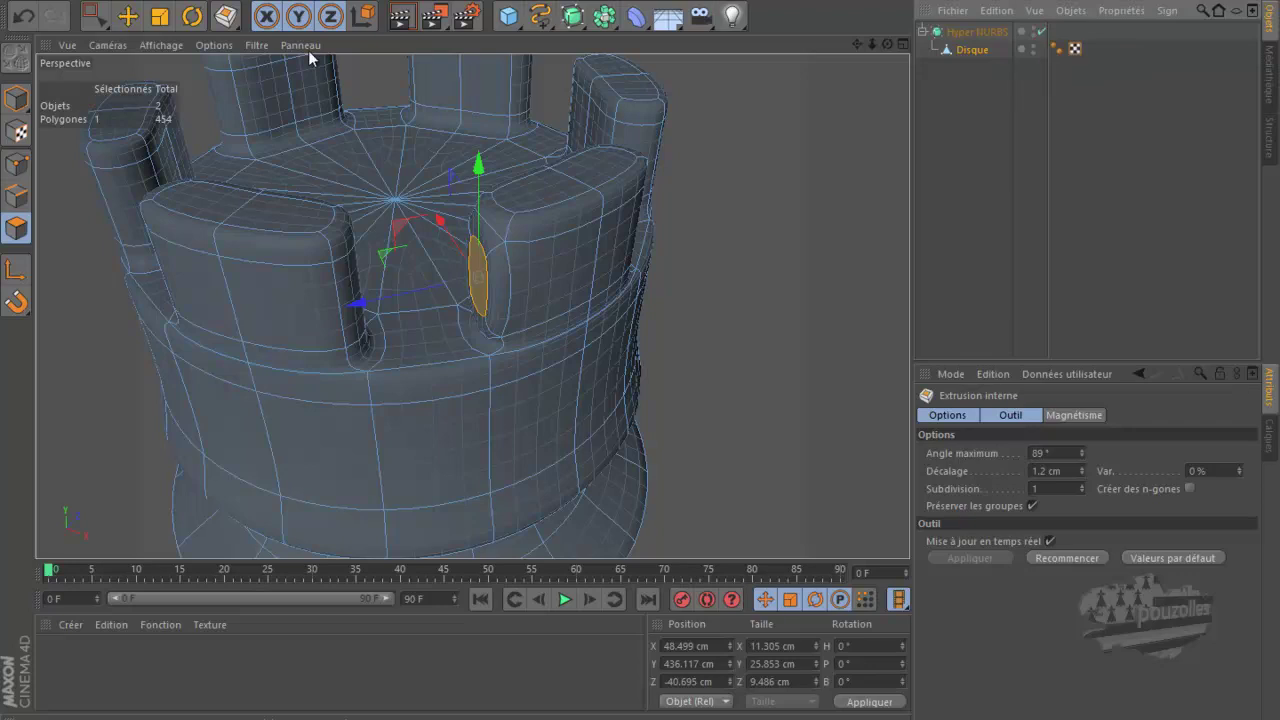
click(22, 16)
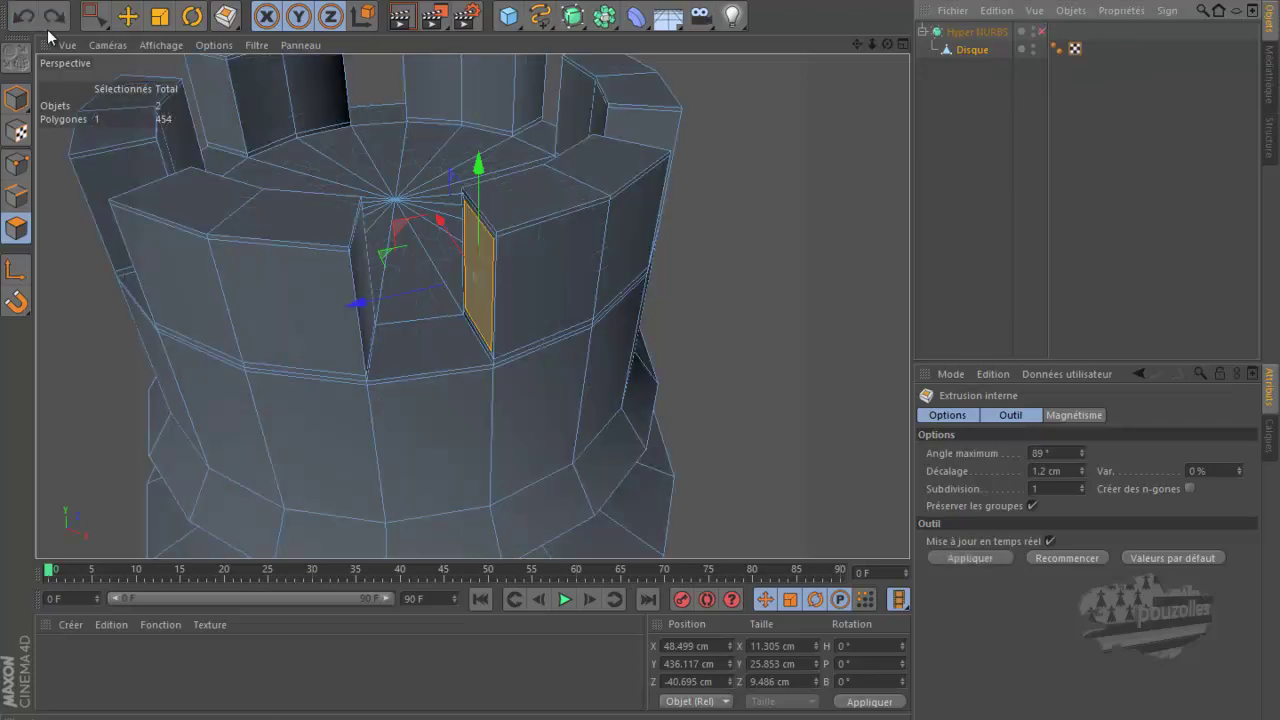
click(14, 16)
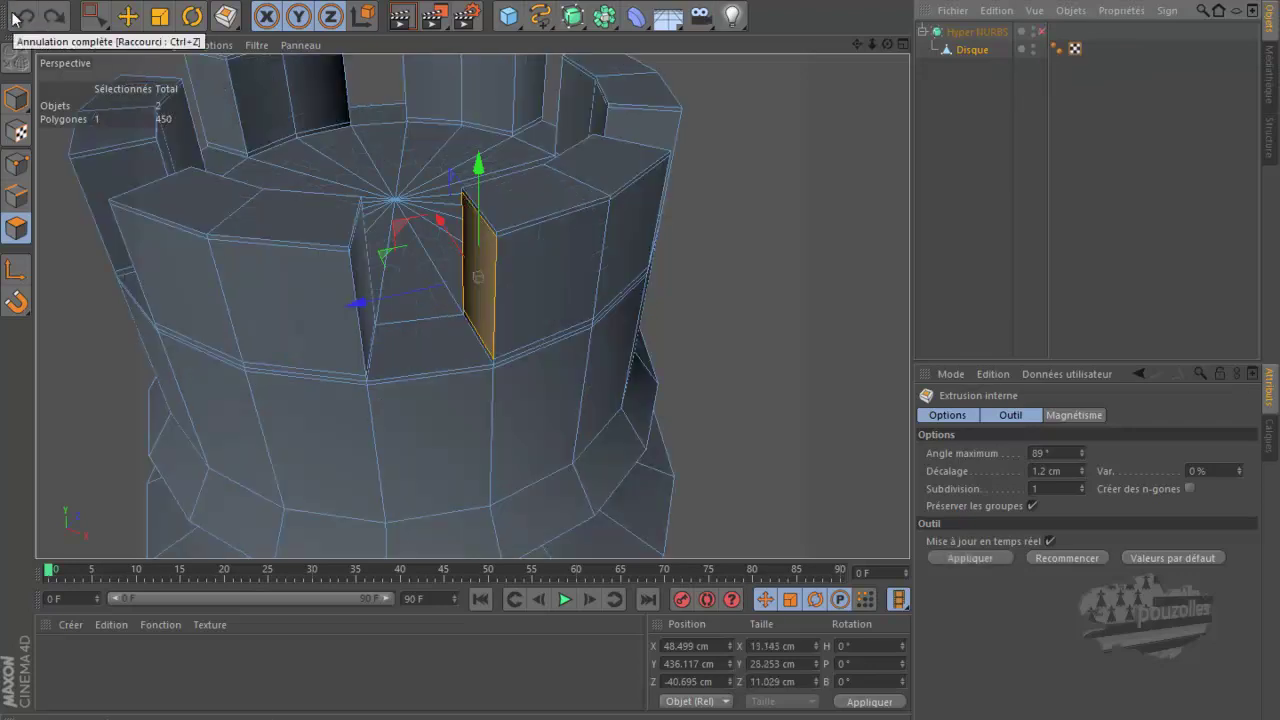
click(735, 165)
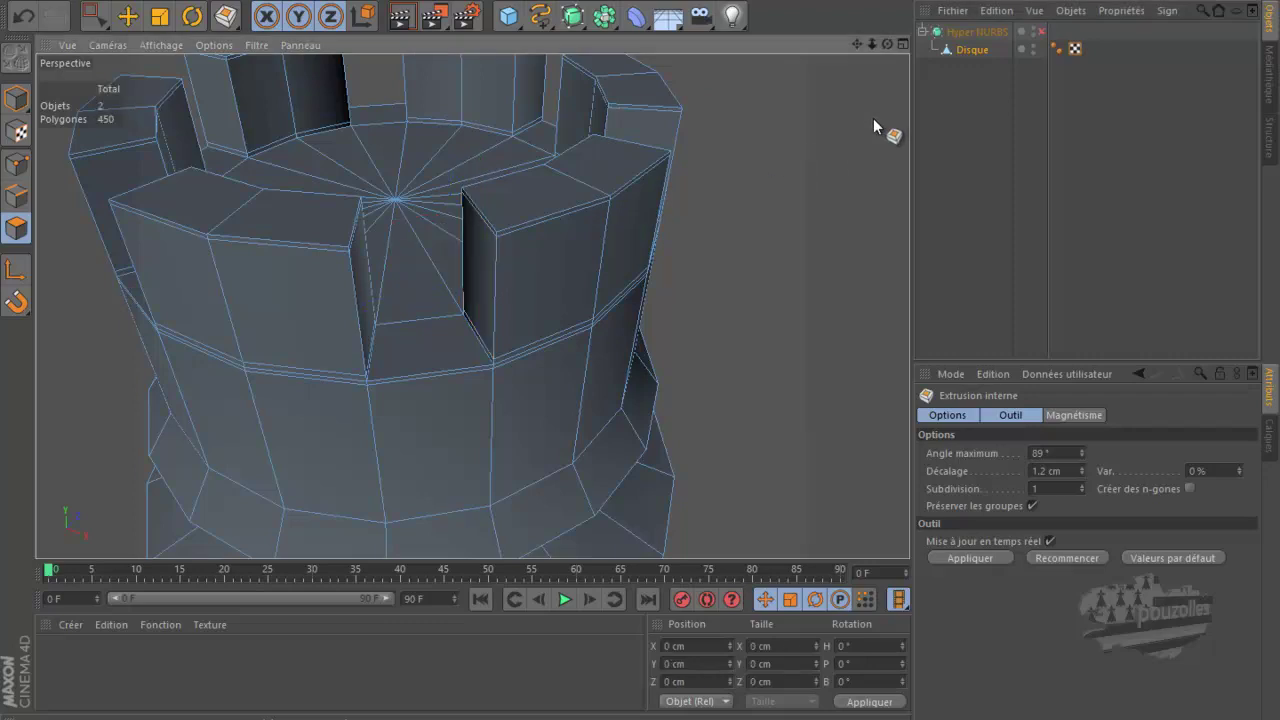
Re-enable Hyper NURBS, orbit above the tower top and take the loop knife on Disque.
click(1041, 32)
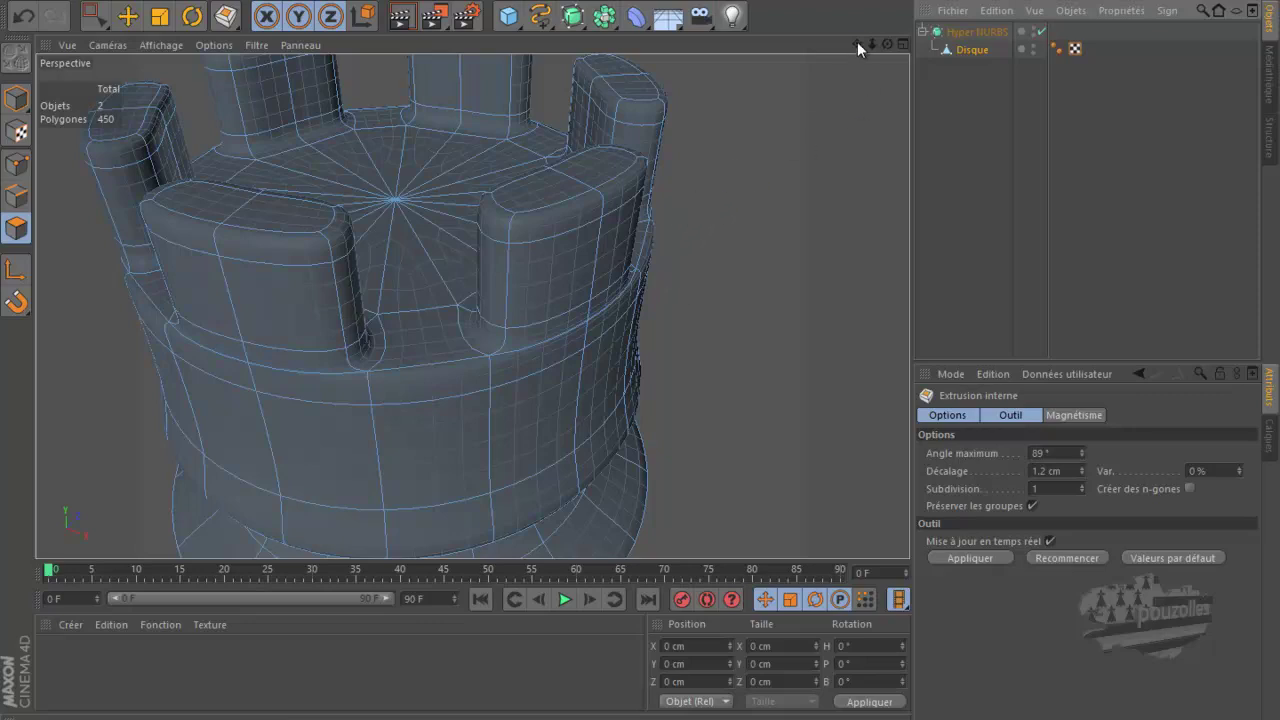
alt+drag(640, 352, 318, 32)
key(e)
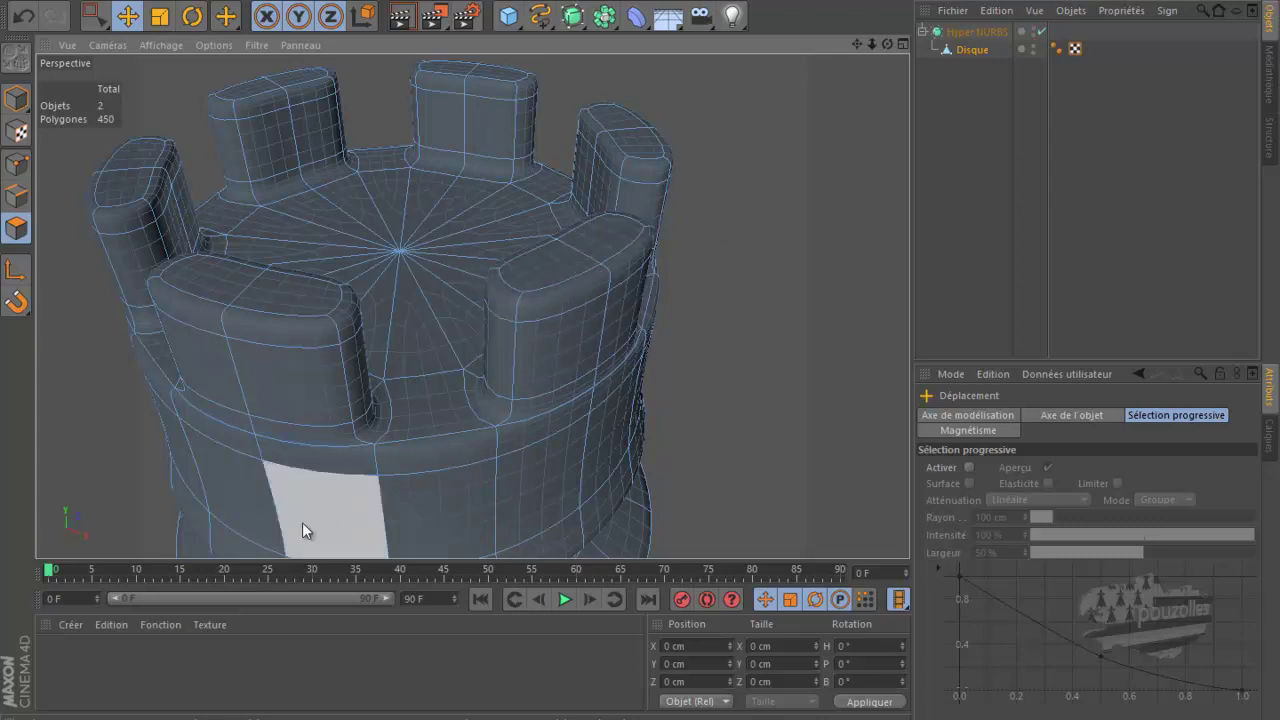
click(190, 712)
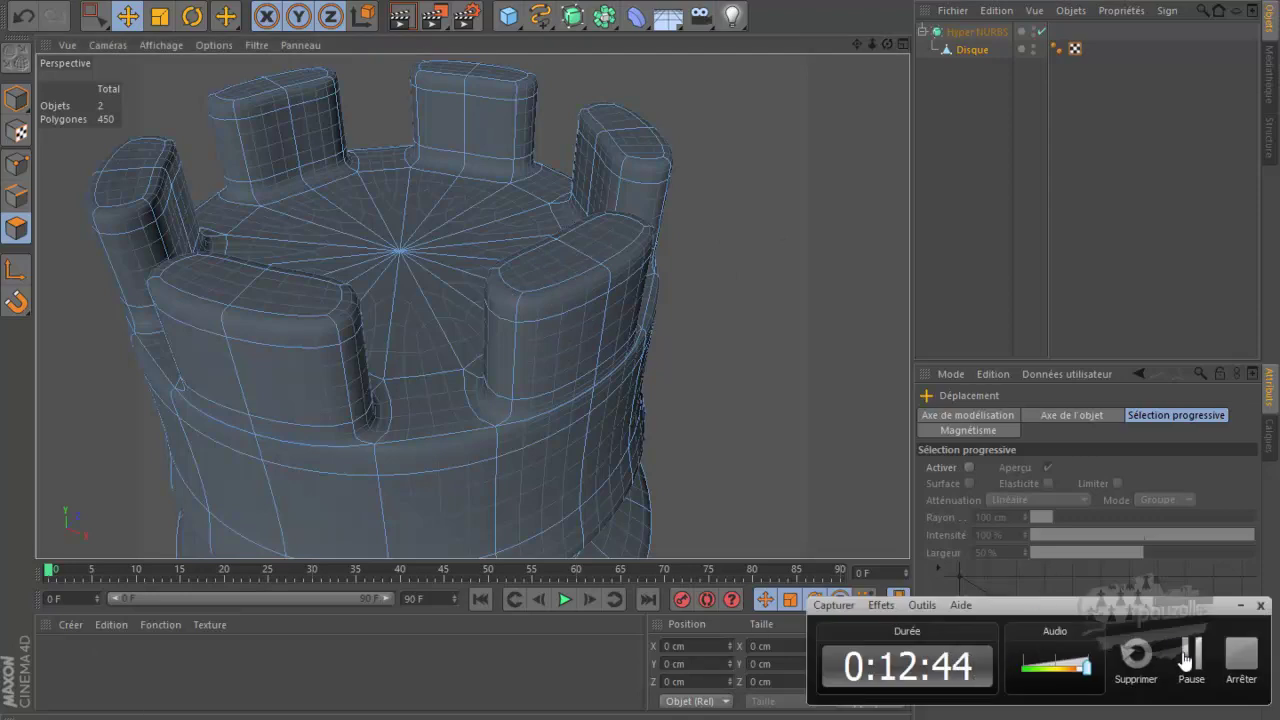
click(1191, 655)
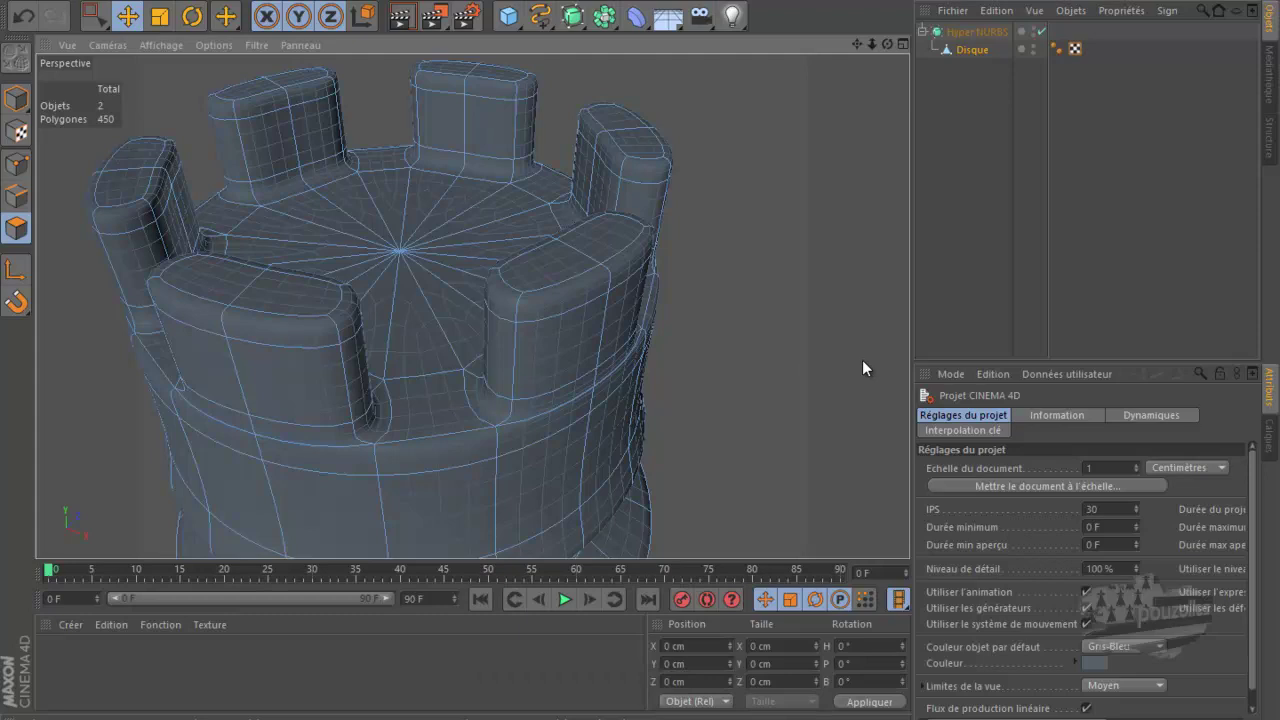
click(975, 50)
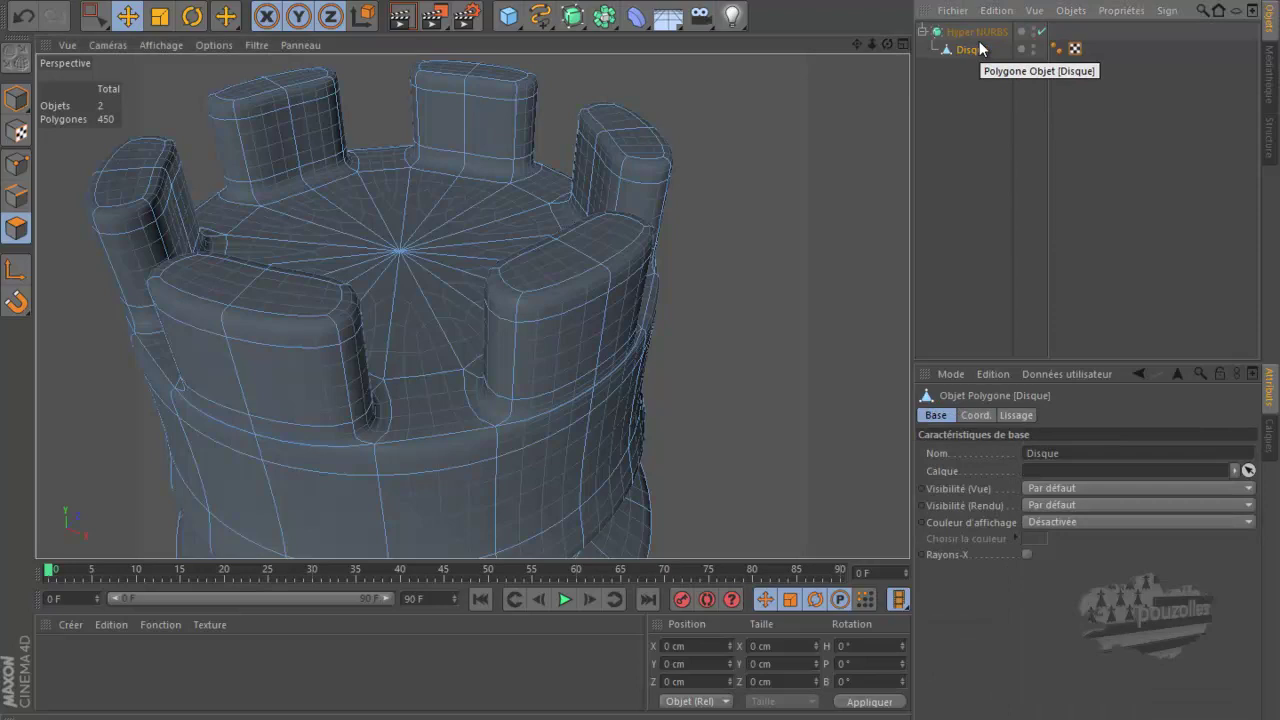
key(k)
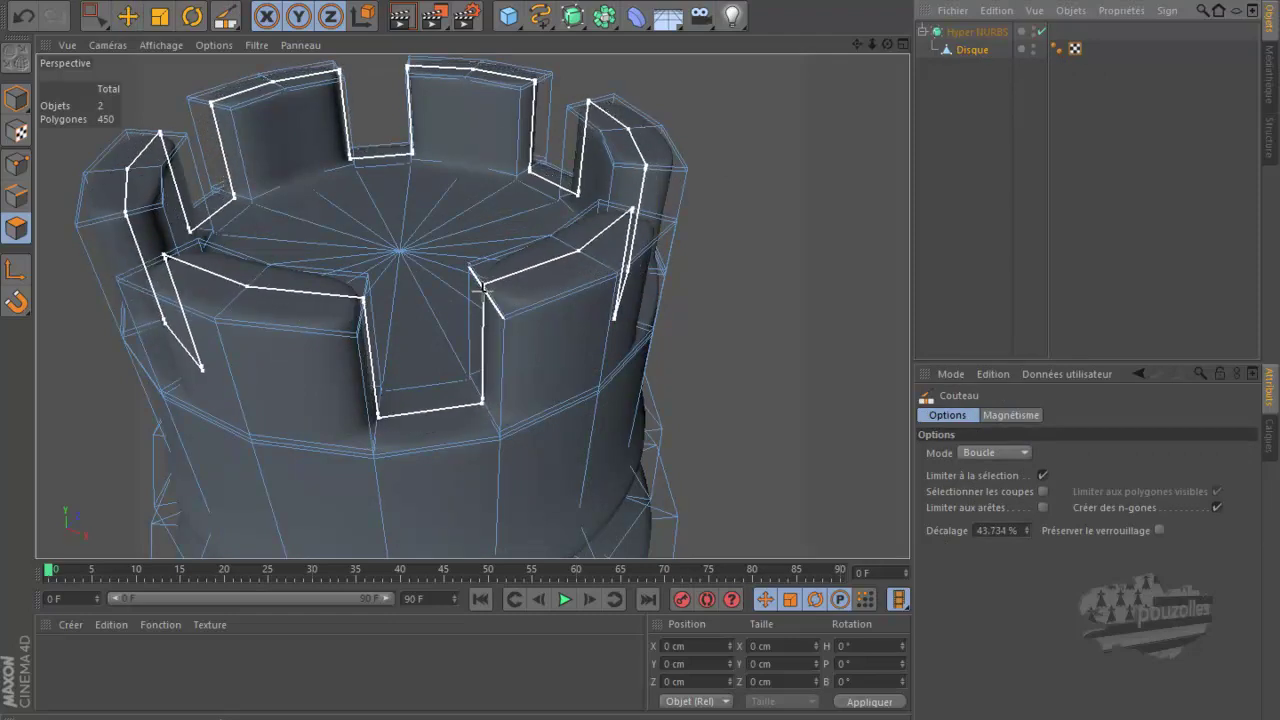
Add two Boucle knife loop cuts hugging the crenel edges, viewed steeply from above.
drag(888, 42, 640, 346)
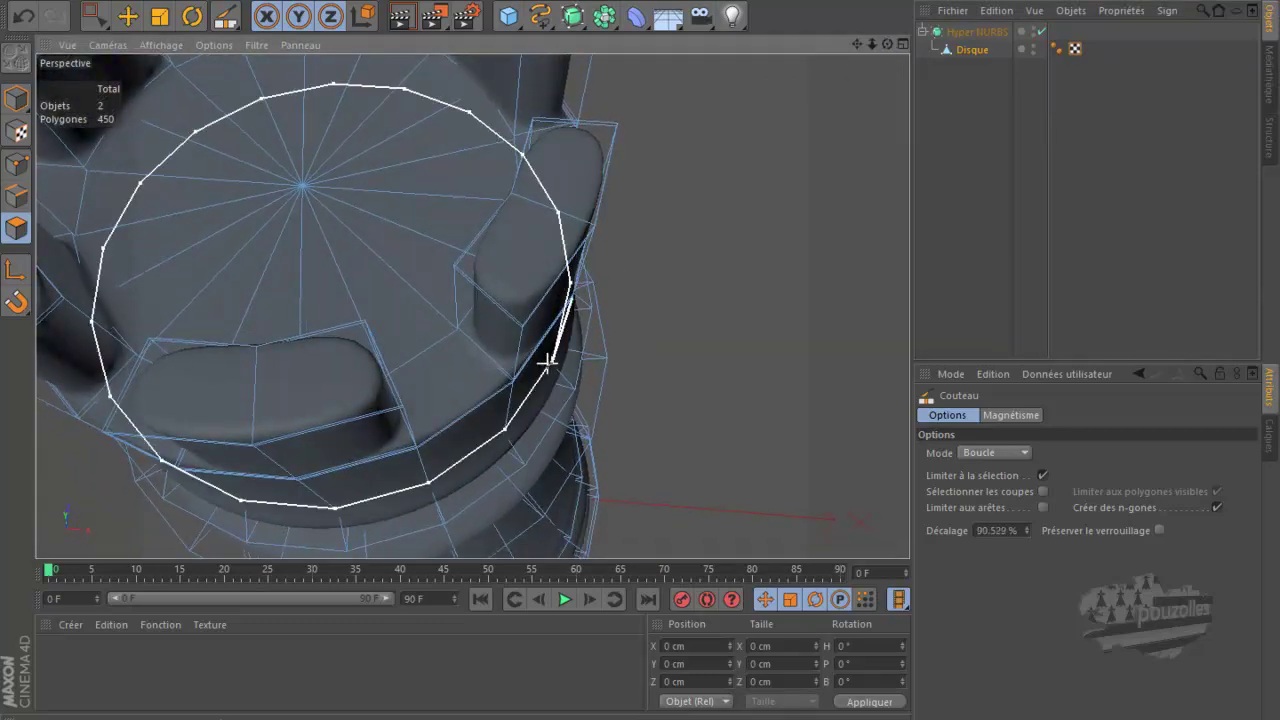
scroll(508, 343, up, 3)
scroll(506, 314, up, 3)
scroll(506, 316, up, 2)
scroll(506, 316, up, 3)
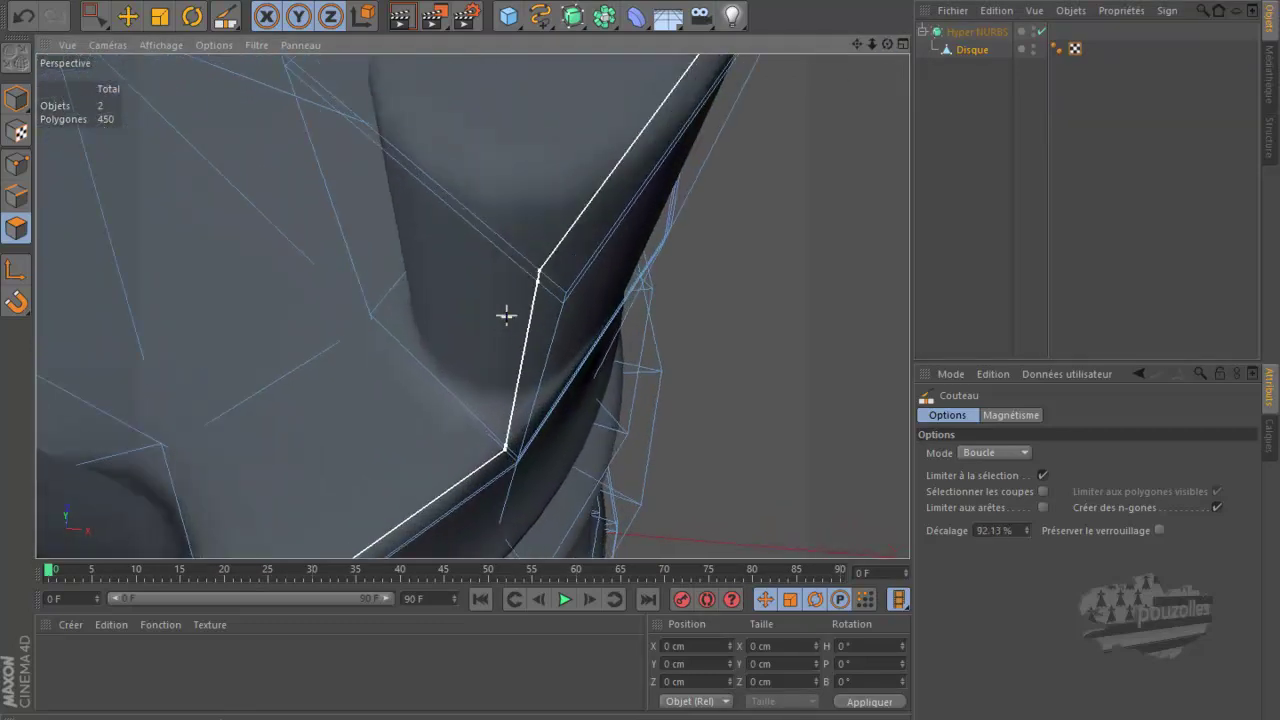
click(566, 281)
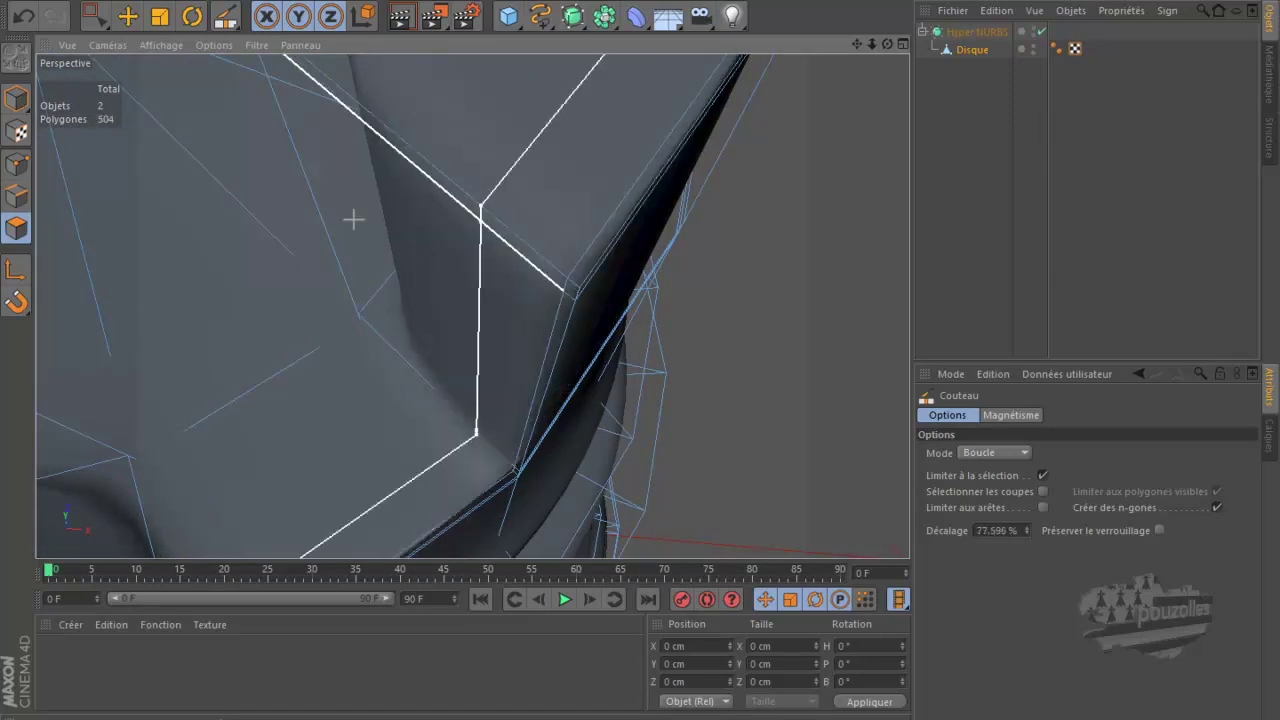
scroll(401, 269, down, 2)
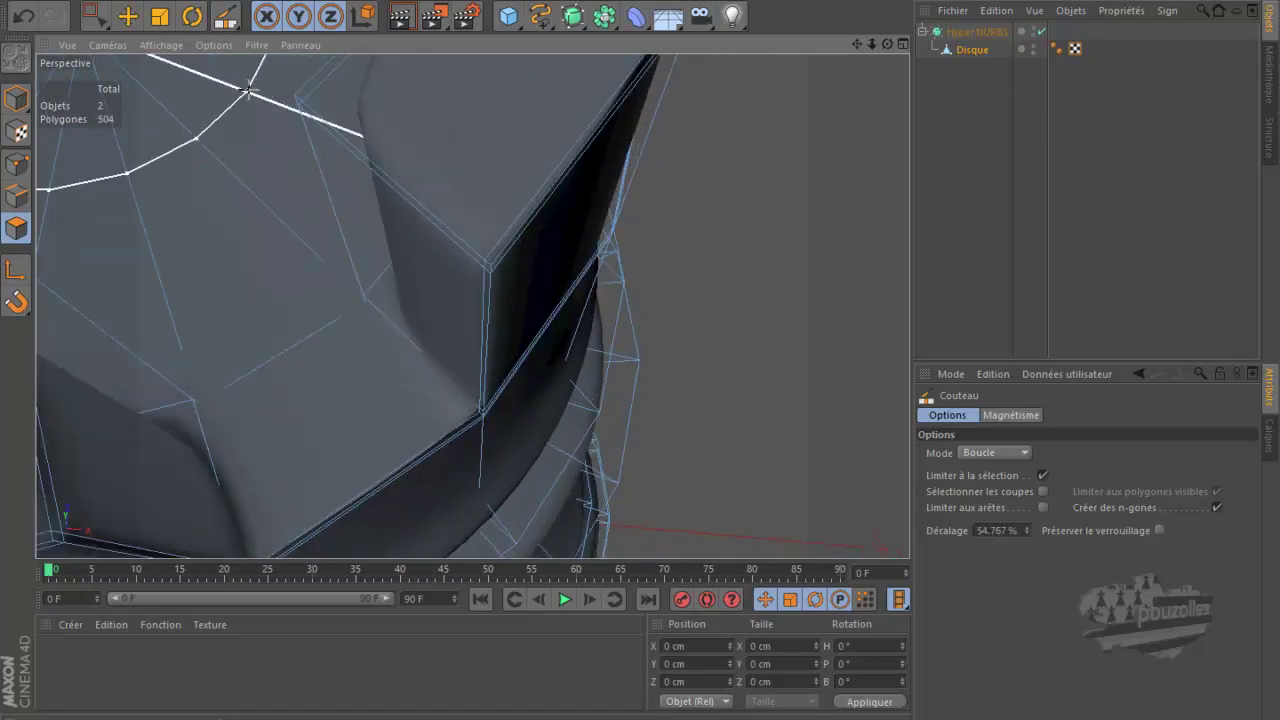
scroll(300, 108, up, 3)
scroll(335, 110, up, 2)
scroll(335, 110, down, 2)
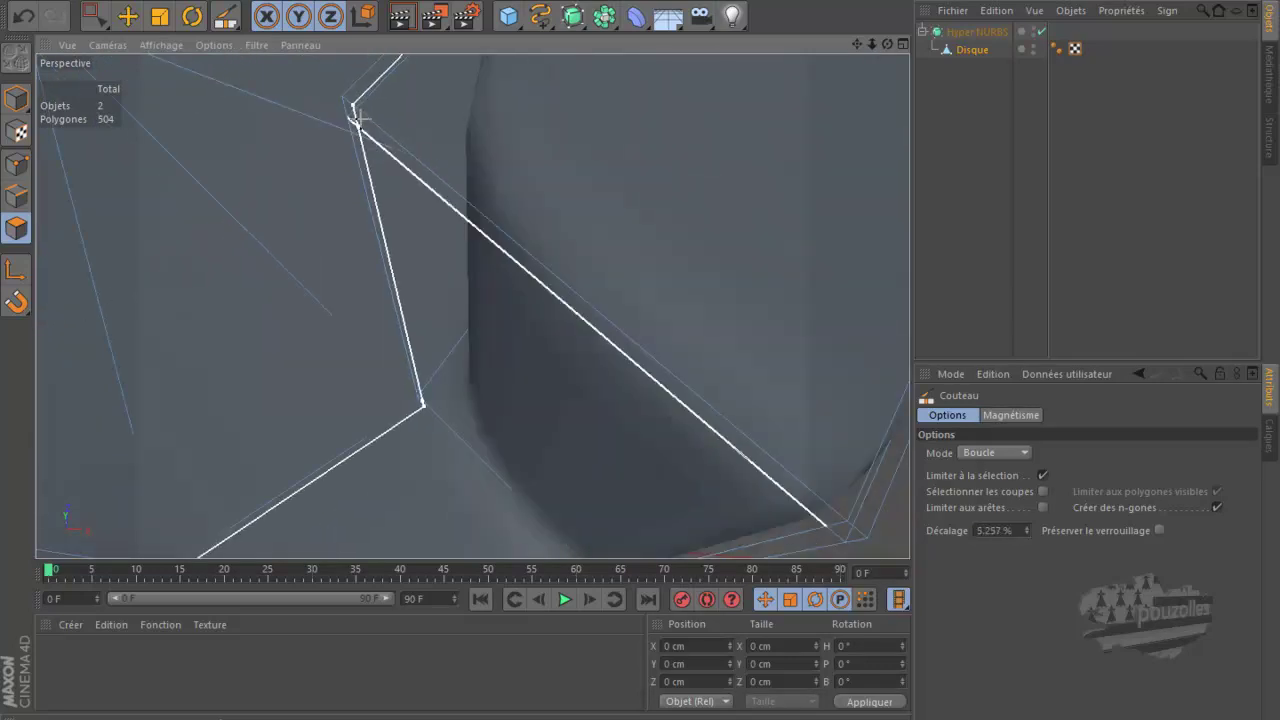
click(360, 106)
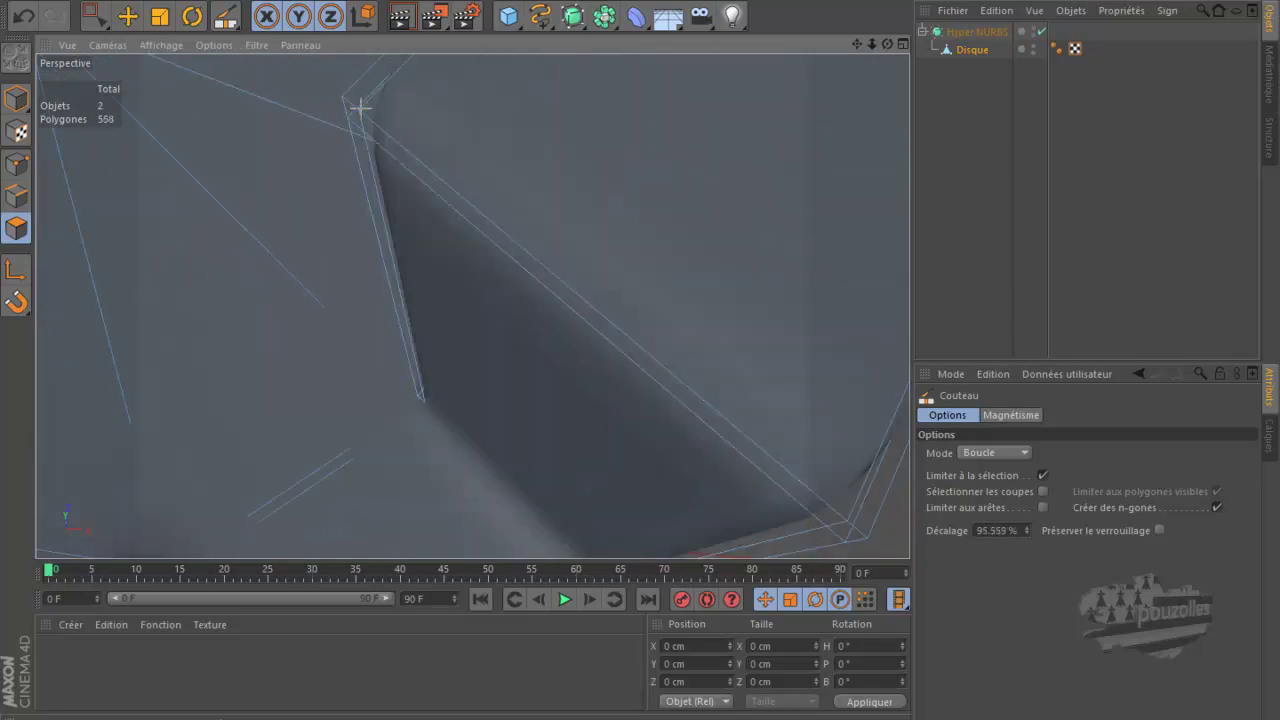
Orbit out to render the smoothed rook, then reselect the Disque mesh.
scroll(335, 166, down, 2)
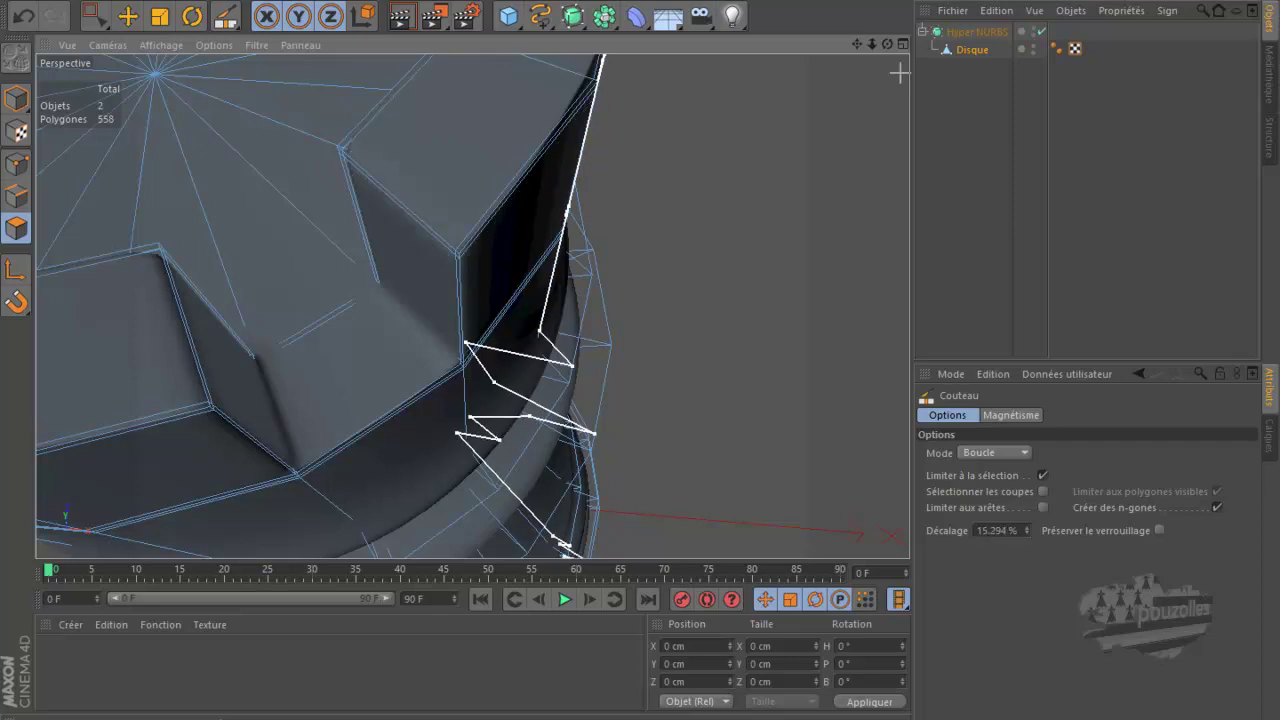
mouse_move(887, 44)
mouse_down()
mouse_move(632, 336)
mouse_move(643, 376)
mouse_up()
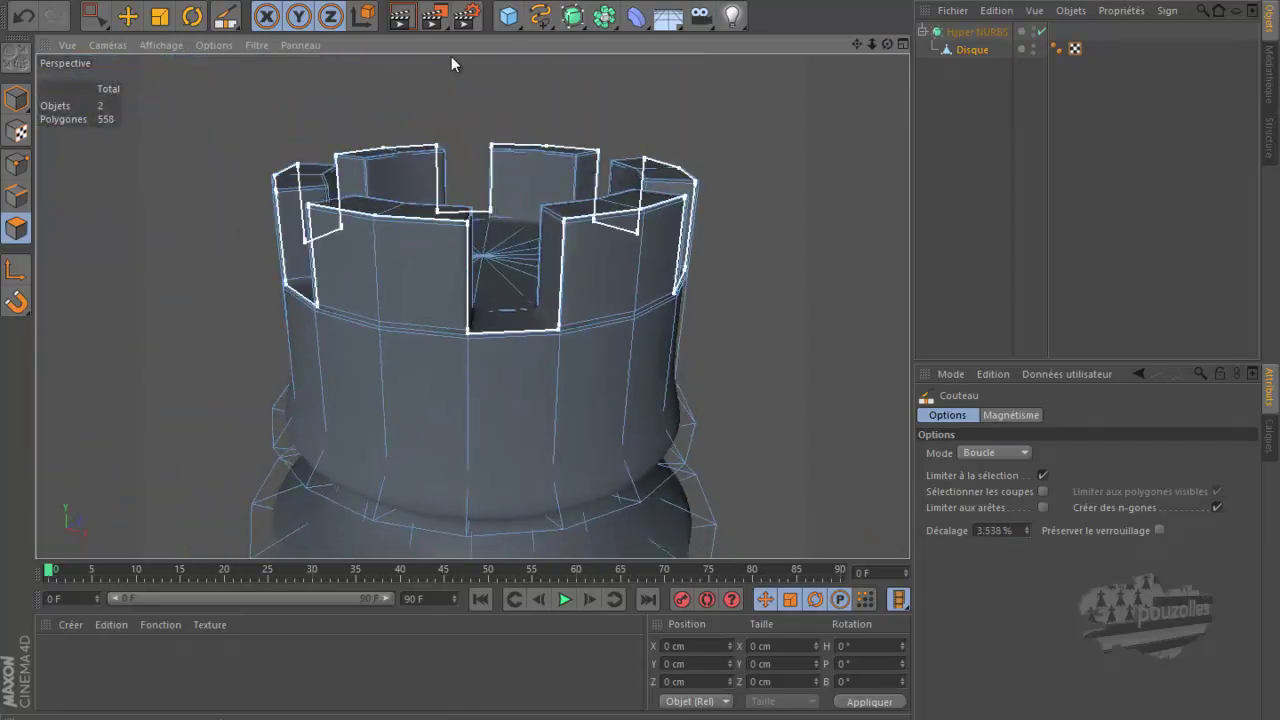
click(400, 16)
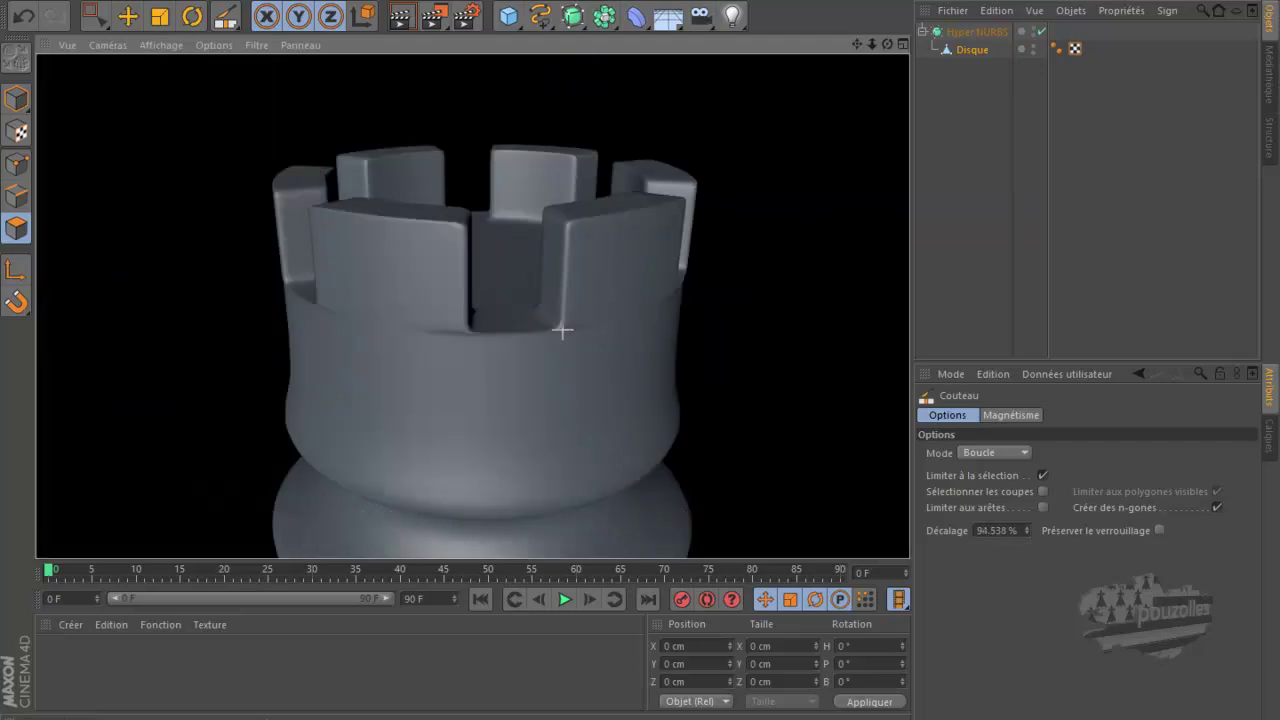
click(967, 46)
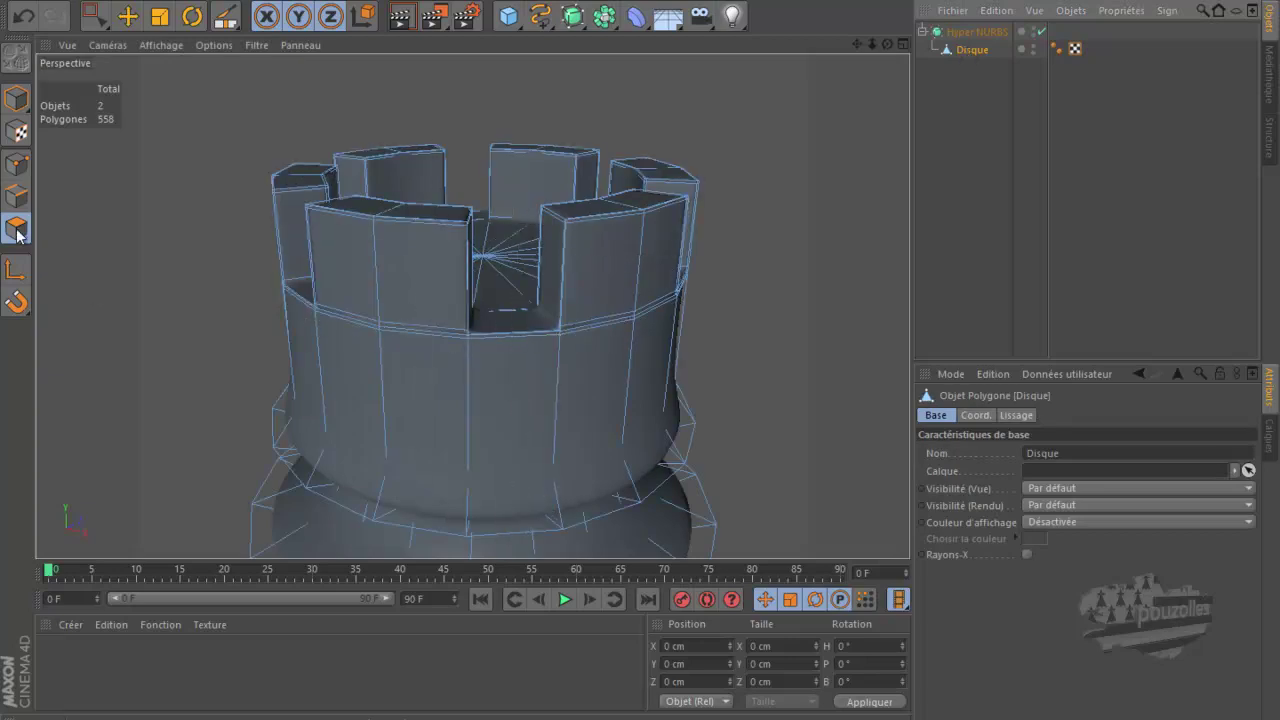
In Edge mode with Loop Selection and Hyper NURBS off, select the edge loop below the crenels.
click(18, 196)
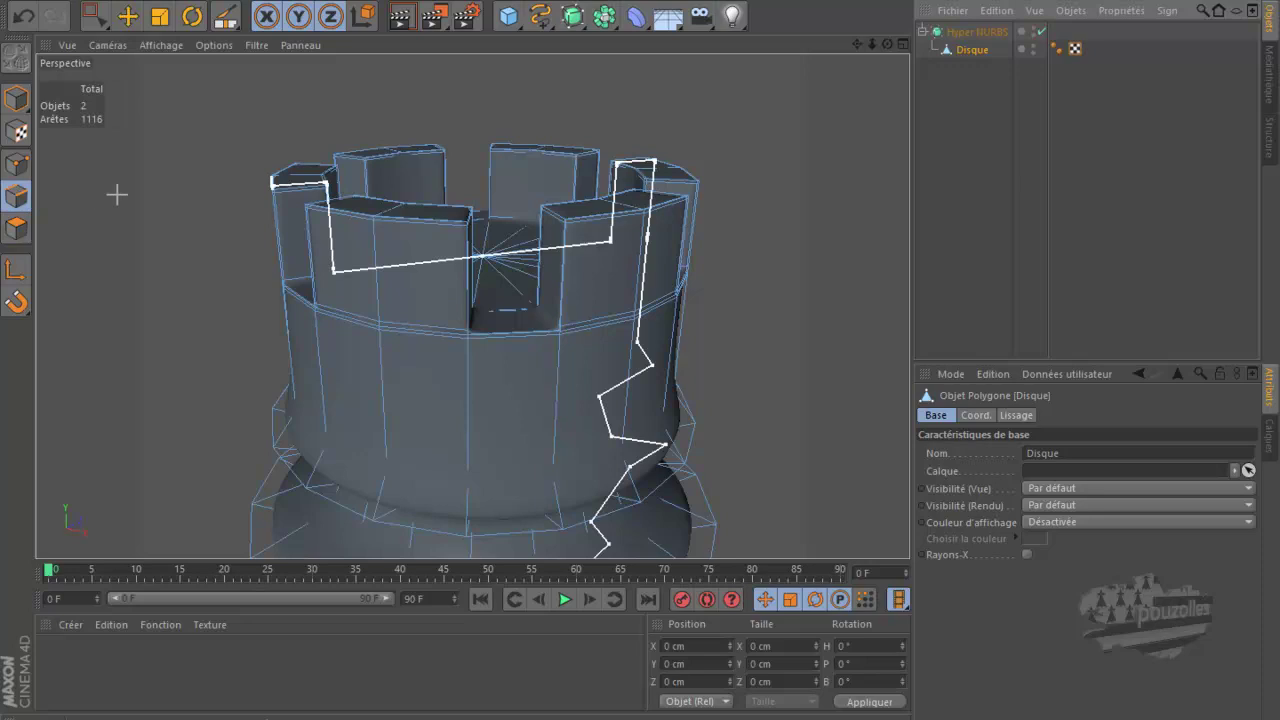
key(u)
key(l)
scroll(516, 359, up, 3)
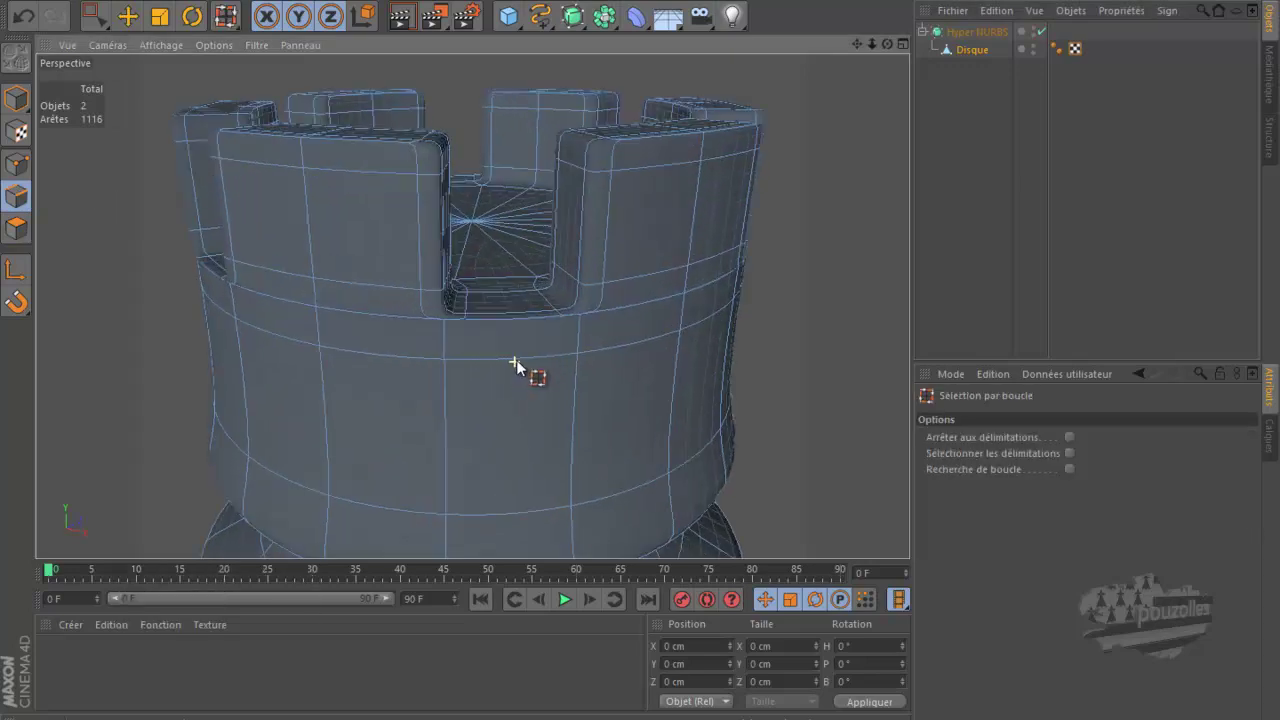
scroll(516, 359, up, 3)
click(1040, 31)
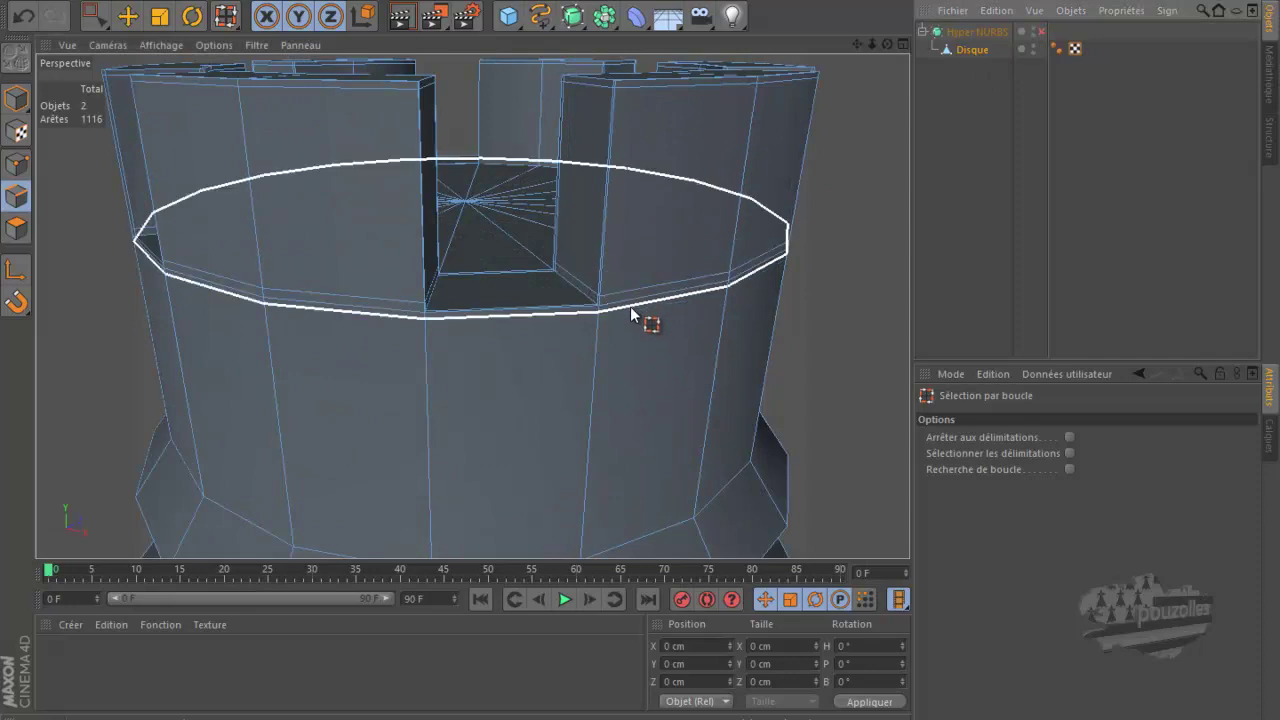
click(700, 318)
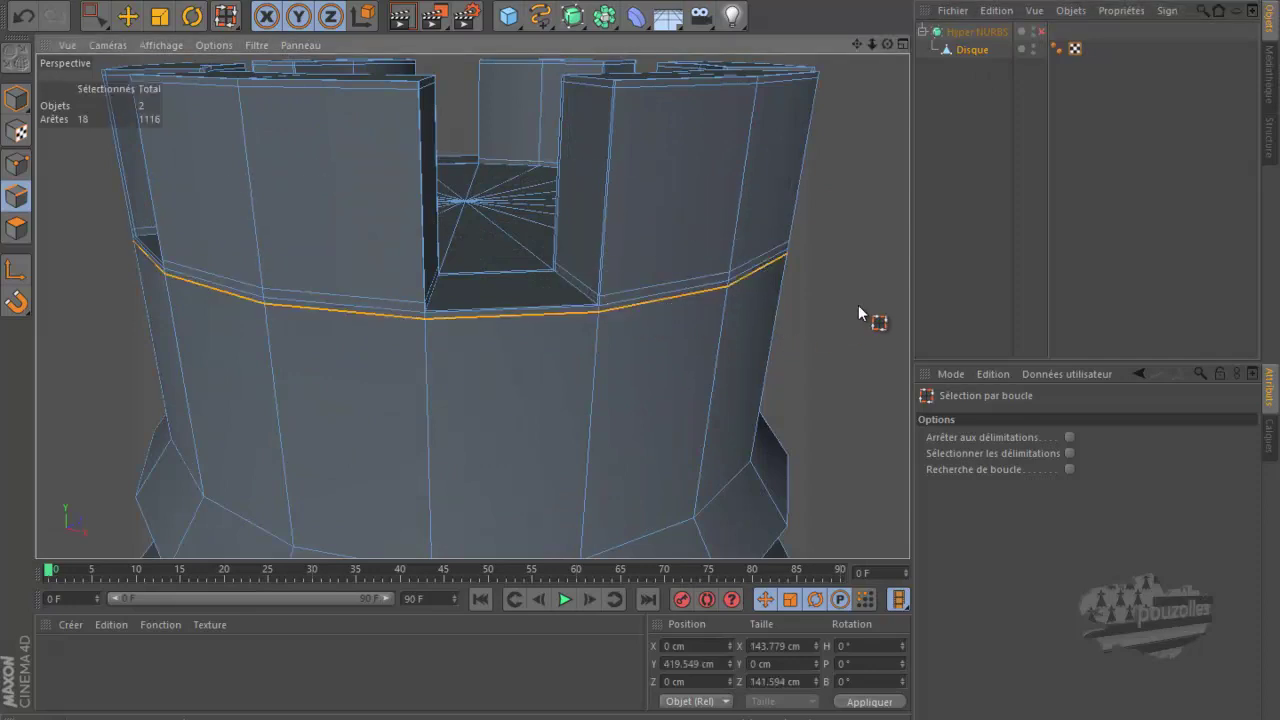
Dissolve the selected loop, preview it with smoothing, then switch smoothing off and zoom in.
right_click(851, 218)
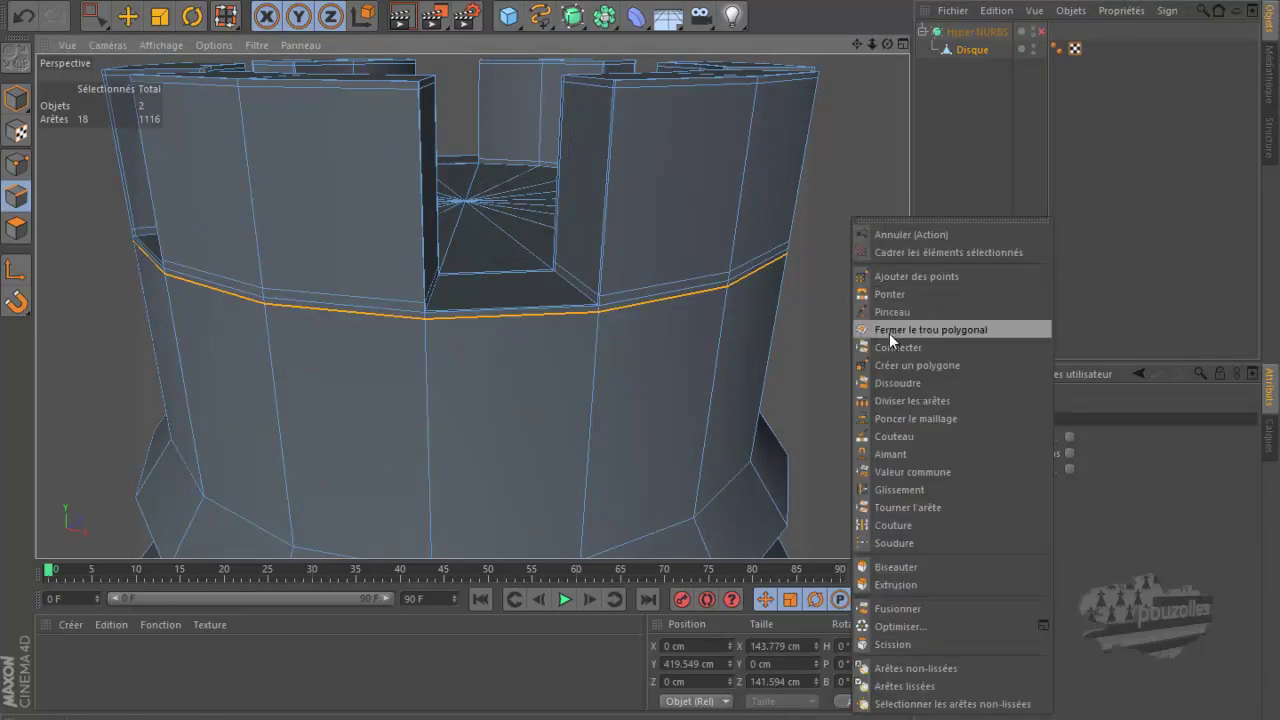
click(890, 381)
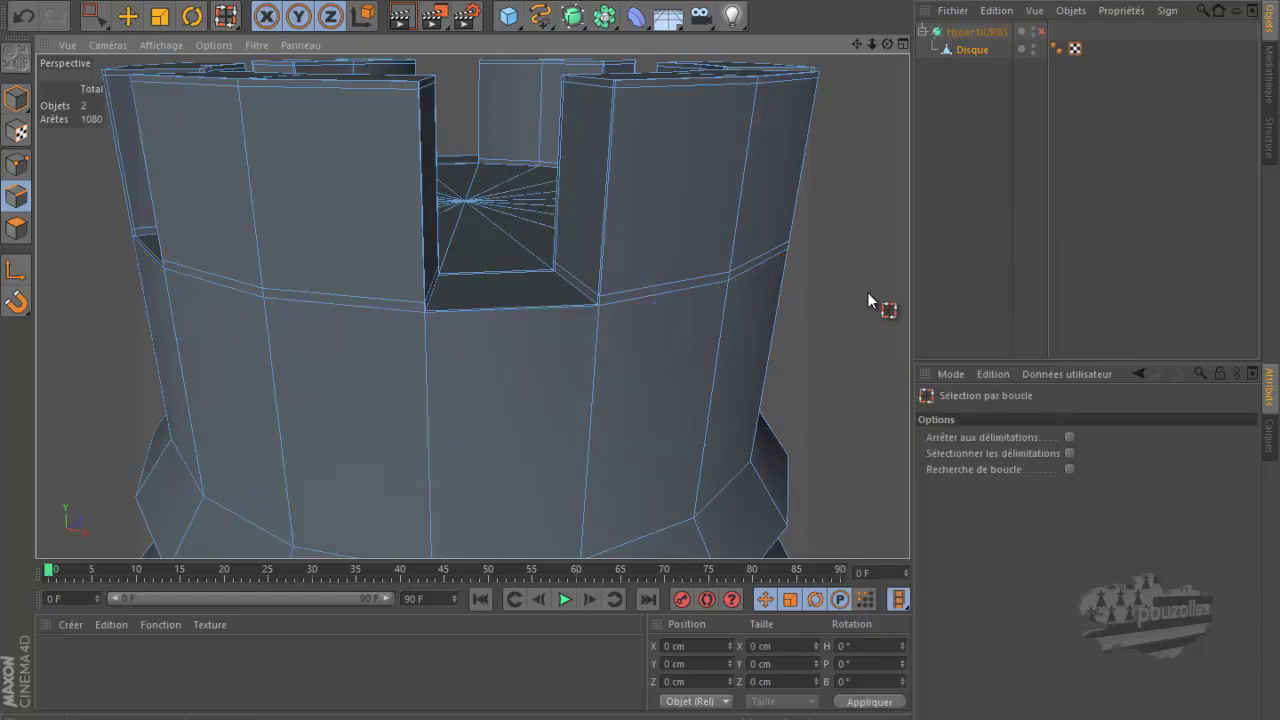
click(1041, 31)
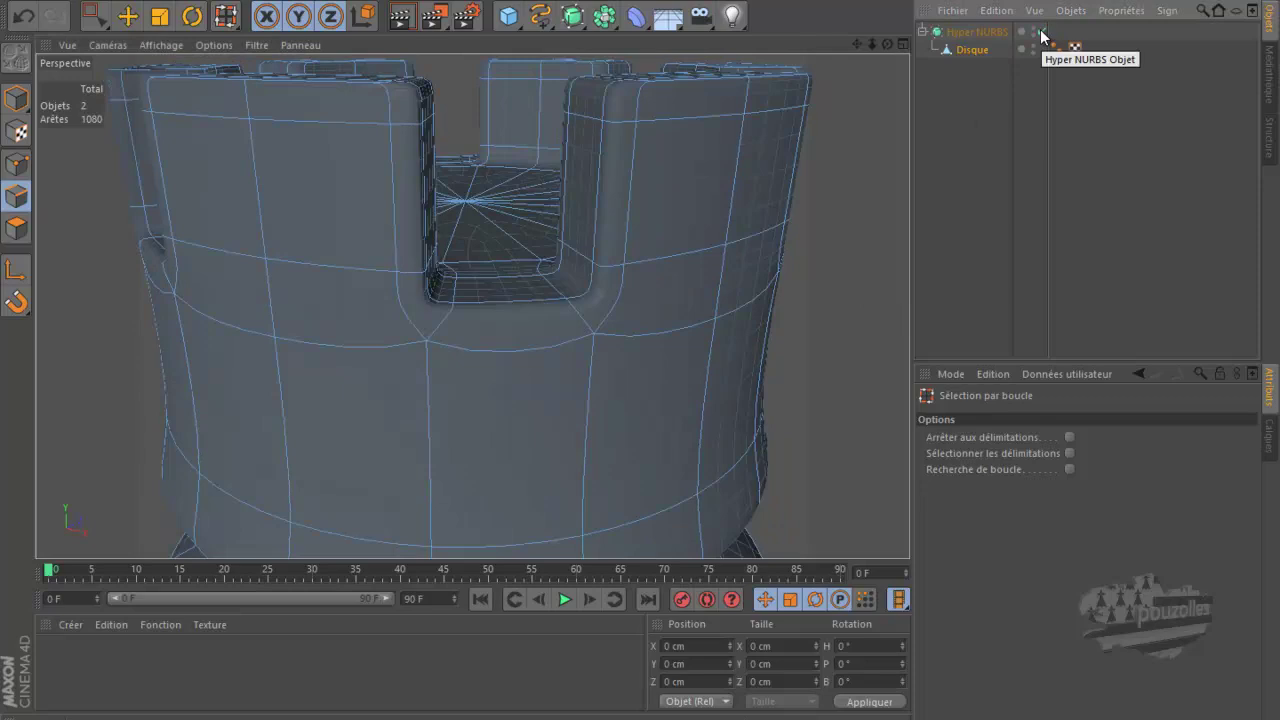
click(1041, 31)
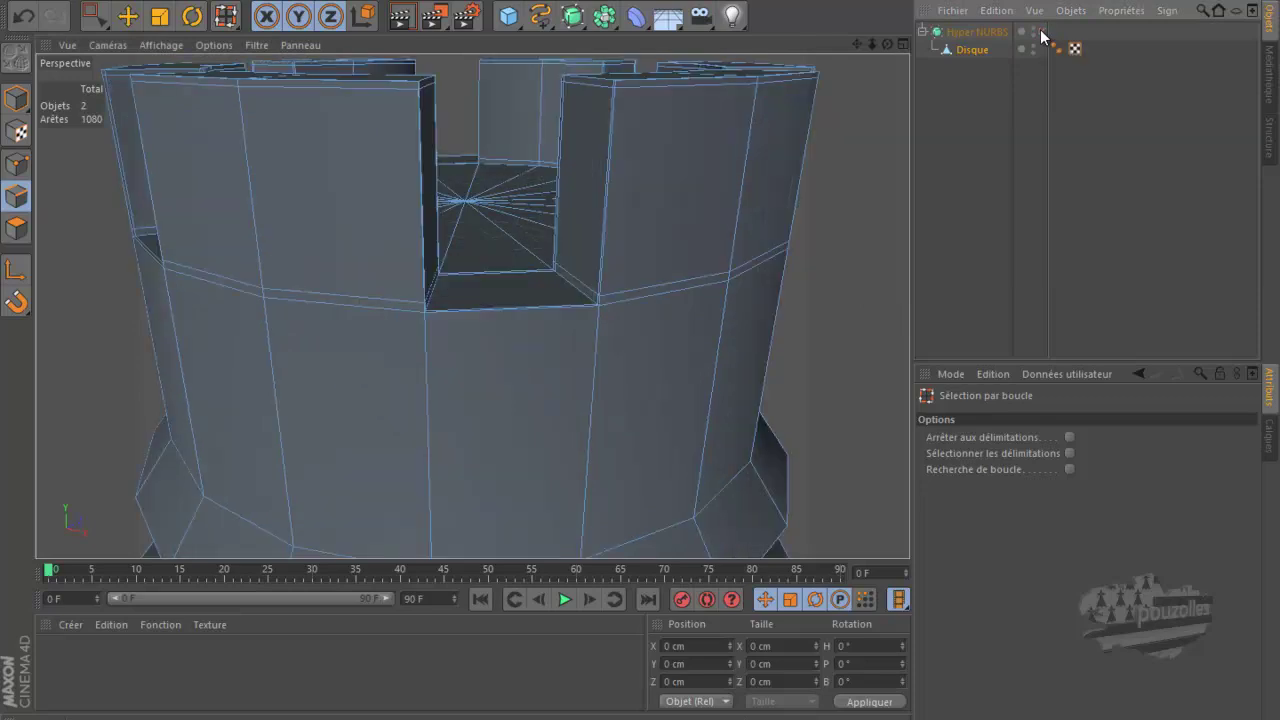
scroll(571, 284, up, 3)
scroll(571, 284, up, 2)
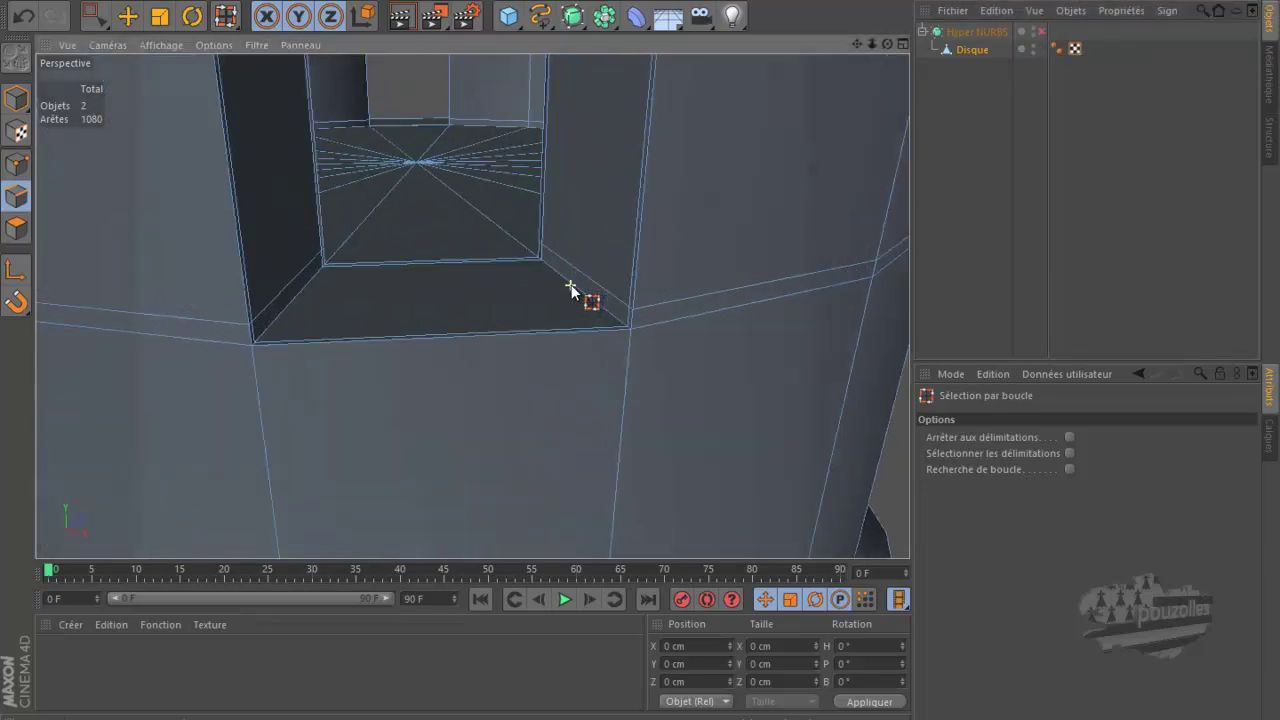
scroll(571, 284, up, 1)
scroll(571, 284, up, 1)
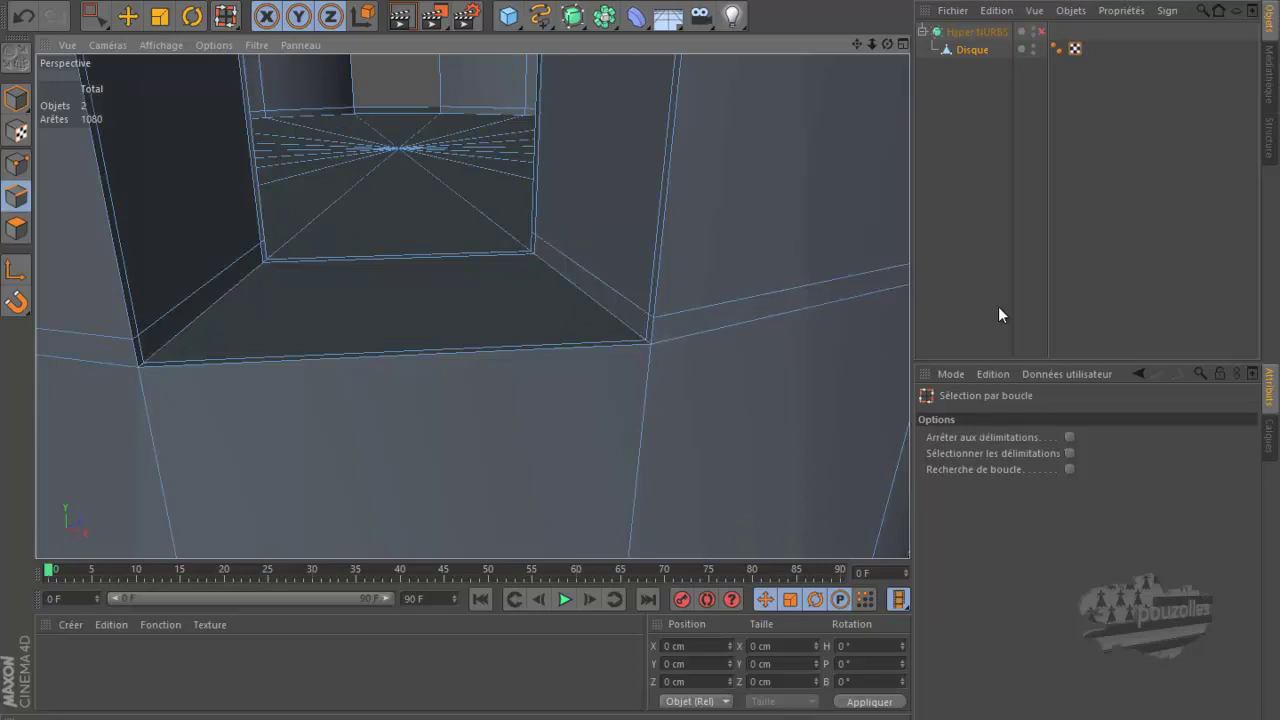
Slice Disque with the Knife in Plan mode at the crenel floor level.
click(971, 51)
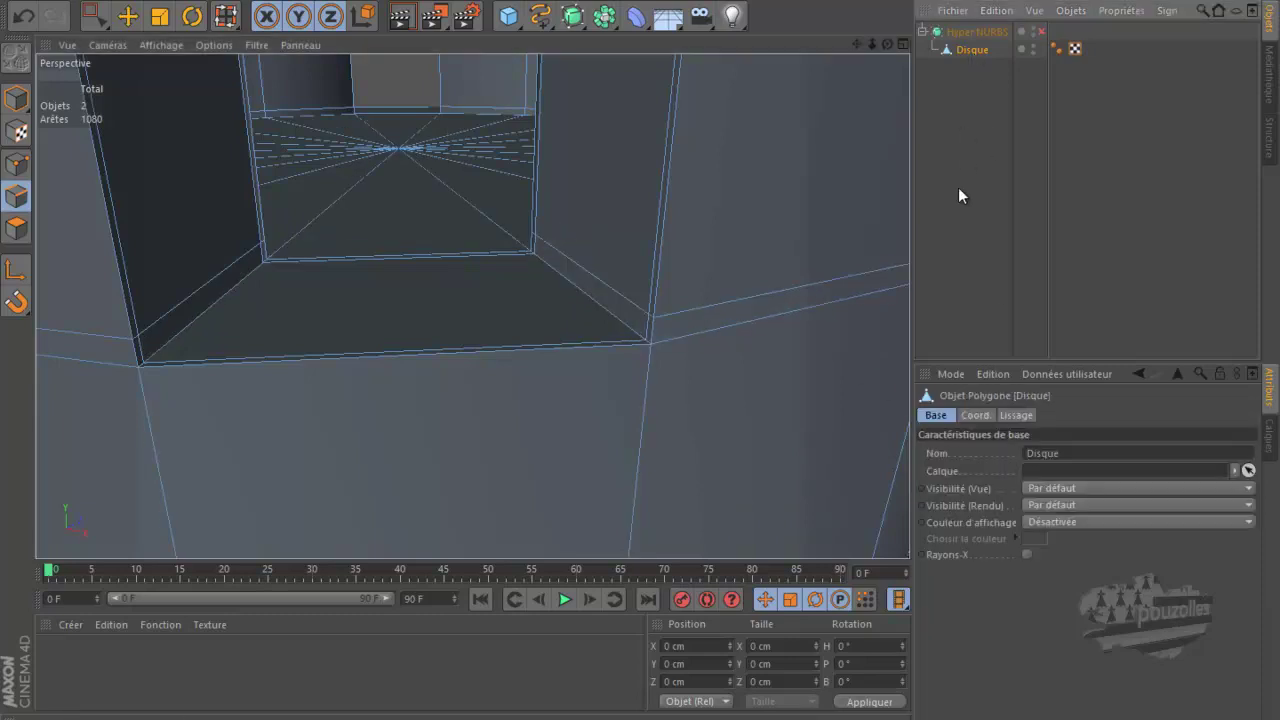
key(k)
click(995, 452)
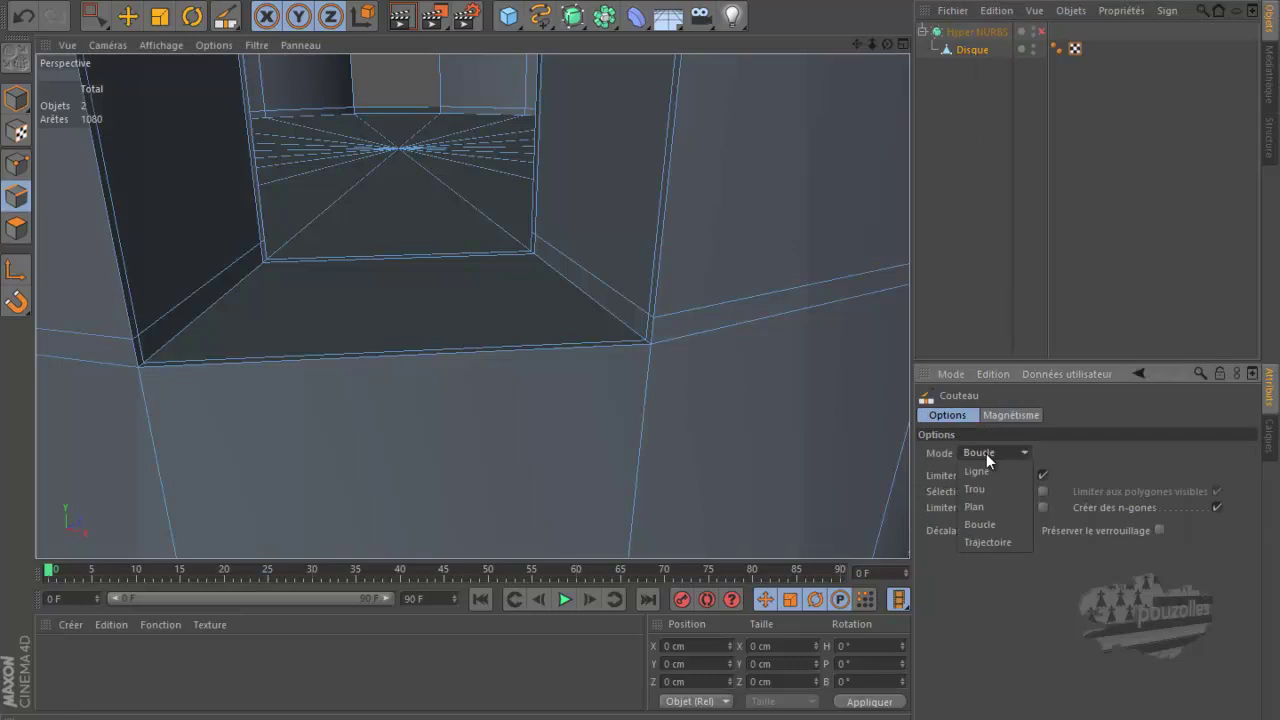
click(978, 509)
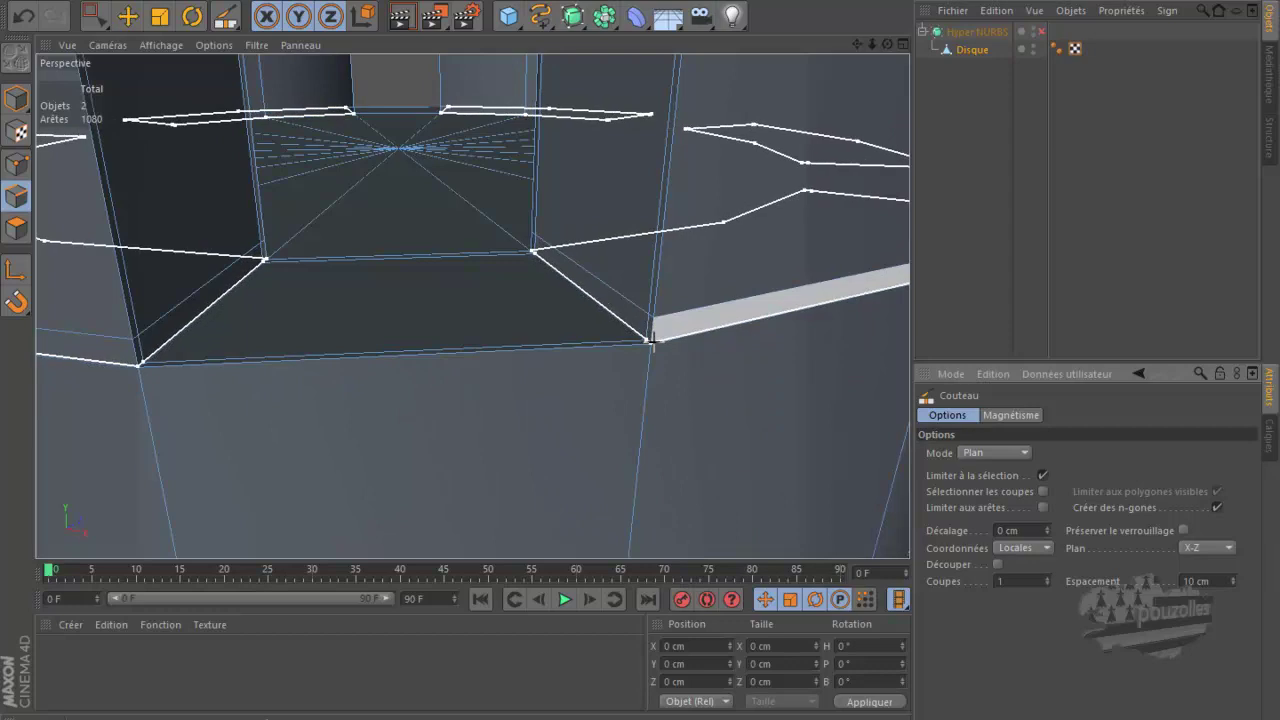
click(654, 322)
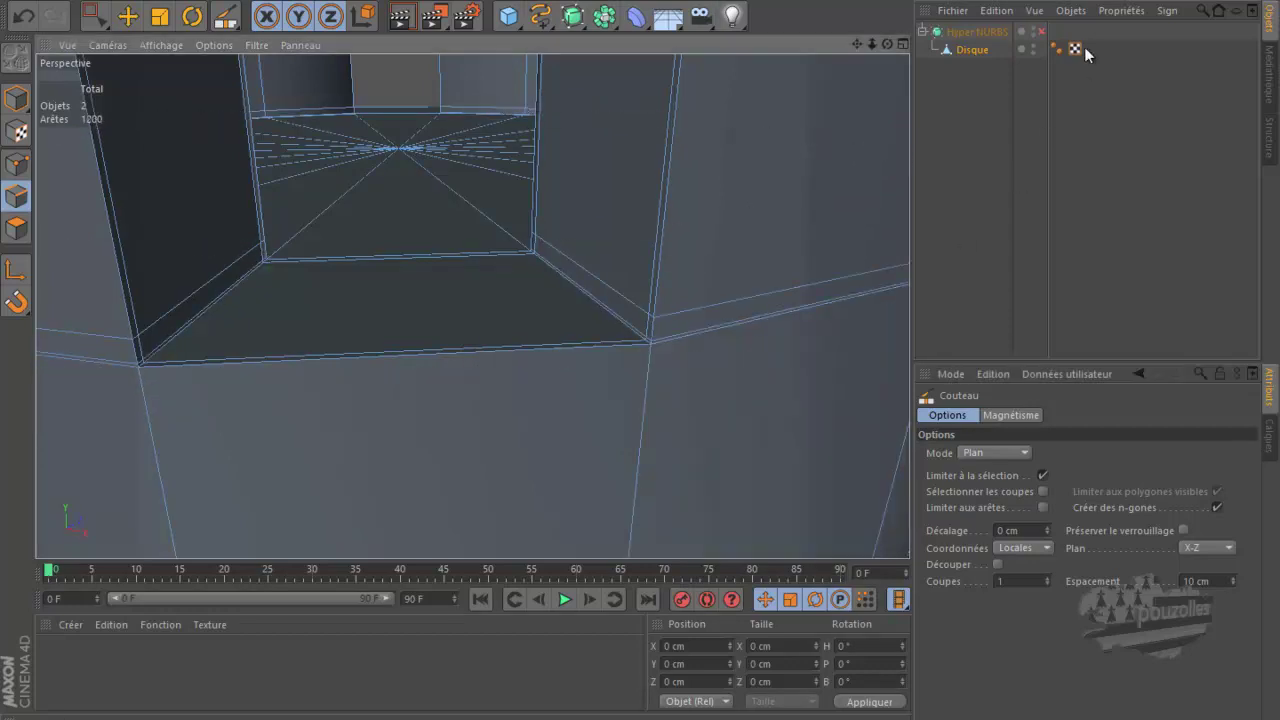
Re-enable Hyper NURBS and render the smoothed tower, then reselect Disque.
click(1041, 32)
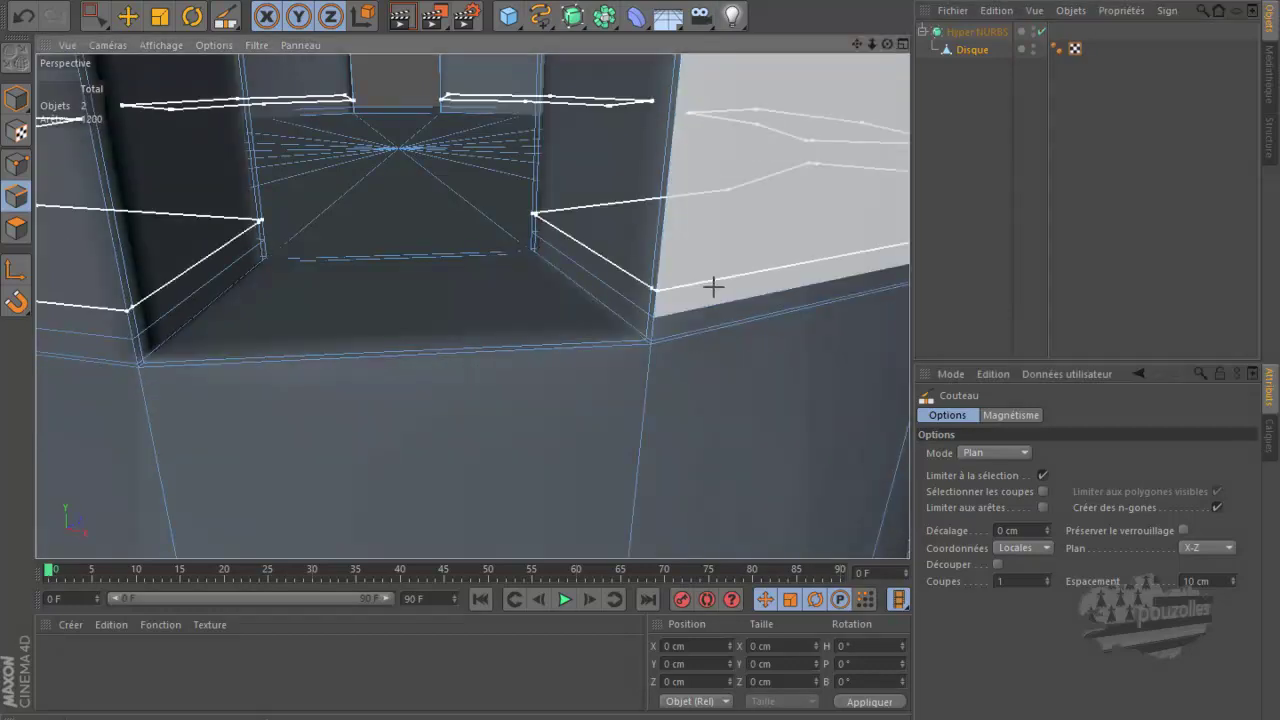
scroll(711, 290, down, 3)
scroll(709, 289, down, 3)
scroll(709, 289, down, 3)
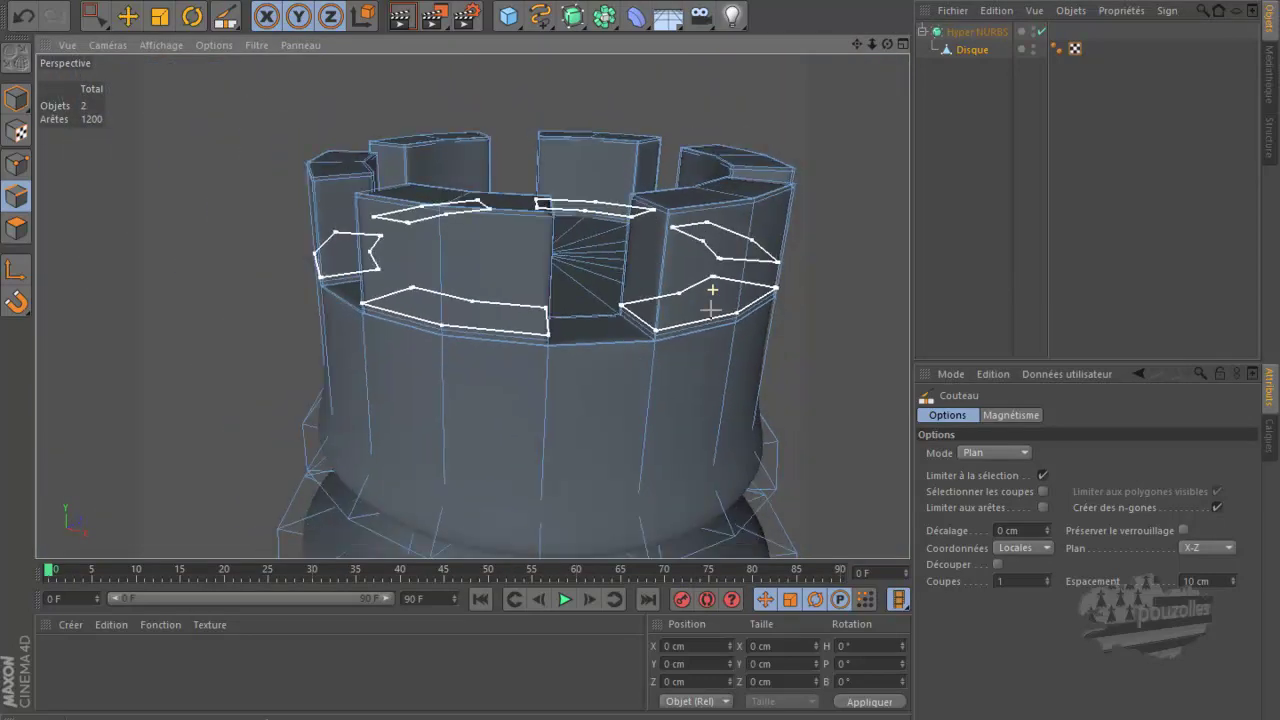
click(399, 17)
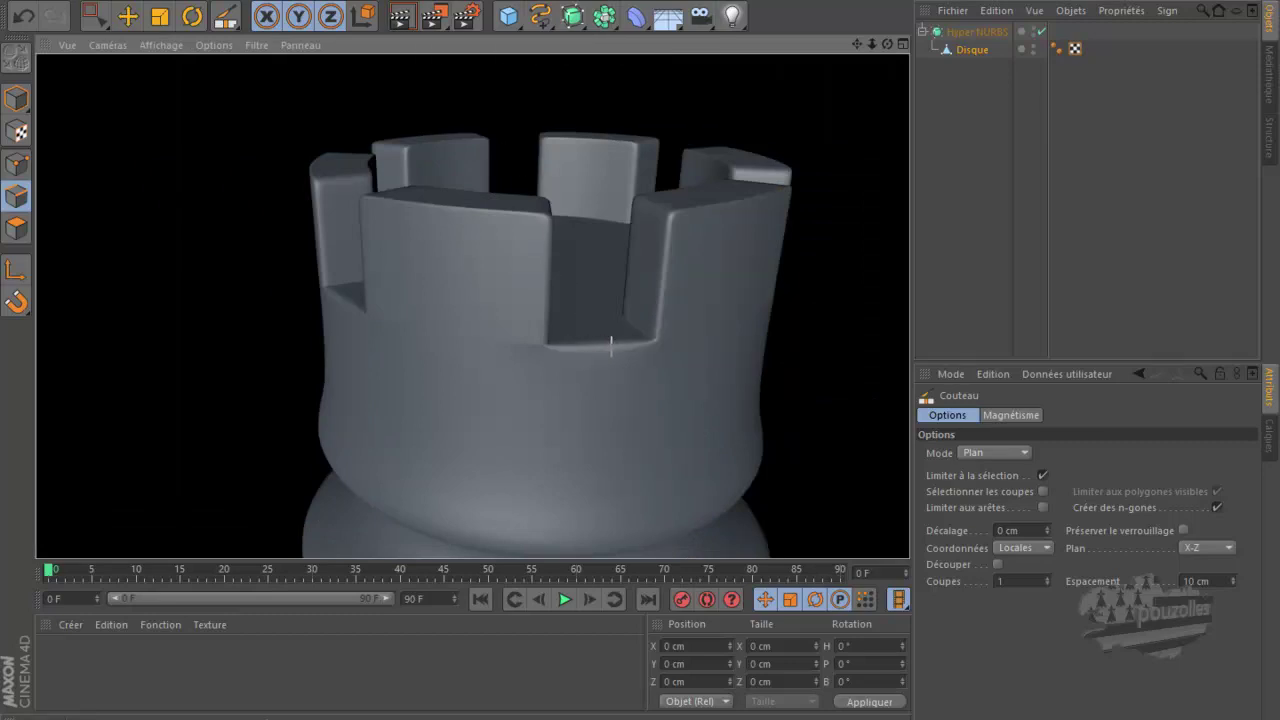
click(970, 49)
Zoom in and try a lower plane cut on the tower, then undo it with Ctrl+Z.
scroll(750, 220, up, 2)
scroll(685, 274, up, 2)
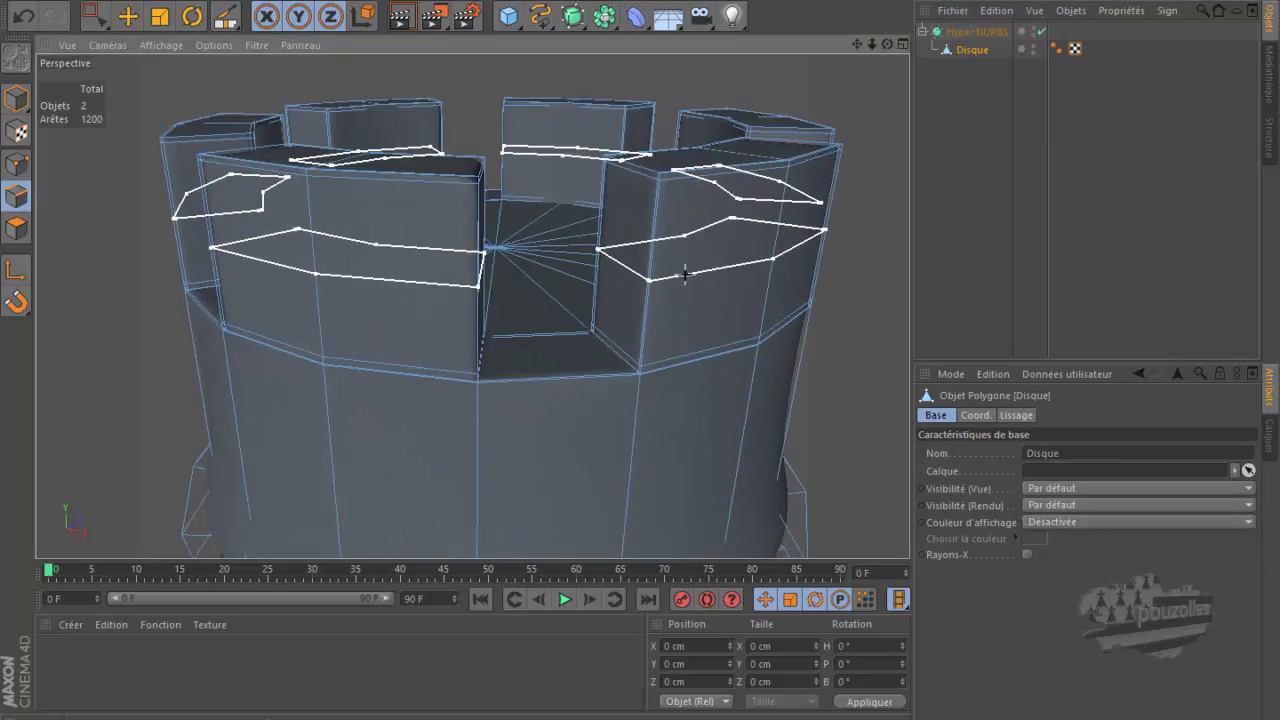
scroll(685, 274, up, 1)
scroll(685, 274, up, 1)
scroll(685, 274, up, 1)
scroll(685, 274, up, 1)
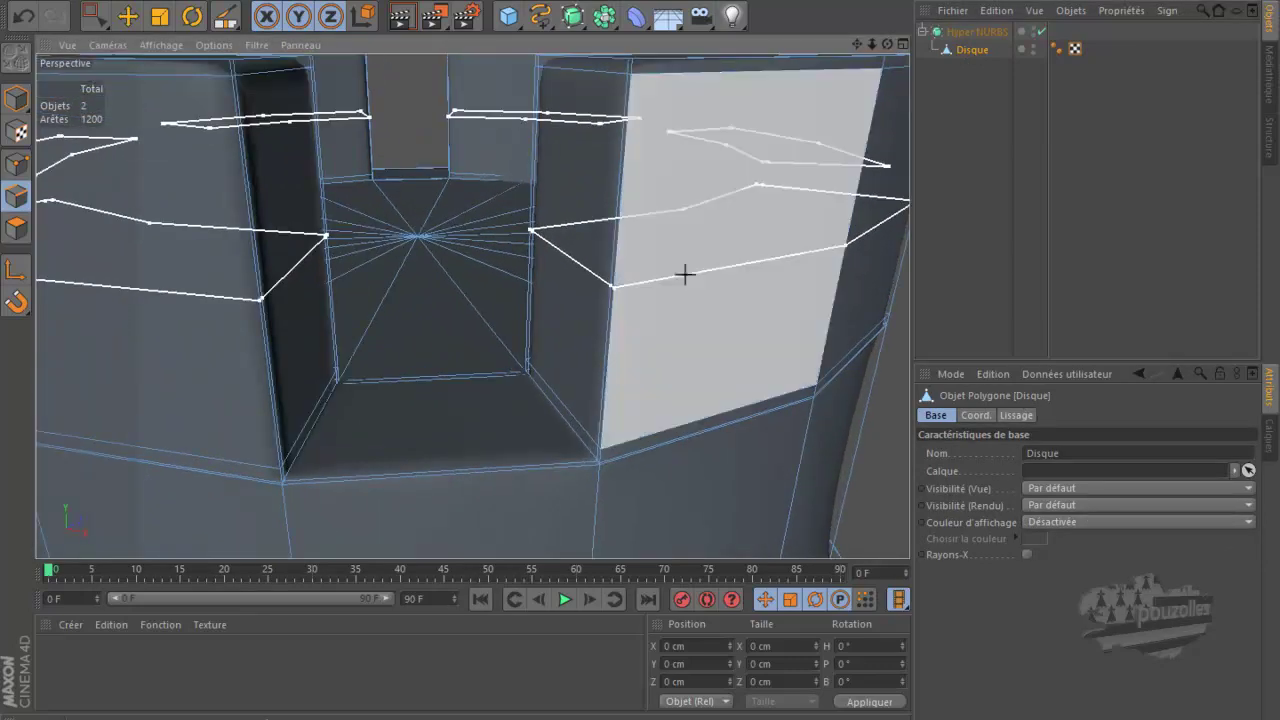
drag(685, 274, 361, 395)
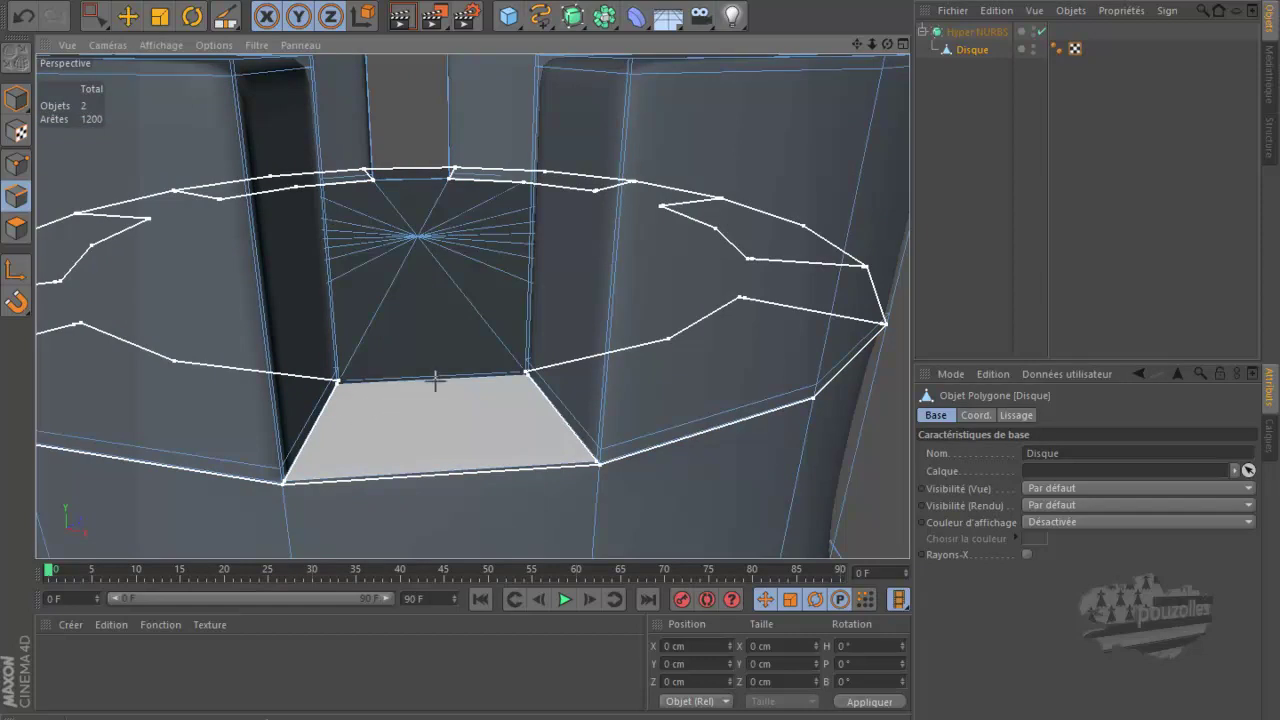
key(ctrl+z)
key(ctrl+z)
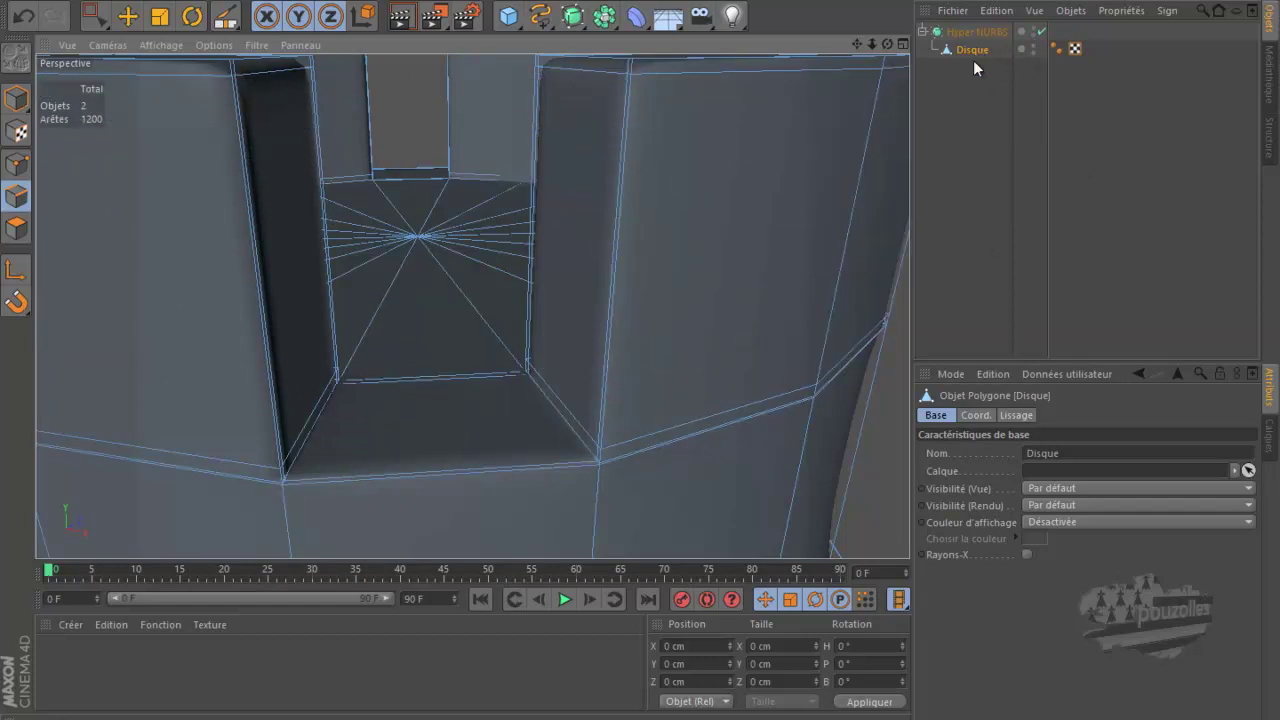
Set the Knife back to Boucle mode and add a loop cut beneath the notch.
key(k)
click(1016, 452)
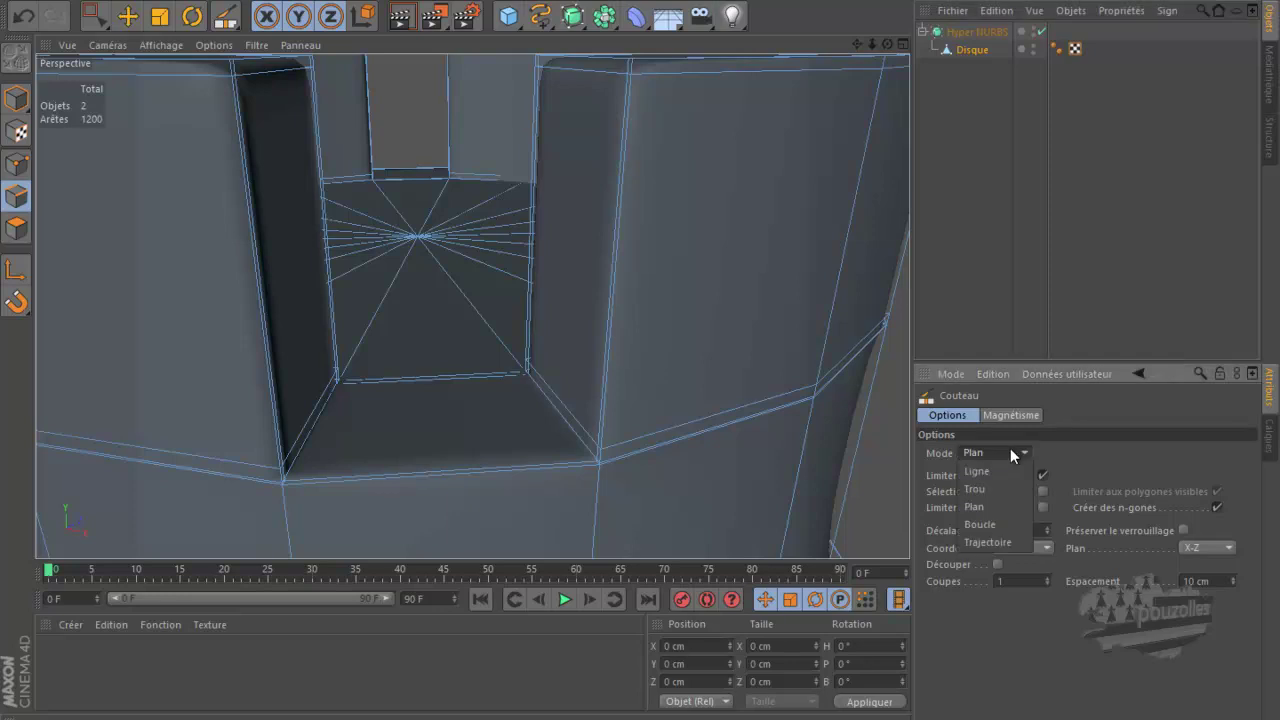
click(993, 524)
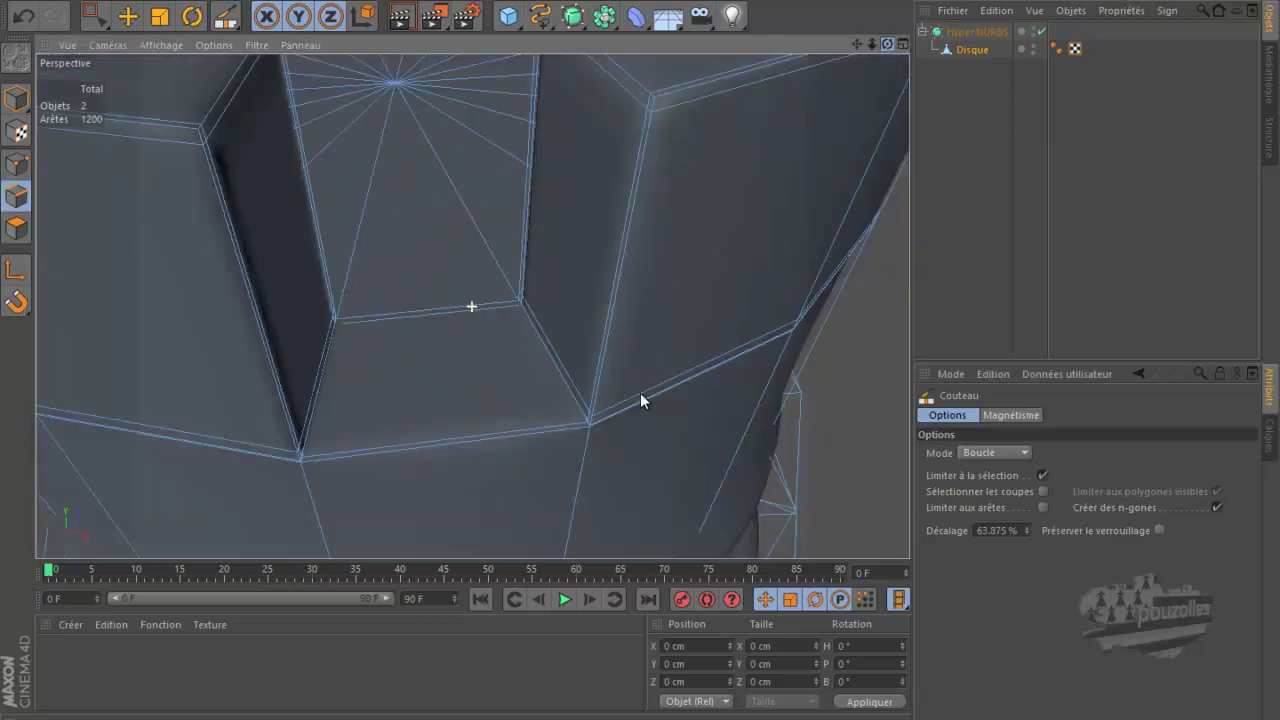
alt+drag(640, 393, 640, 345)
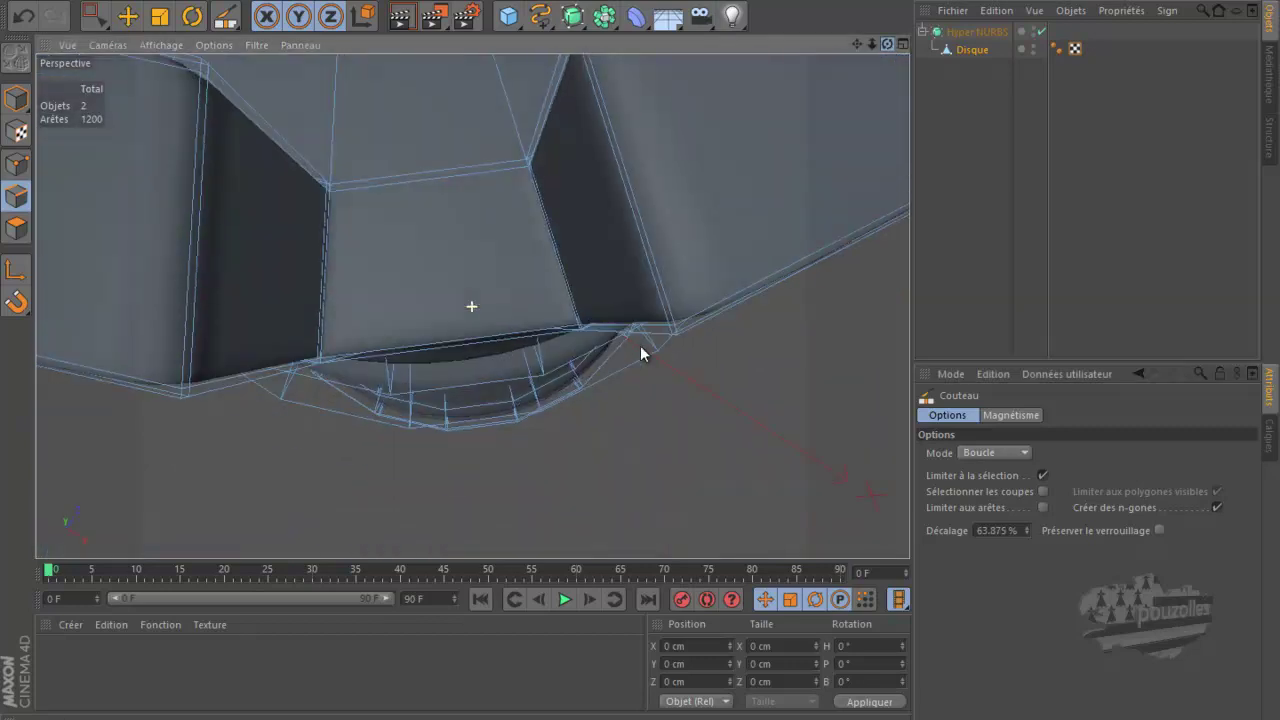
click(621, 146)
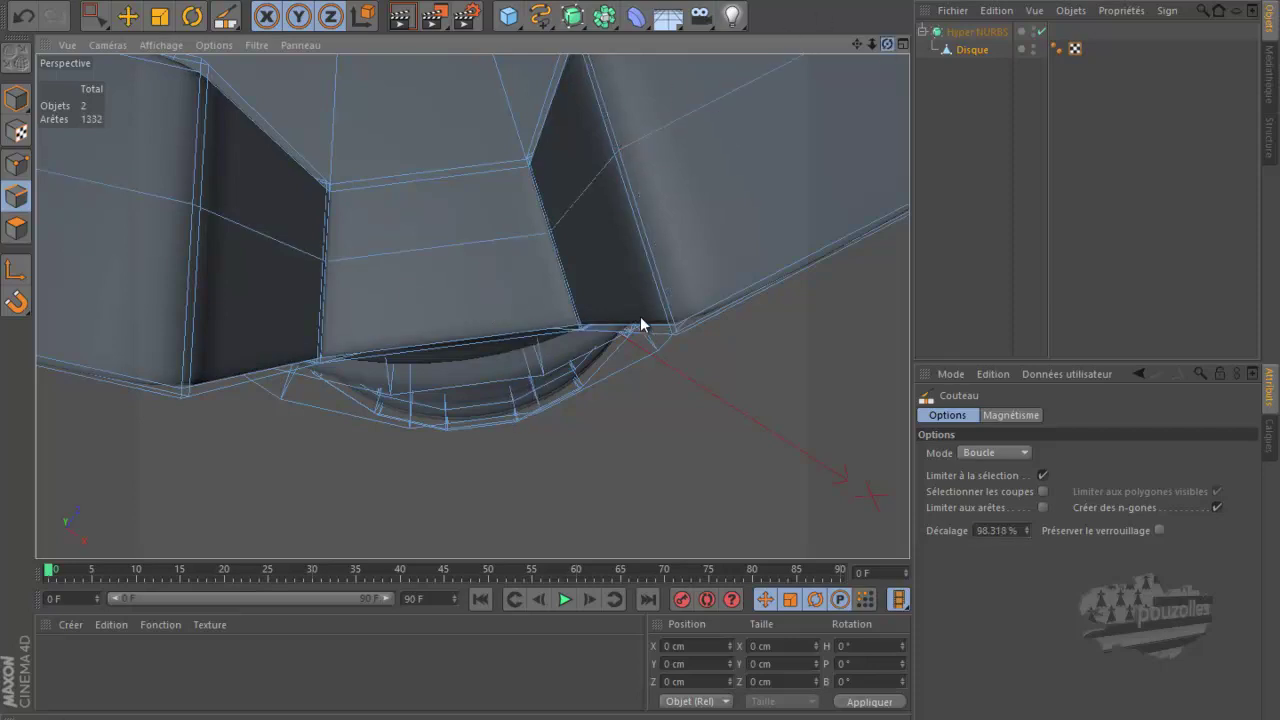
Render the view to check the tighter edges around the notch.
alt+drag(641, 324, 640, 345)
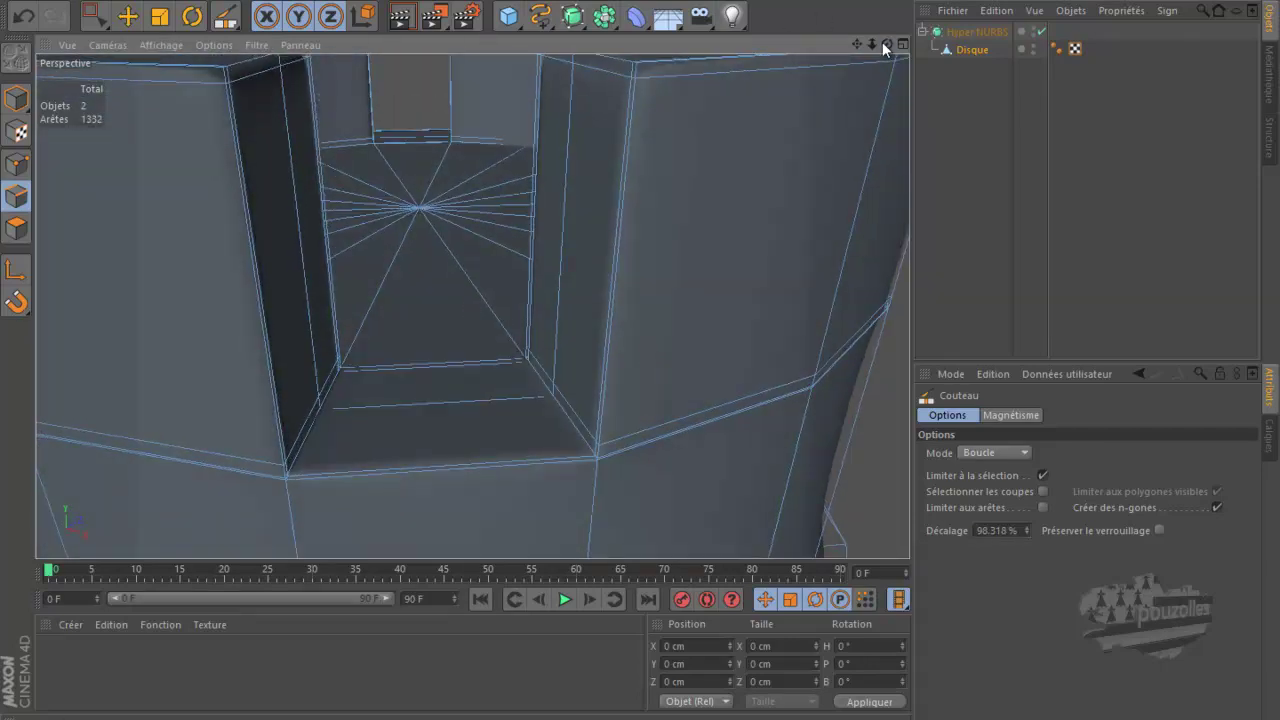
click(400, 16)
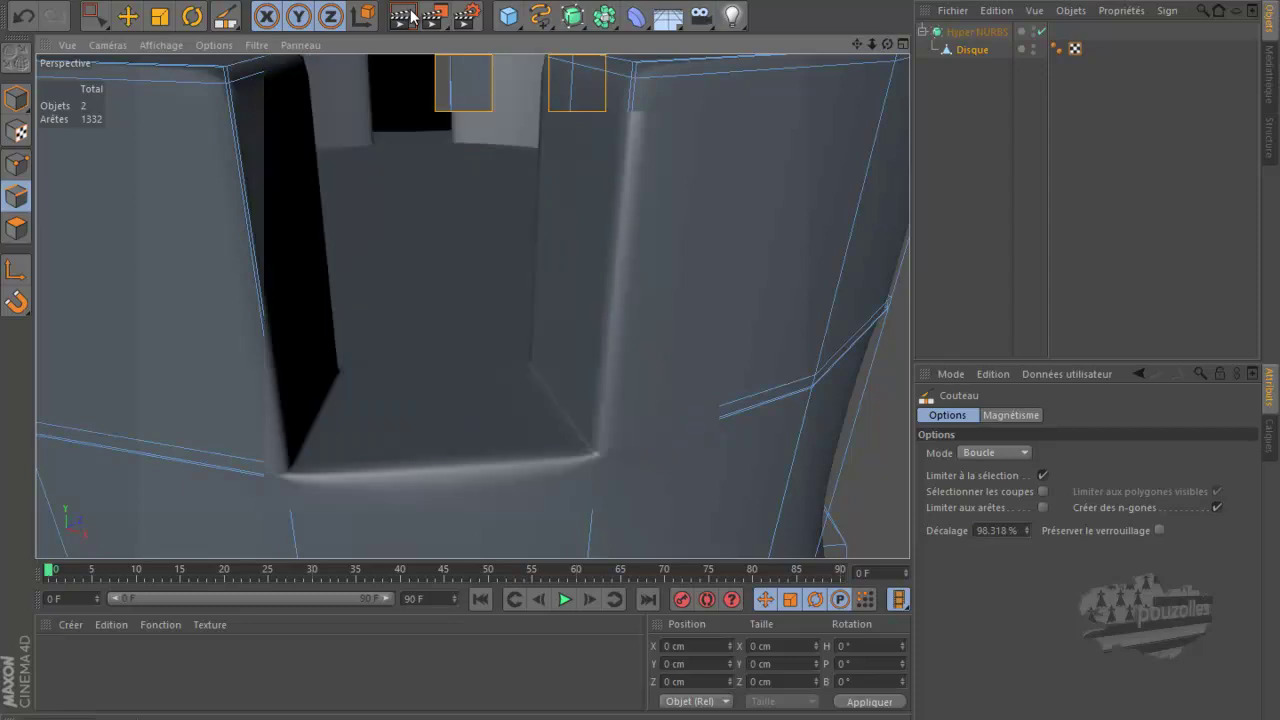
scroll(500, 249, down, 5)
scroll(500, 249, down, 2)
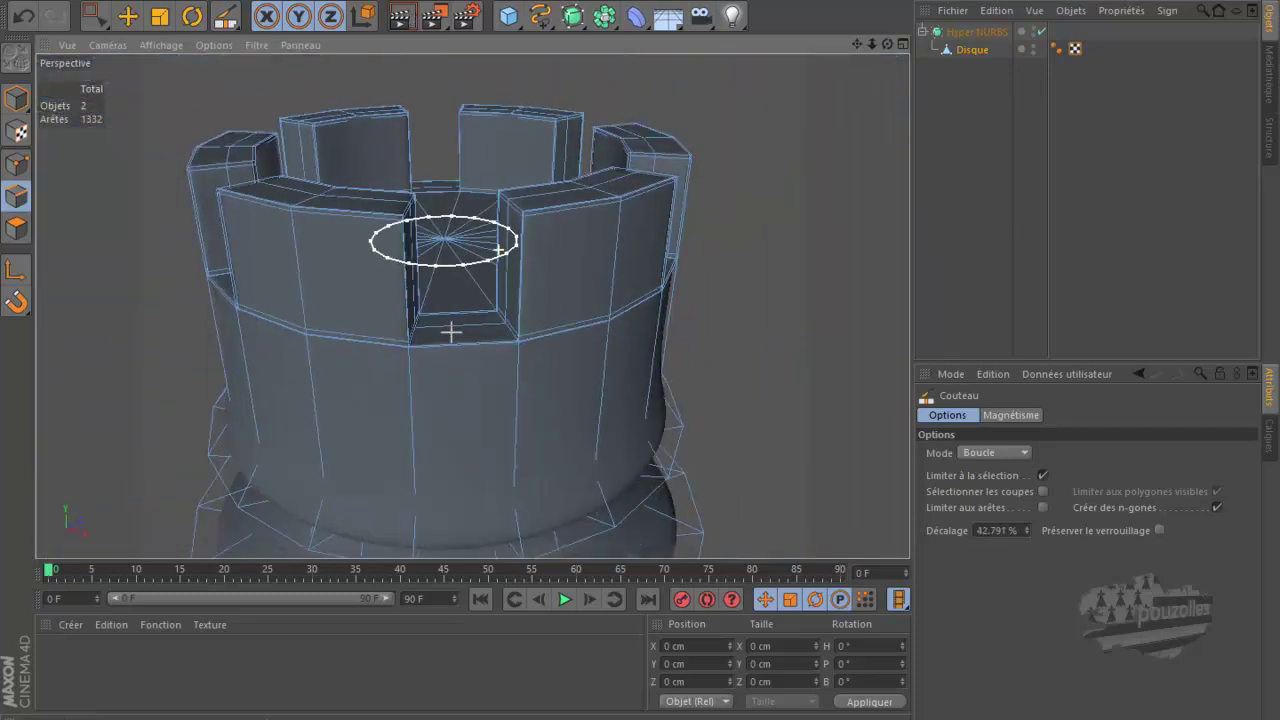
scroll(498, 248, down, 2)
scroll(498, 249, down, 3)
scroll(498, 249, down, 2)
scroll(498, 249, down, 2)
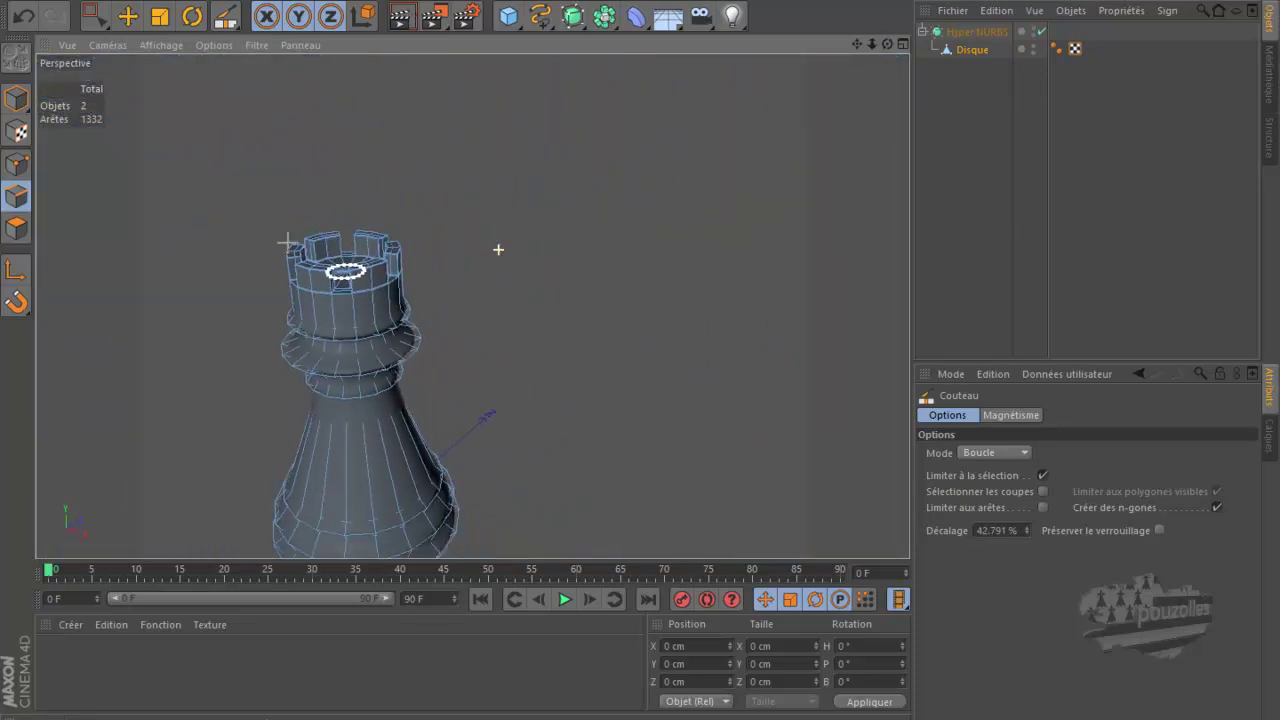
scroll(498, 249, down, 2)
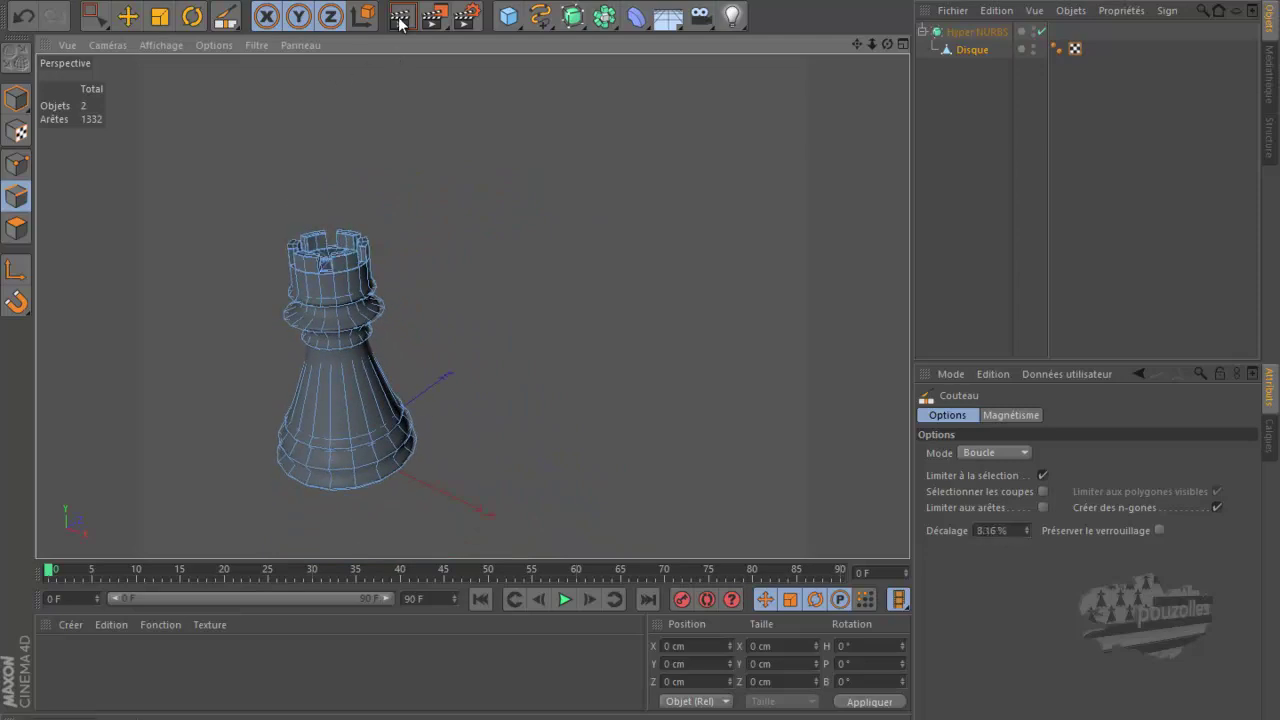
click(400, 18)
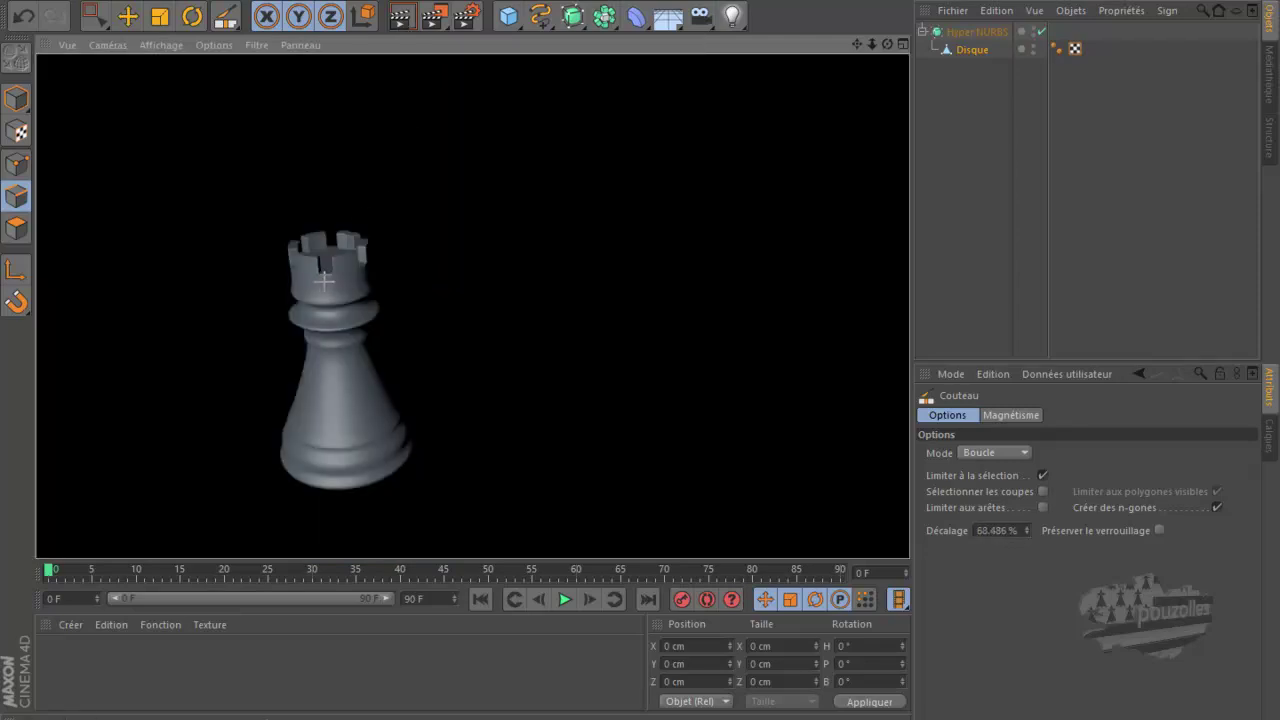
Zoom back in and undo the loop cut beneath the notch.
scroll(324, 282, up, 1)
scroll(320, 281, up, 1)
scroll(318, 280, up, 1)
scroll(318, 280, up, 2)
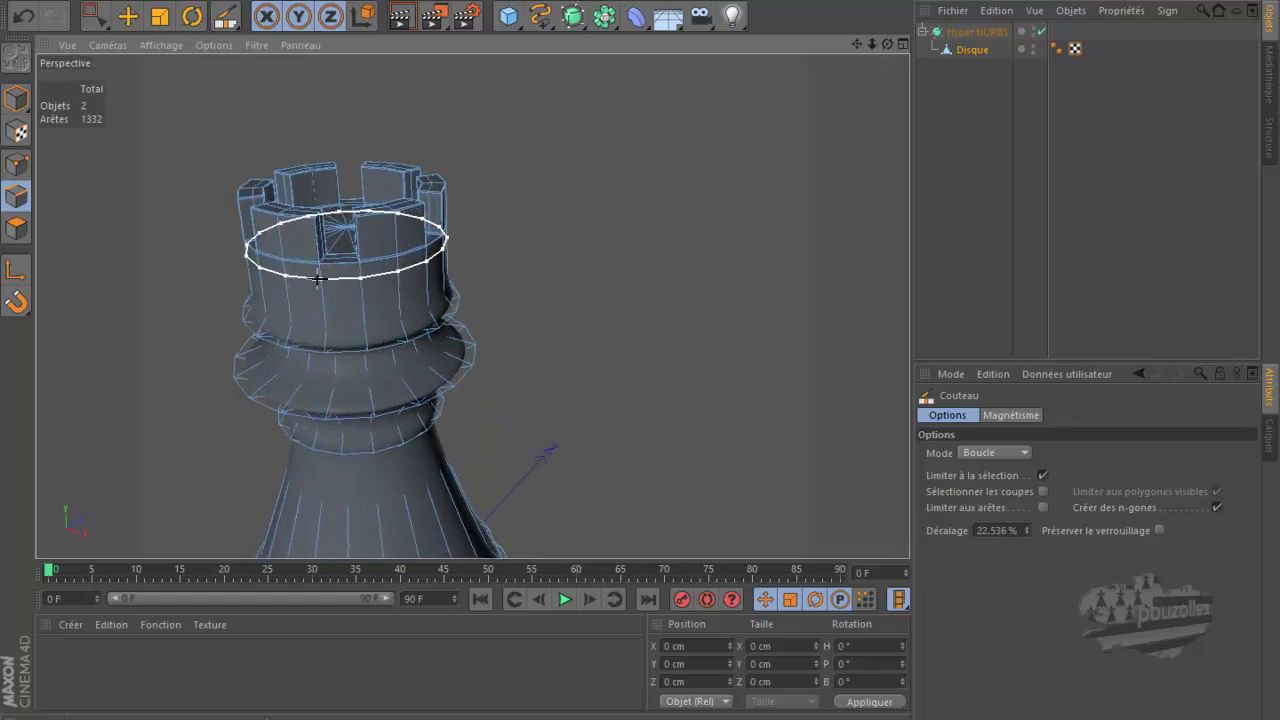
scroll(318, 279, up, 1)
scroll(318, 279, up, 1)
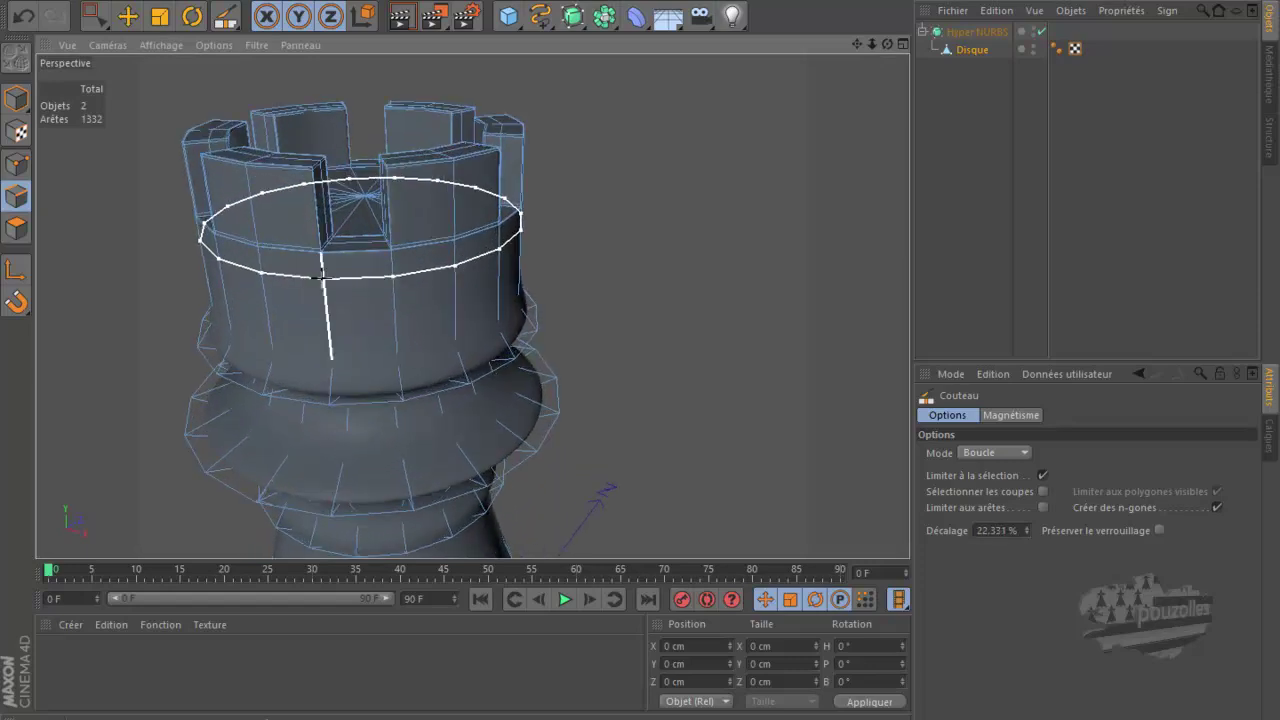
scroll(318, 279, up, 2)
scroll(341, 267, up, 2)
scroll(375, 230, up, 2)
scroll(385, 195, up, 1)
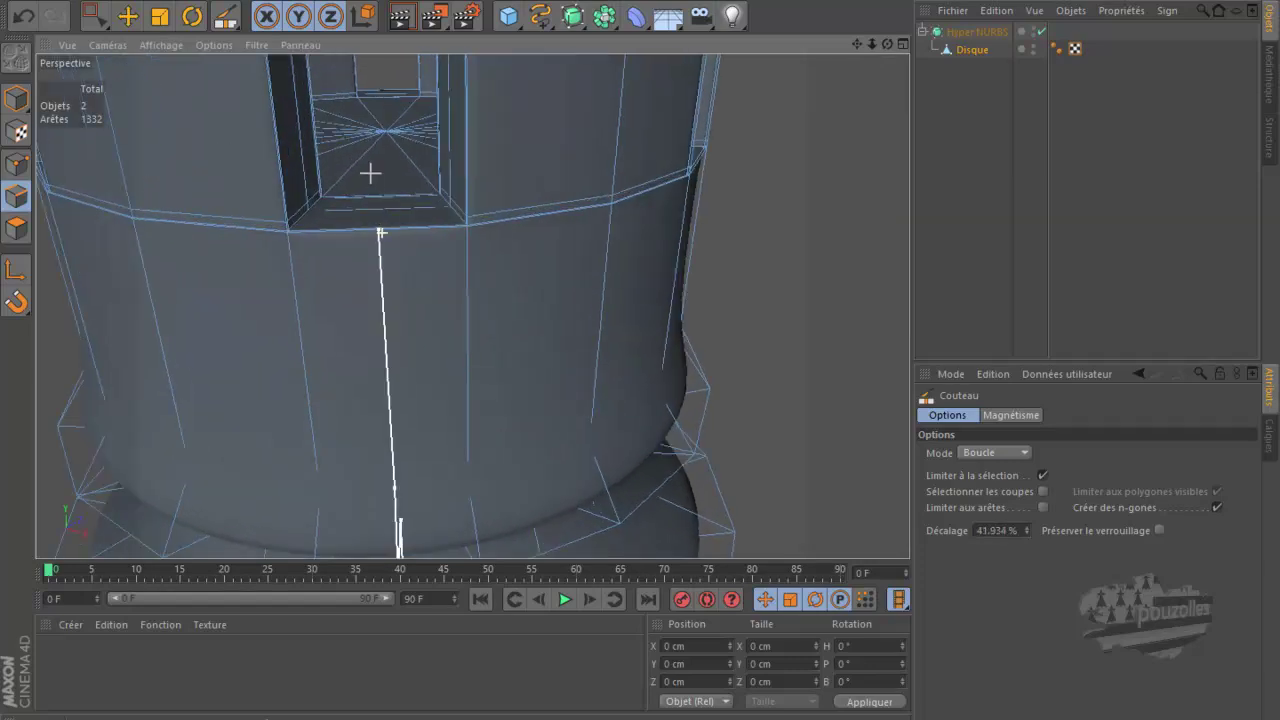
scroll(375, 175, up, 2)
scroll(380, 183, up, 2)
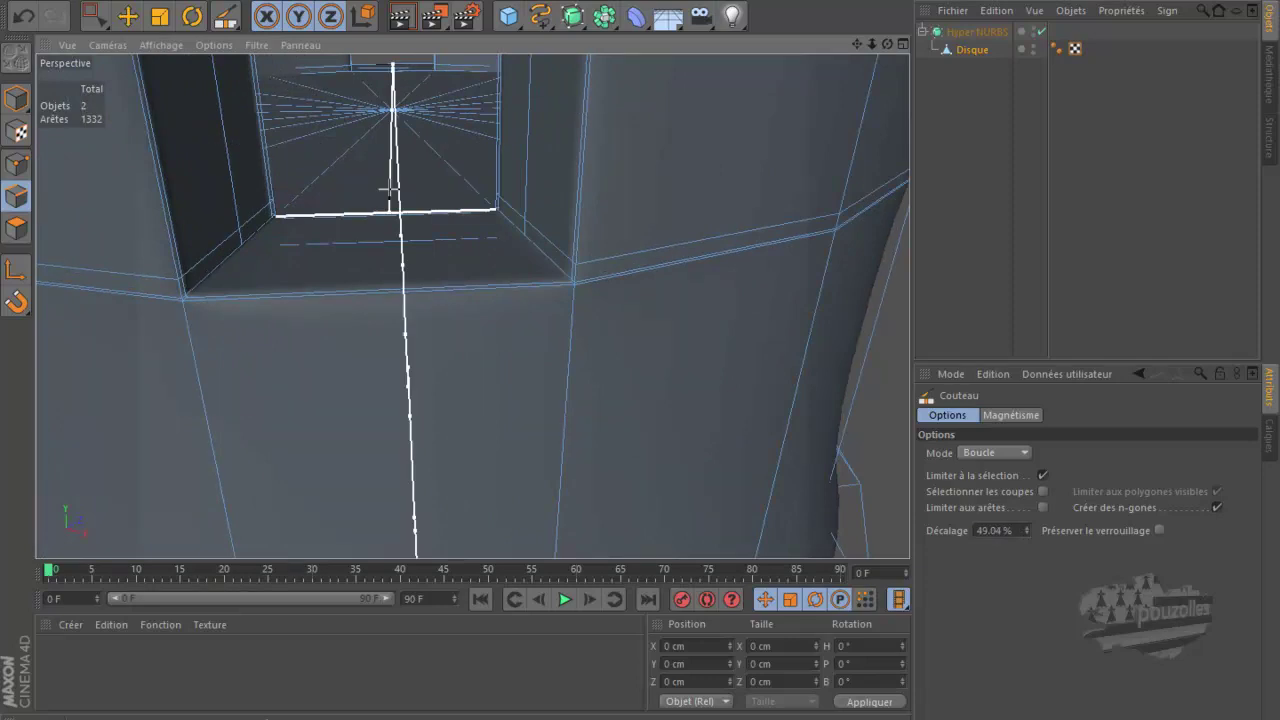
click(24, 18)
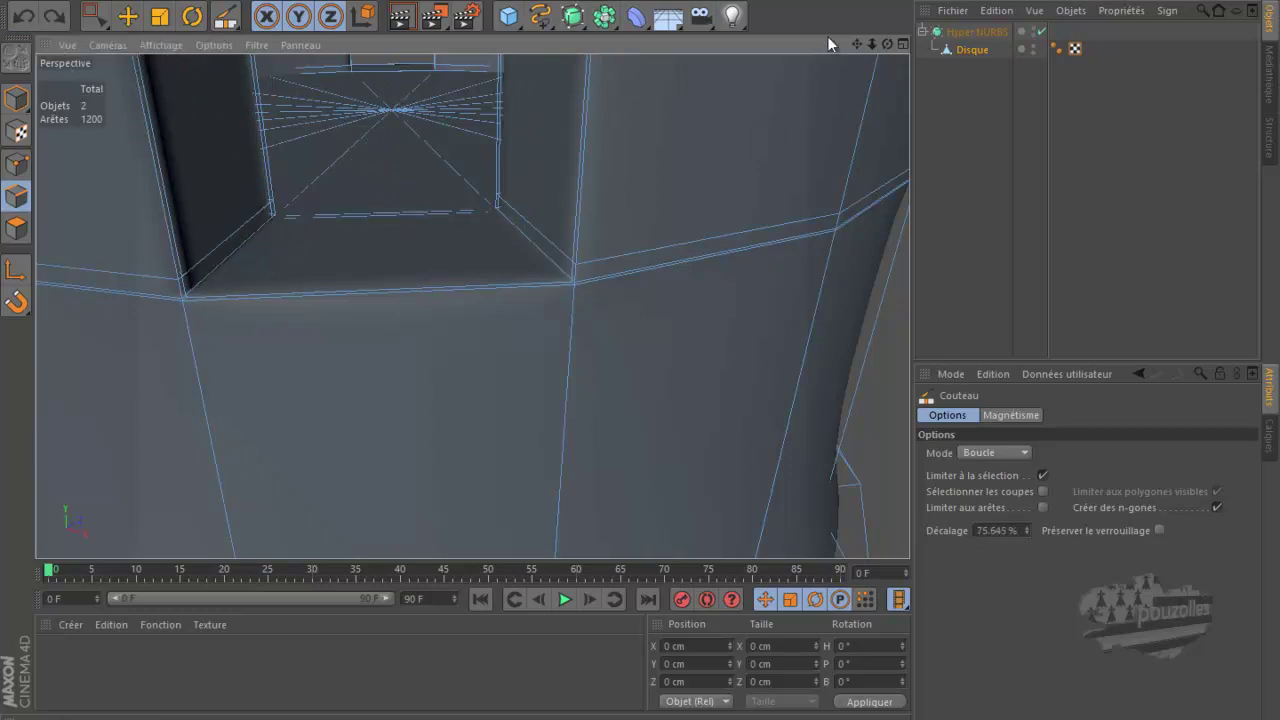
Try a loop cut along the crenel edge, render to check, then undo it.
drag(855, 40, 651, 346)
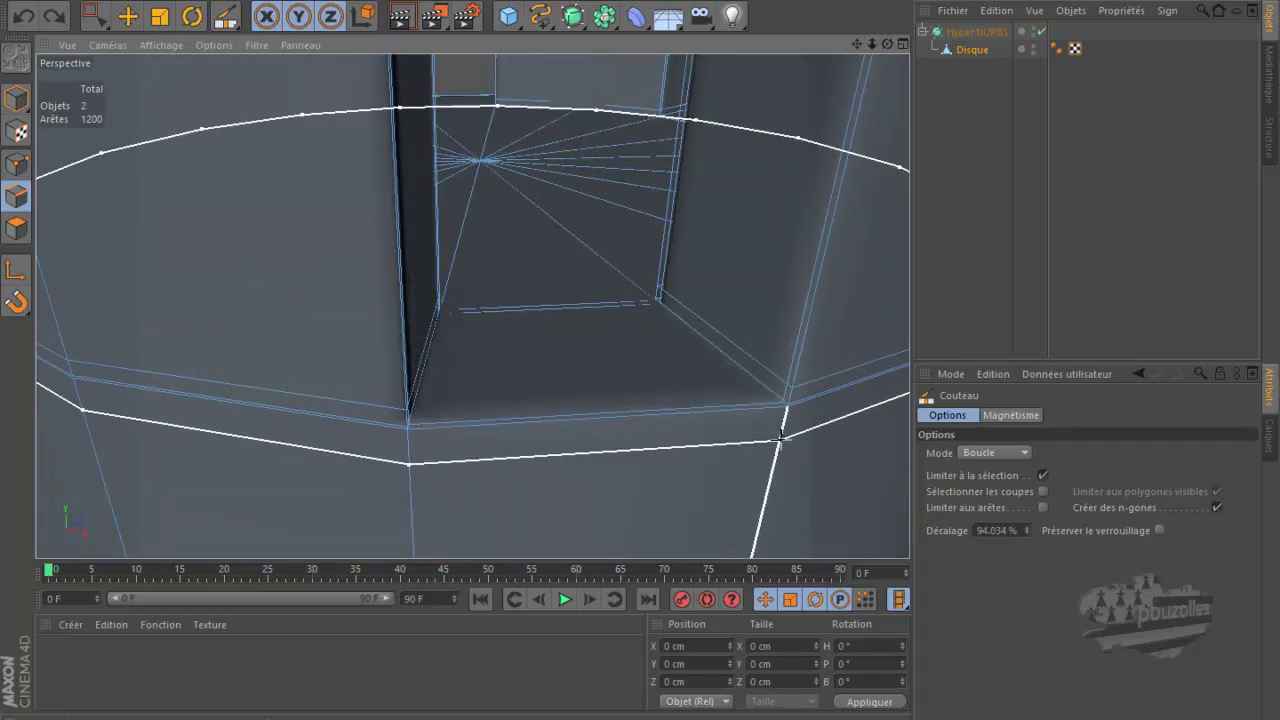
click(776, 467)
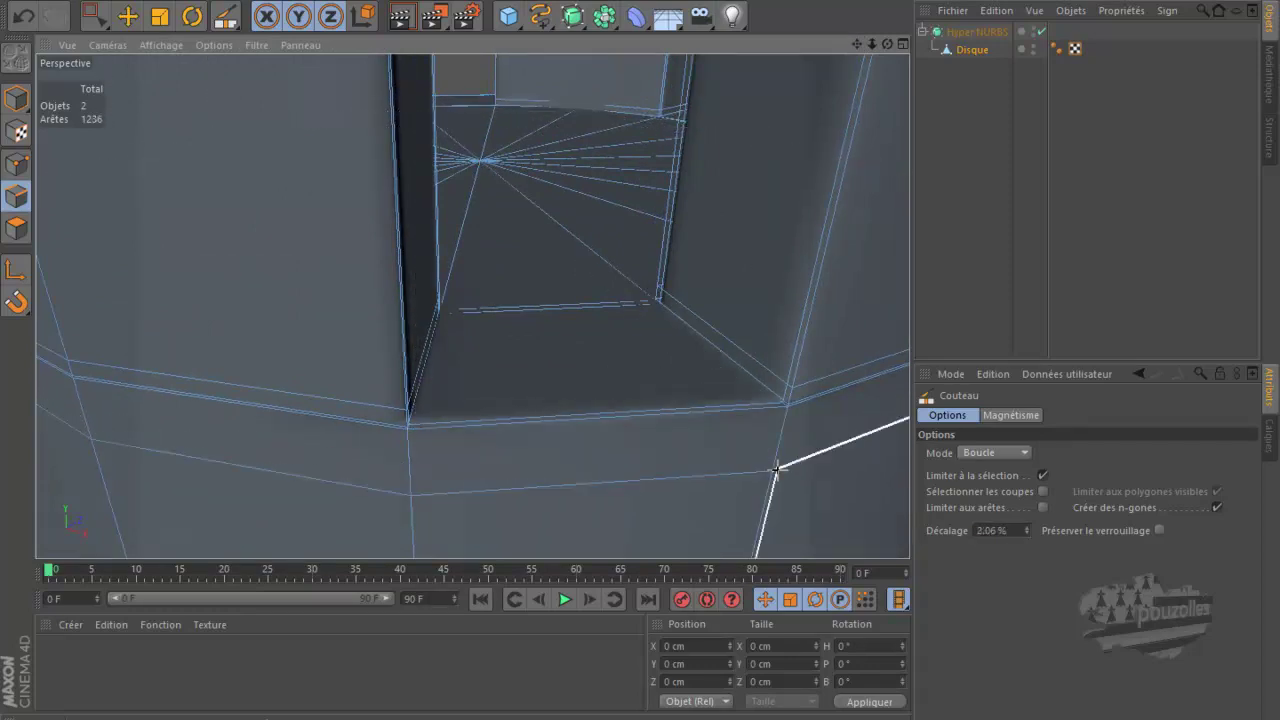
scroll(634, 337, down, 1)
scroll(617, 326, down, 2)
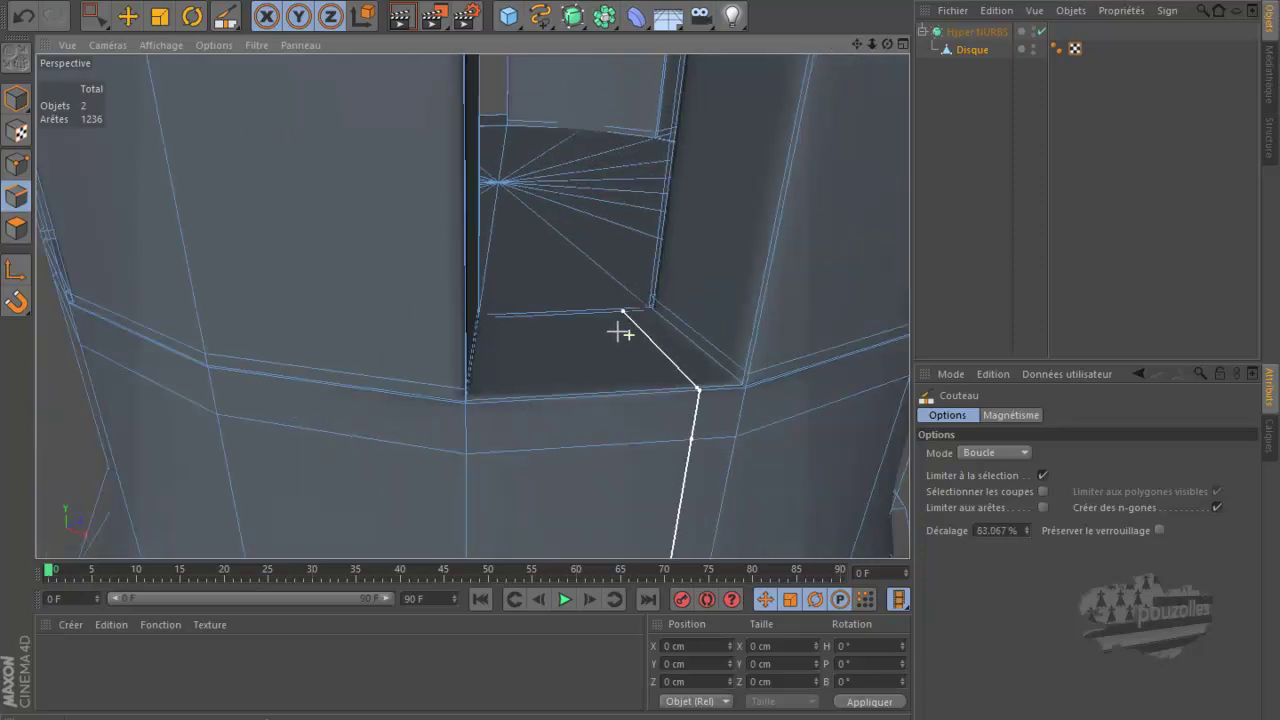
scroll(606, 326, down, 1)
scroll(600, 322, down, 1)
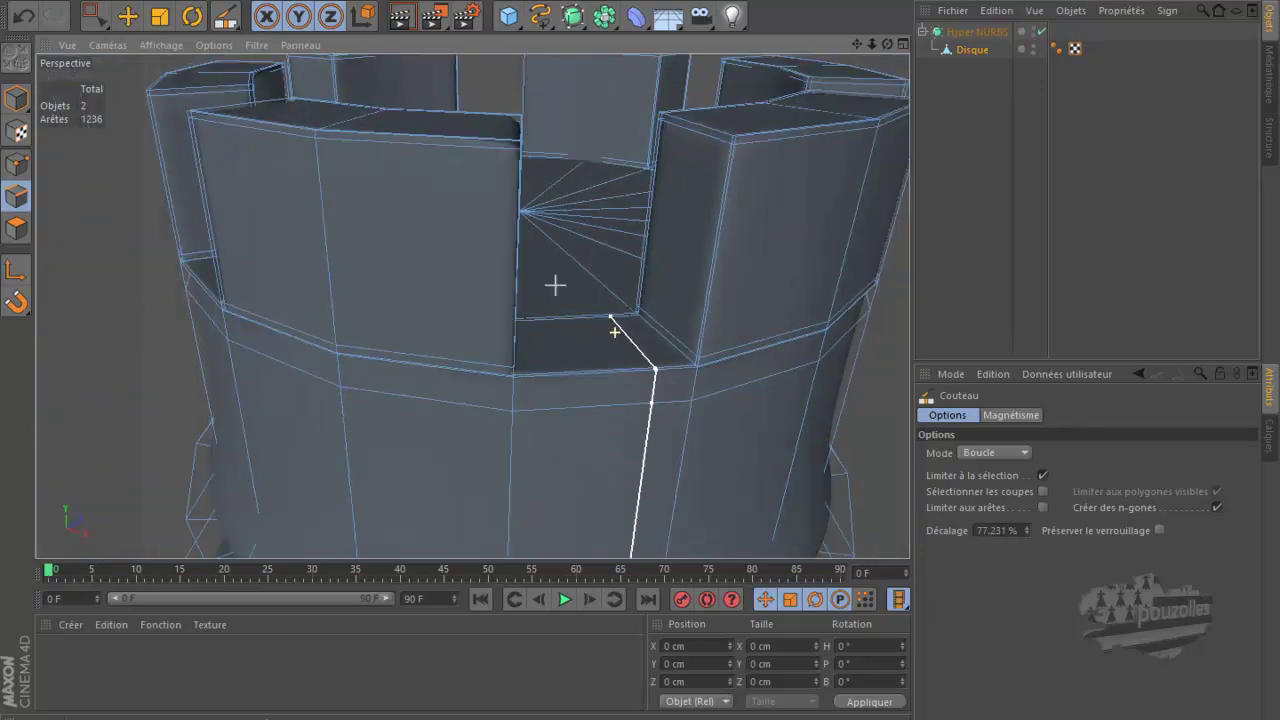
click(403, 15)
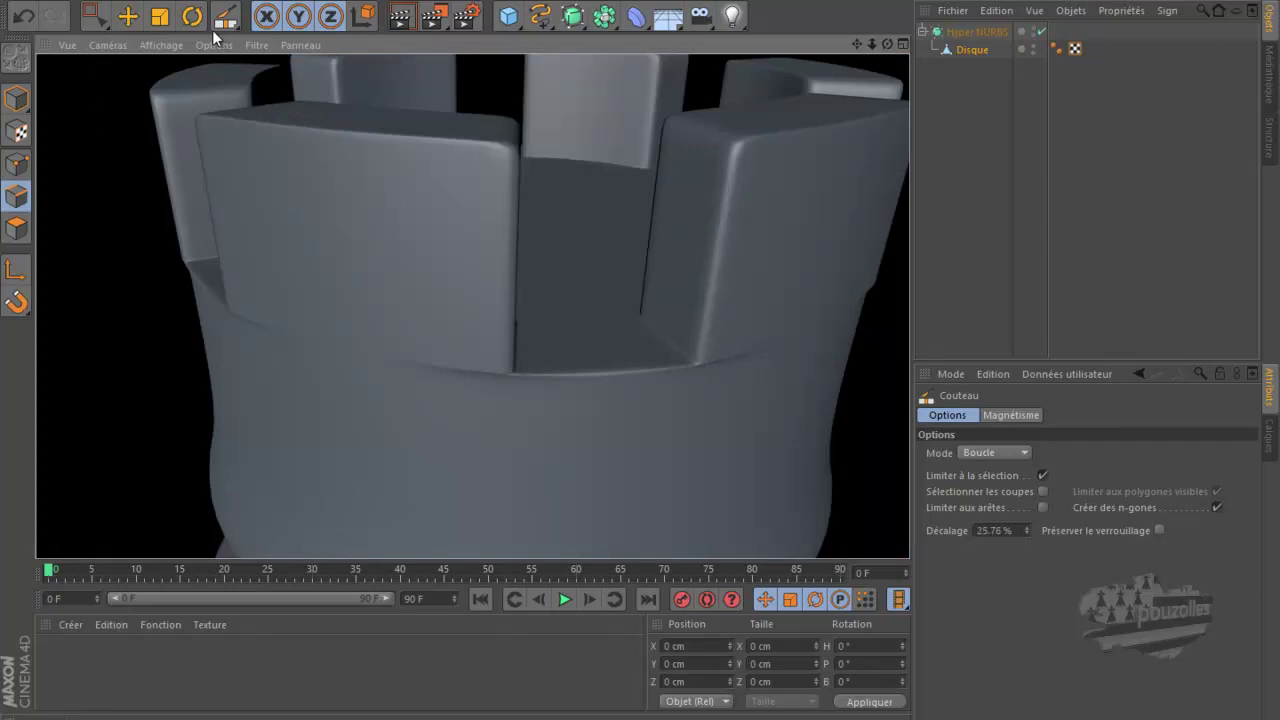
click(20, 22)
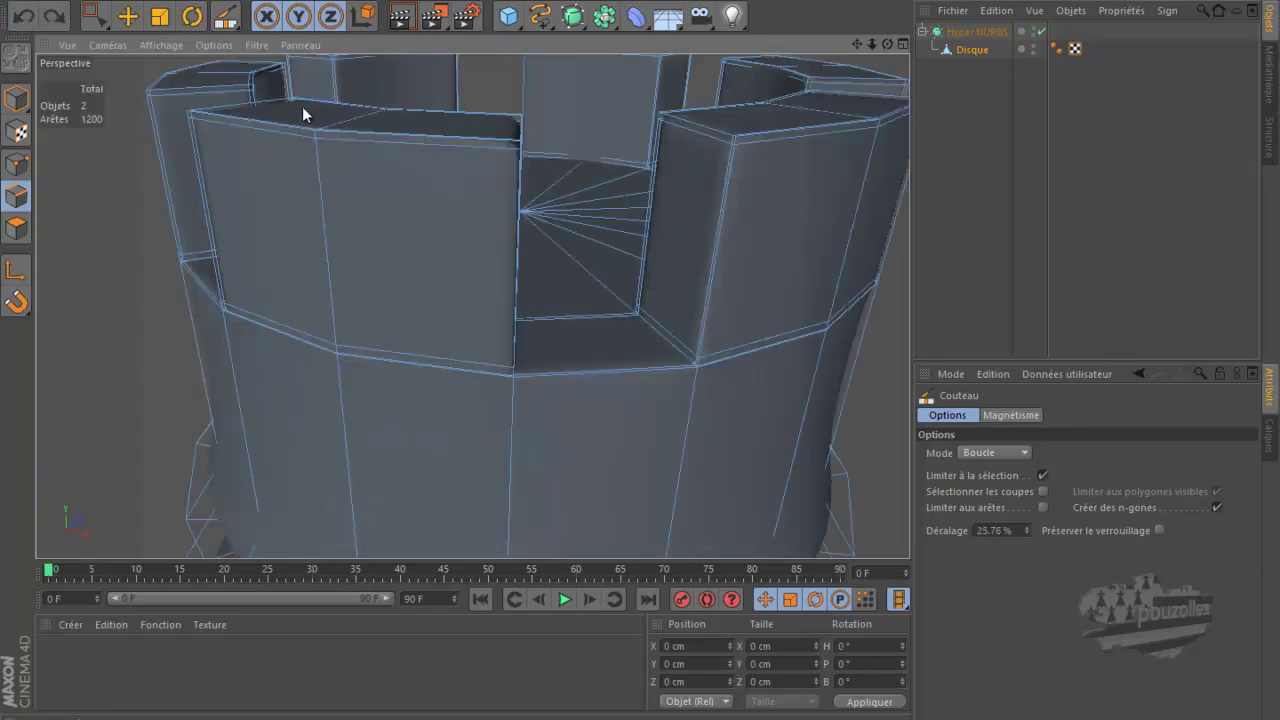
click(698, 9)
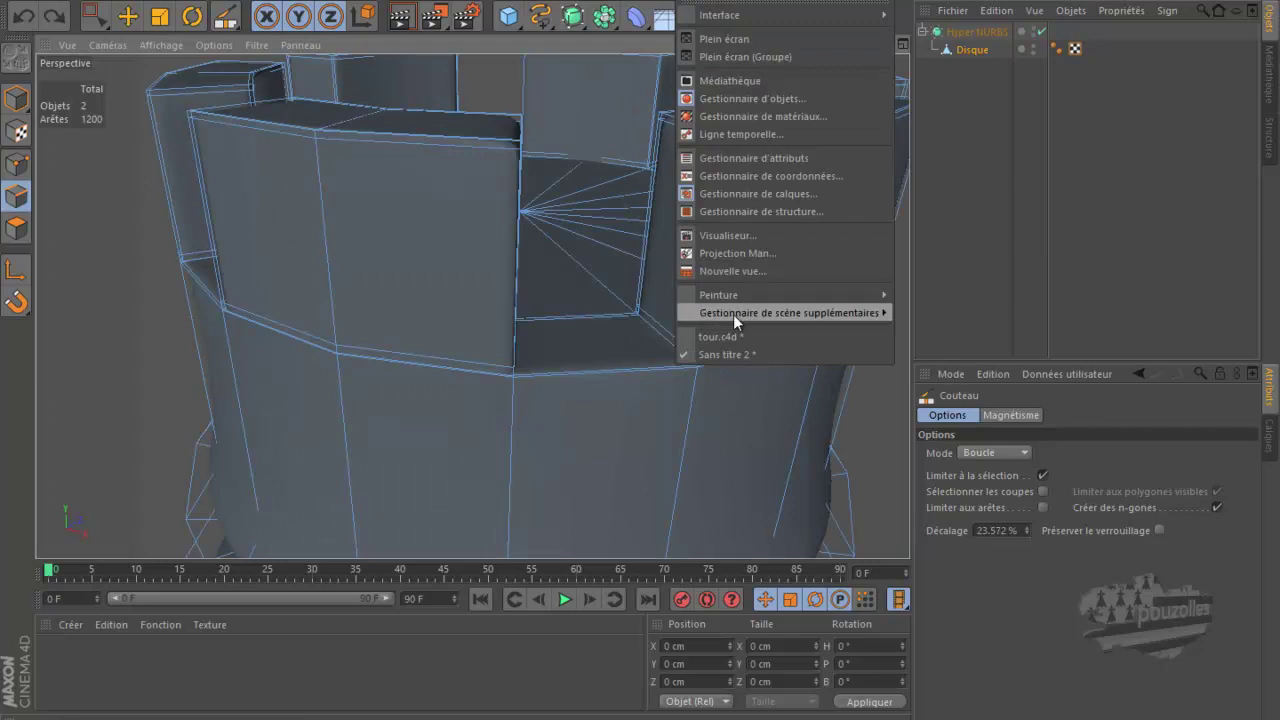
Open the tour.c4d reference, enable its Hyper NURBS, and orbit to study the crenels.
click(727, 336)
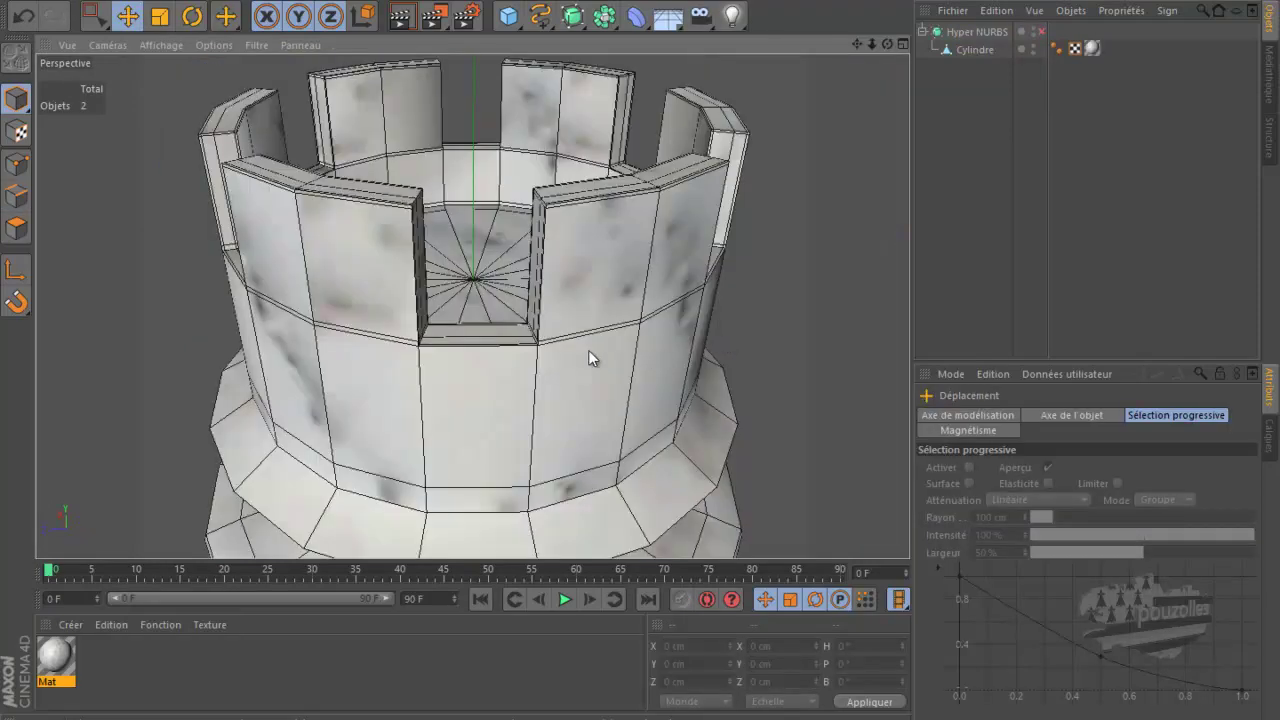
scroll(529, 356, up, 2)
scroll(529, 356, up, 2)
scroll(529, 356, up, 2)
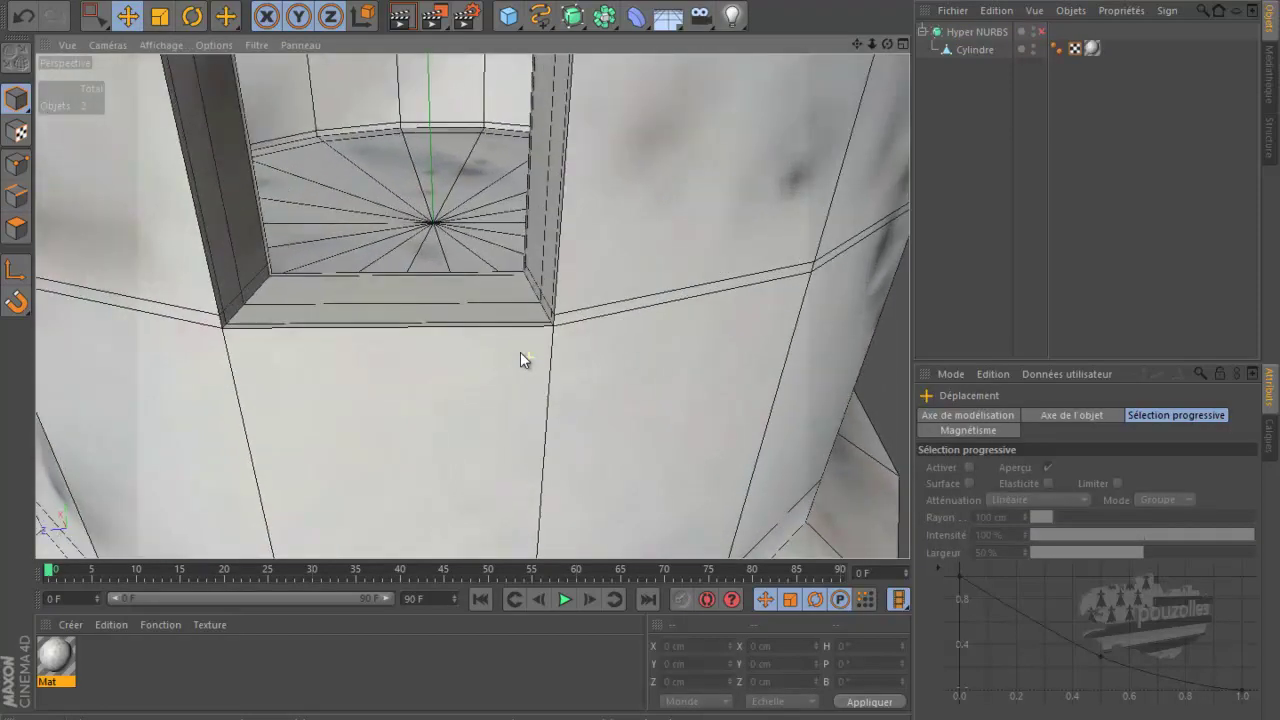
scroll(520, 351, up, 1)
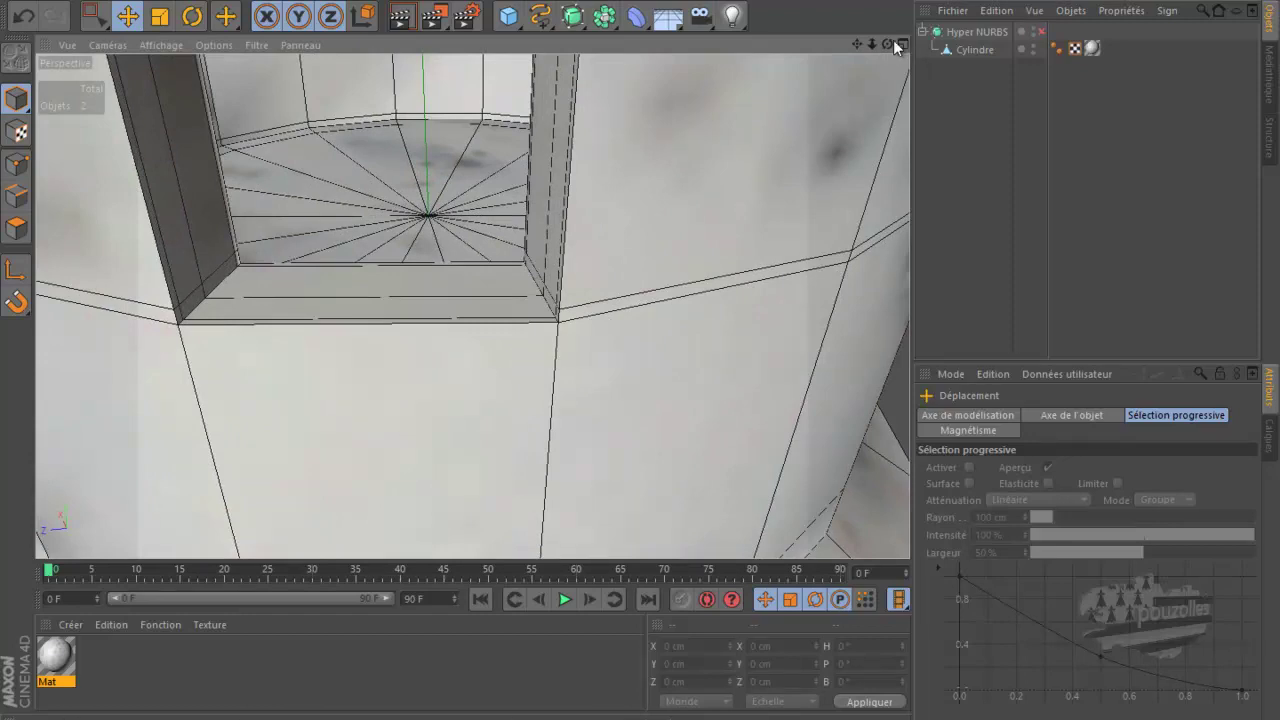
alt+drag(650, 345, 643, 345)
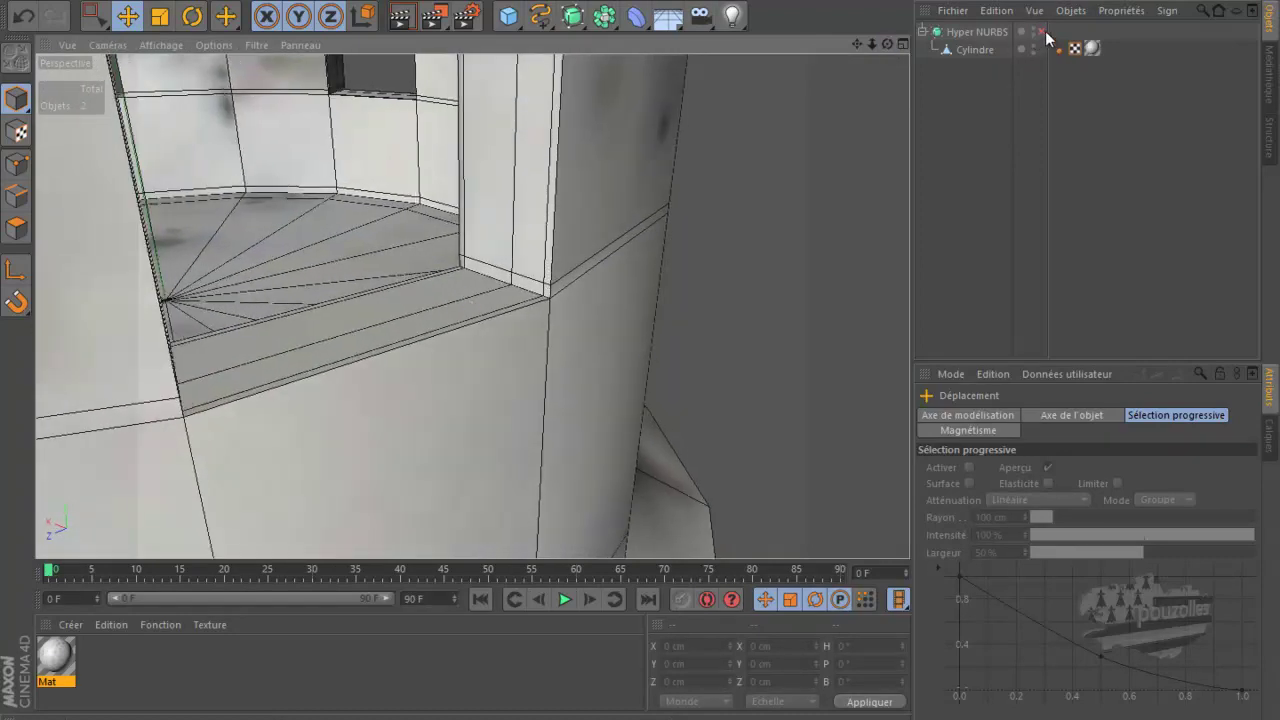
click(1043, 32)
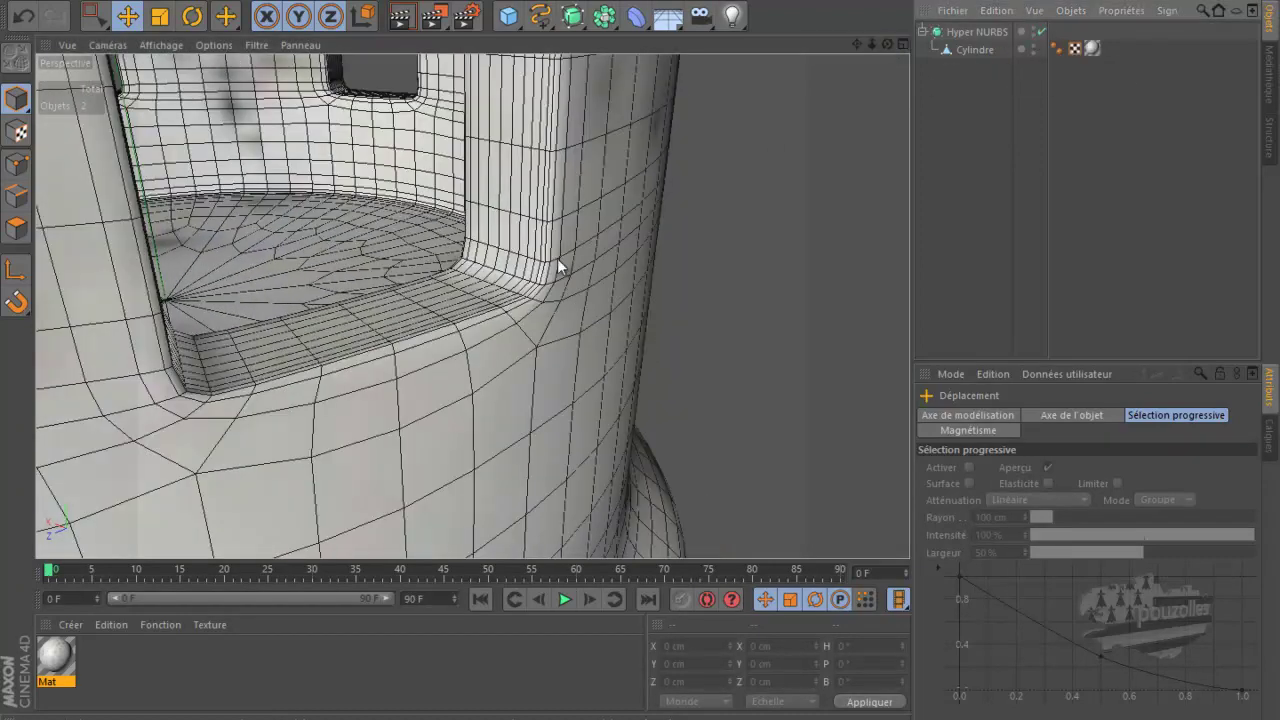
alt+drag(635, 343, 639, 345)
mouse_move(879, 43)
mouse_down()
mouse_move(625, 273)
mouse_move(705, 57)
mouse_up()
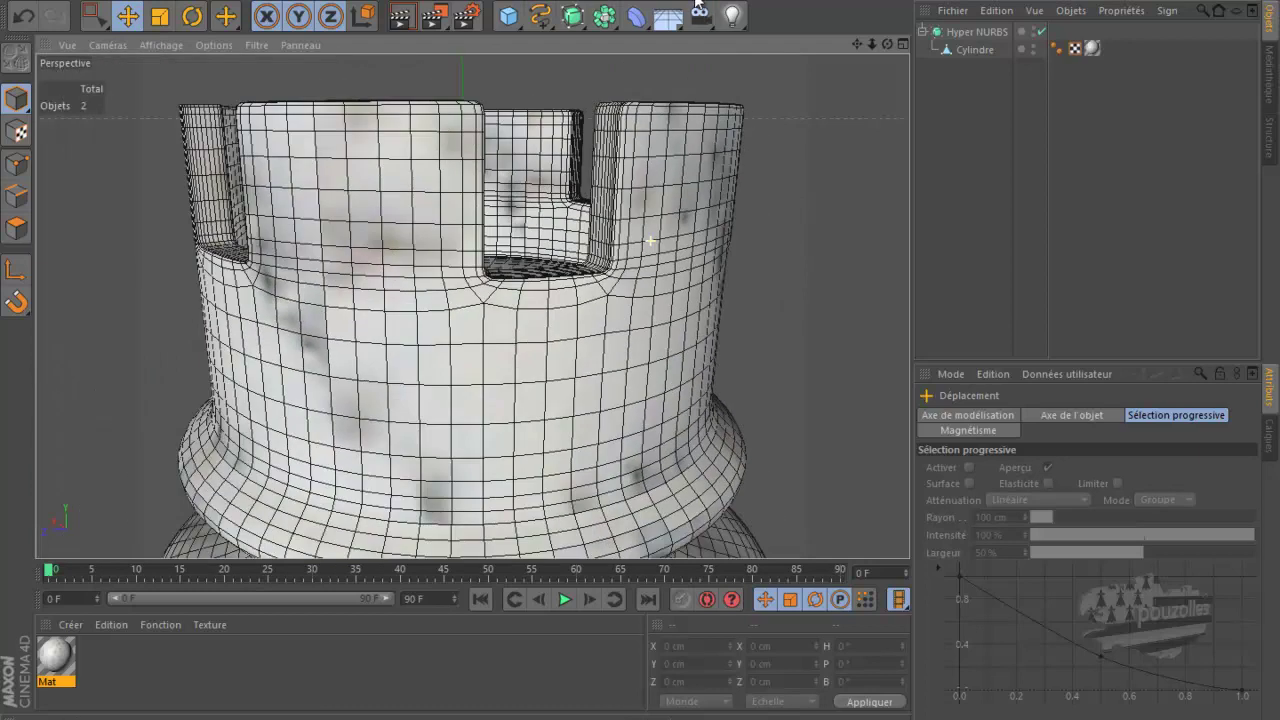
Pick the Knife from the context menu and return to a level view of the working rook.
right_click(650, 241)
click(715, 354)
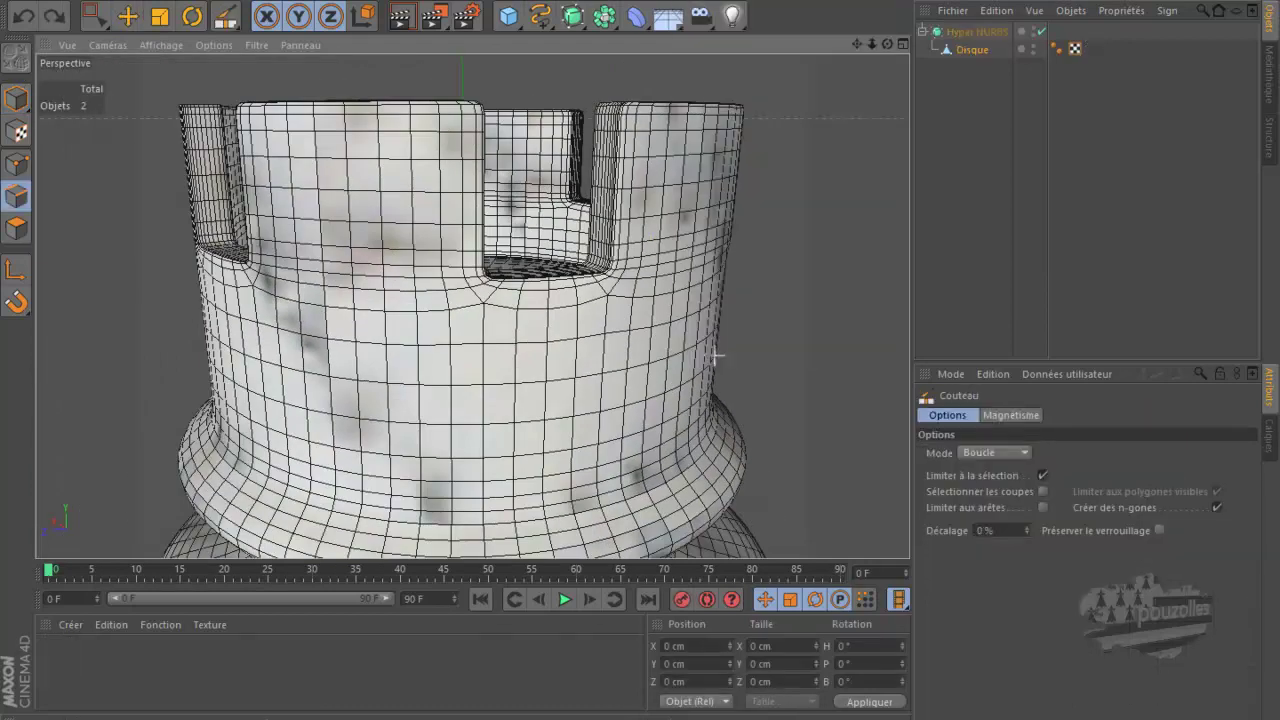
key(q)
drag(885, 44, 639, 343)
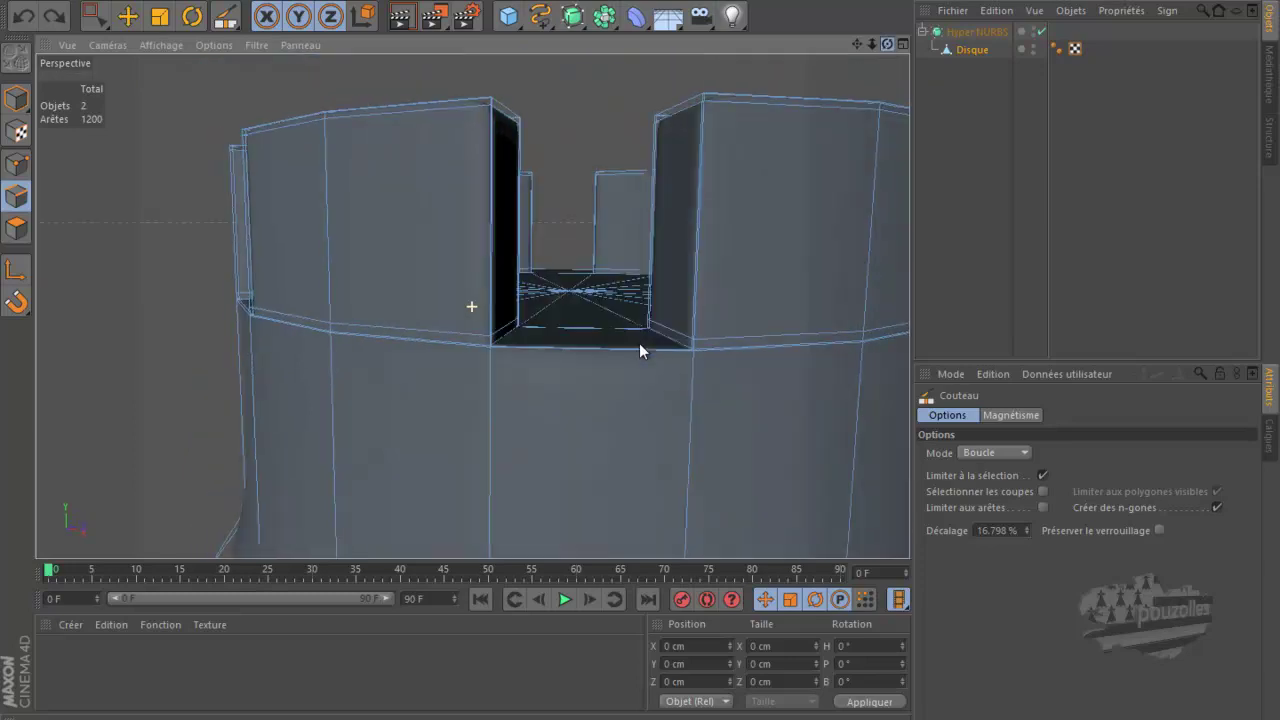
scroll(340, 230, down, 2)
Zoom in on the tower and set the Knife to Plan mode.
scroll(420, 240, down, 3)
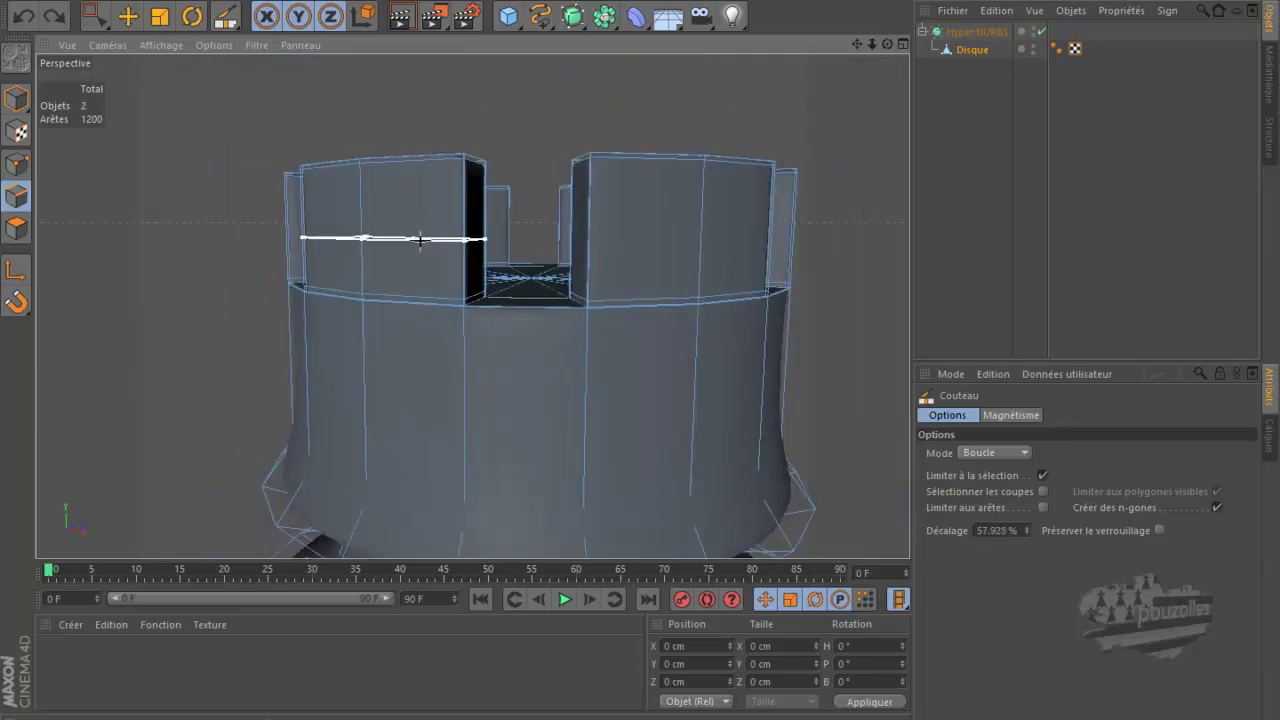
scroll(420, 240, down, 2)
scroll(527, 276, up, 1)
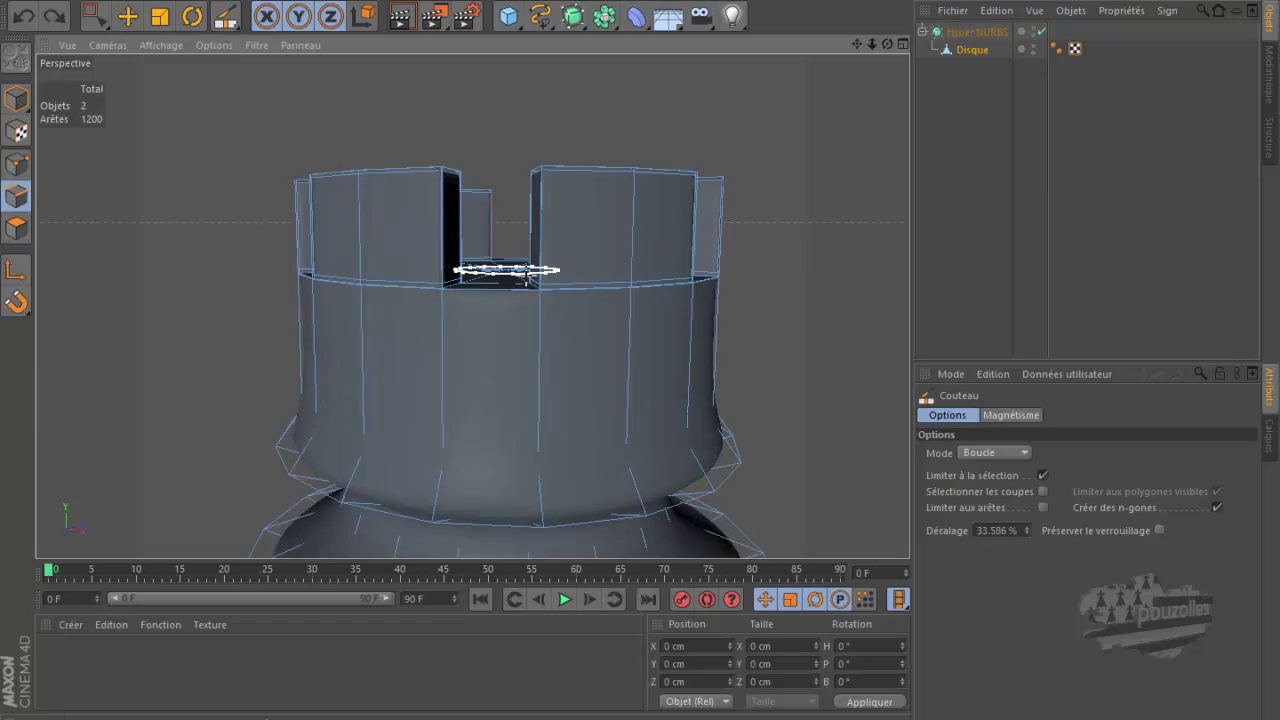
scroll(527, 276, up, 2)
scroll(527, 277, up, 2)
scroll(527, 278, up, 2)
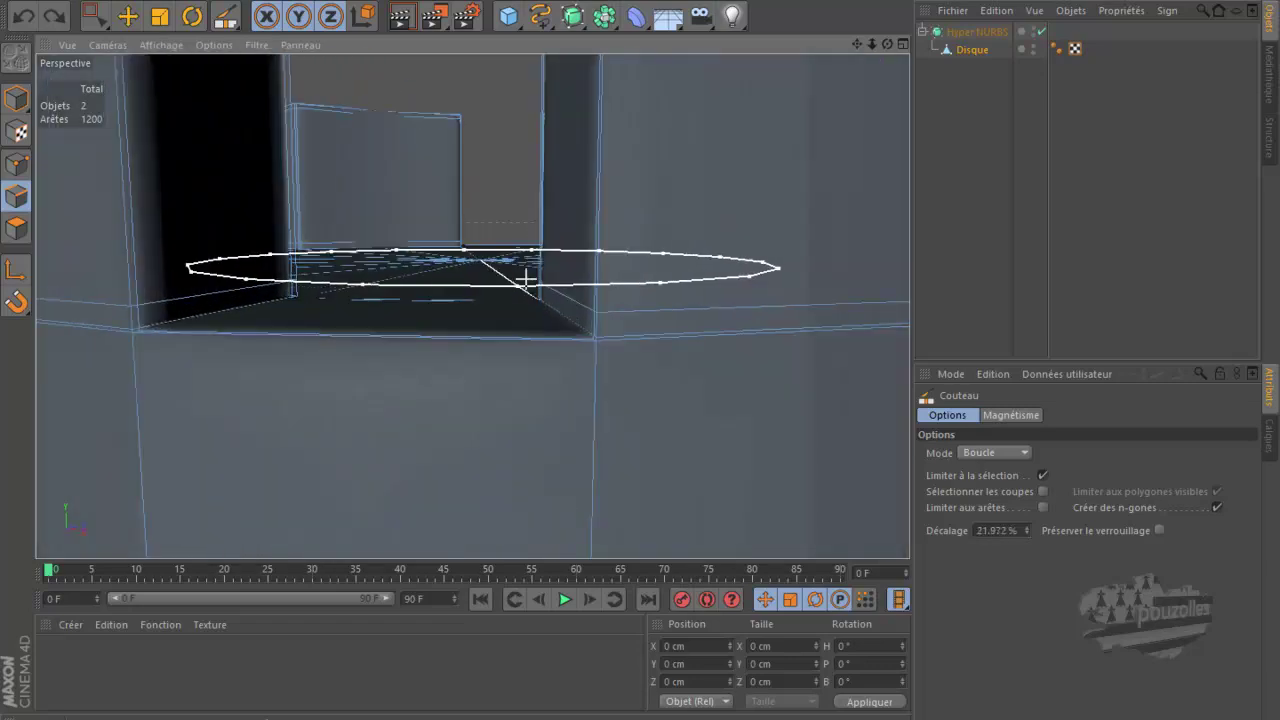
scroll(527, 278, up, 1)
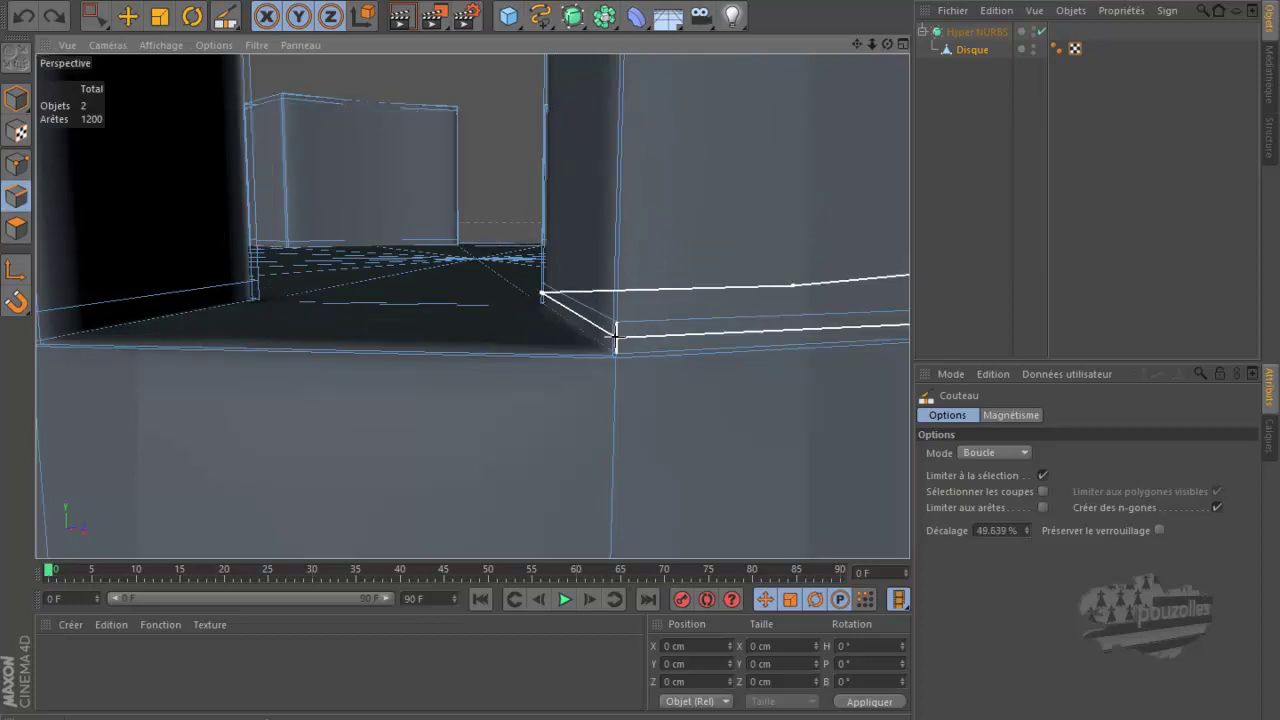
click(985, 451)
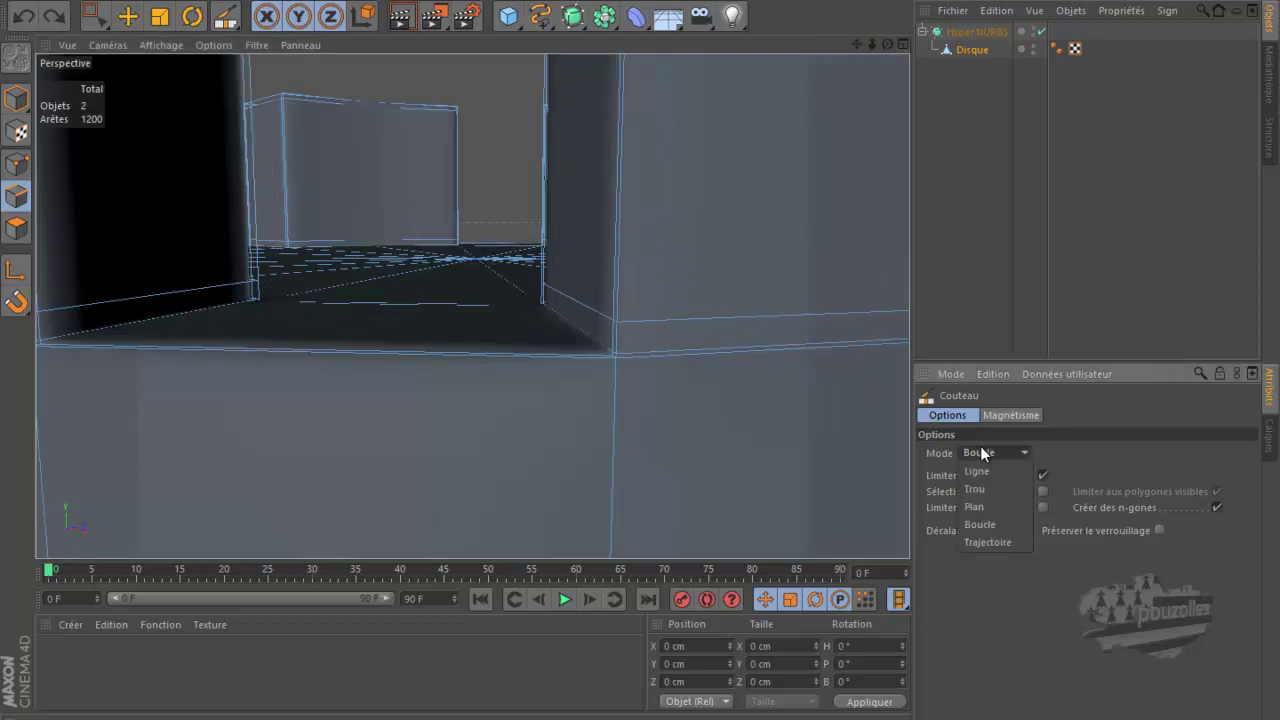
click(990, 507)
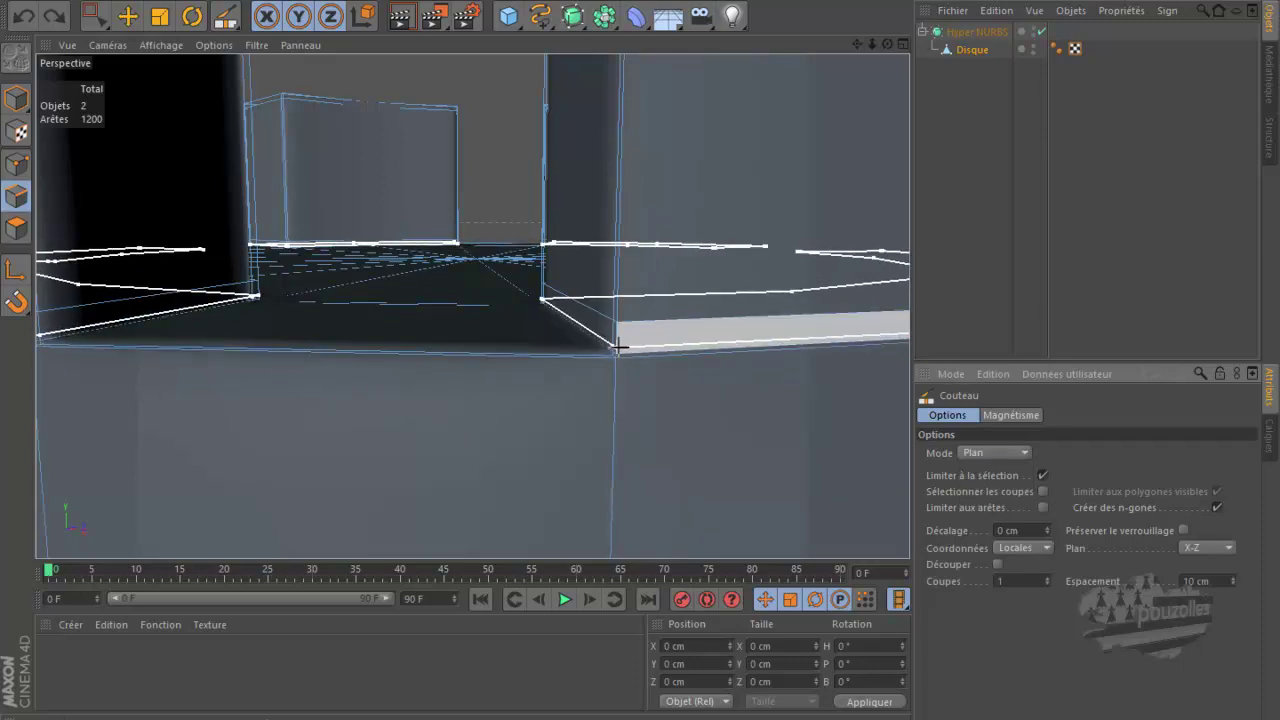
Cut a horizontal plane at the crenel base, render it, then undo the cut.
click(617, 346)
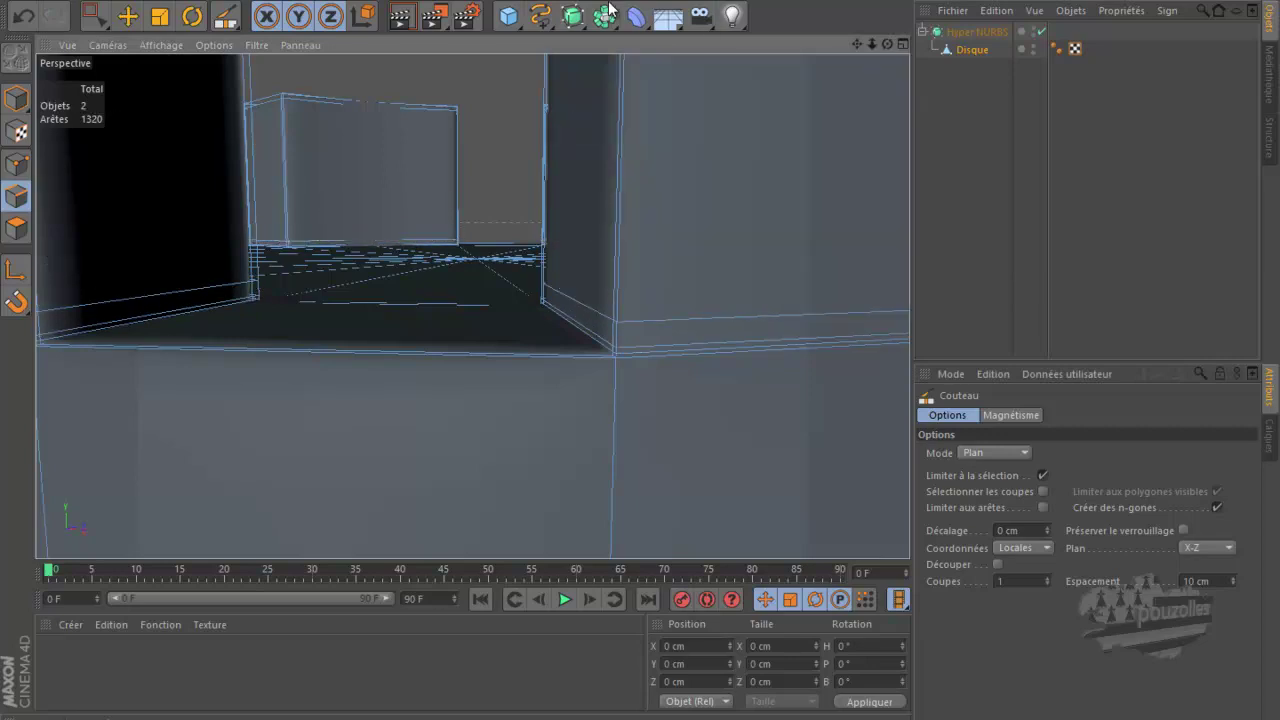
click(400, 18)
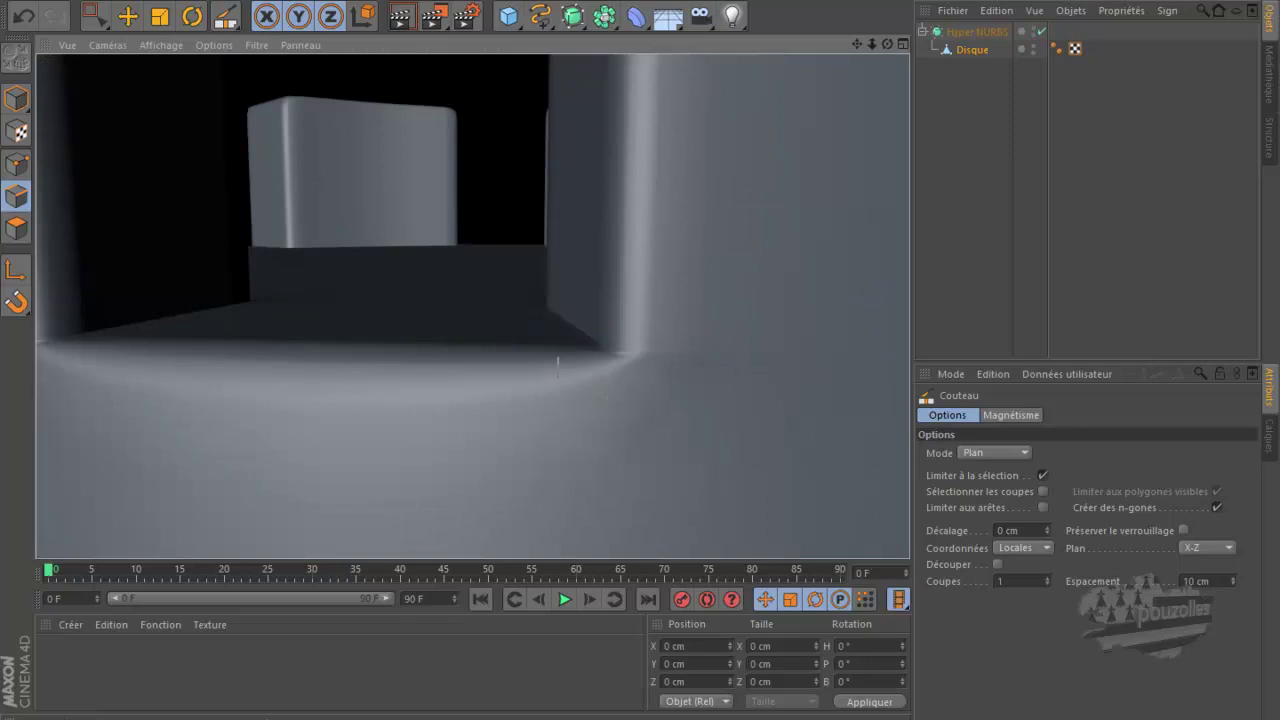
click(17, 20)
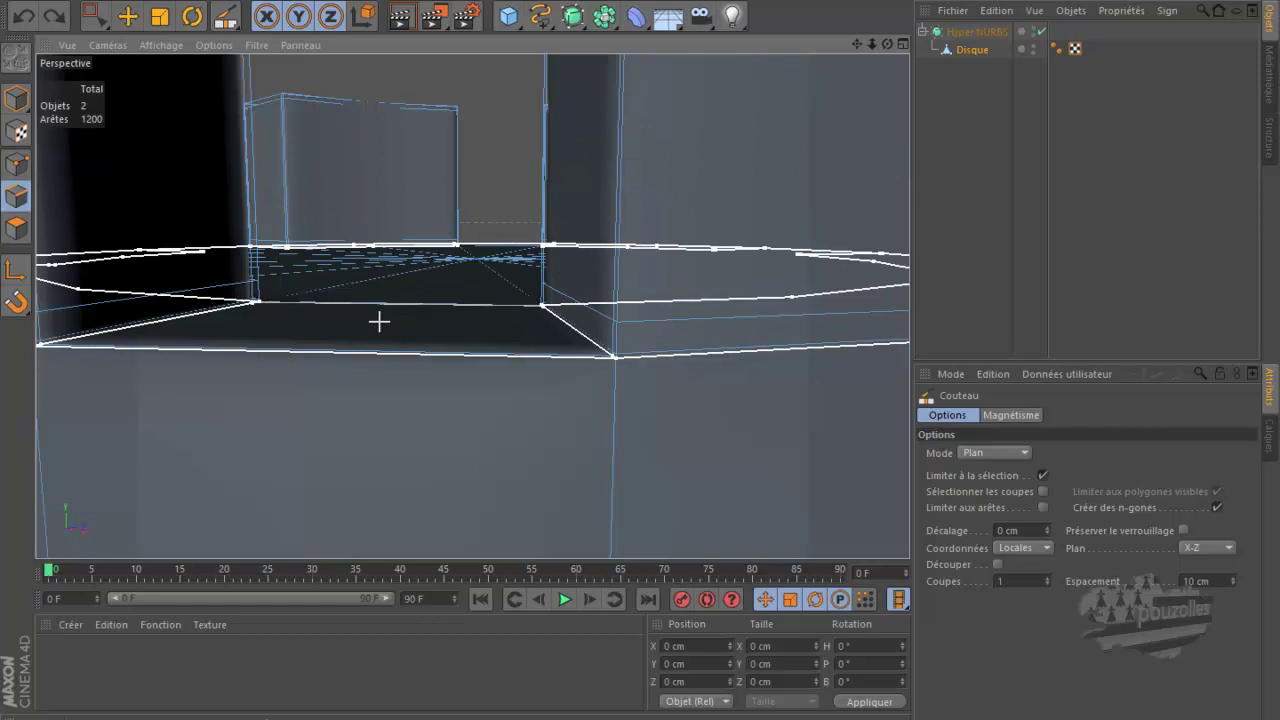
scroll(500, 199, down, 2)
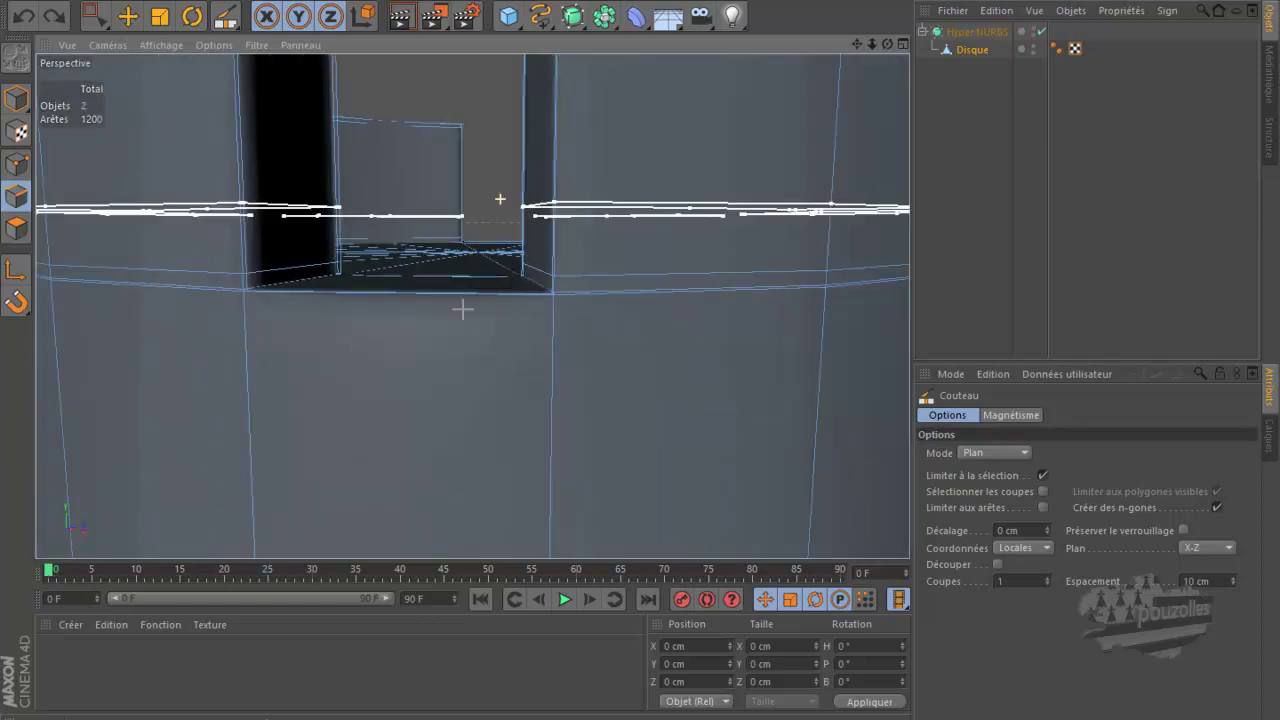
scroll(500, 199, down, 2)
scroll(500, 199, down, 2)
scroll(500, 199, down, 2)
scroll(500, 199, down, 2)
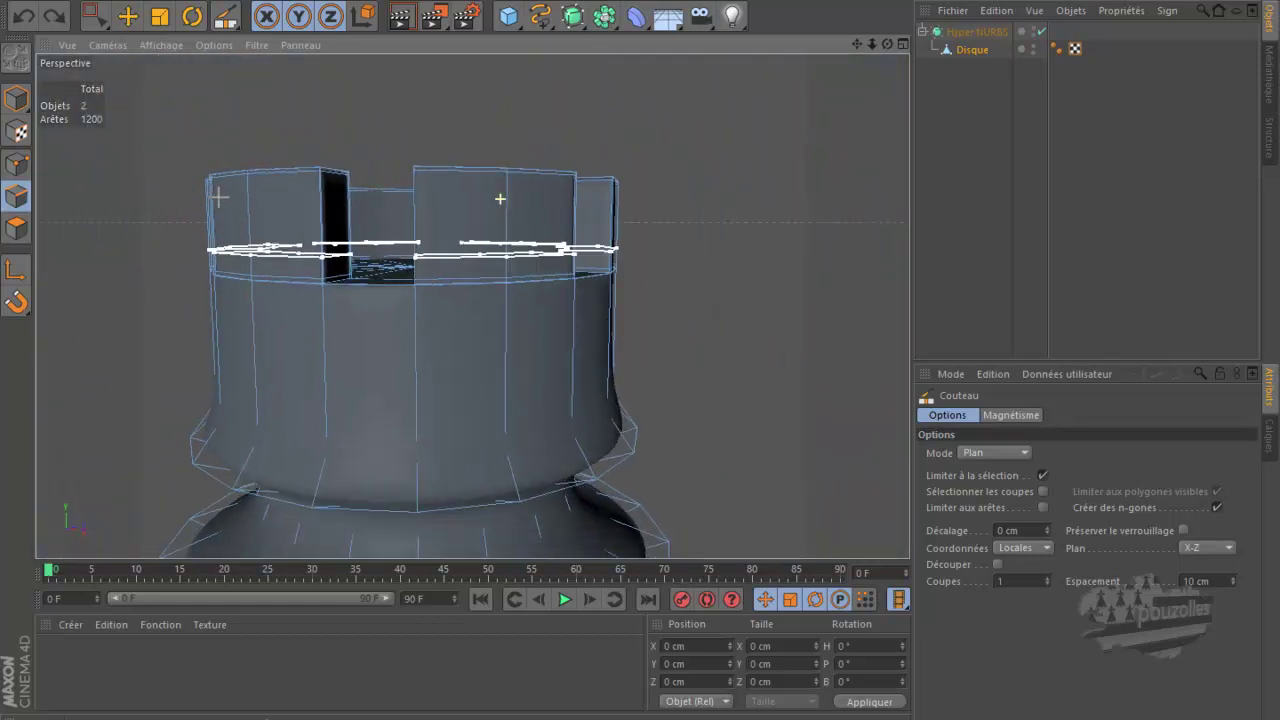
scroll(500, 199, down, 2)
scroll(500, 199, down, 2)
scroll(500, 199, down, 1)
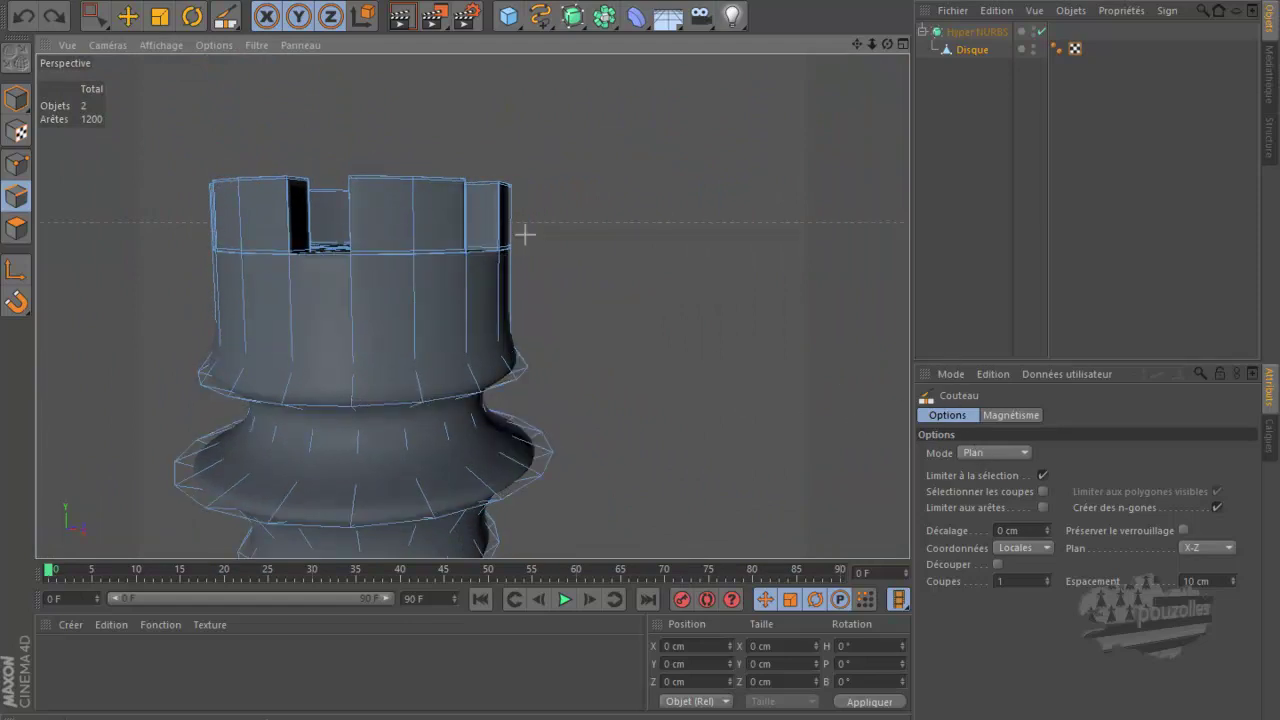
With the Move tool in Polygons mode, disable Hyper NURBS and orbit over the raw rook cage.
click(129, 16)
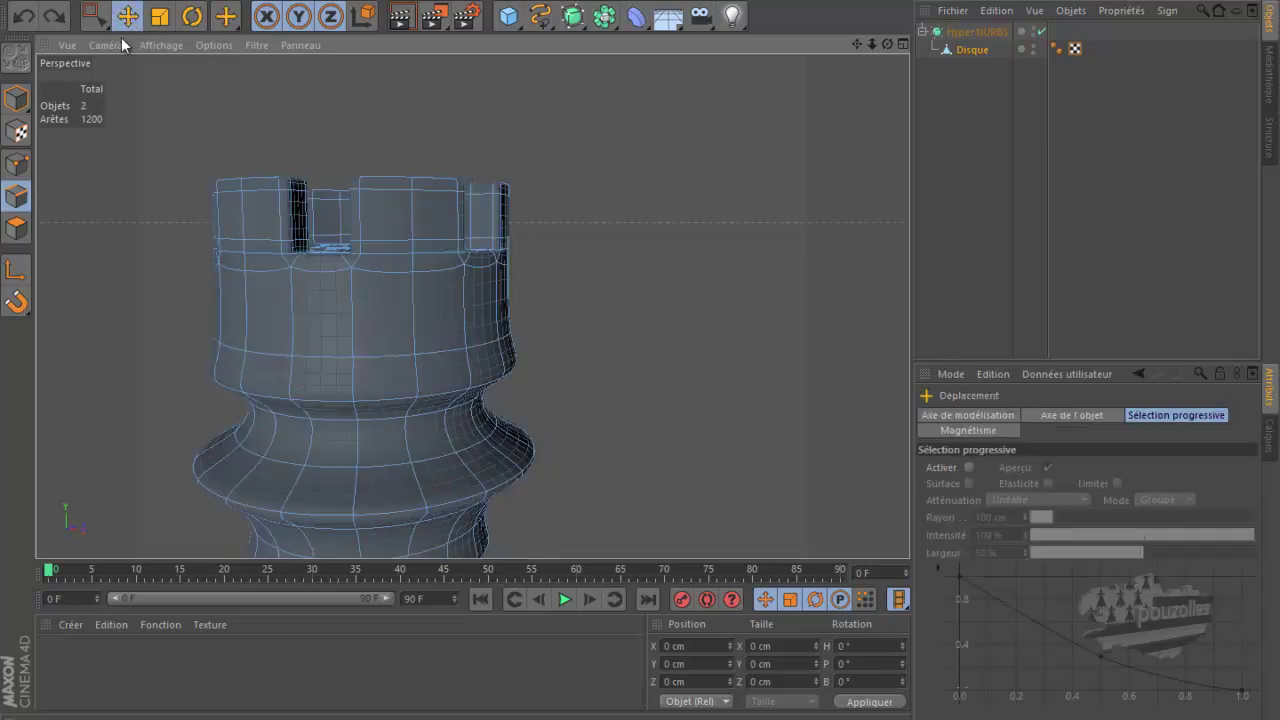
click(16, 228)
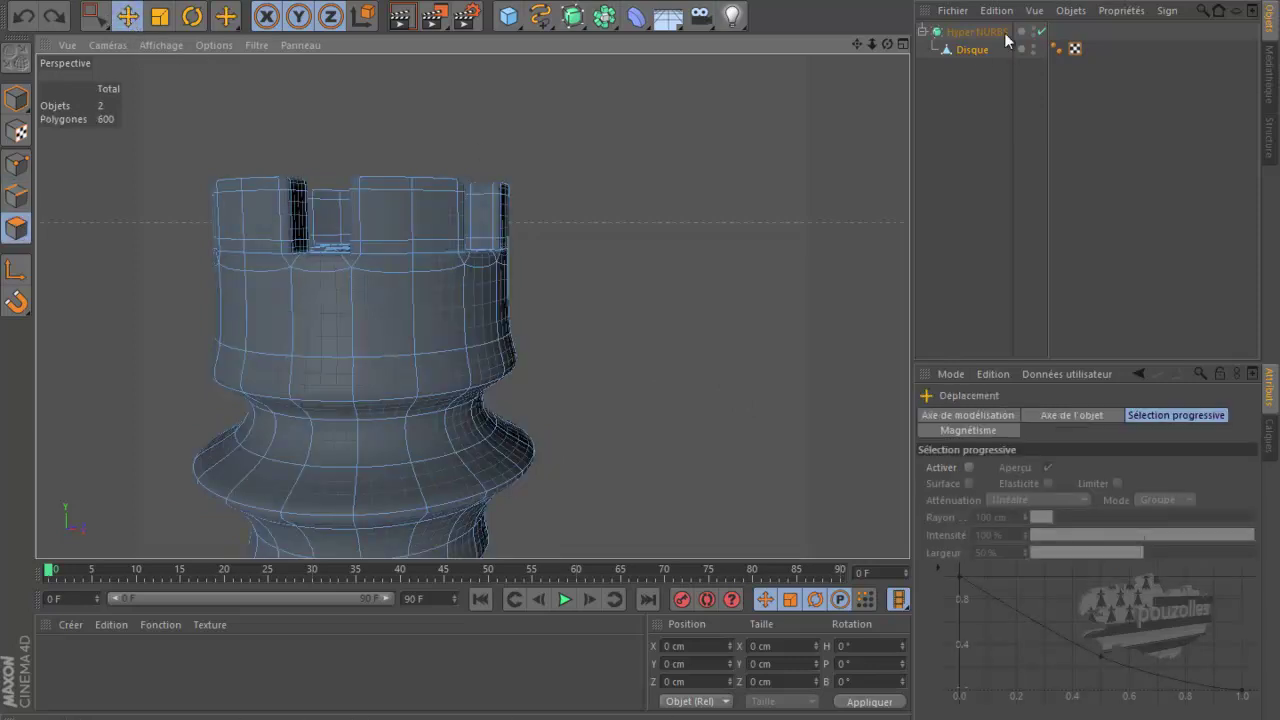
click(1040, 32)
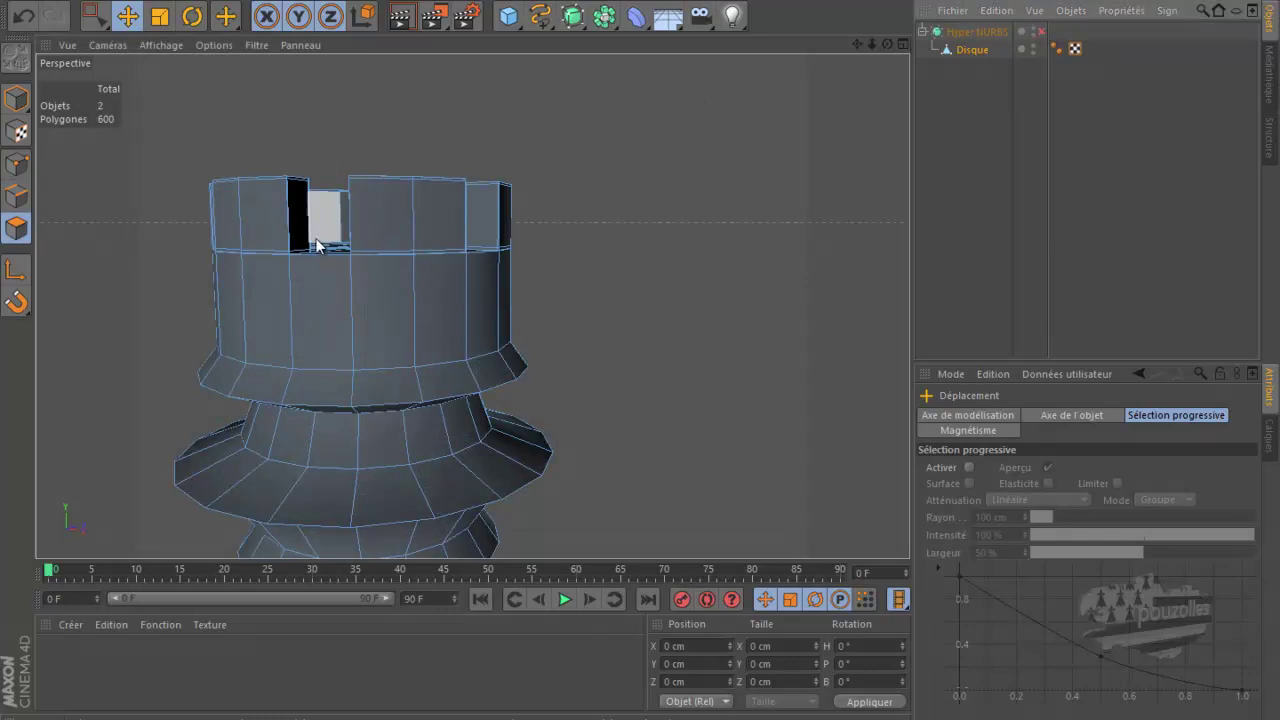
scroll(315, 238, up, 5)
mouse_move(883, 43)
mouse_down()
mouse_move(643, 346)
mouse_move(652, 353)
mouse_up()
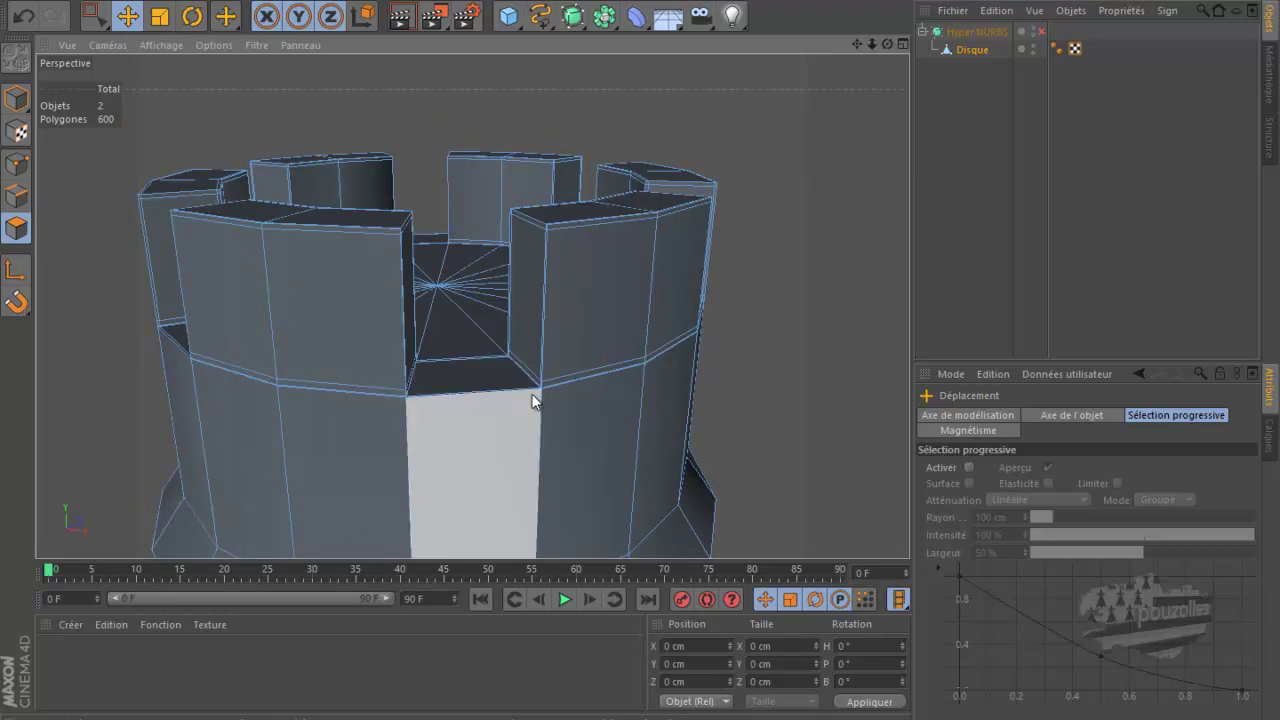
scroll(513, 385, down, 3)
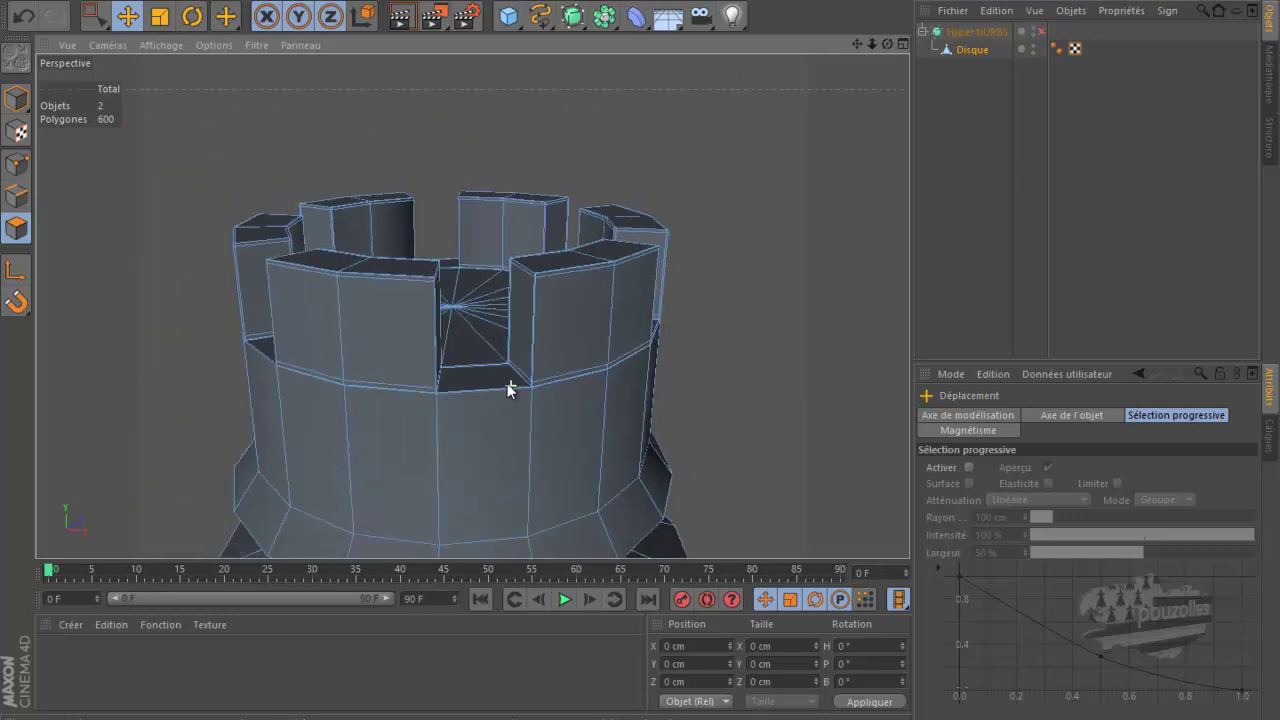
scroll(507, 385, down, 2)
scroll(507, 385, down, 3)
scroll(510, 388, down, 1)
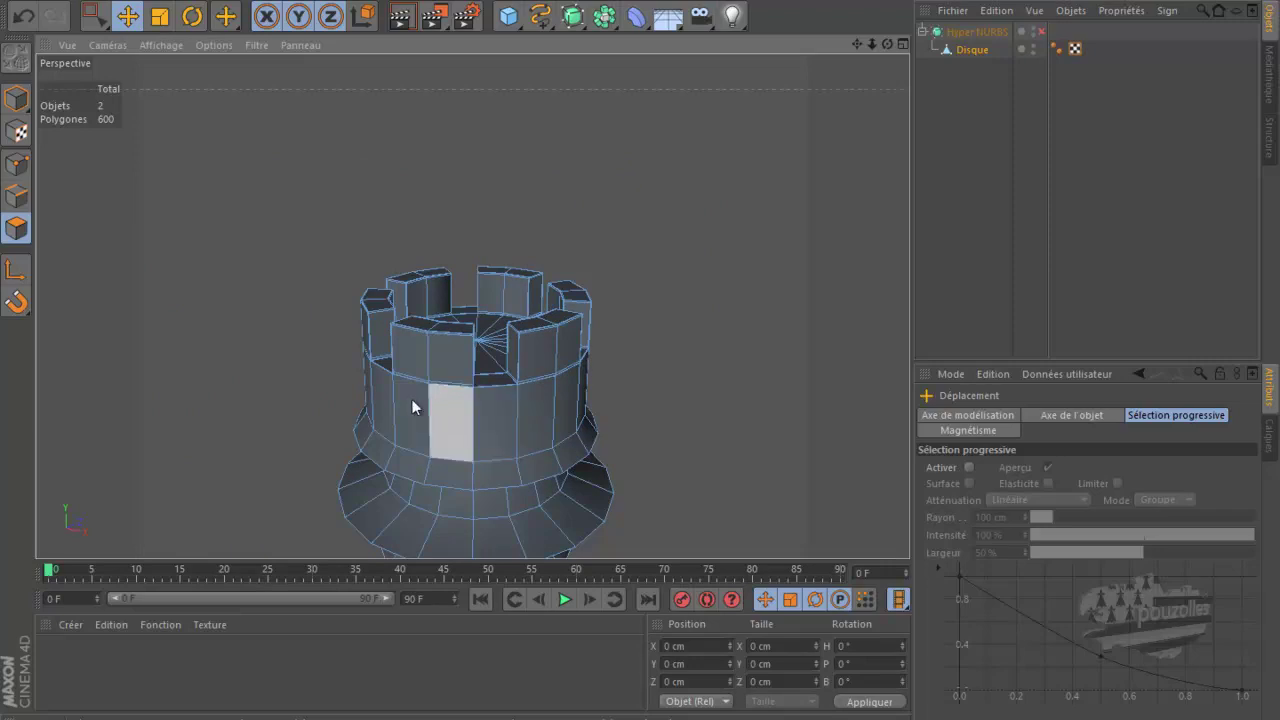
alt+drag(515, 375, 155, 156)
Re-enable Hyper NURBS smoothing and render a preview of the smoothed rook.
click(405, 20)
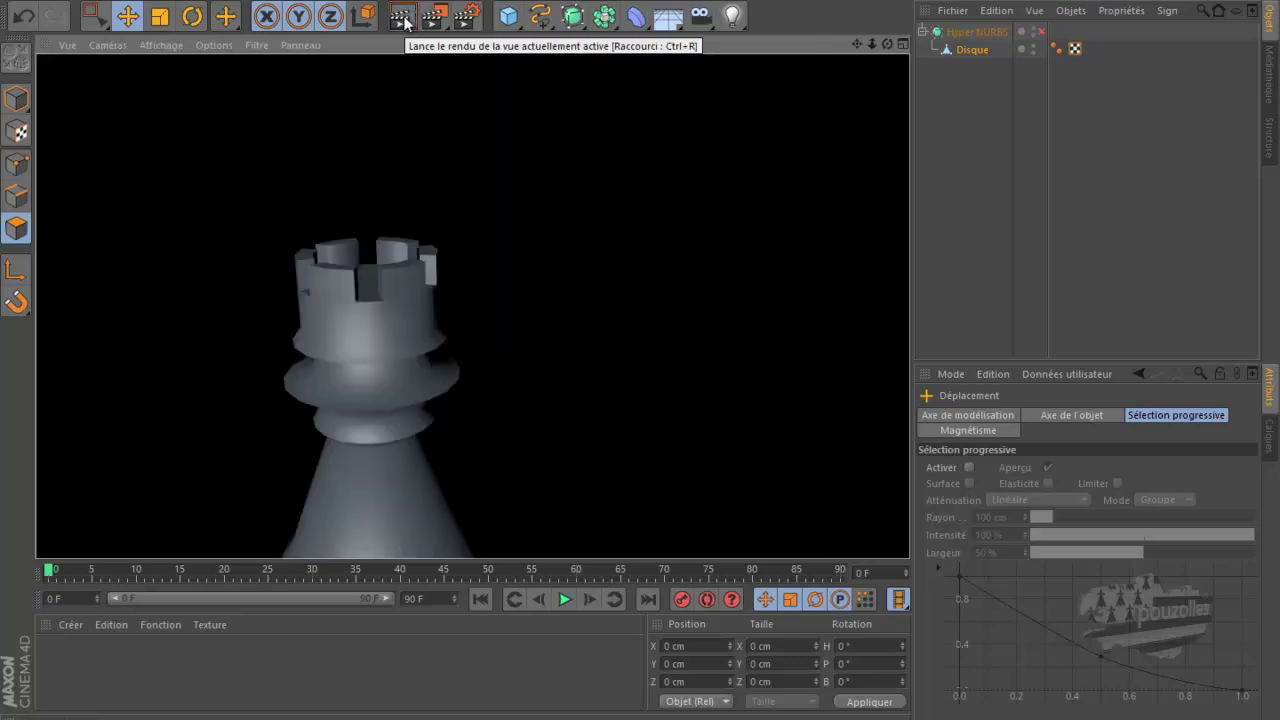
click(1041, 32)
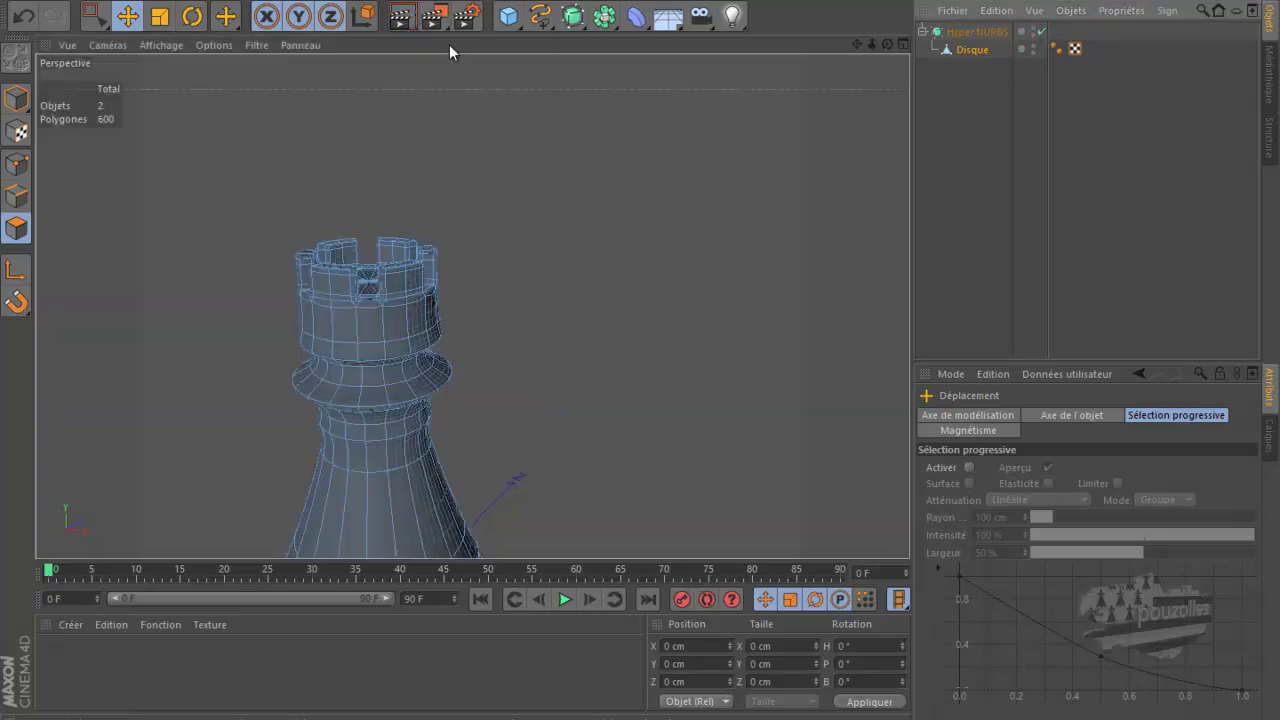
click(405, 20)
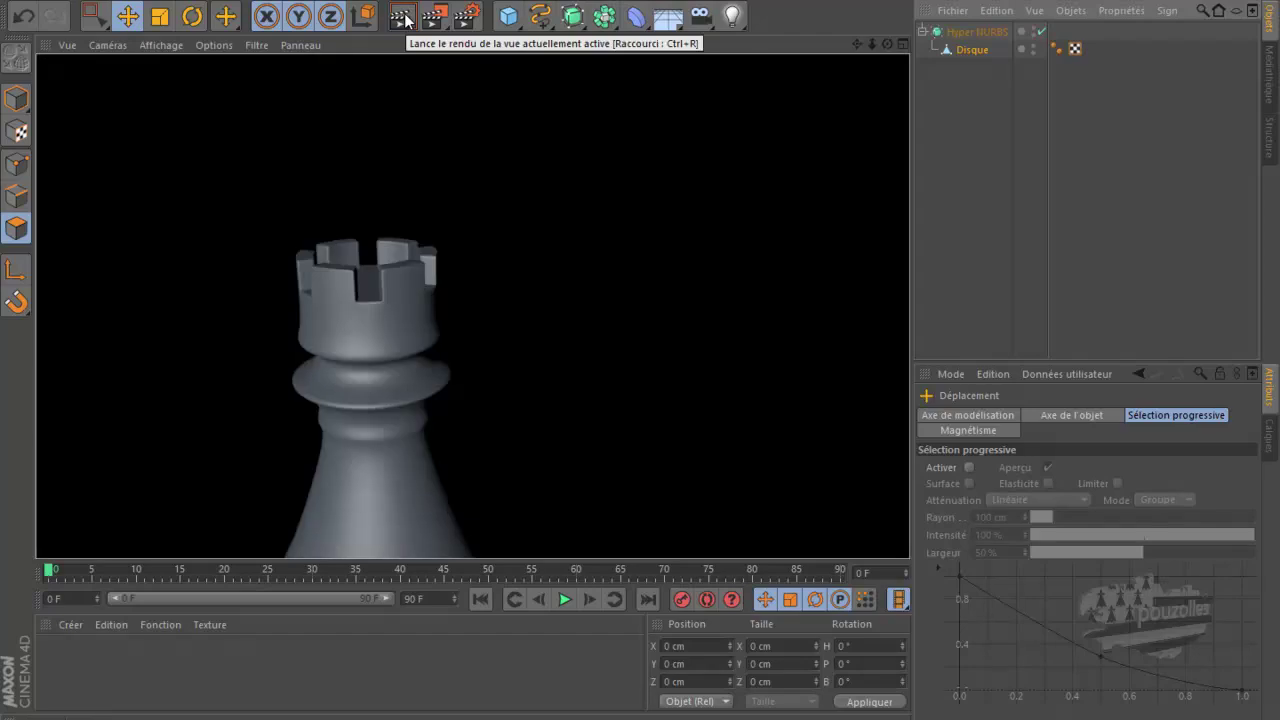
Zoom in on a crenel to inspect its rounded smoothing.
scroll(360, 315, up, 1)
scroll(355, 310, up, 2)
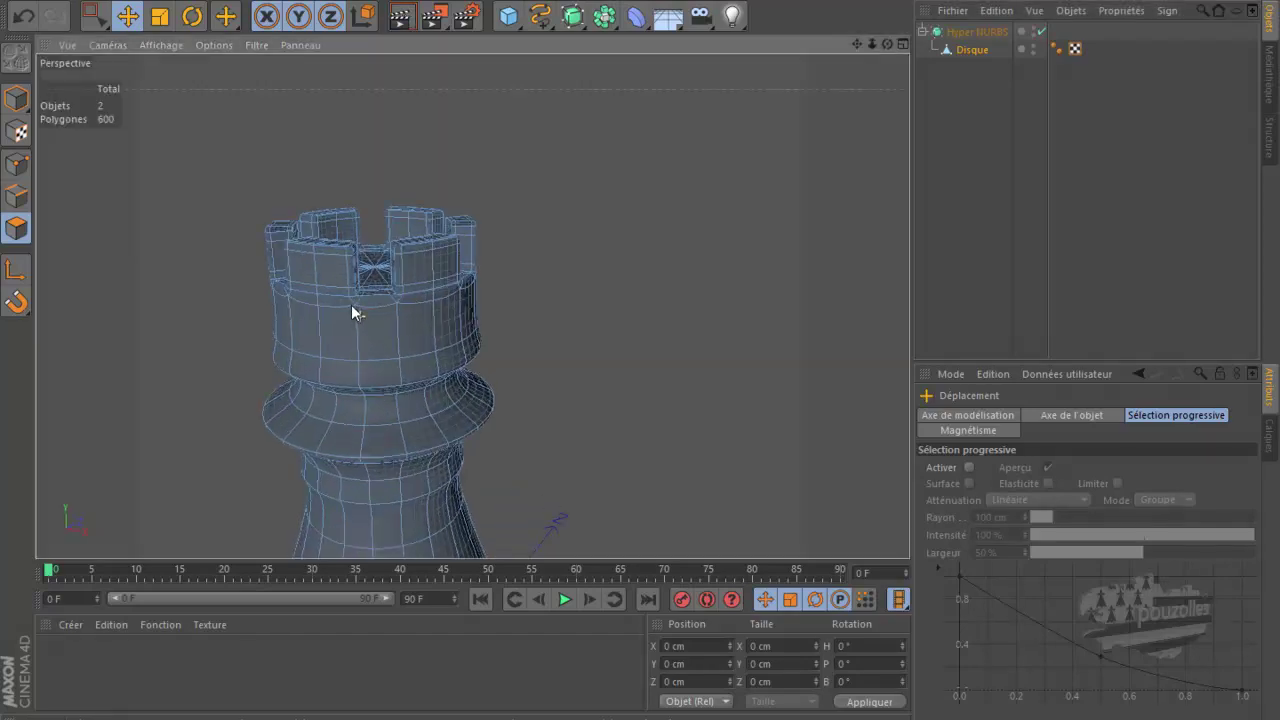
scroll(351, 304, up, 2)
scroll(353, 299, up, 2)
scroll(353, 299, up, 2)
scroll(365, 292, up, 2)
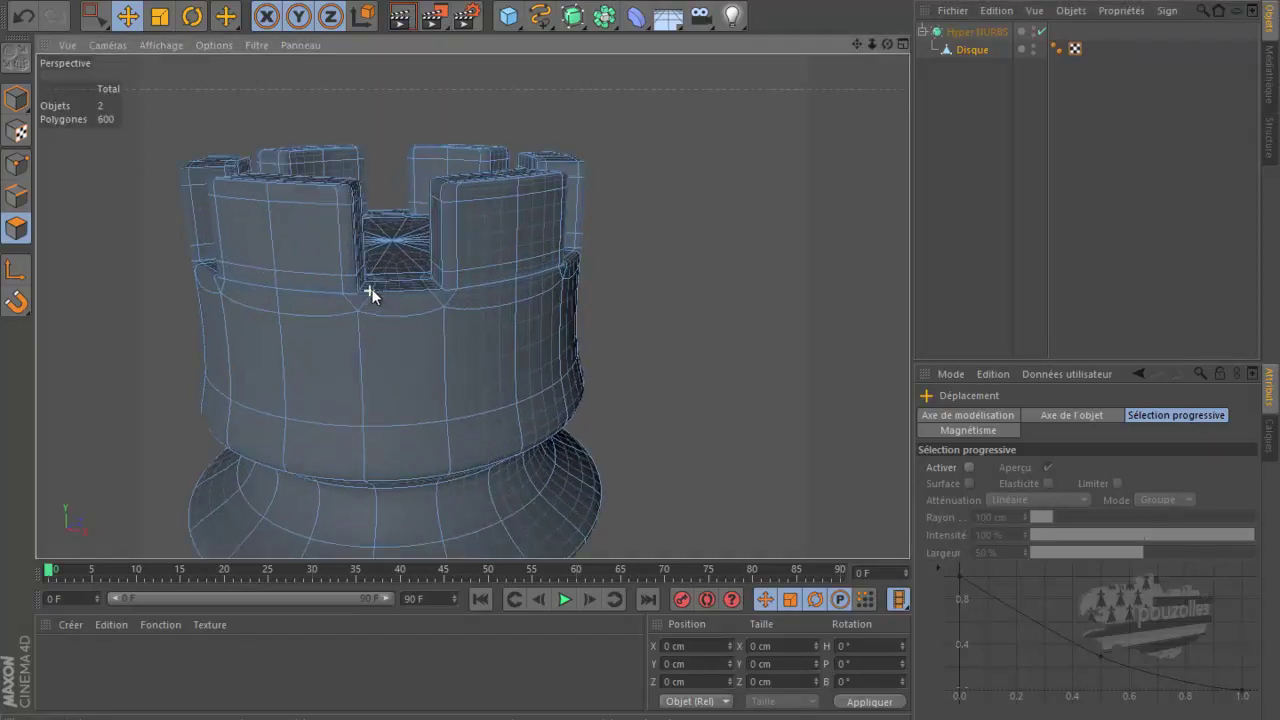
scroll(370, 290, up, 2)
scroll(370, 293, up, 2)
scroll(373, 288, up, 2)
scroll(376, 286, up, 2)
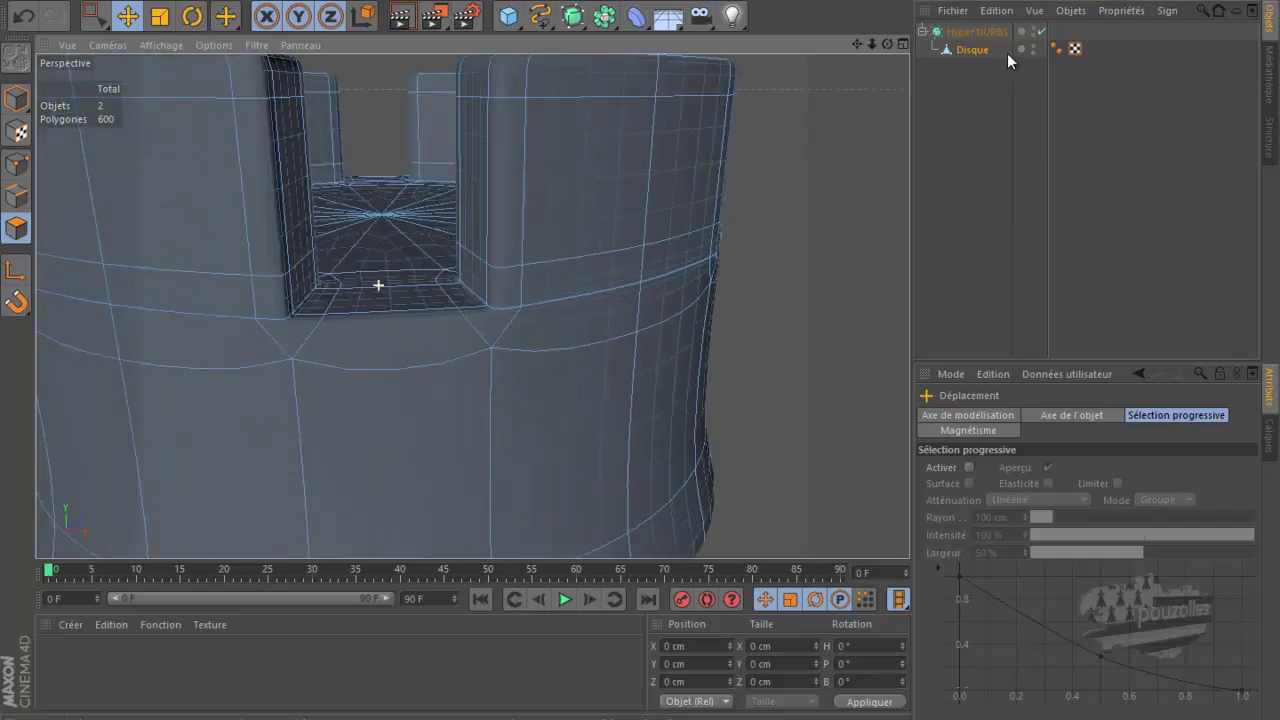
Turn off Hyper NURBS and undo back through recent knife cuts to compare versions.
click(1042, 32)
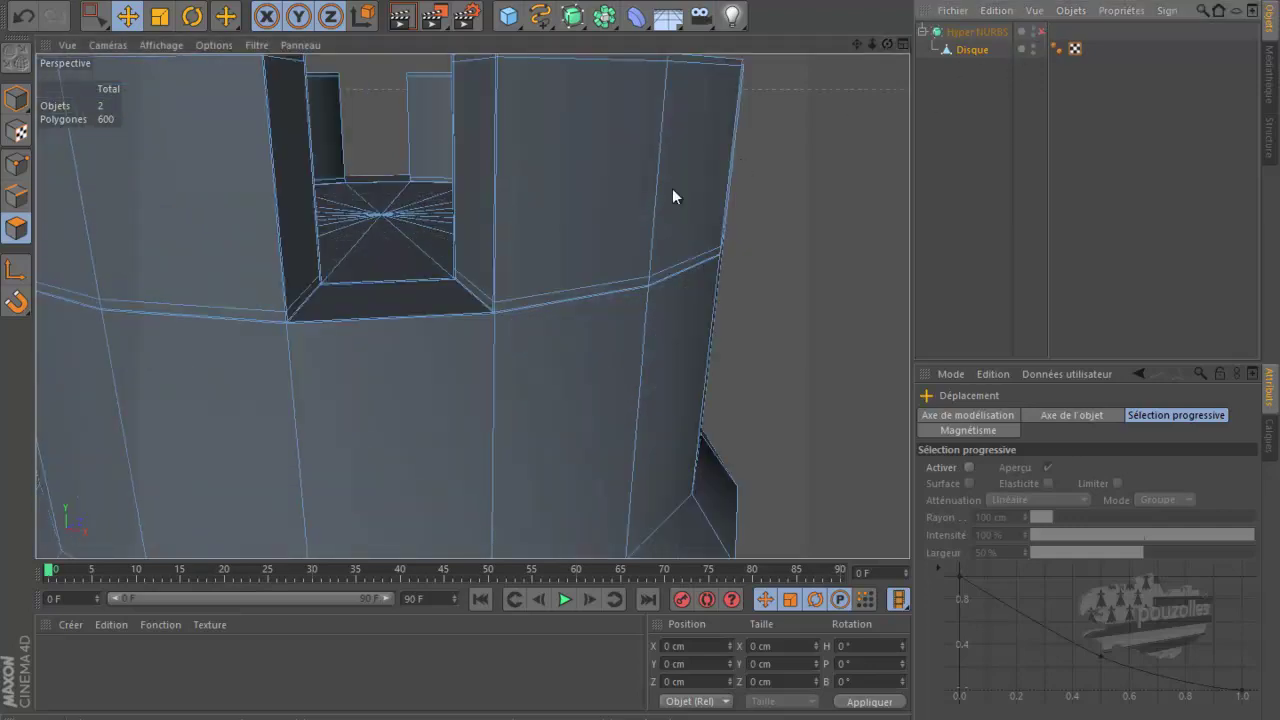
click(24, 16)
click(24, 16)
click(25, 17)
click(25, 18)
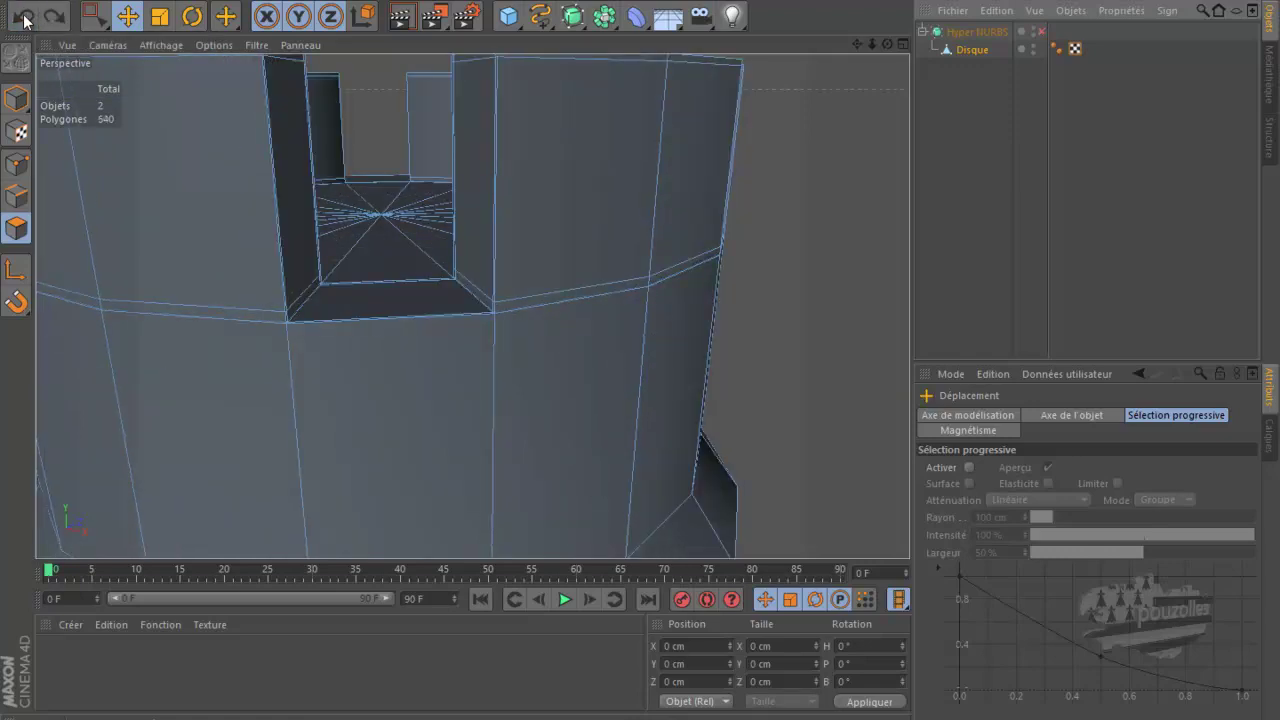
click(24, 18)
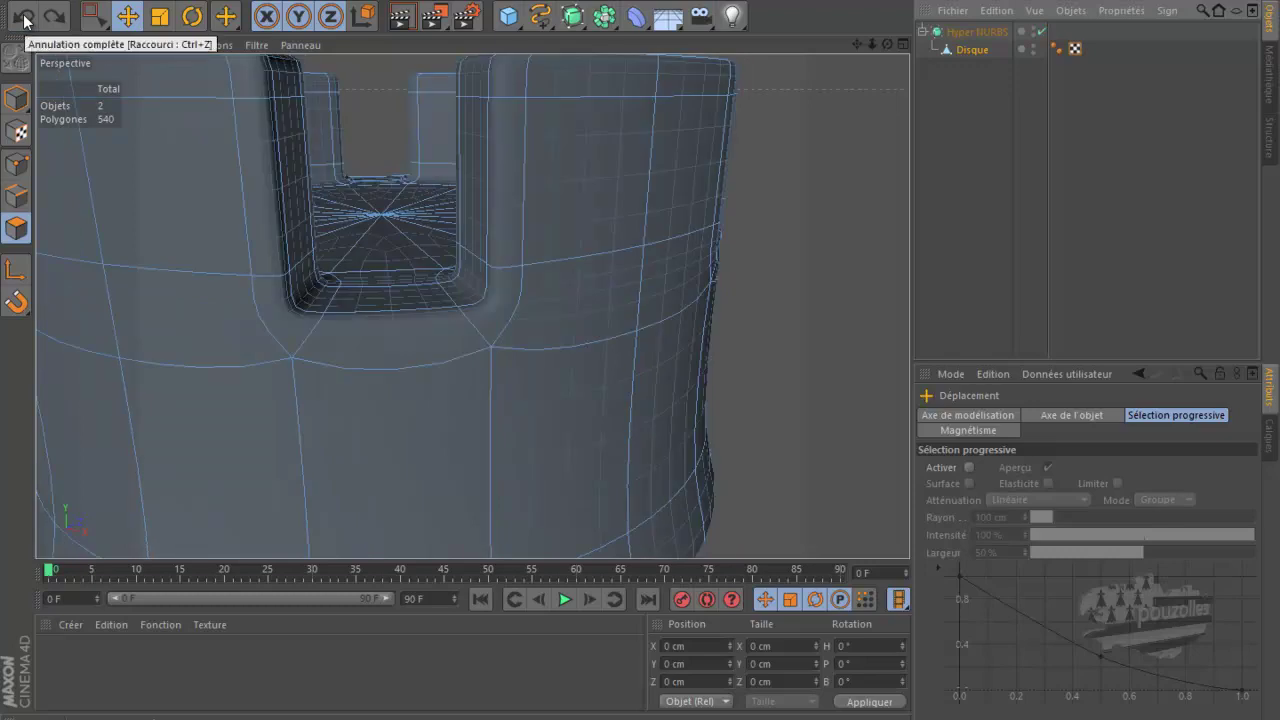
click(24, 18)
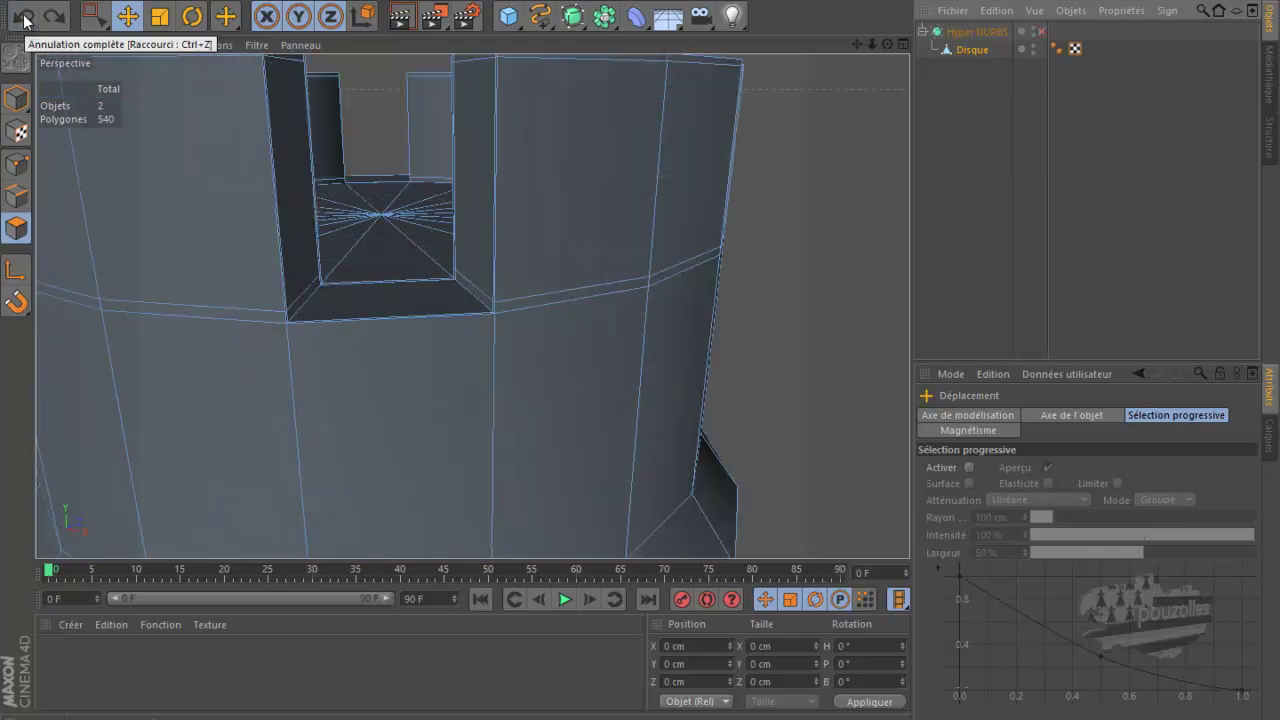
Undo and redo the crenel-opening cuts, ending with the doubled edge loop removed (540 polygons).
click(24, 18)
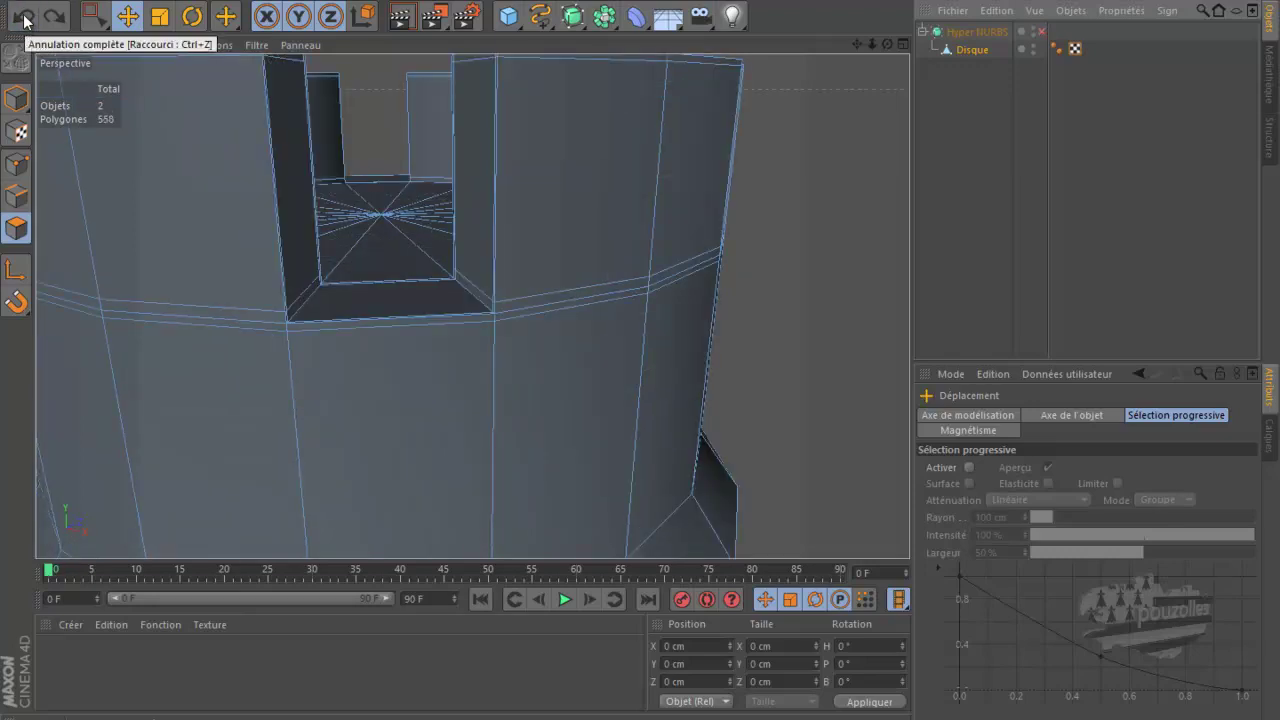
click(24, 18)
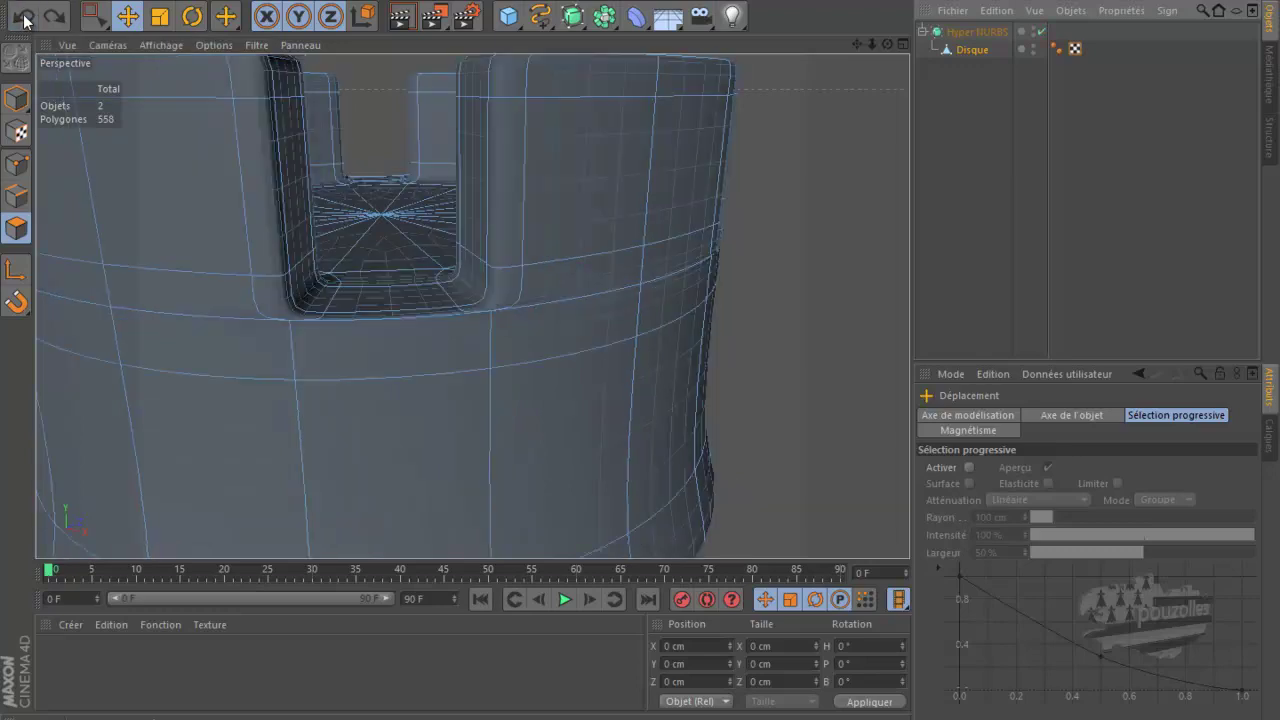
click(24, 18)
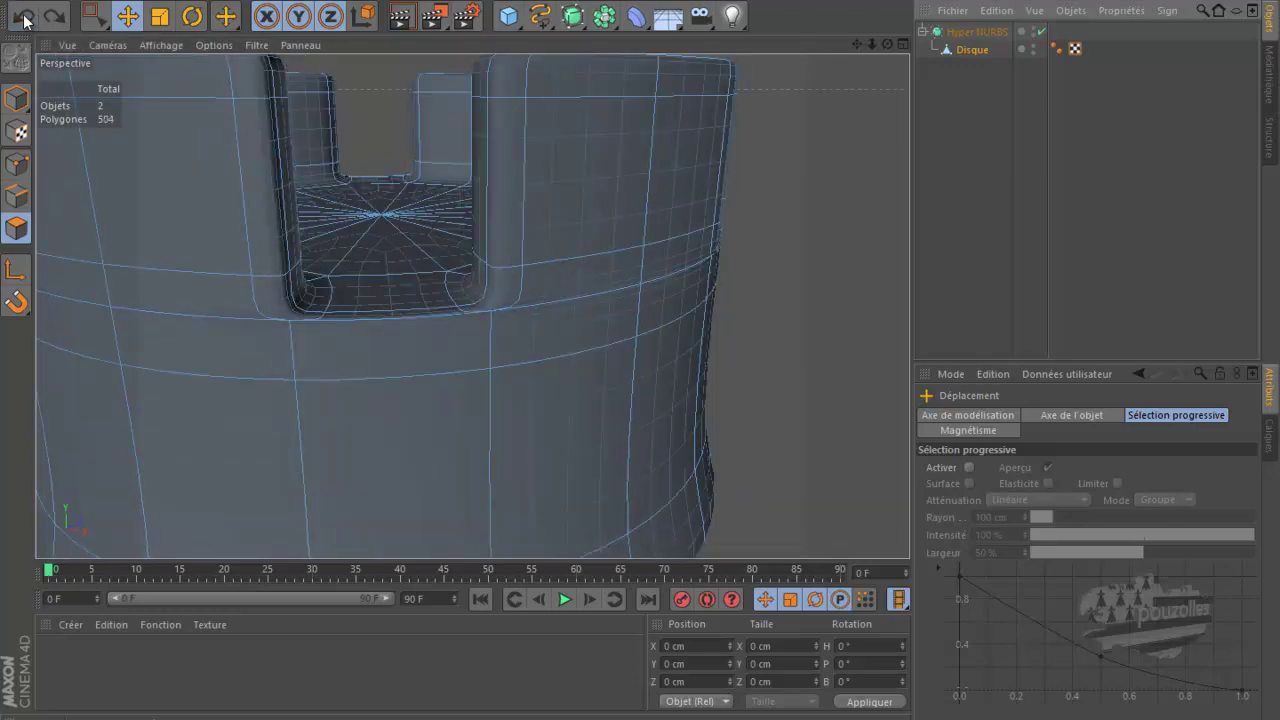
click(24, 18)
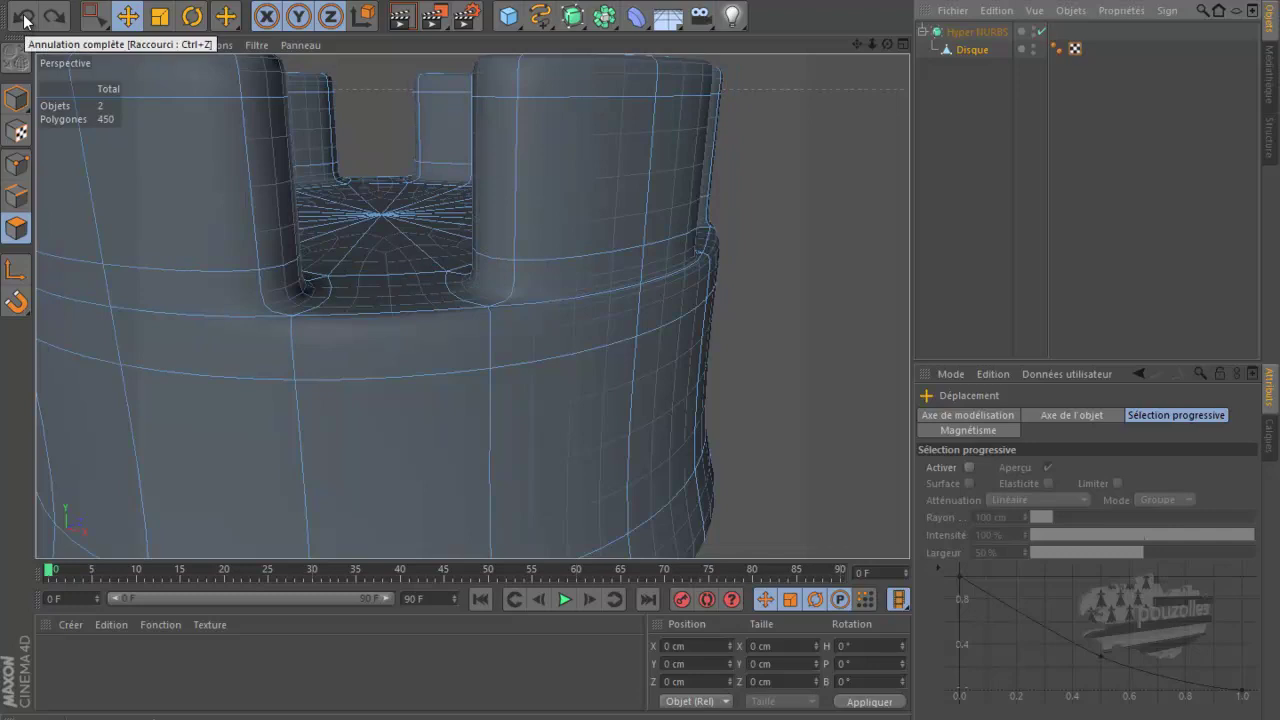
click(54, 18)
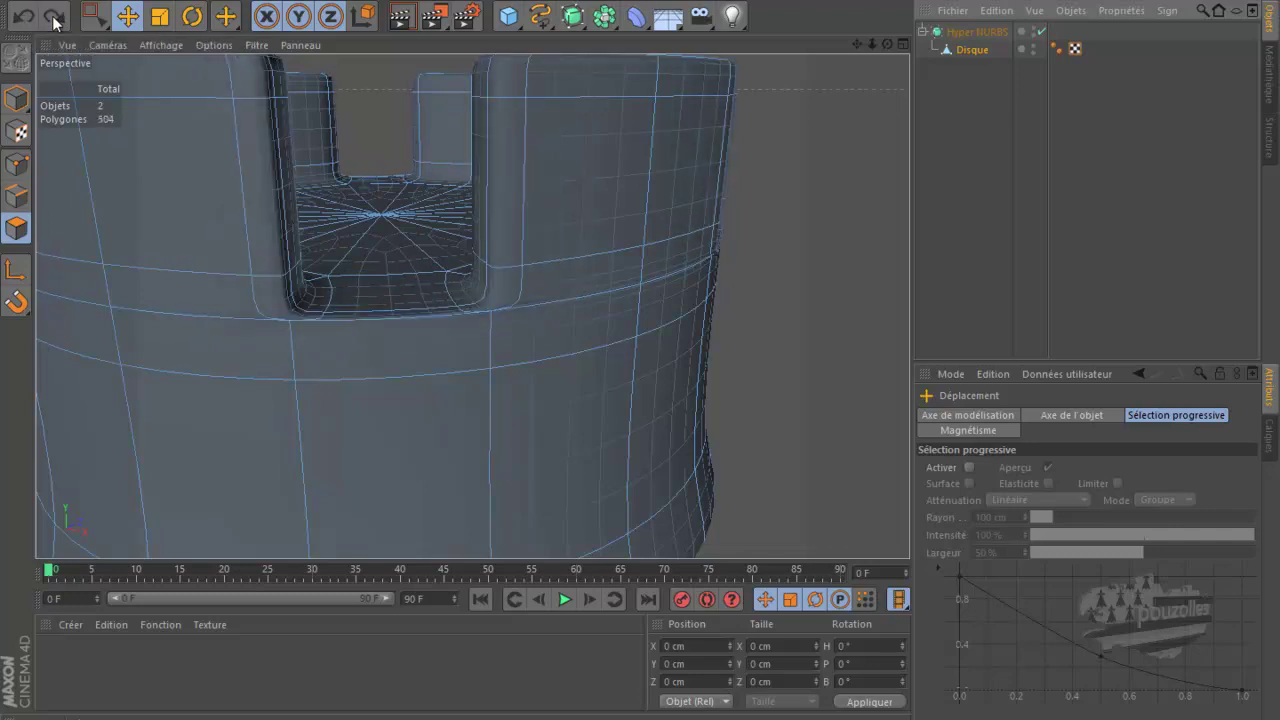
click(54, 18)
click(54, 18)
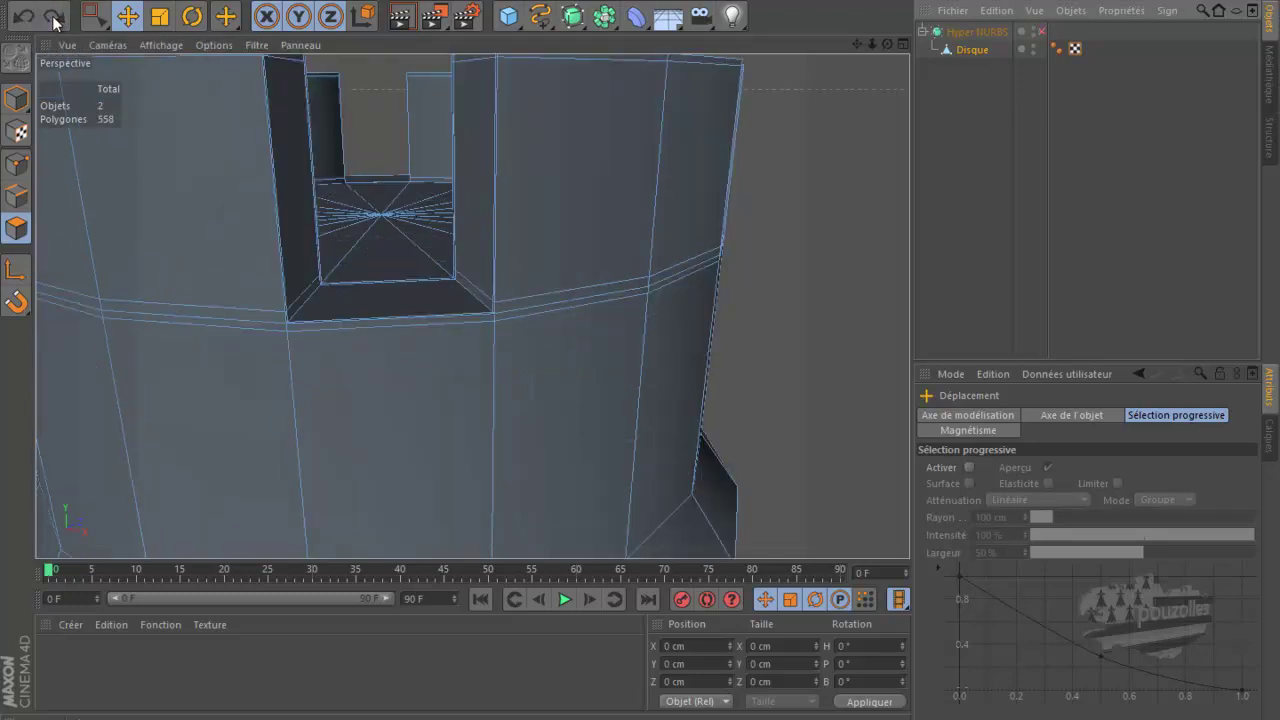
click(54, 18)
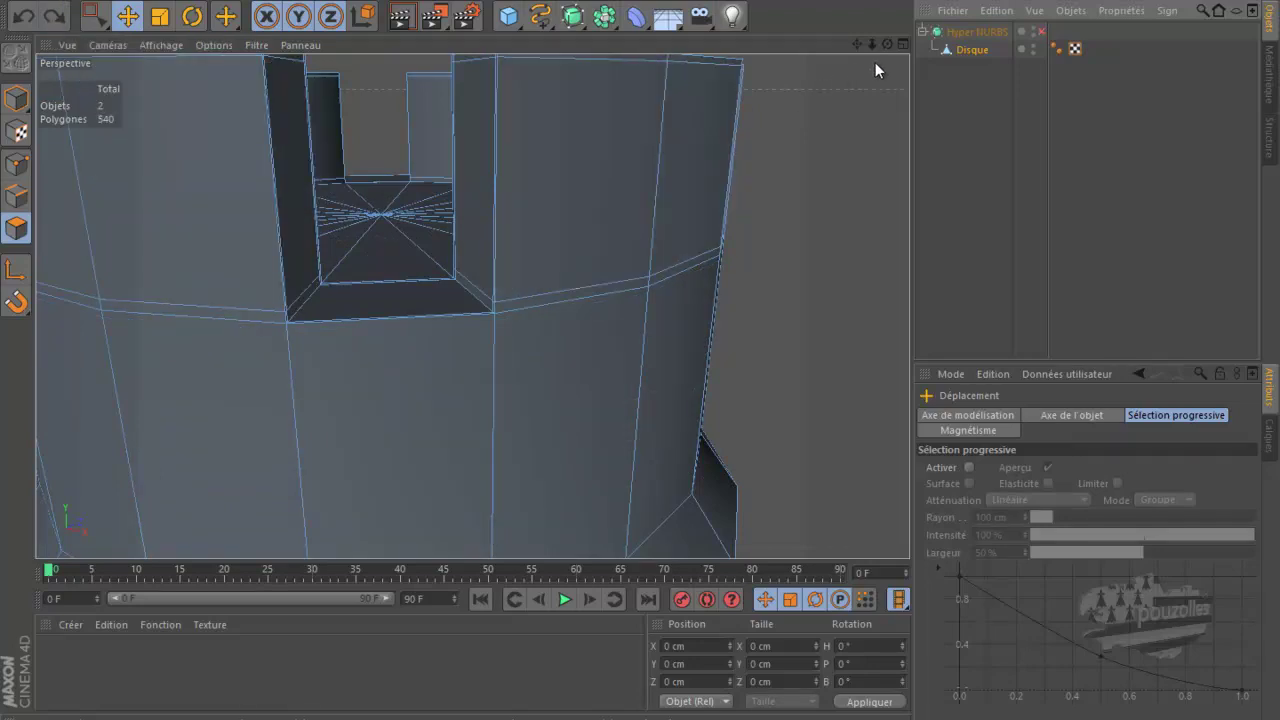
Zoom into the crenel corner and switch to Edges mode.
scroll(644, 345, up, 3)
scroll(511, 299, up, 2)
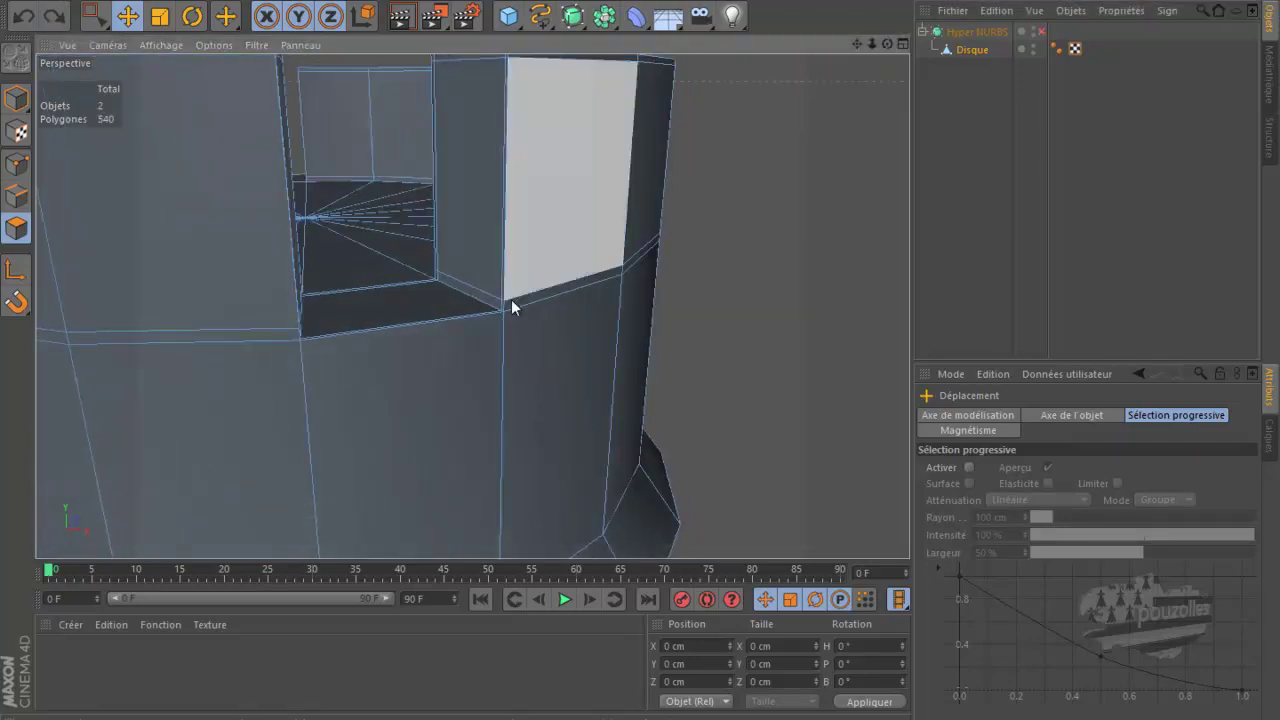
scroll(497, 312, up, 2)
scroll(474, 333, up, 2)
scroll(476, 333, up, 2)
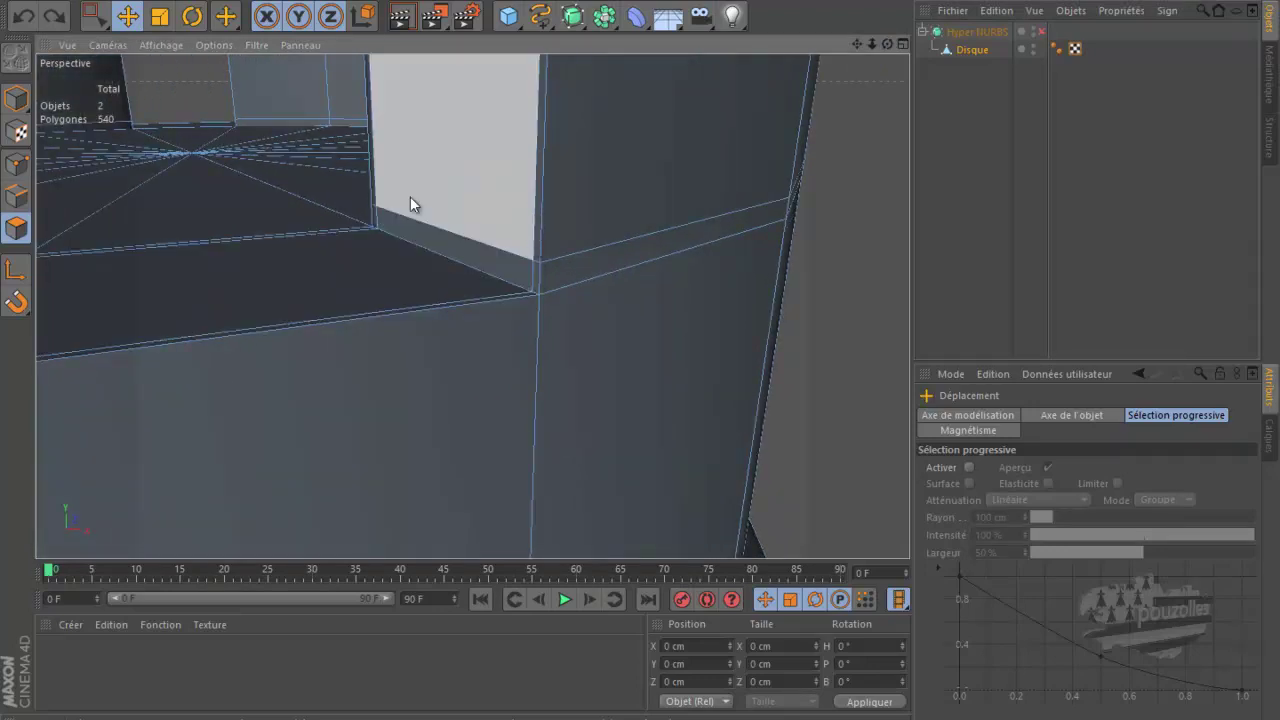
click(16, 196)
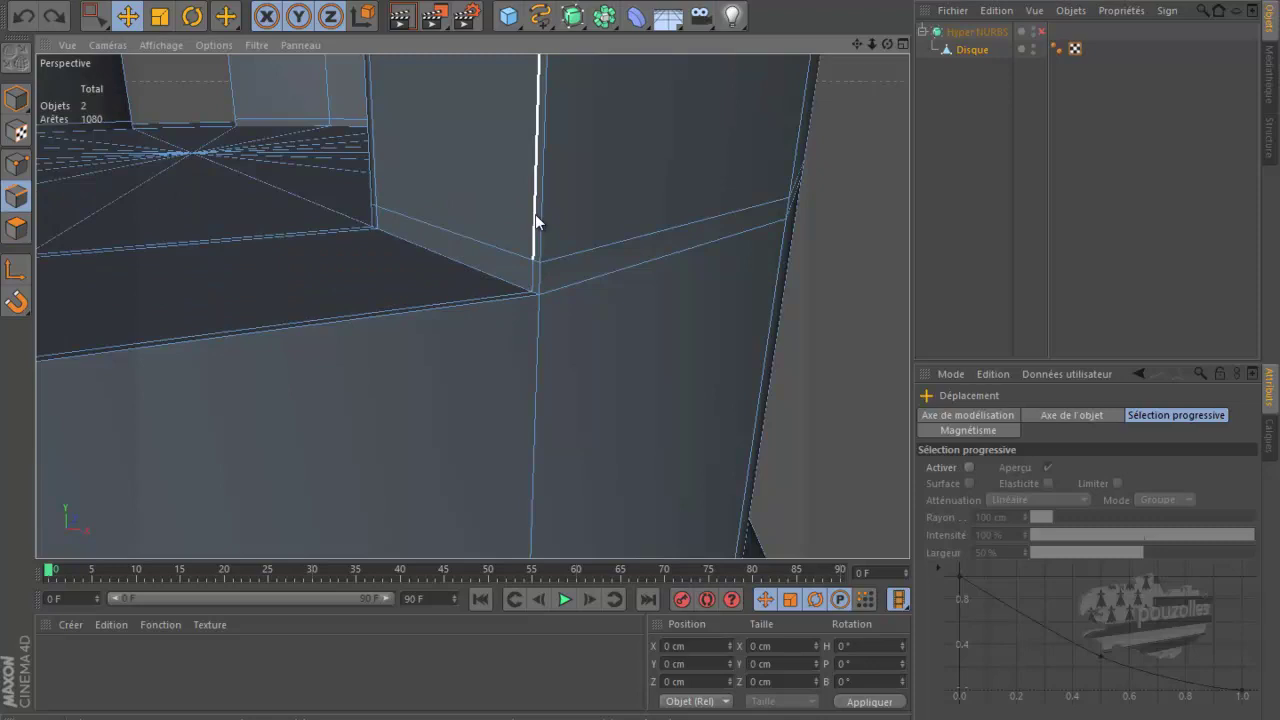
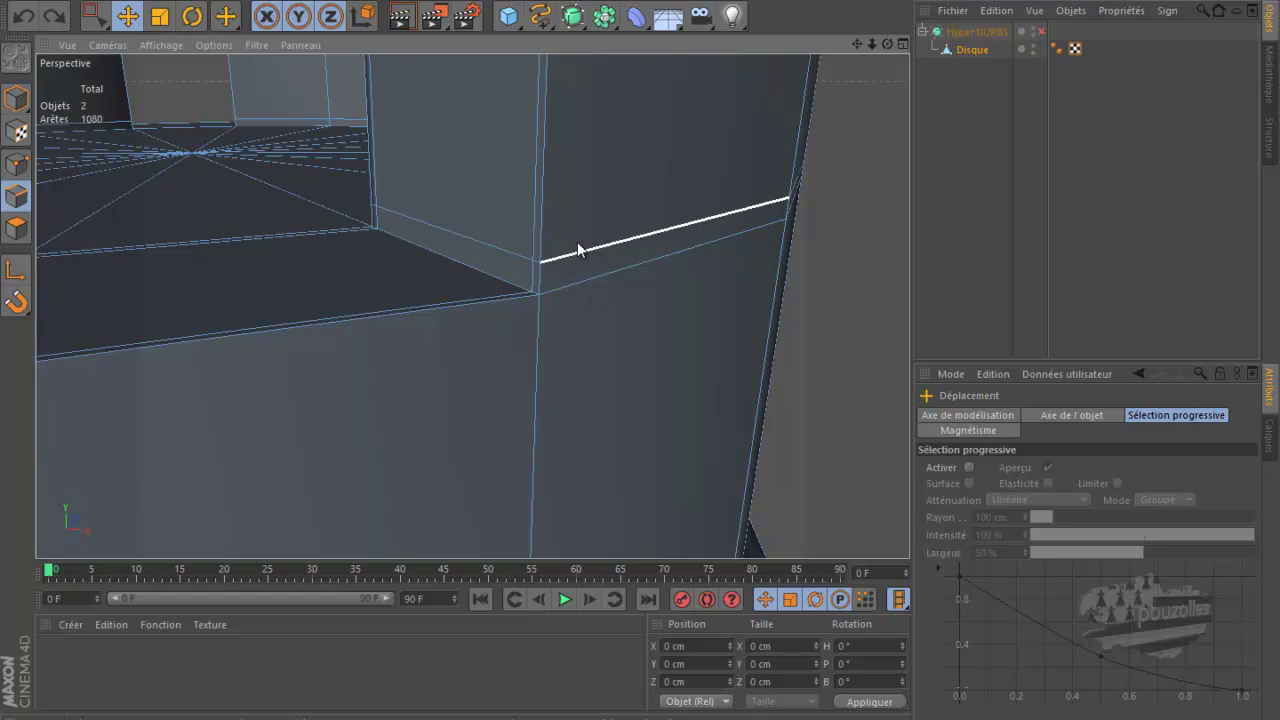
Switch on the Hyper NURBS over the Disque object and render the view to preview the smoothed rook.
mouse_move(578, 250)
alt+mouse_down()
mouse_move(463, 383)
mouse_move(490, 345)
alt+mouse_up()
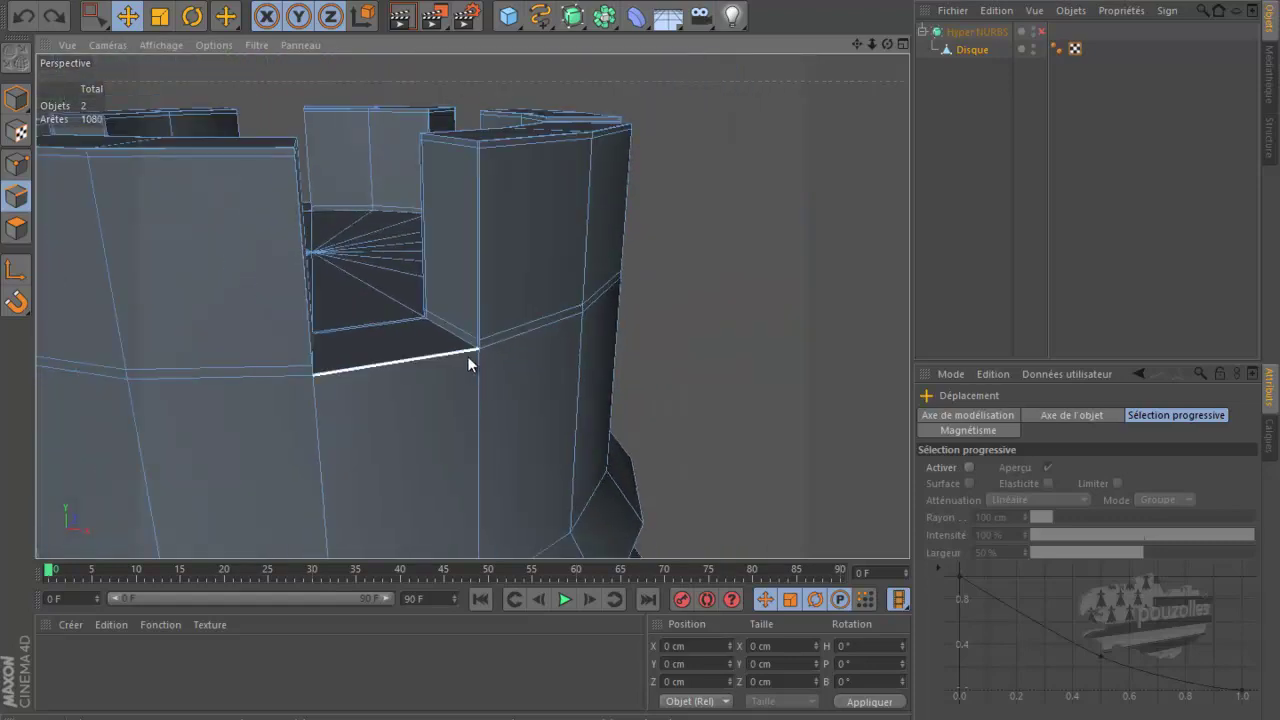
click(1041, 31)
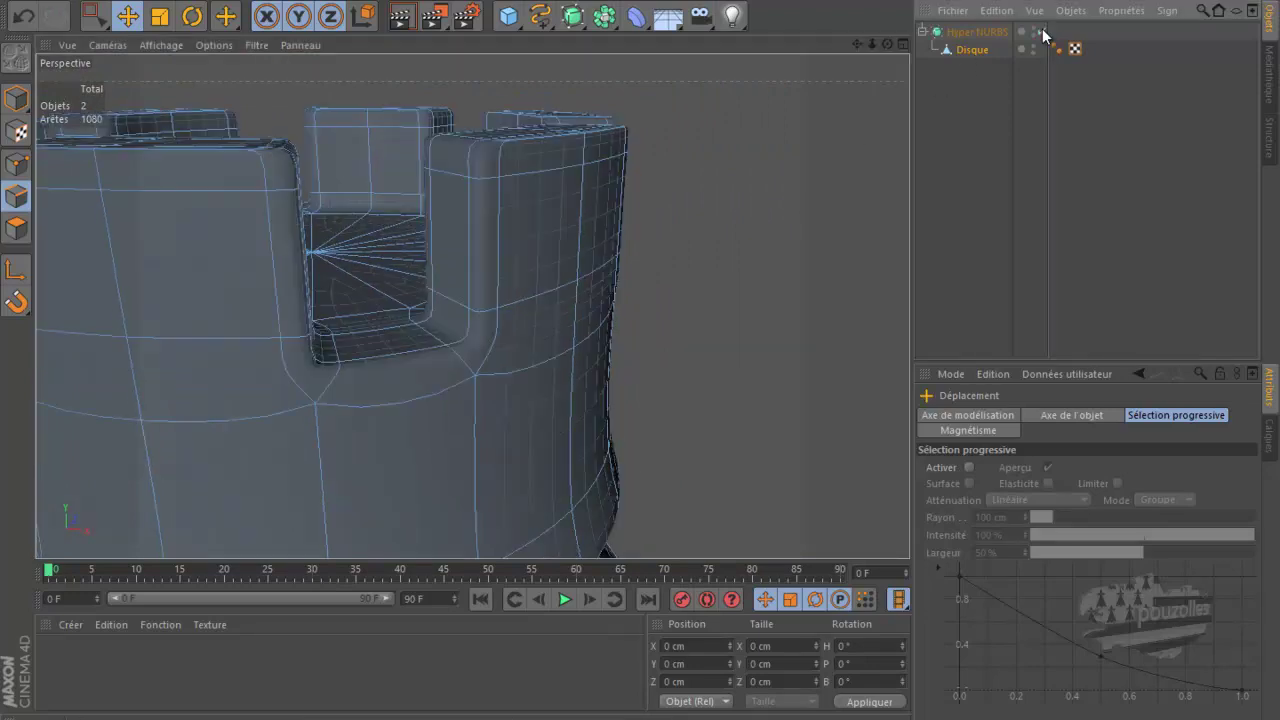
click(405, 20)
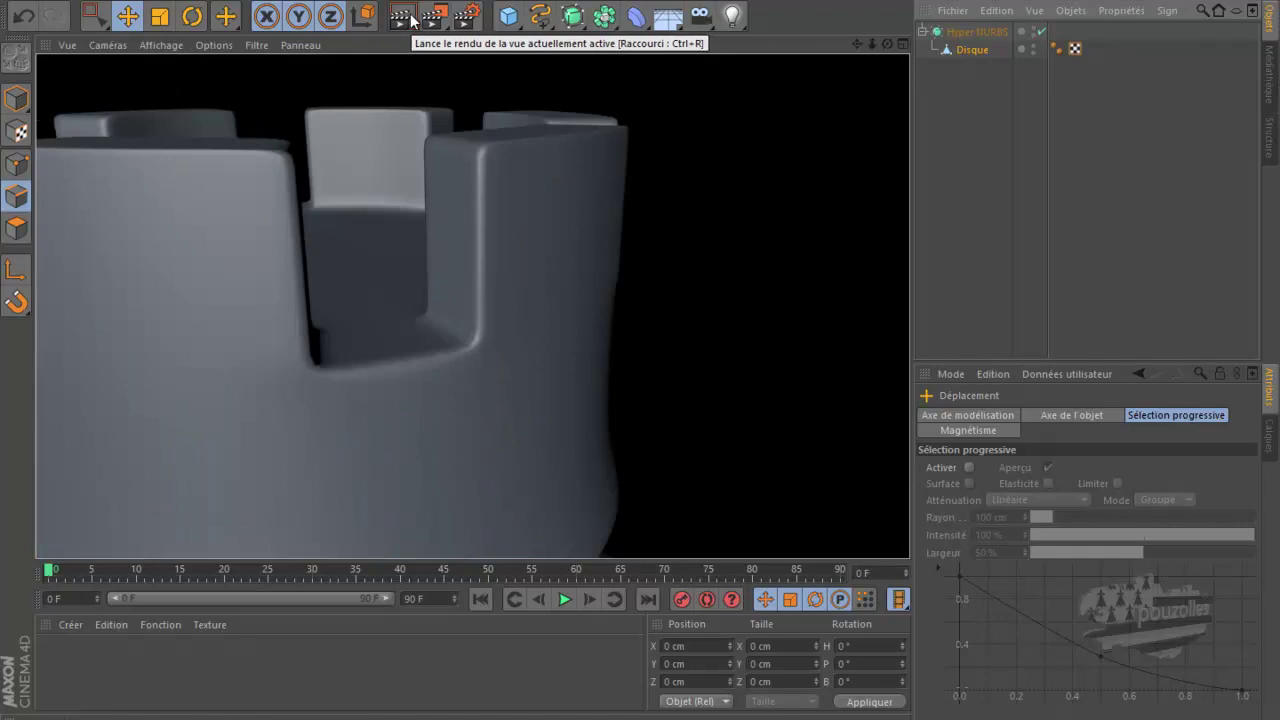
scroll(385, 321, down, 3)
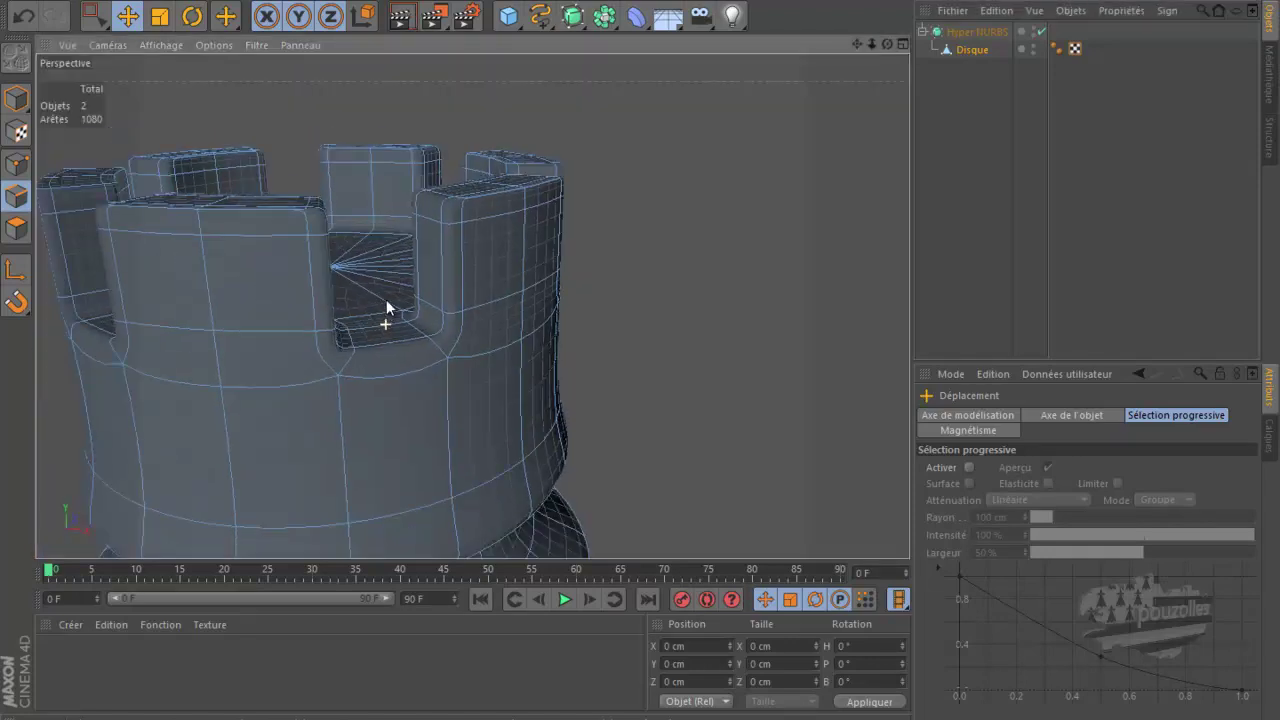
scroll(386, 299, down, 3)
scroll(395, 270, down, 2)
scroll(401, 254, down, 2)
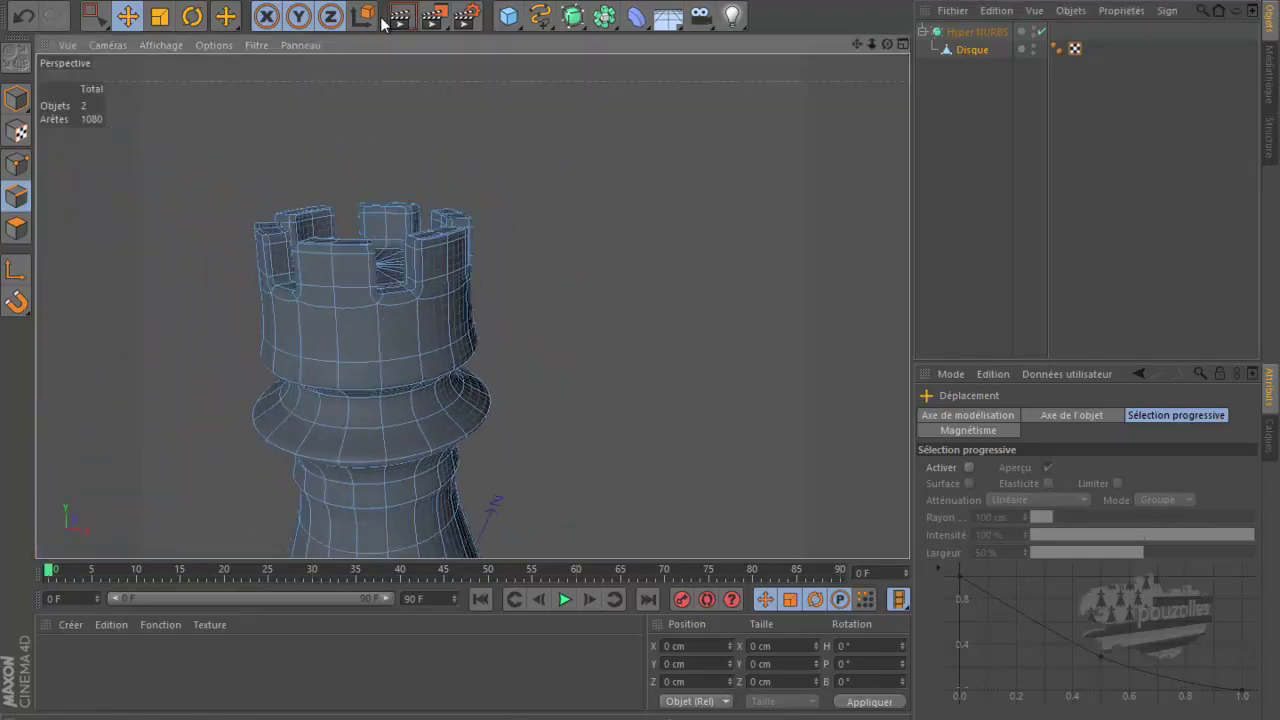
click(414, 20)
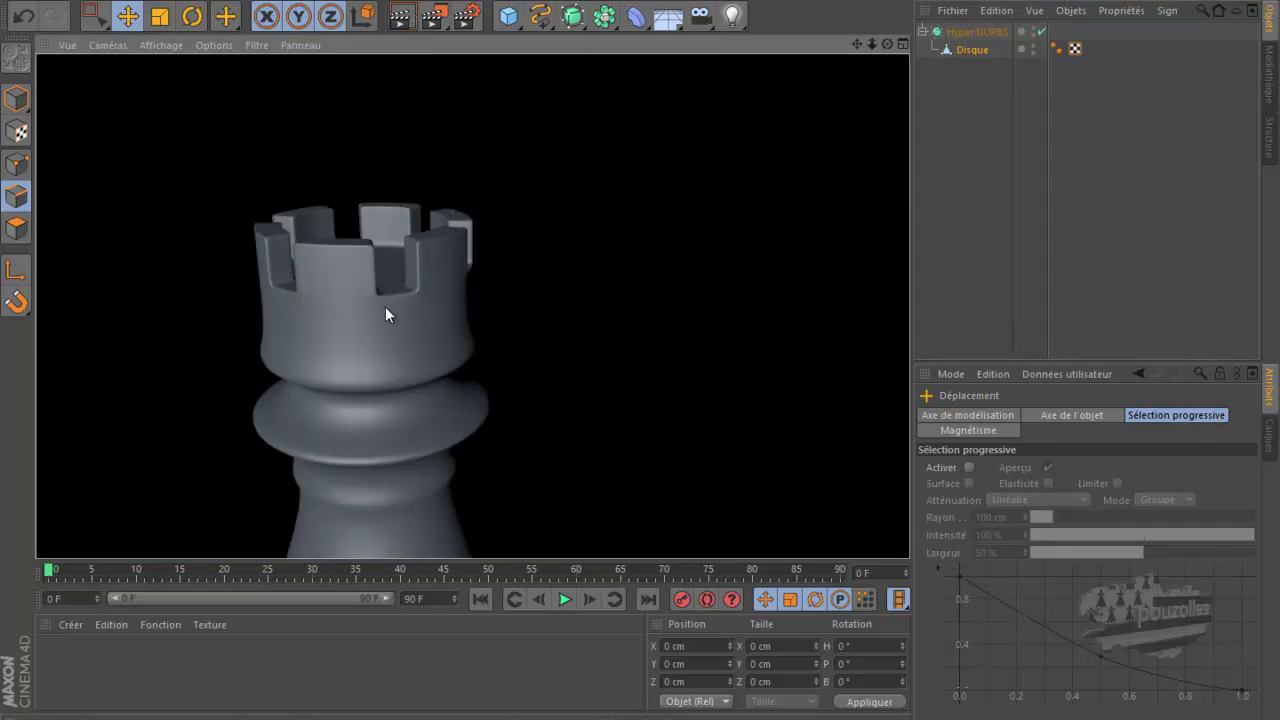
Clear the render and maximize the Avant (front) view, zoomed onto the rook's base.
click(535, 182)
middle_click(573, 350)
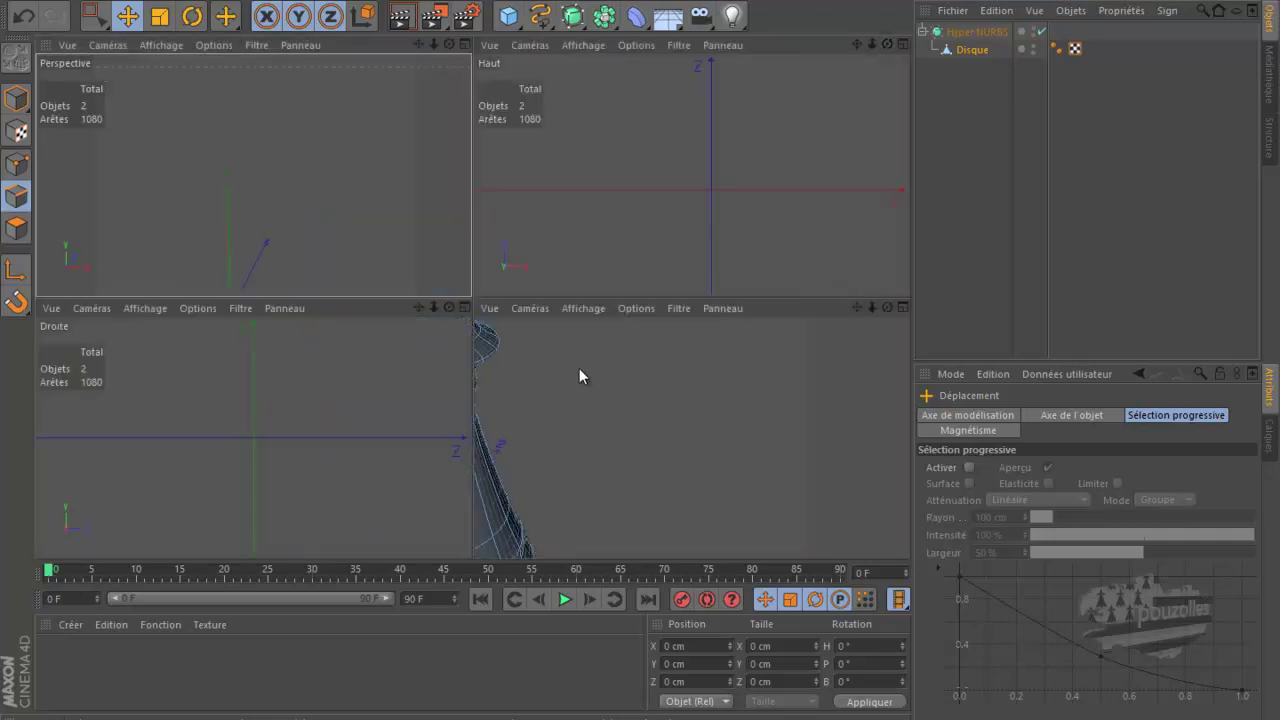
middle_click(590, 410)
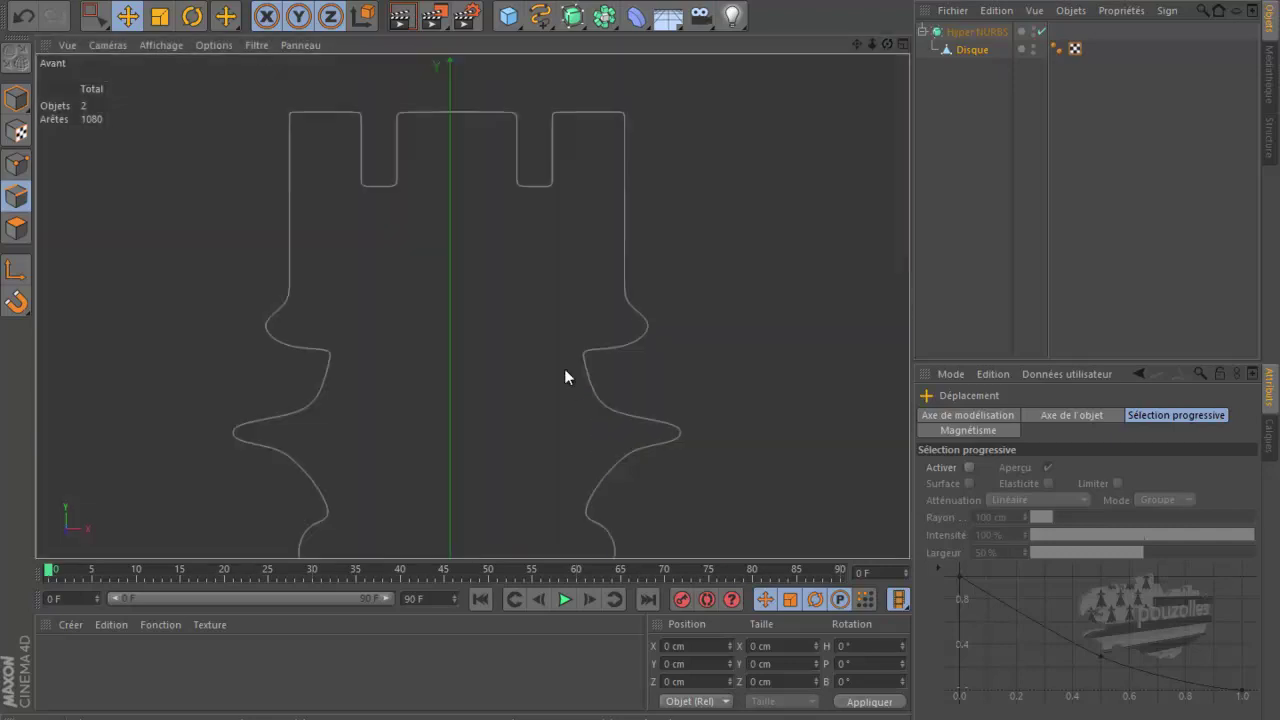
scroll(536, 200, down, 2)
scroll(539, 175, down, 2)
scroll(539, 171, down, 2)
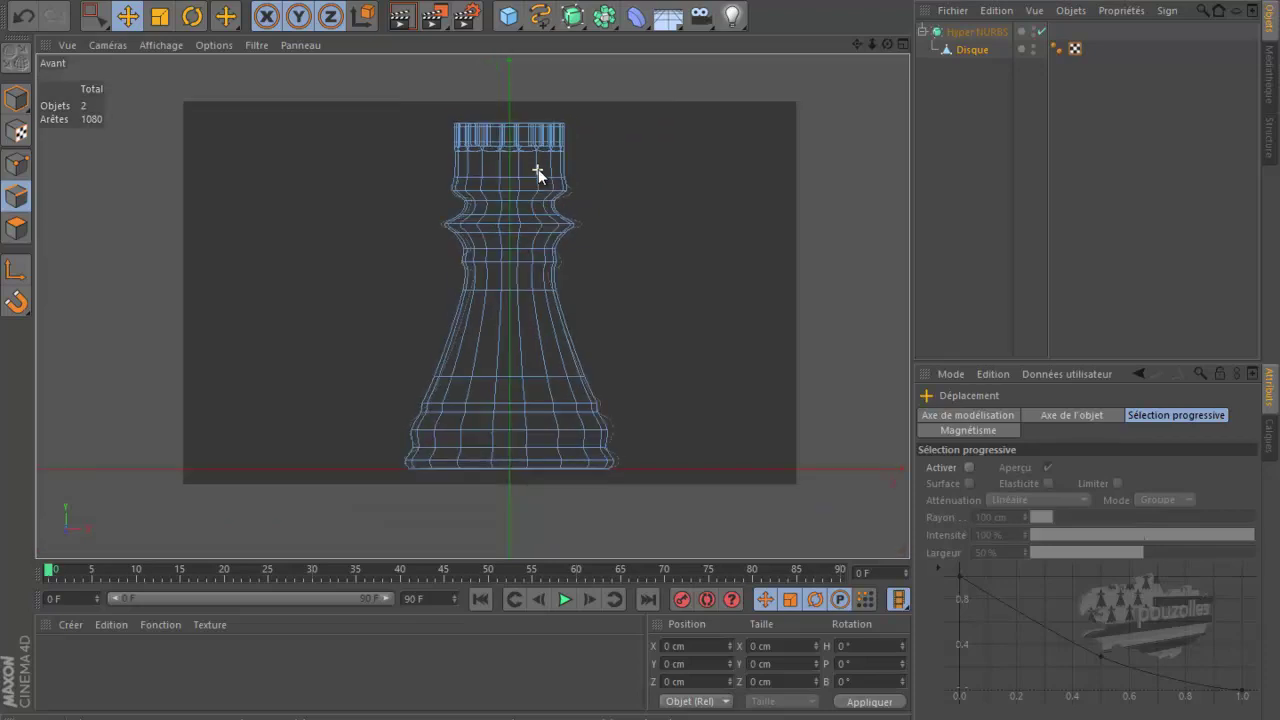
scroll(627, 471, up, 3)
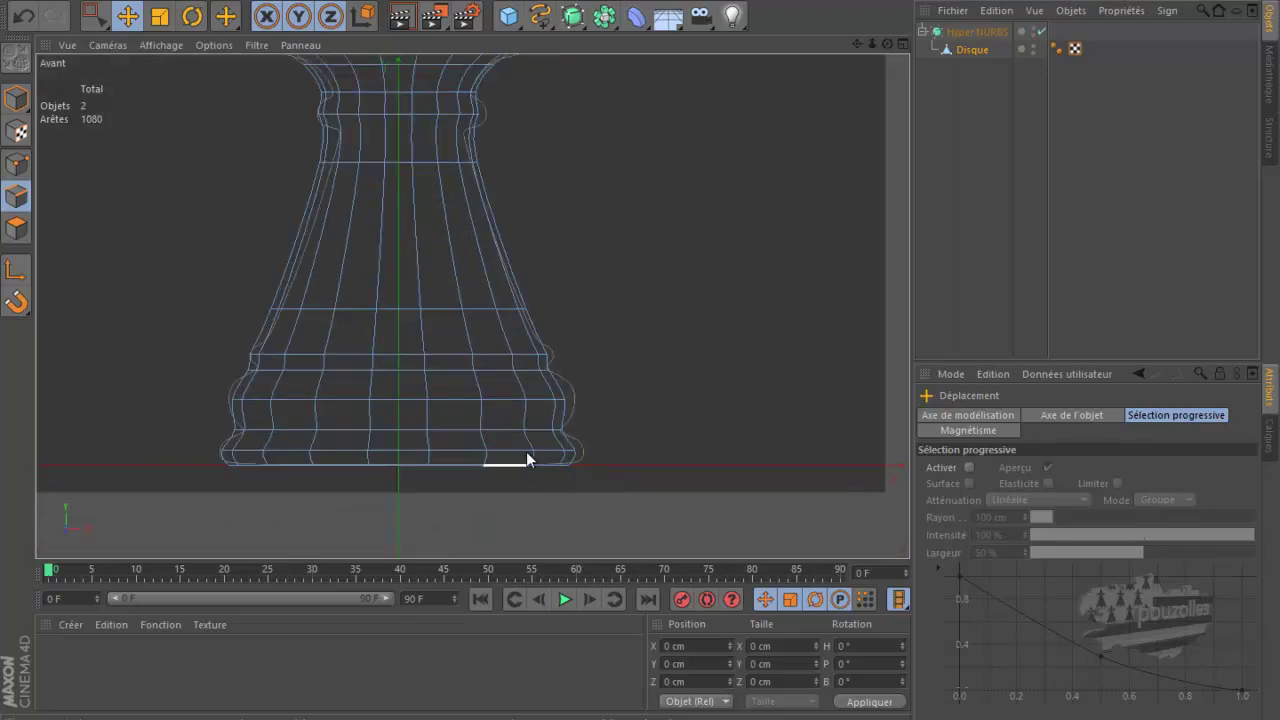
scroll(527, 453, up, 1)
scroll(528, 452, up, 1)
scroll(529, 452, up, 1)
scroll(529, 452, up, 1)
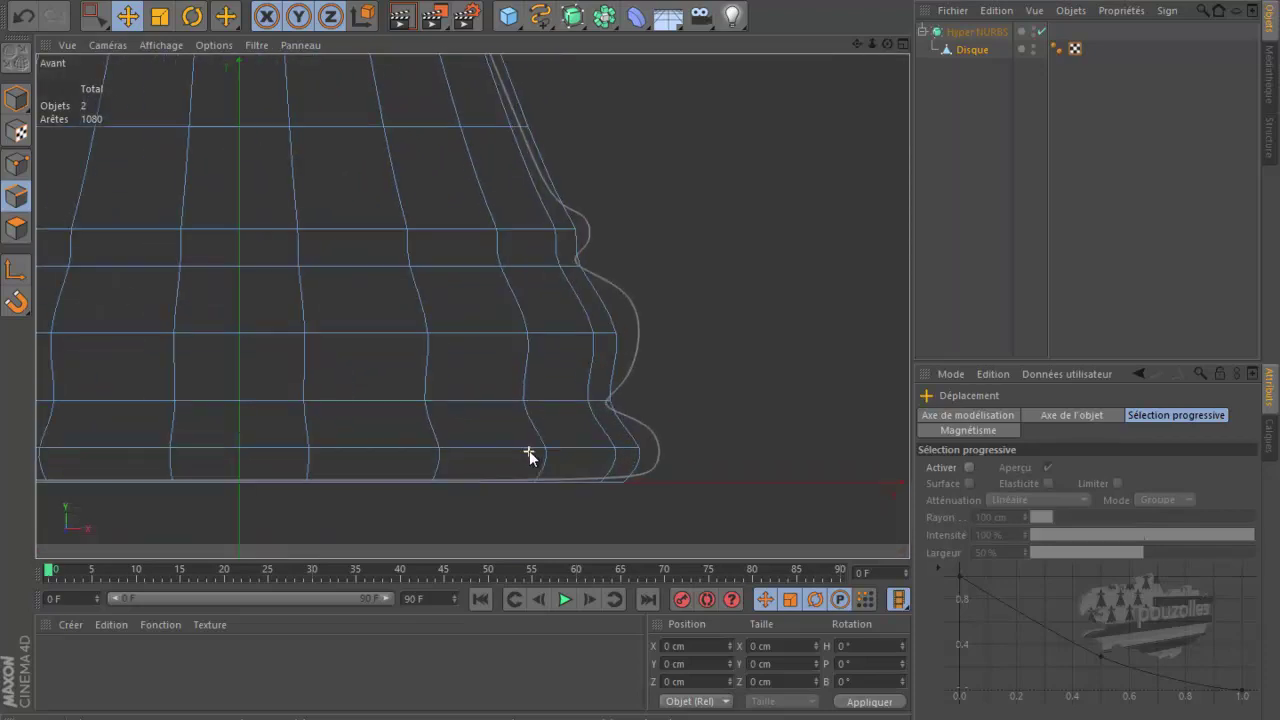
right_click(541, 458)
Loop-select the bottom edge ring of the base and scale its points outward.
key(l)
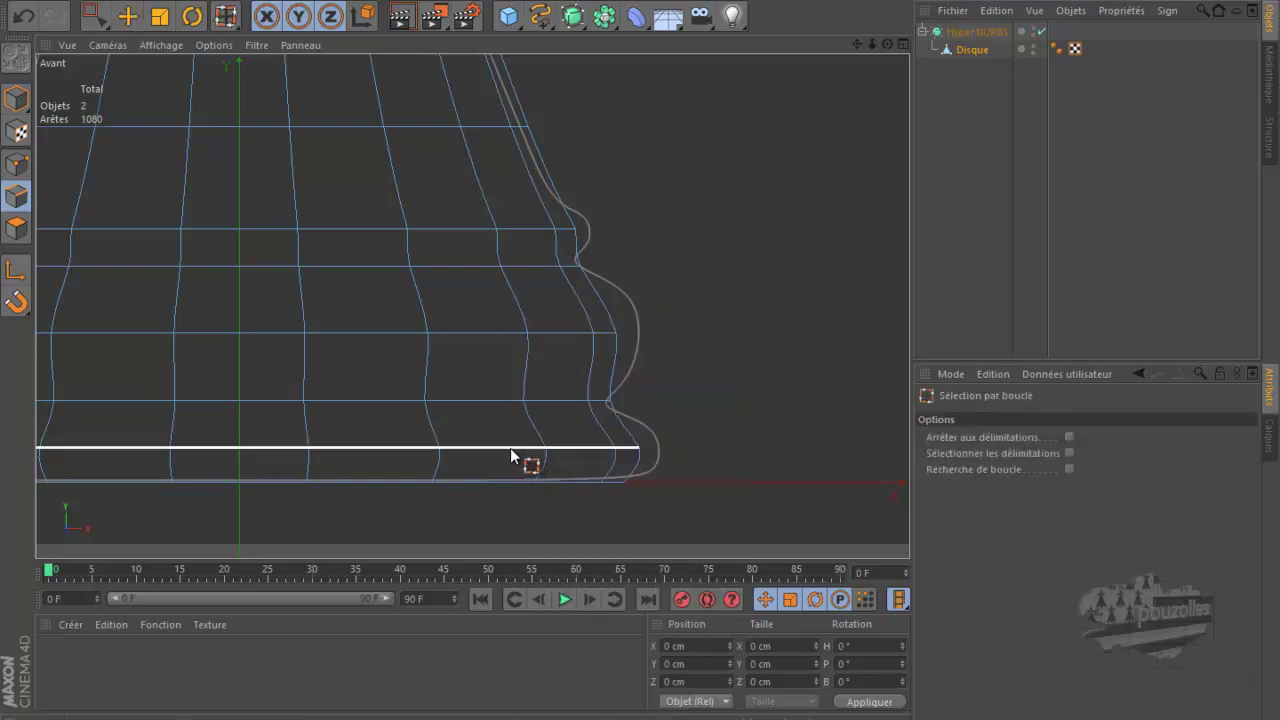
click(511, 451)
ctrl+click(17, 162)
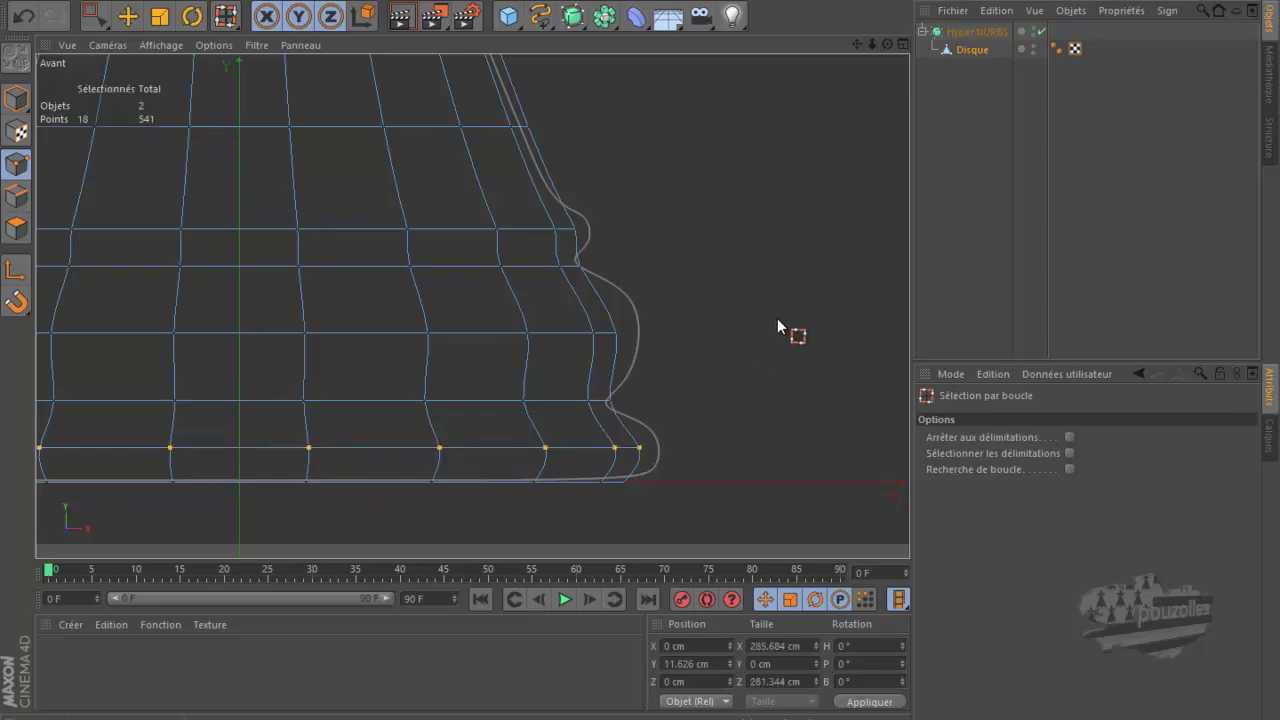
key(t)
drag(779, 319, 840, 333)
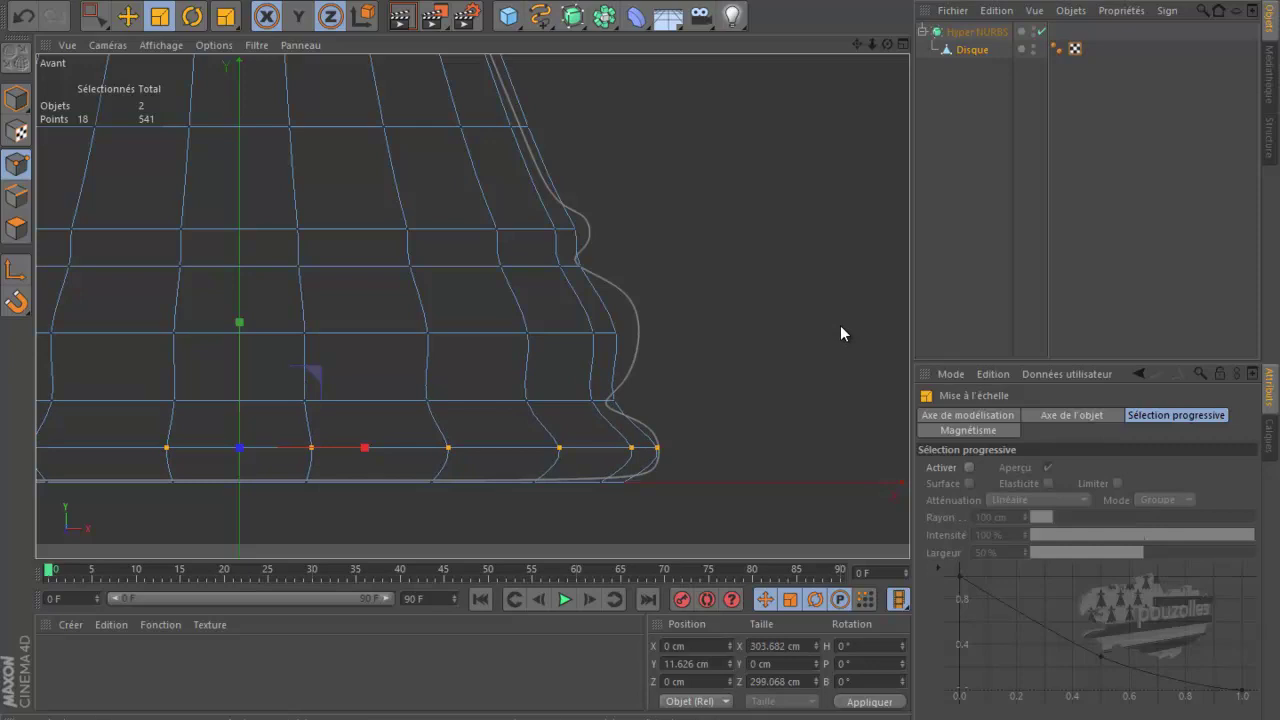
Scale the next ring up outward with Y locked, bulging the base to about 293 cm.
key(u)
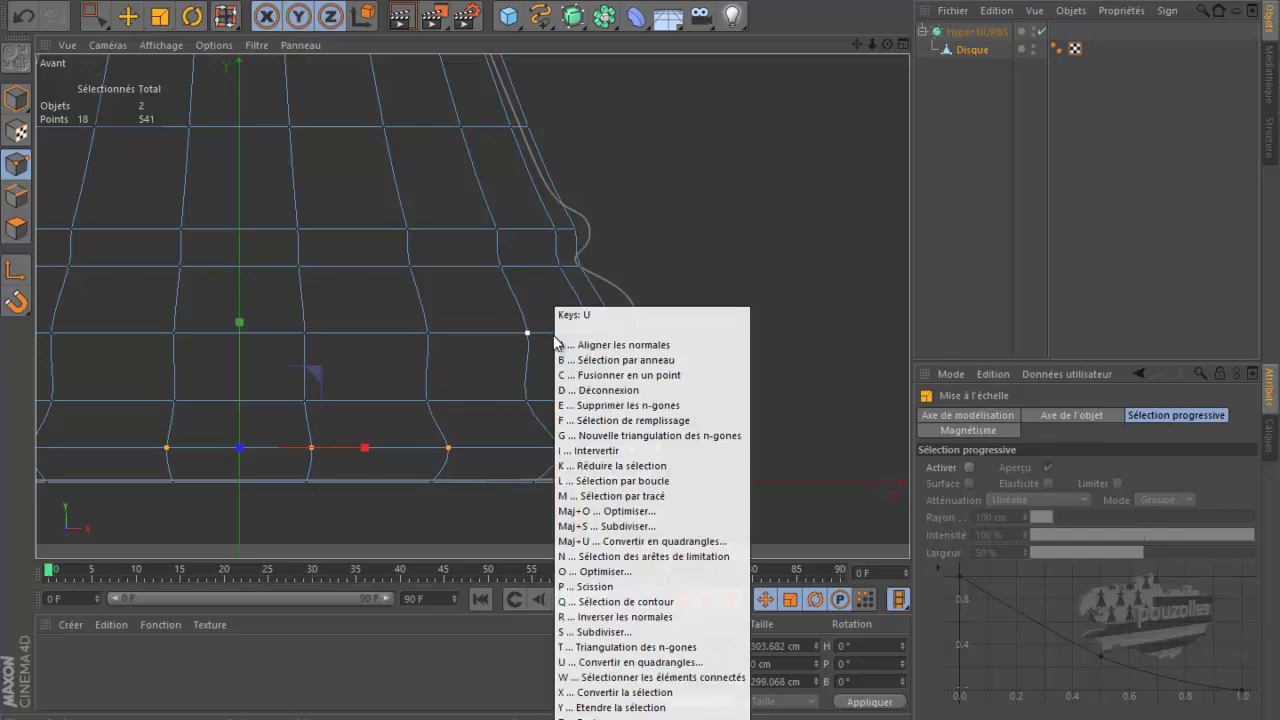
key(l)
click(553, 335)
key(t)
key(y)
drag(746, 321, 799, 327)
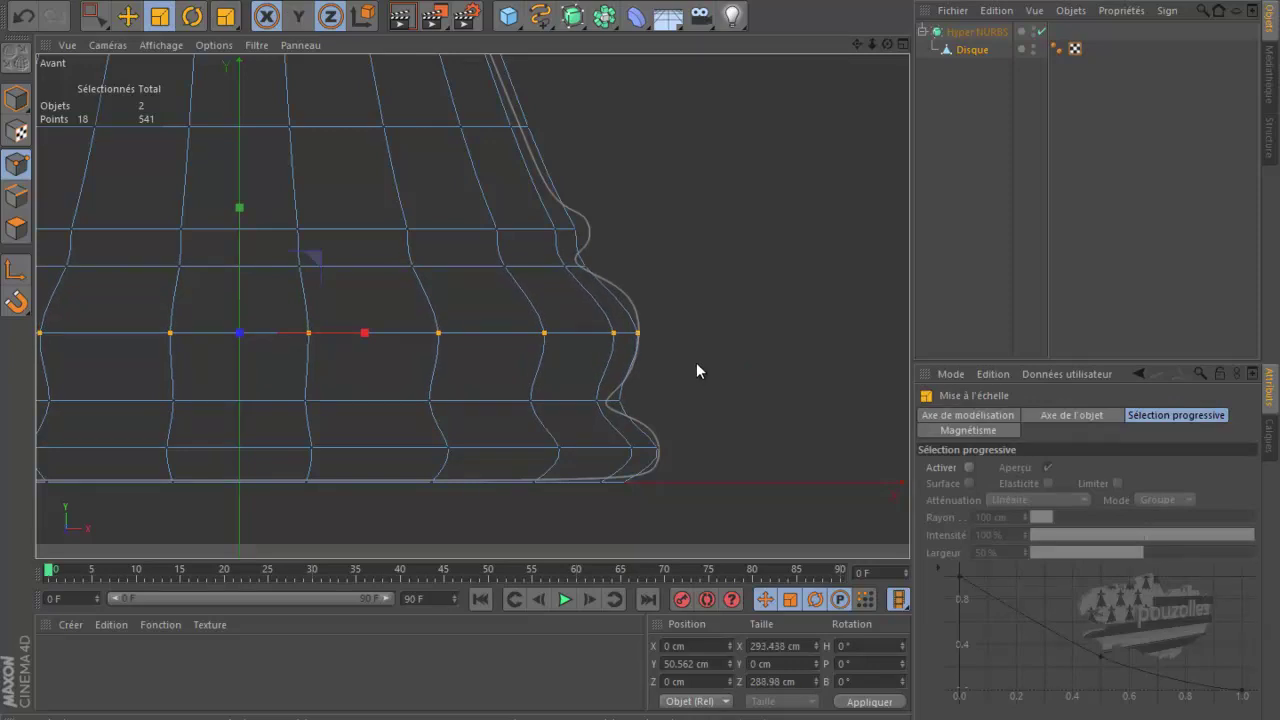
key(u)
key(k)
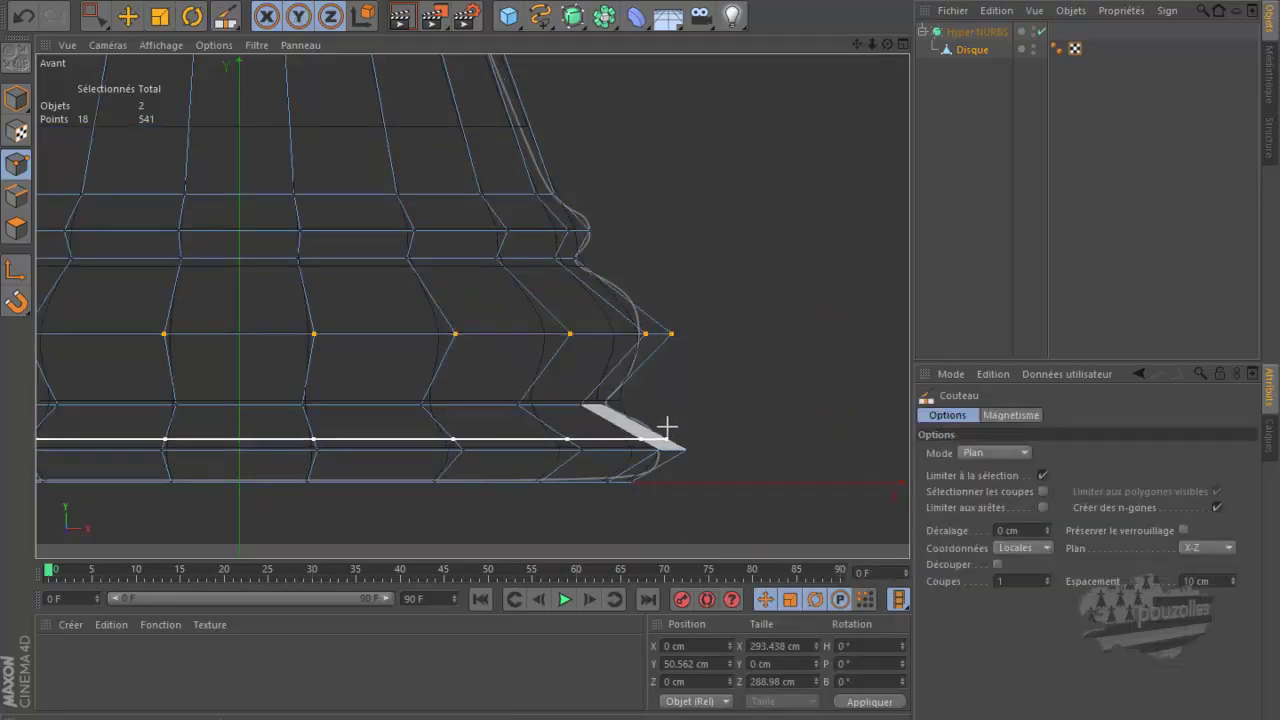
Slice six horizontal knife cuts across the base, above and below the widened ring, raising points to 649.
click(667, 437)
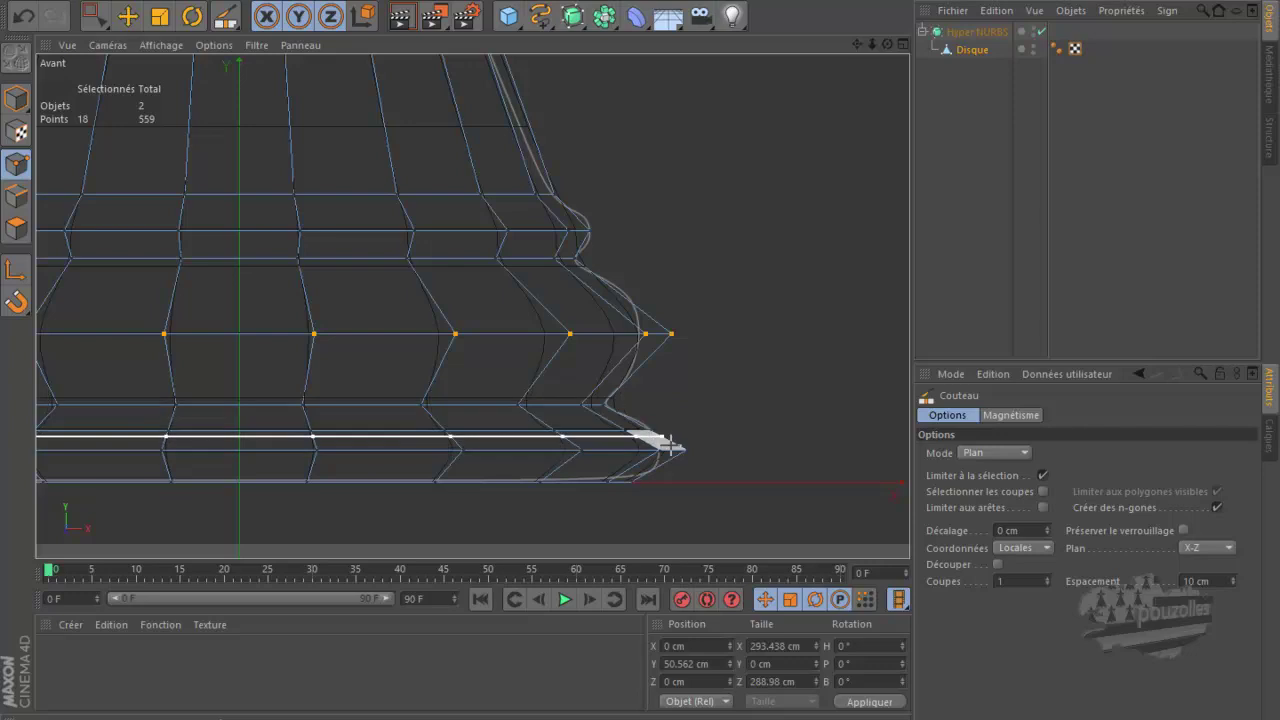
click(660, 458)
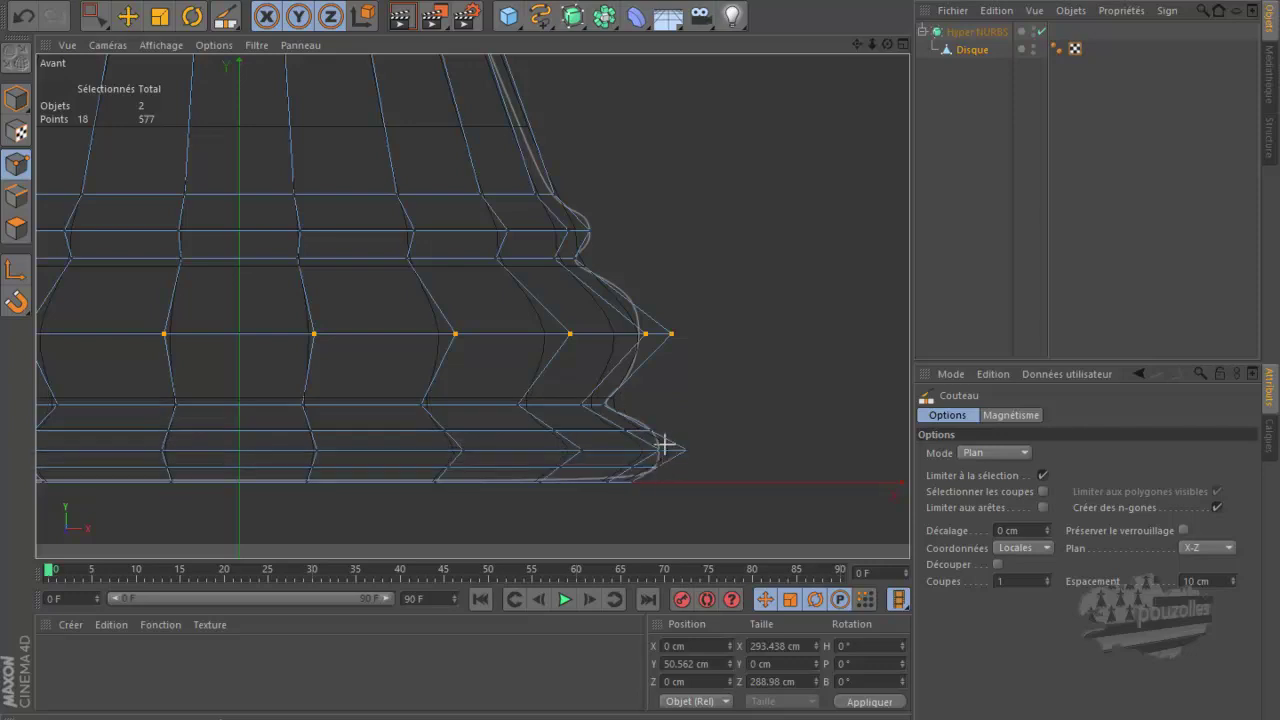
click(639, 370)
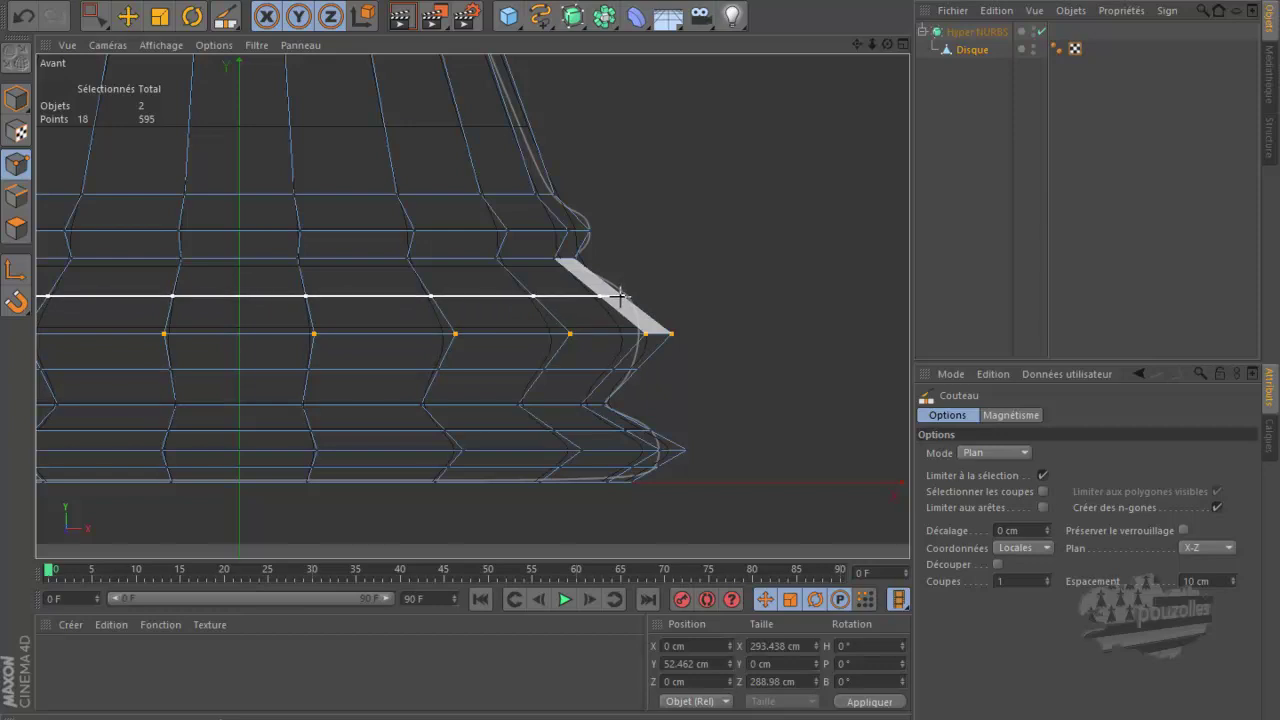
click(618, 293)
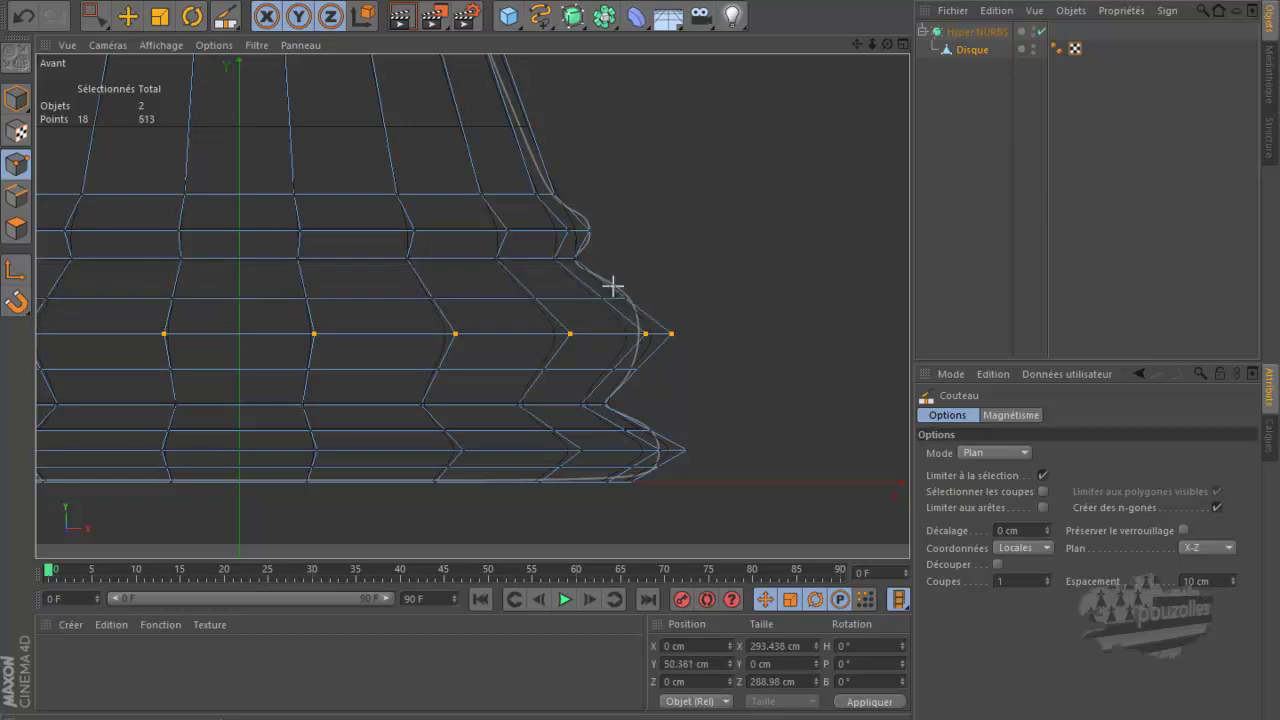
click(581, 244)
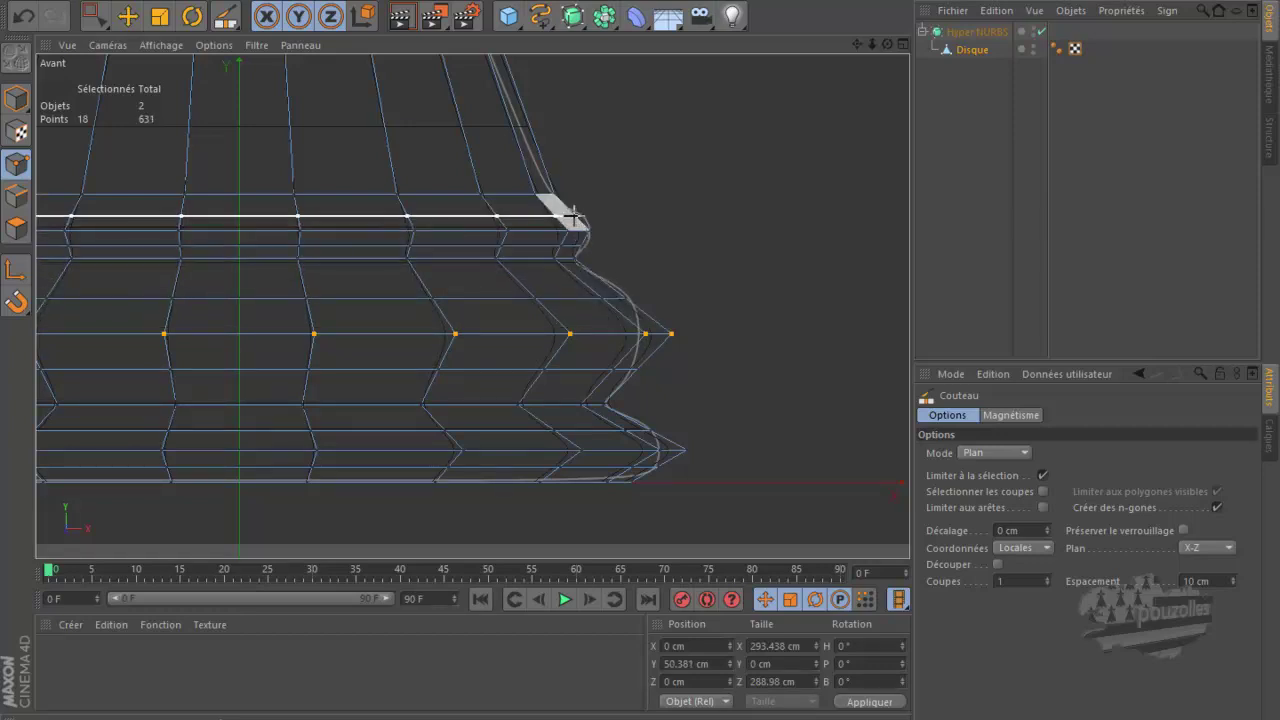
click(573, 214)
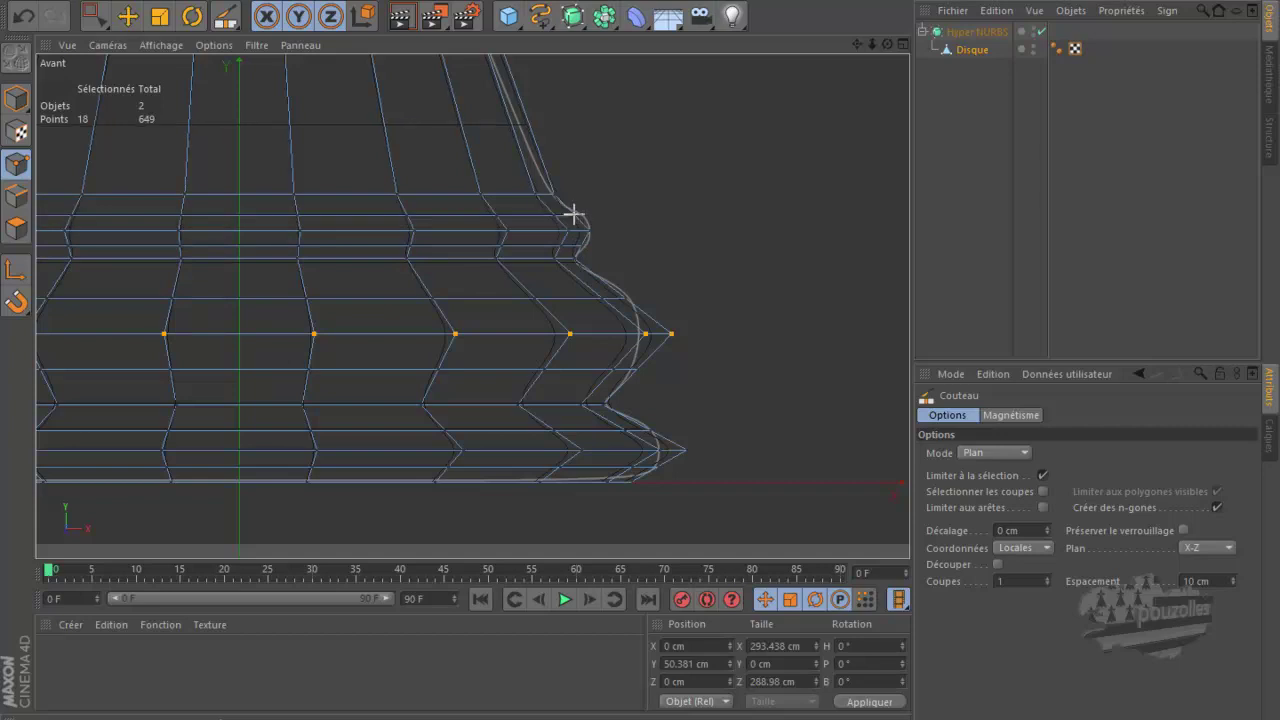
Pull the ring just above the base's bottom loop inward.
right_click(668, 199)
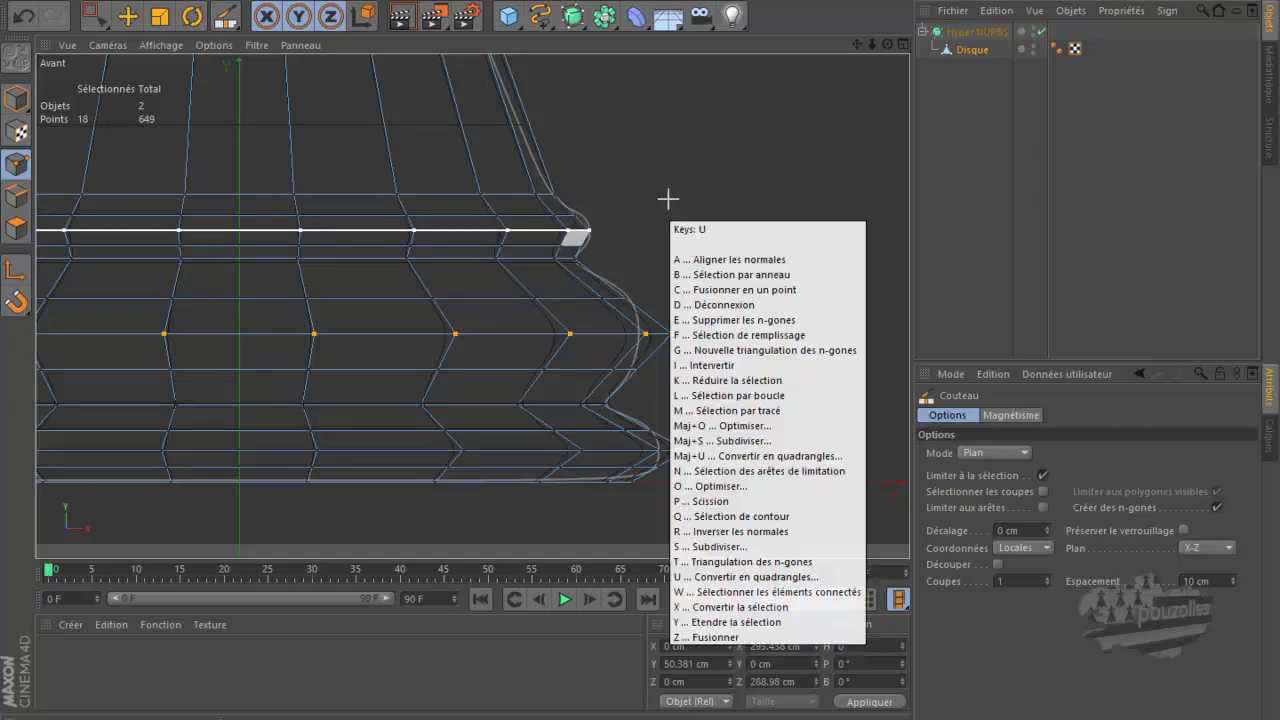
key(l)
scroll(634, 480, up, 3)
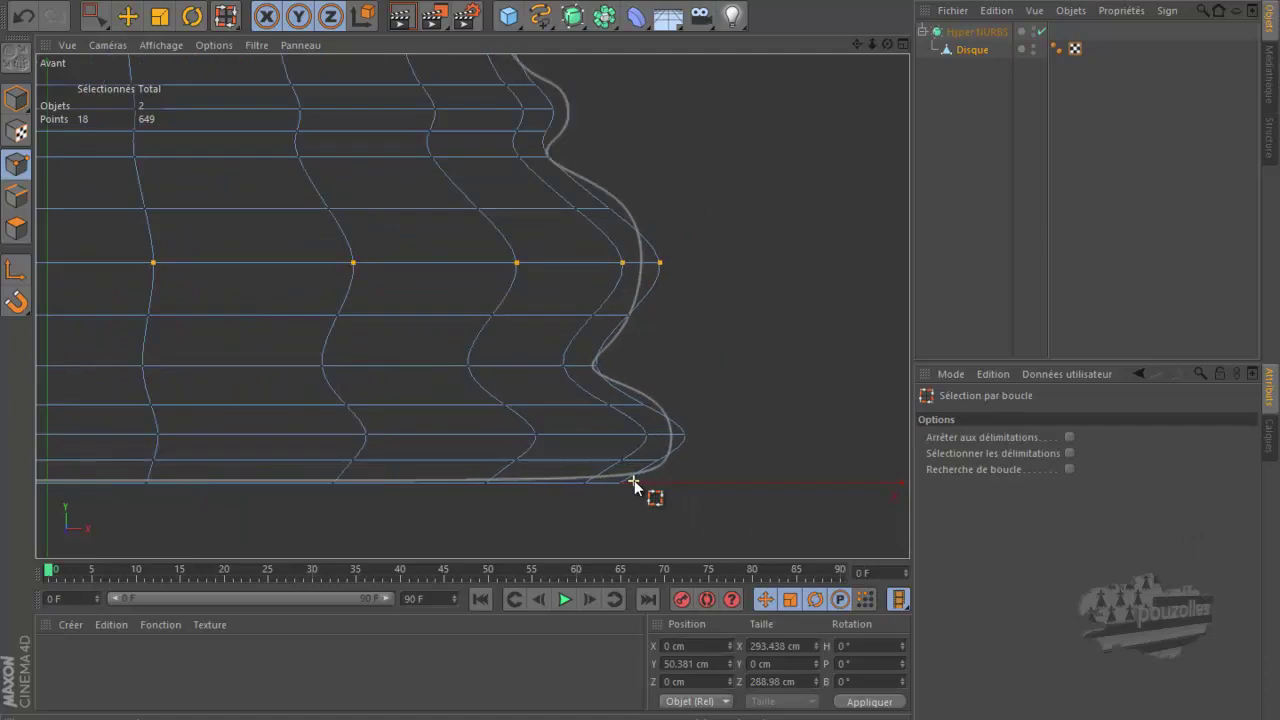
scroll(634, 480, up, 2)
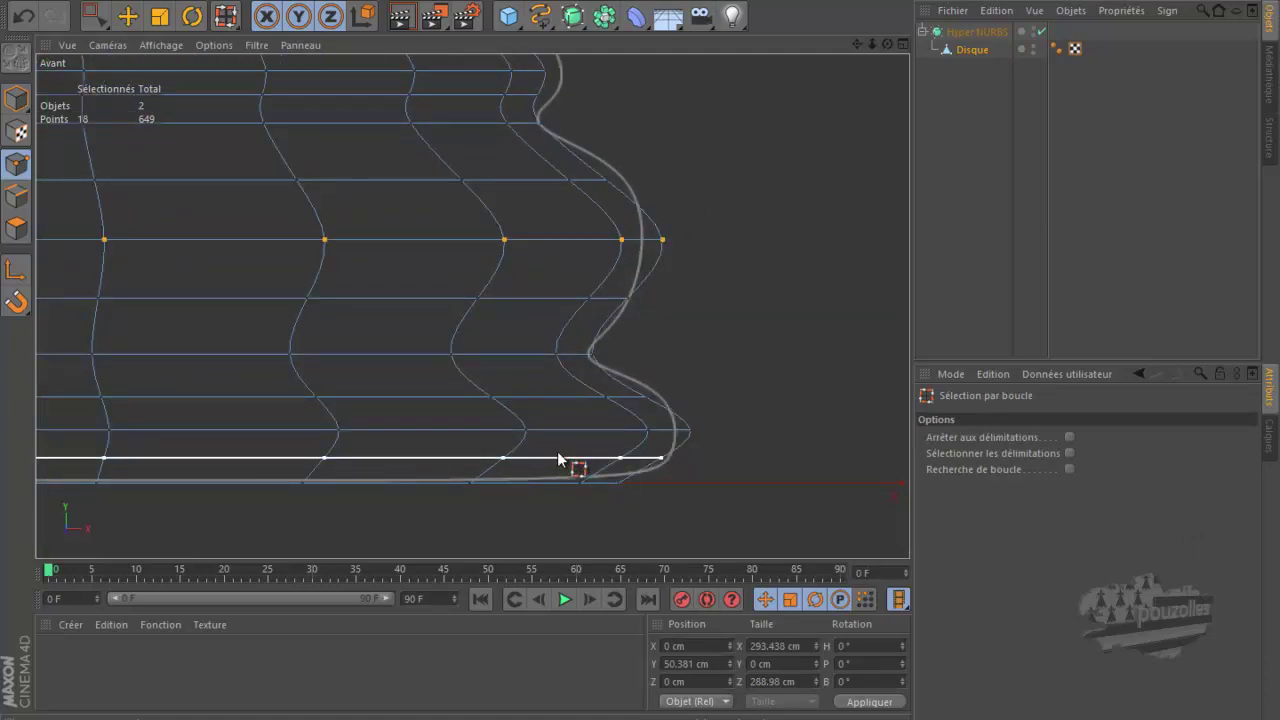
click(689, 398)
key(t)
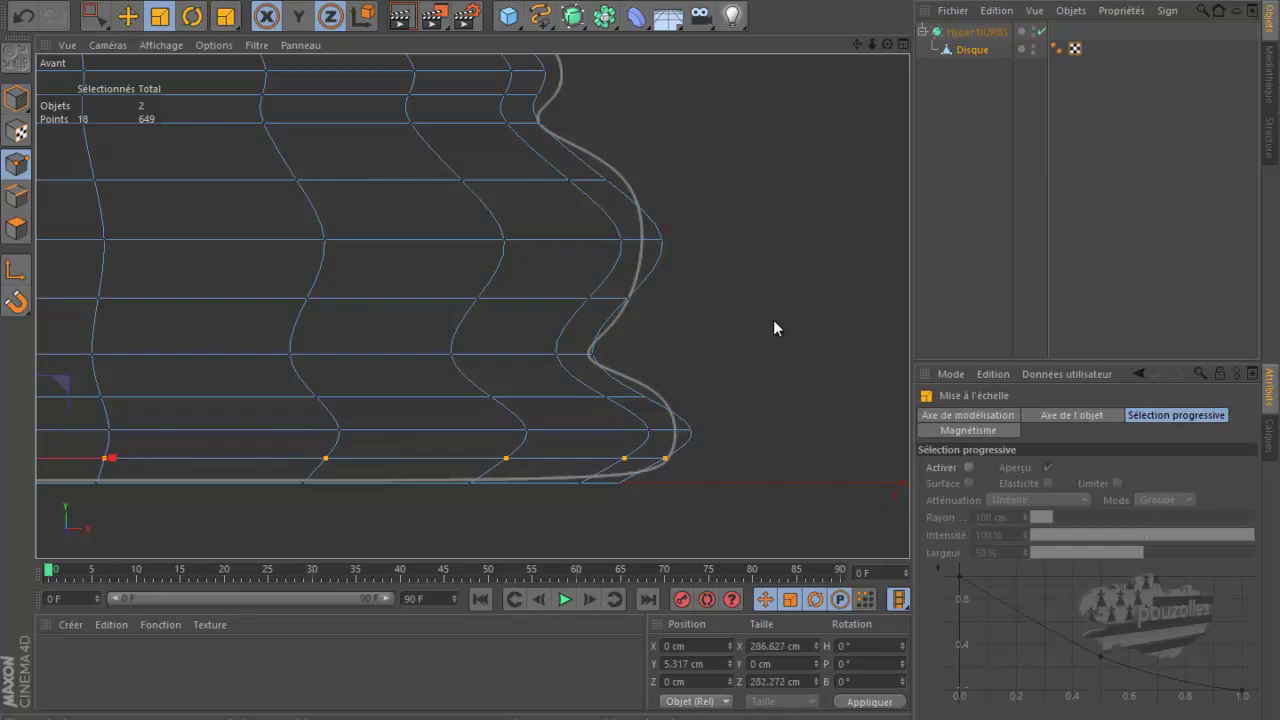
key(u)
key(l)
click(636, 410)
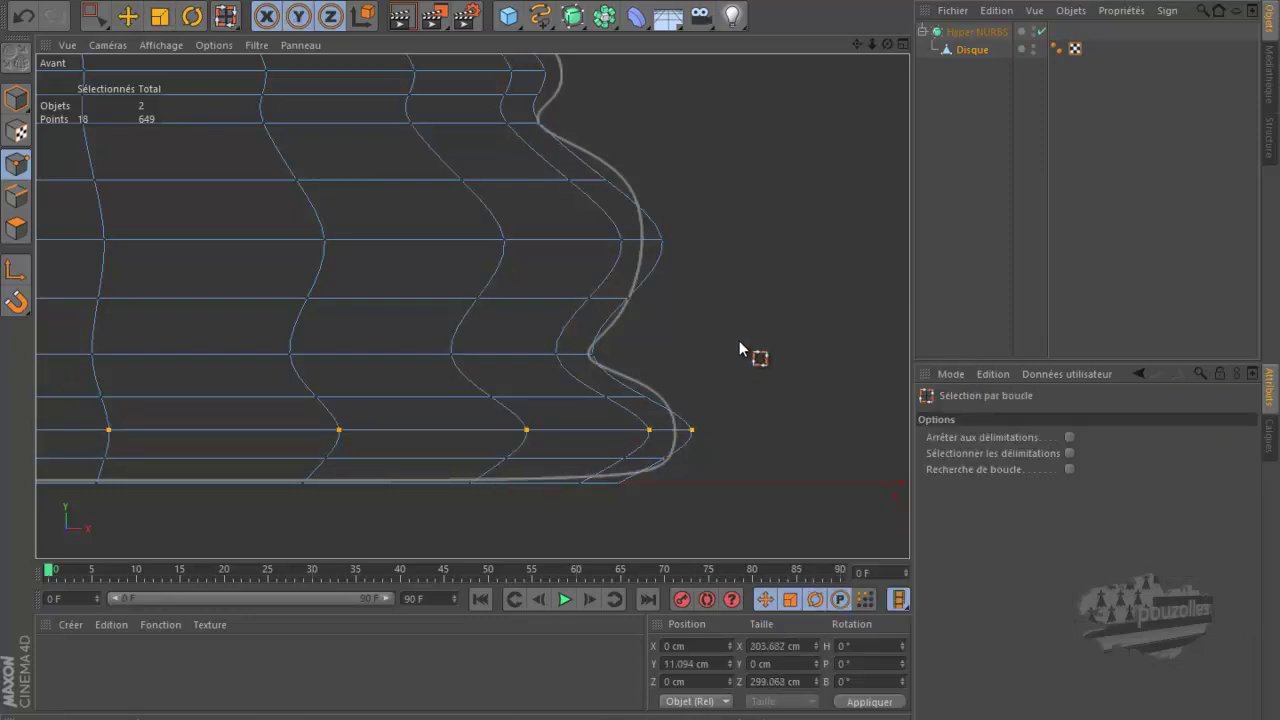
key(t)
drag(741, 337, 718, 345)
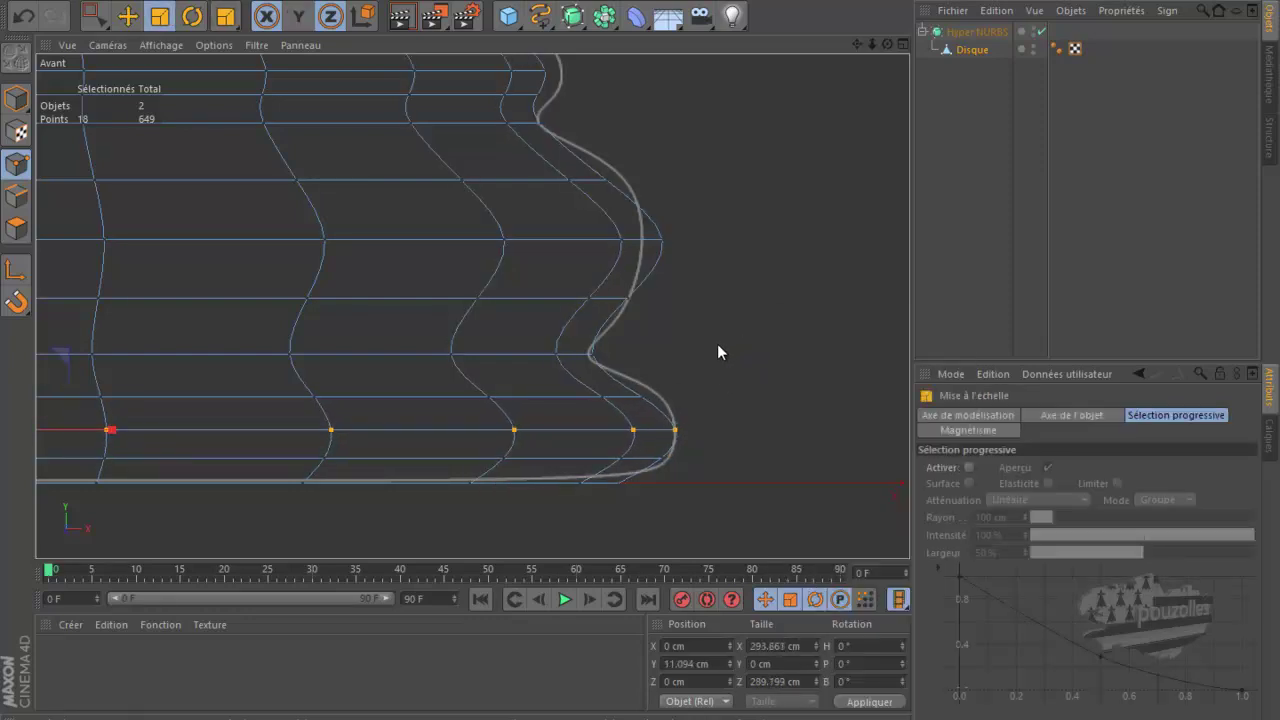
Widen the bottom ring slightly and push a ring higher on the base outward.
key(u)
key(l)
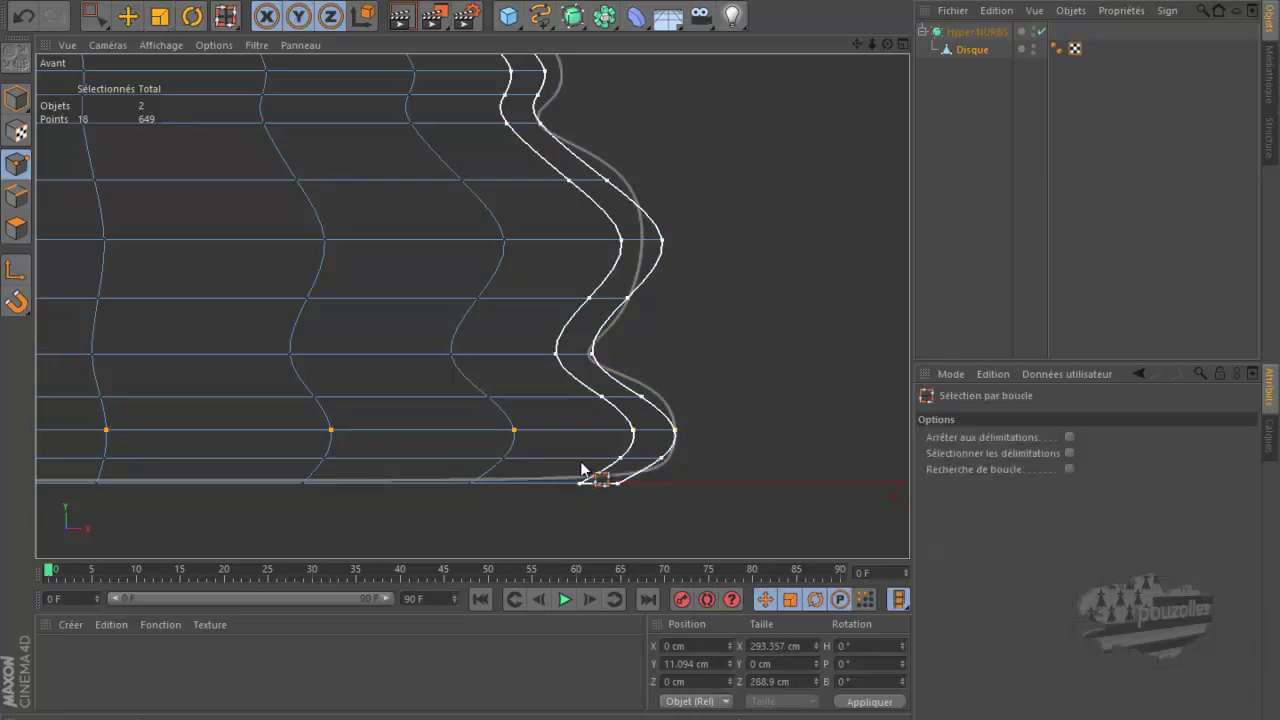
click(575, 457)
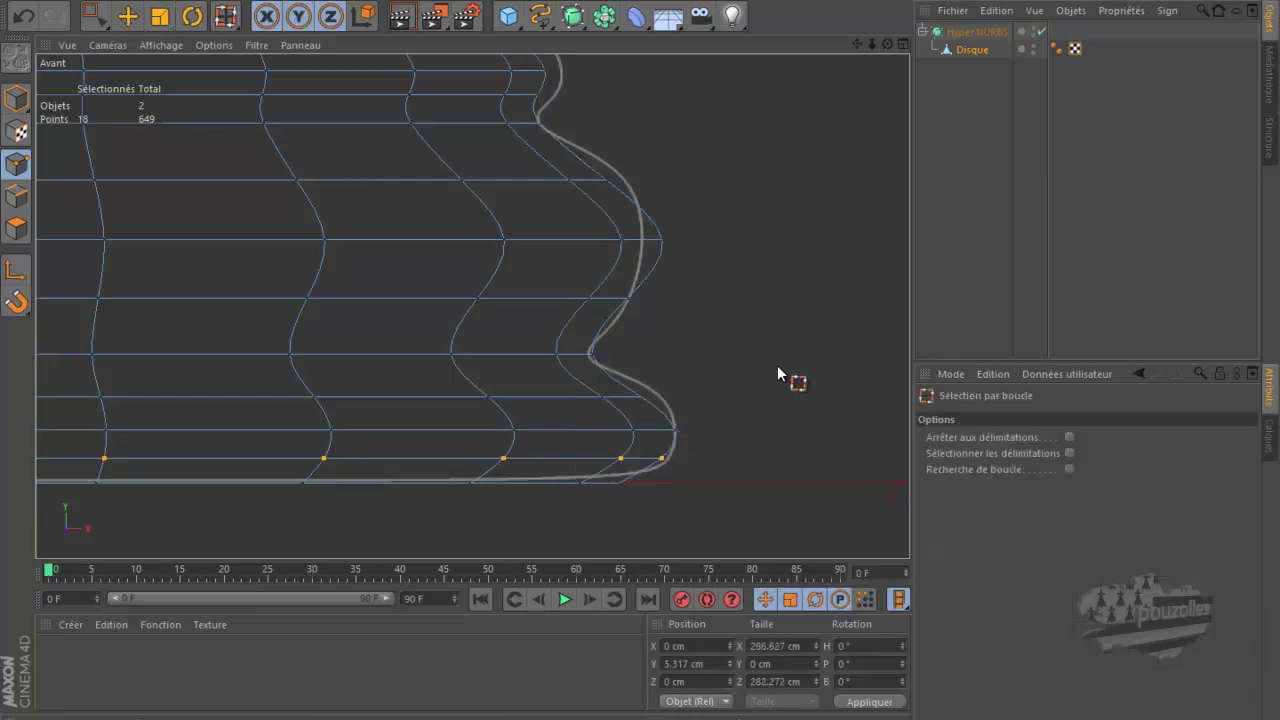
key(t)
drag(779, 367, 792, 371)
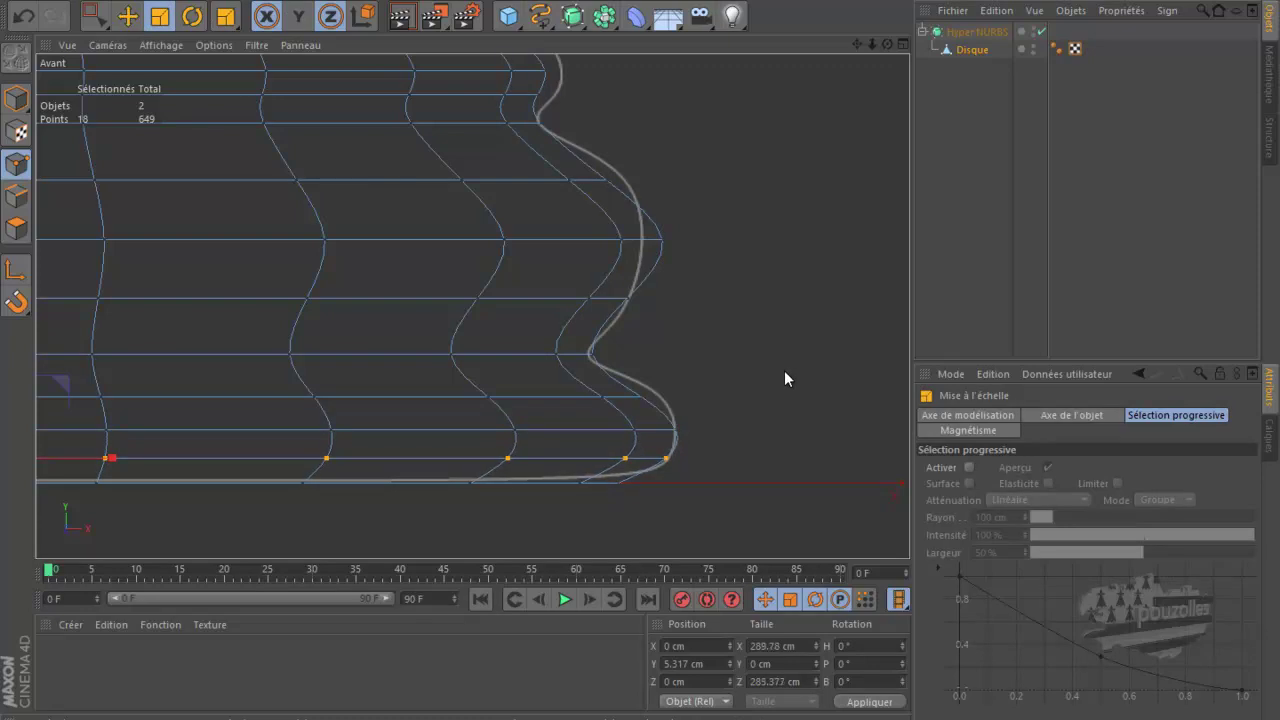
key(u)
key(l)
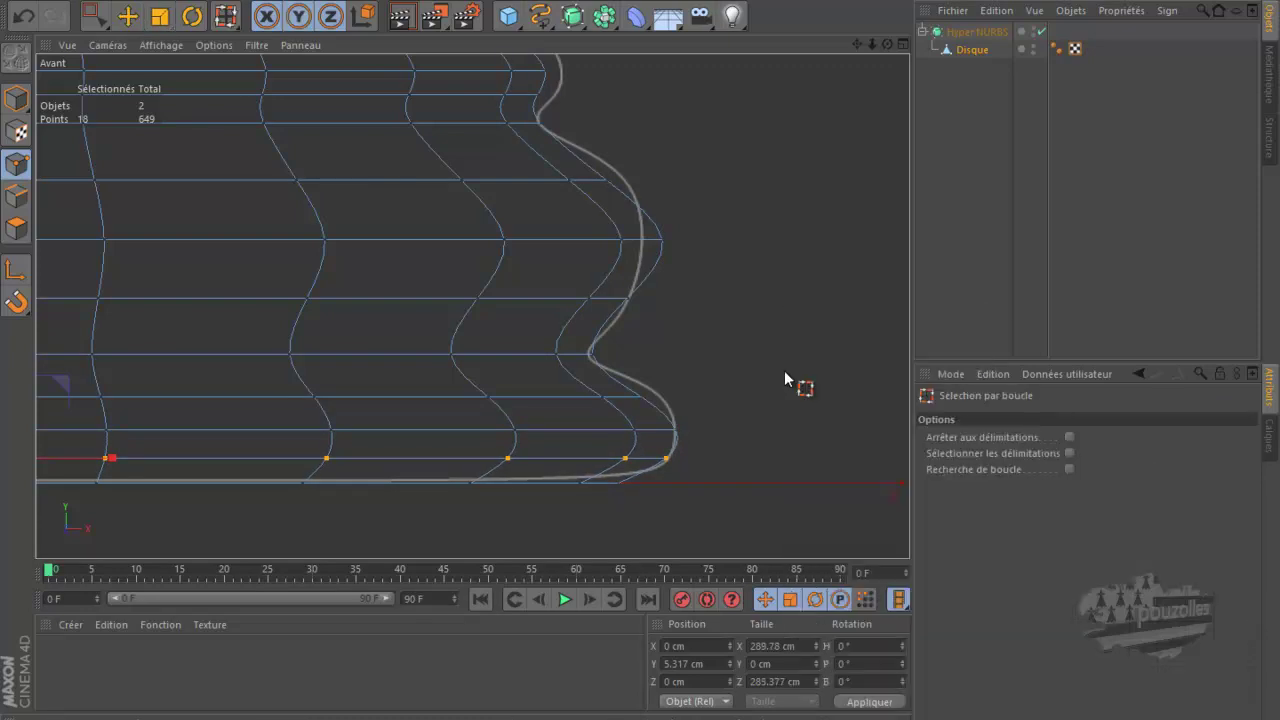
click(565, 394)
key(t)
drag(757, 306, 792, 308)
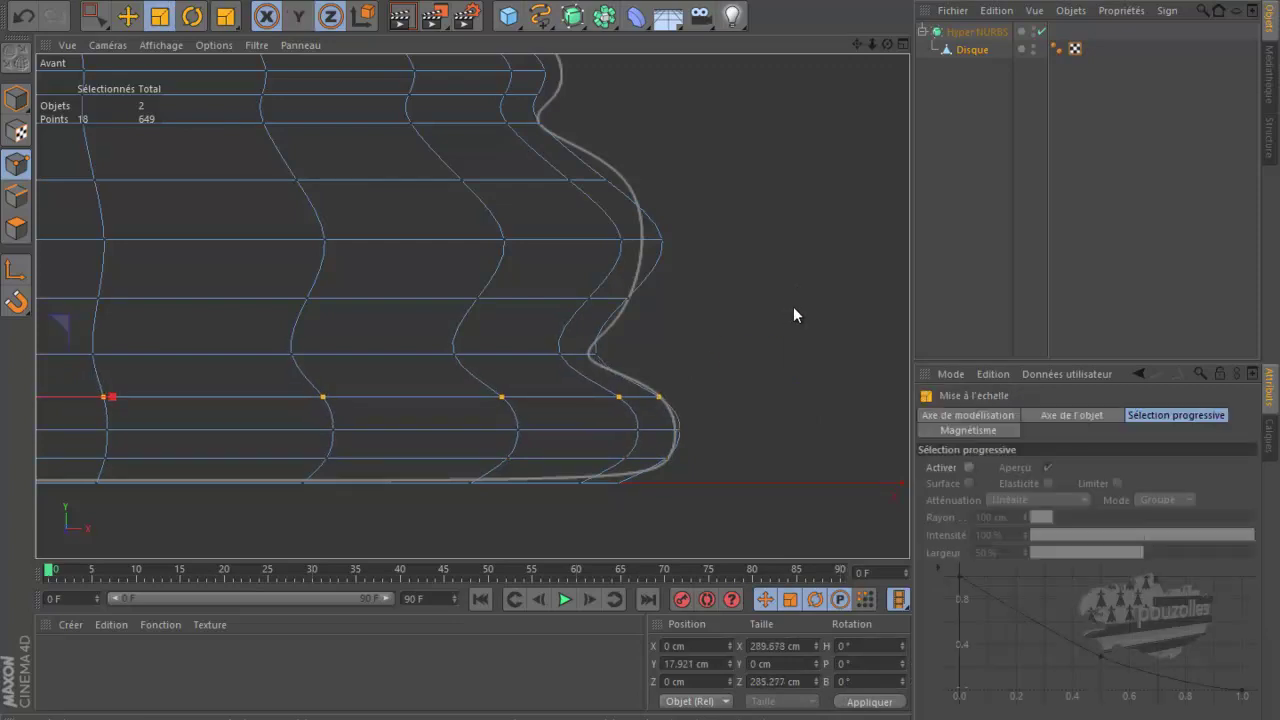
Narrow the ring at the base's lower curve and pinch a middle profile ring inward.
key(u)
key(l)
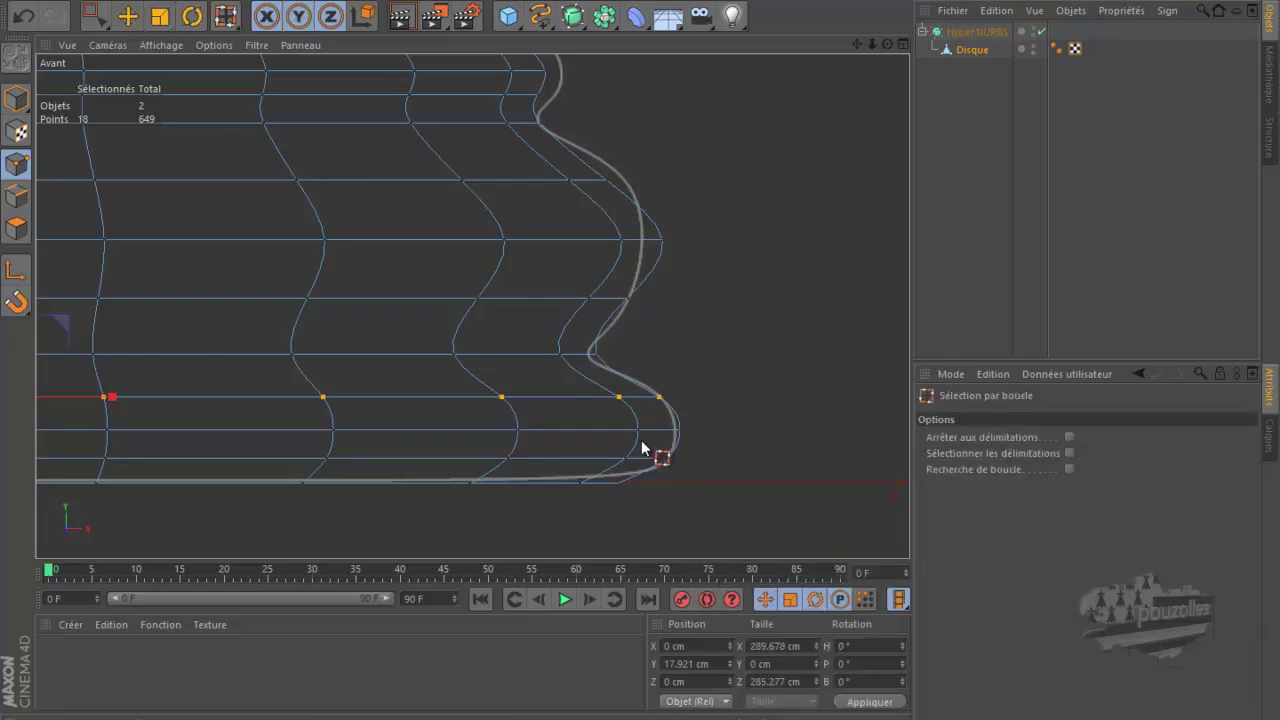
click(585, 430)
key(t)
drag(790, 382, 794, 384)
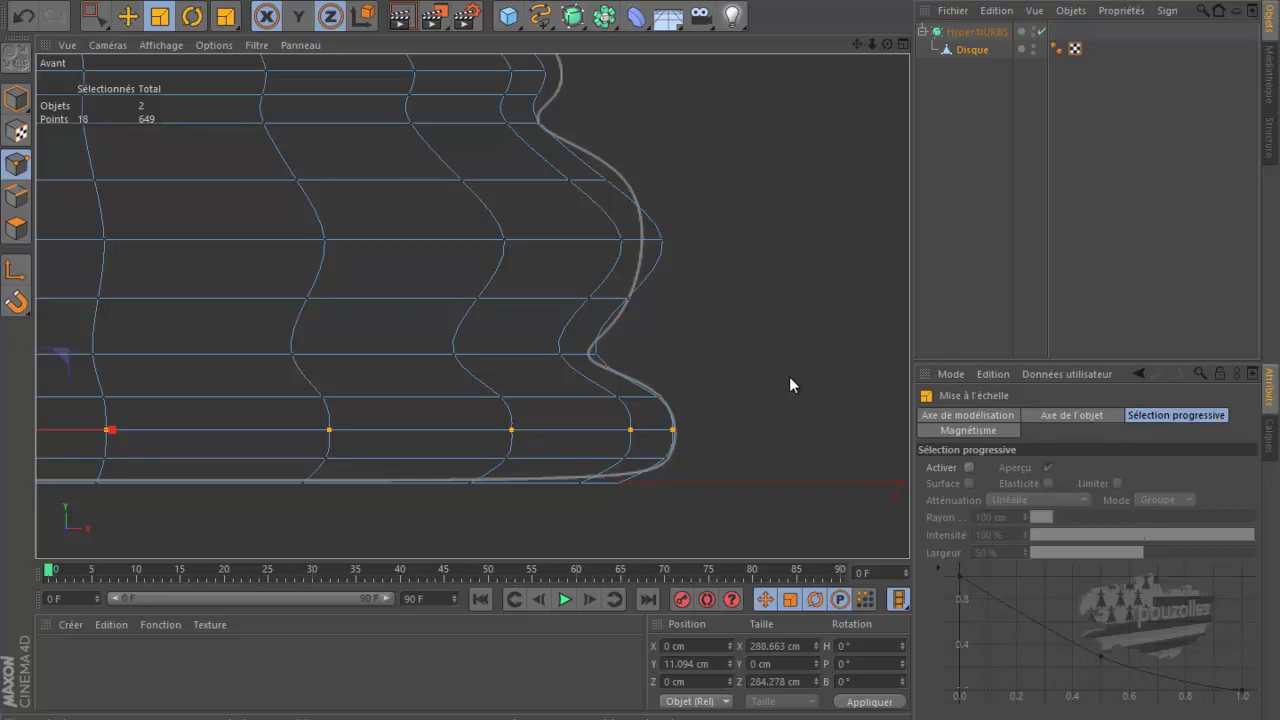
key(u)
key(l)
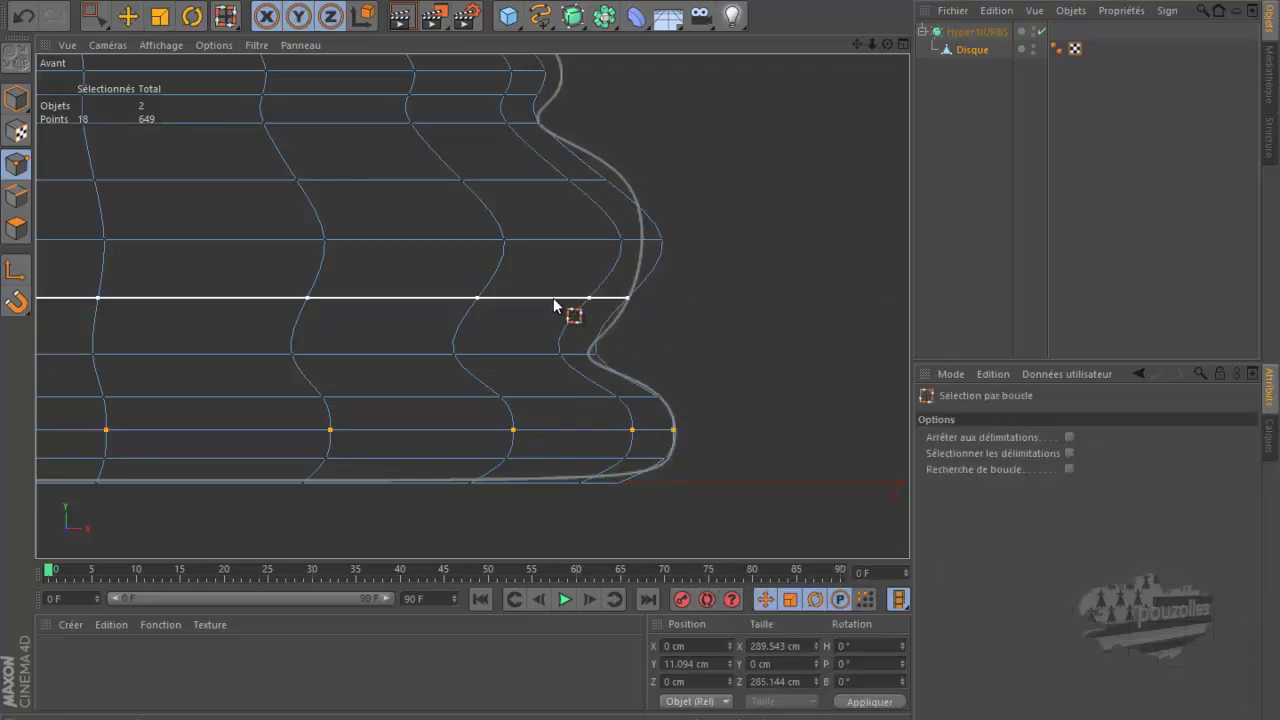
click(552, 241)
key(t)
drag(775, 256, 739, 263)
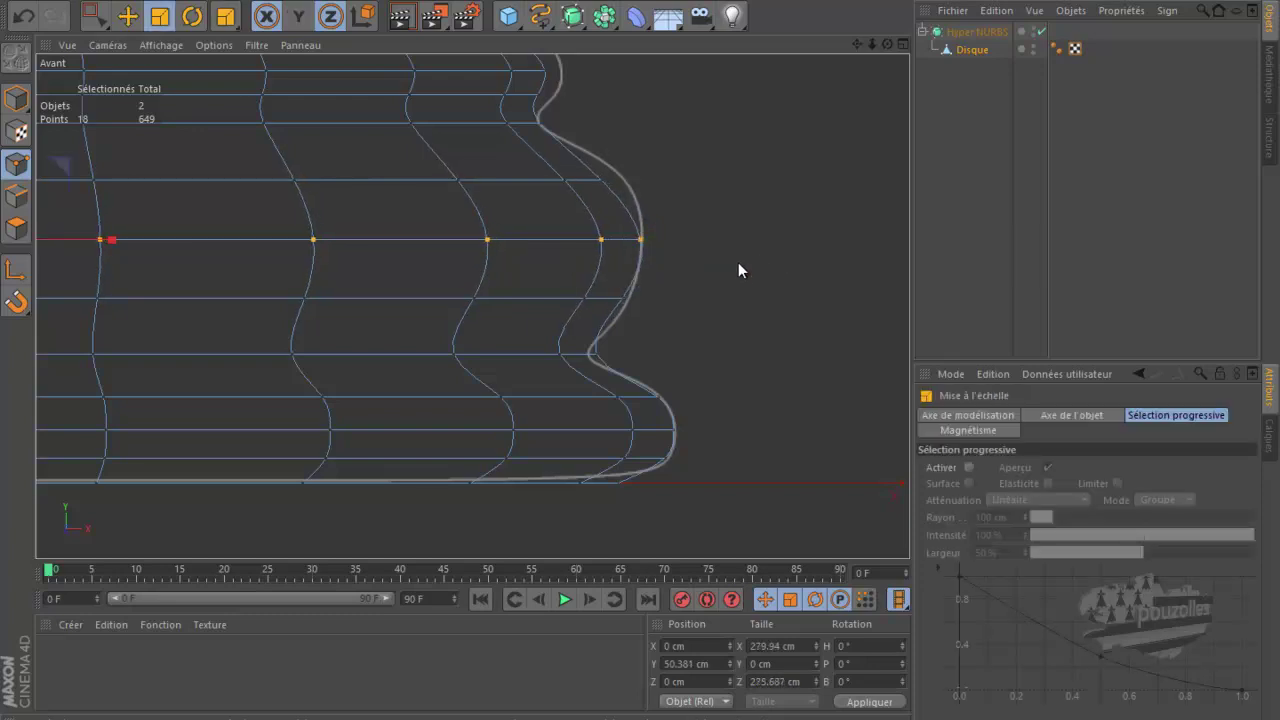
Narrow the next ring slightly, then widen another ring with height locked.
key(u)
key(l)
click(598, 345)
key(t)
drag(721, 312, 713, 319)
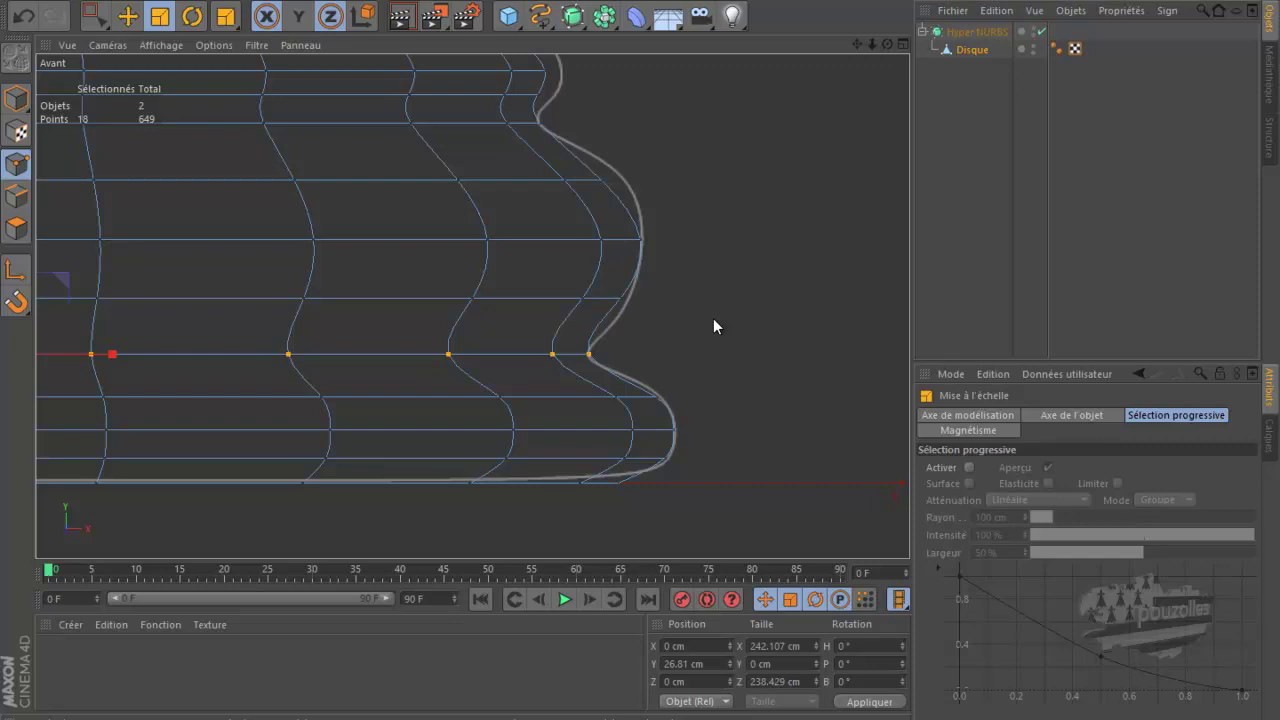
key(u)
key(l)
click(570, 298)
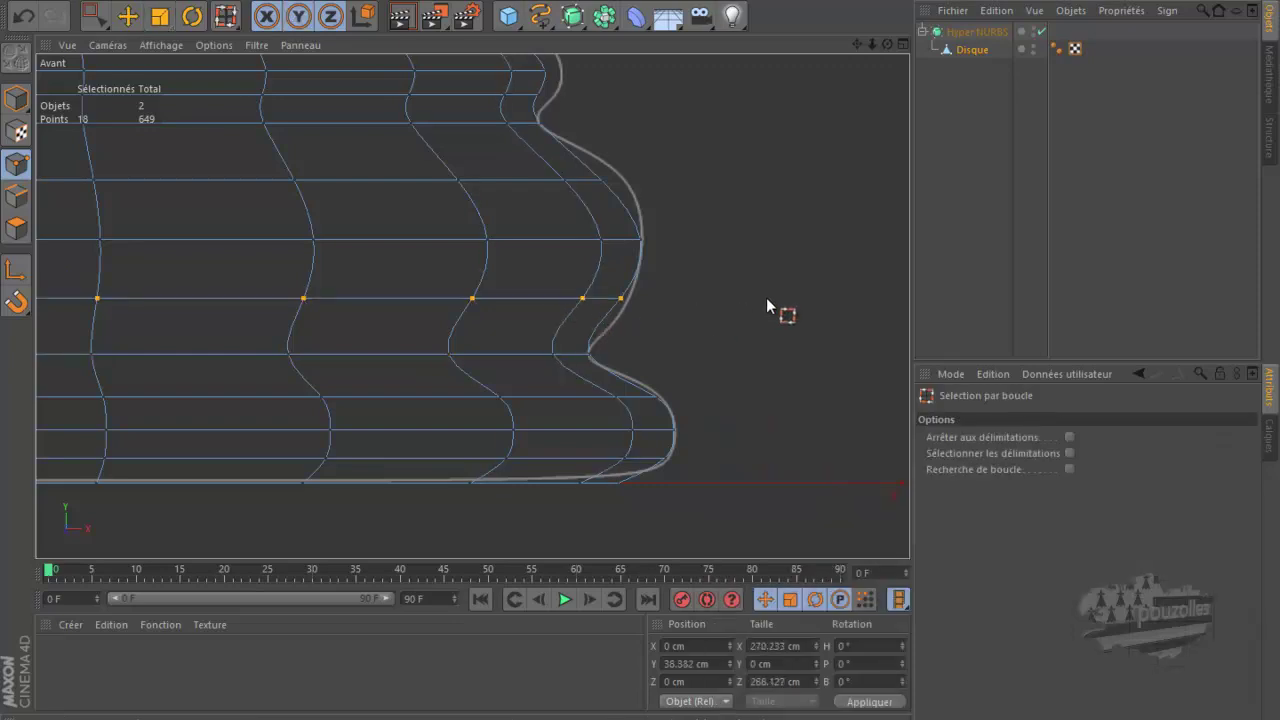
key(t)
key(y)
drag(761, 303, 784, 318)
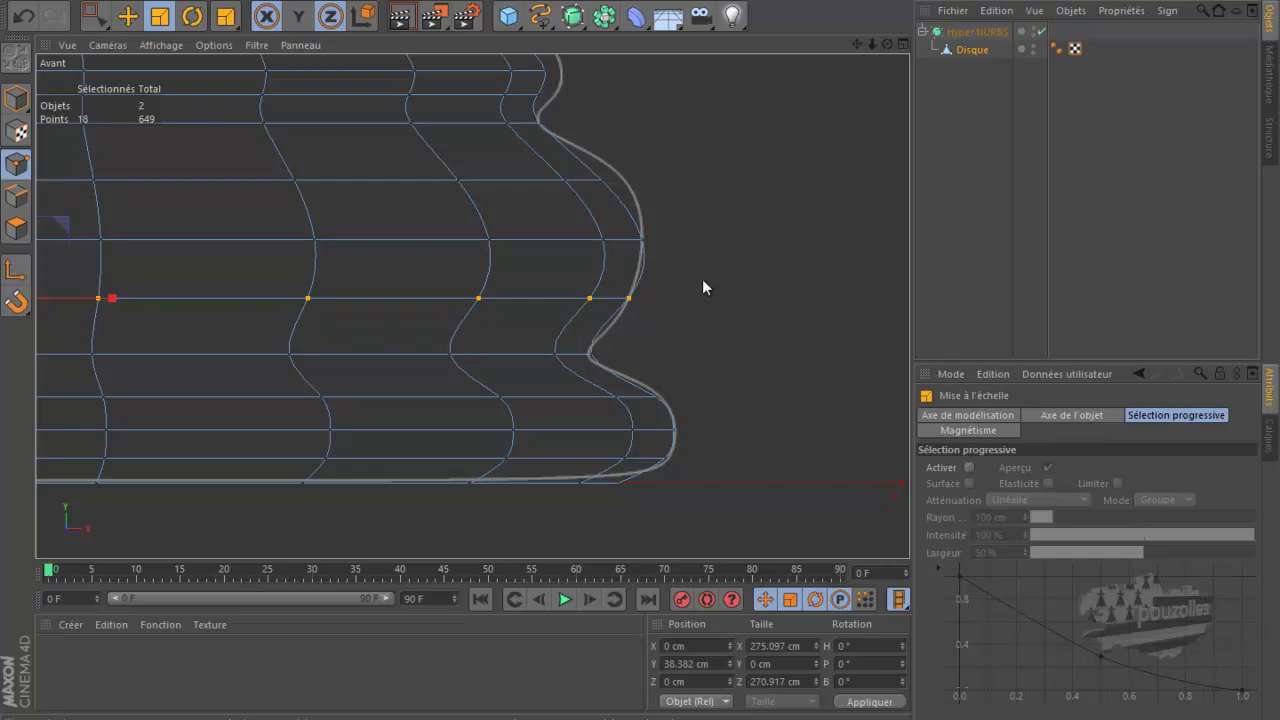
Widen the upper bulge ring with Y locked and narrow the ring just below it.
key(m)
key(l)
click(503, 185)
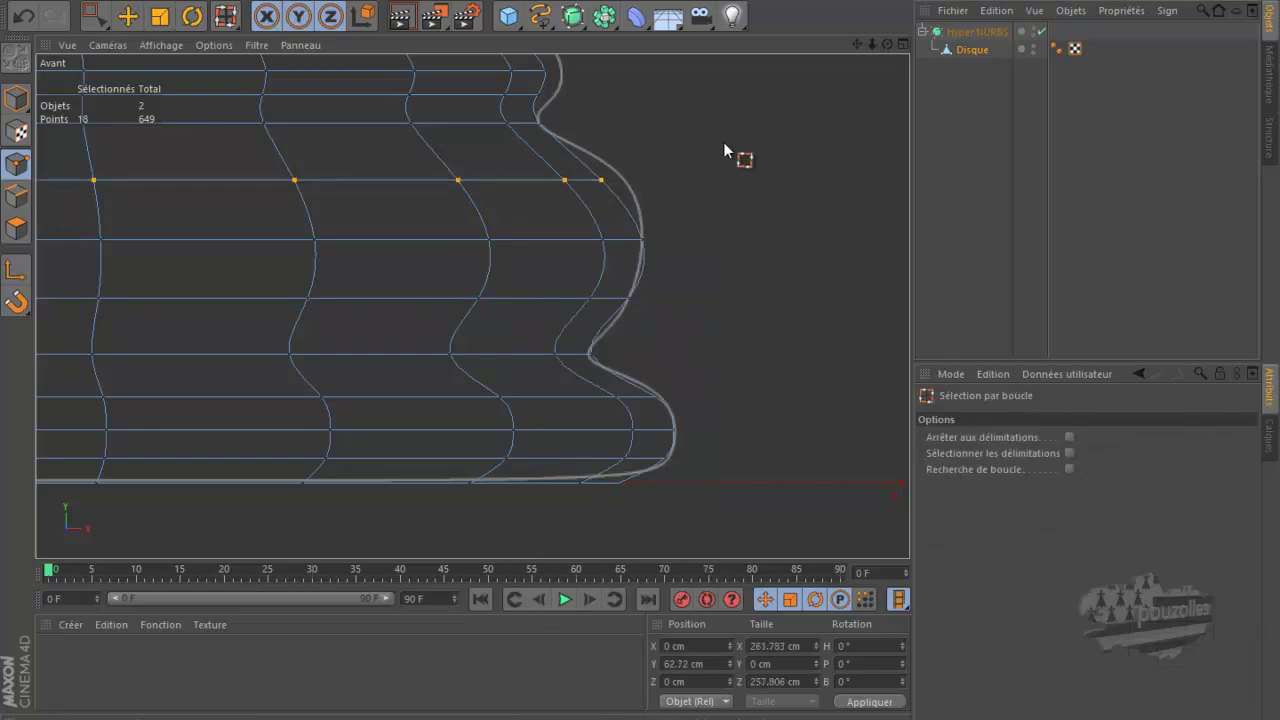
key(t)
key(y)
drag(734, 149, 765, 147)
key(u)
key(l)
click(560, 240)
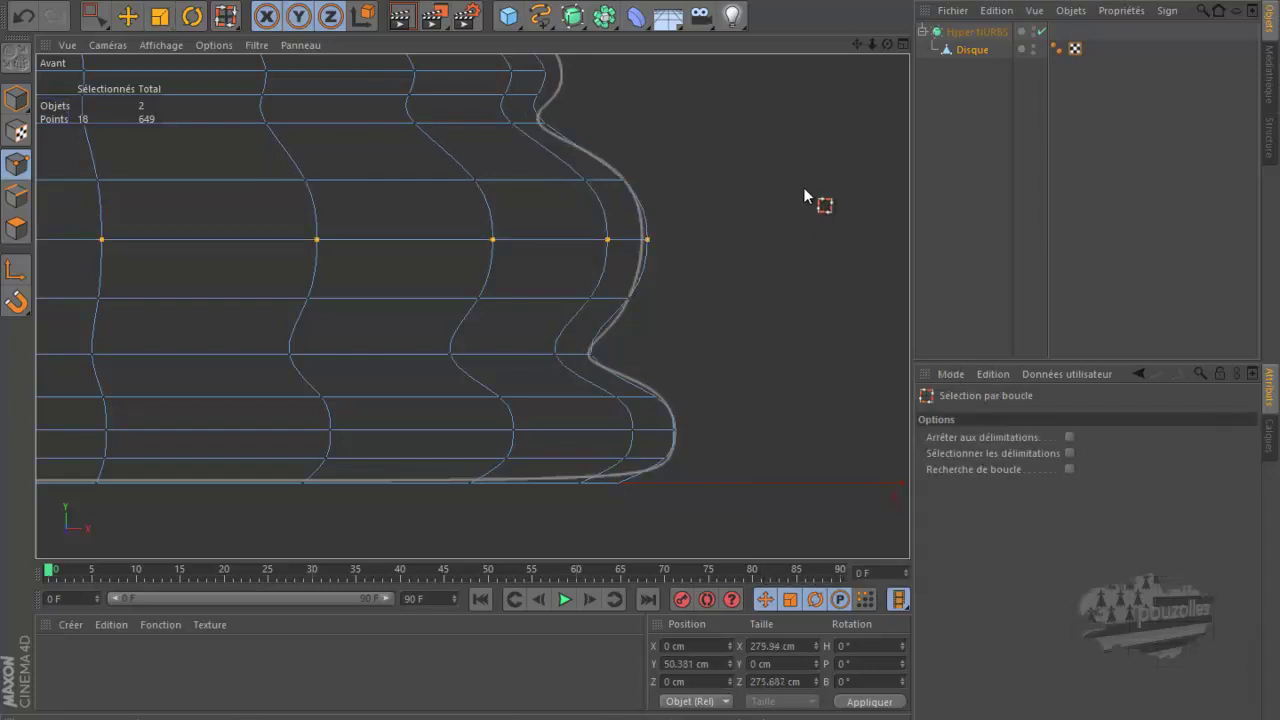
key(t)
drag(803, 188, 792, 192)
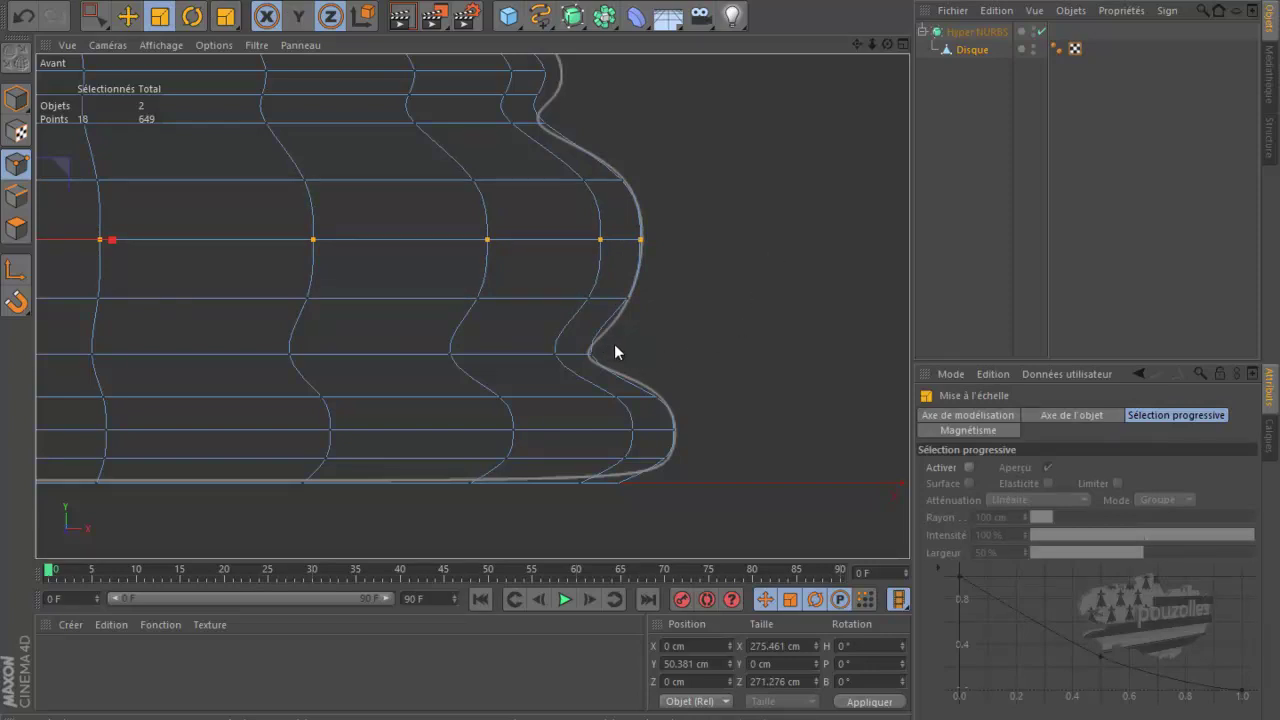
key(k)
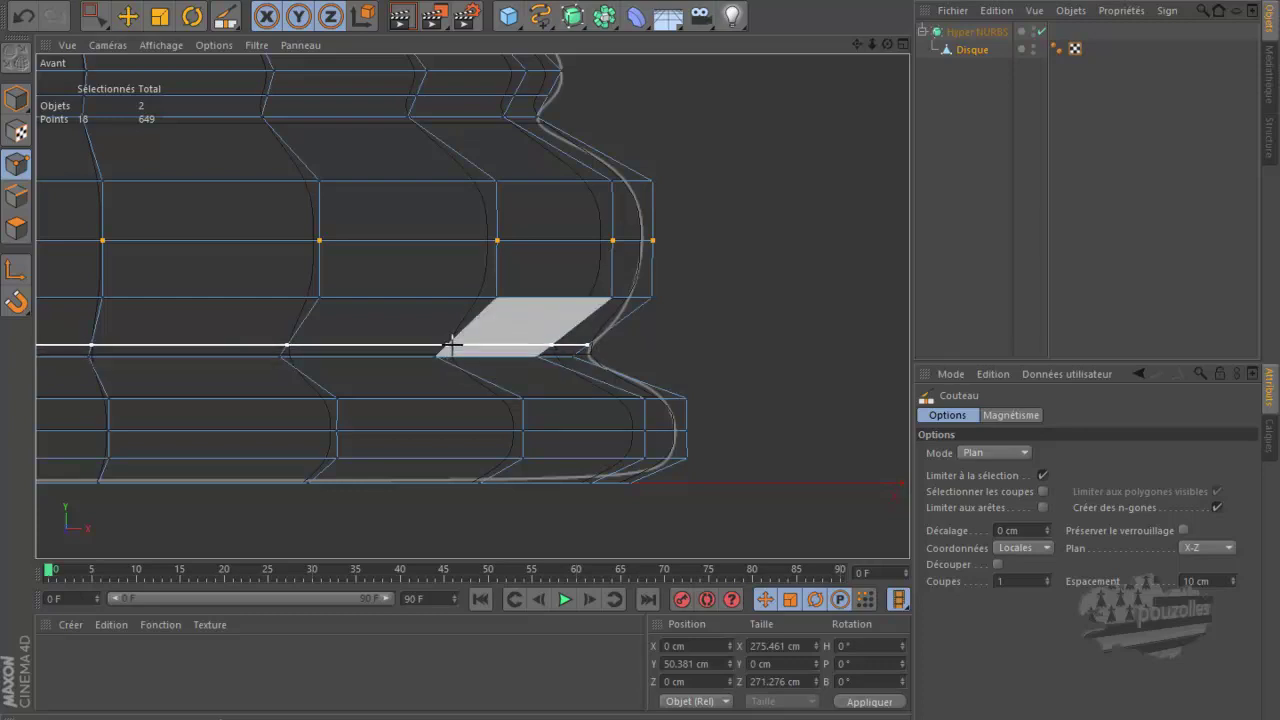
Add two knife cuts at the lower groove and widen the three rings around them.
click(453, 344)
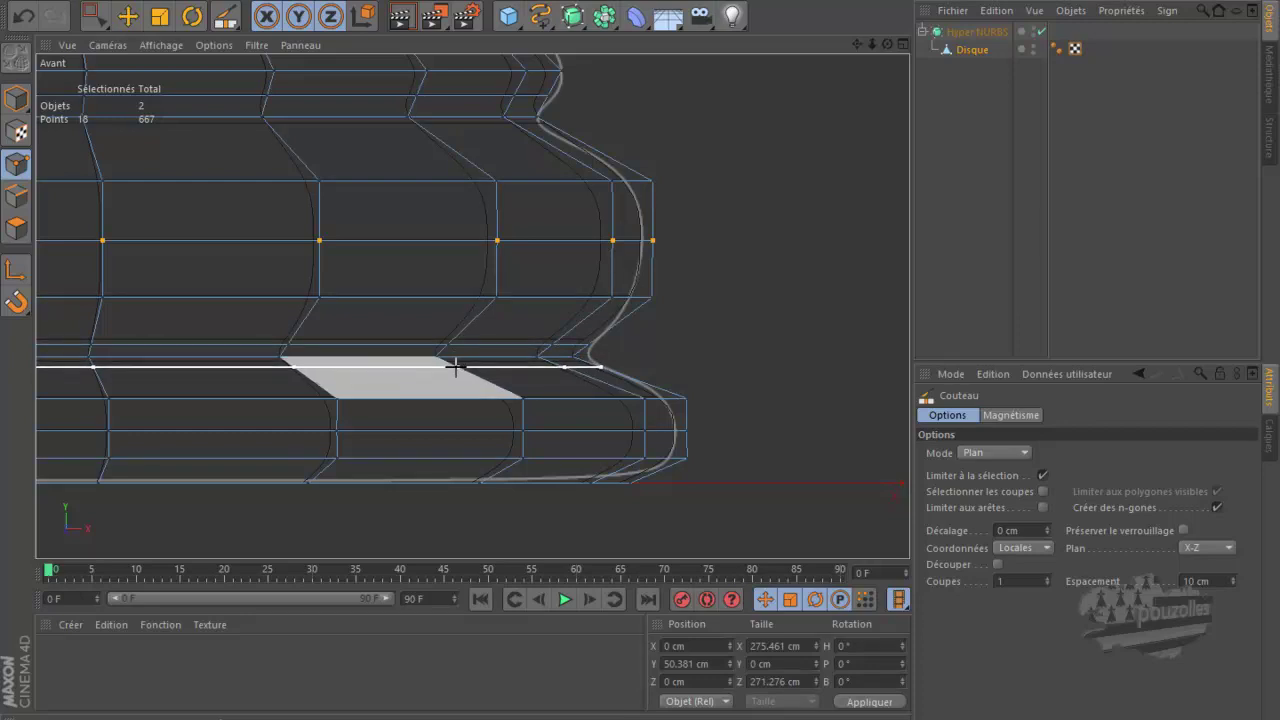
click(455, 369)
key(u)
key(l)
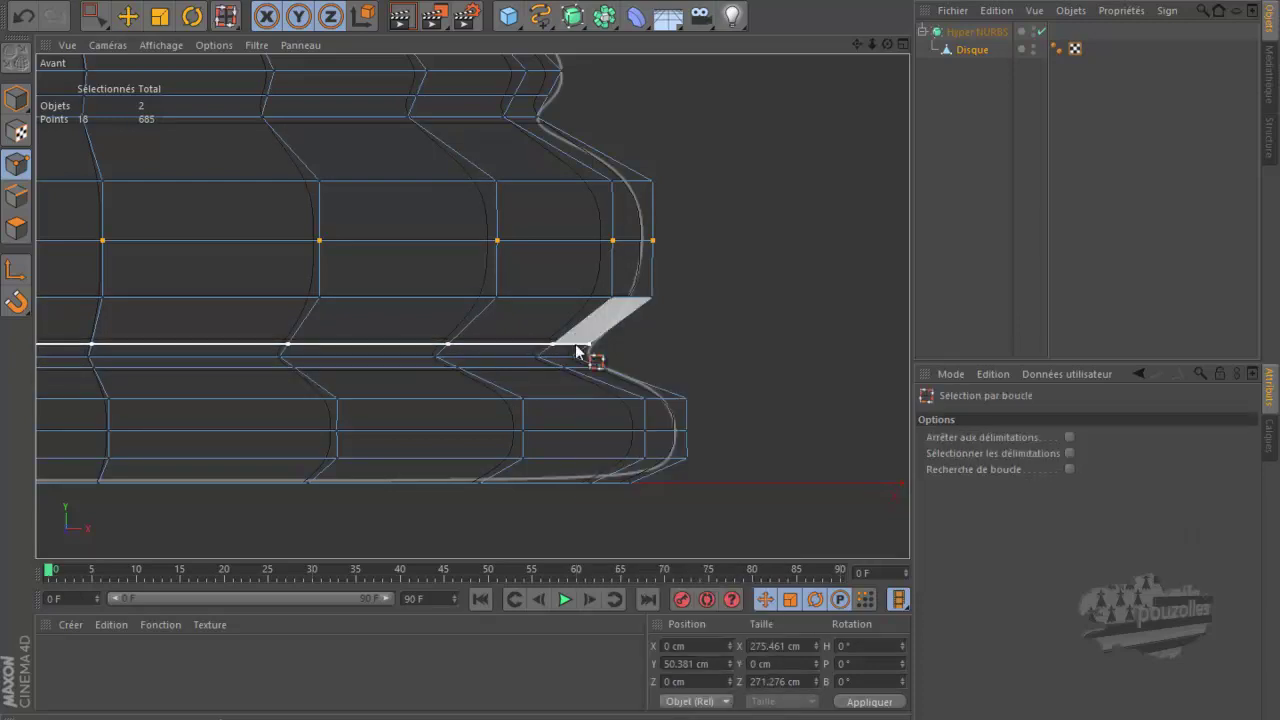
scroll(621, 362, up, 3)
scroll(628, 357, up, 2)
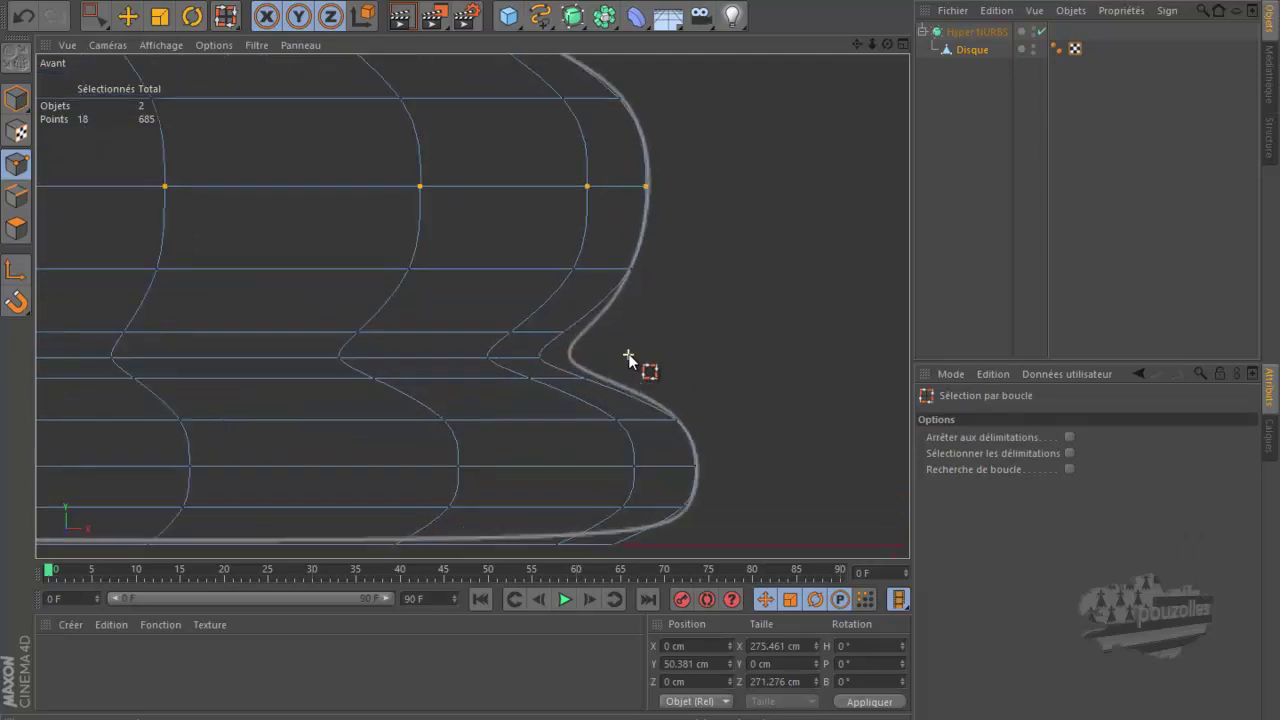
click(534, 349)
click(479, 337)
shift+click(484, 357)
shift+click(484, 379)
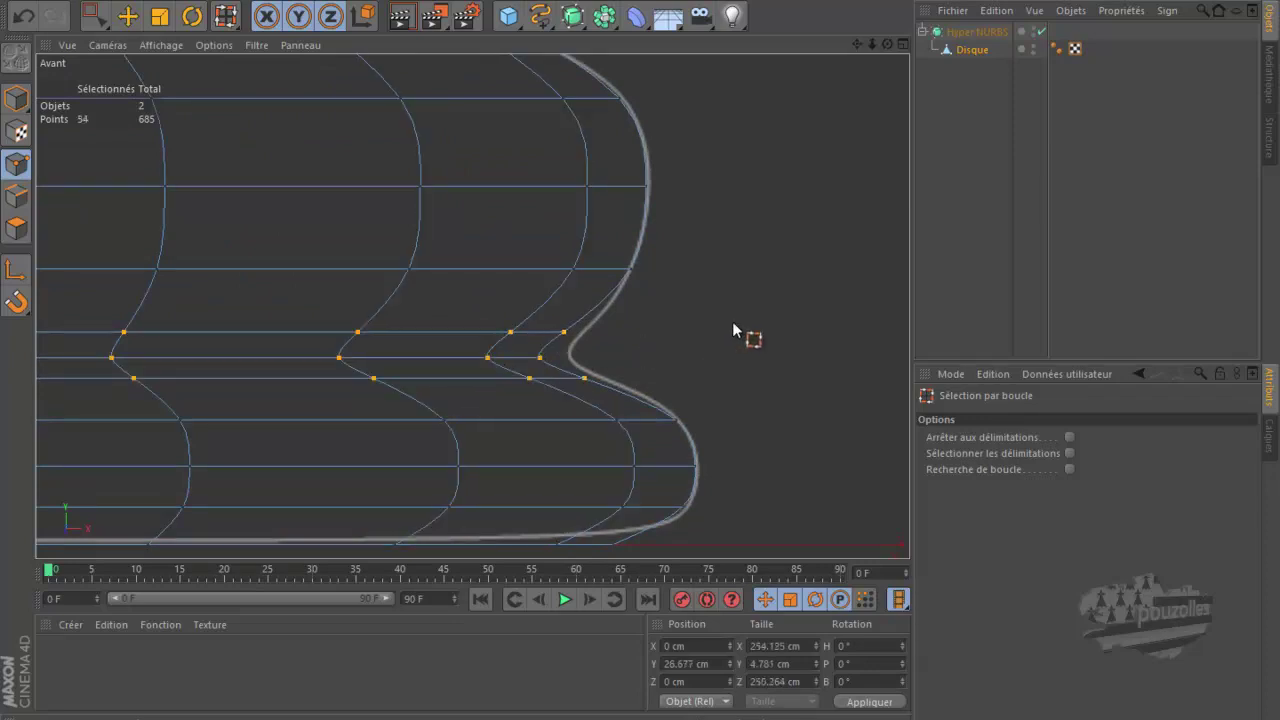
key(t)
drag(732, 322, 773, 336)
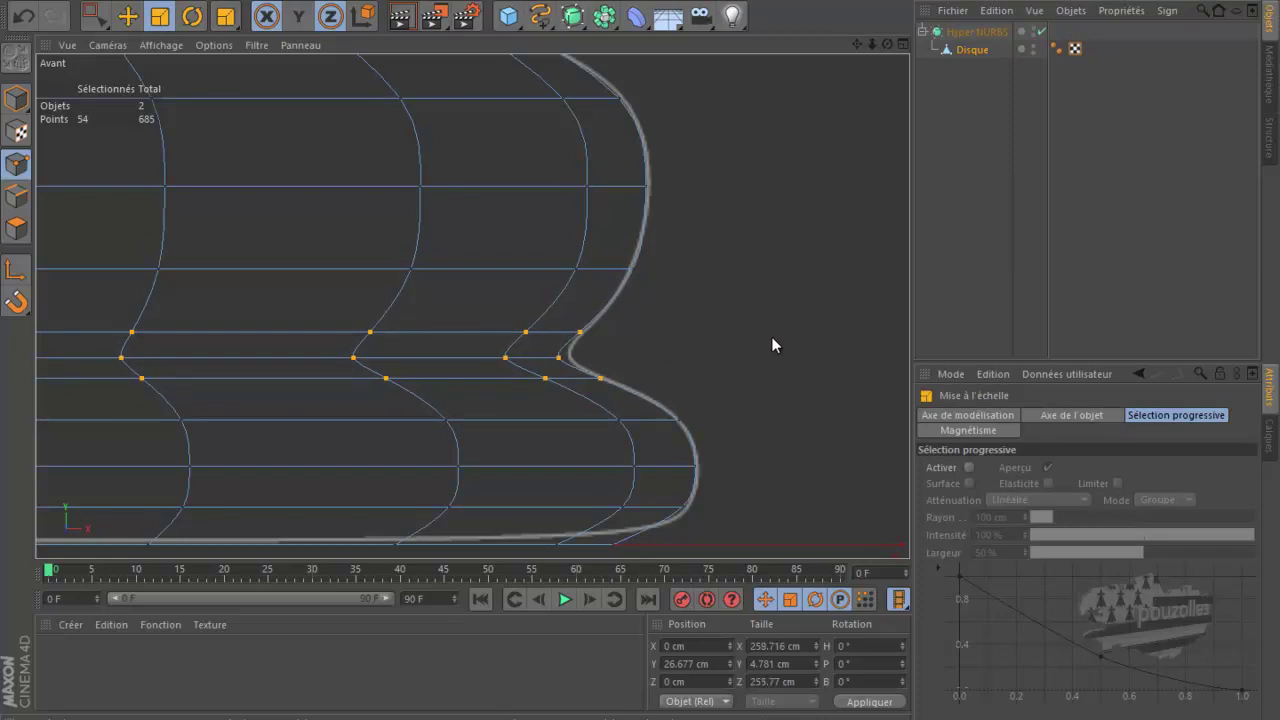
Widen the middle ring of the groove slightly.
right_click(469, 366)
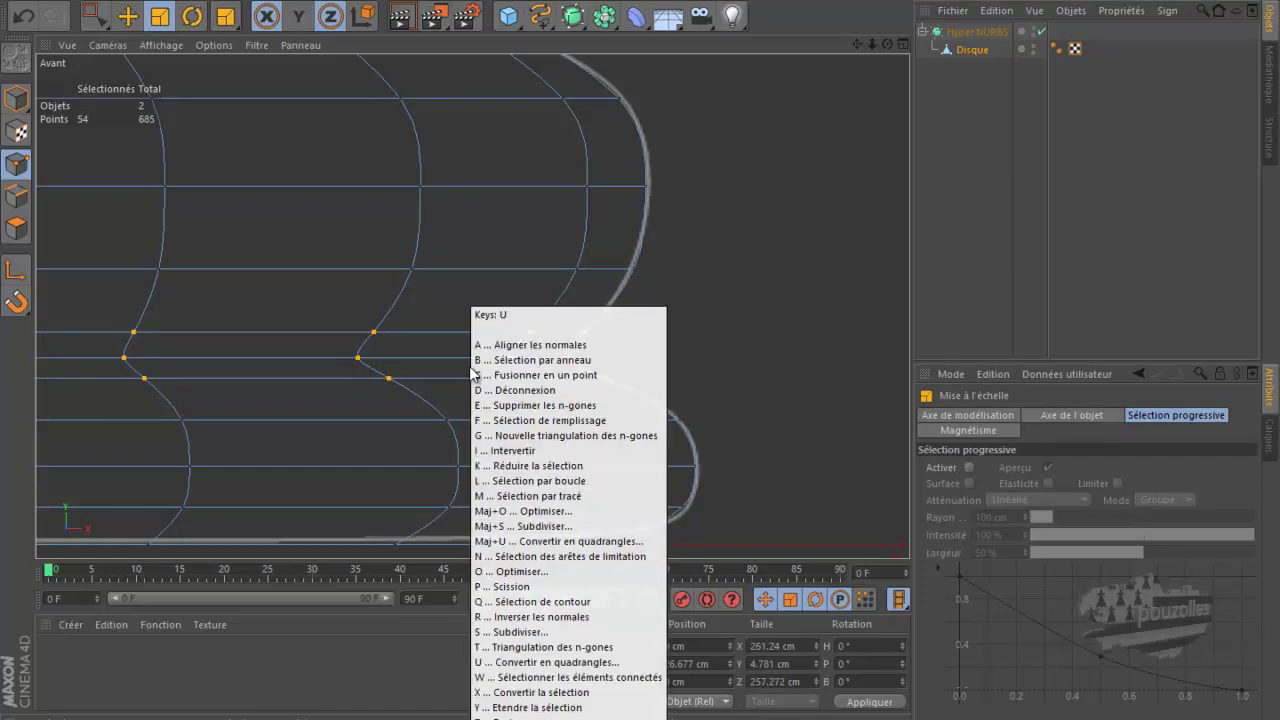
key(l)
click(469, 364)
key(t)
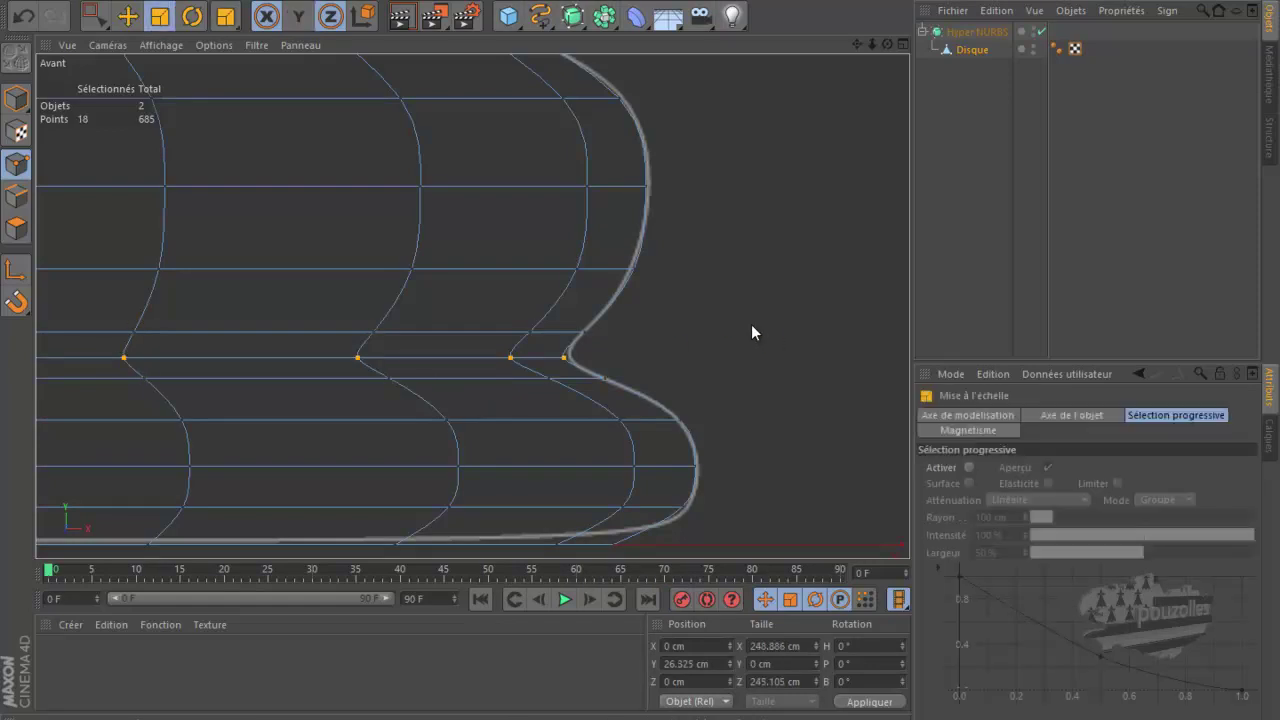
drag(747, 331, 761, 336)
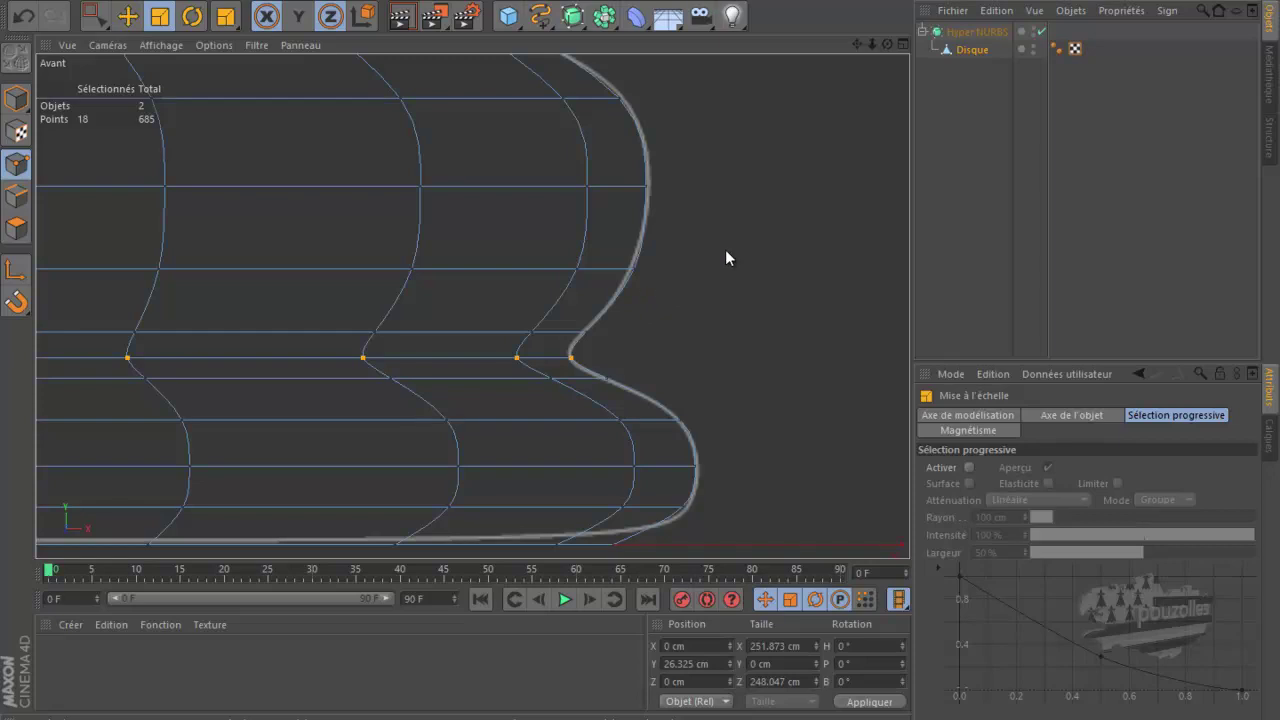
drag(853, 41, 640, 344)
Pinch the upper groove ring to about 223 cm and widen a lower belly ring to about 277 cm.
key(m)
key(l)
click(527, 288)
key(t)
drag(728, 244, 723, 250)
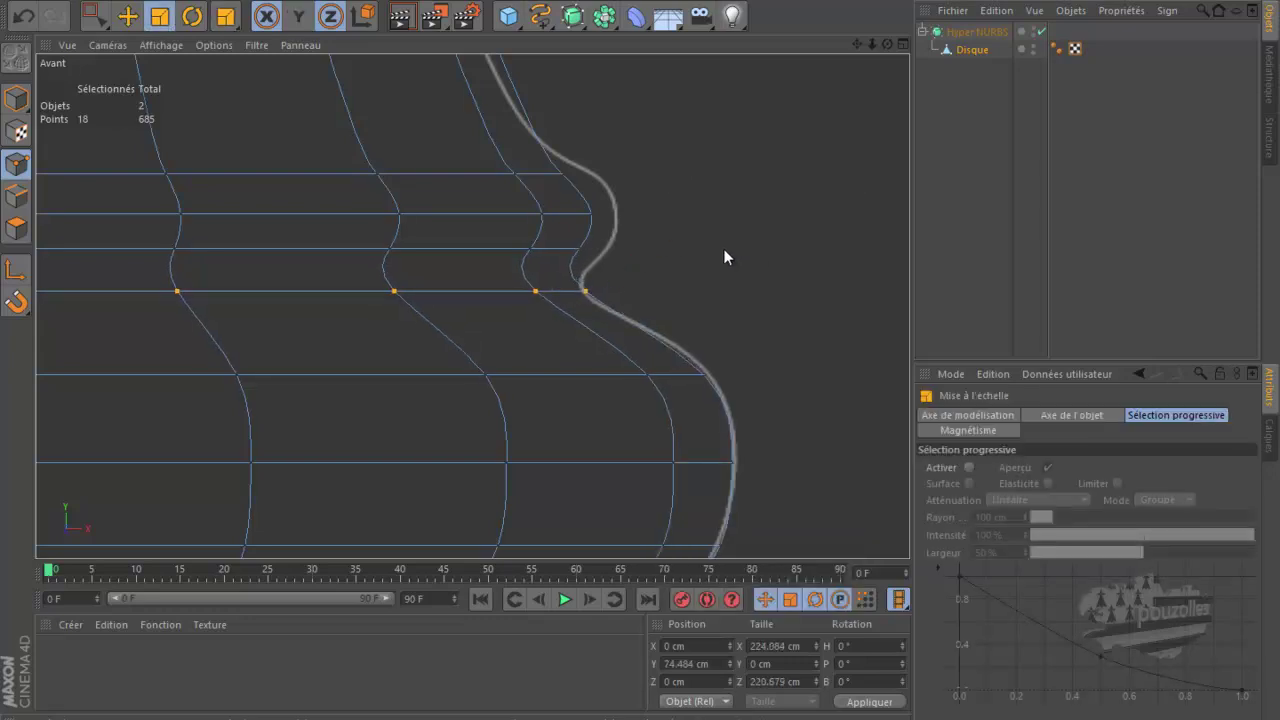
key(m)
key(l)
click(608, 376)
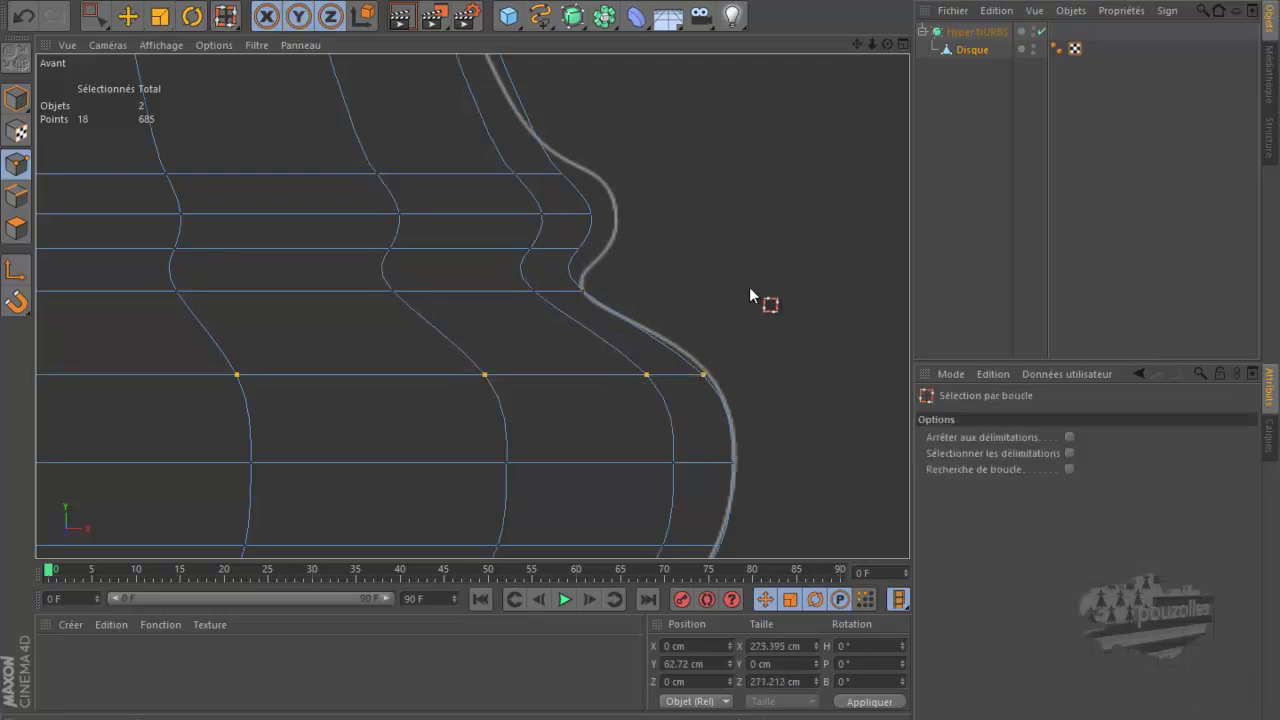
key(t)
drag(765, 281, 775, 288)
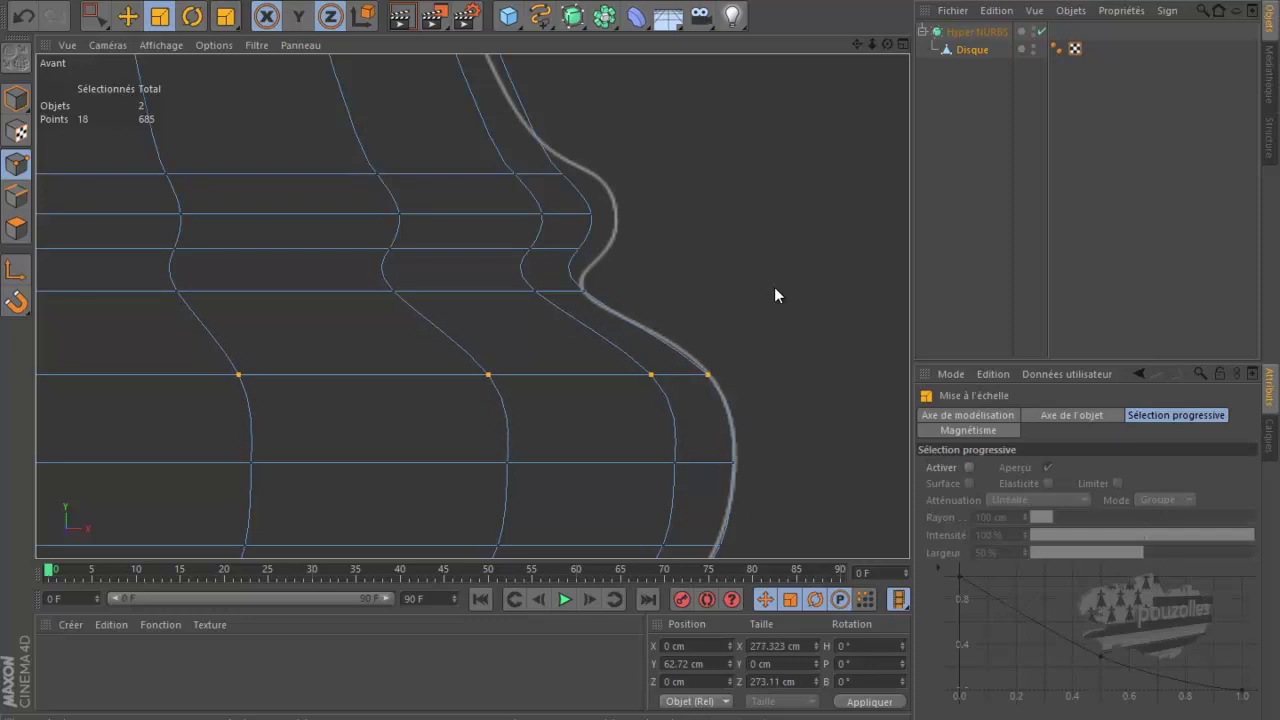
Widen the three upper bulge rings near 85.66 cm height to about 247 cm, height locked.
key(m)
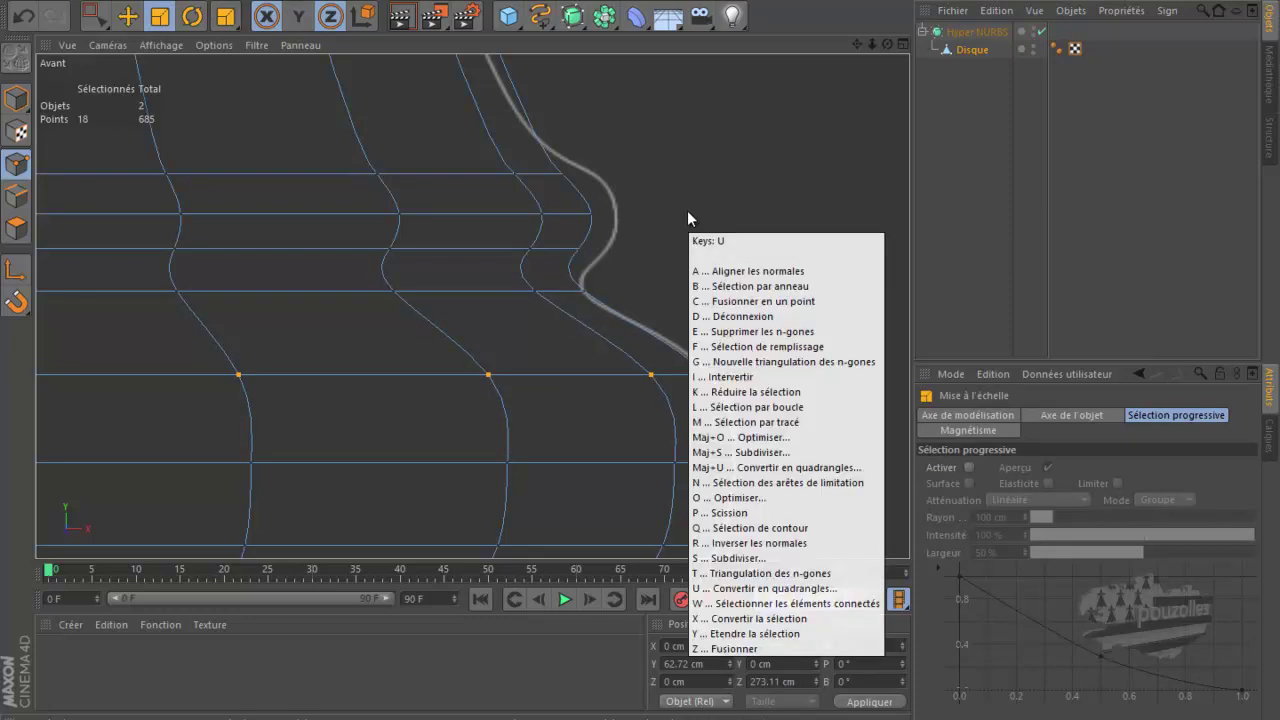
key(l)
click(479, 248)
shift+click(483, 217)
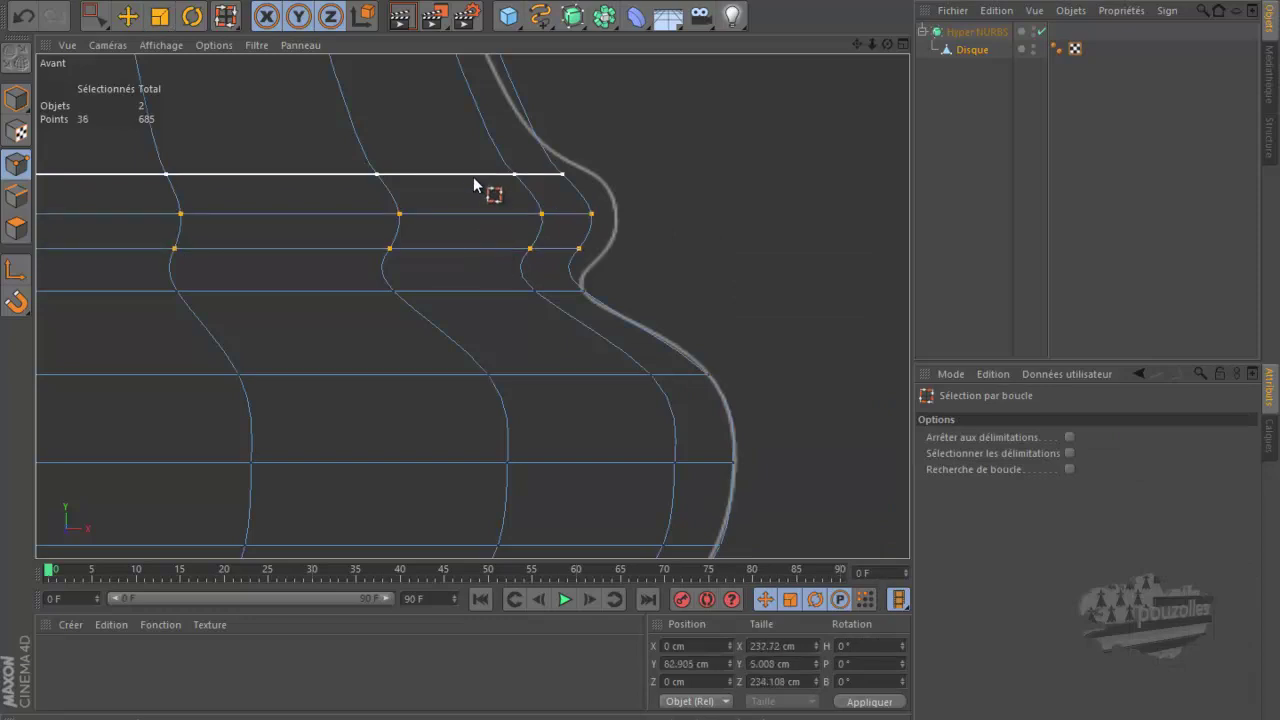
shift+click(475, 175)
key(t)
key(y)
drag(688, 142, 736, 162)
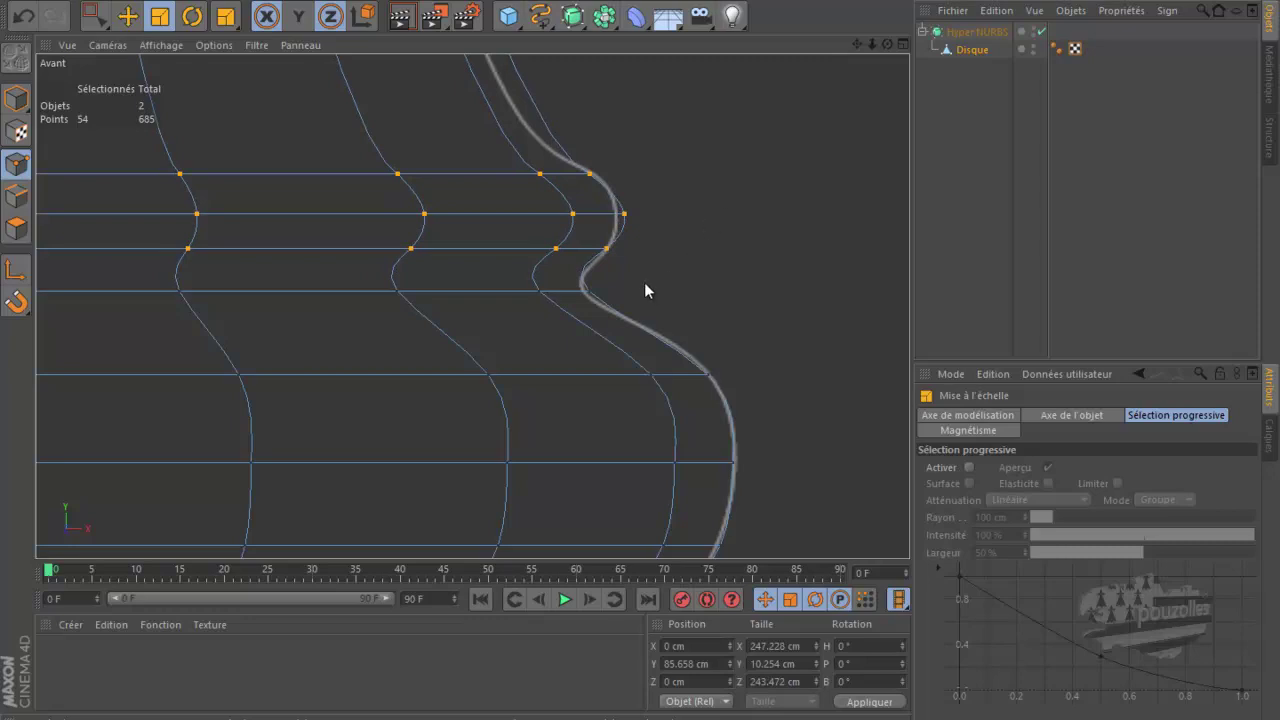
Select the ring just below the upper bulge, ready to move it.
key(u)
key(l)
click(497, 288)
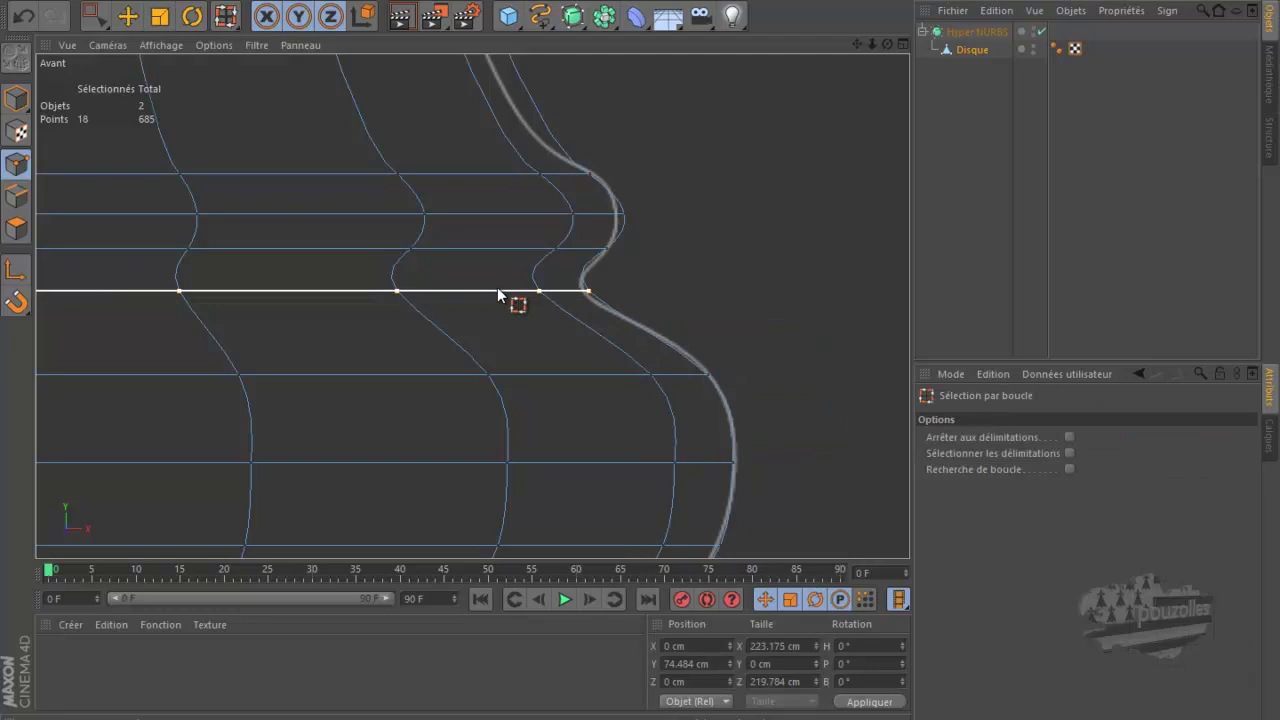
key(e)
scroll(660, 292, down, 2)
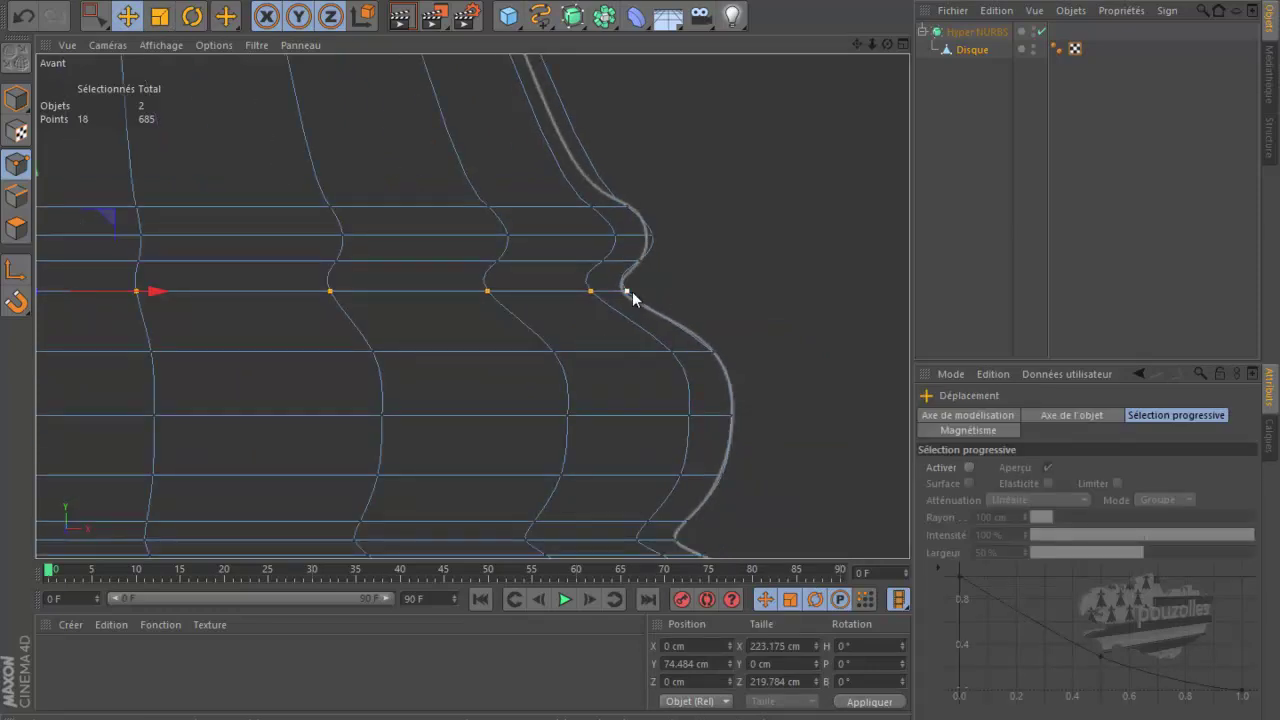
Move the selected row's pivot to its outer point and lower the upper-bulge row slightly.
scroll(632, 296, up, 1)
scroll(630, 294, up, 1)
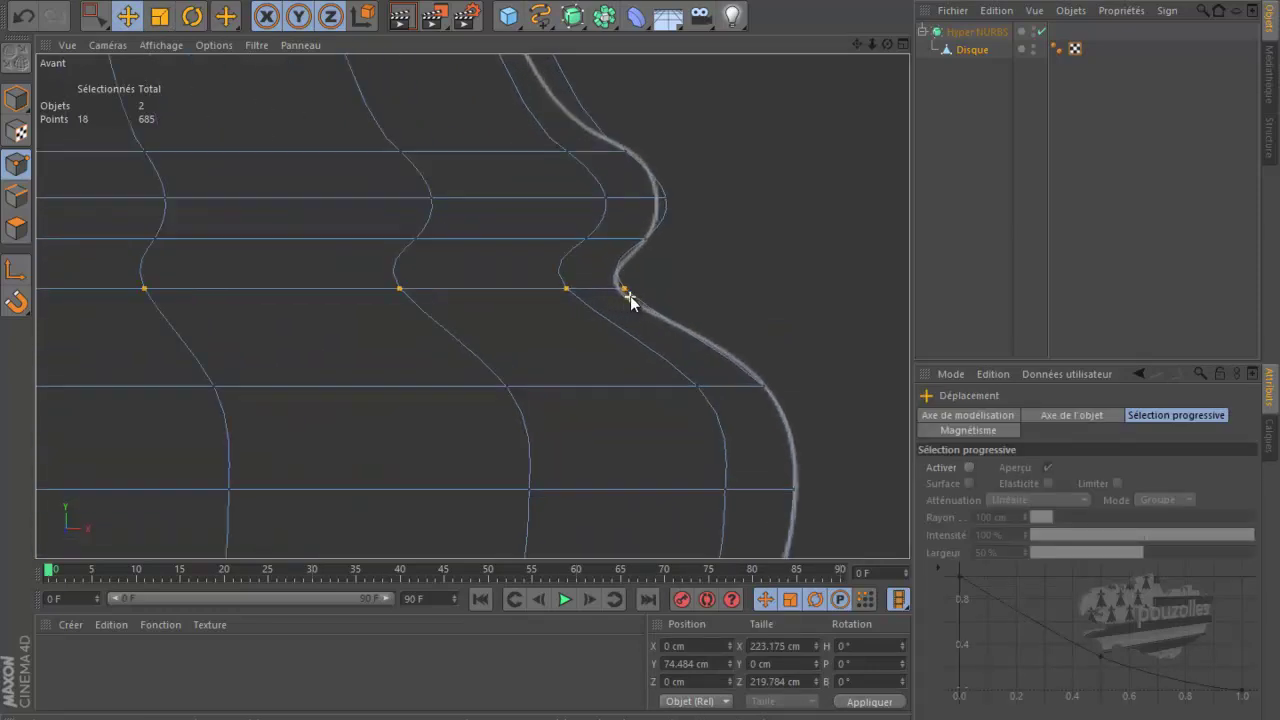
click(14, 270)
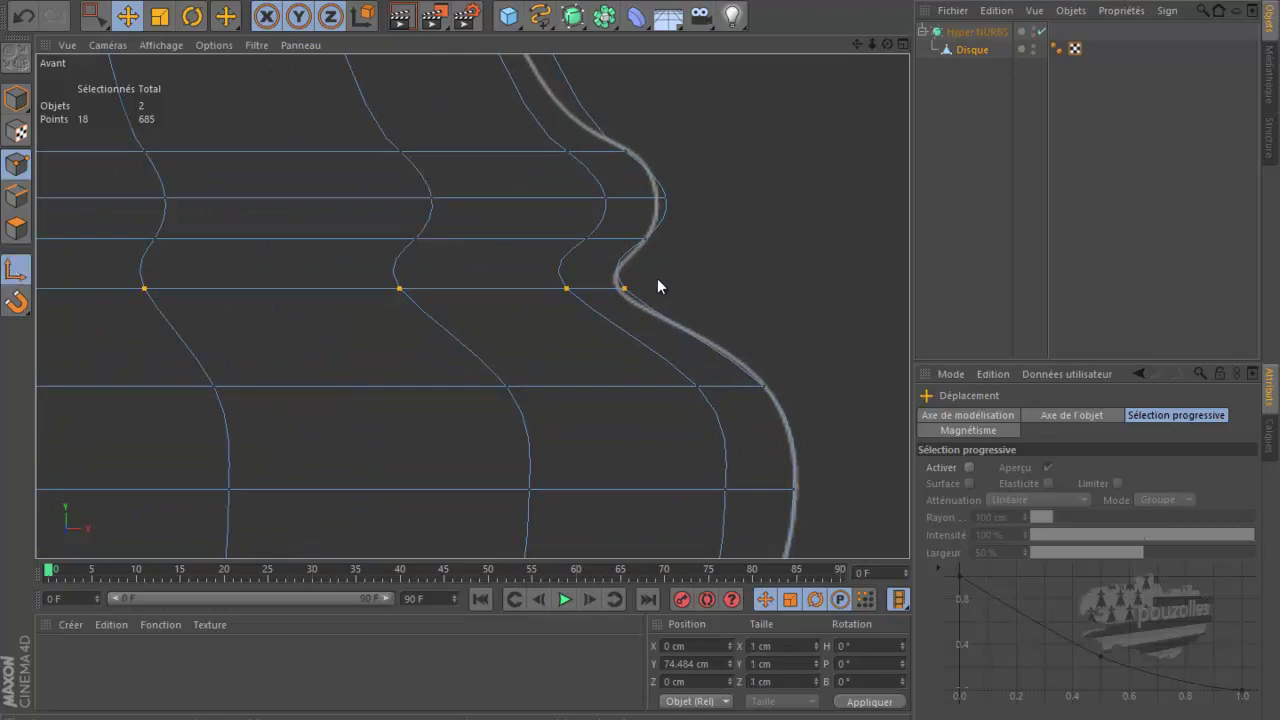
click(626, 289)
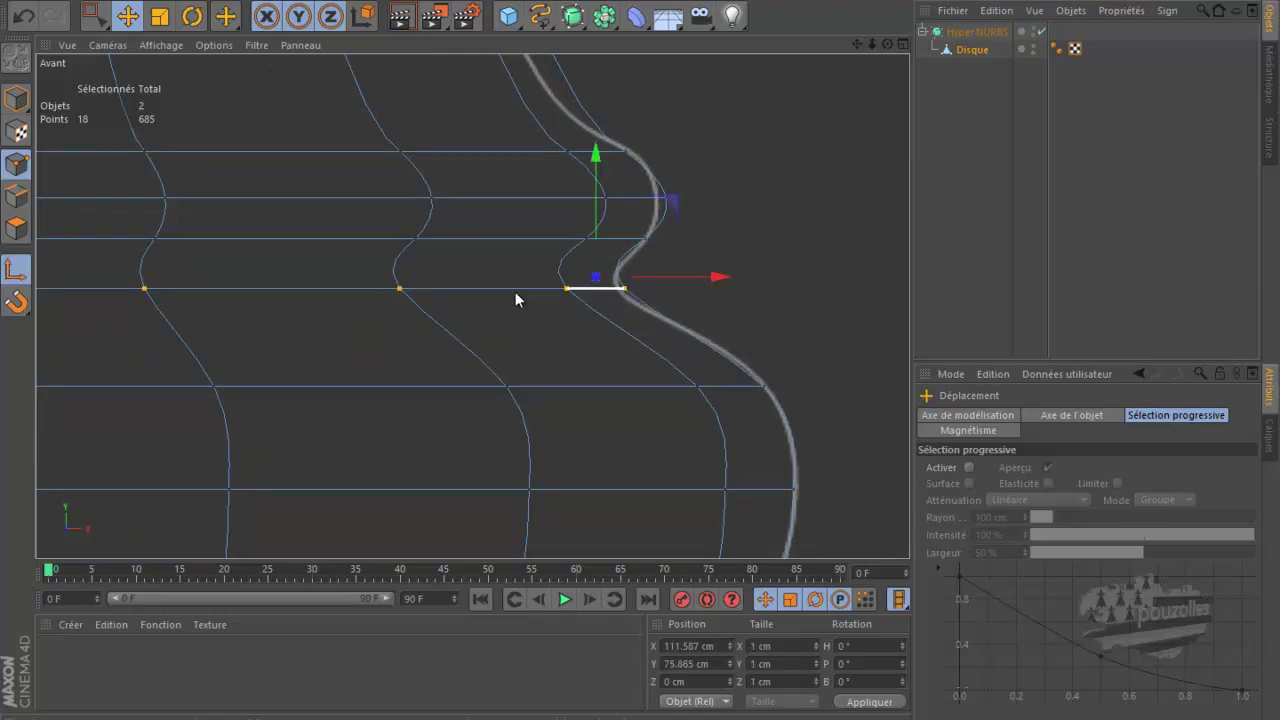
click(13, 272)
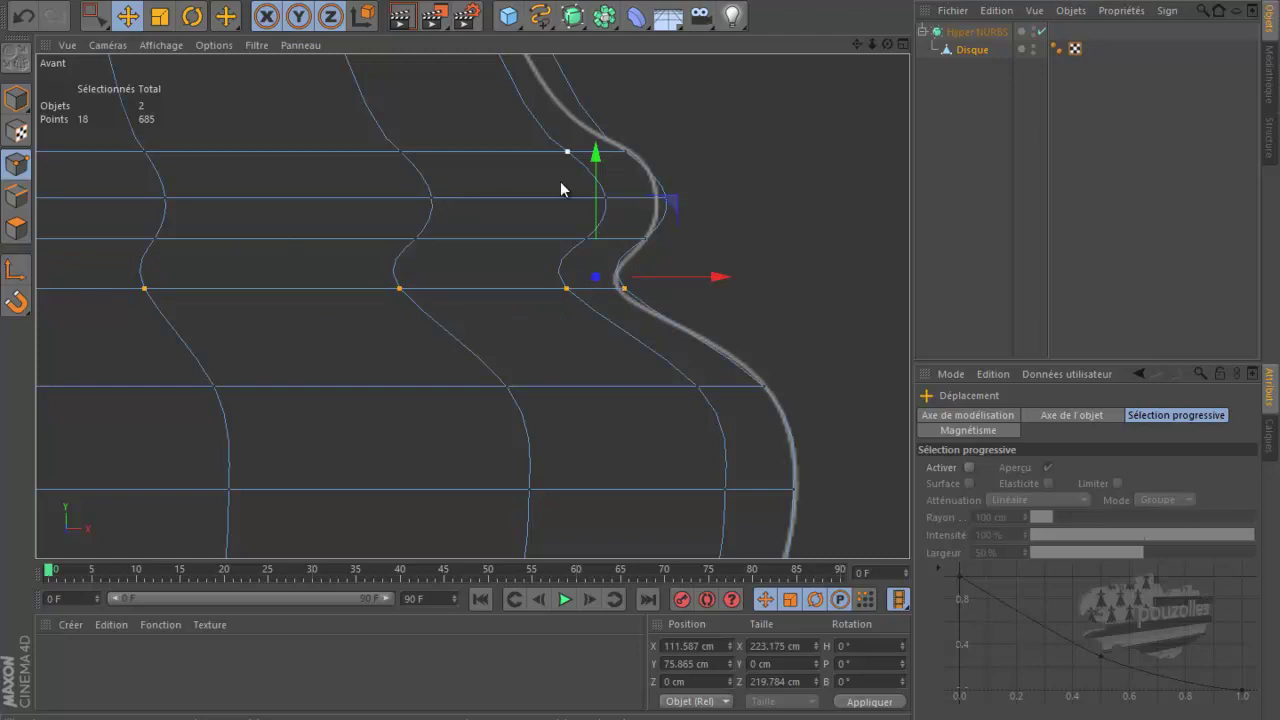
drag(596, 157, 597, 172)
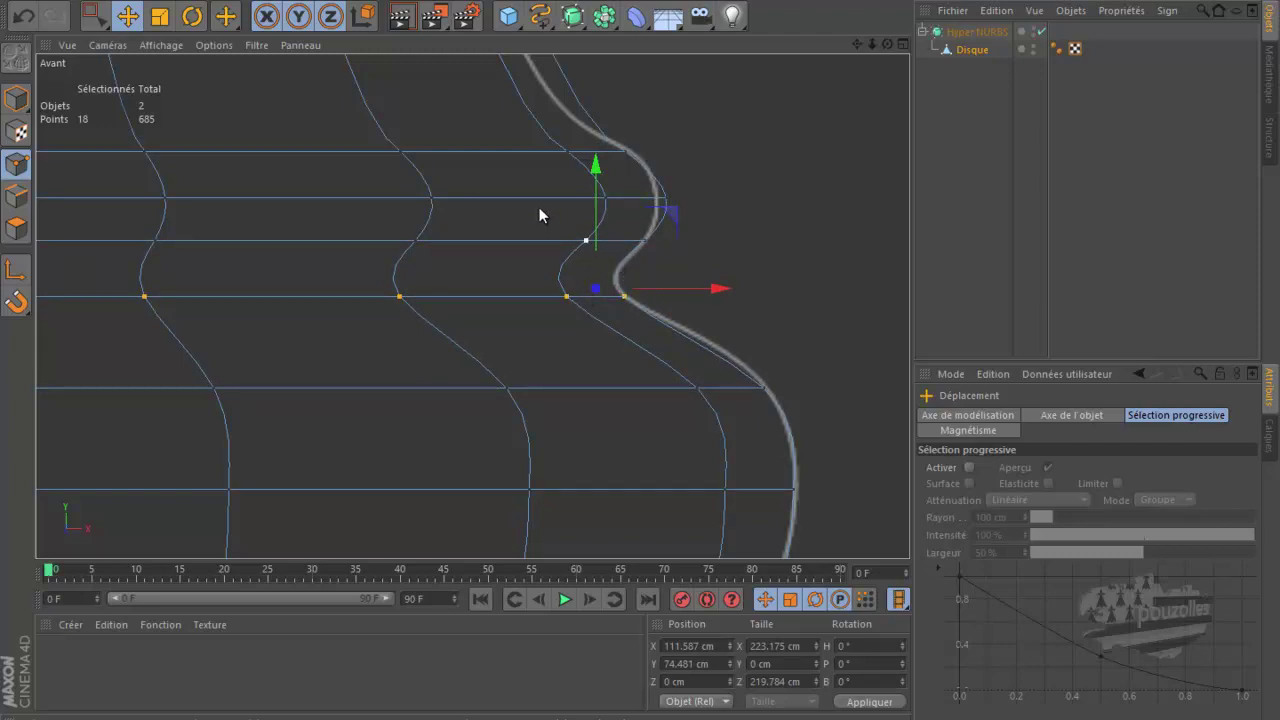
Loop-select the row below, set its pivot at the outermost point, and raise it slightly.
right_click(492, 338)
click(567, 388)
click(591, 385)
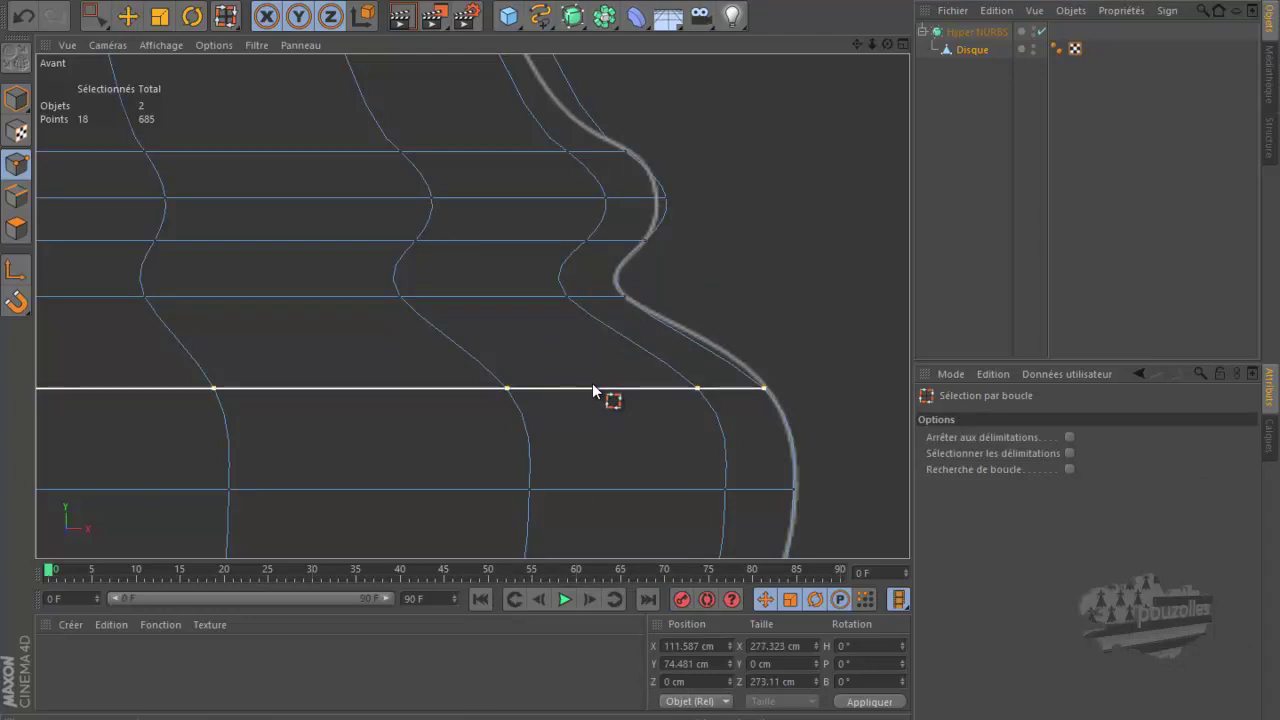
key(e)
click(16, 270)
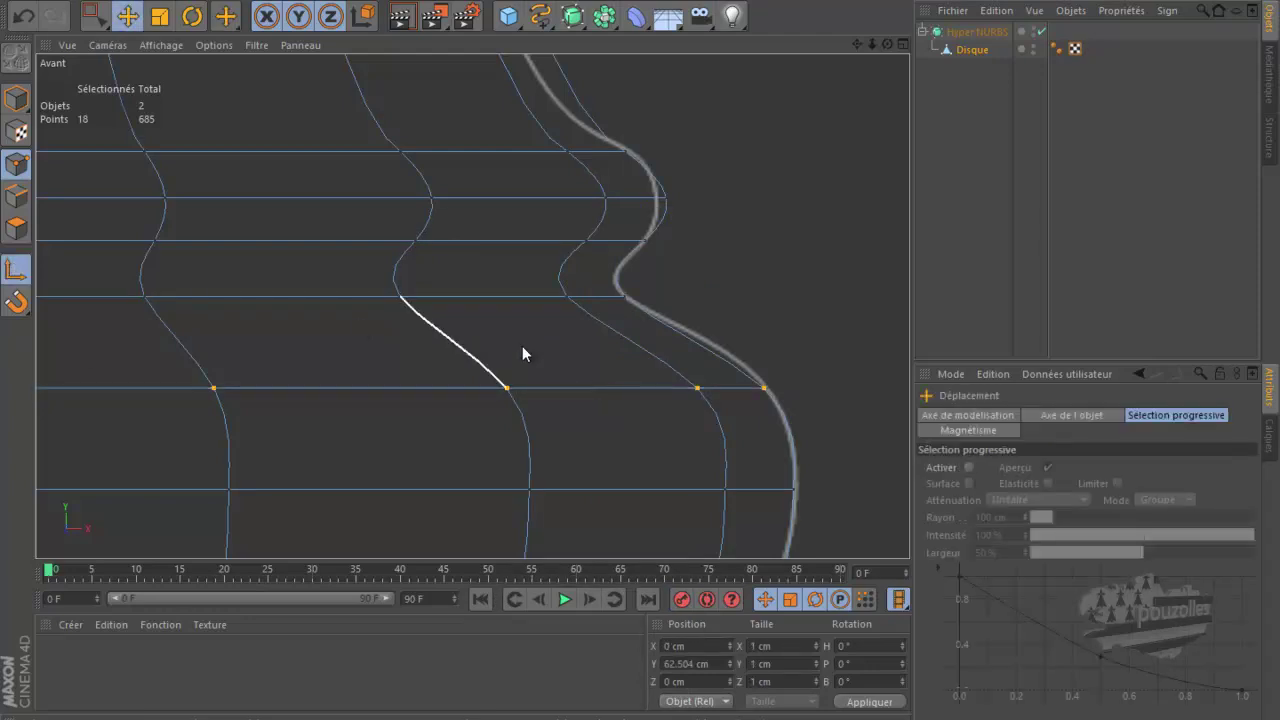
click(699, 394)
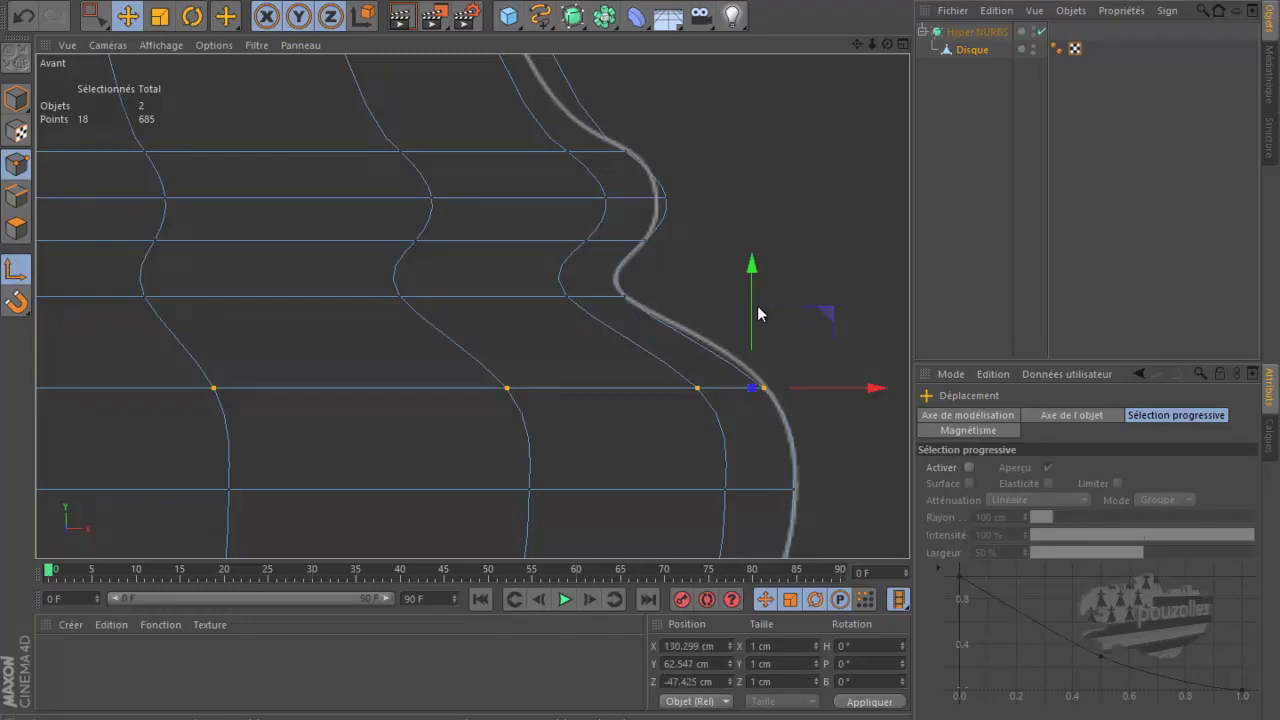
click(16, 270)
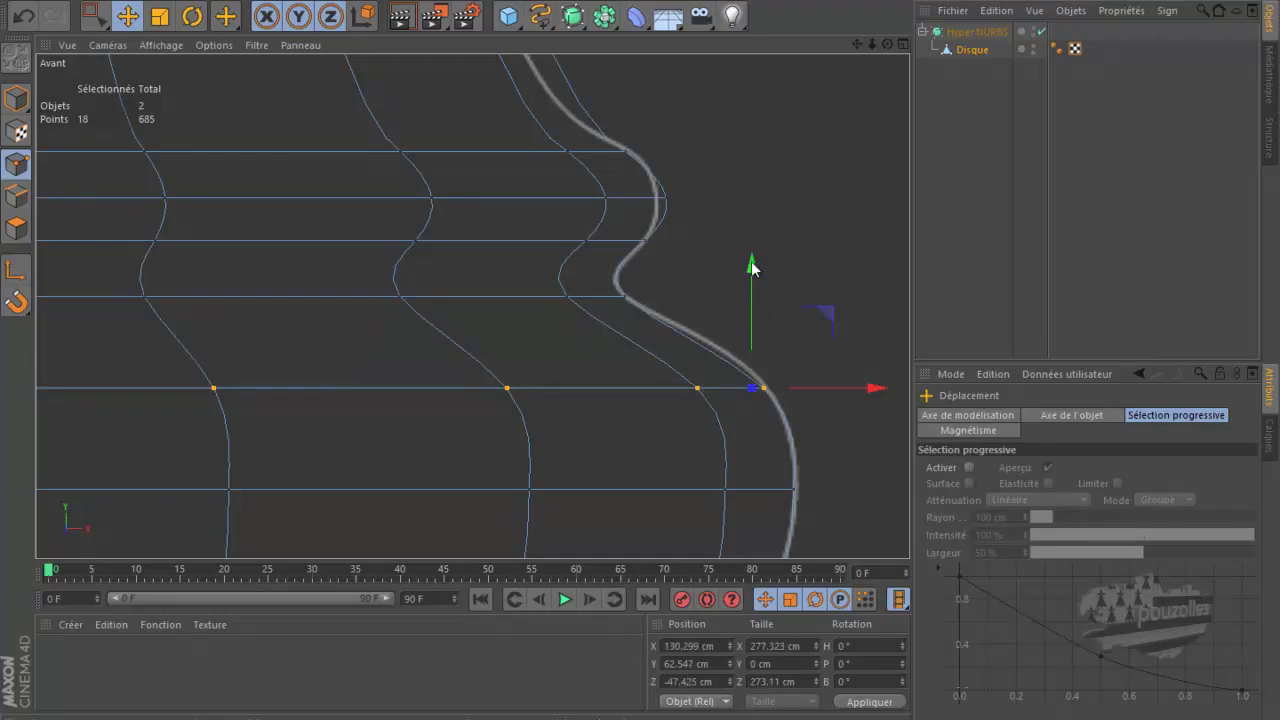
drag(752, 268, 757, 262)
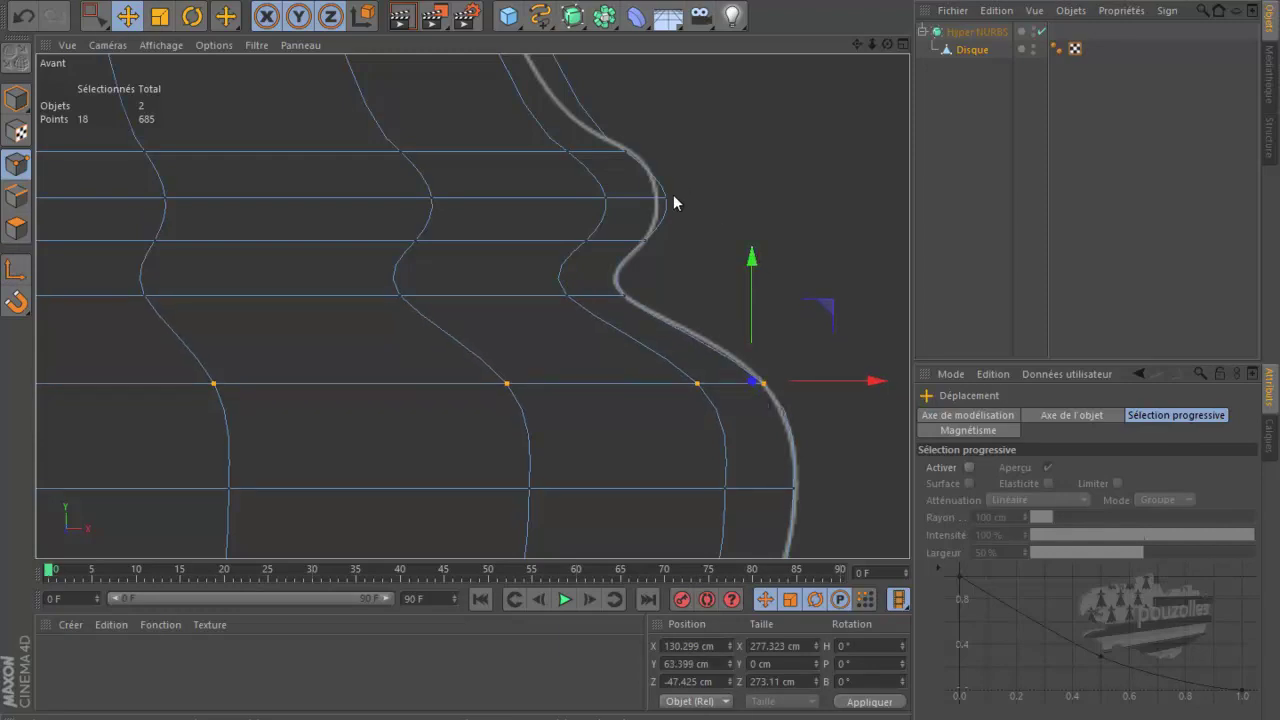
Loop-select the upper-bulge point row and scale it inward to 98.4%.
key(u)
key(l)
click(631, 209)
key(t)
drag(789, 177, 779, 181)
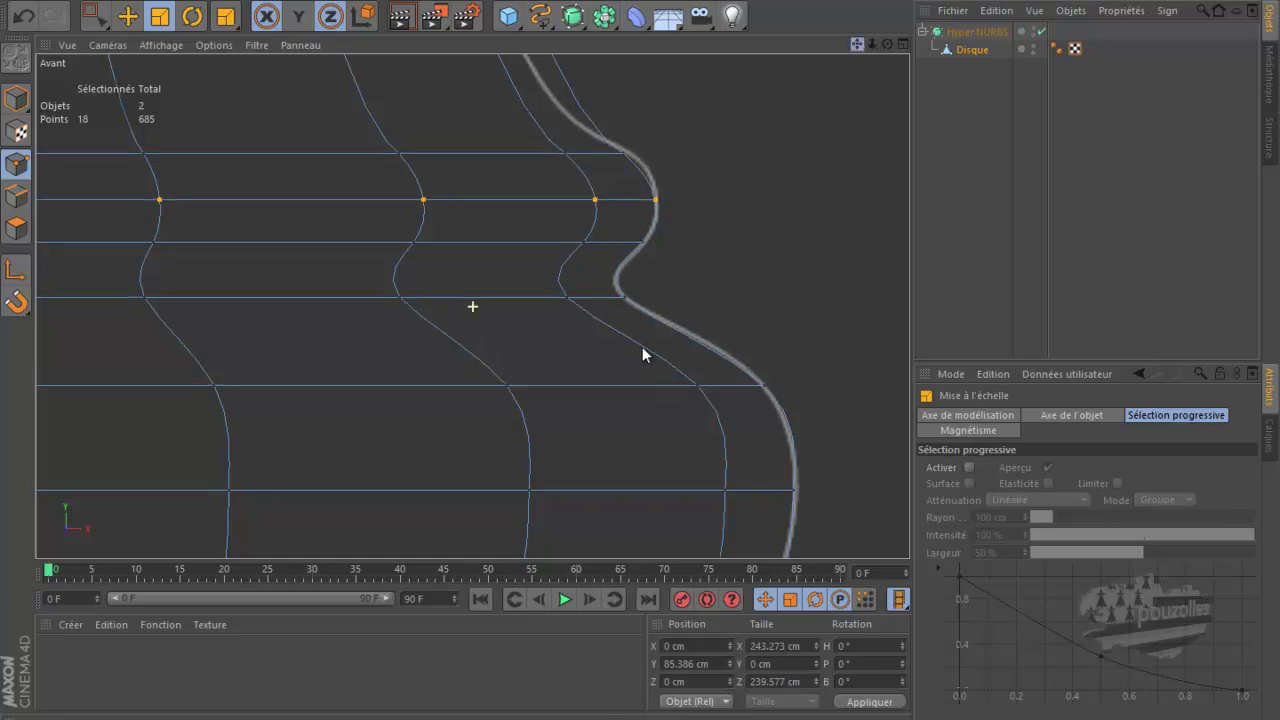
Loop-select the top point row and widen it slightly to 100.9%.
drag(862, 45, 641, 345)
key(u)
key(l)
click(700, 232)
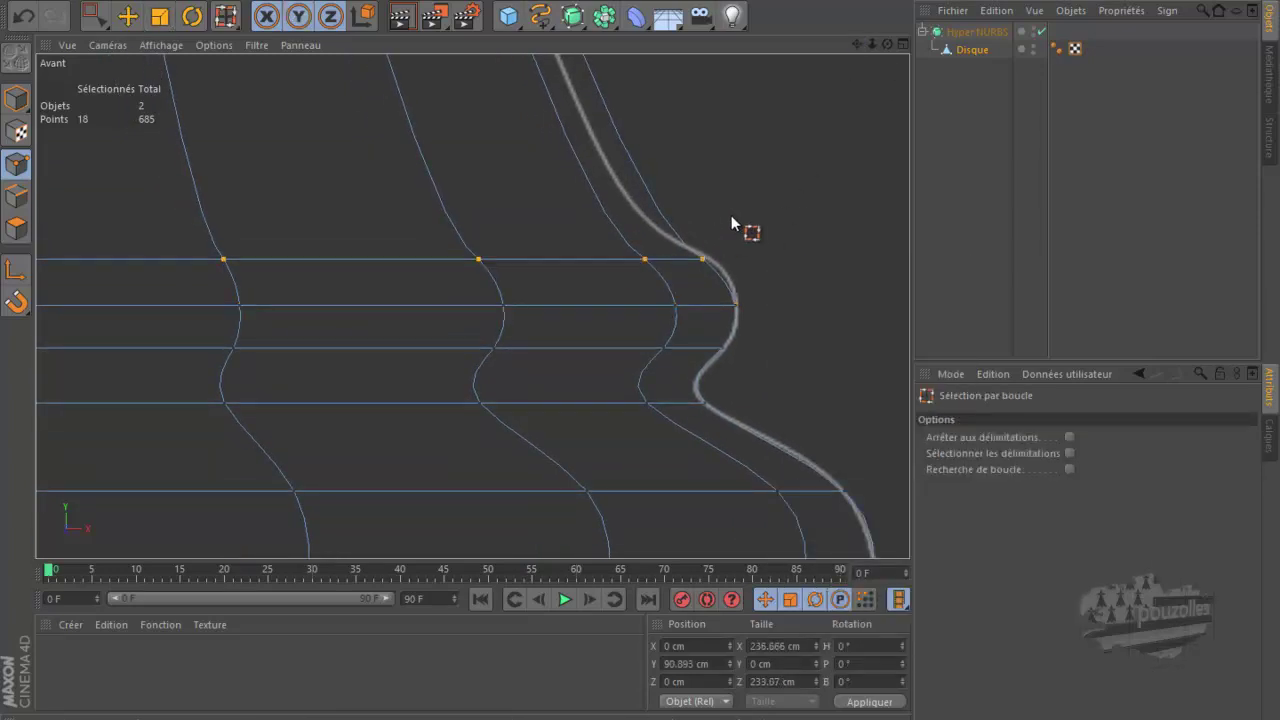
key(t)
drag(740, 210, 752, 216)
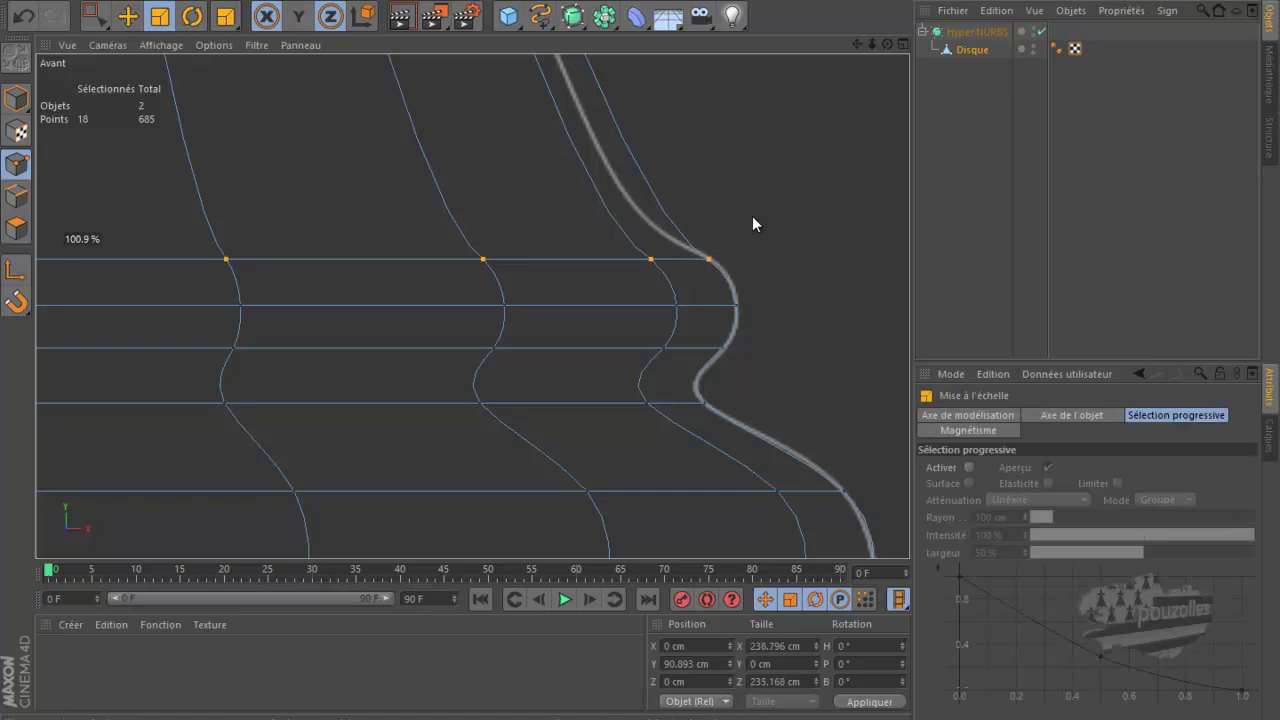
Loop-select the next upper row and narrow it to 96.5%.
scroll(752, 216, down, 1)
scroll(720, 349, down, 3)
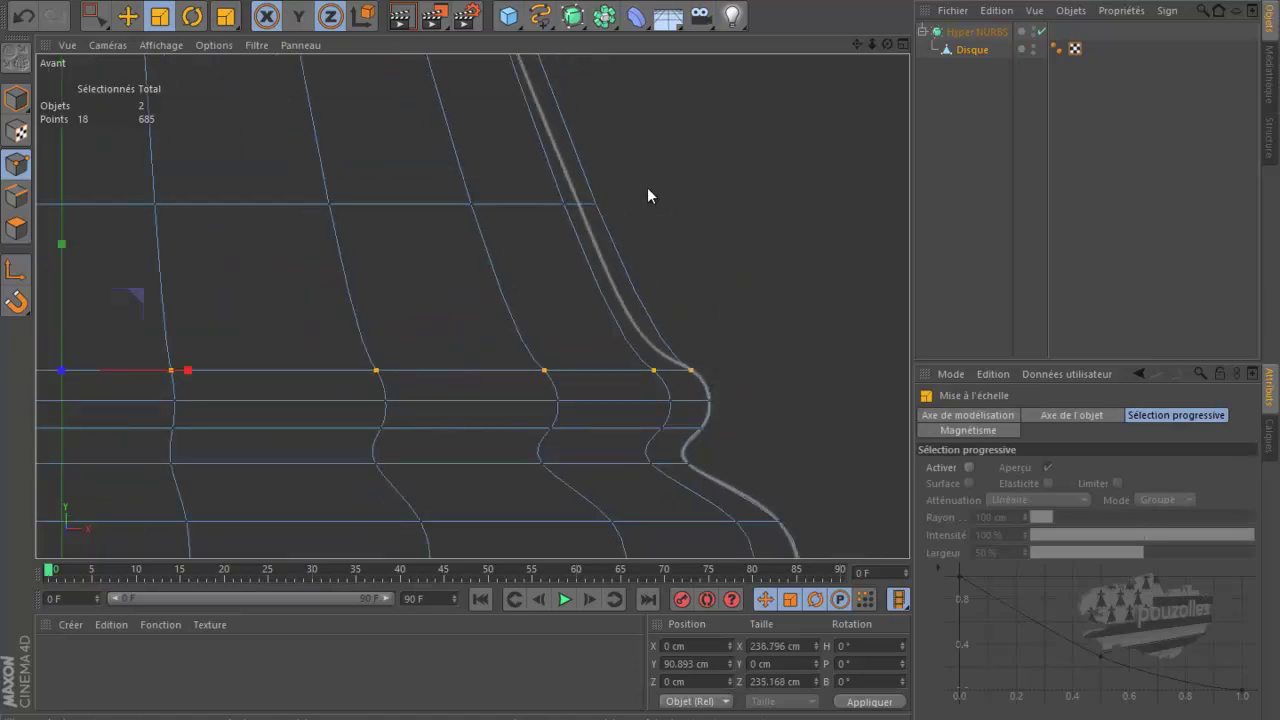
key(u)
key(l)
click(546, 202)
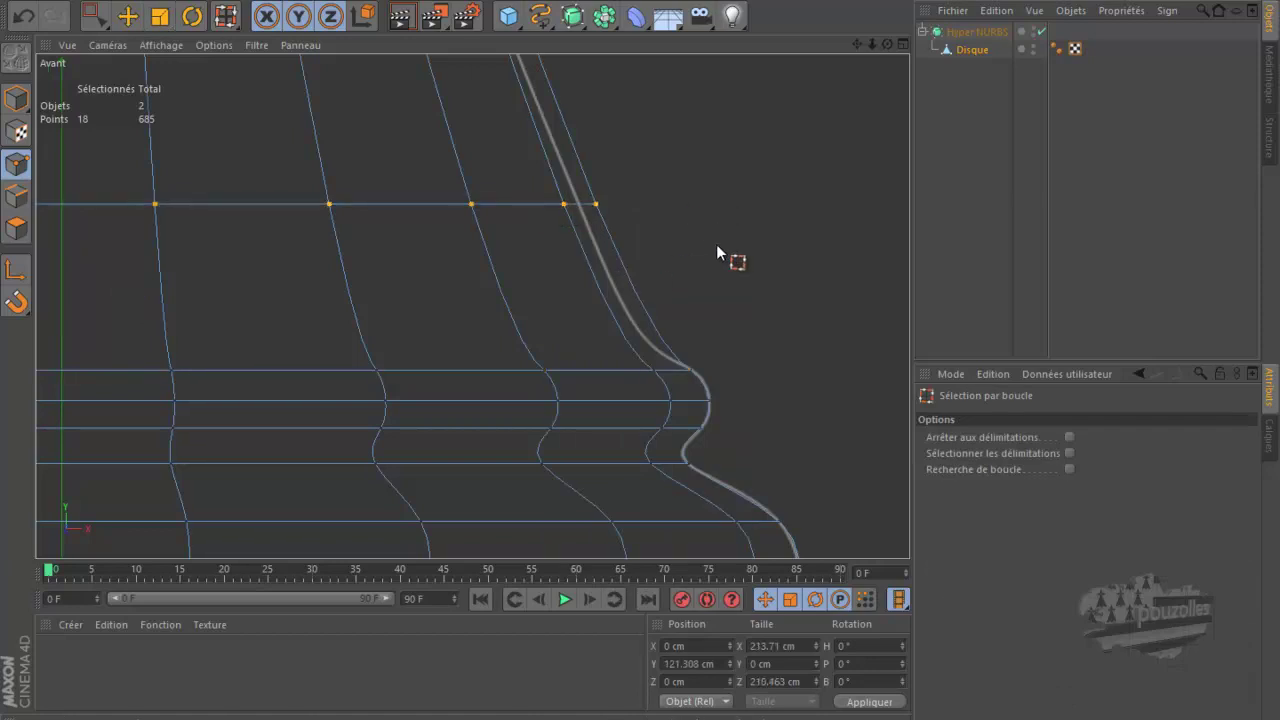
key(t)
drag(706, 249, 688, 255)
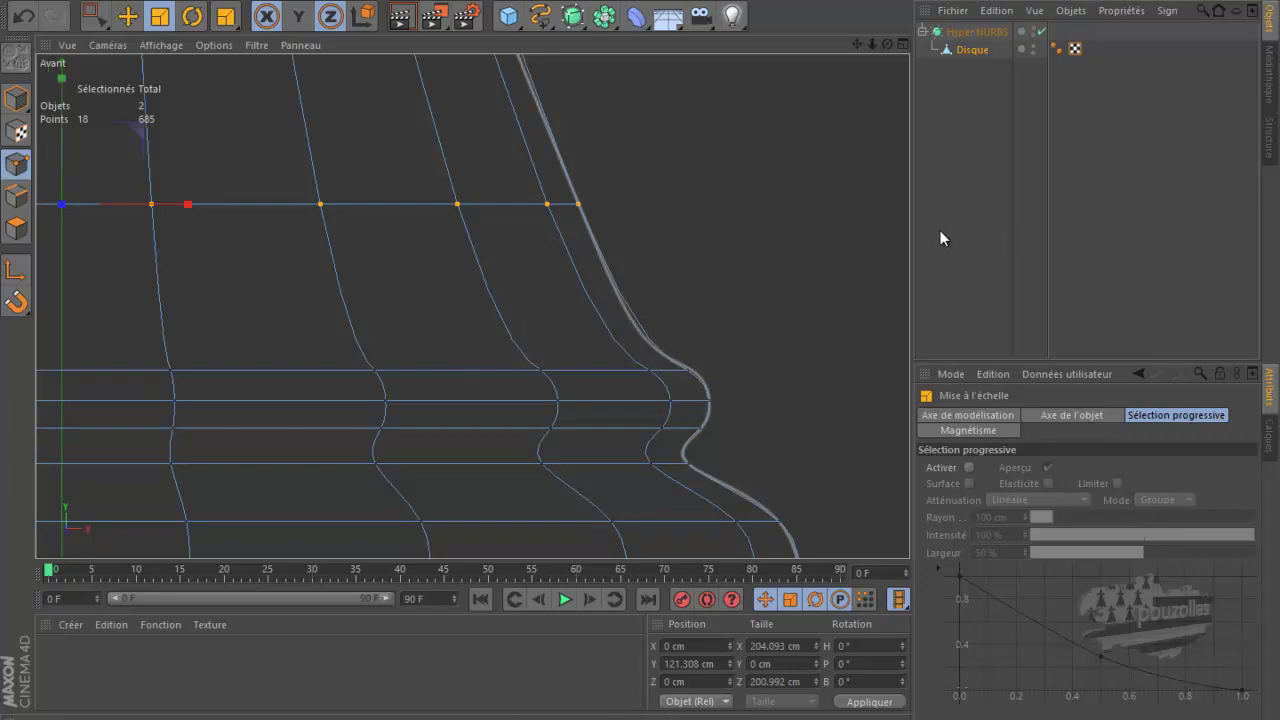
key(k)
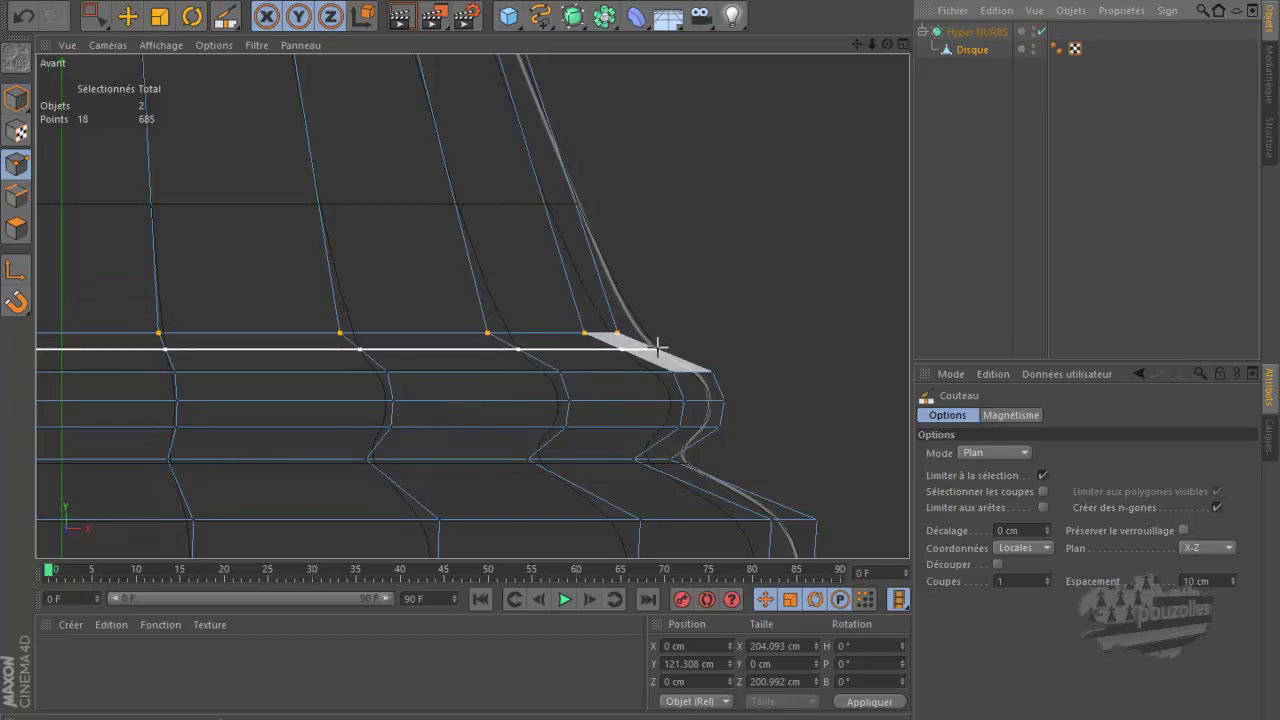
Cut a new horizontal loop into the upper body and widen the selected row to 101%.
click(663, 341)
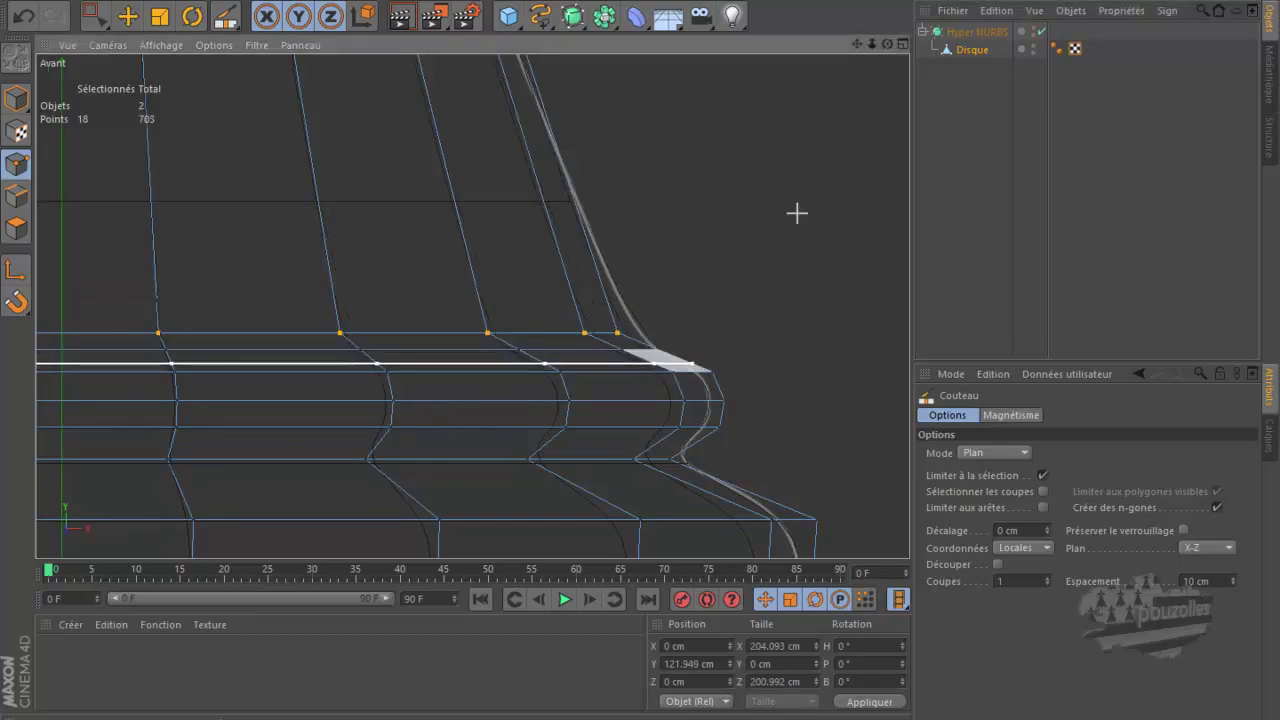
key(u)
key(l)
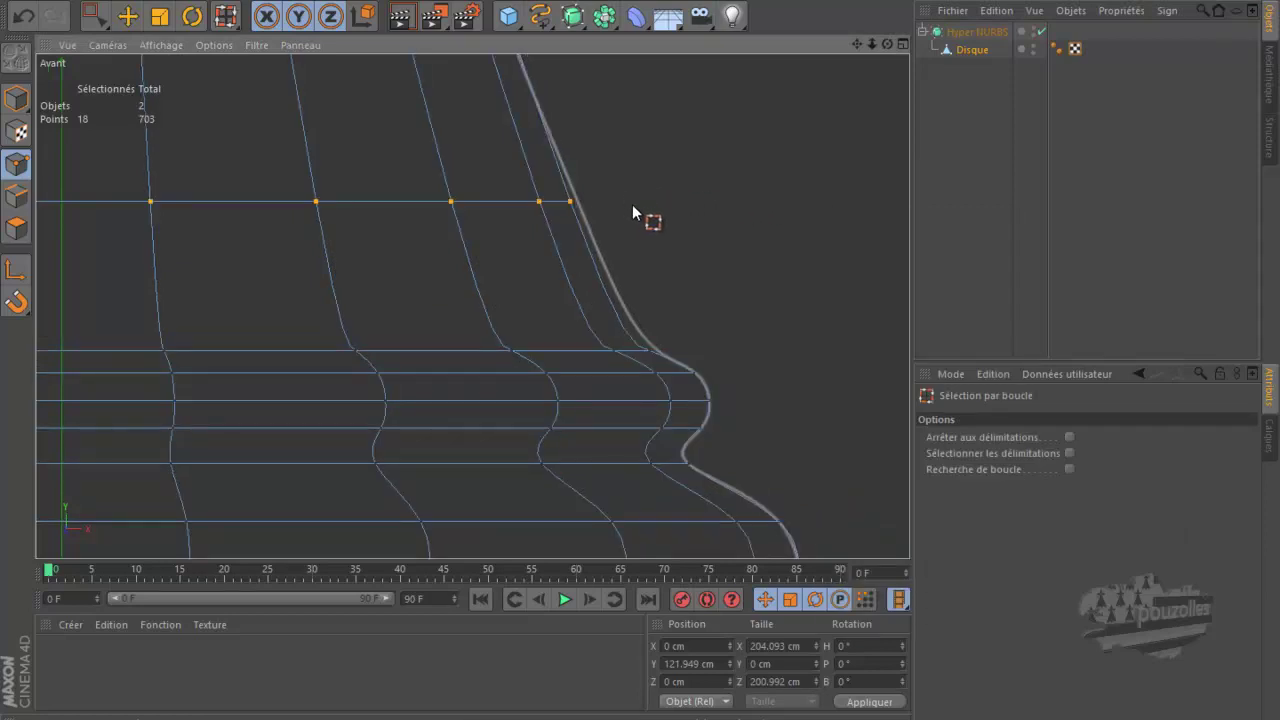
key(t)
drag(659, 202, 670, 206)
Loop-select the newly cut loop and widen it to 102.3%.
key(u)
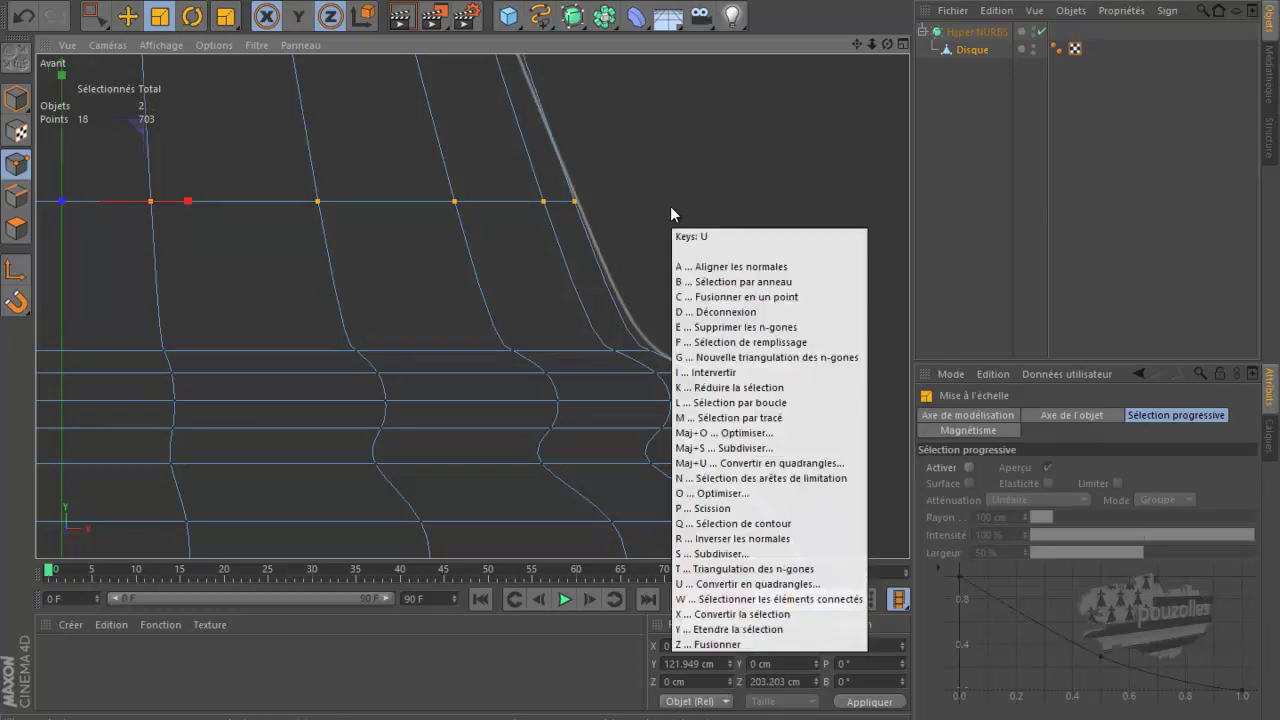
key(l)
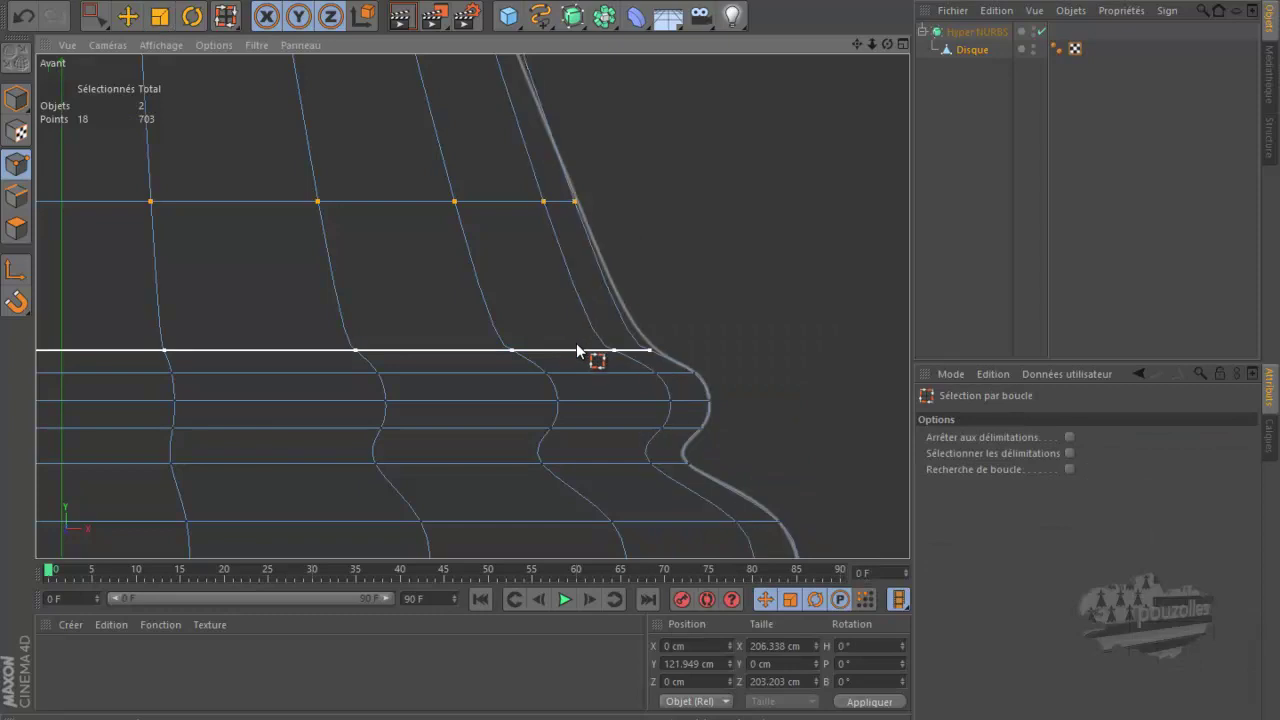
click(575, 351)
key(t)
drag(695, 224, 722, 234)
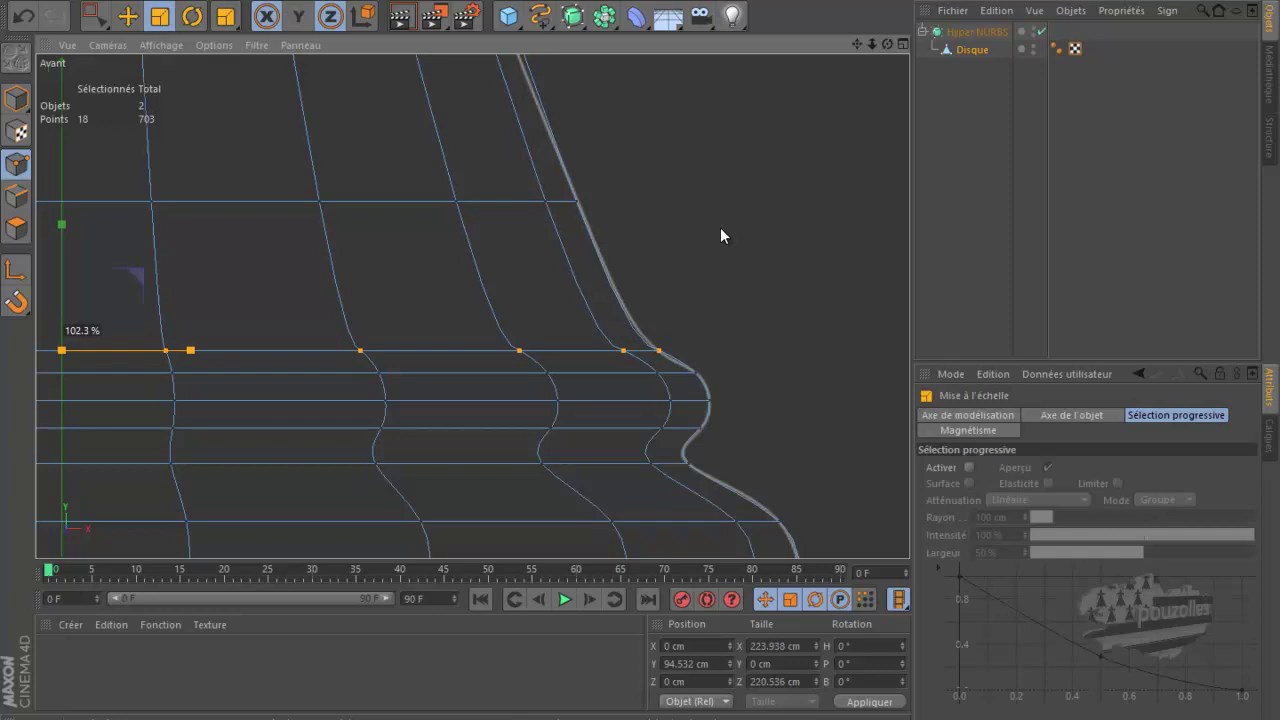
drag(720, 228, 719, 228)
Raise the new loop about 2.8 cm and rescale it to 101.9% with Y locked.
key(e)
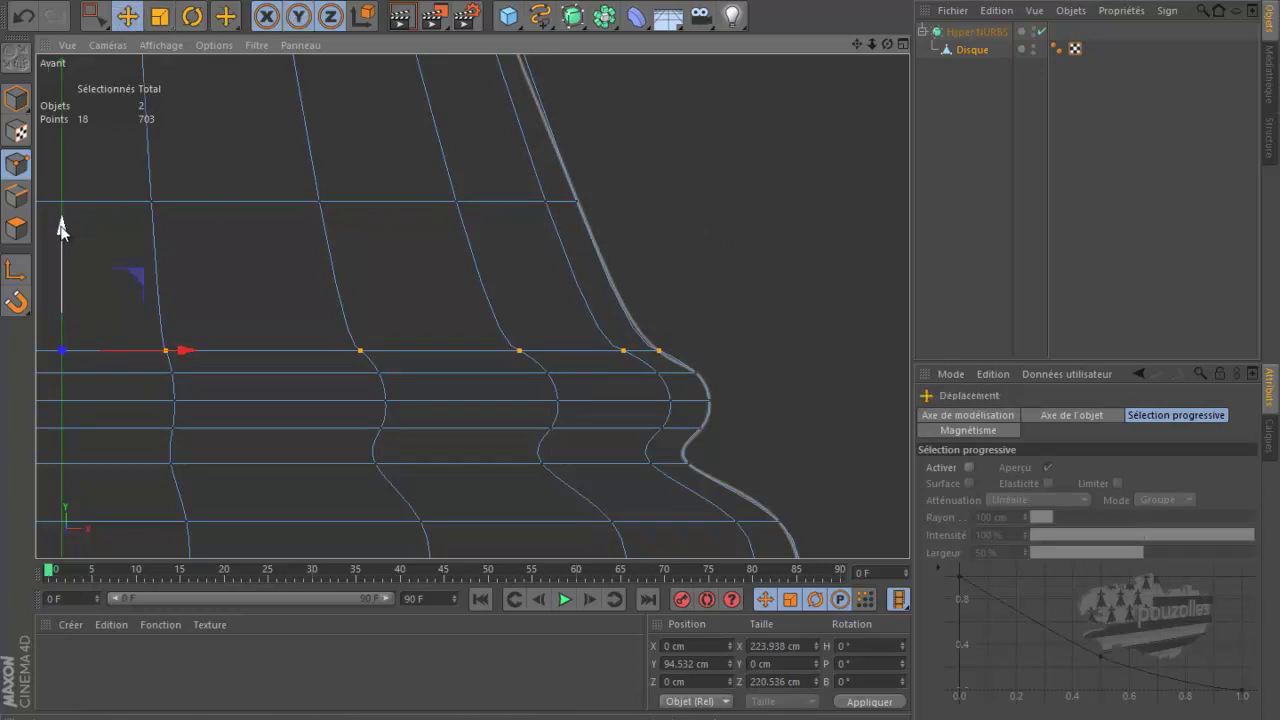
mouse_move(61, 227)
mouse_down()
mouse_move(60, 210)
mouse_move(74, 235)
mouse_up()
key(t)
key(y)
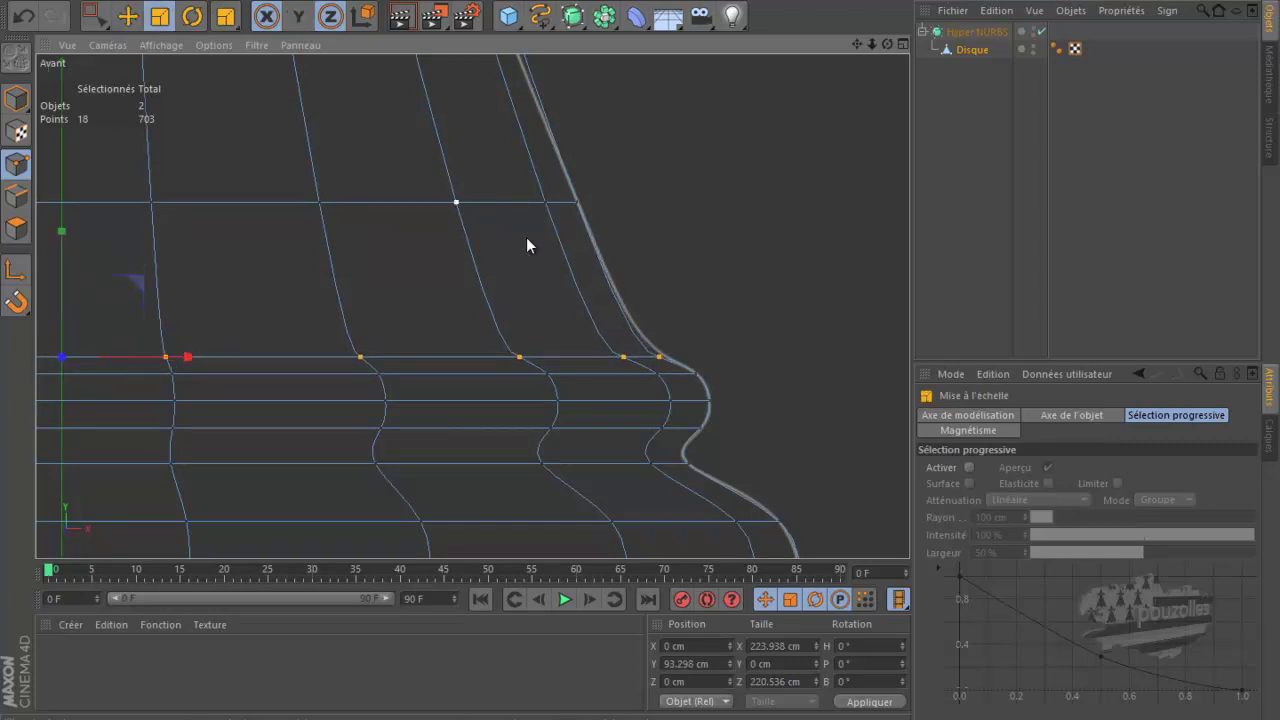
drag(728, 241, 748, 245)
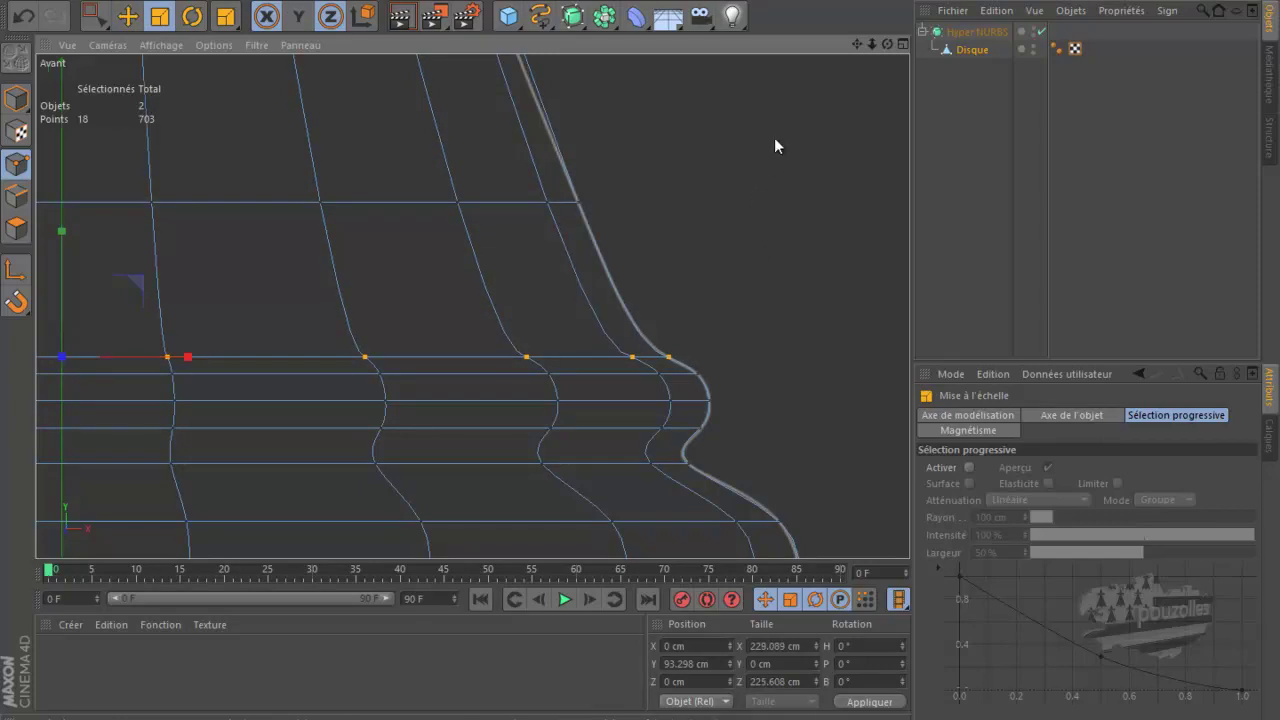
drag(852, 46, 641, 354)
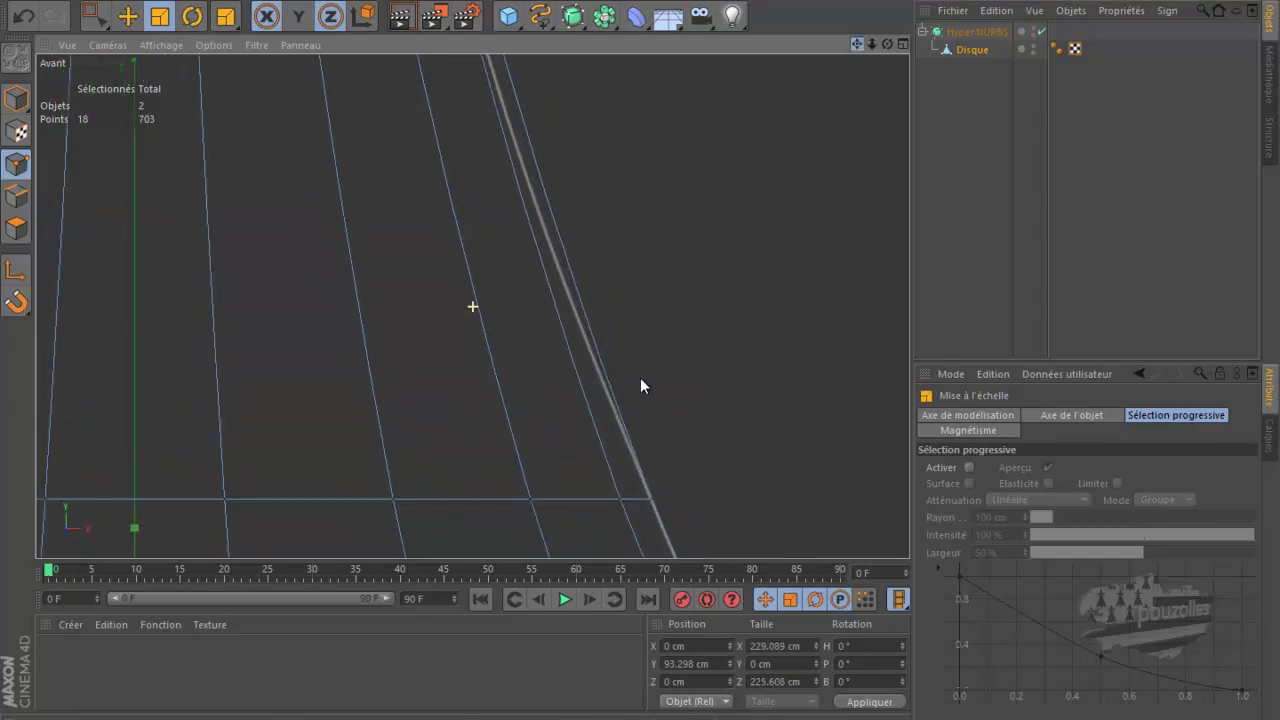
Loop-select the upper horizontal loop and narrow it to 96.4%.
drag(641, 346, 734, 232)
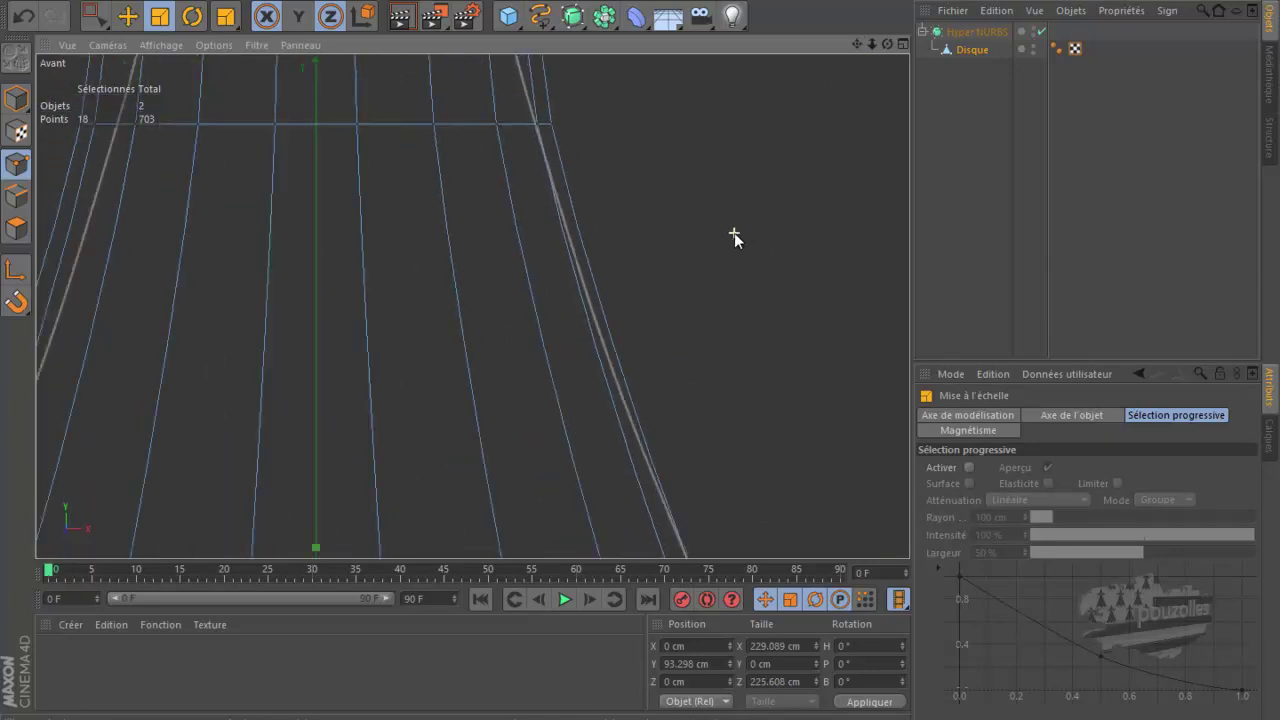
scroll(712, 222, down, 2)
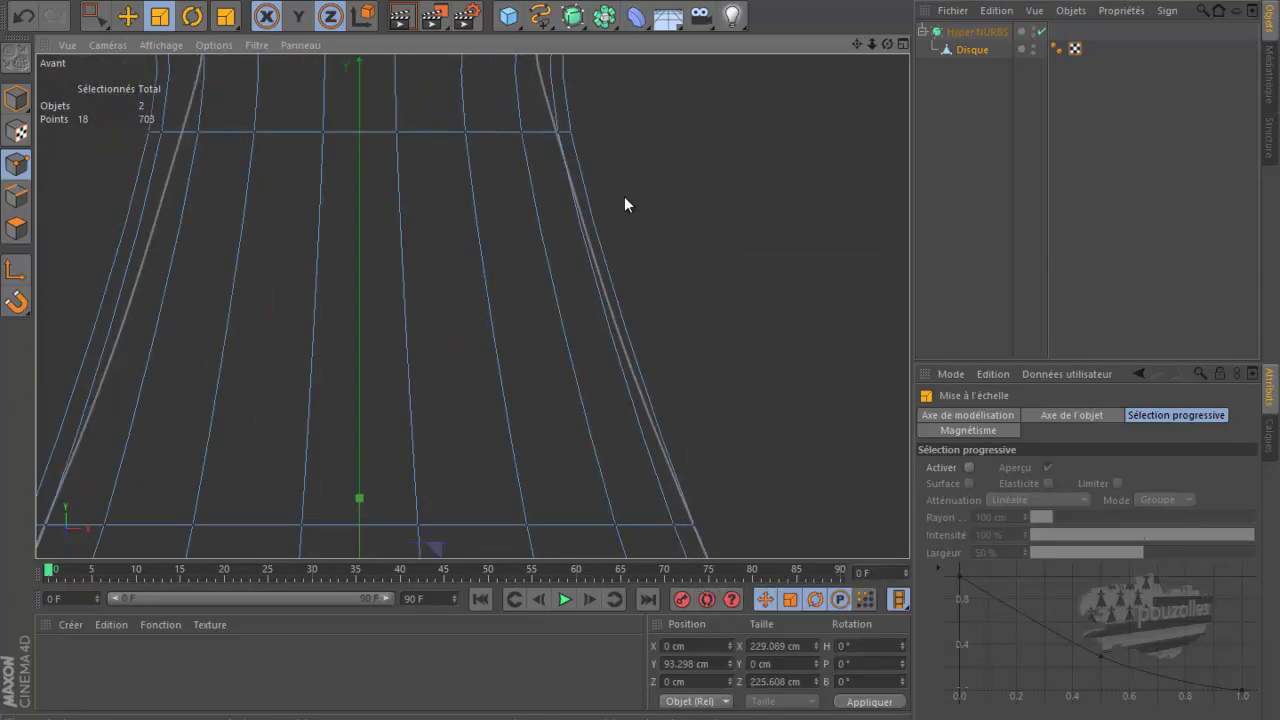
click(483, 134)
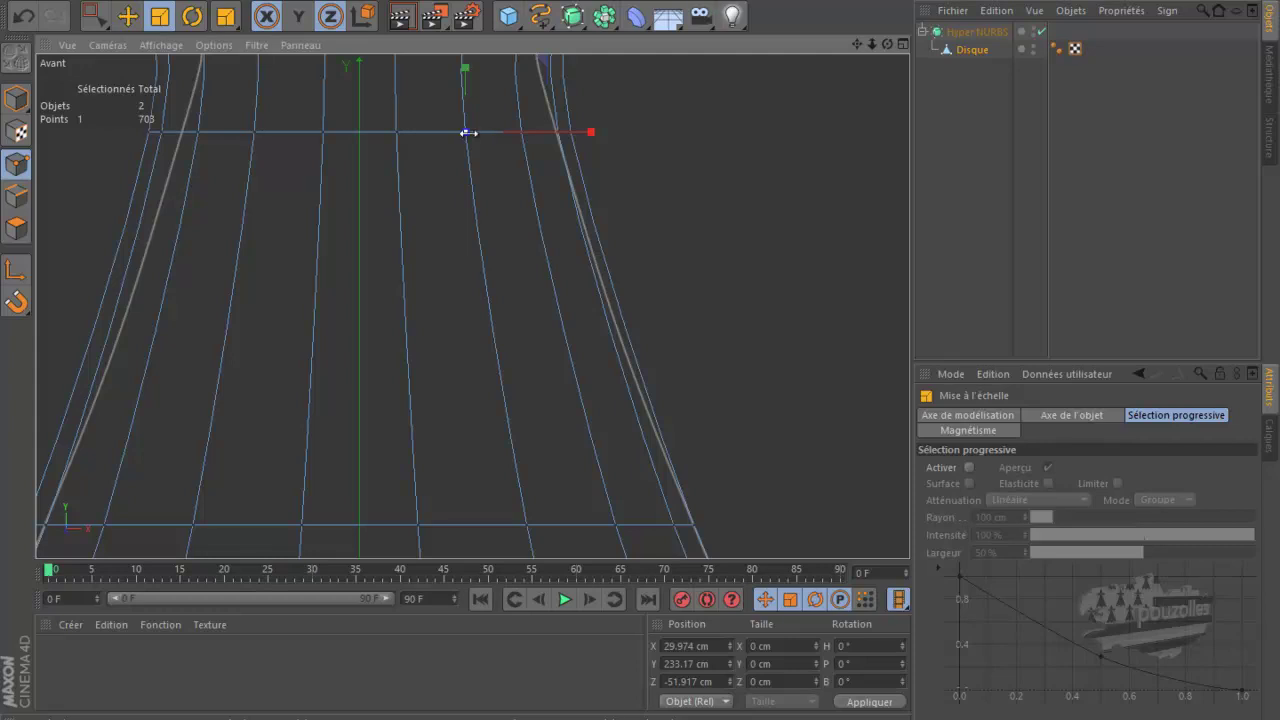
key(u)
key(l)
click(462, 133)
key(t)
drag(725, 103, 662, 142)
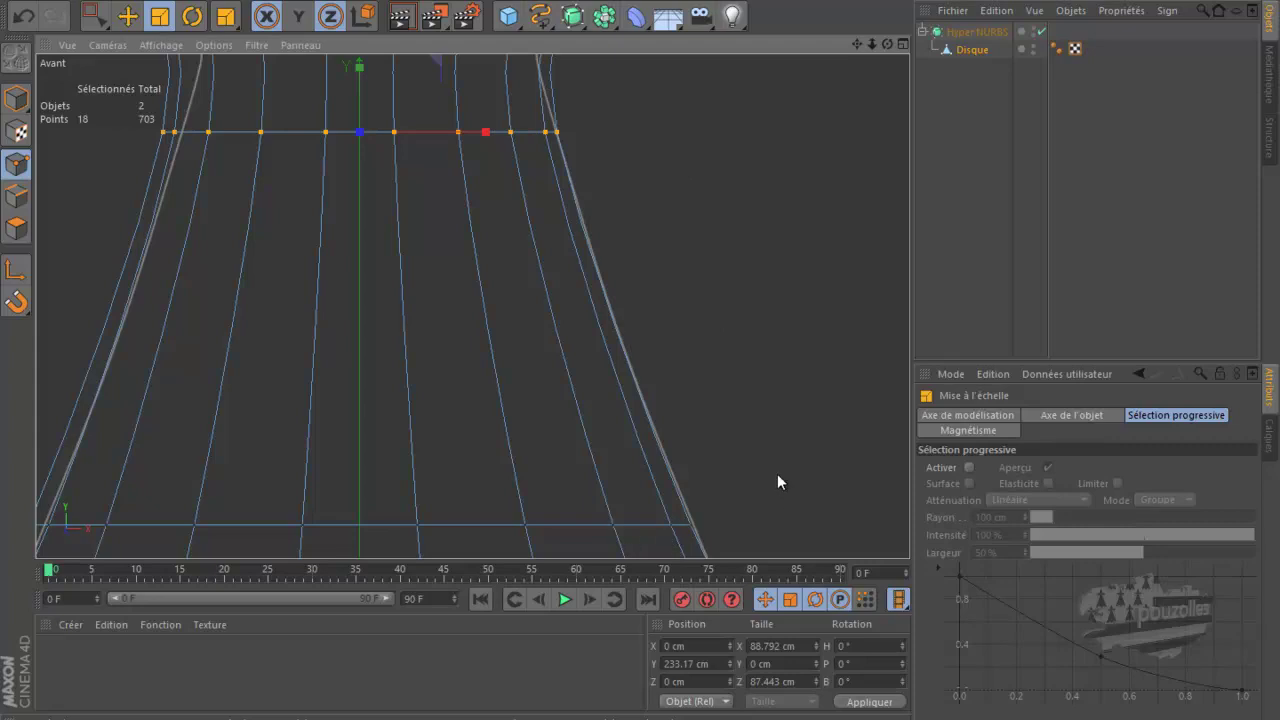
Loop-select the bottom edge loop and adjust its width slightly with Y locked.
key(u)
key(l)
click(620, 503)
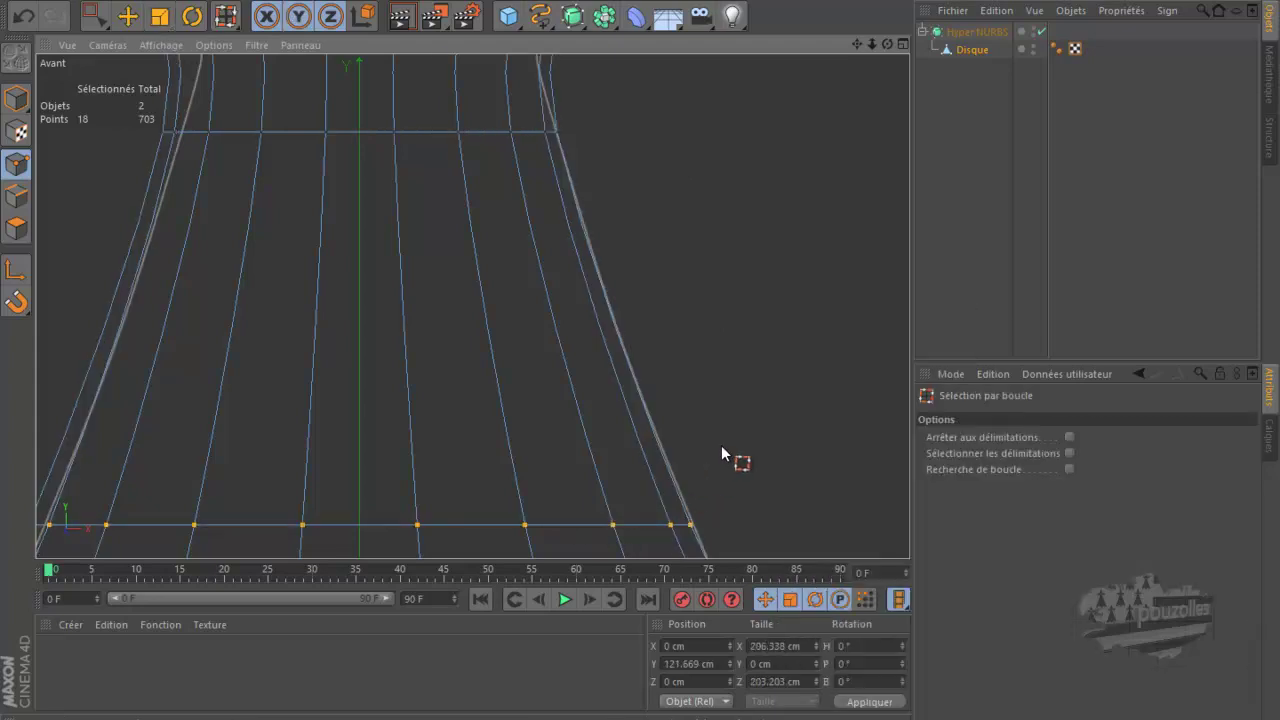
key(t)
key(y)
drag(724, 444, 740, 455)
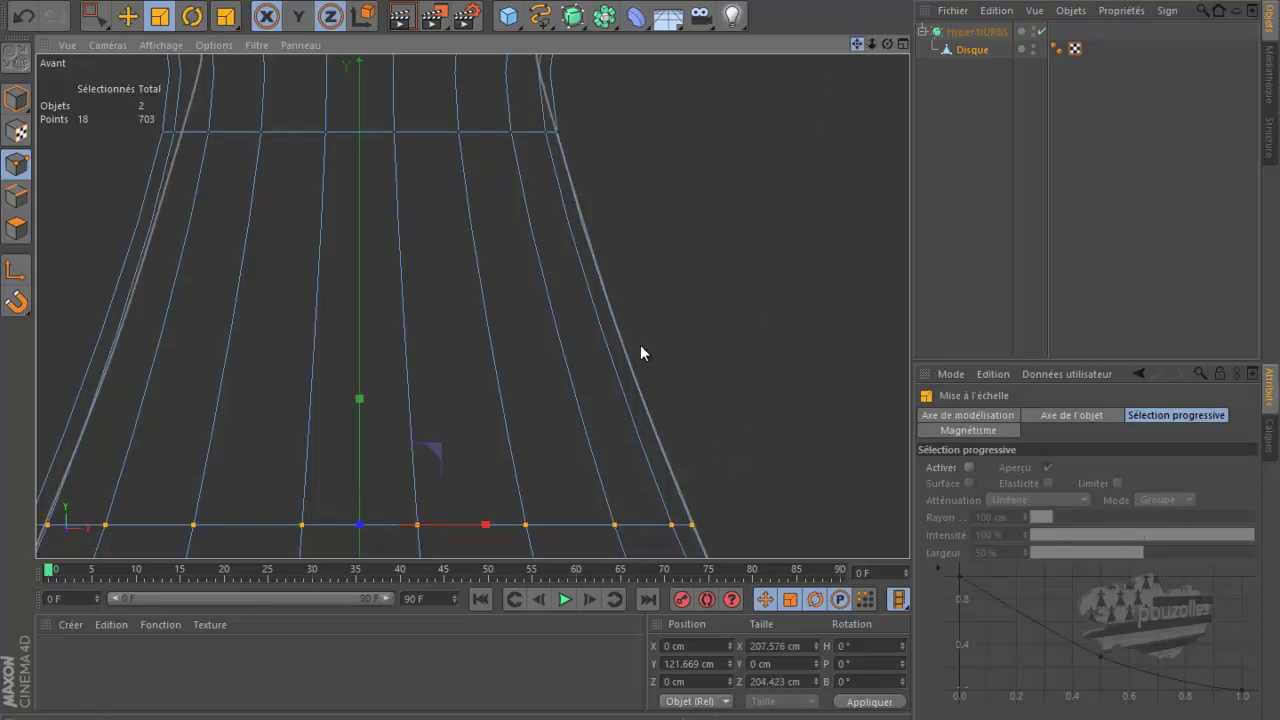
scroll(640, 346, down, 5)
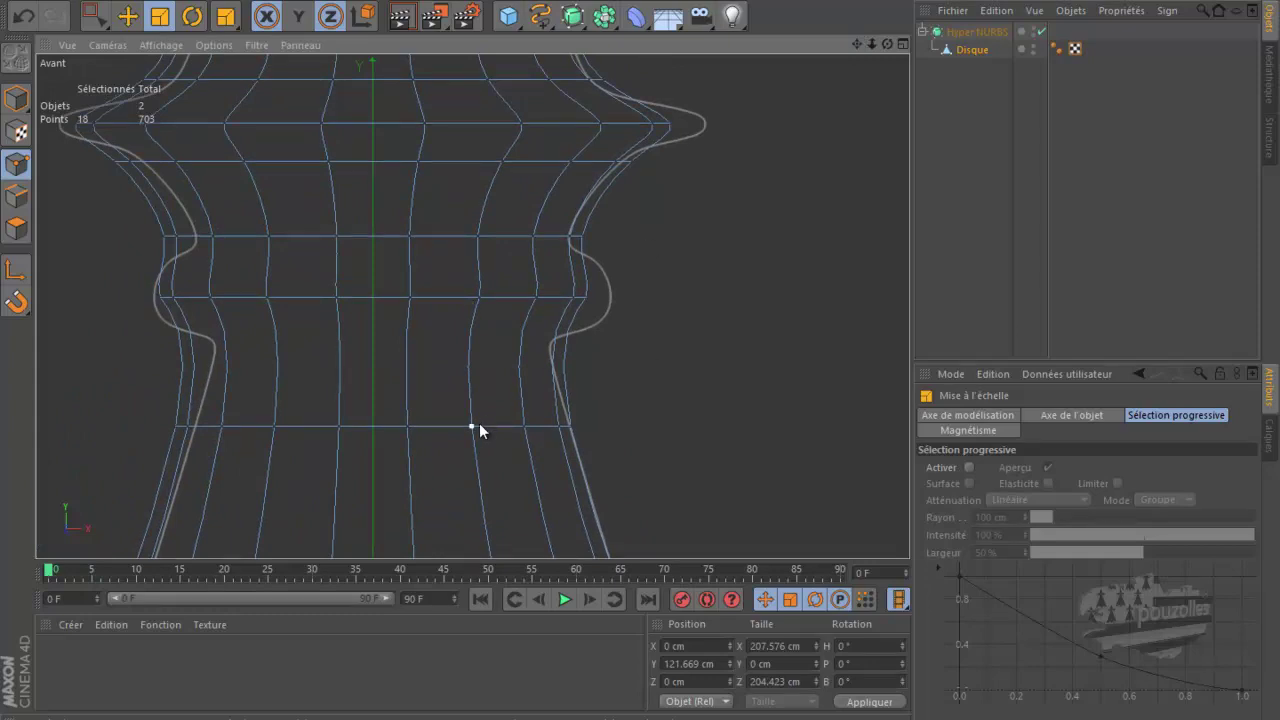
Undo a misplaced knife cut, then cut a new edge loop across the middle bulge.
key(u)
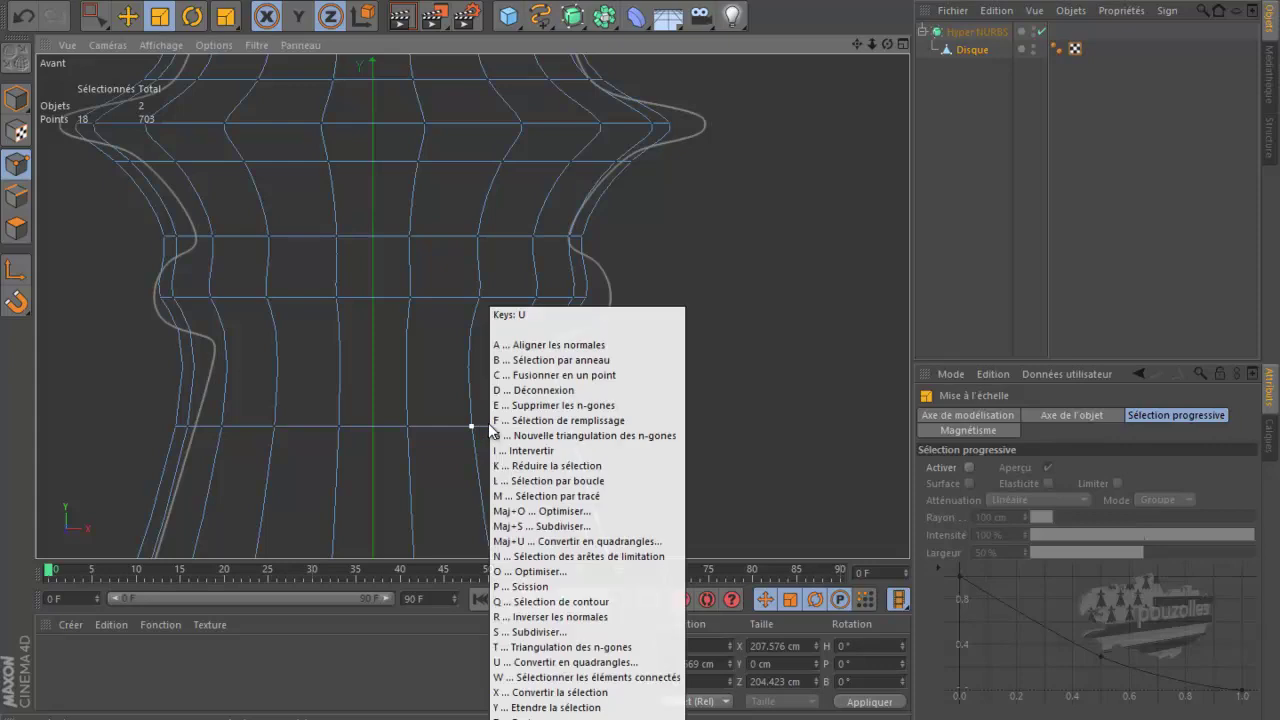
key(l)
click(488, 426)
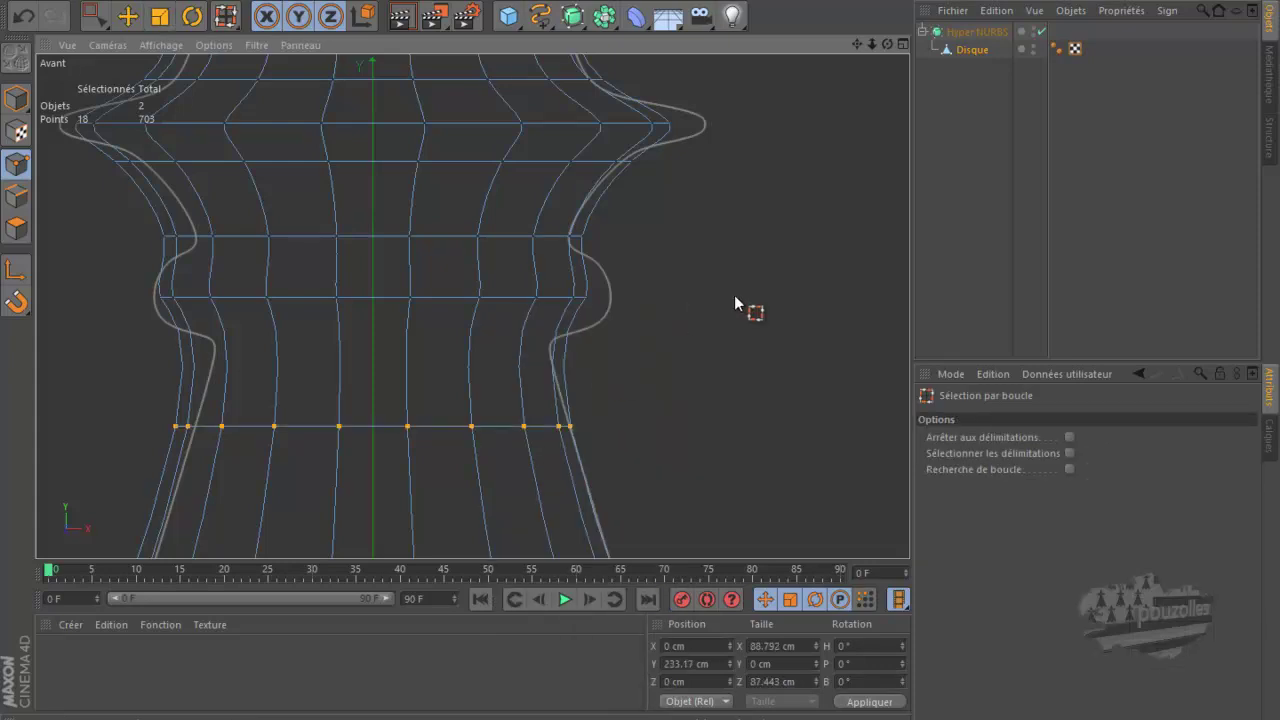
key(k)
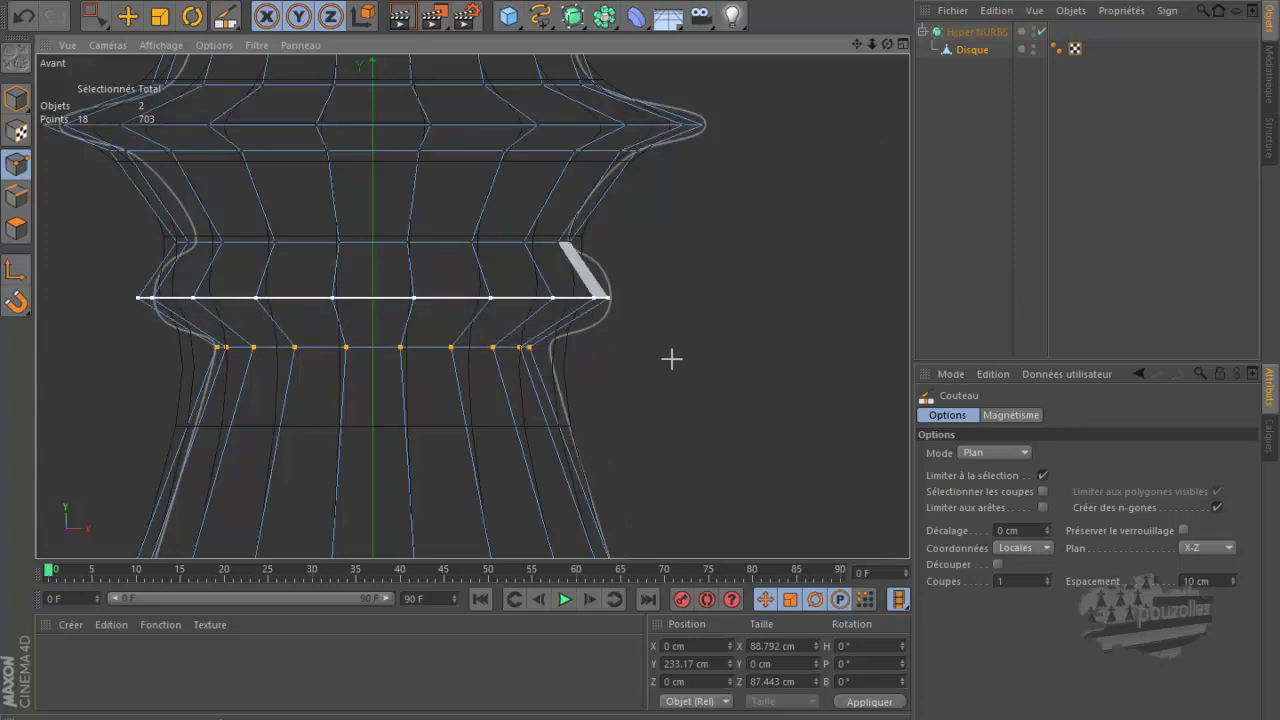
right_click(671, 359)
click(672, 359)
key(ctrl+z)
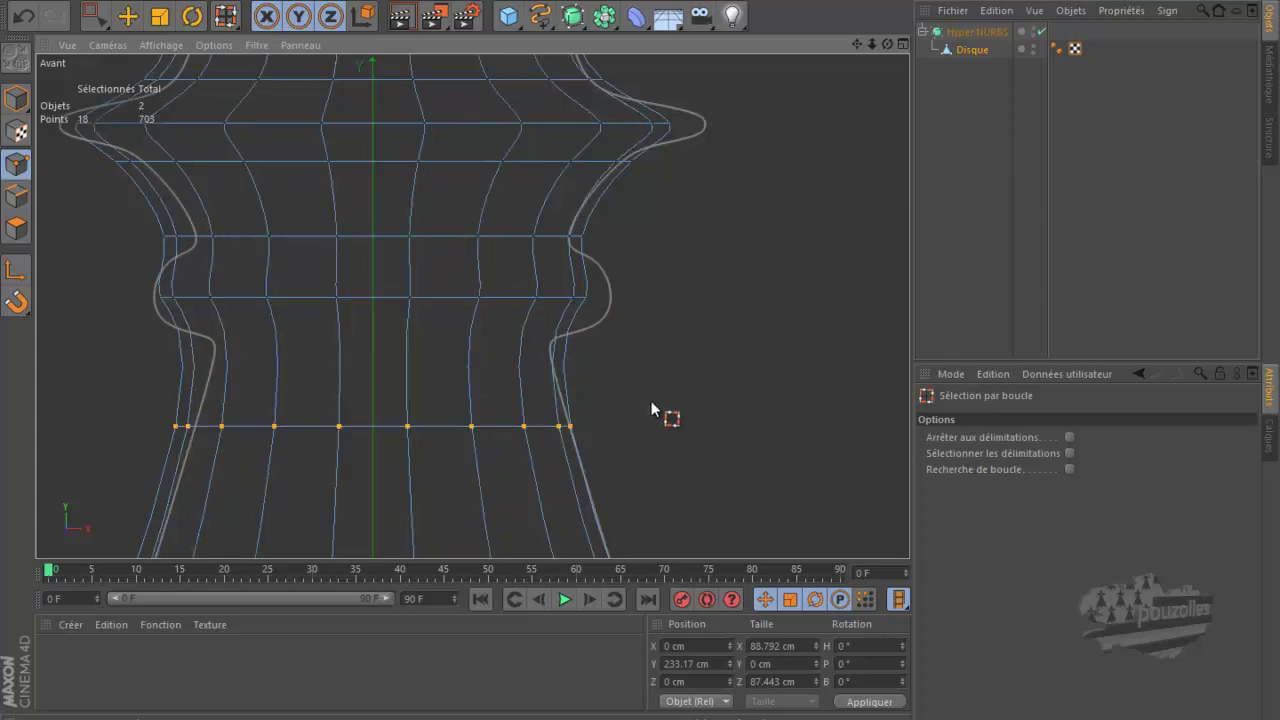
key(k)
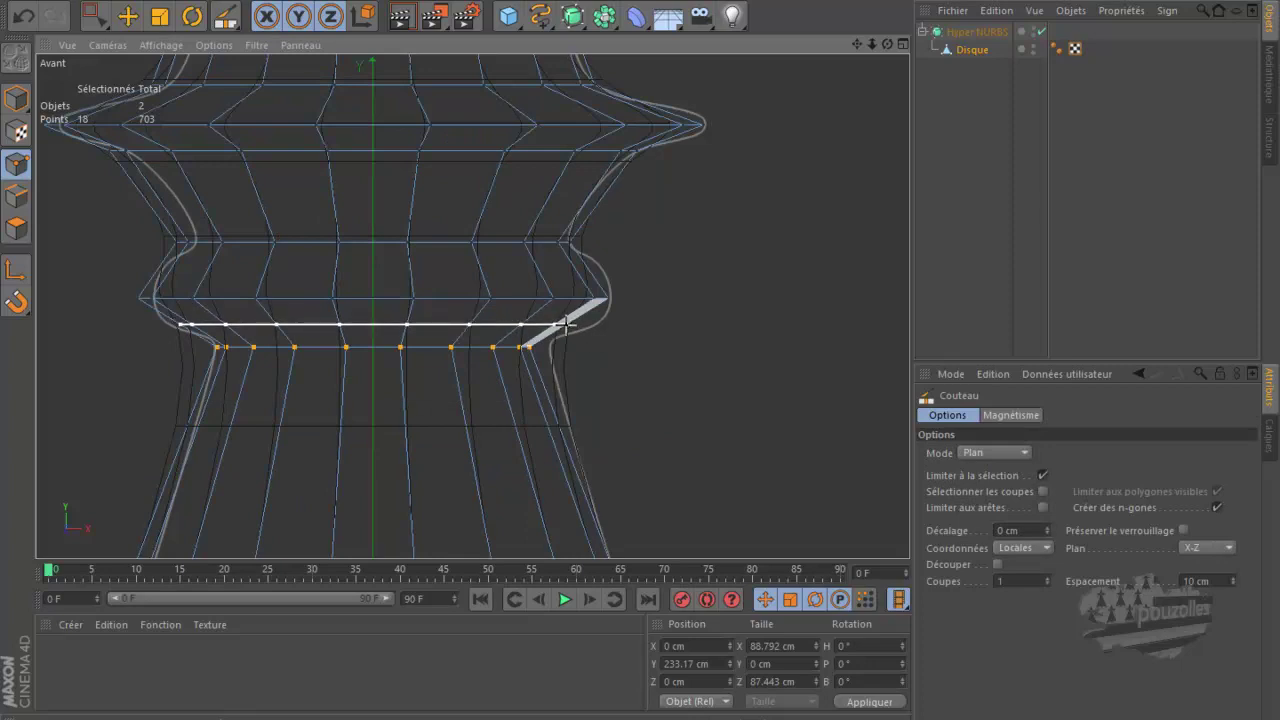
click(607, 265)
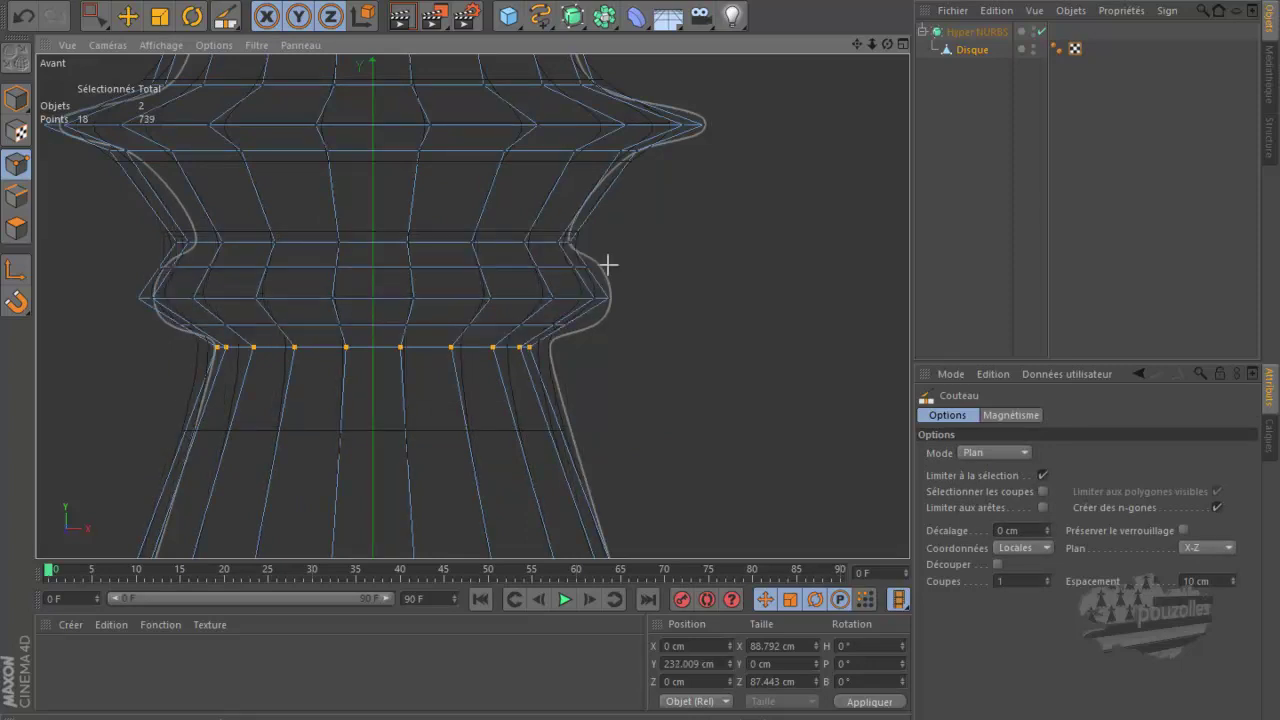
Lower the loop below the bulge slightly and shrink it to about 96% with Y locked.
key(u)
key(l)
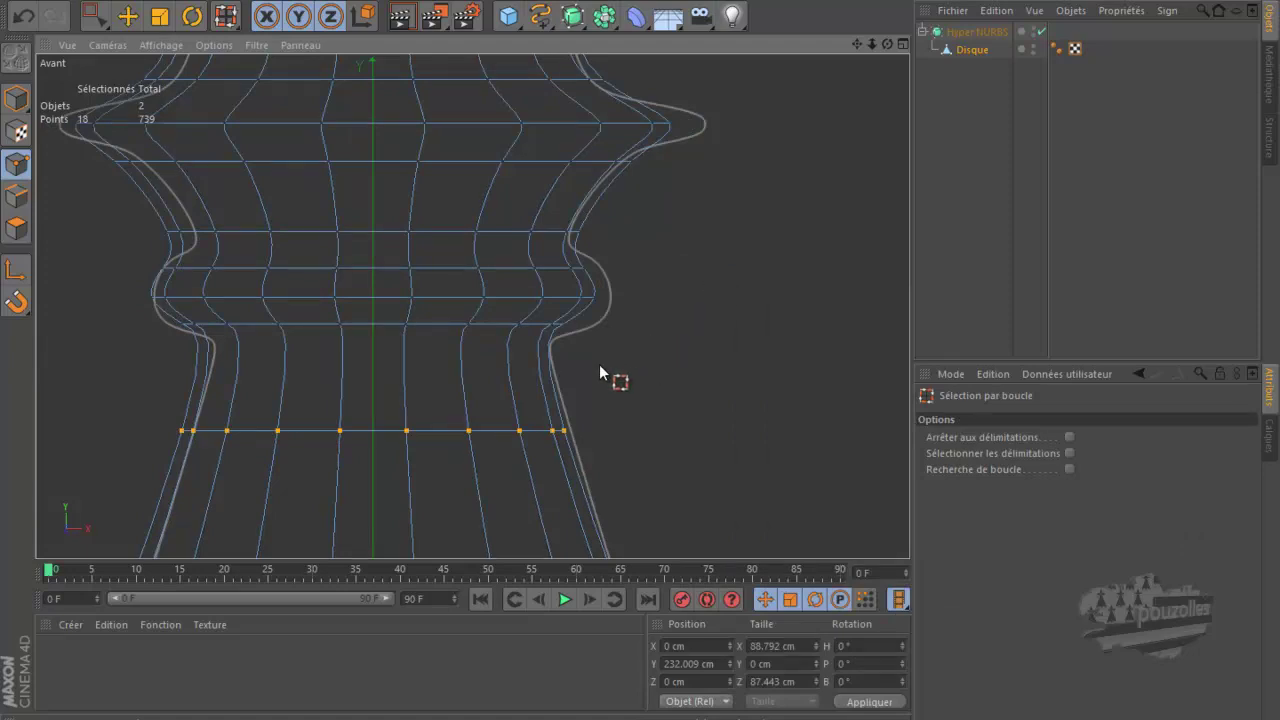
click(490, 326)
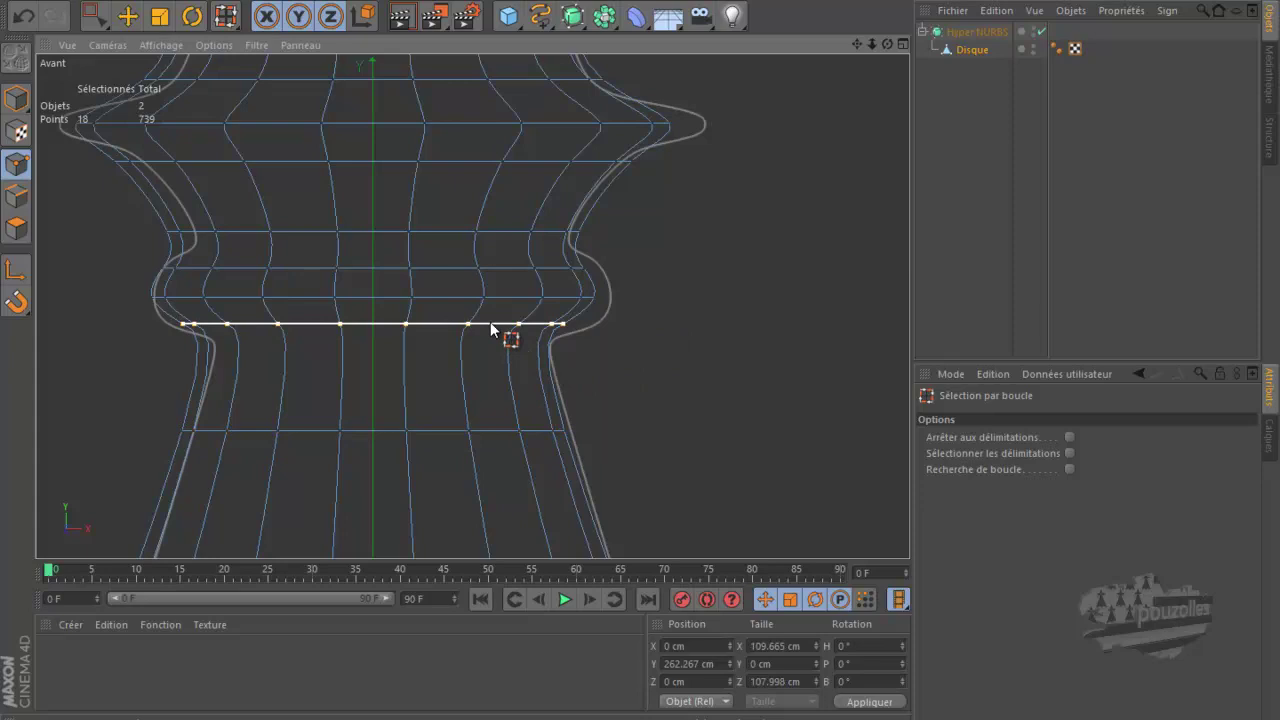
key(e)
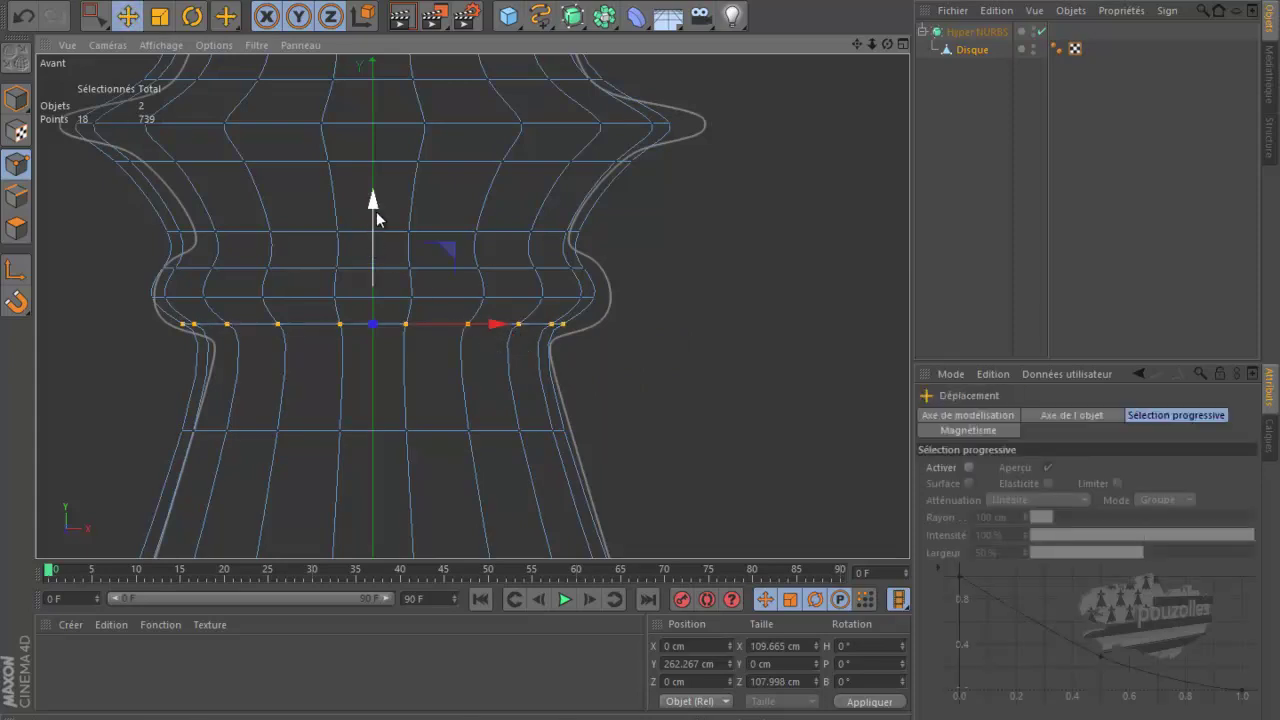
drag(372, 207, 366, 231)
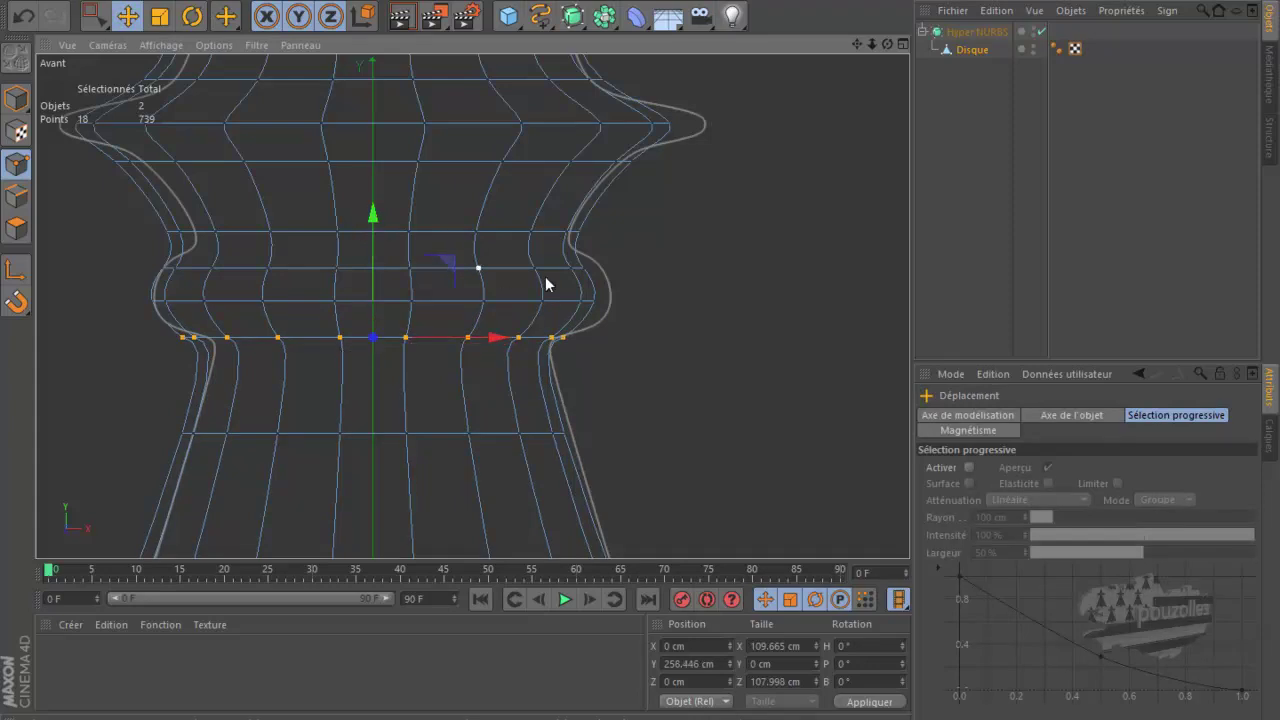
key(t)
key(y)
drag(707, 331, 673, 340)
Loop-select the lower edge loop and widen it slightly with Y locked.
key(u)
key(l)
click(500, 437)
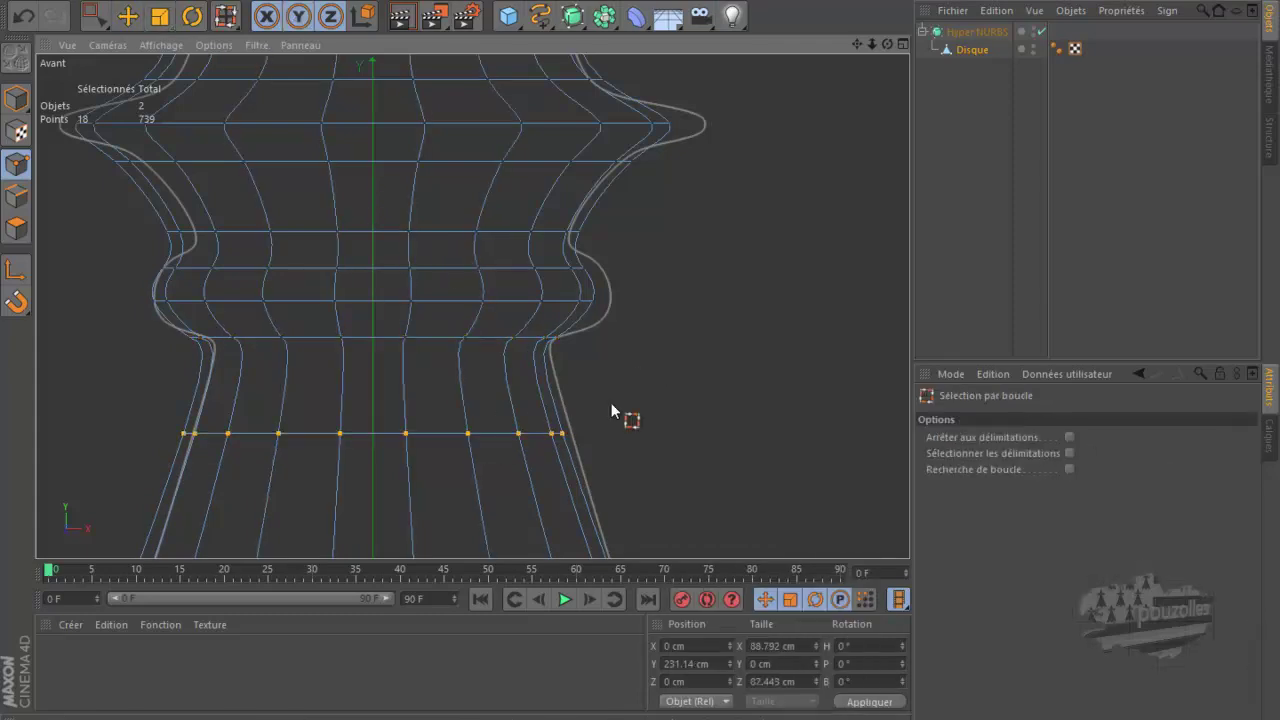
key(t)
key(y)
drag(699, 379, 780, 399)
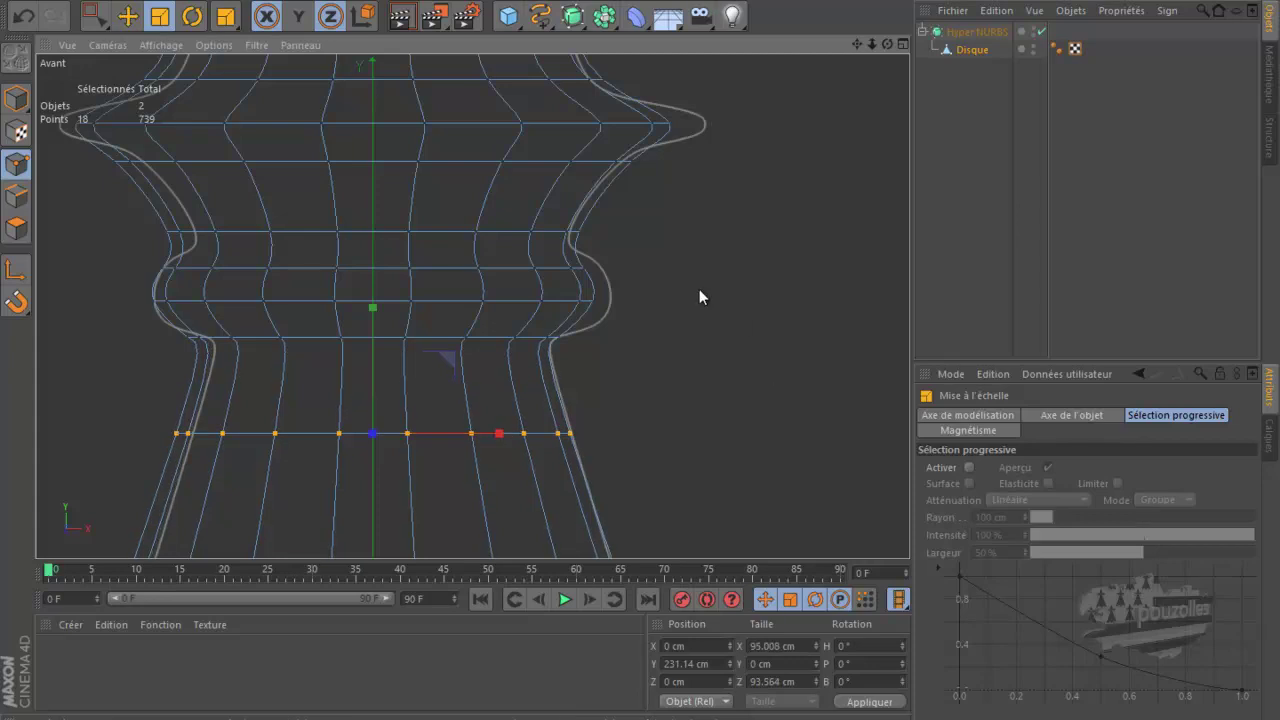
Loop-select the loop across the bulge and widen it to about 114%.
key(u)
key(l)
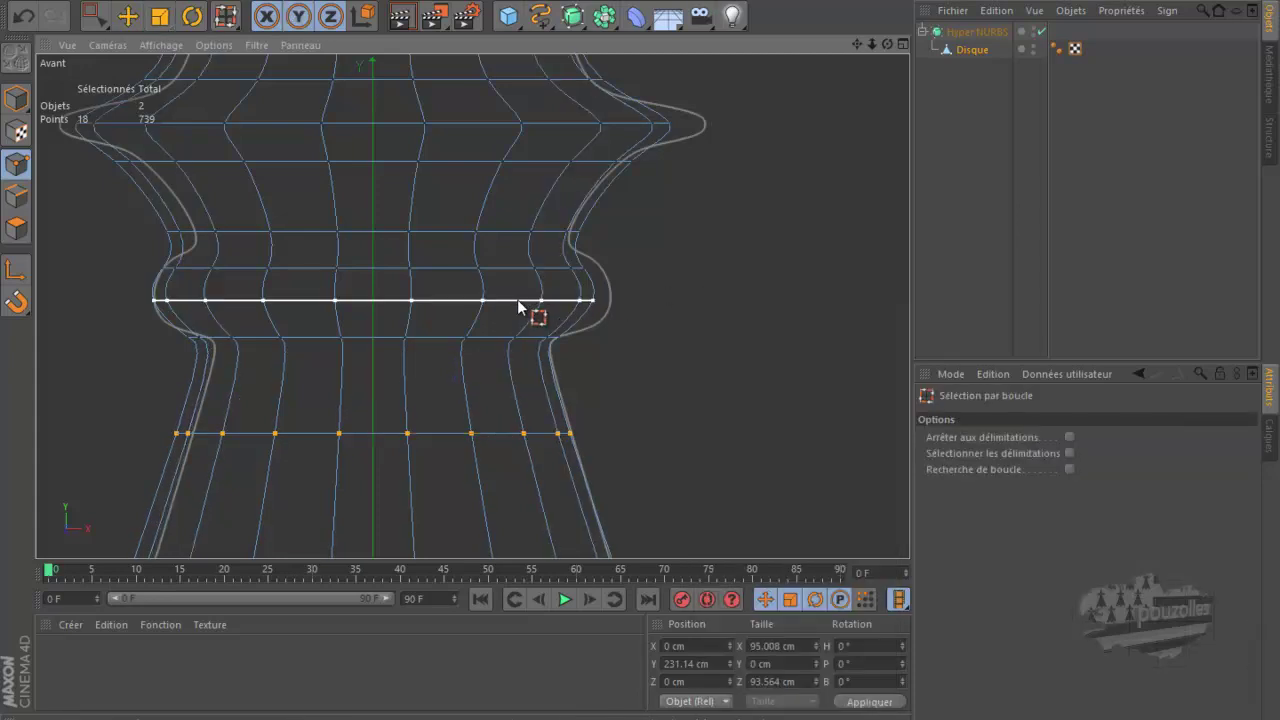
click(514, 299)
key(t)
mouse_move(792, 280)
mouse_down()
mouse_move(640, 345)
mouse_move(905, 282)
mouse_move(891, 284)
mouse_up()
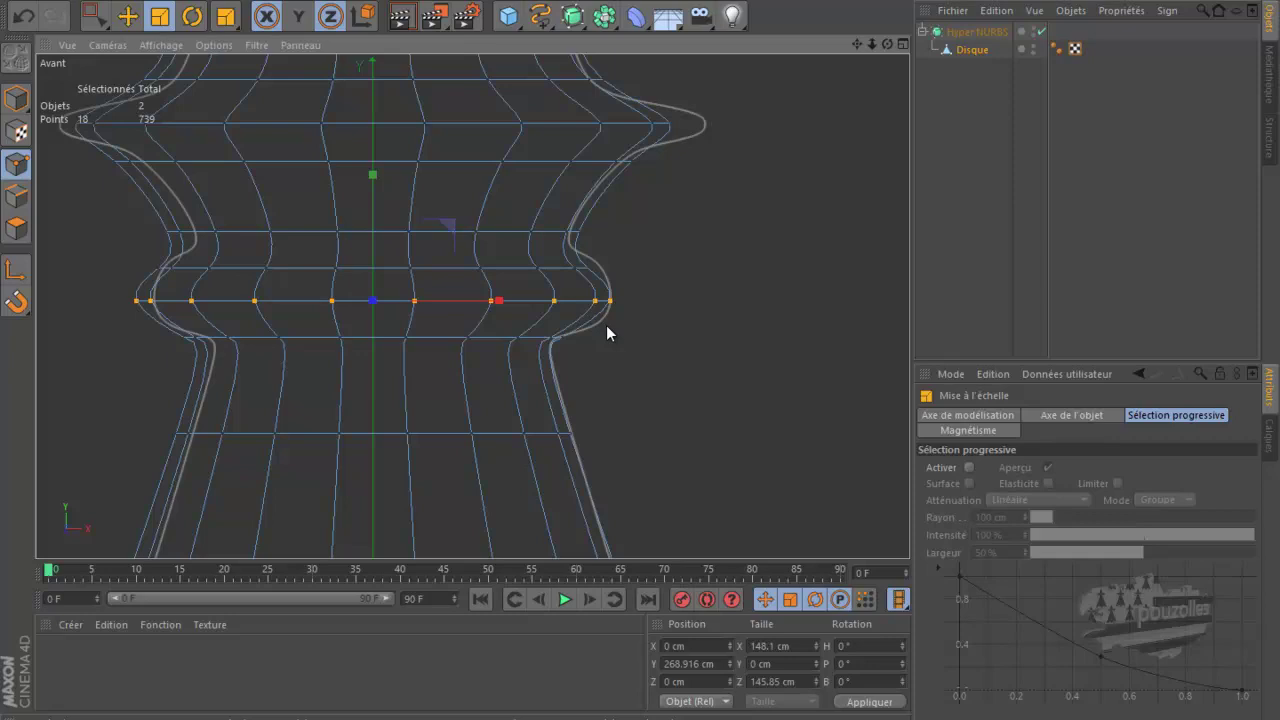
key(k)
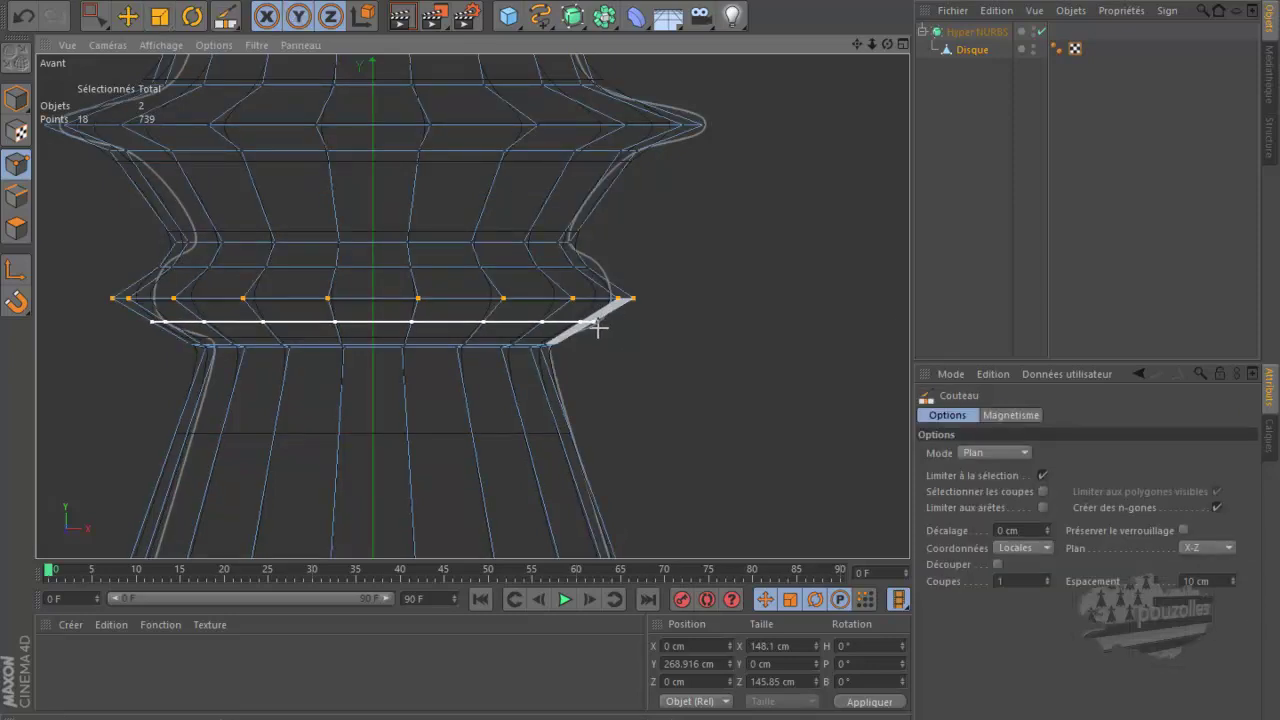
Enlarge the edge loop under the bulge slightly, keeping its height unchanged.
click(598, 327)
key(u)
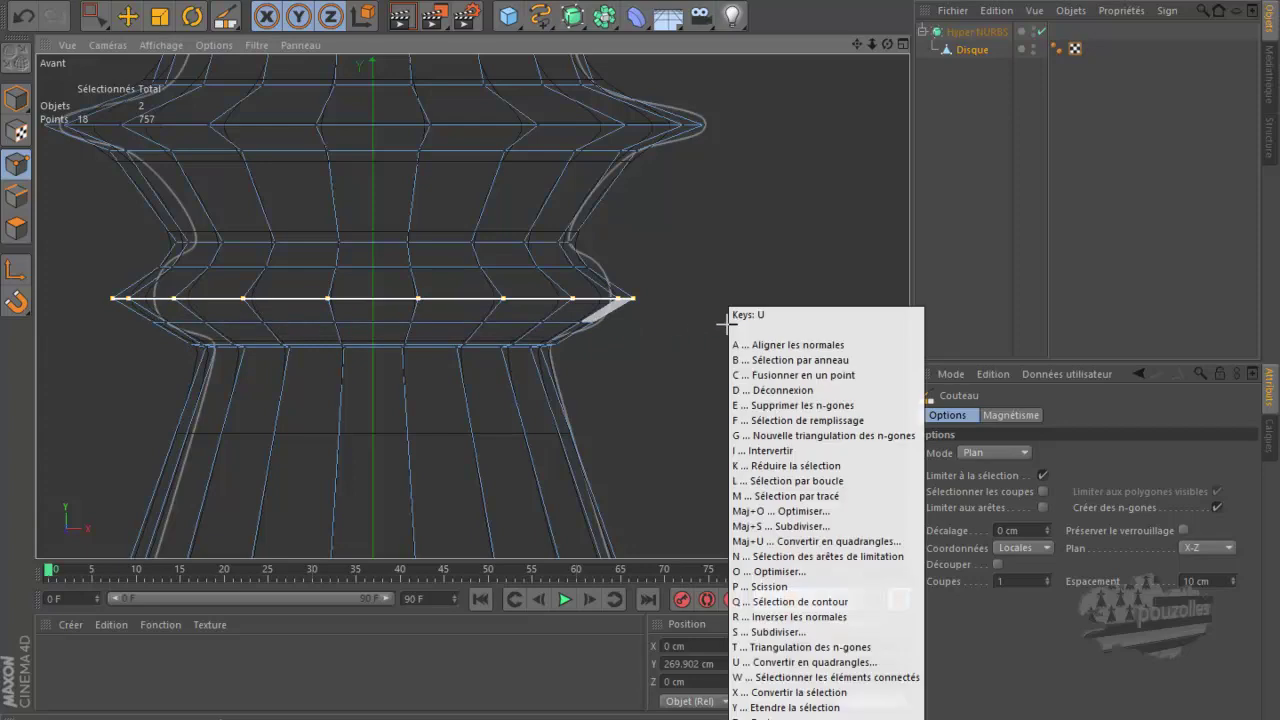
key(l)
click(560, 322)
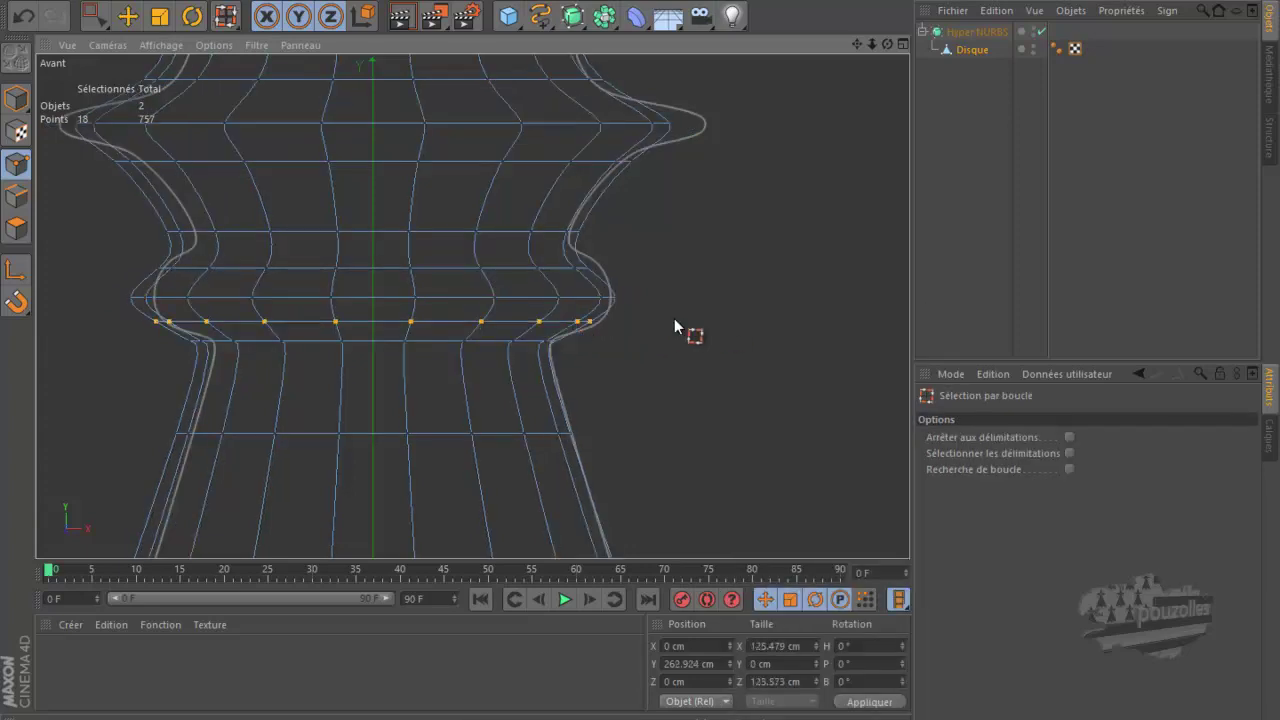
key(t)
key(y)
drag(769, 318, 817, 323)
Shrink the edge loop just above to about 97%.
key(u)
key(l)
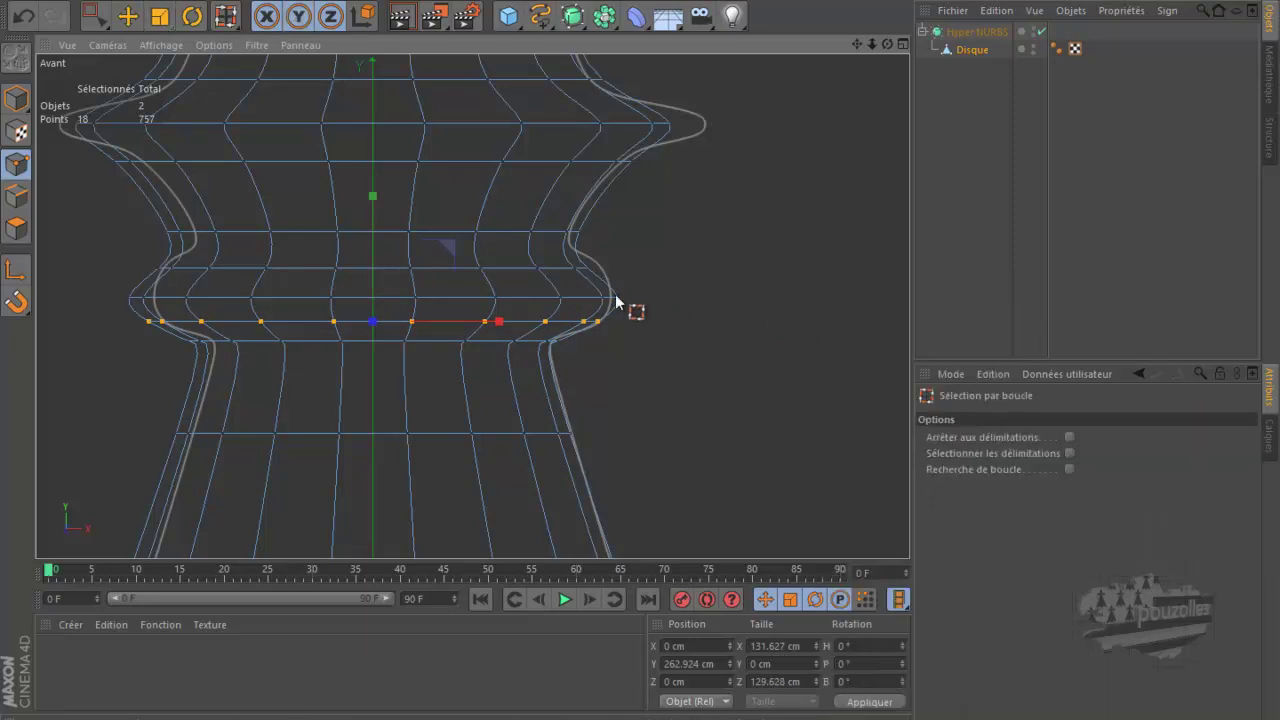
click(585, 300)
key(t)
drag(728, 299, 699, 311)
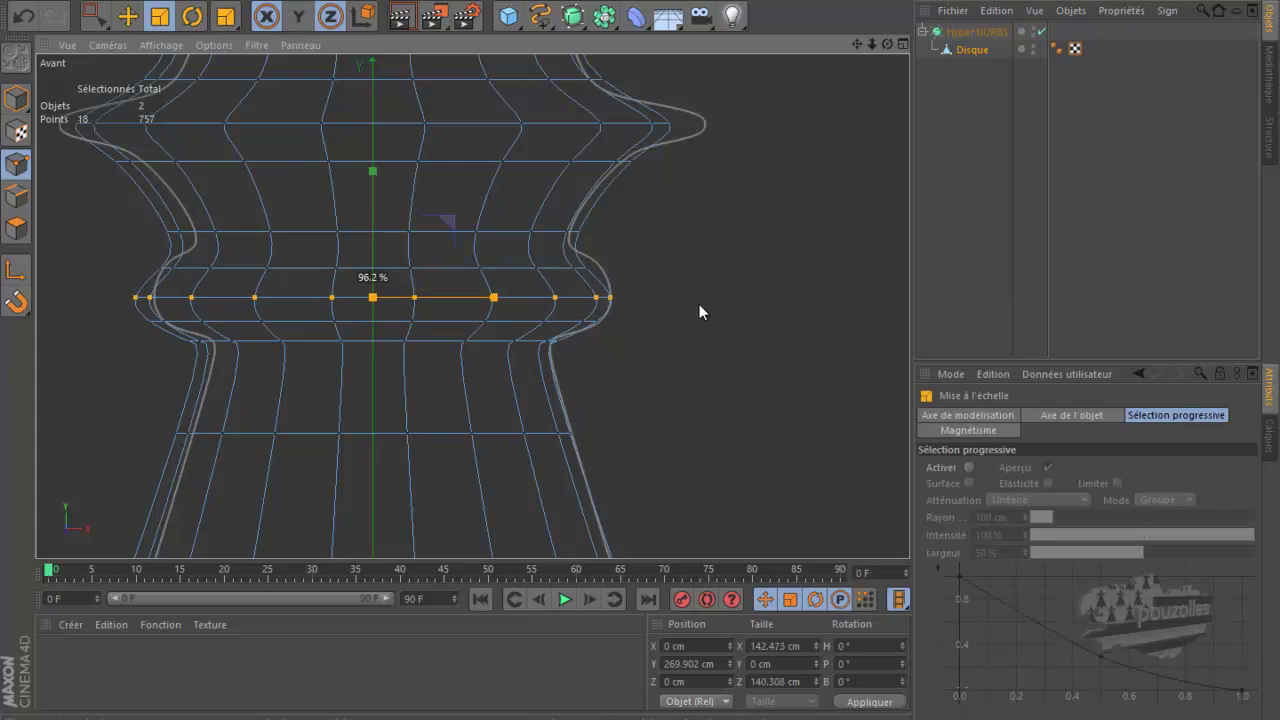
Widen the bulge's widest edge loop to about 105%.
key(u)
key(l)
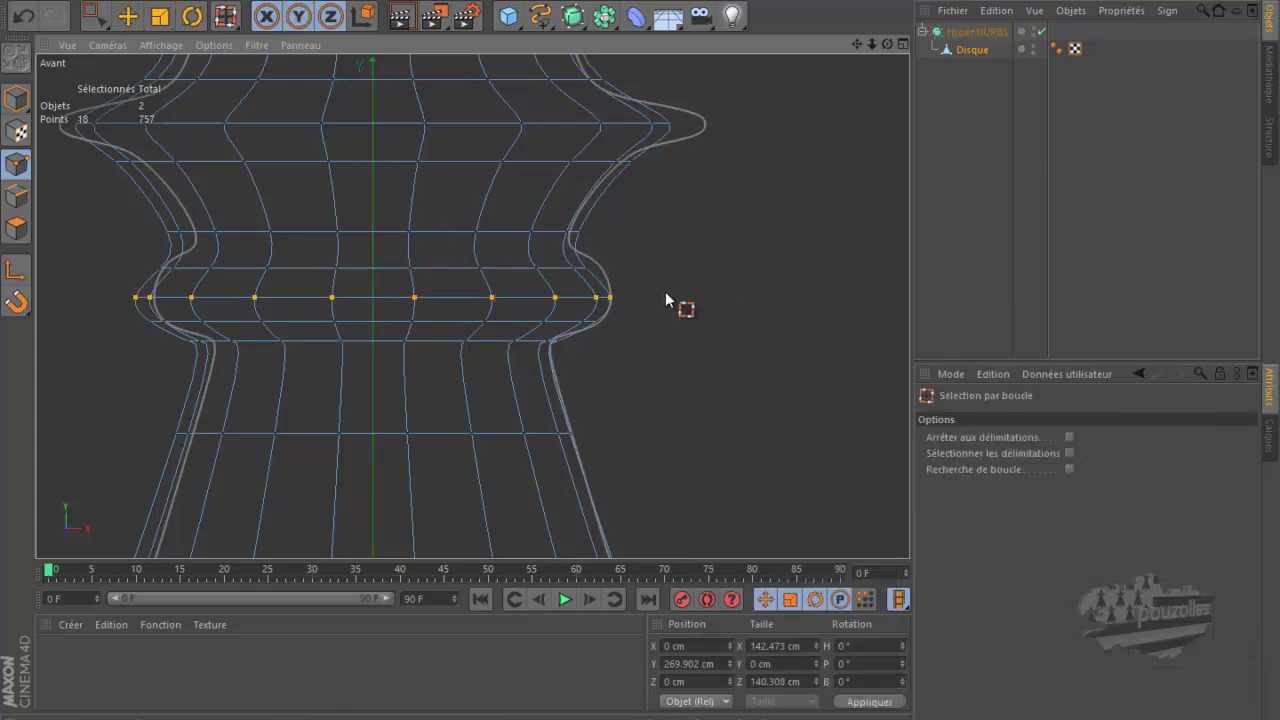
click(561, 274)
key(t)
drag(720, 262, 811, 275)
Shrink the edge loop beneath the bulge slightly, to 98.9%.
key(u)
key(l)
click(590, 298)
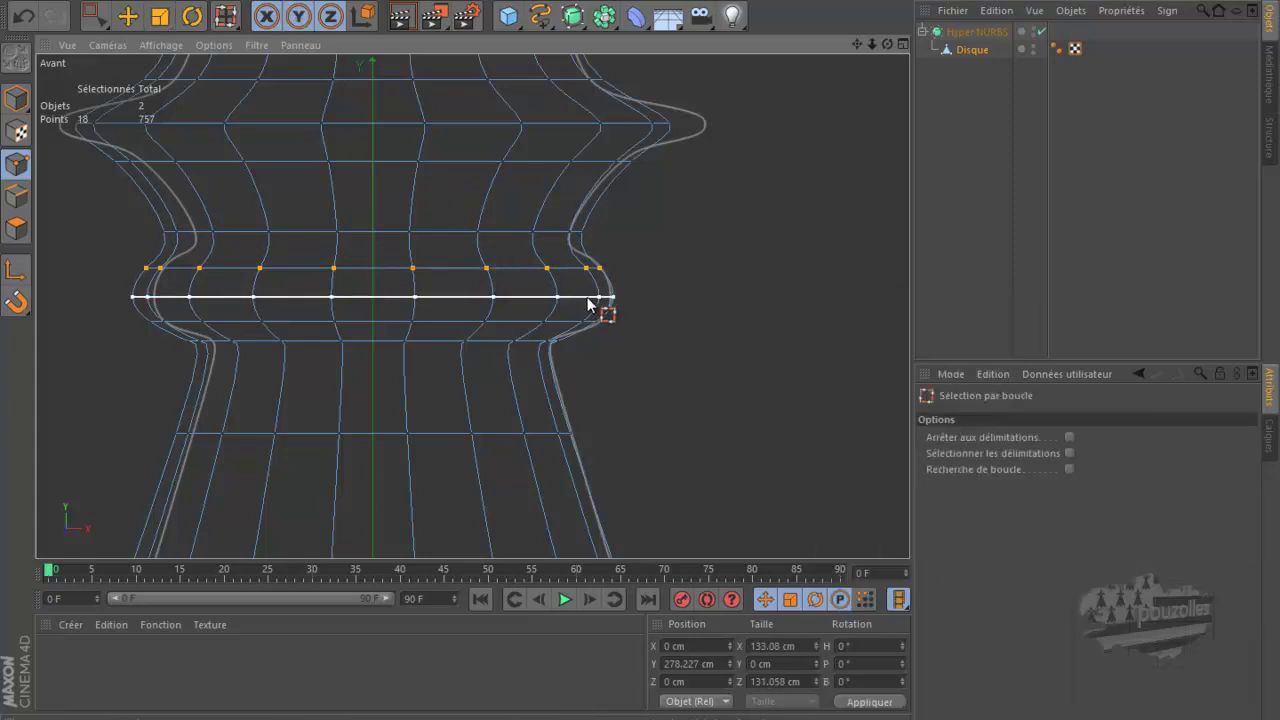
key(t)
drag(722, 297, 714, 298)
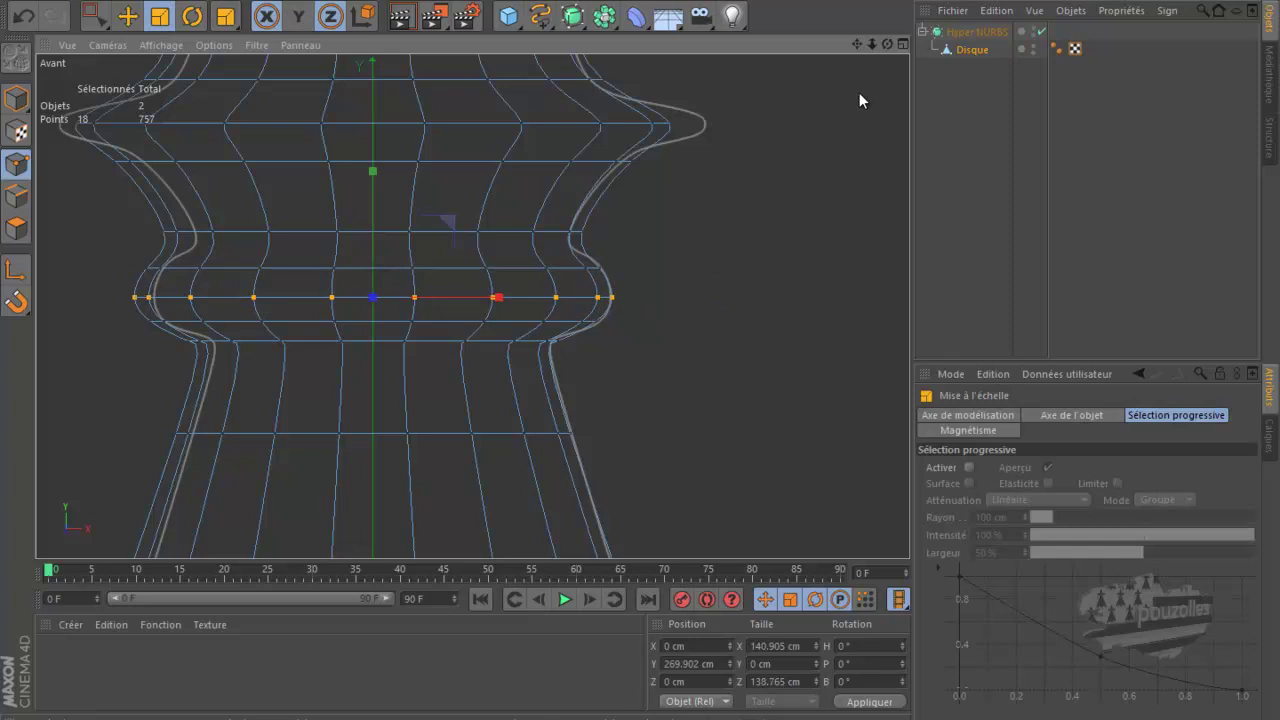
Narrow the waist edge loop to about 91%.
mouse_move(855, 45)
mouse_down()
mouse_move(642, 348)
mouse_move(651, 354)
mouse_up()
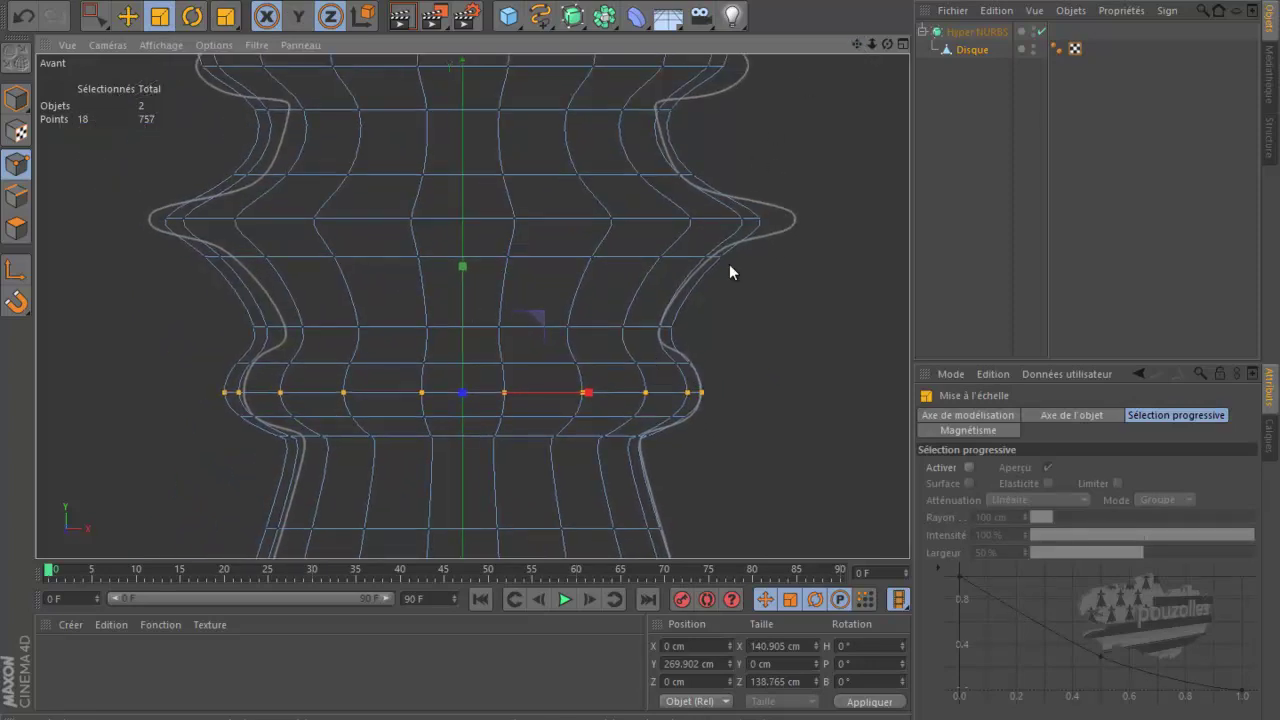
key(u)
key(l)
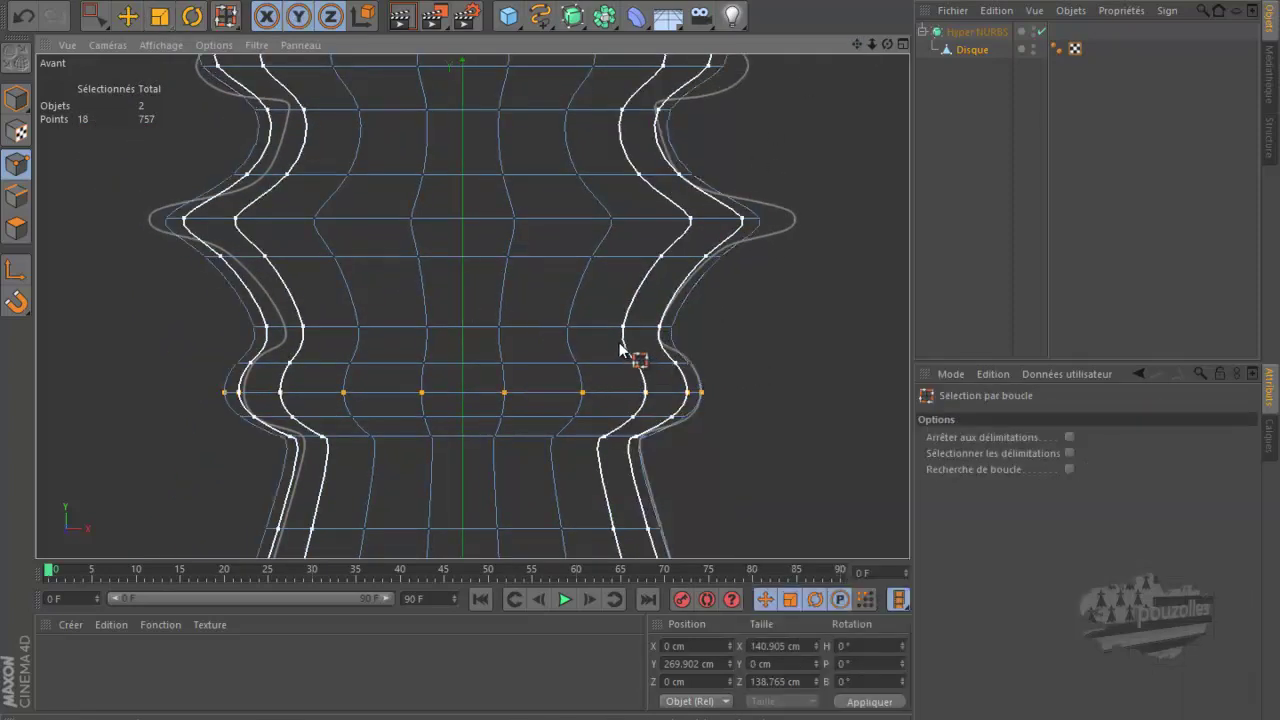
click(601, 326)
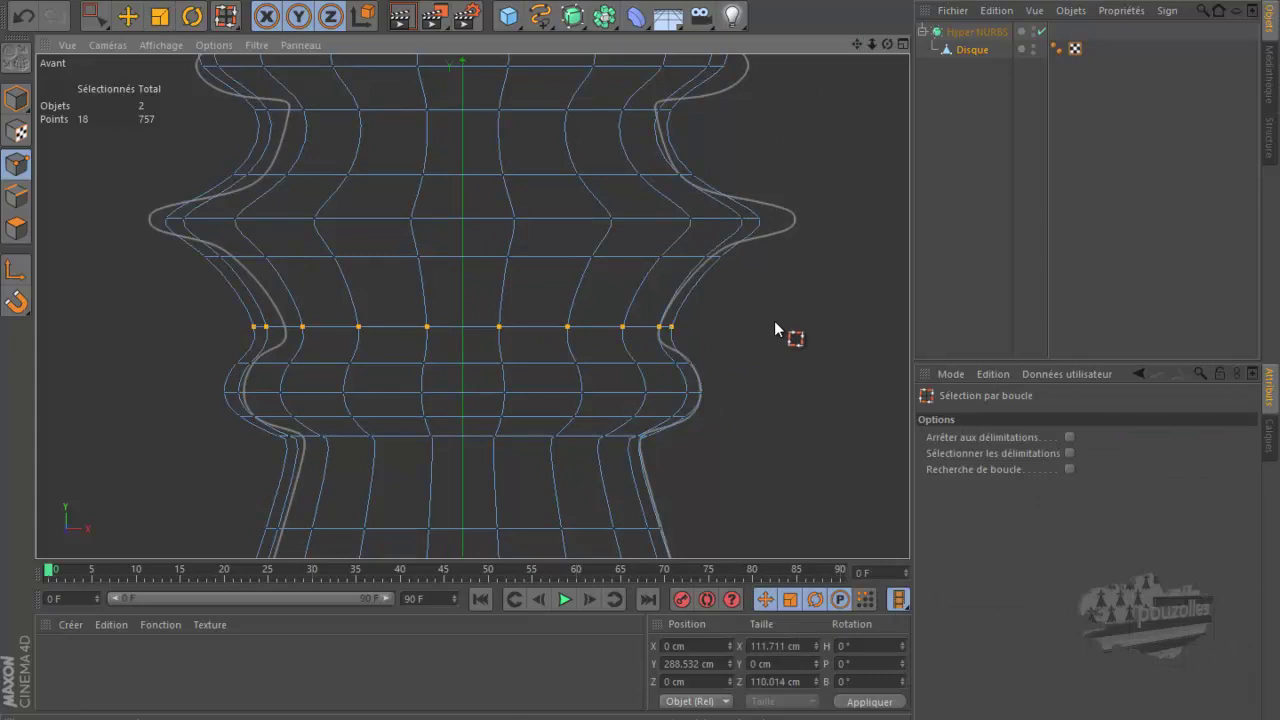
key(t)
drag(773, 321, 722, 353)
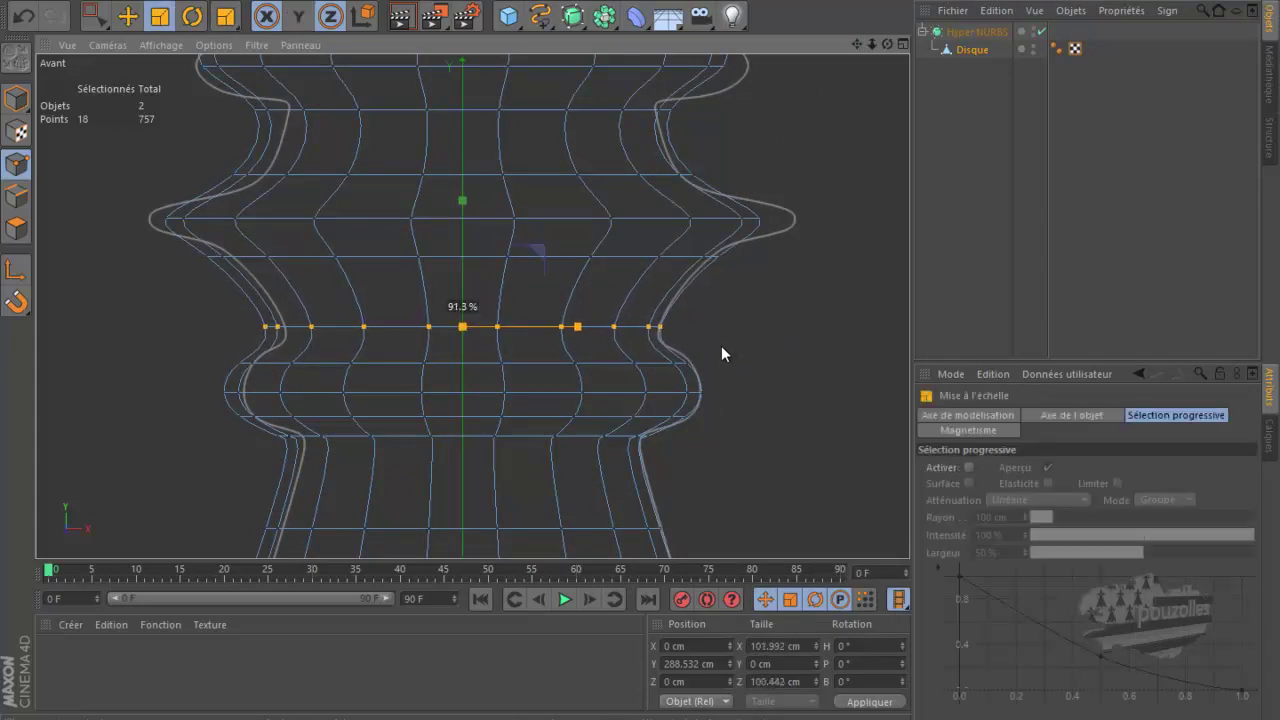
Fine-tune the width of the loop below the waist and raise it about 1.8 cm.
key(u)
key(l)
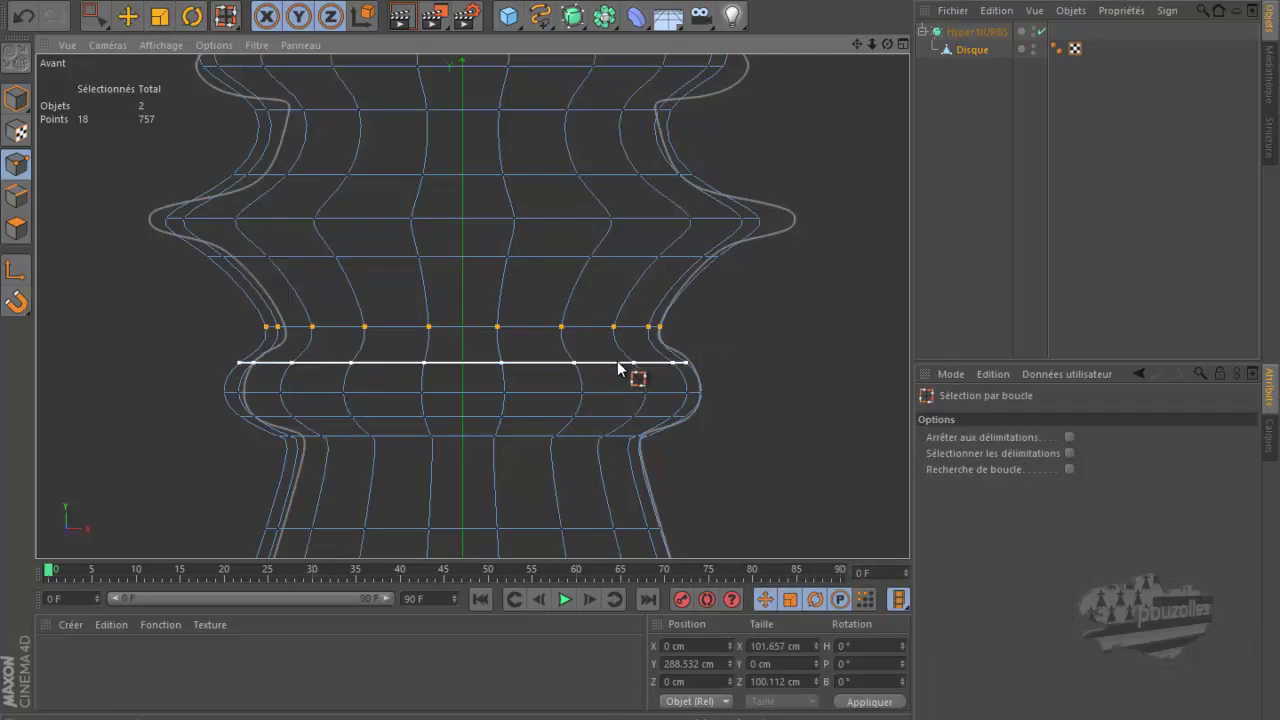
click(620, 366)
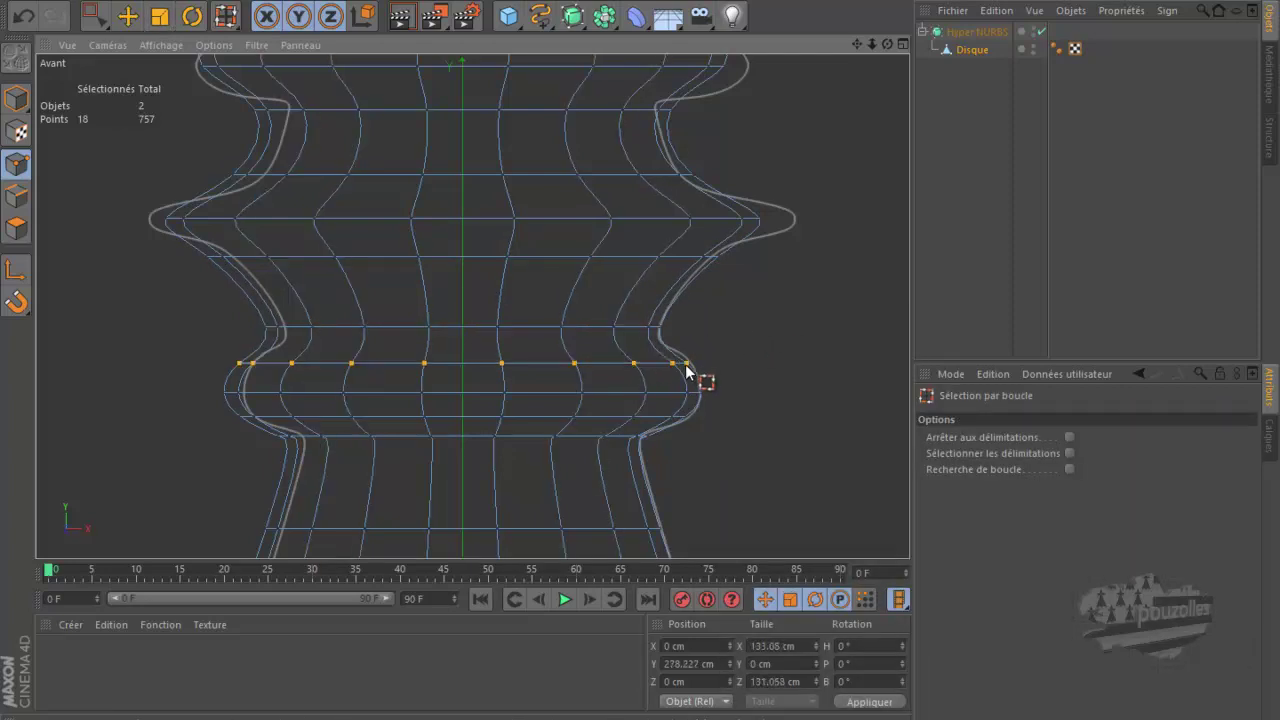
key(t)
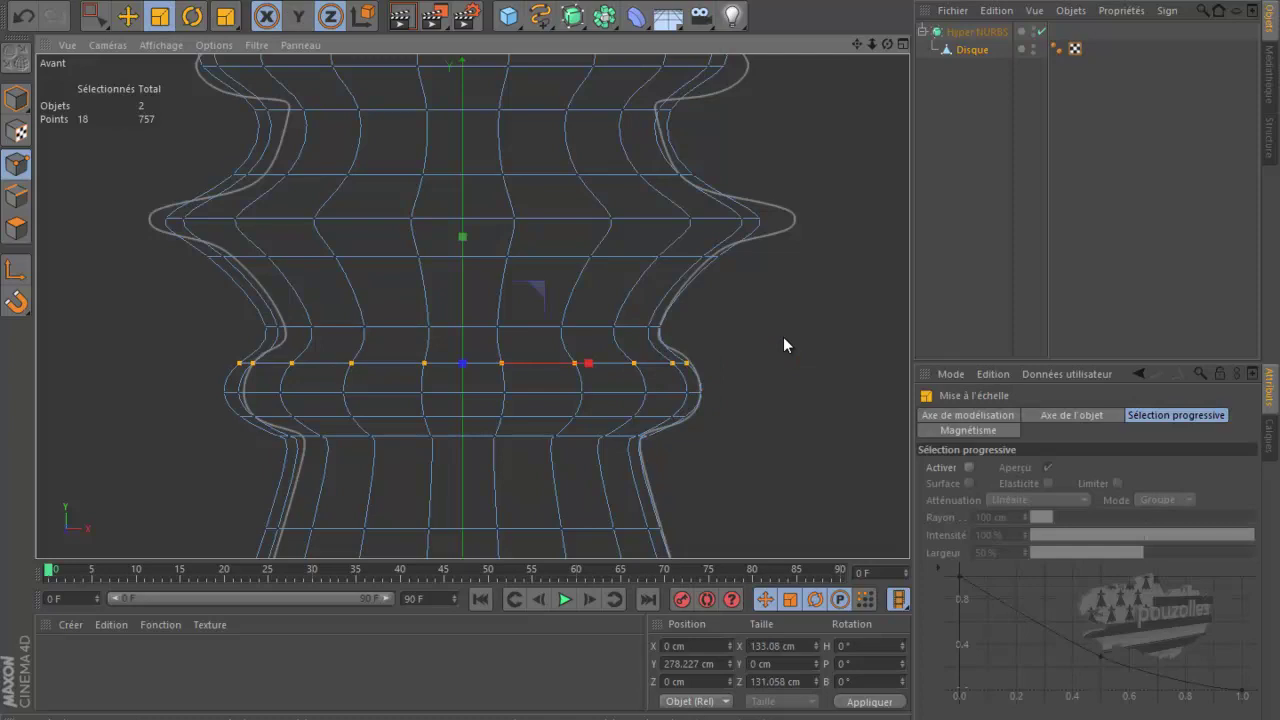
drag(785, 337, 792, 341)
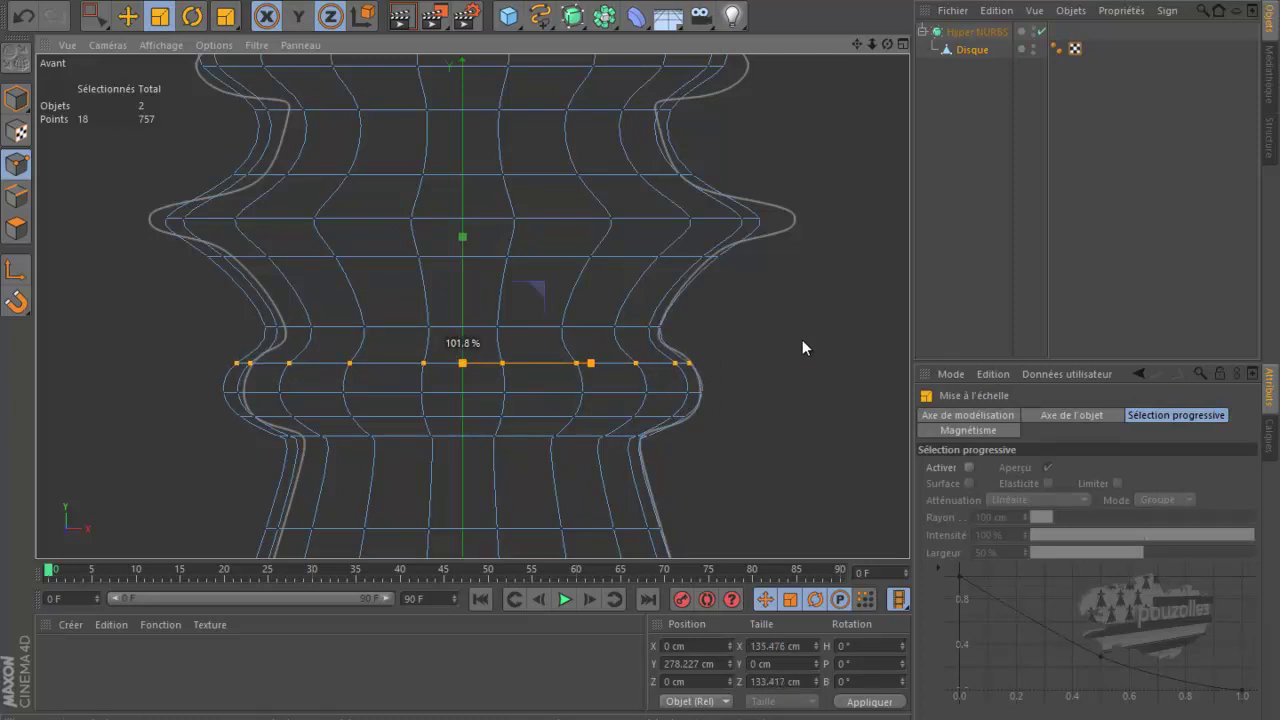
drag(792, 341, 785, 343)
key(e)
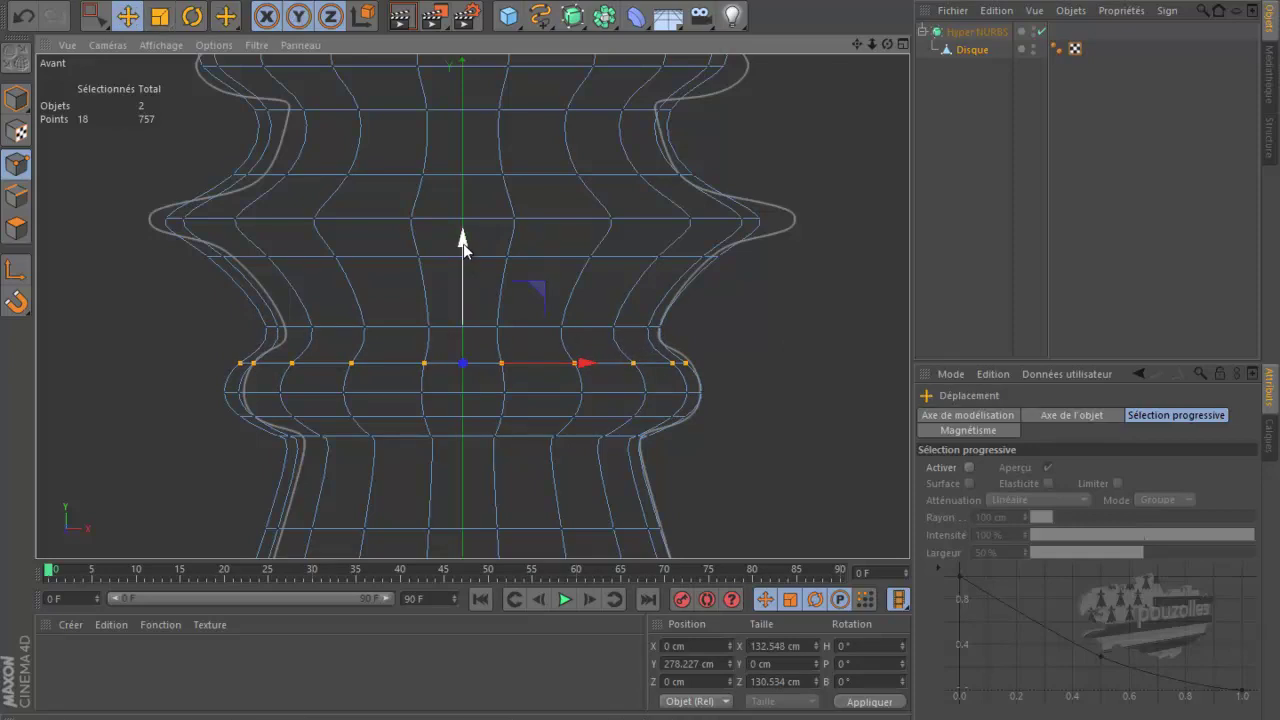
drag(463, 243, 463, 238)
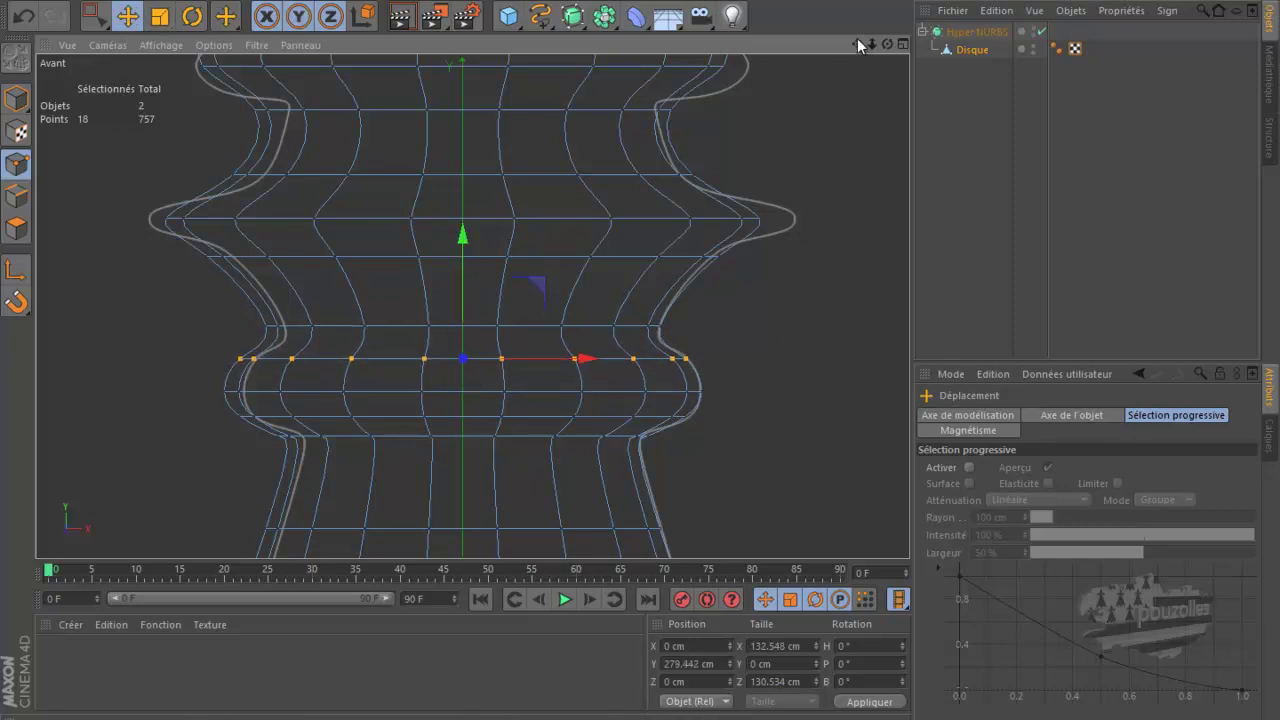
Shrink the selected edge ring to about 98%.
drag(857, 40, 801, 308)
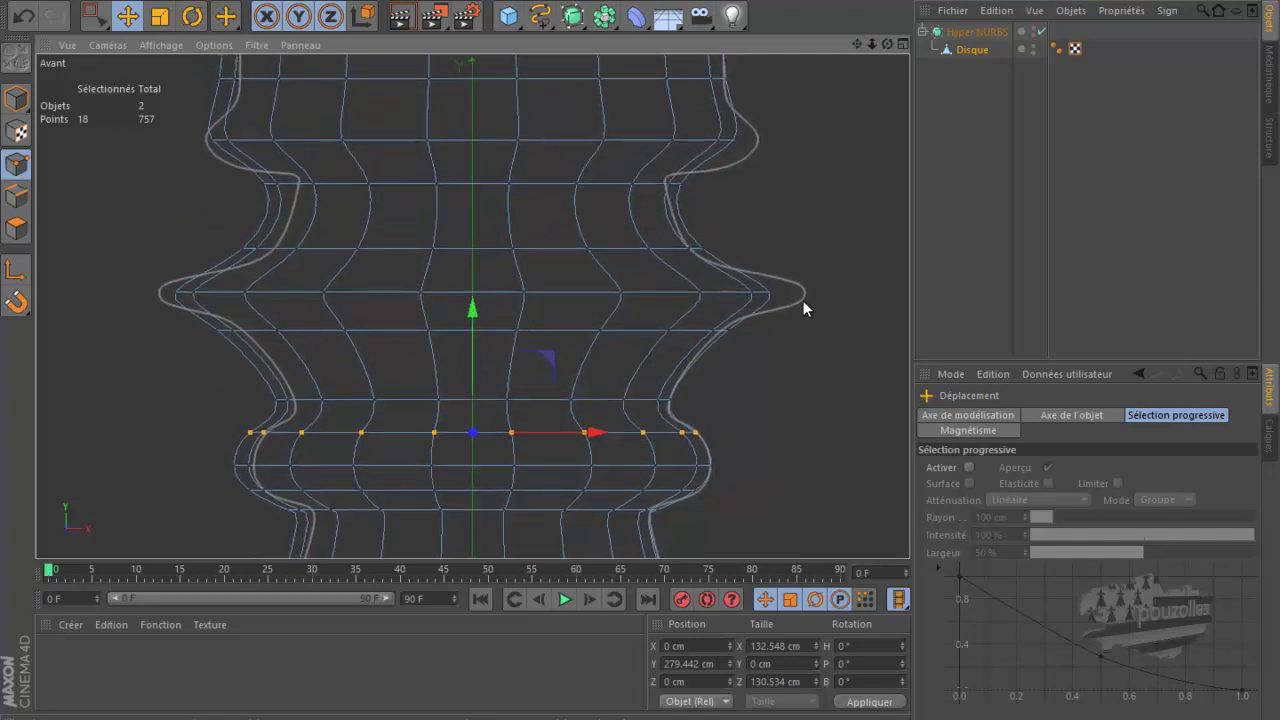
key(u)
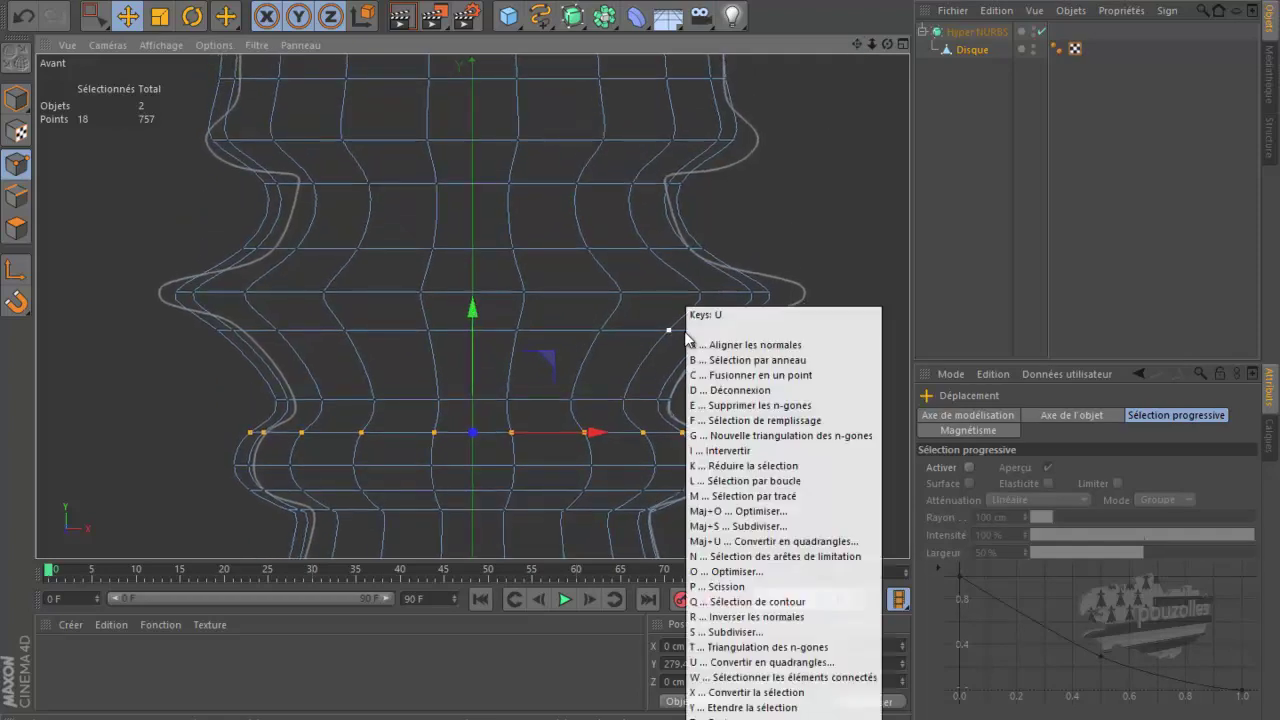
key(l)
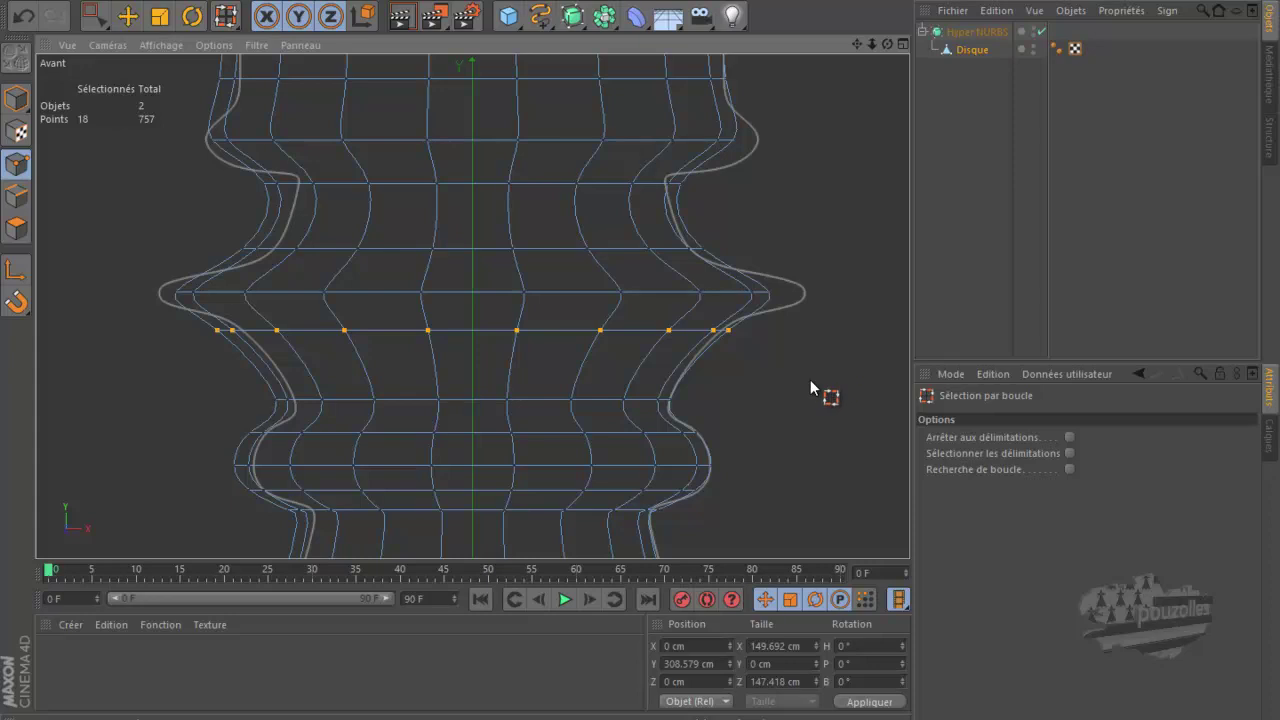
key(t)
key(y)
drag(809, 379, 786, 386)
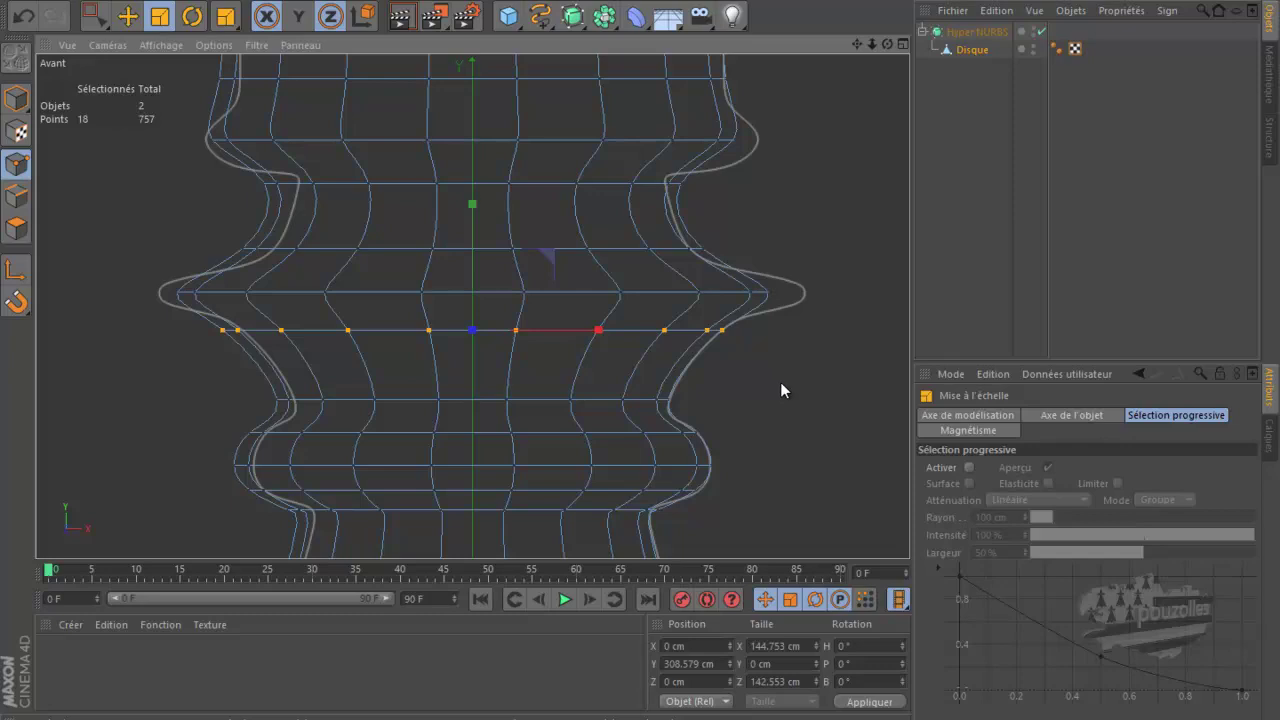
Widen the flange's widest edge ring to about 113%.
key(u)
key(l)
click(715, 298)
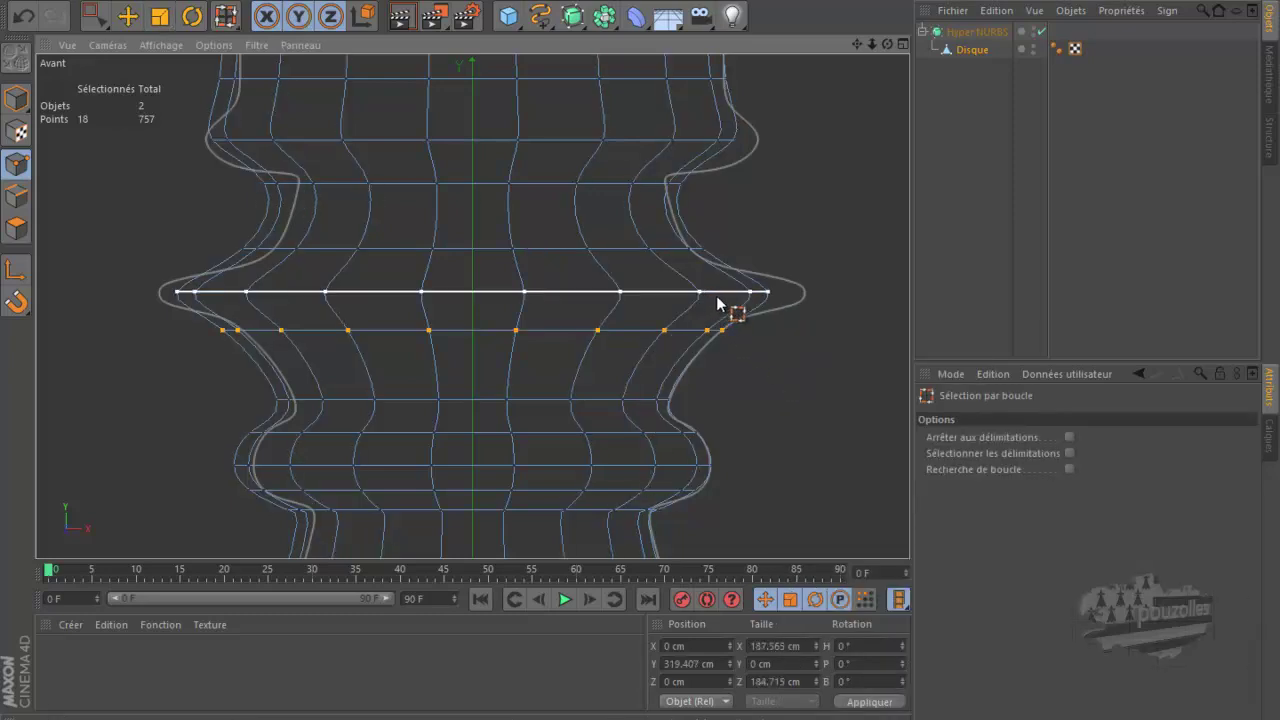
key(t)
drag(826, 399, 640, 345)
Tighten the ring just below the flange to about 98%.
key(u)
key(l)
click(641, 338)
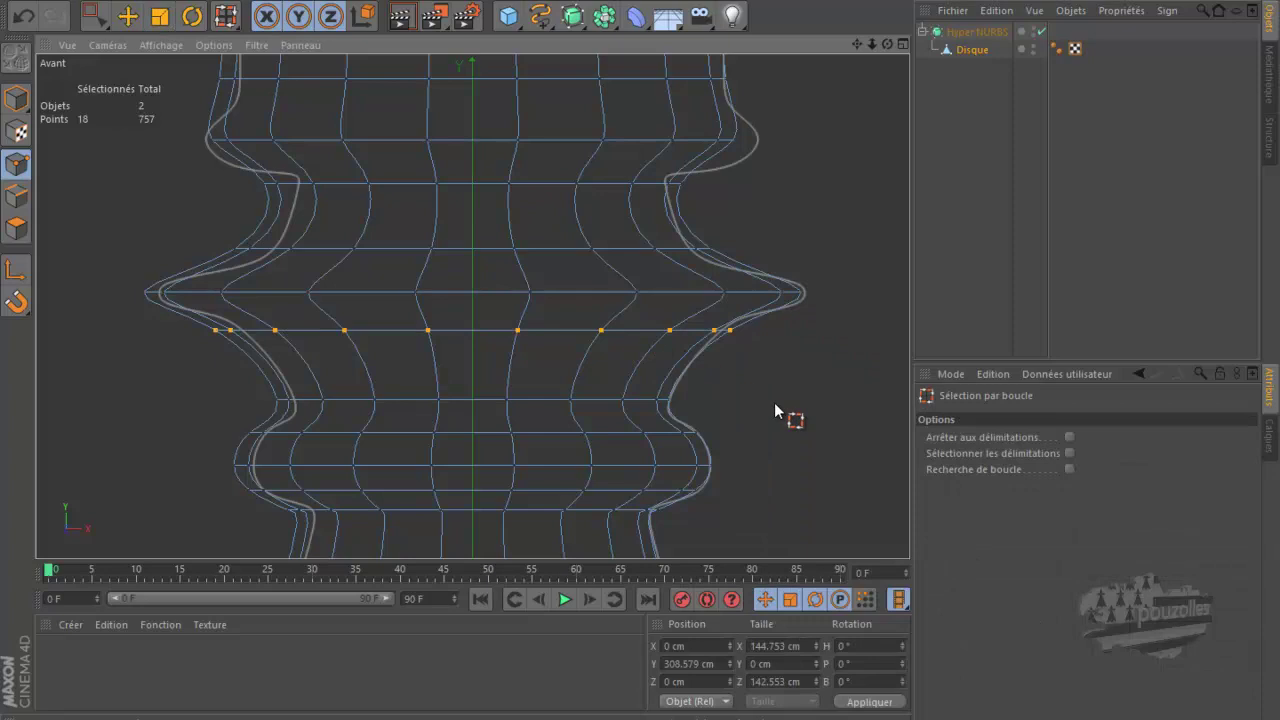
key(t)
mouse_move(773, 401)
mouse_down()
mouse_move(758, 412)
mouse_move(786, 405)
mouse_move(751, 408)
mouse_up()
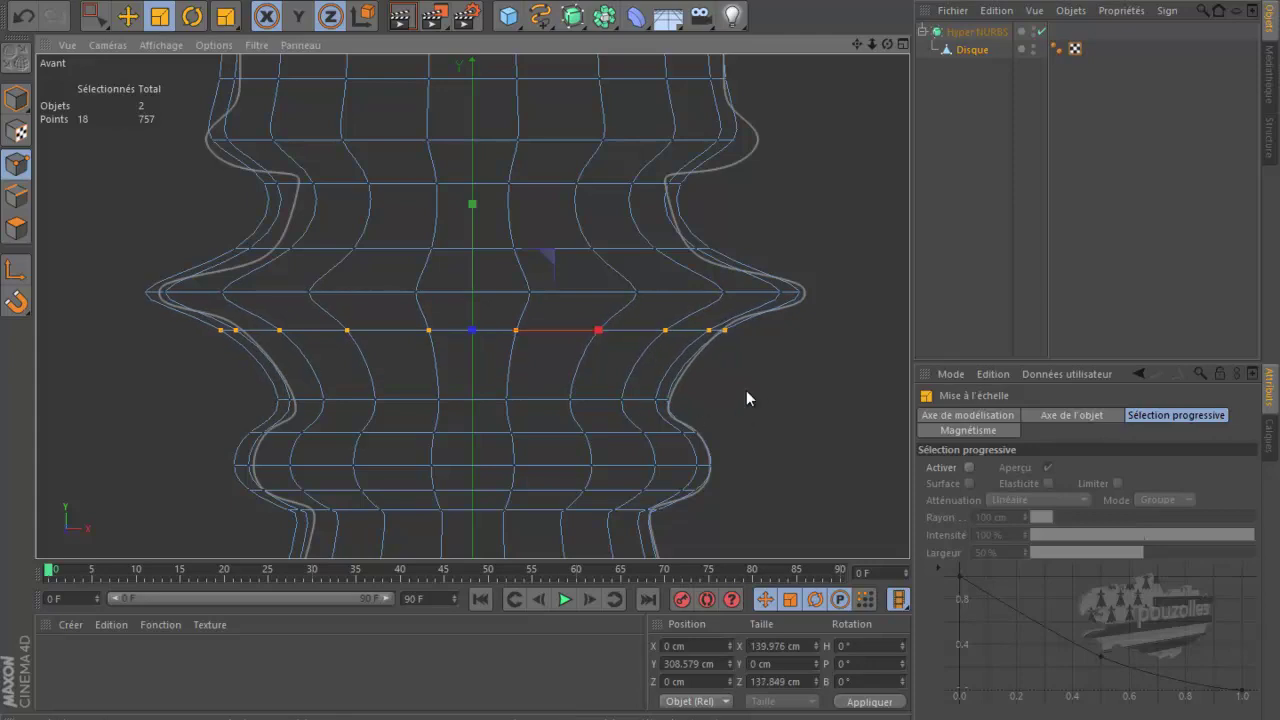
Knife two new edge rings into the flange and widen the selected ring a touch.
key(k)
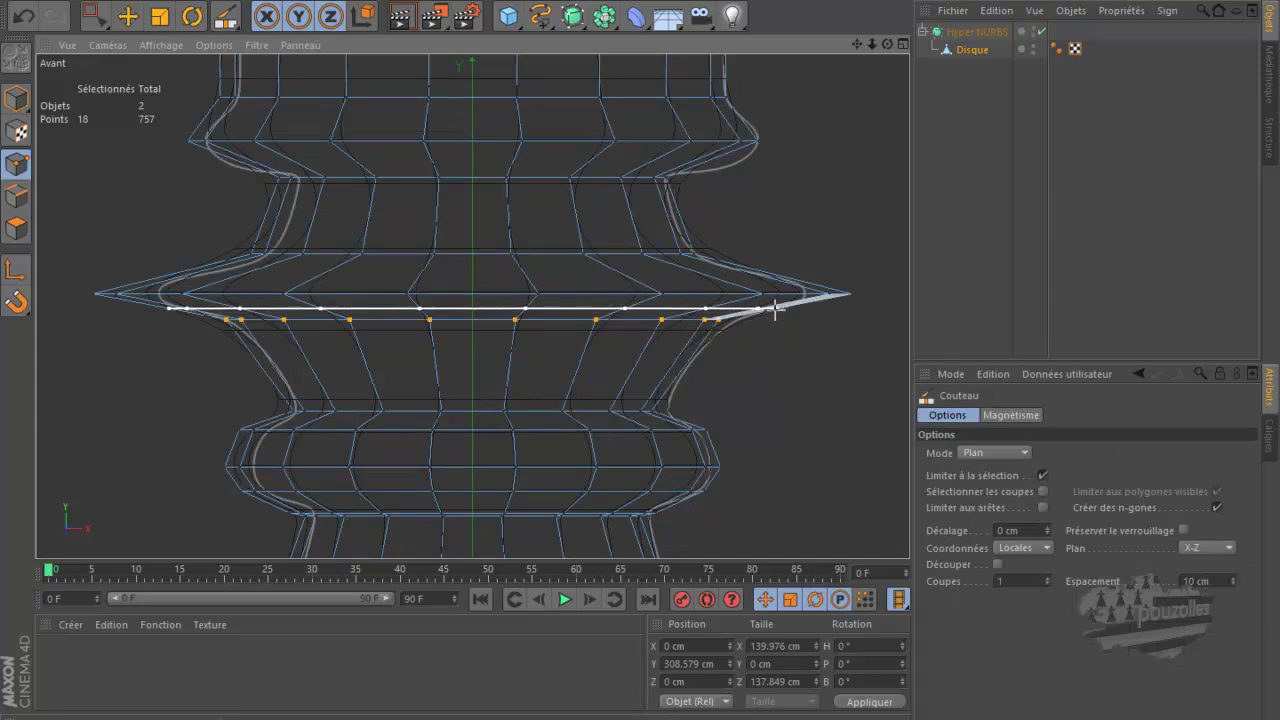
click(774, 308)
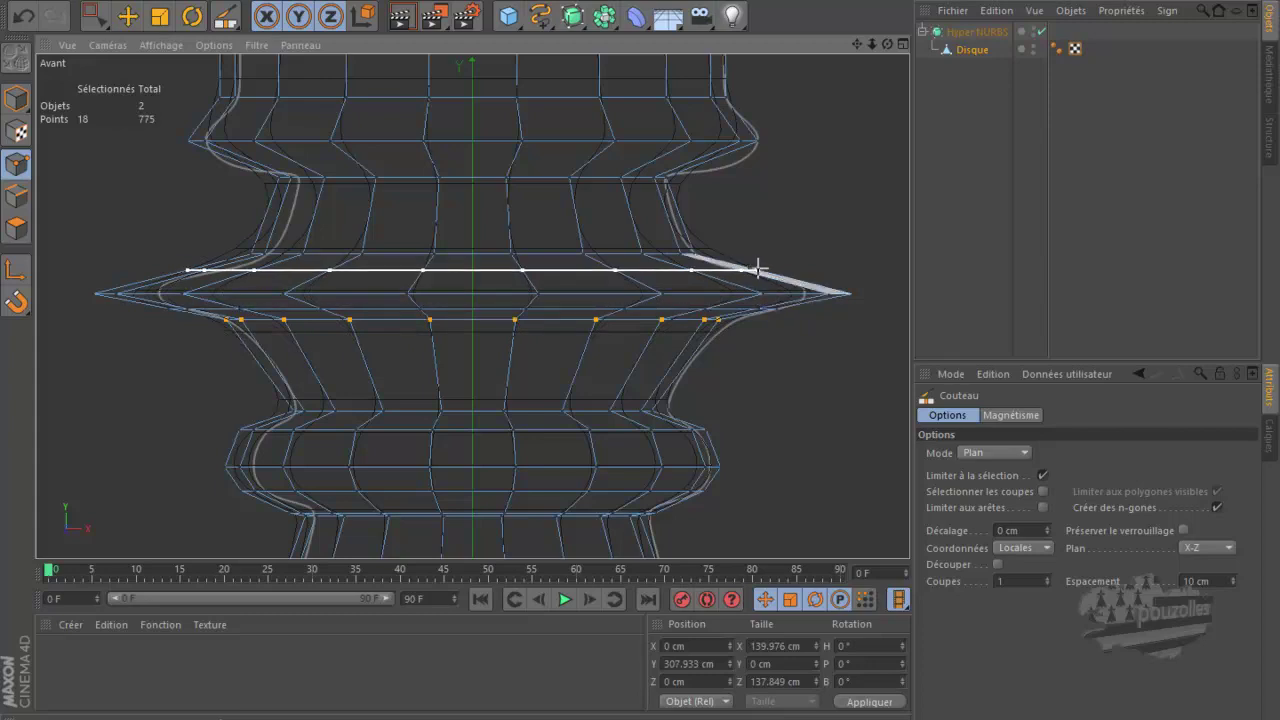
click(760, 273)
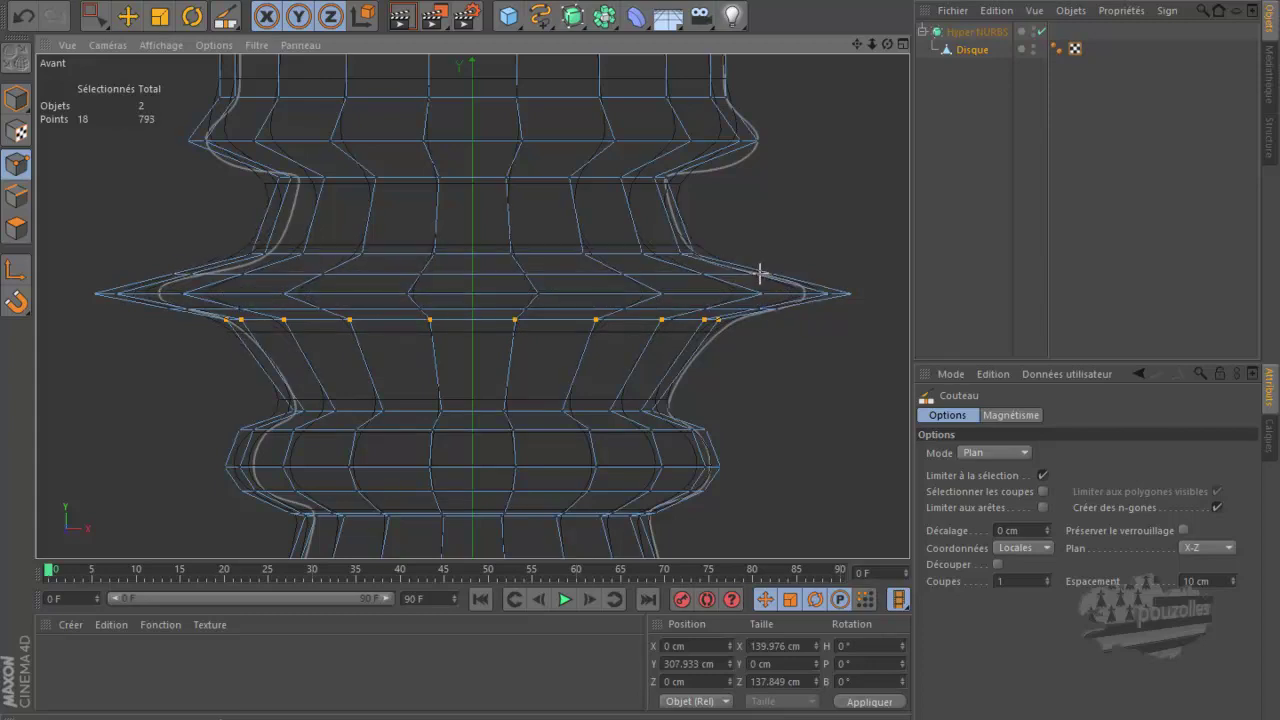
key(u)
key(l)
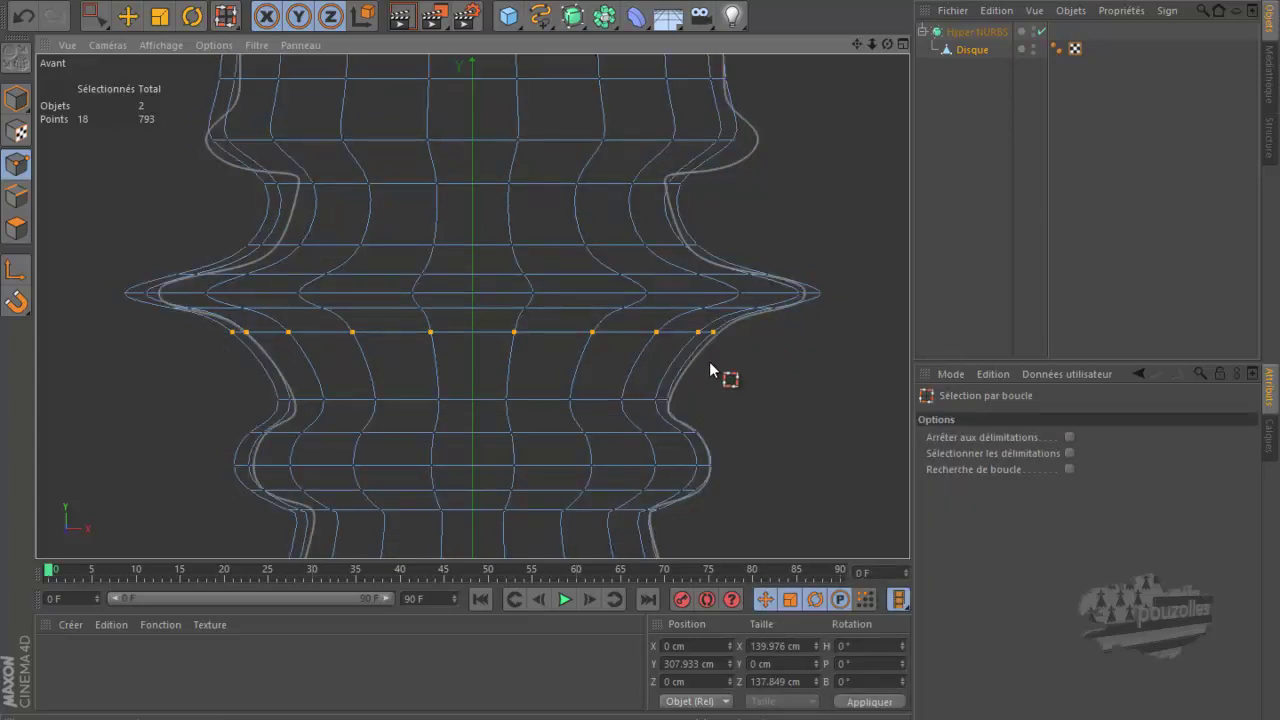
key(t)
drag(747, 360, 781, 362)
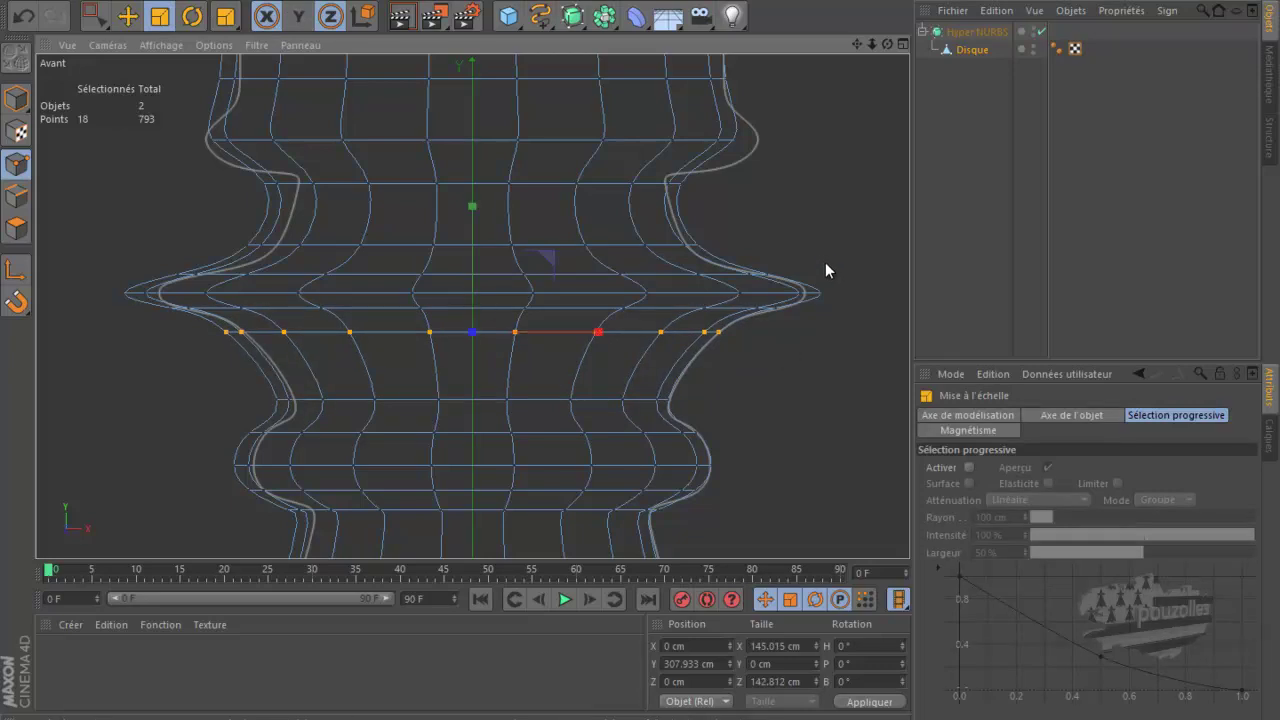
Shrink the ring next to the flange to about 99%.
key(u)
key(l)
click(763, 296)
key(t)
drag(828, 383, 778, 390)
Push the flange's outer edge ring outward to about 102%.
key(u)
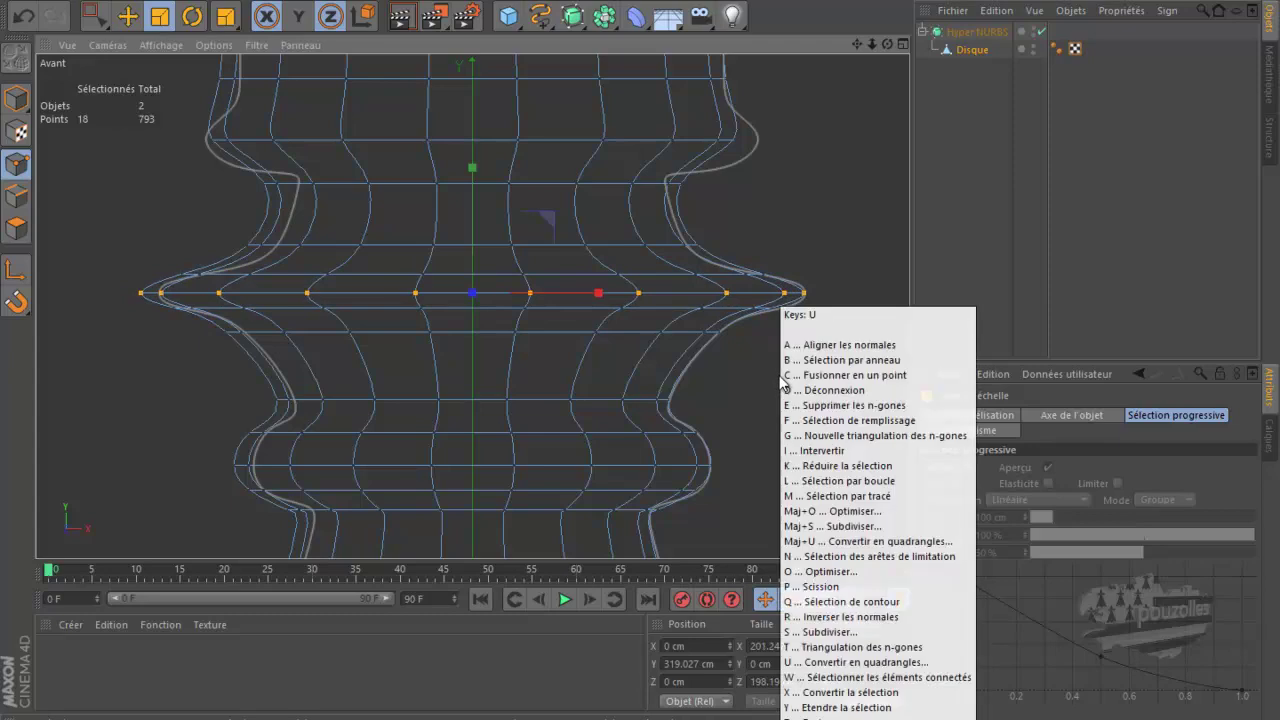
key(l)
click(720, 307)
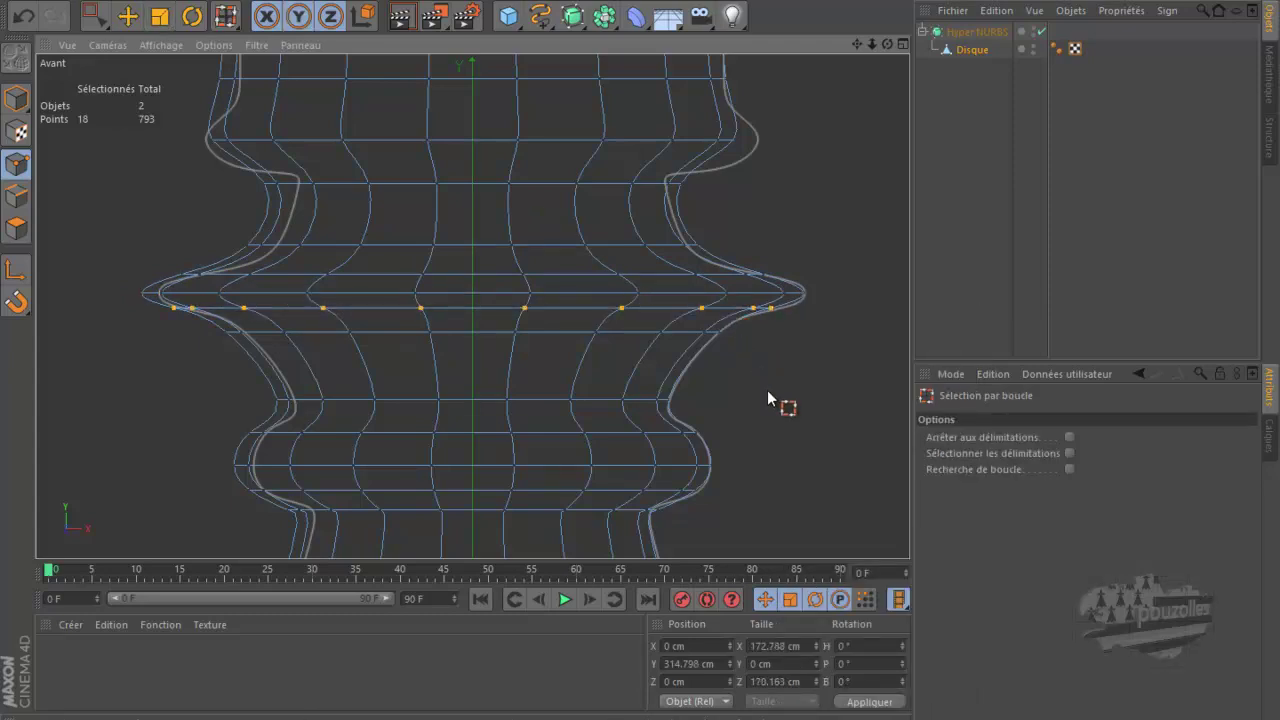
key(t)
drag(774, 396, 812, 395)
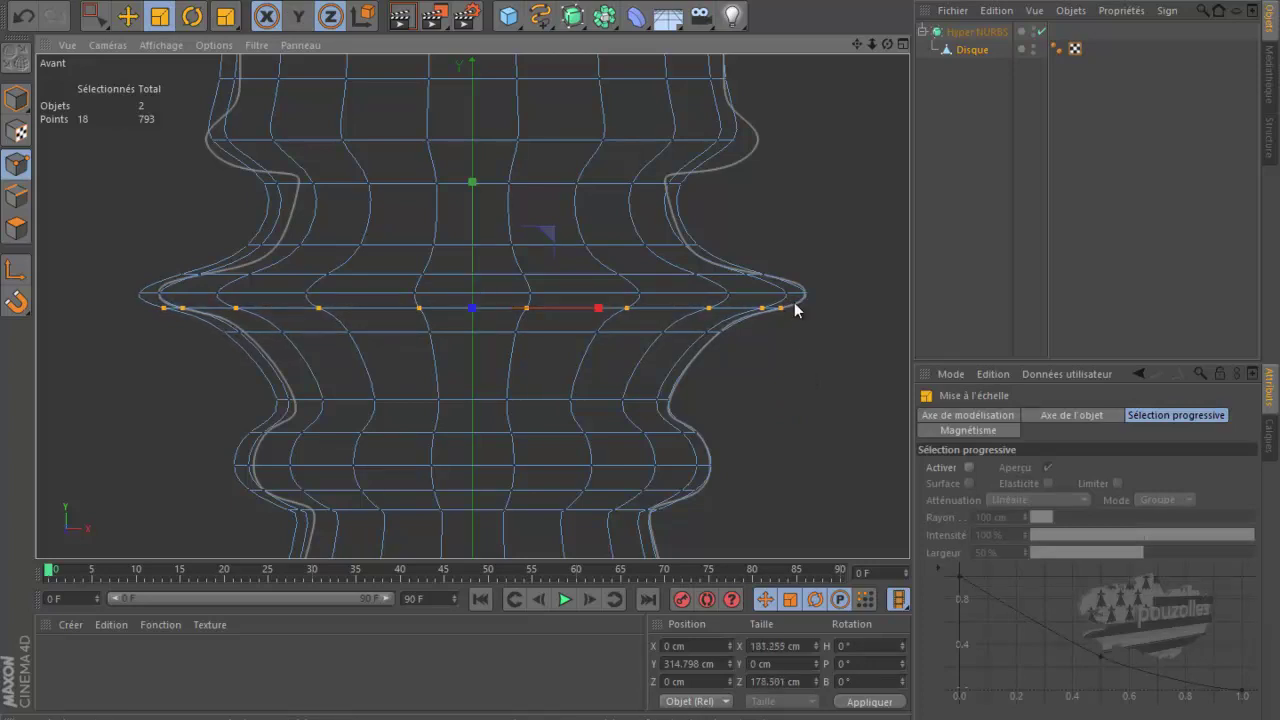
Narrow the ring just above the flange to about 93%.
right_click(658, 246)
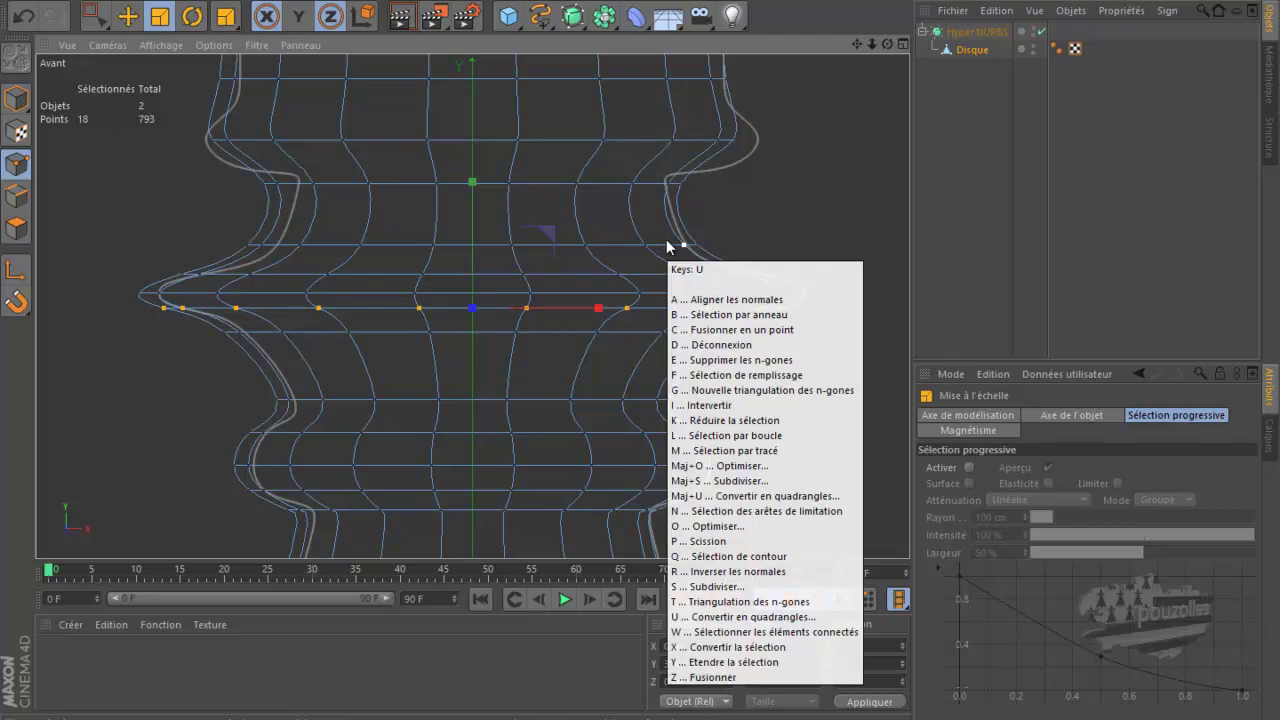
key(l)
click(668, 246)
key(t)
drag(803, 225, 762, 249)
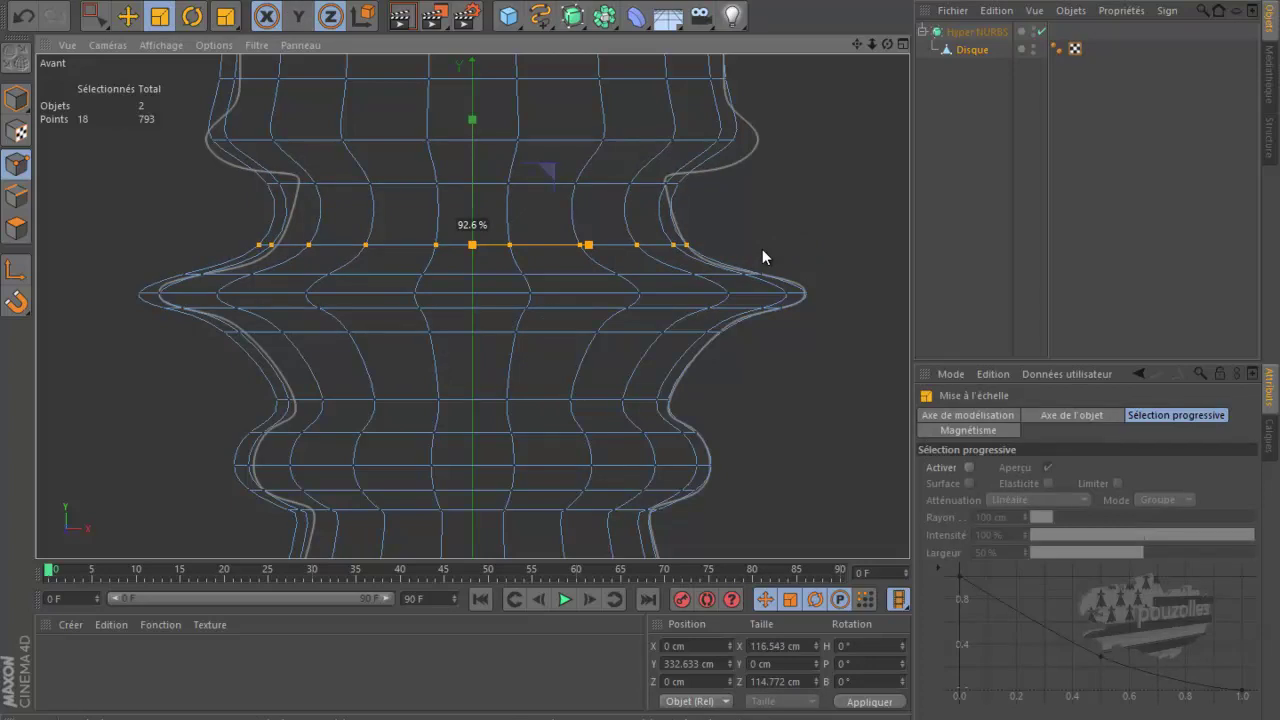
drag(762, 256, 762, 254)
Select the edge ring at the base of the neck with loop selection.
right_click(638, 182)
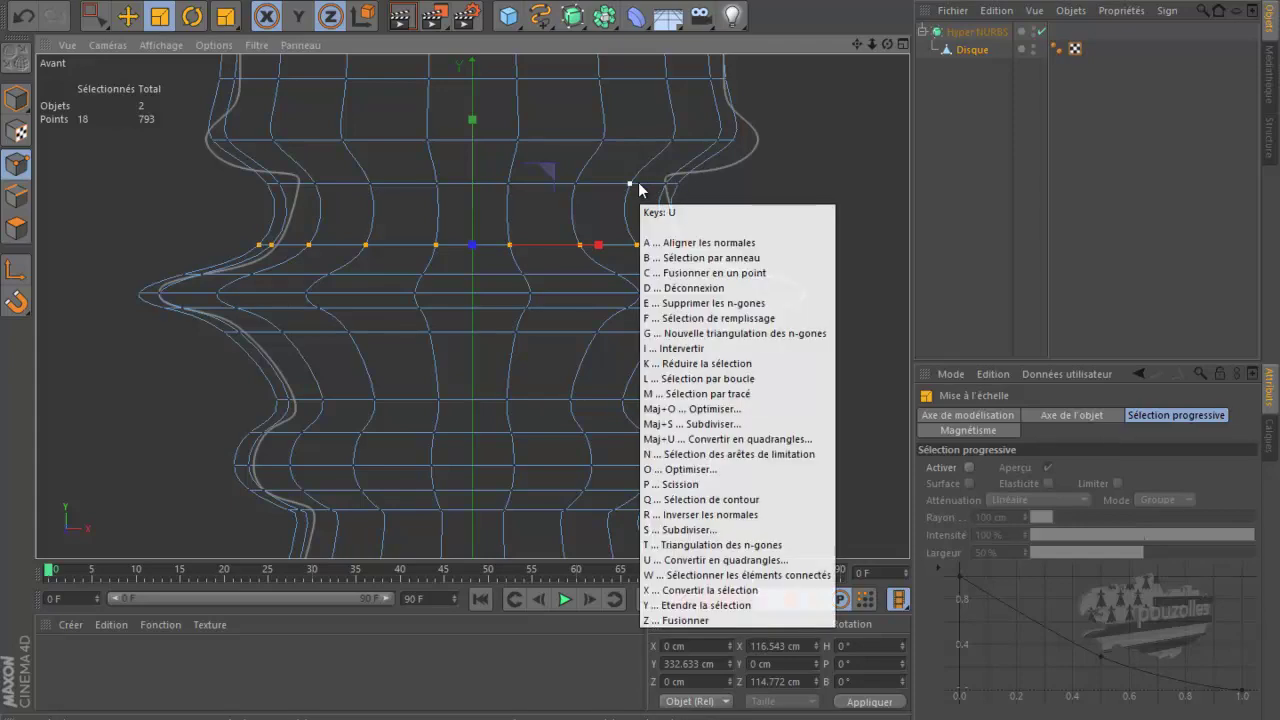
click(700, 263)
click(617, 187)
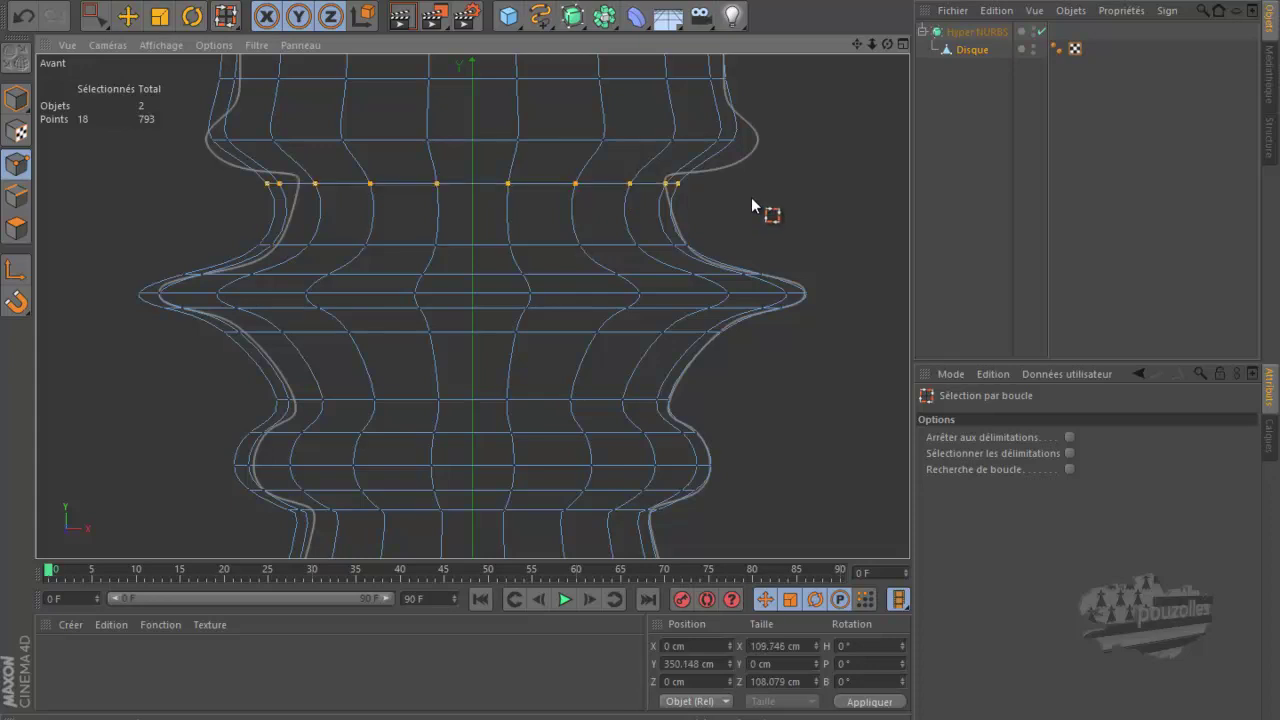
key(k)
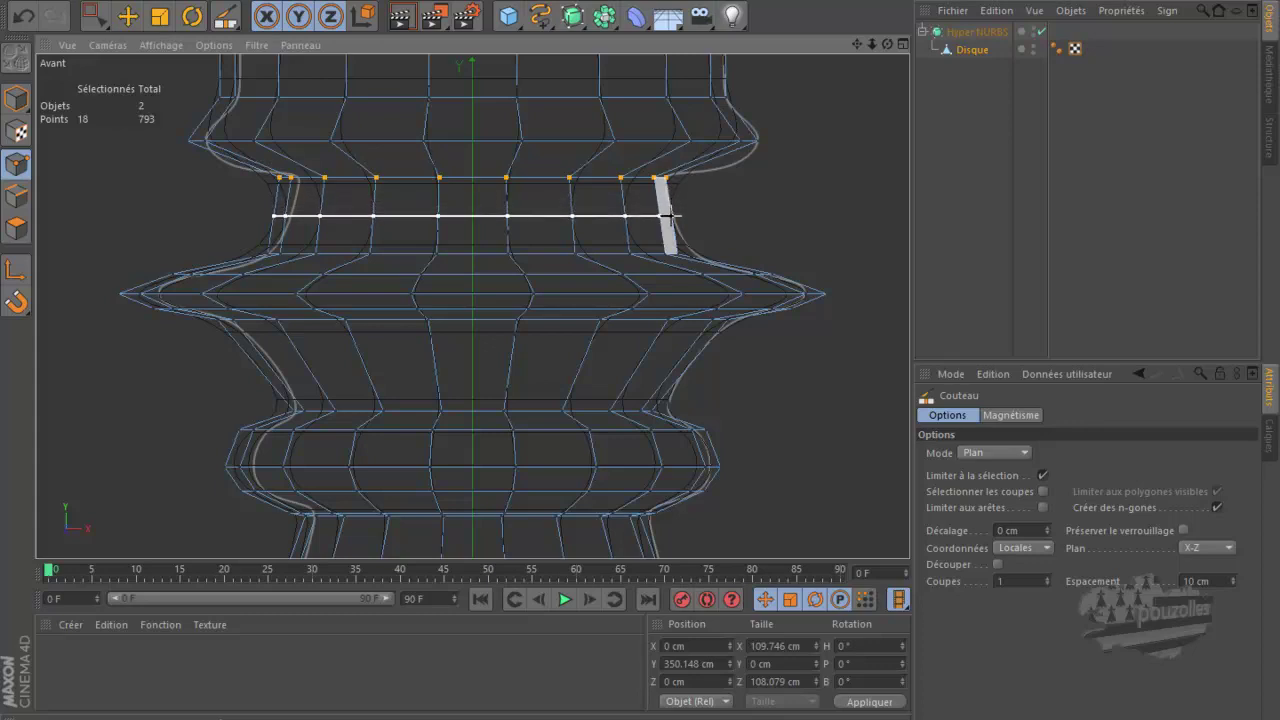
Cut a new edge ring below the neck and narrow the neck ring to about 97%.
click(667, 215)
key(m)
key(l)
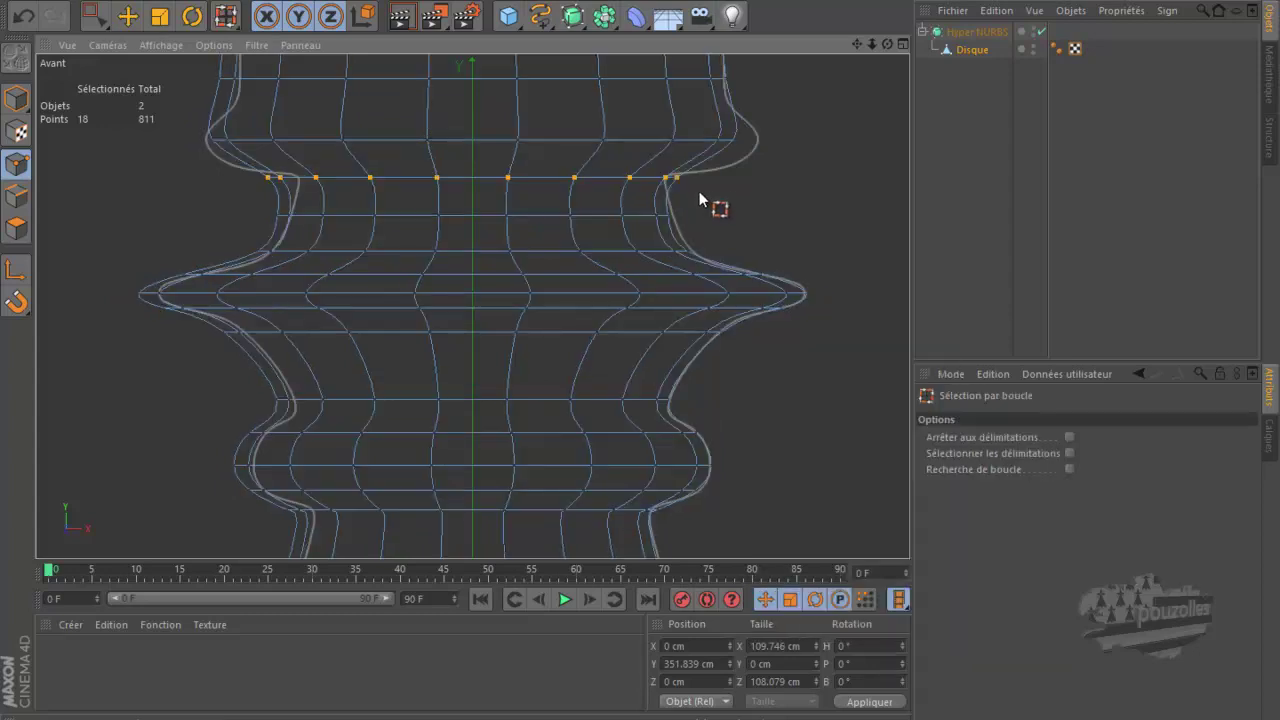
key(t)
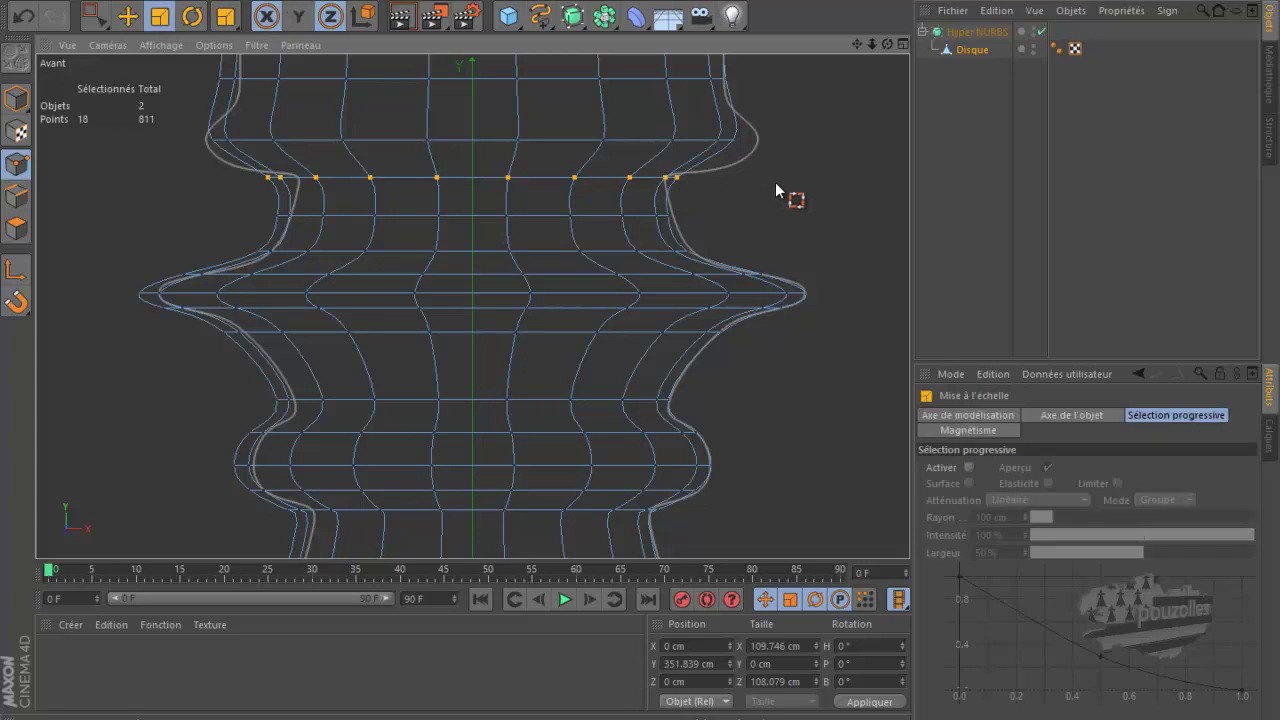
drag(771, 185, 734, 190)
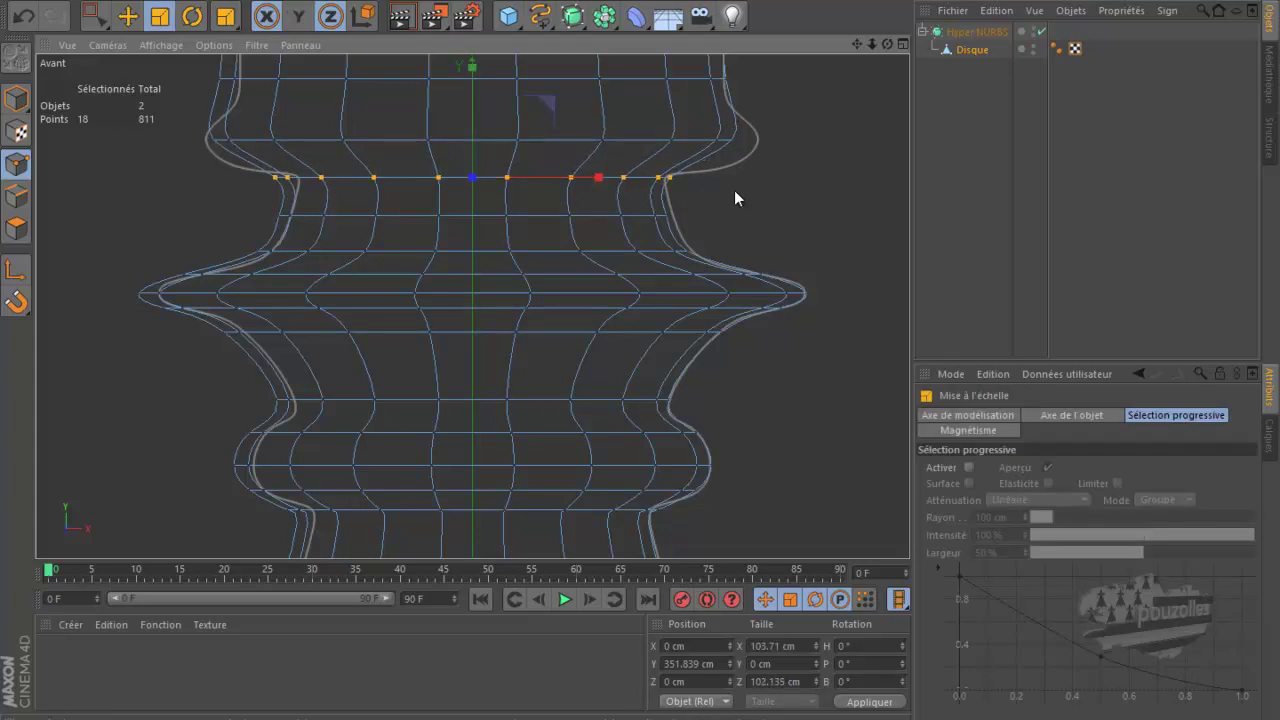
Widen the newly cut ring below the neck slightly.
key(u)
key(l)
click(636, 215)
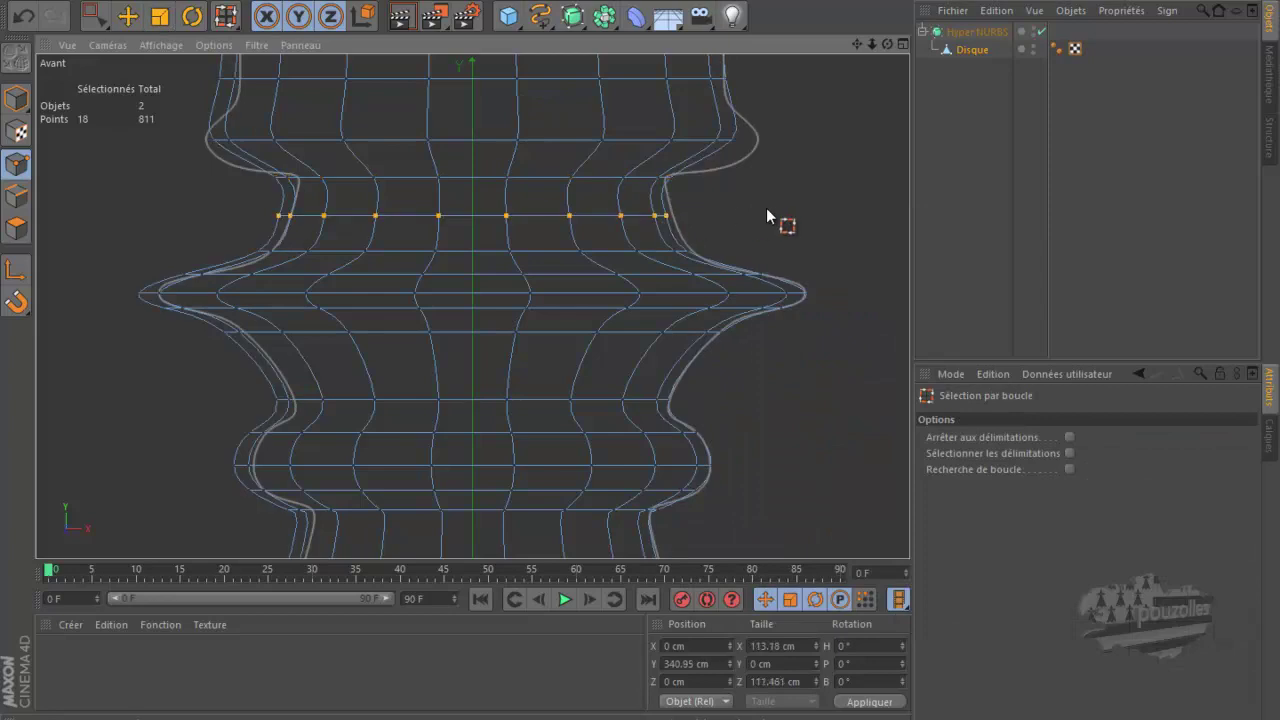
key(t)
drag(766, 208, 807, 215)
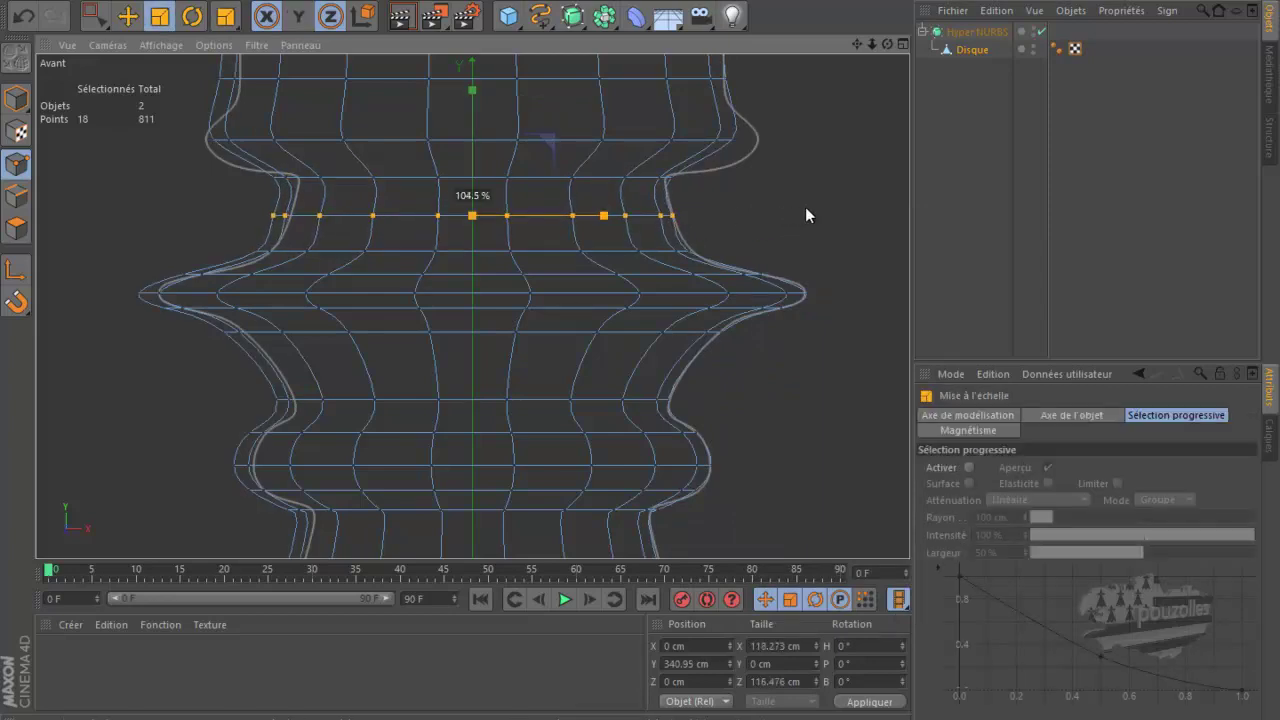
Widen the next ring down to about 101% and shift its height slightly.
key(u)
key(l)
click(656, 252)
key(t)
drag(801, 205, 835, 216)
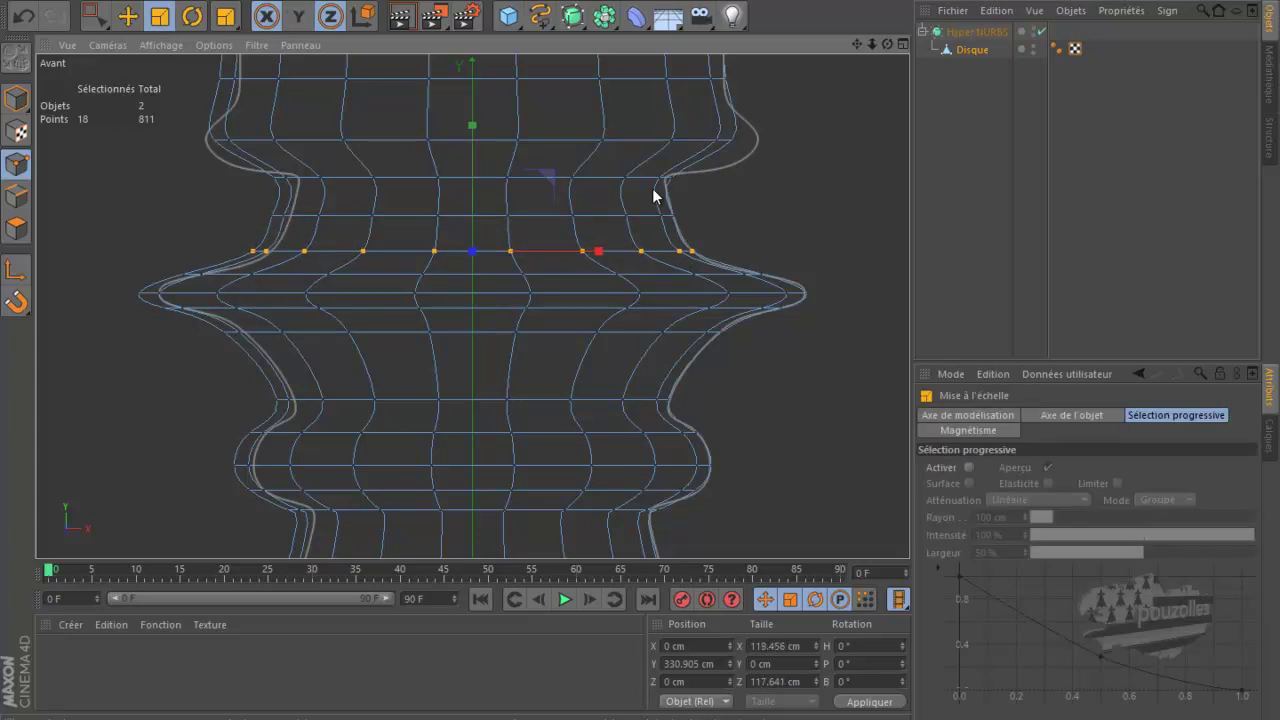
key(e)
drag(474, 133, 483, 143)
Shrink the ring above the flange to about 97%.
scroll(676, 146, up, 2)
scroll(676, 146, up, 2)
scroll(676, 160, up, 2)
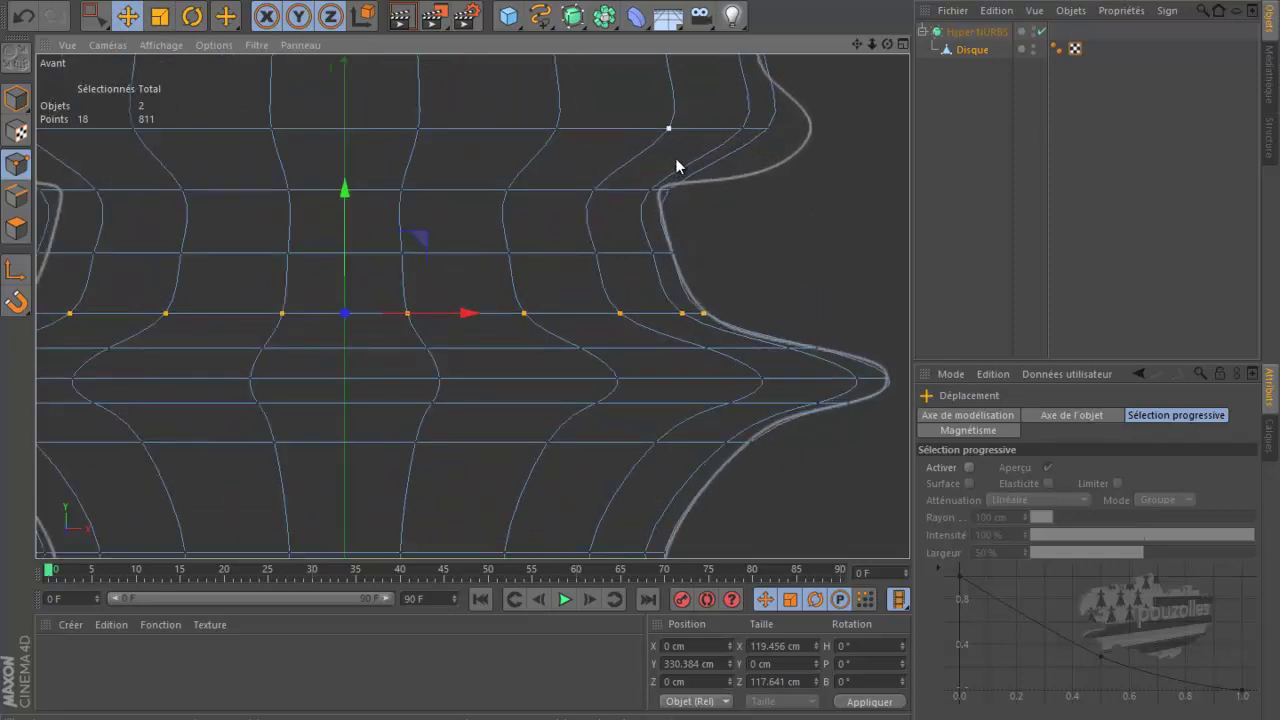
key(u)
key(l)
click(640, 198)
key(t)
drag(782, 216, 751, 218)
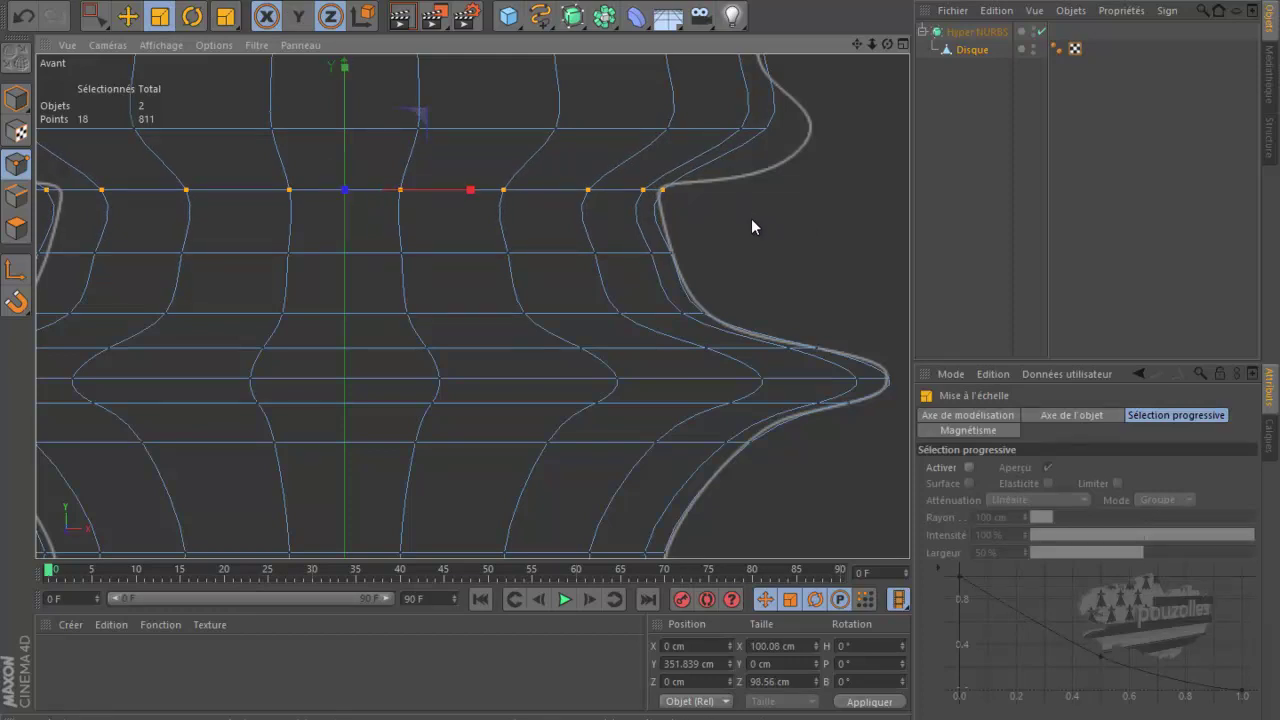
Add a horizontal knife cut across the rook and widen the new loop to about 110%.
key(k)
key(k)
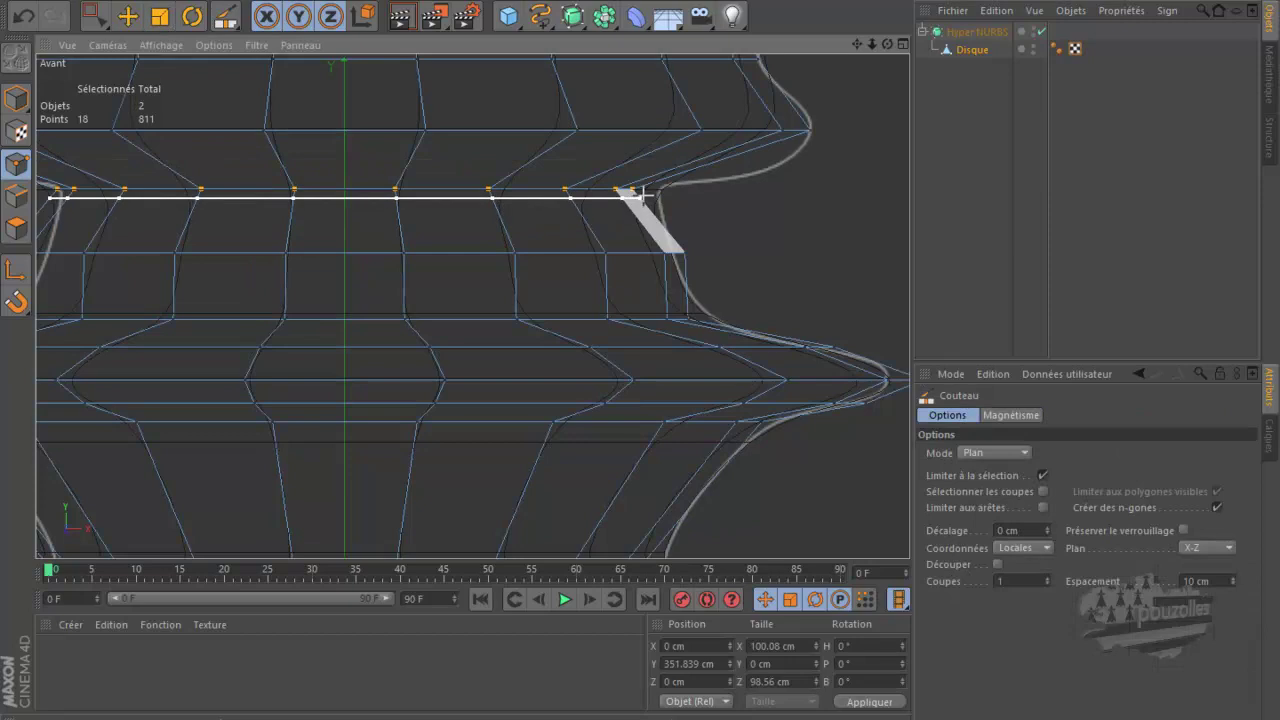
click(641, 193)
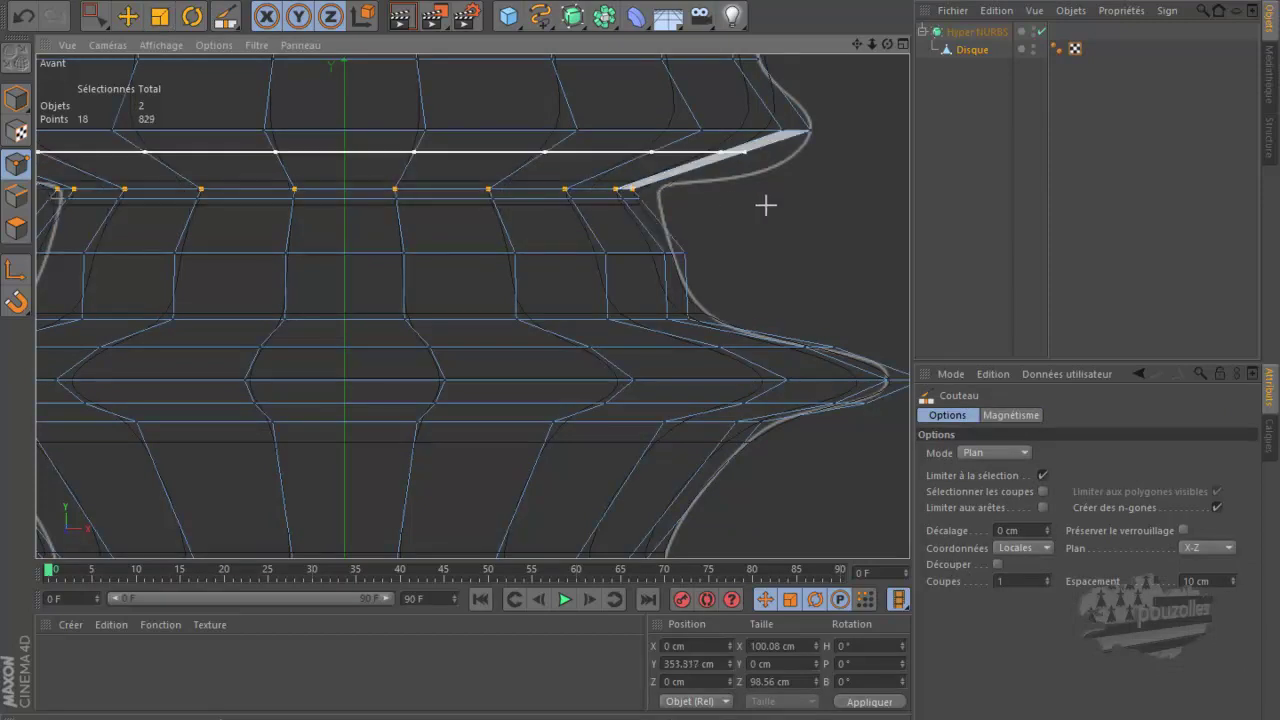
key(u)
key(l)
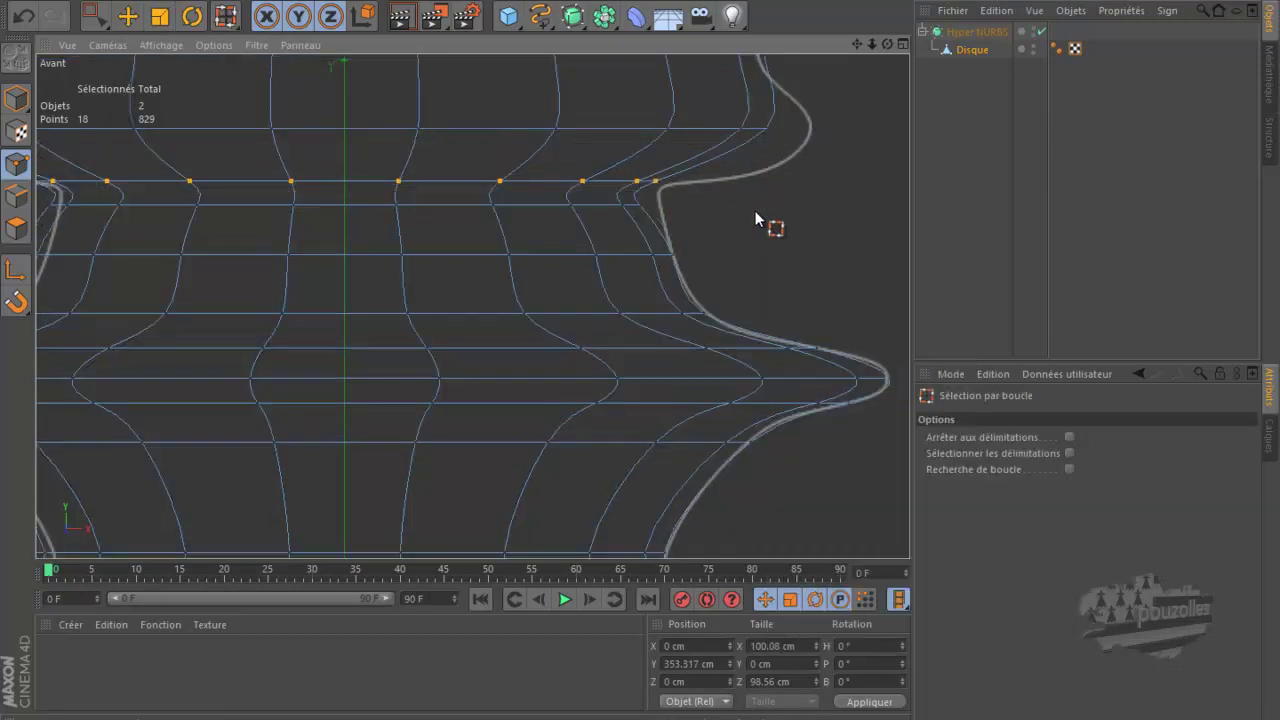
click(602, 204)
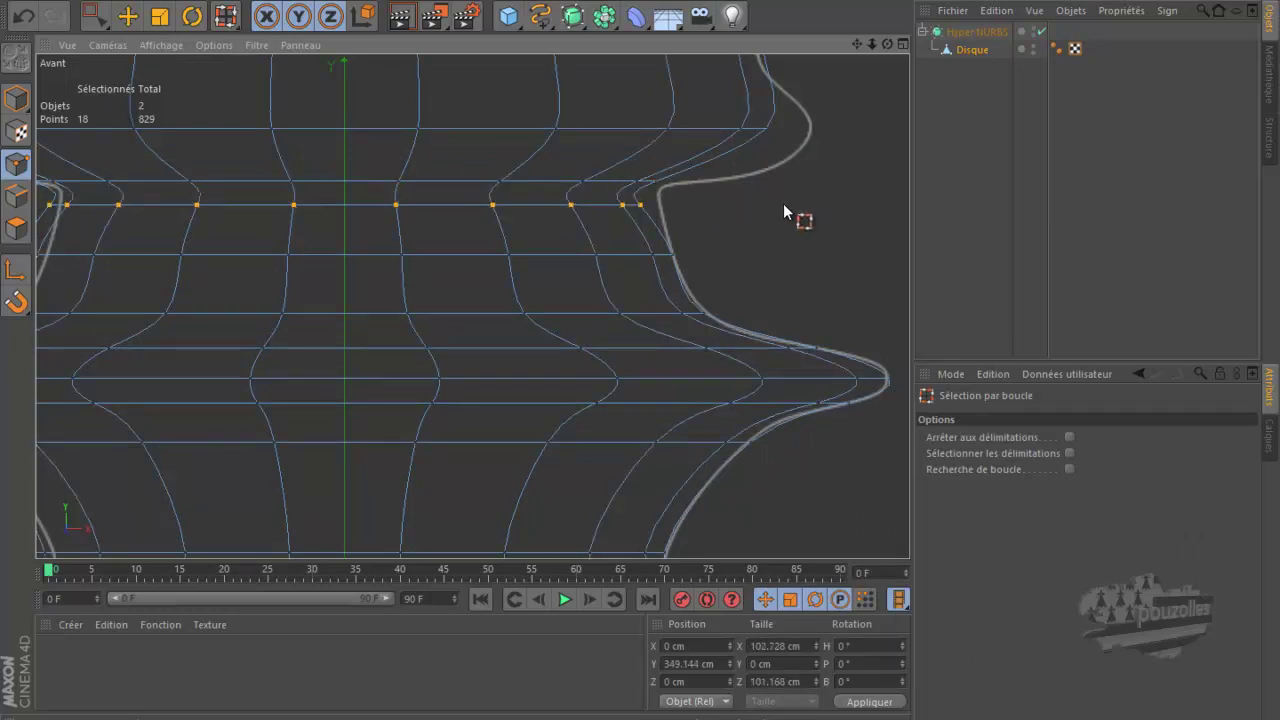
key(t)
mouse_move(782, 204)
mouse_down()
mouse_move(871, 199)
mouse_move(858, 200)
mouse_up()
Widen another horizontal loop to about 108% and lower it slightly.
key(u)
key(l)
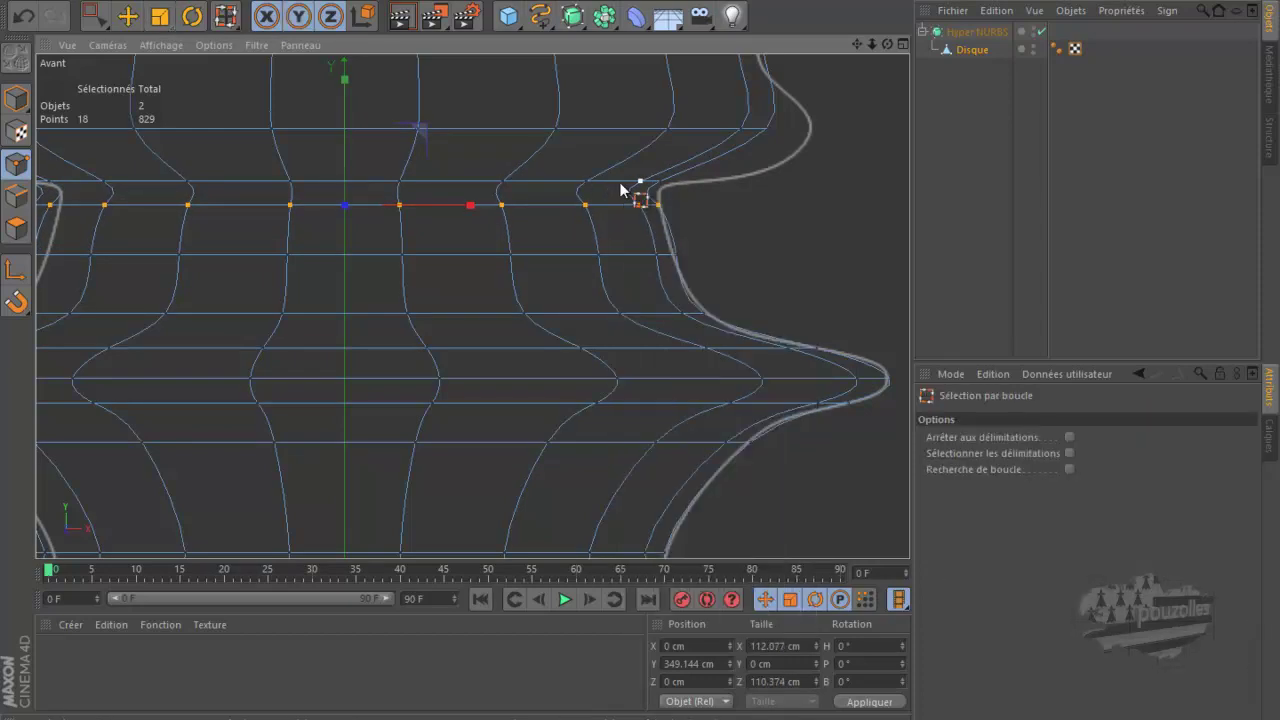
click(619, 181)
key(t)
drag(771, 226, 866, 228)
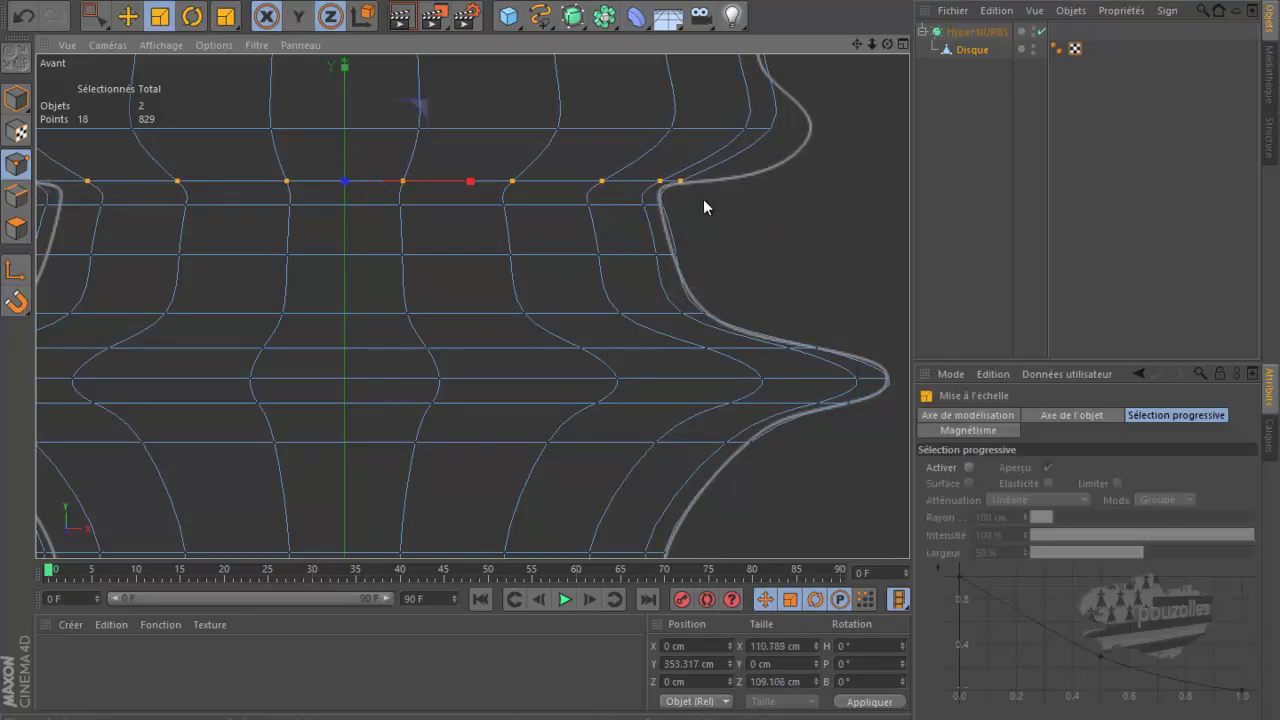
key(e)
drag(343, 75, 342, 74)
Raise another horizontal edge loop by about 1 cm.
right_click(719, 239)
click(760, 414)
click(588, 210)
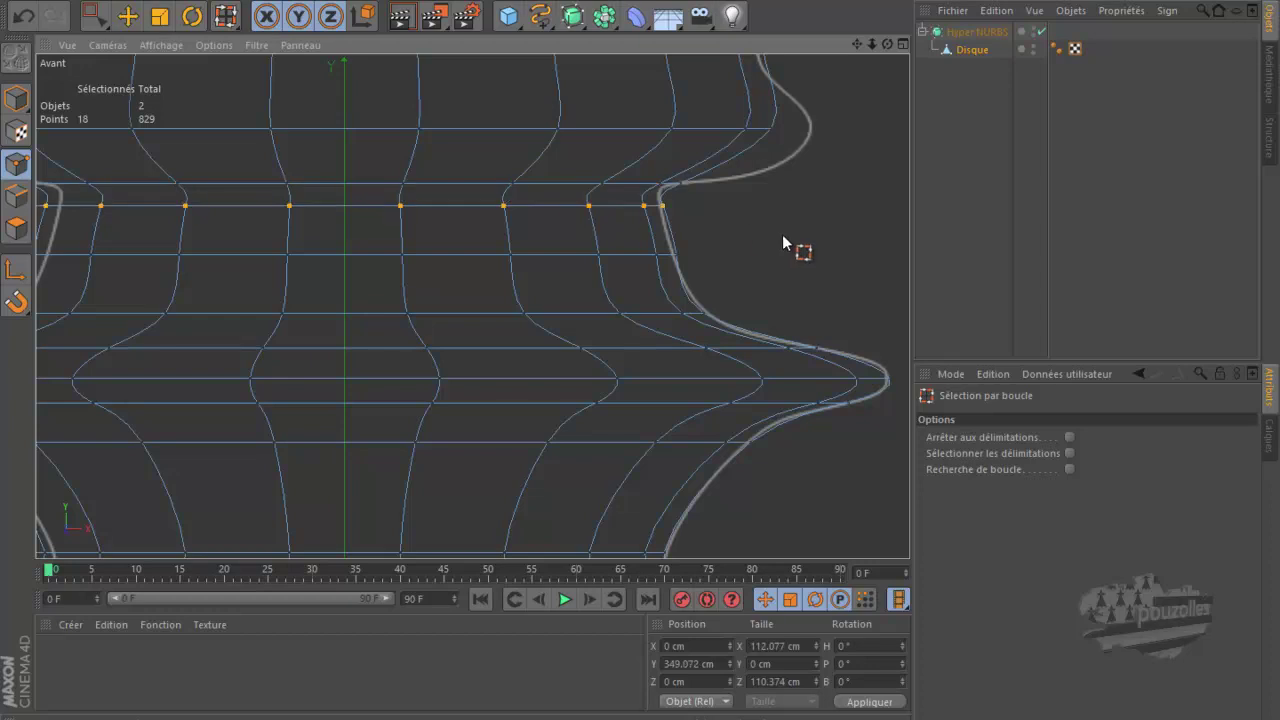
key(e)
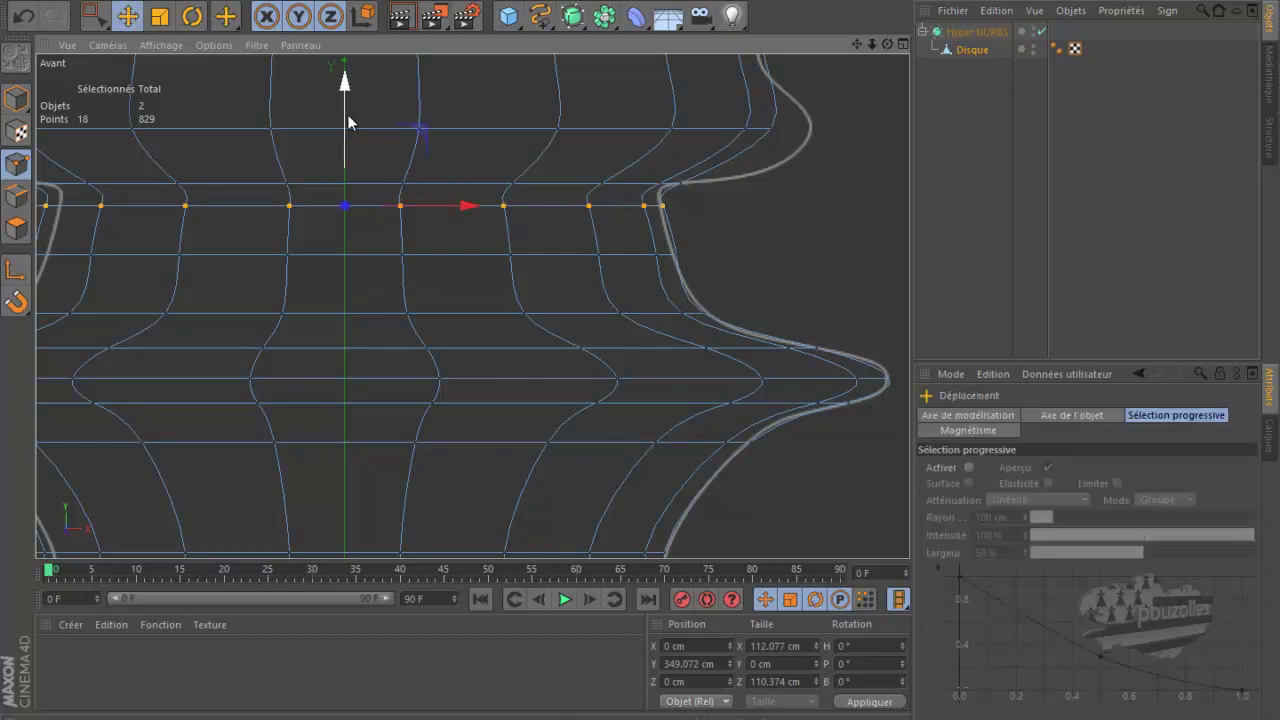
drag(345, 121, 344, 111)
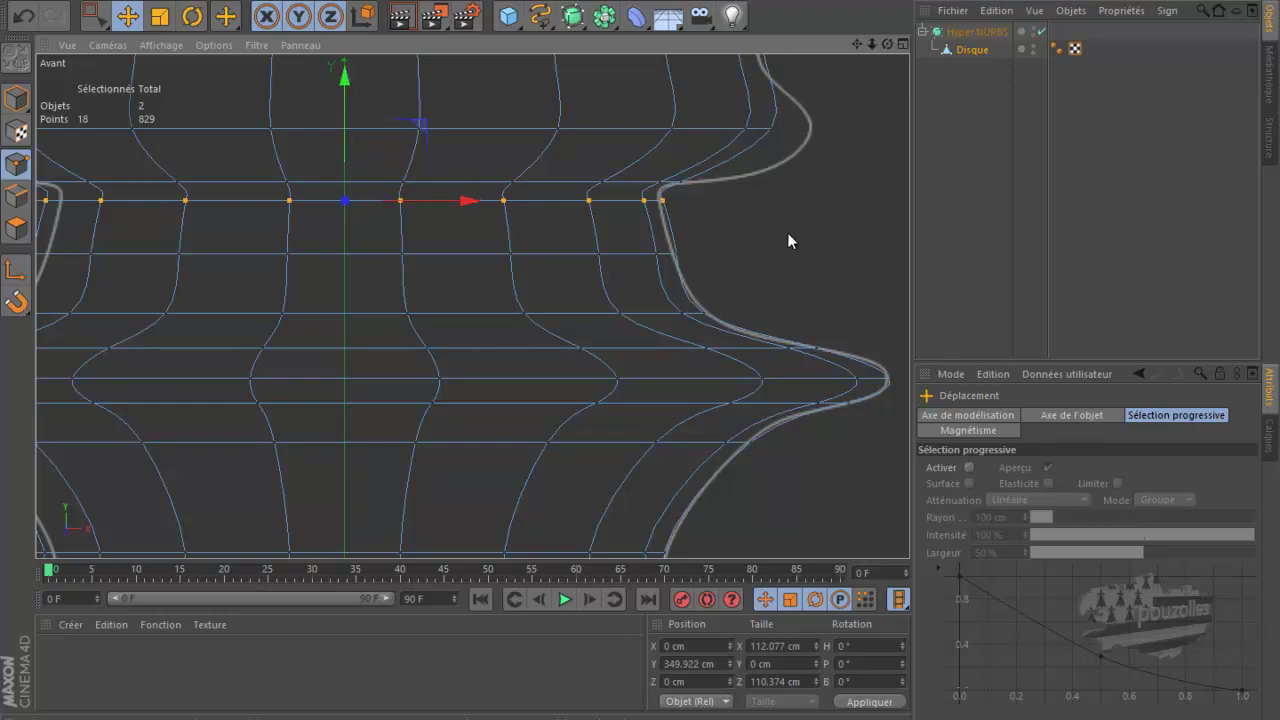
Scale the lower edge loop near the bulge very slightly.
key(u)
key(l)
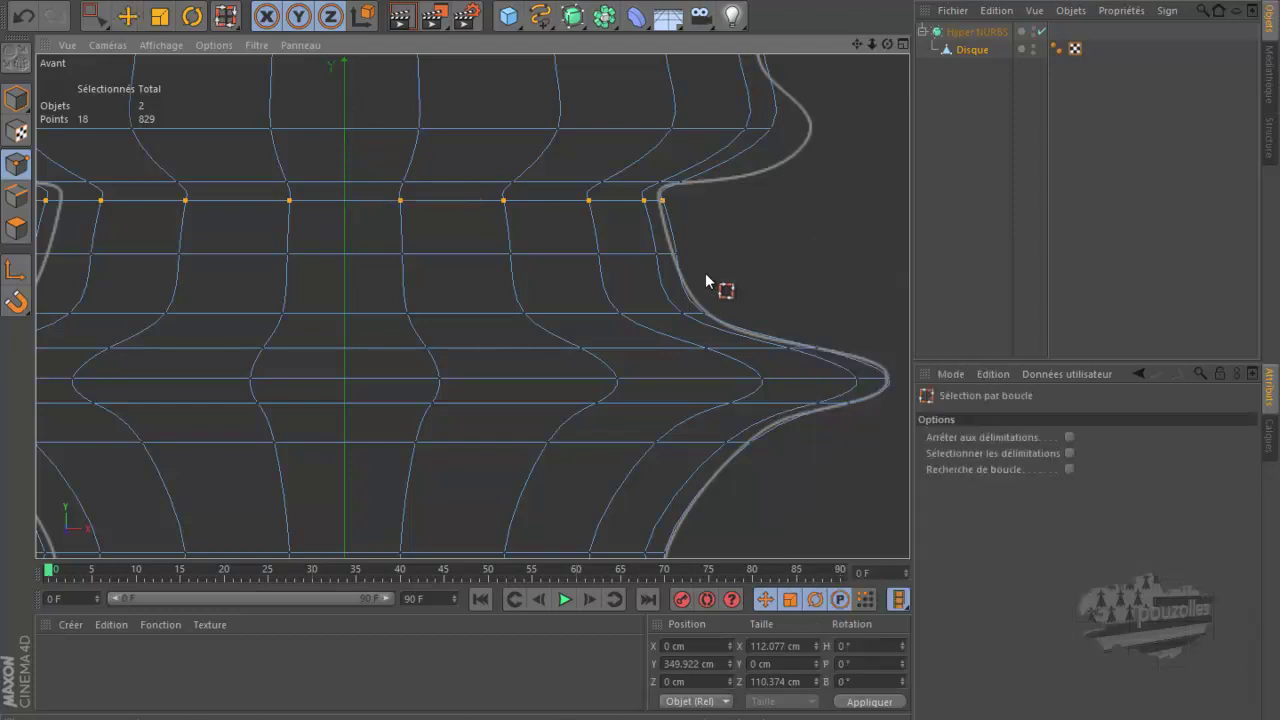
click(656, 309)
key(t)
drag(811, 266, 835, 273)
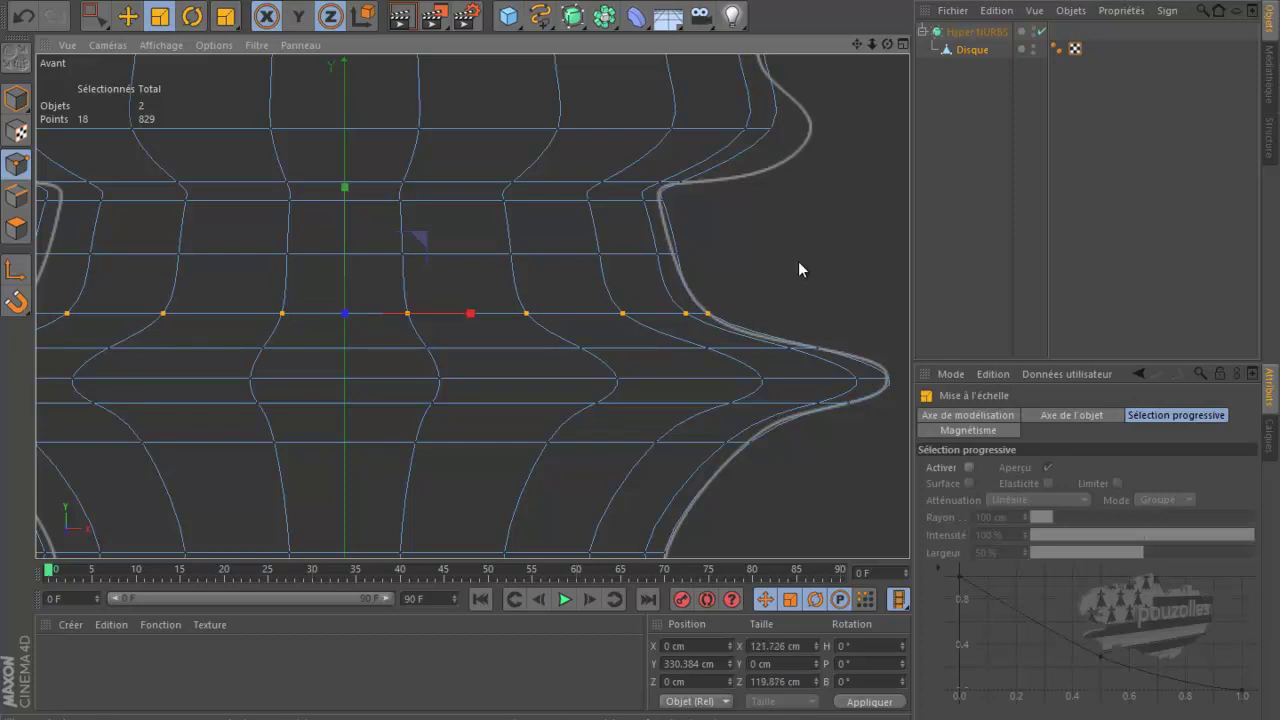
Shrink the edge loop just above to about 97.8%.
key(u)
key(l)
click(628, 254)
key(t)
drag(789, 256, 772, 266)
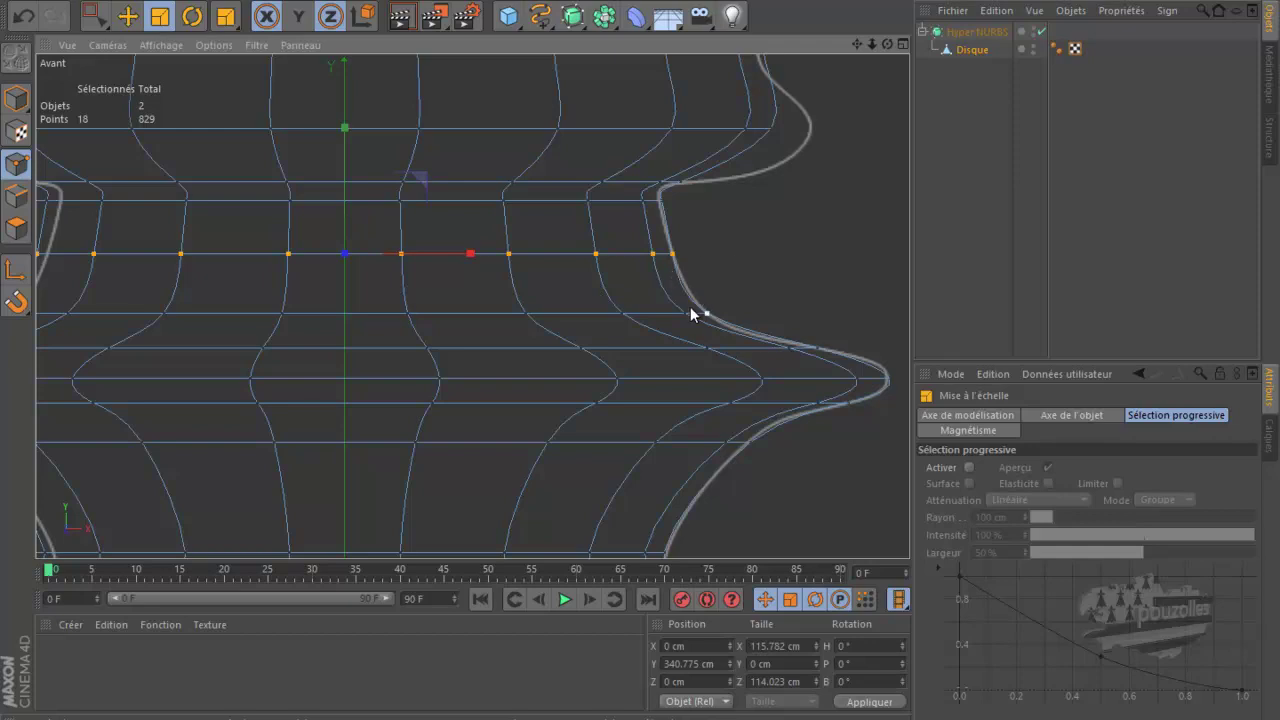
Lower the loop near the bulge slightly and widen it to about 106%.
key(u)
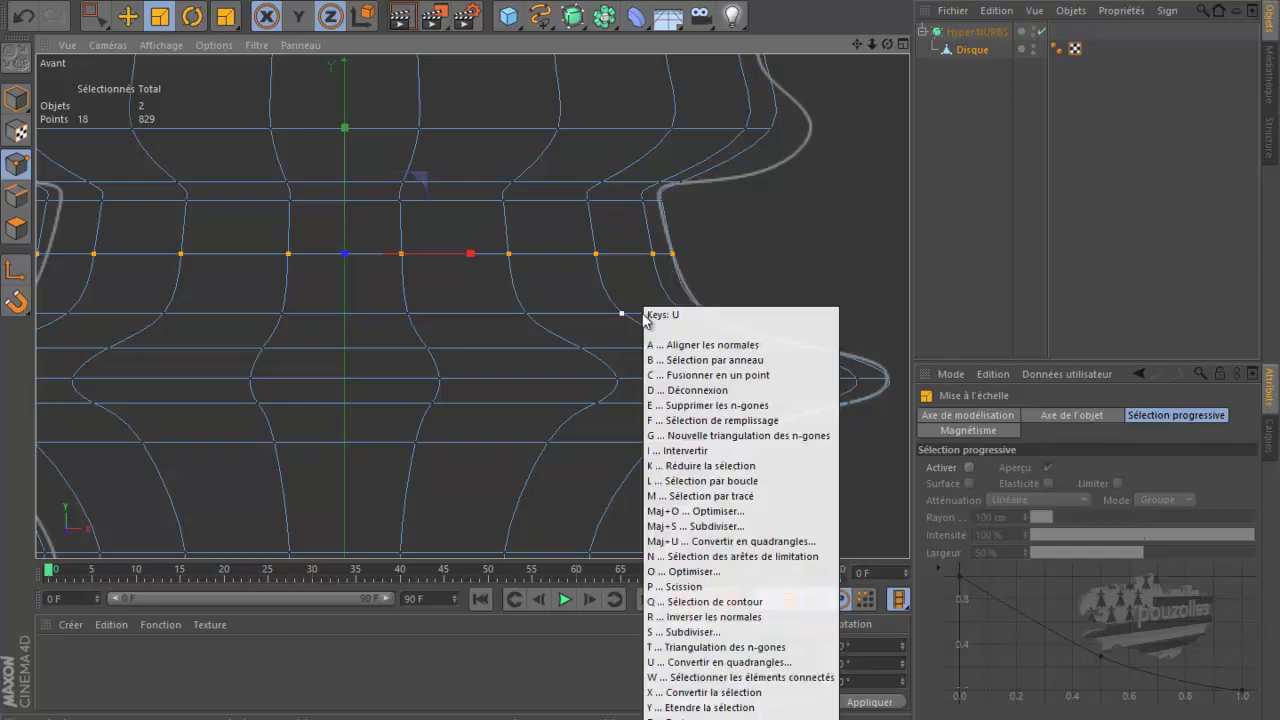
key(l)
click(643, 314)
click(645, 314)
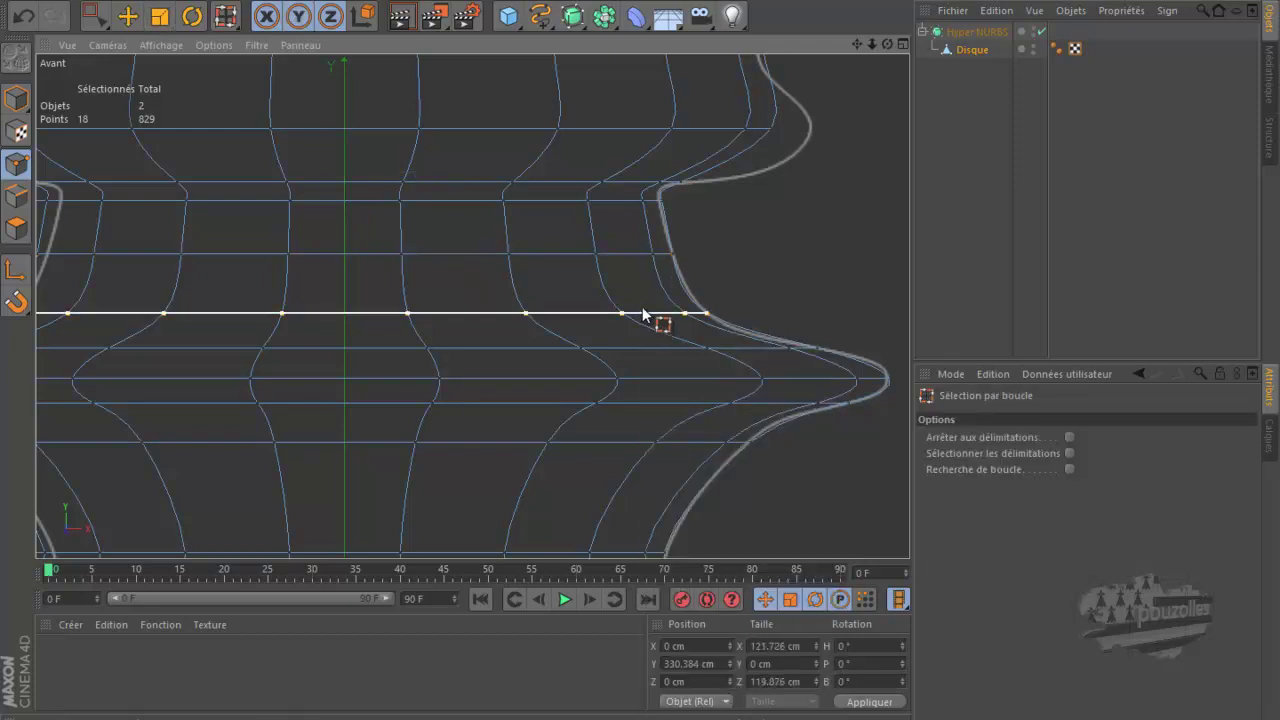
key(e)
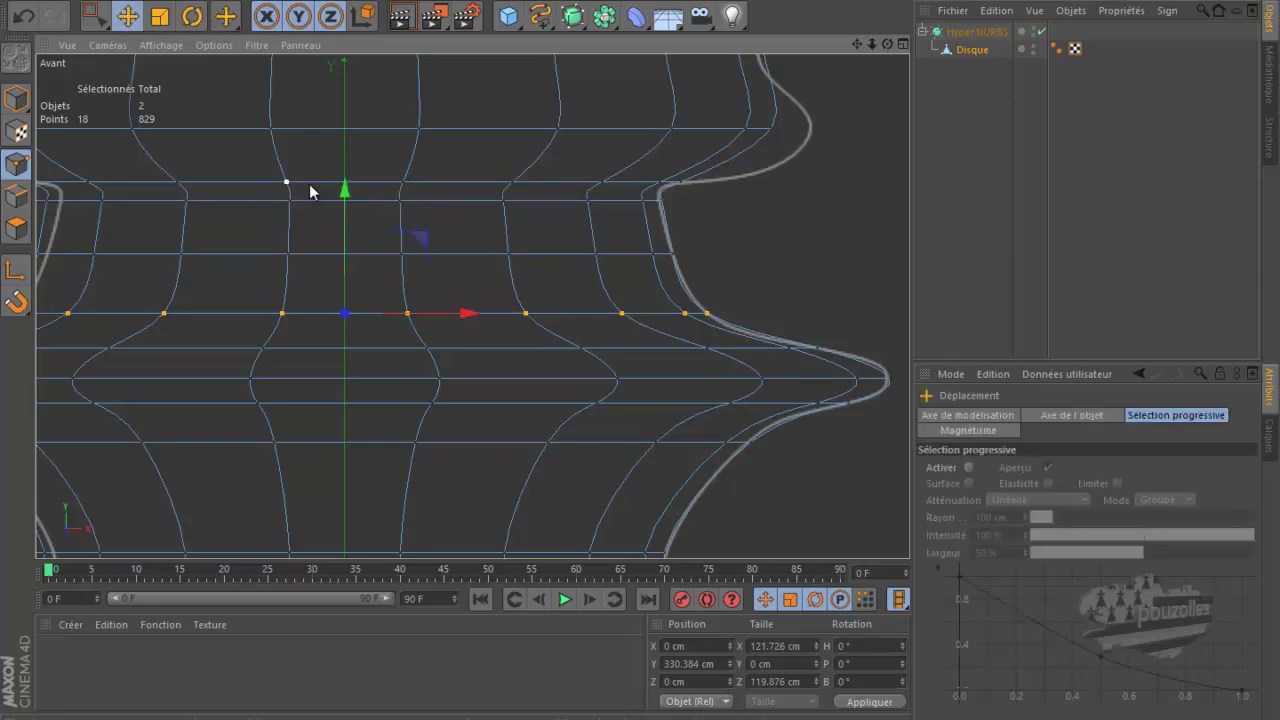
drag(345, 187, 345, 206)
key(t)
drag(820, 223, 867, 231)
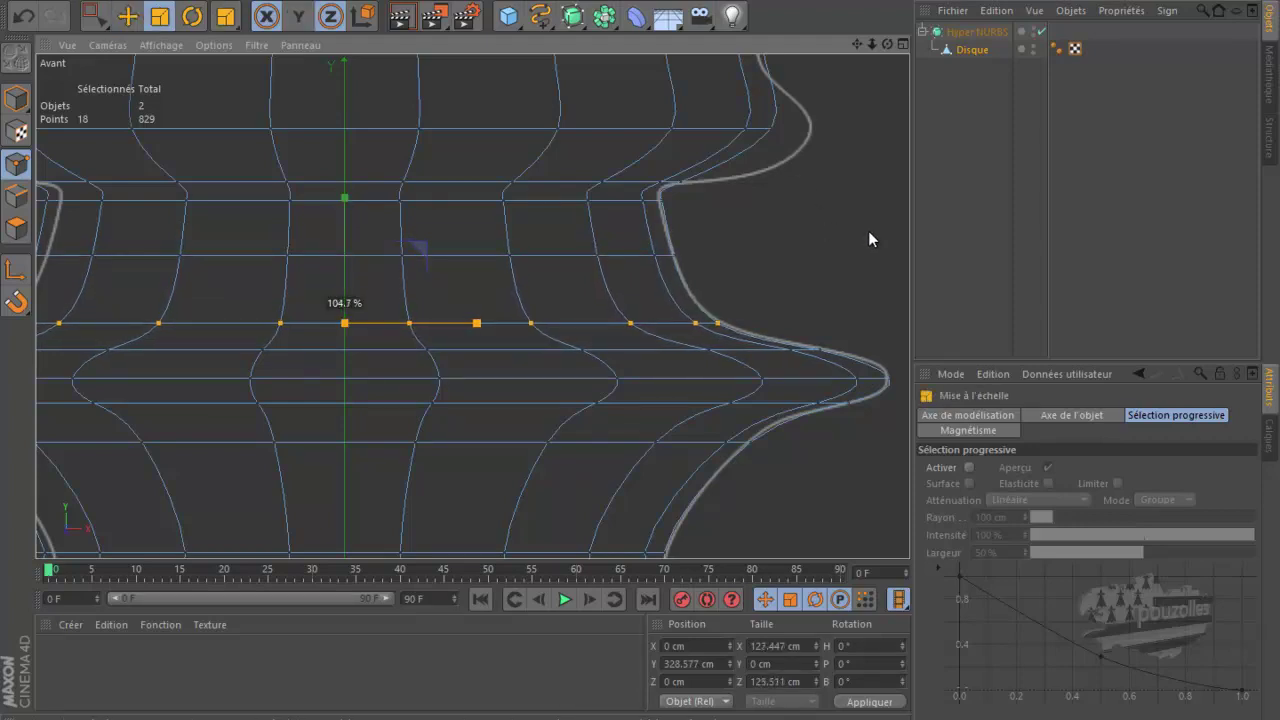
drag(867, 231, 891, 233)
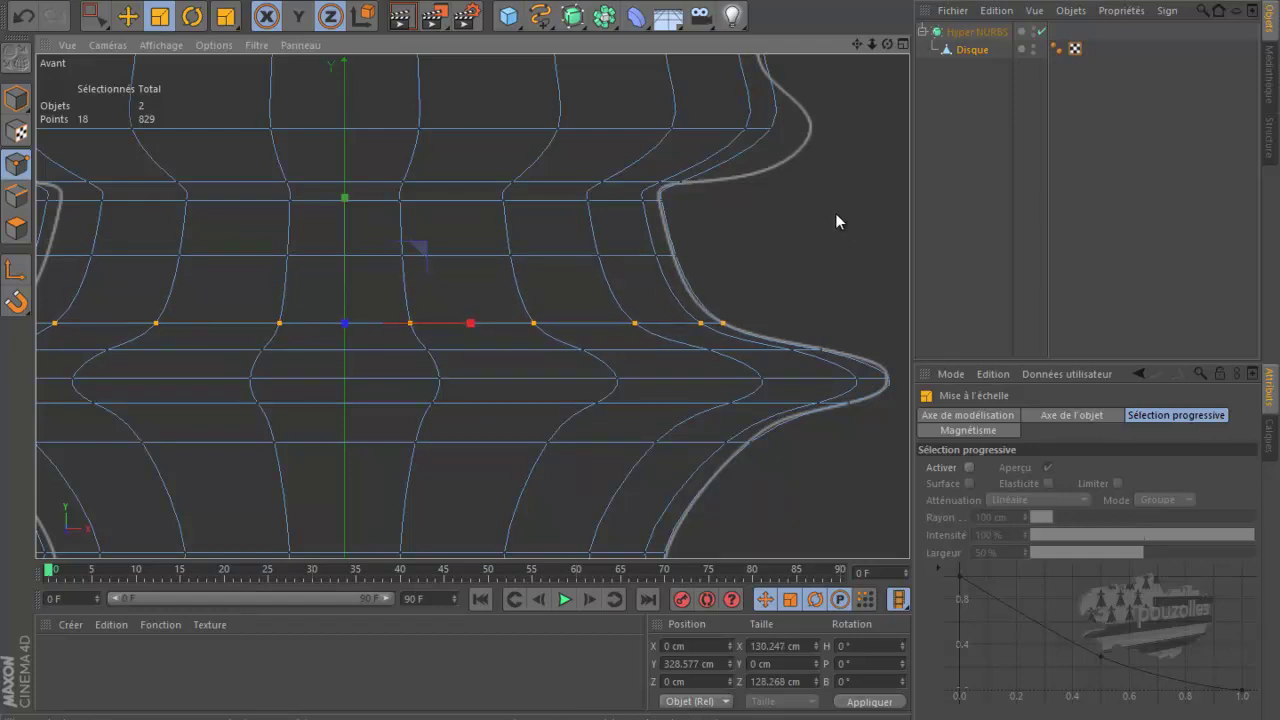
Pan up to the top of the rook and select the loop at the upper bulge.
drag(855, 49, 880, 87)
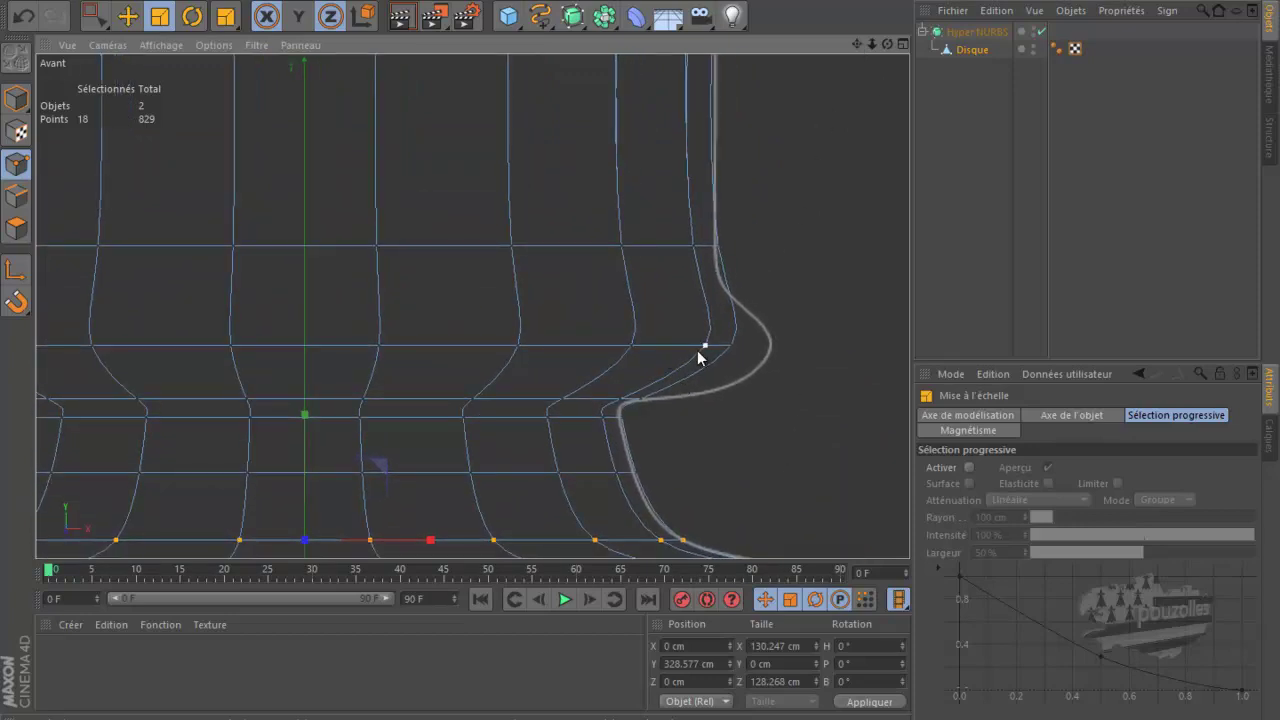
key(u)
key(l)
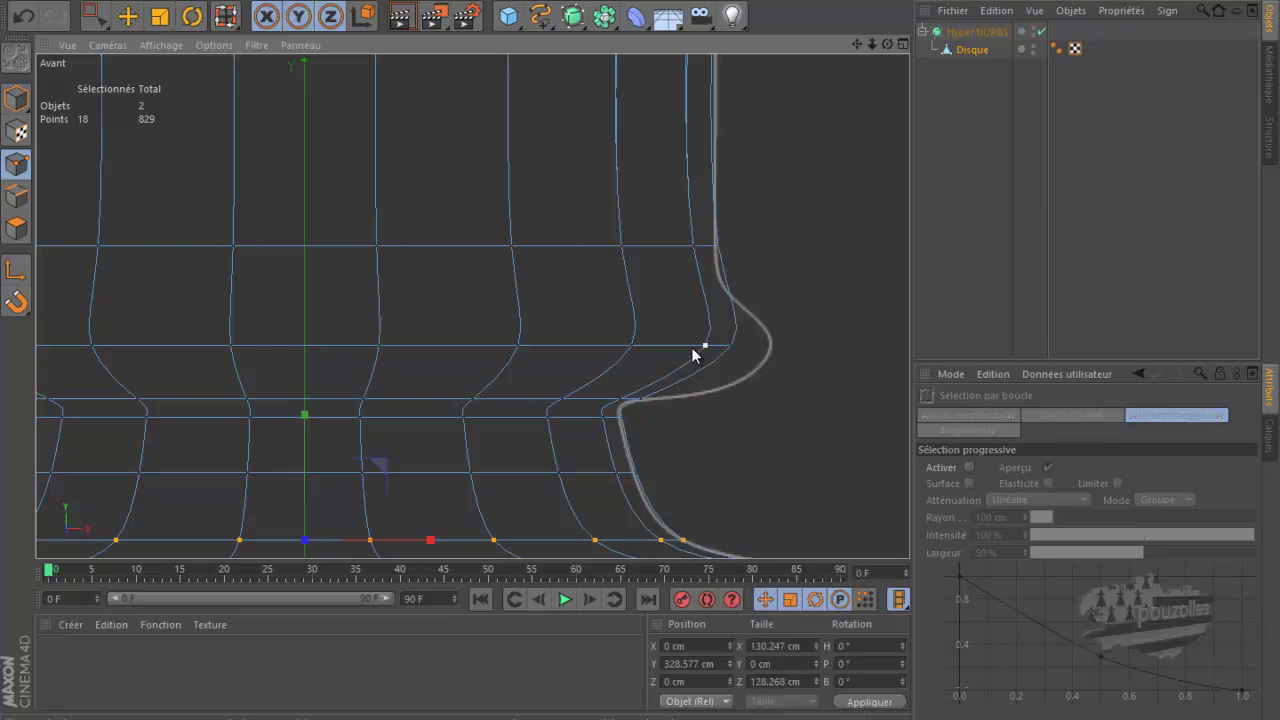
click(684, 346)
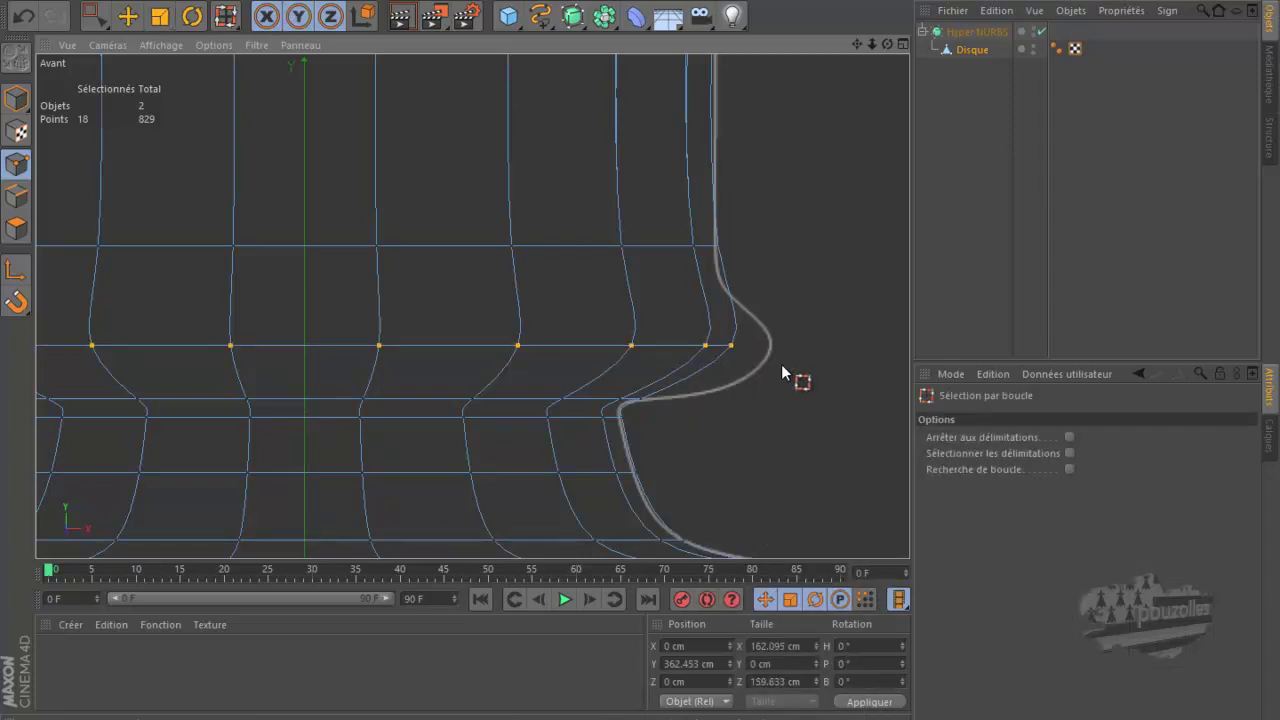
key(k)
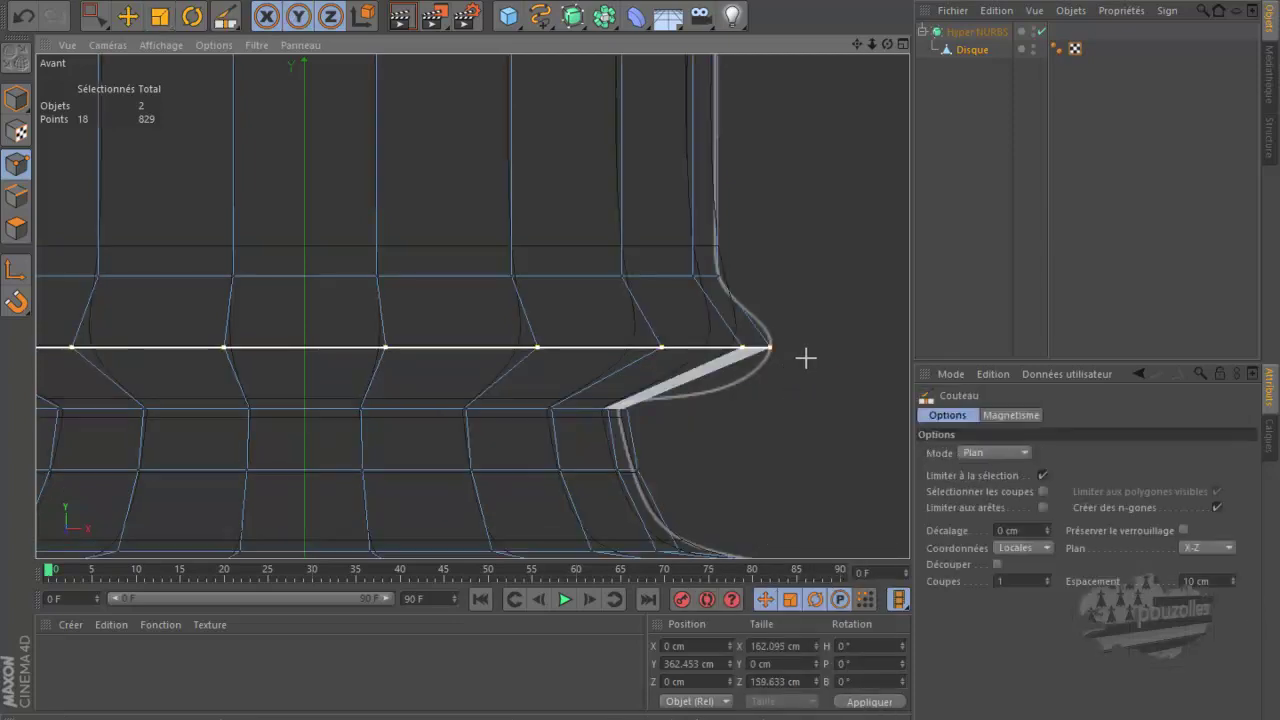
Add two horizontal cuts around the upper bulge and widen the new loop to about 119% horizontally.
click(701, 379)
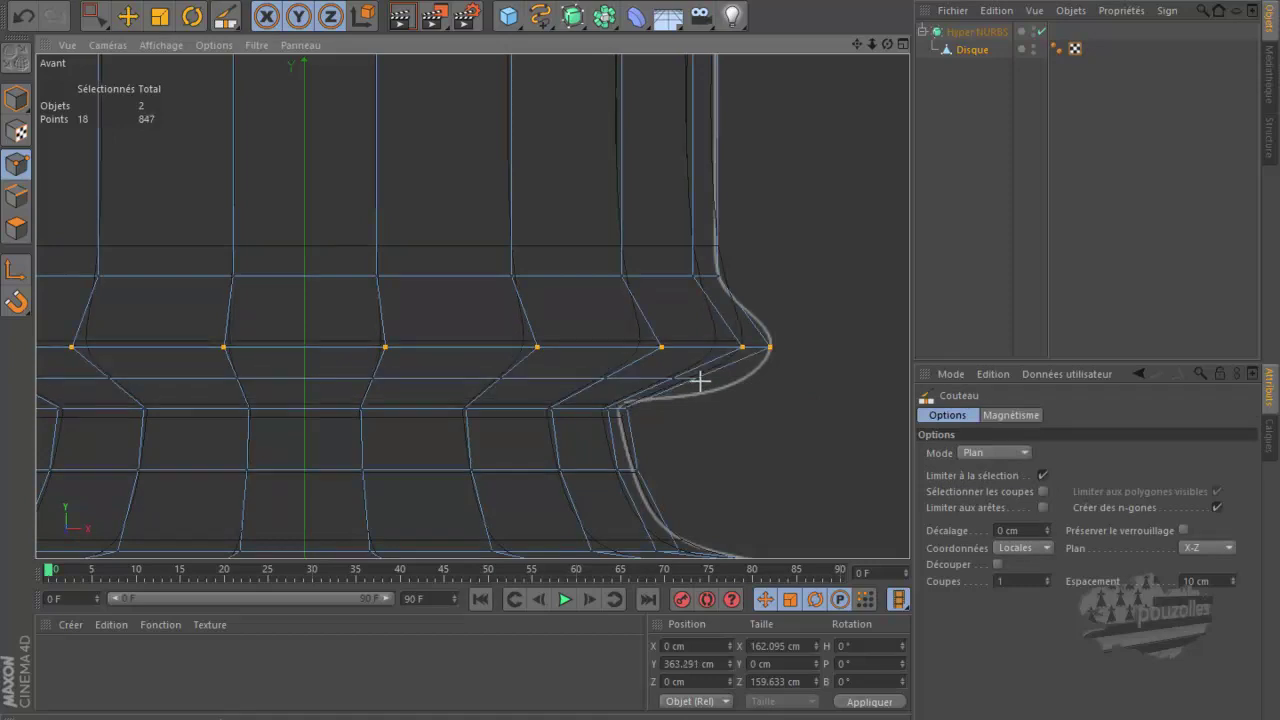
click(745, 304)
key(u)
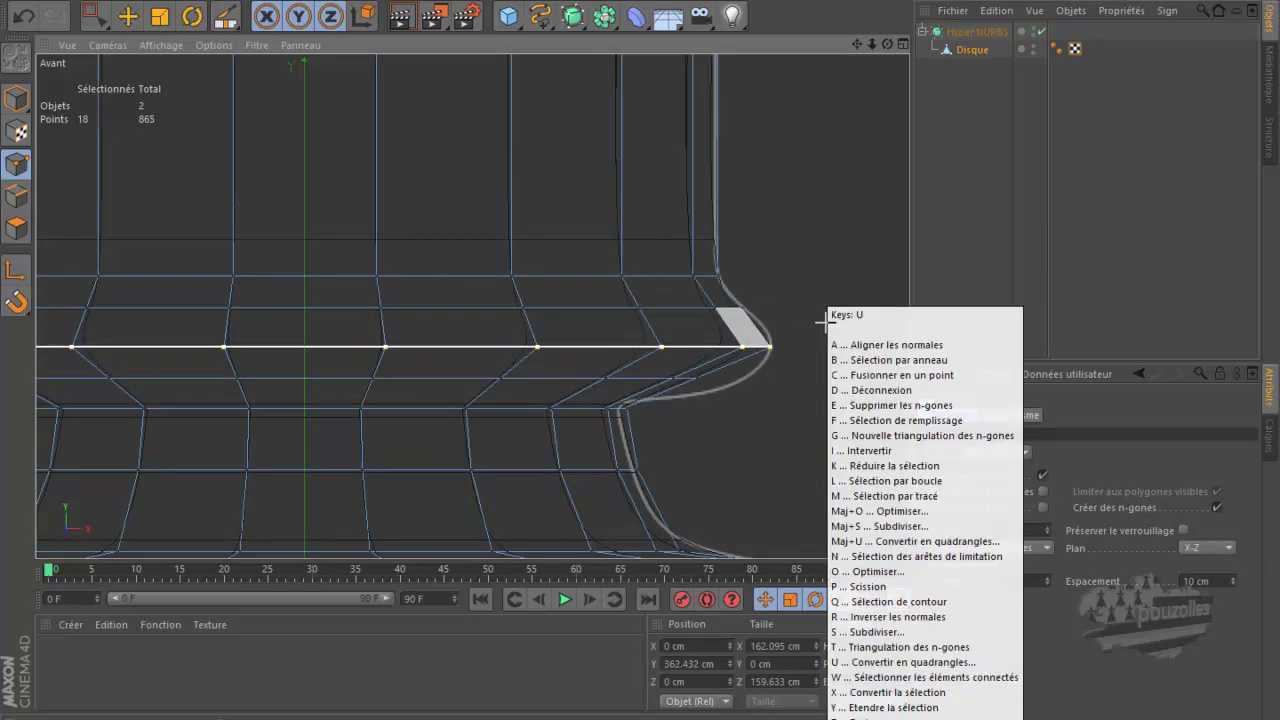
key(l)
click(636, 378)
key(t)
key(y)
drag(807, 423, 886, 424)
drag(644, 352, 644, 352)
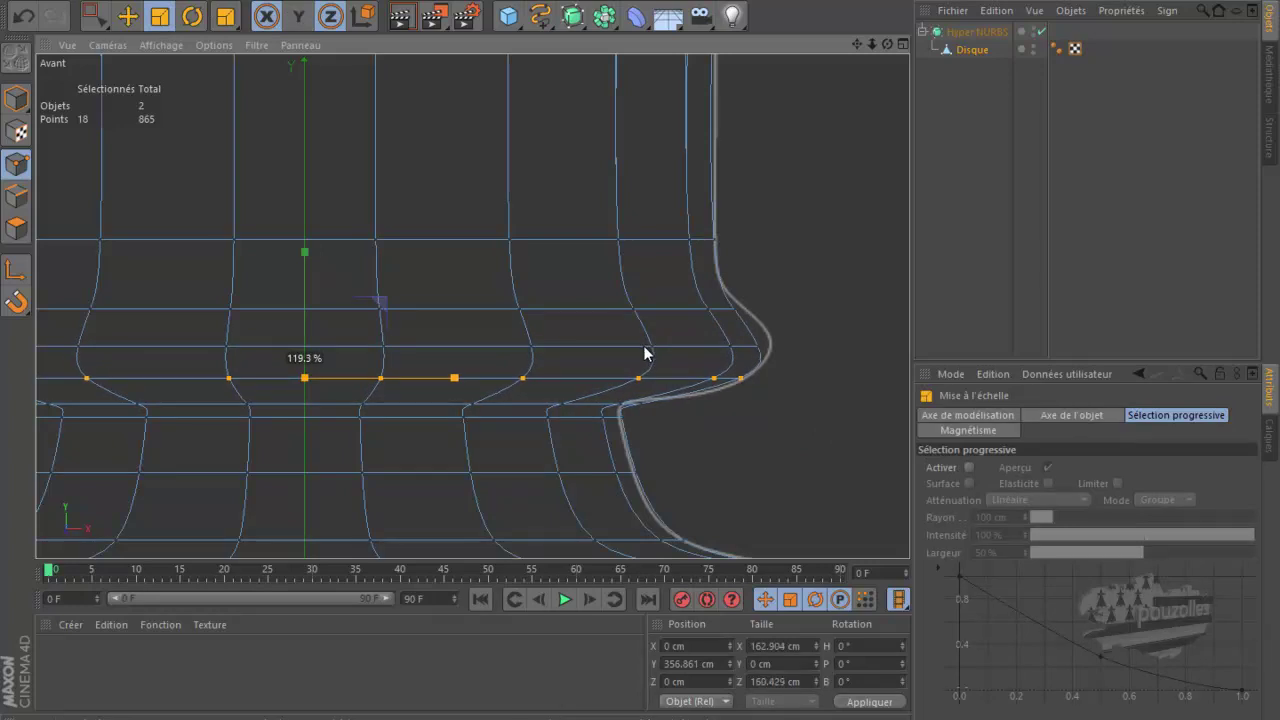
drag(644, 352, 793, 422)
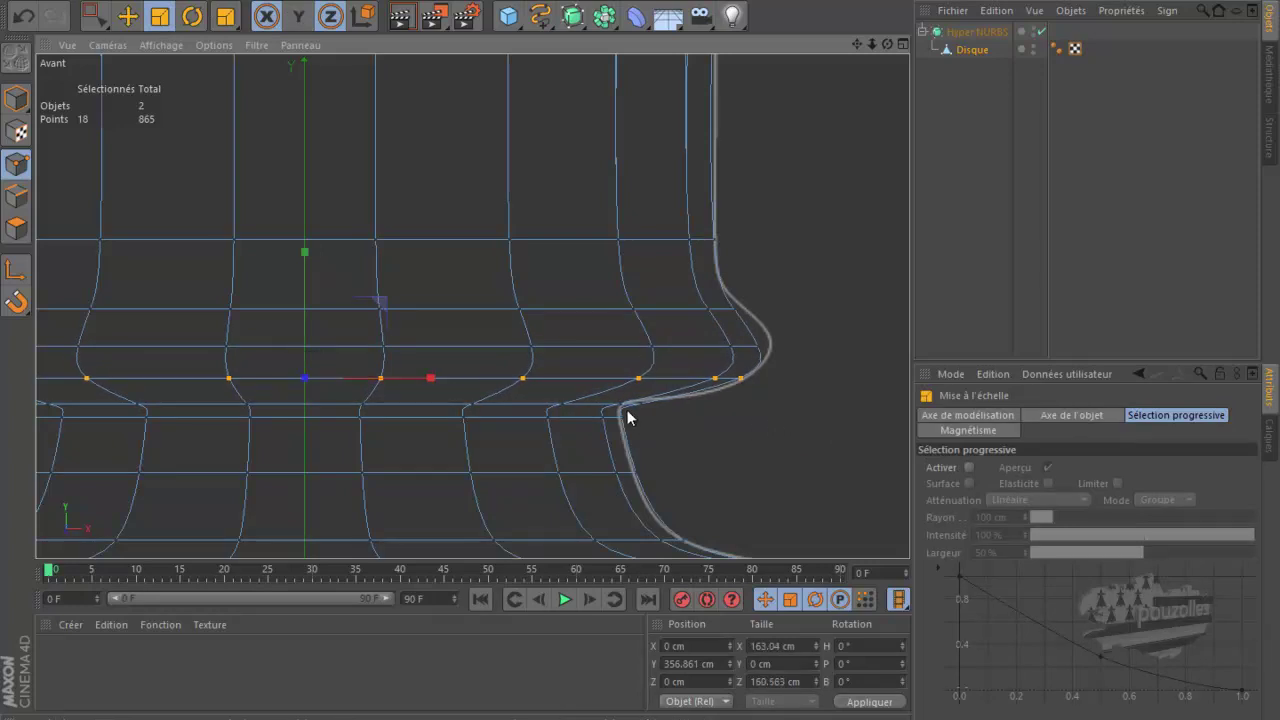
Raise the edge loop below the bulge slightly.
key(u)
key(l)
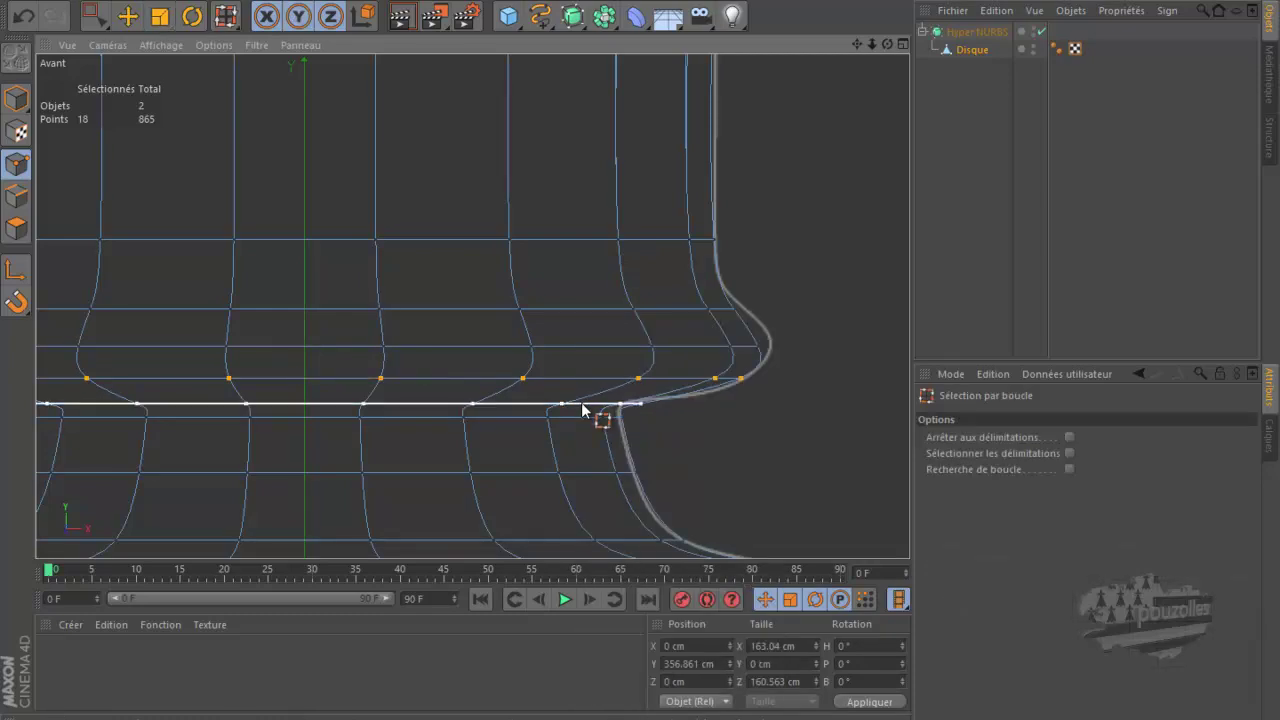
click(583, 410)
key(t)
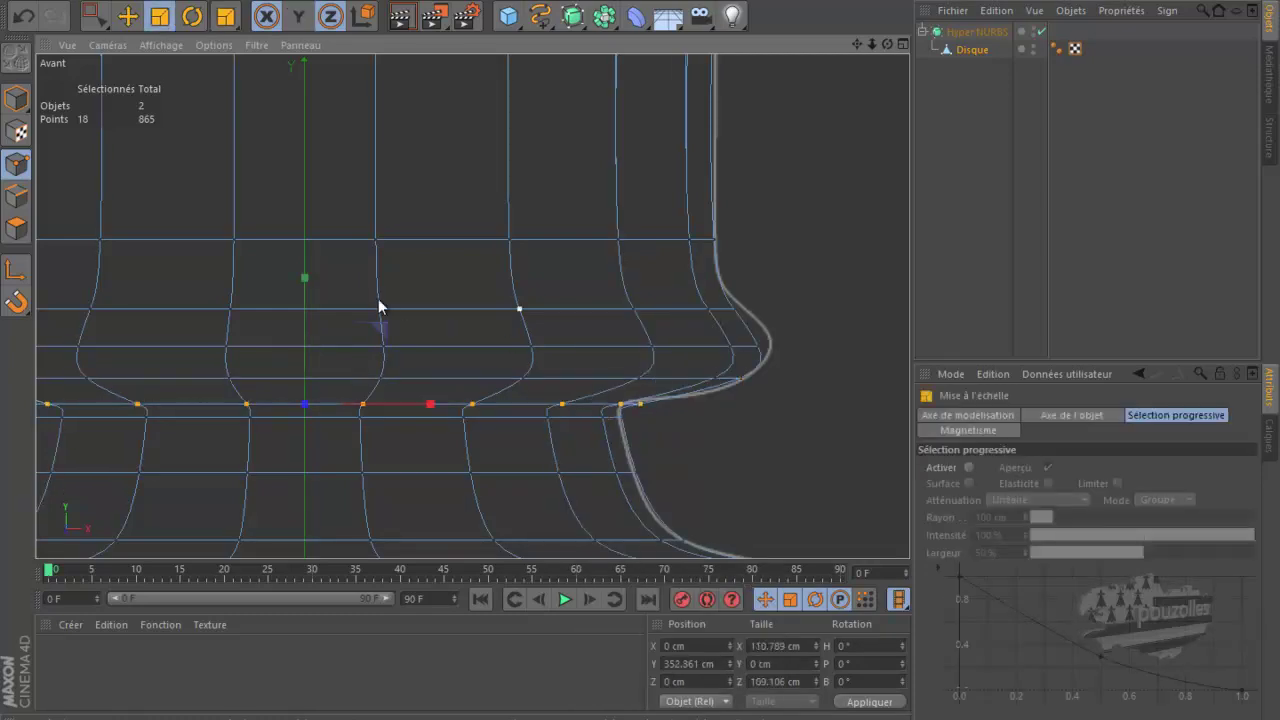
key(e)
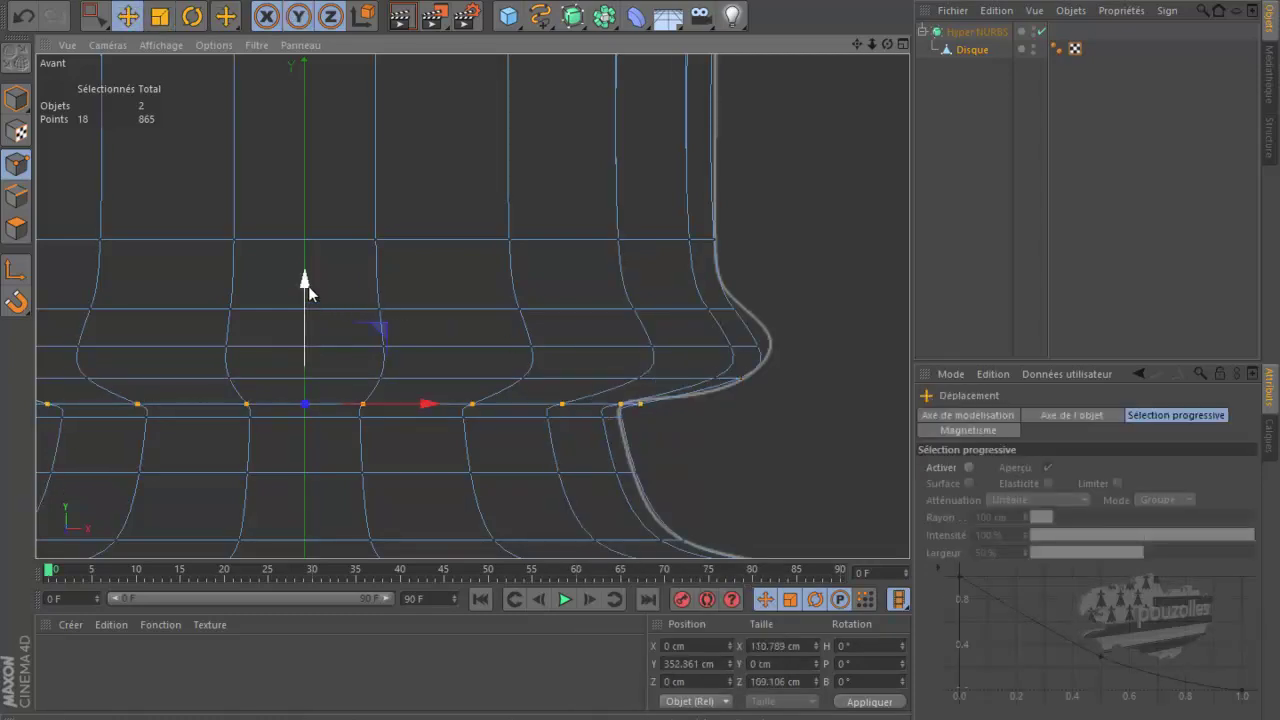
drag(306, 285, 306, 282)
scroll(725, 398, down, 2)
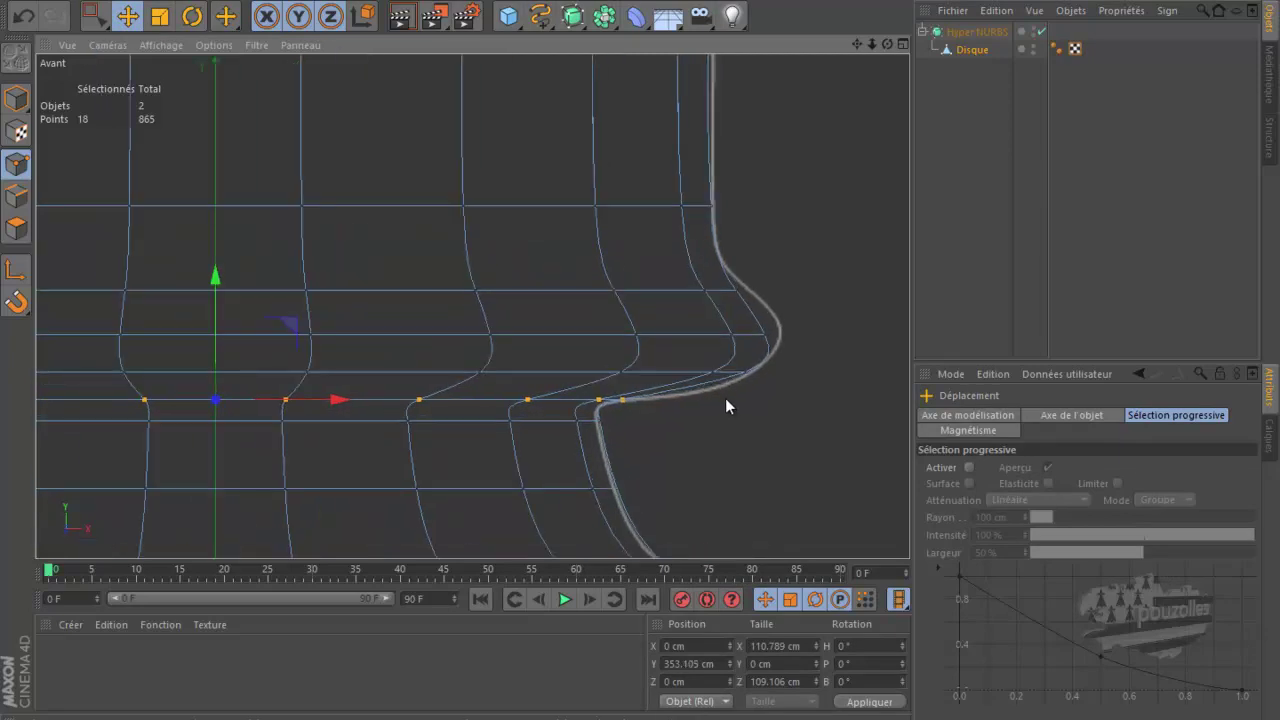
Lower the loop under the bulge by about 0.5 cm and narrow it to 97.9%.
key(u)
key(l)
click(668, 375)
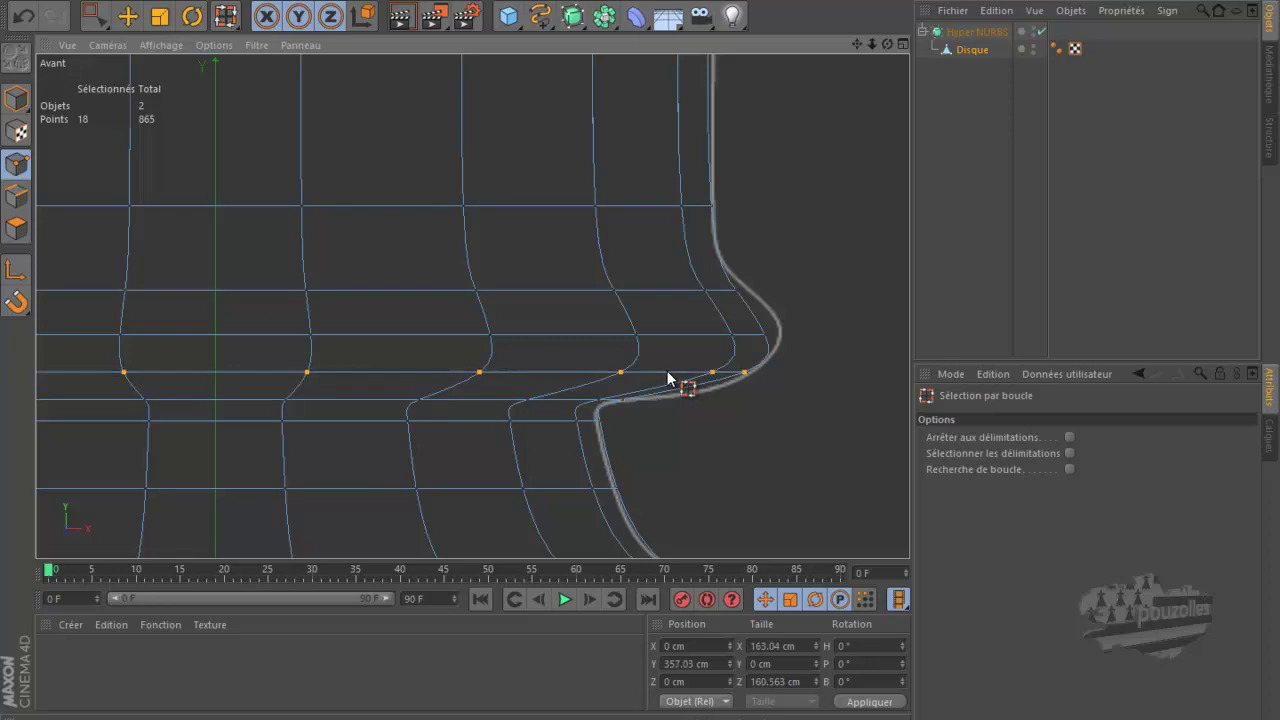
key(e)
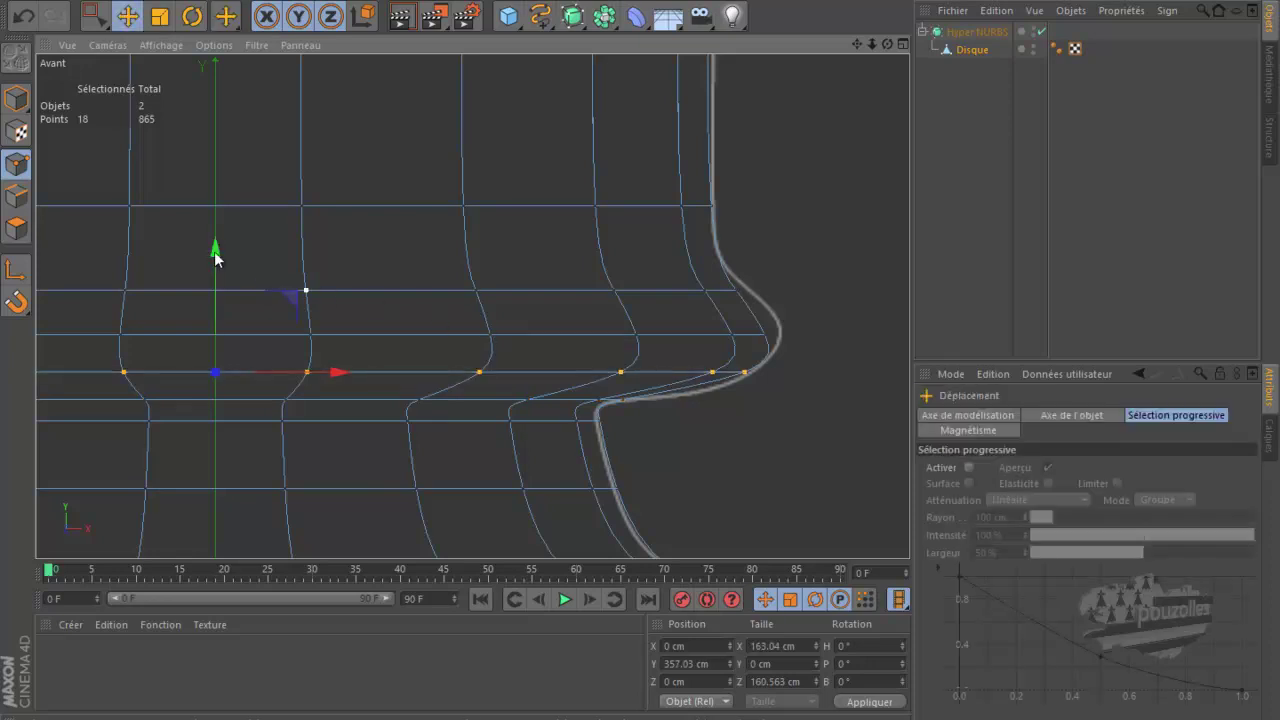
drag(213, 252, 213, 270)
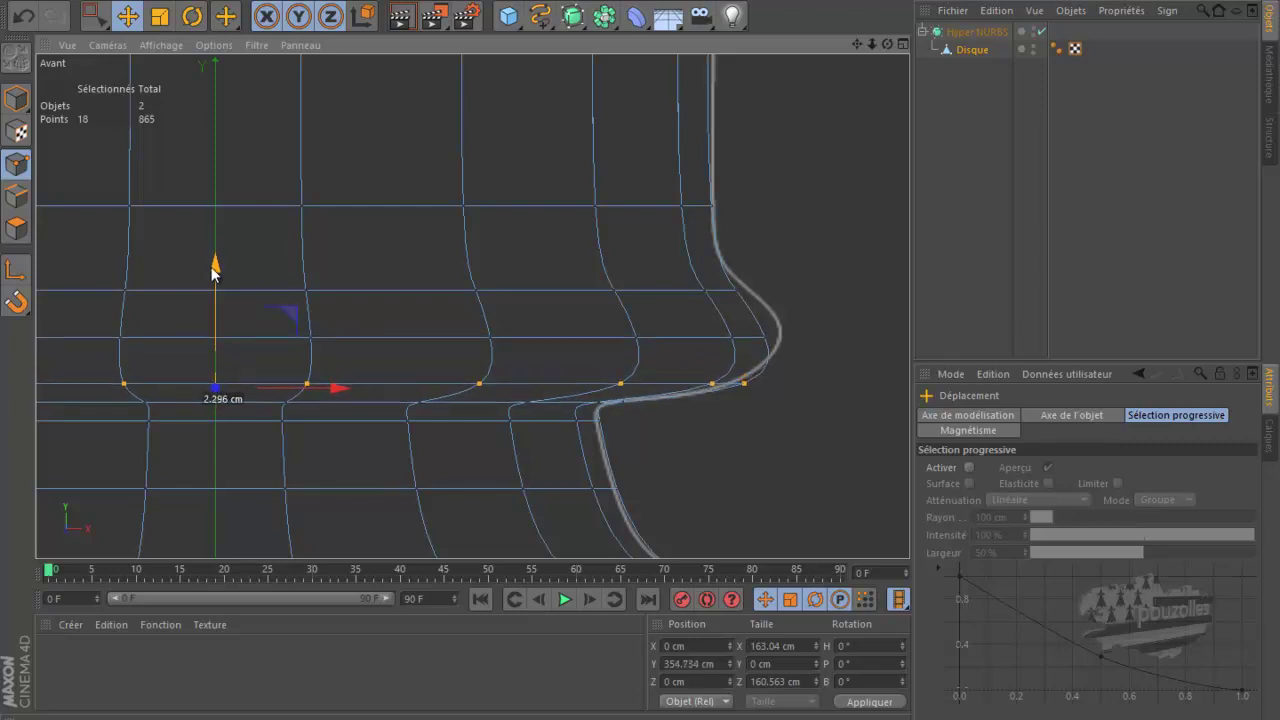
key(t)
key(y)
drag(824, 423, 803, 423)
Widen the loop at the bulge's widest row to 102.9%.
key(u)
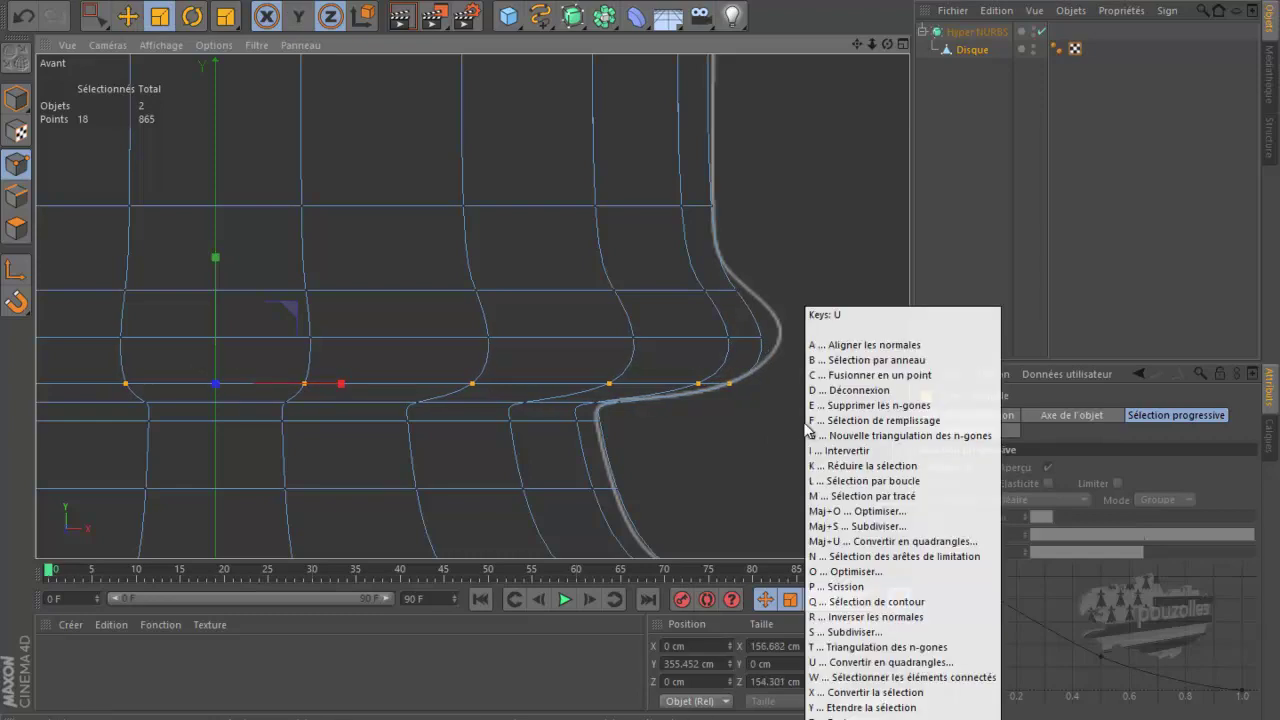
key(l)
click(657, 337)
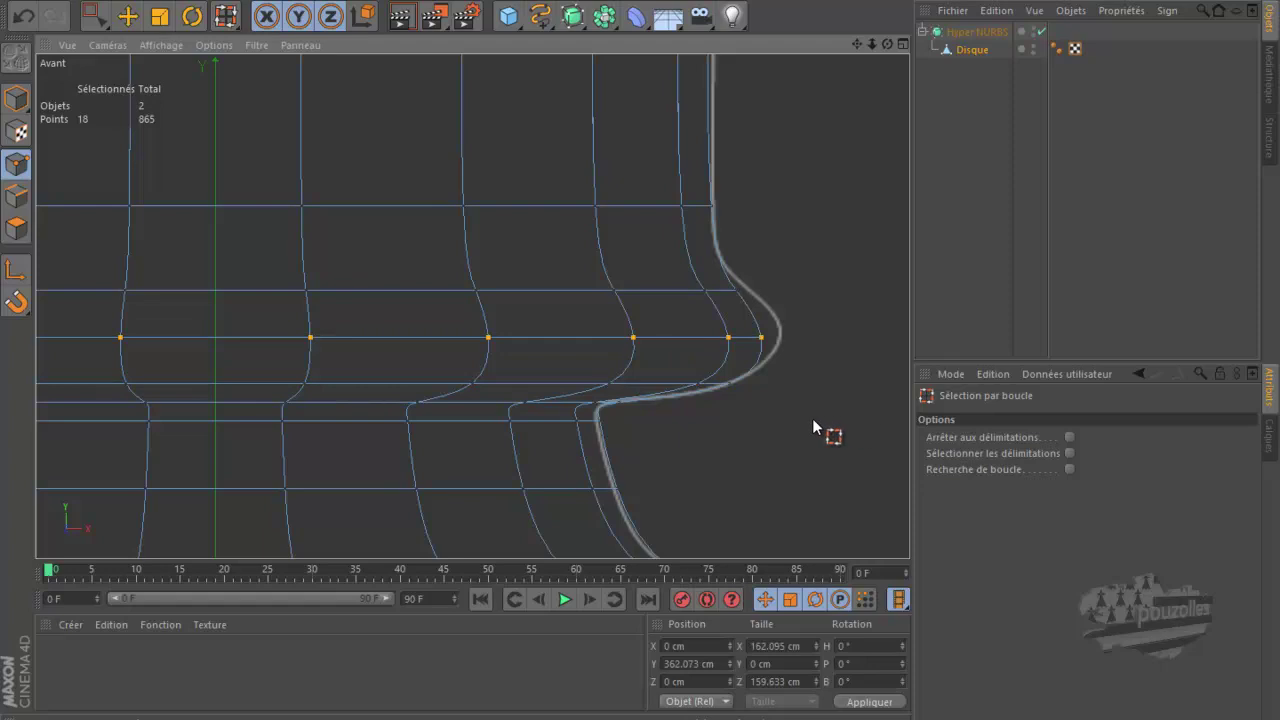
click(860, 420)
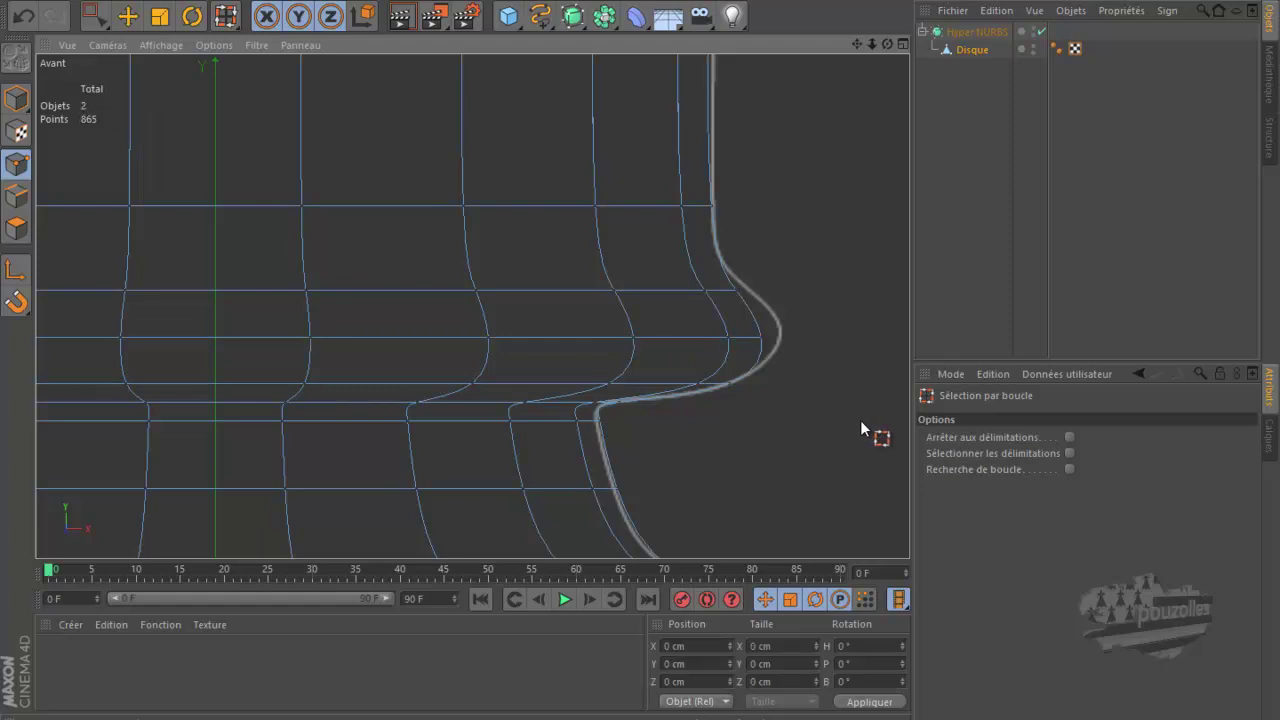
click(670, 339)
key(t)
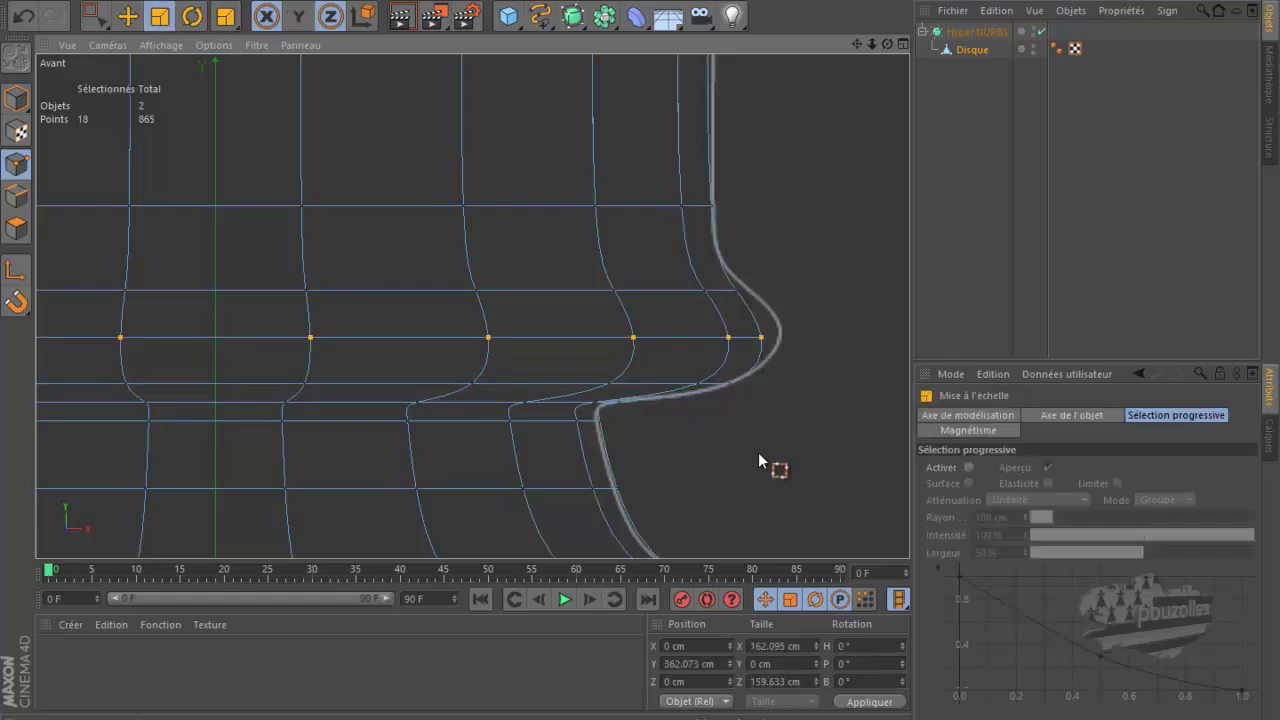
mouse_move(766, 450)
mouse_down()
mouse_move(796, 458)
mouse_move(791, 448)
mouse_up()
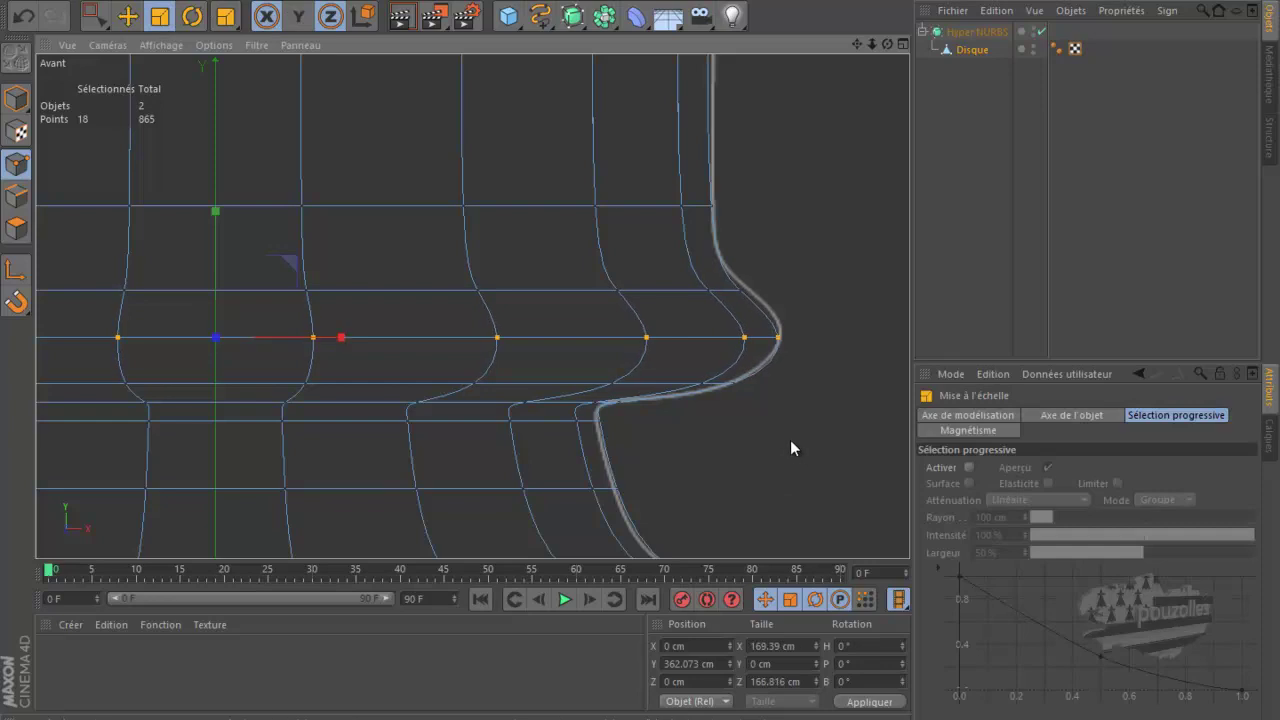
Widen the loop just above the bulge to about 103%.
key(u)
key(l)
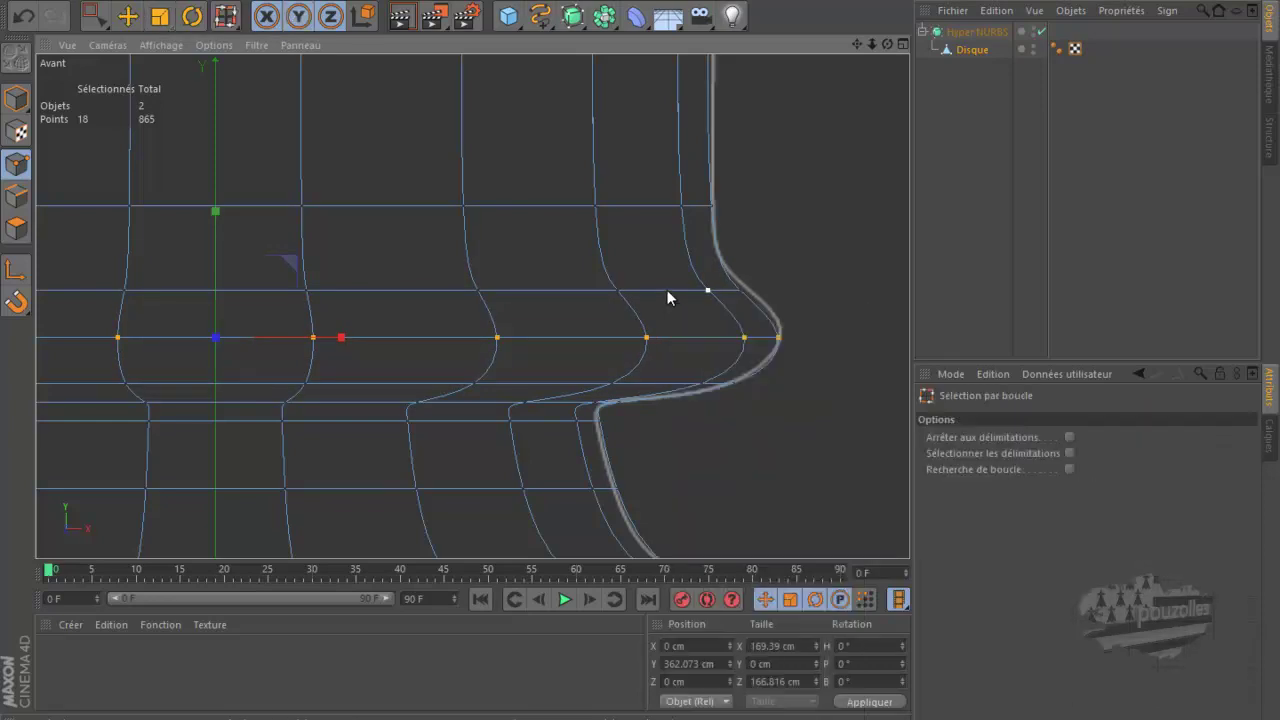
click(668, 292)
key(t)
drag(763, 429, 790, 432)
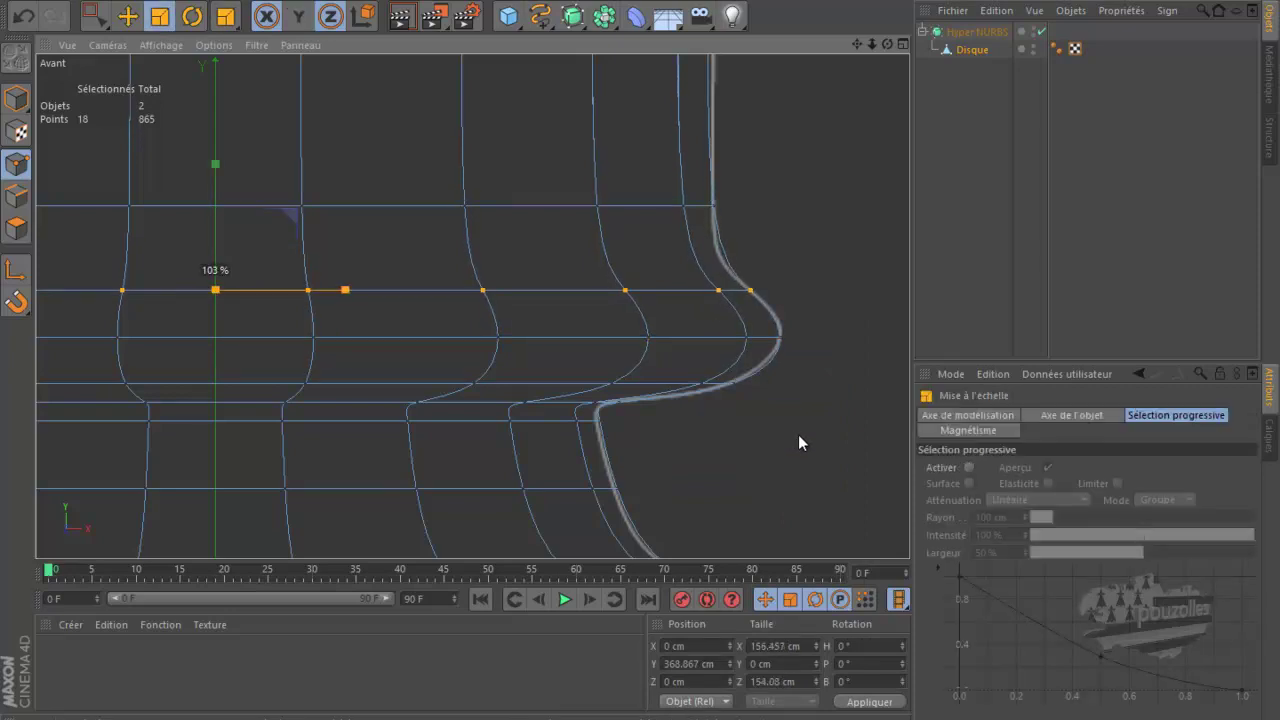
drag(790, 432, 787, 427)
Lower the upper horizontal loop by about 2.9 cm.
key(u)
key(l)
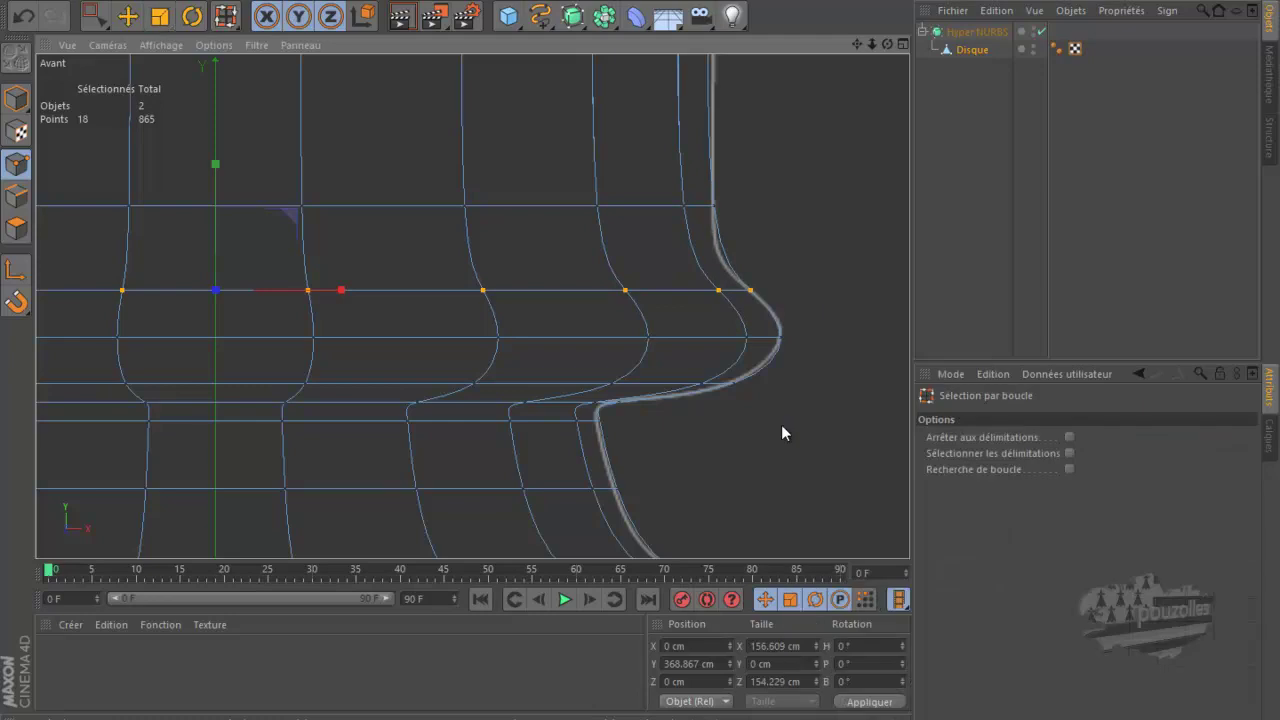
click(625, 207)
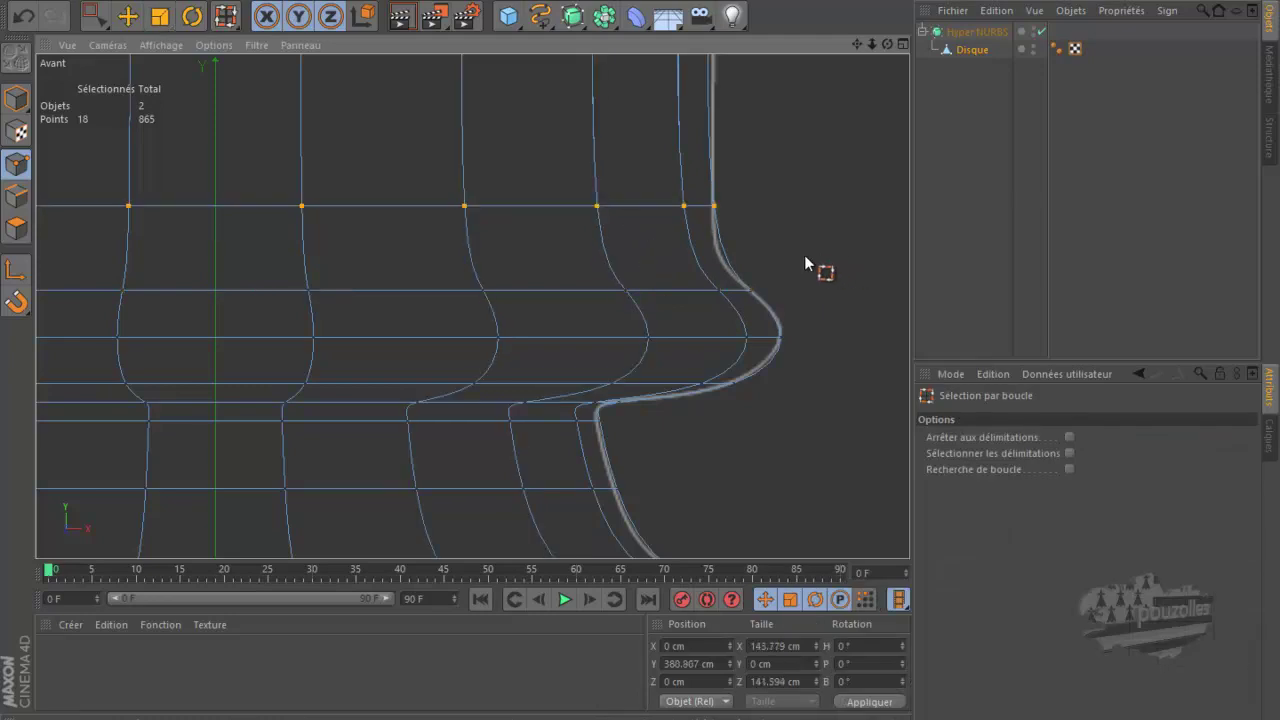
key(e)
drag(215, 84, 219, 107)
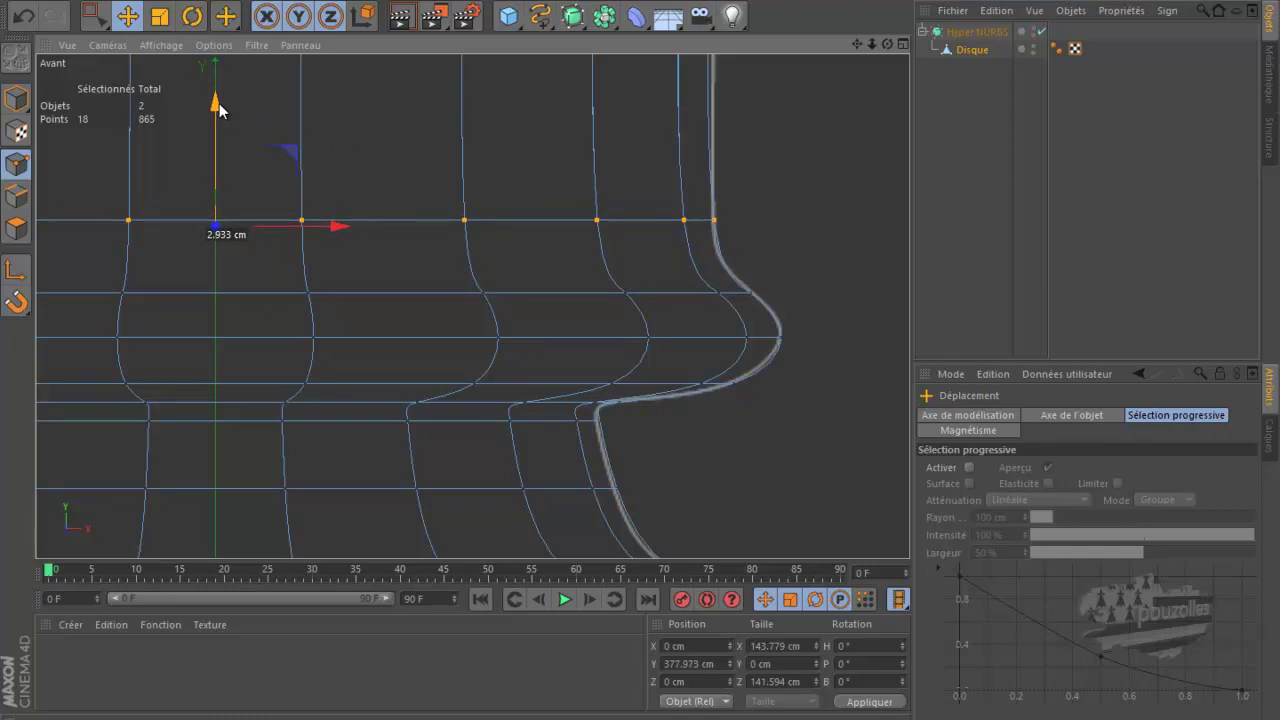
drag(219, 103, 219, 104)
Narrow the loop below the bulge to about 97.6%.
key(u)
key(l)
click(685, 384)
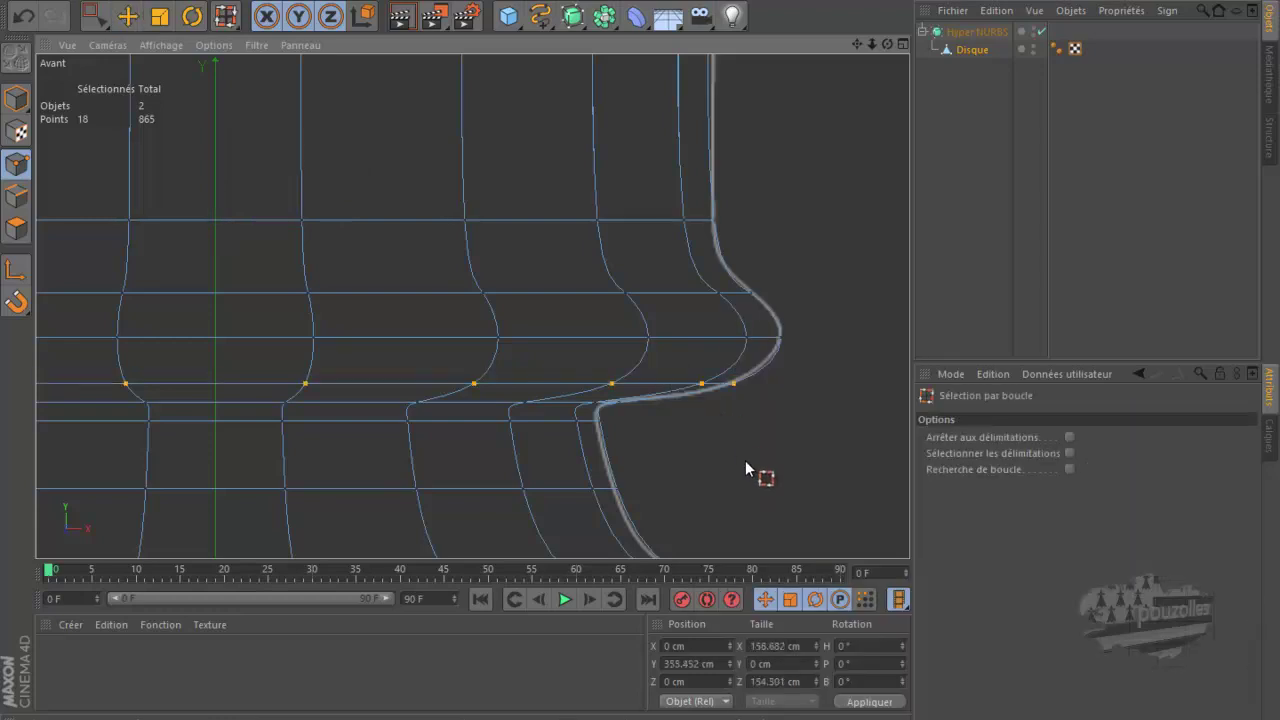
key(t)
key(y)
drag(747, 453, 733, 460)
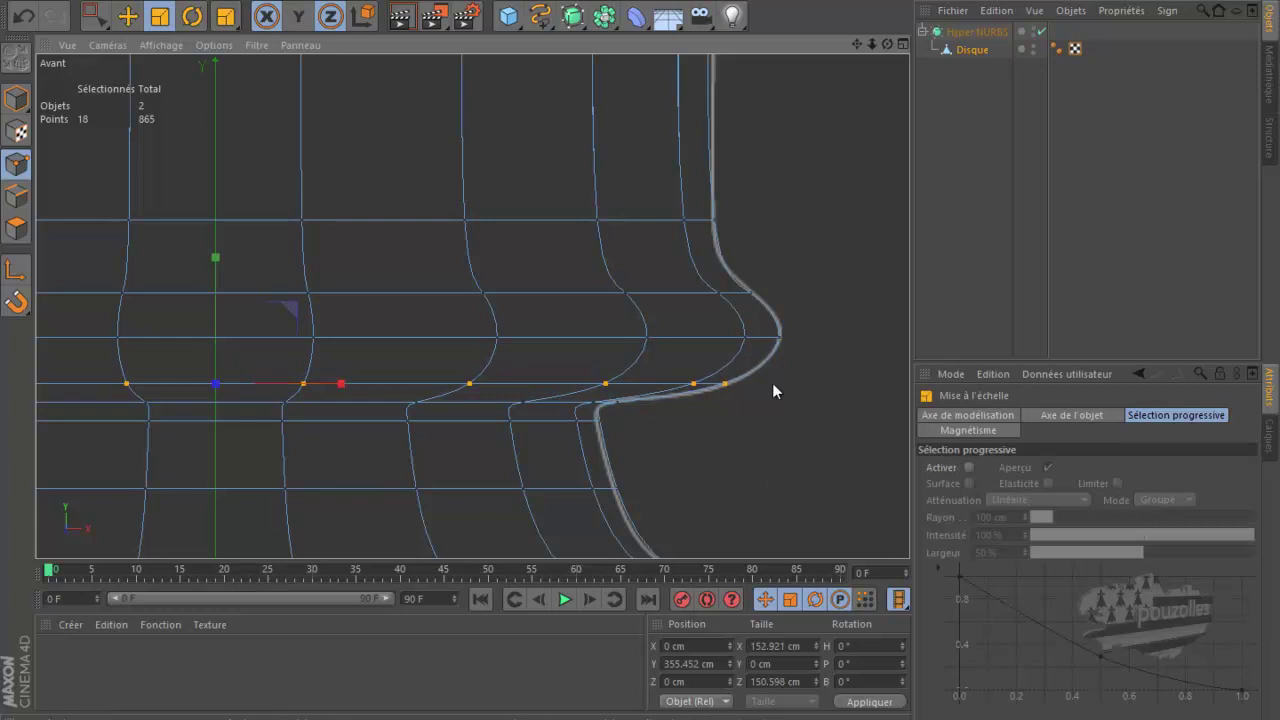
Zoom out to check the whole rook, then return to the four-viewport layout.
scroll(773, 355, down, 3)
scroll(766, 377, down, 2)
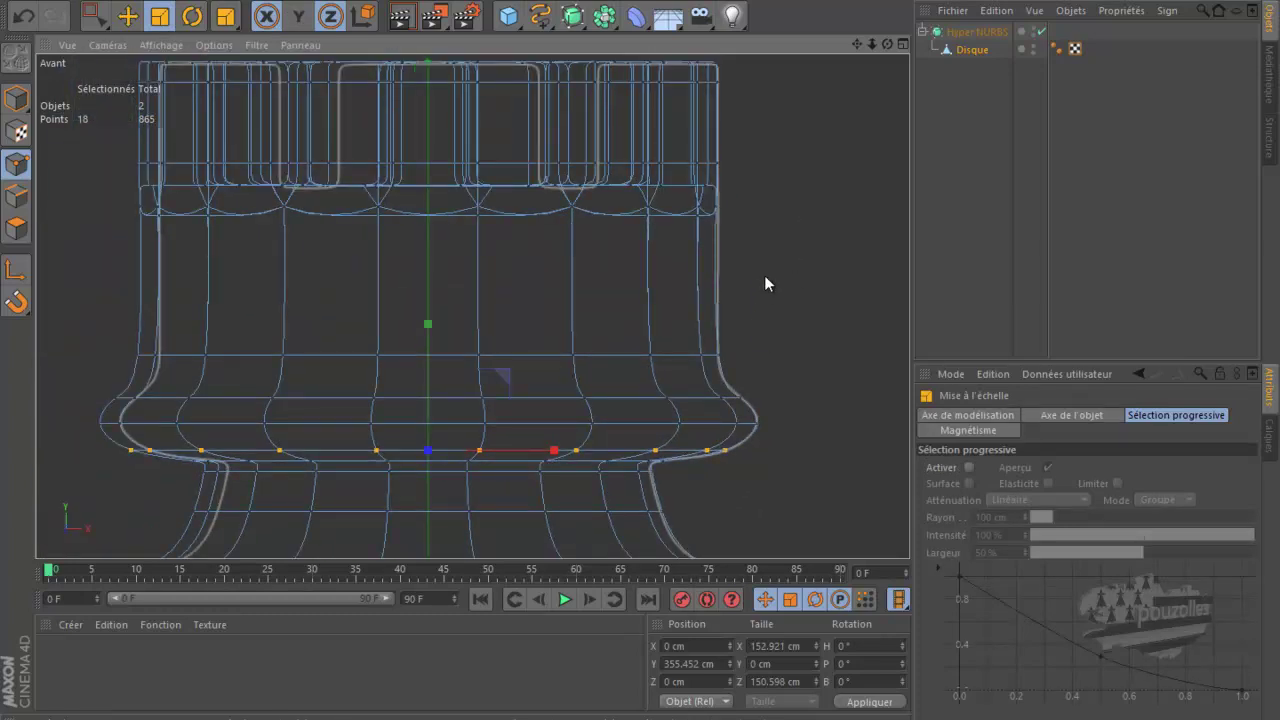
scroll(756, 267, up, 2)
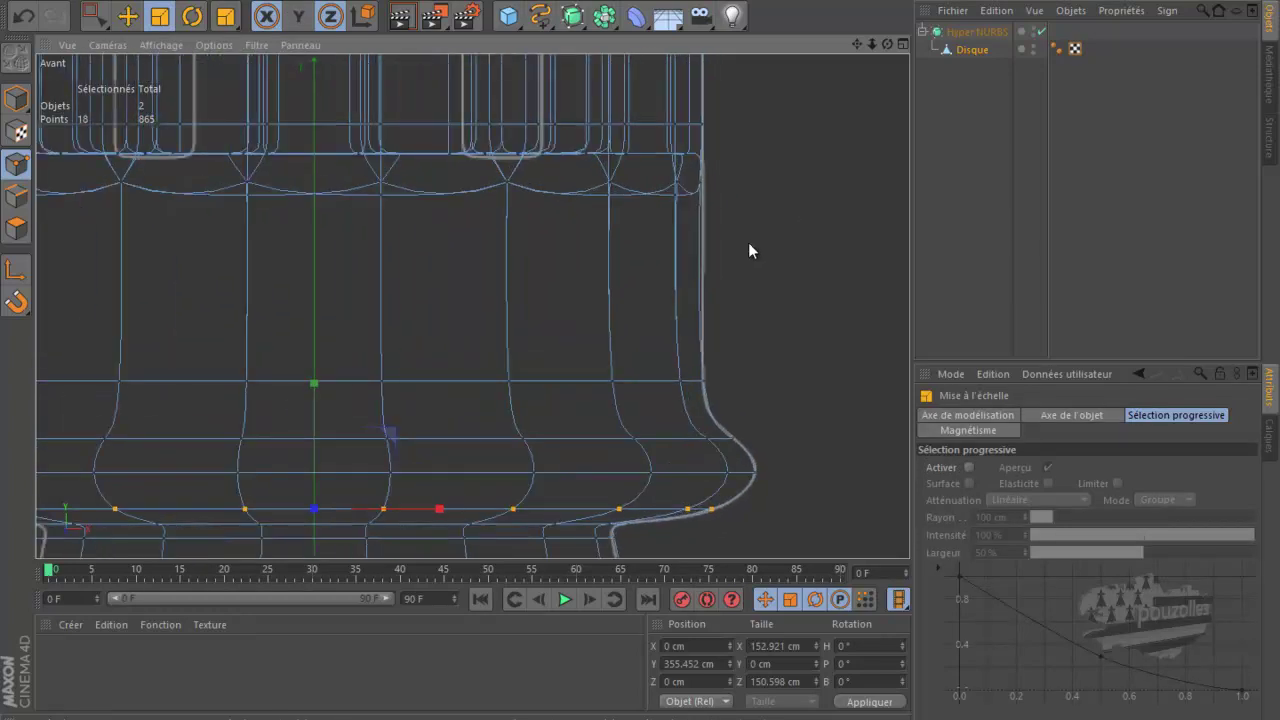
scroll(749, 280, down, 1)
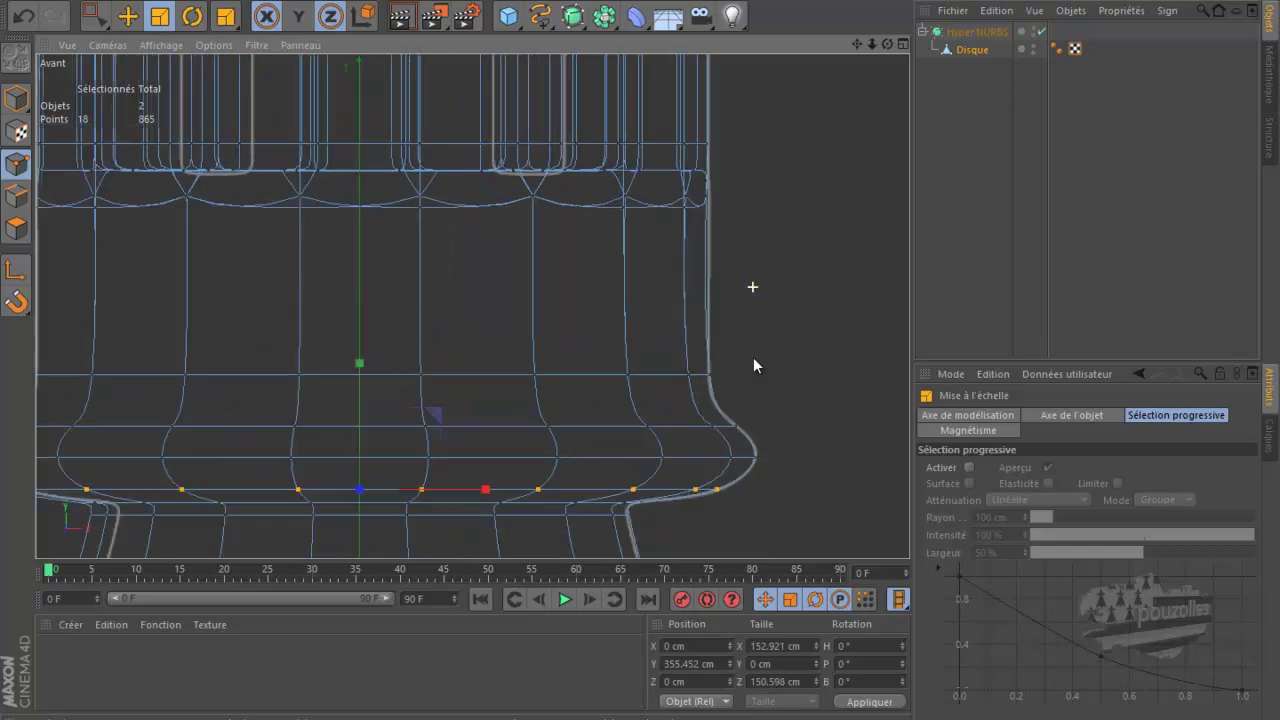
scroll(751, 340, down, 2)
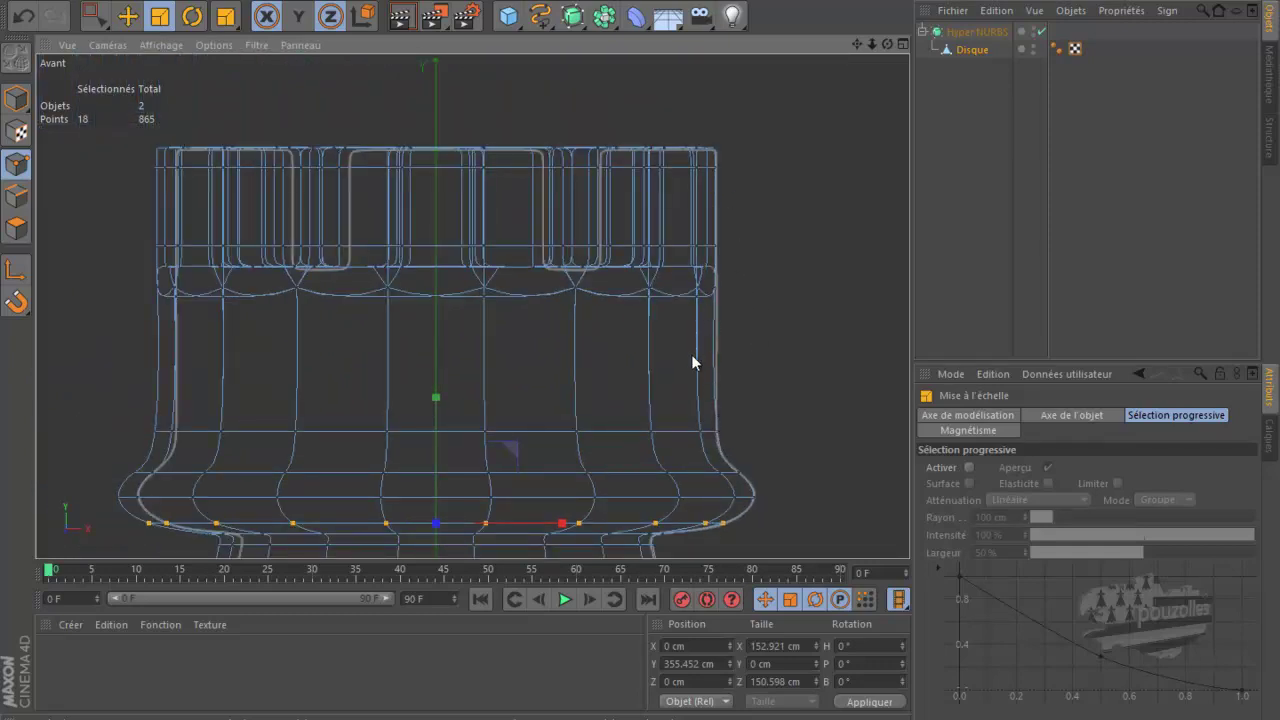
middle_click(141, 153)
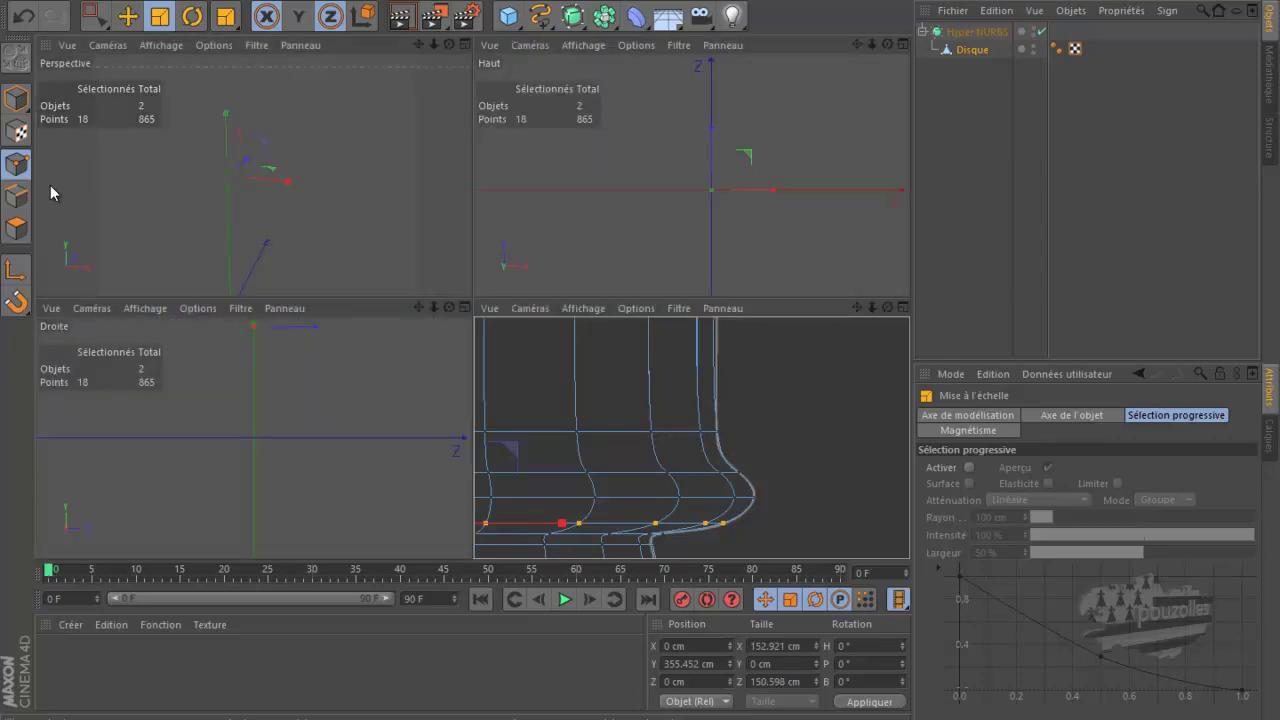
Maximise the perspective view, deselect the rook and render it, then open the spline types list.
middle_click(333, 170)
click(640, 155)
scroll(667, 117, down, 4)
click(401, 18)
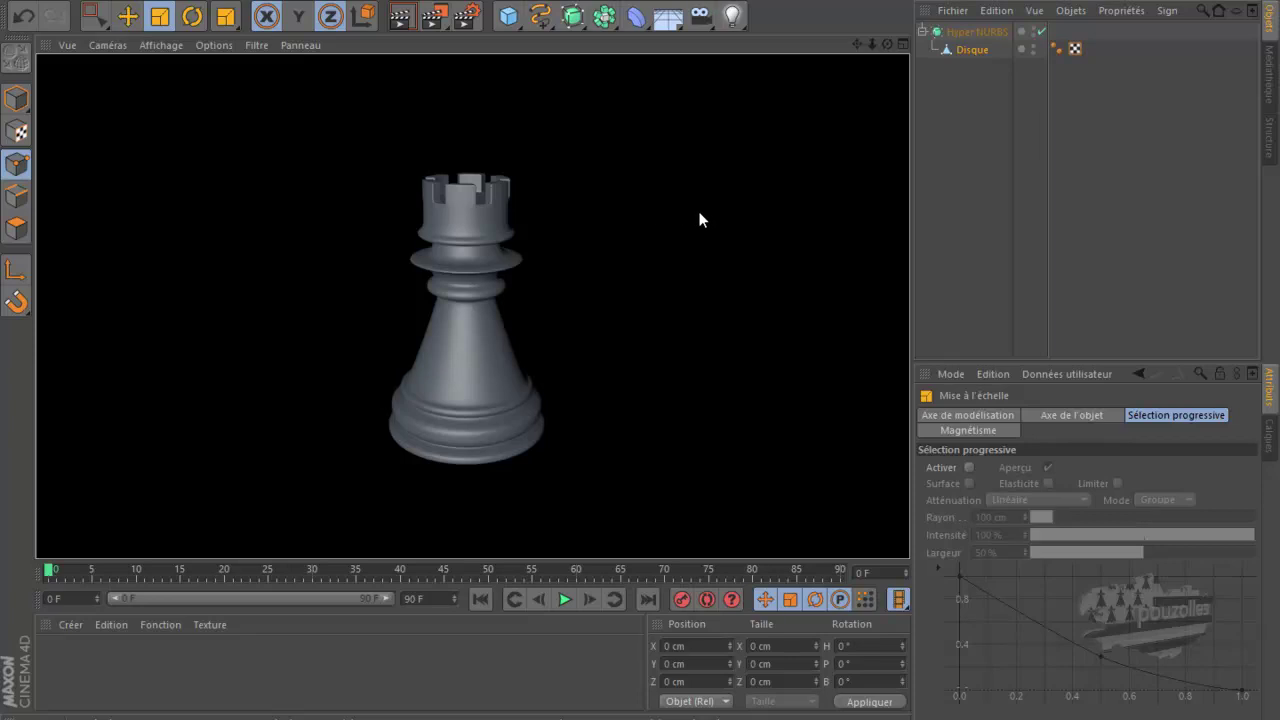
click(572, 15)
click(538, 16)
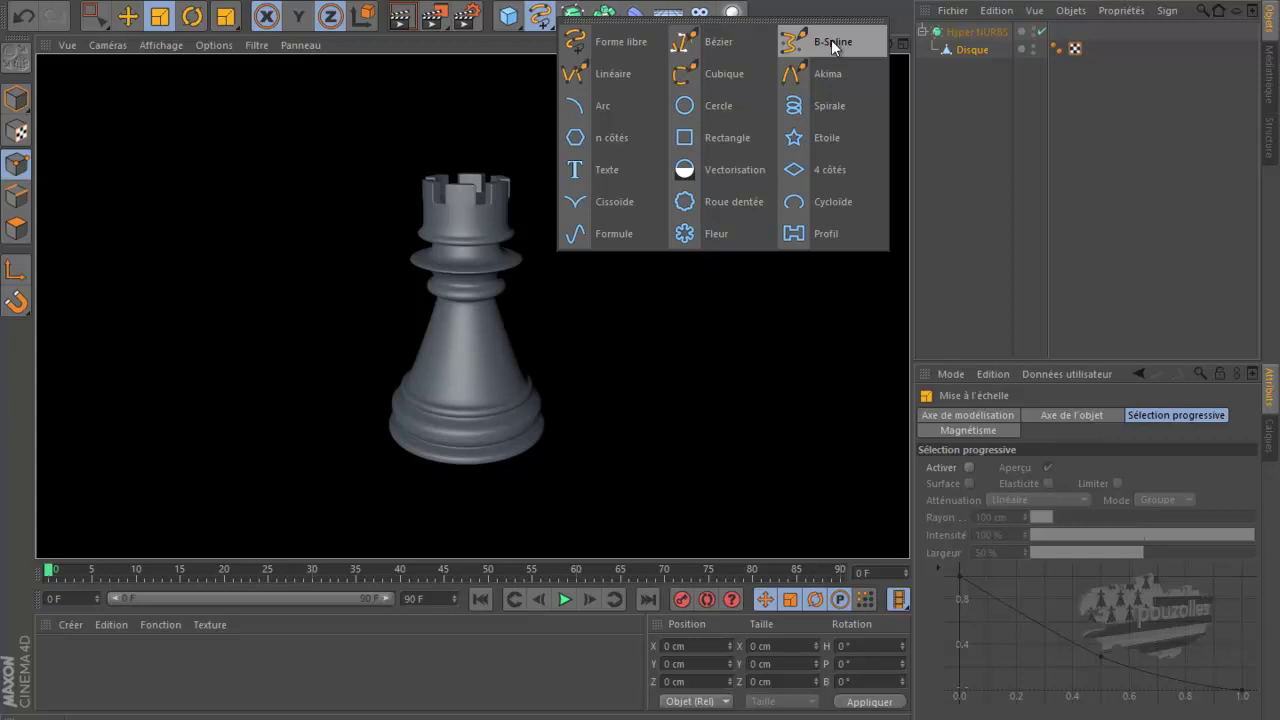
Draw a five-point linear spline in the maximised right view.
click(622, 80)
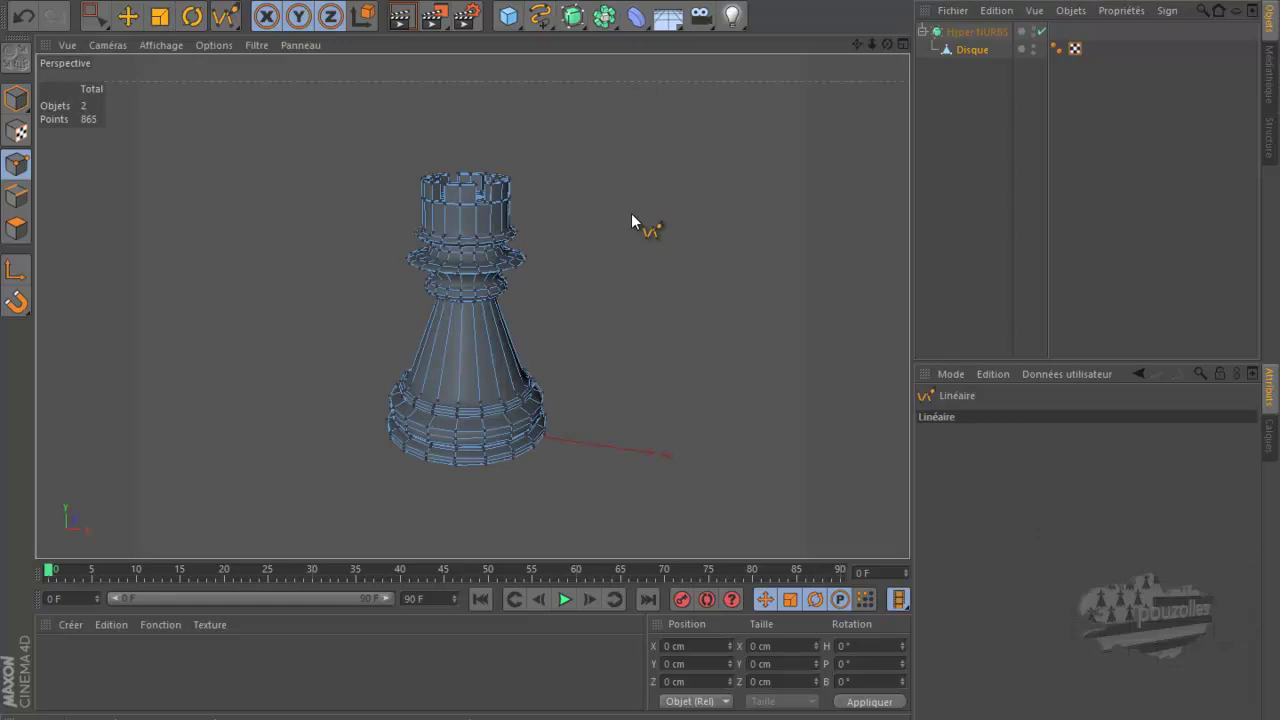
middle_click(631, 213)
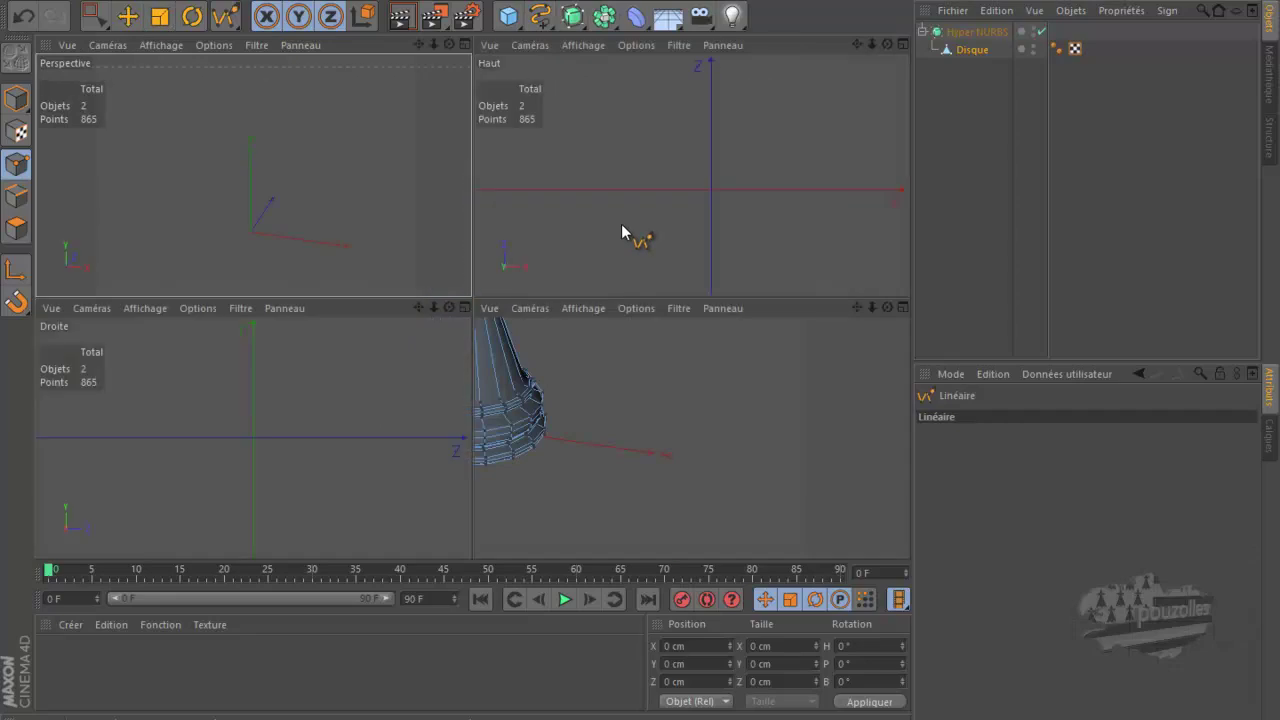
middle_click(374, 384)
alt+middle_drag(101, 411, 72, 366)
alt+middle_drag(397, 290, 237, 307)
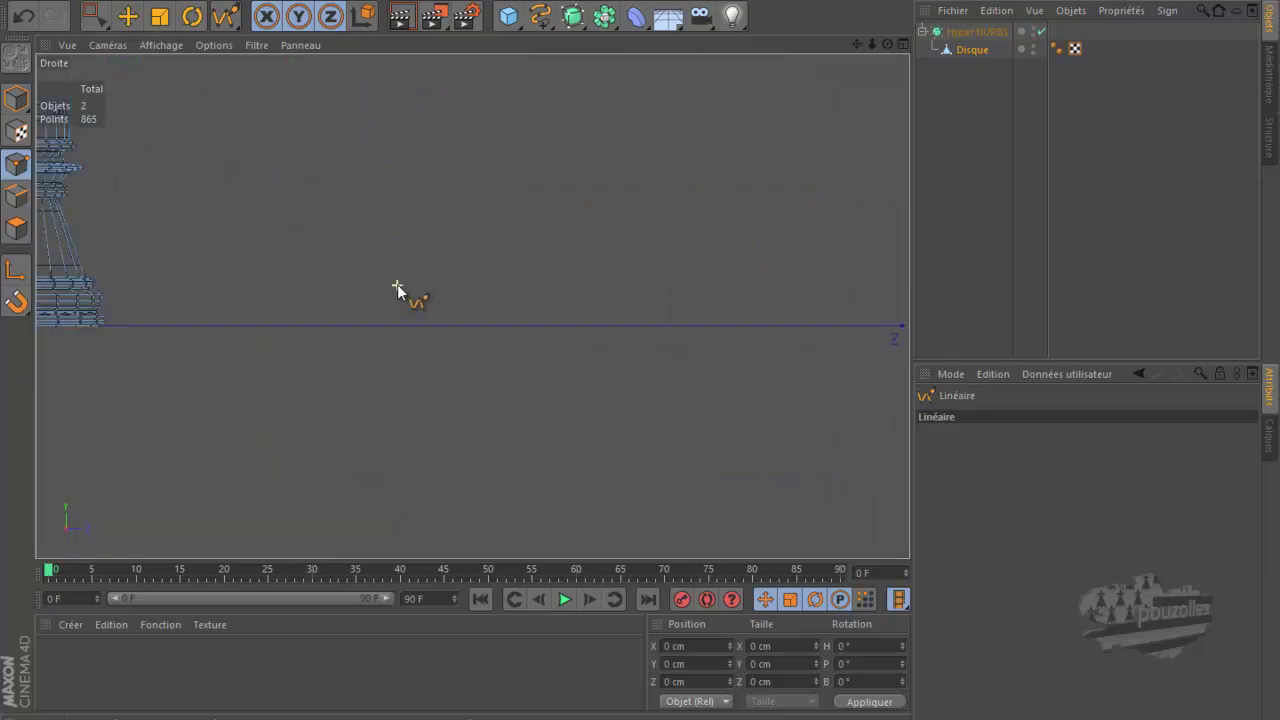
click(237, 300)
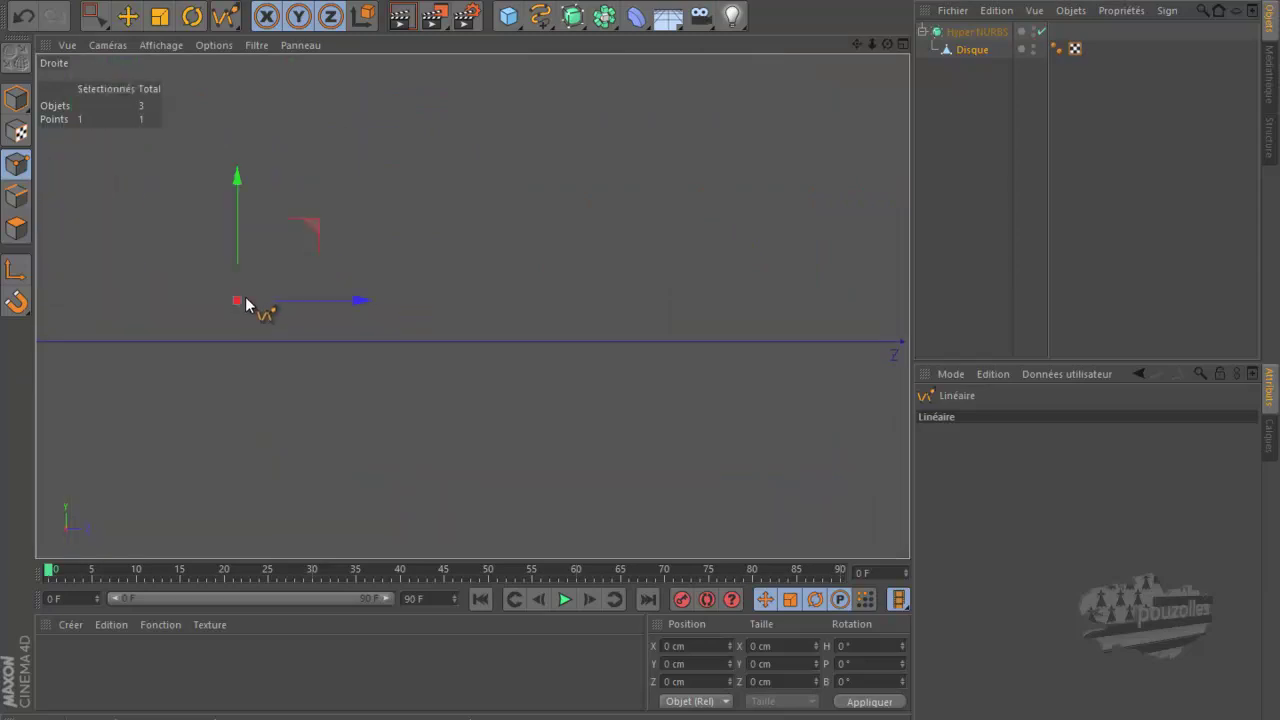
mouse_move(411, 215)
mouse_down()
mouse_move(413, 195)
mouse_move(425, 224)
mouse_up()
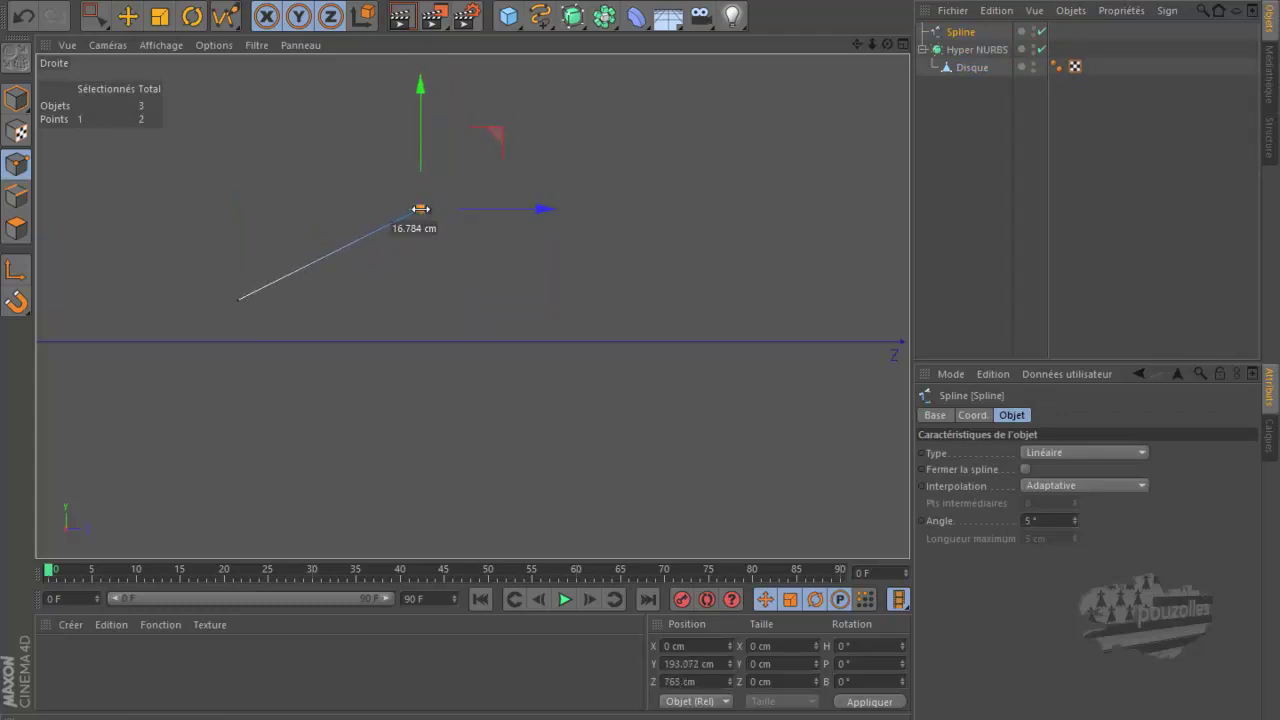
click(641, 207)
click(766, 299)
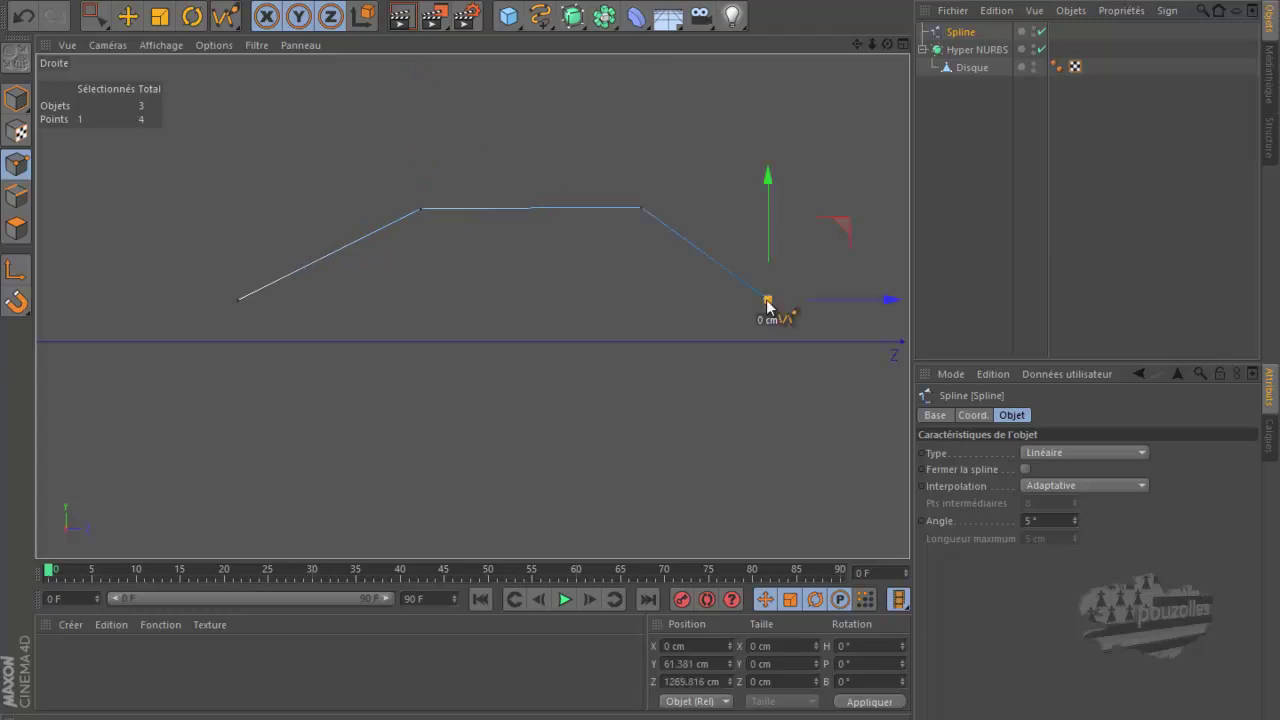
click(449, 304)
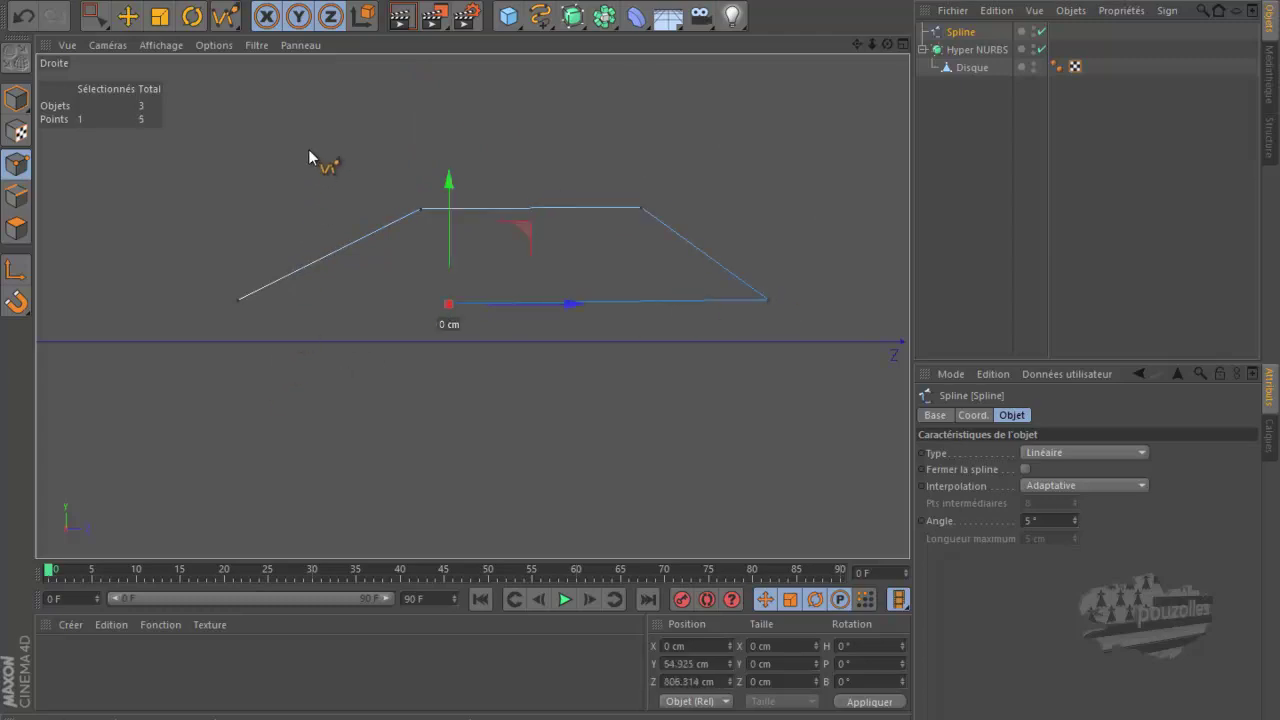
Try soft interpolation with a bent bottom segment, then undo both to keep it linear.
click(252, 3)
mouse_move(280, 98)
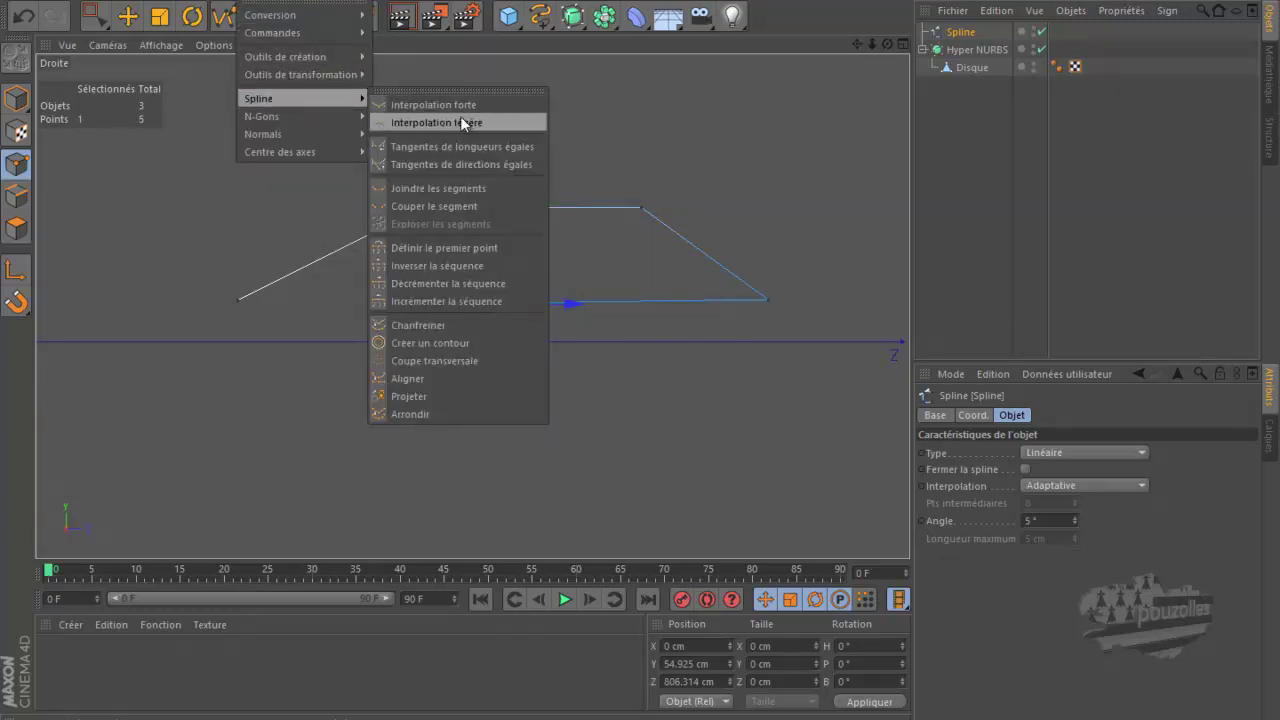
click(454, 122)
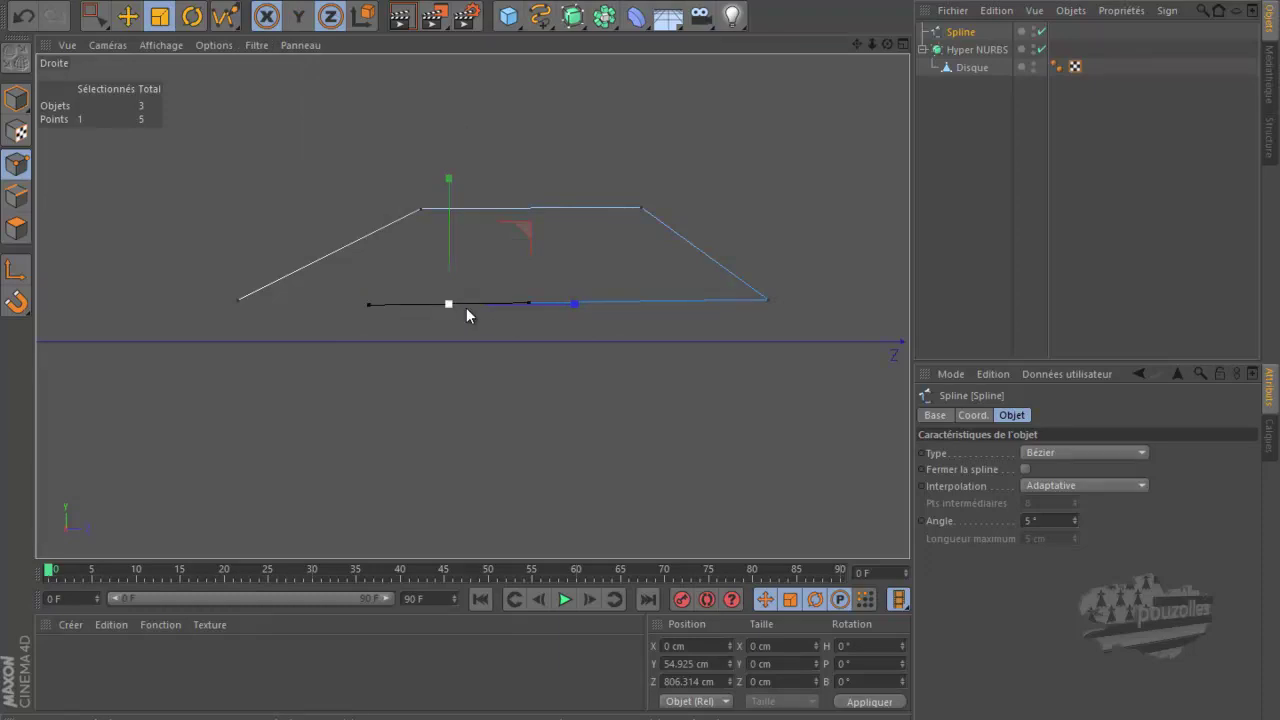
drag(370, 304, 395, 268)
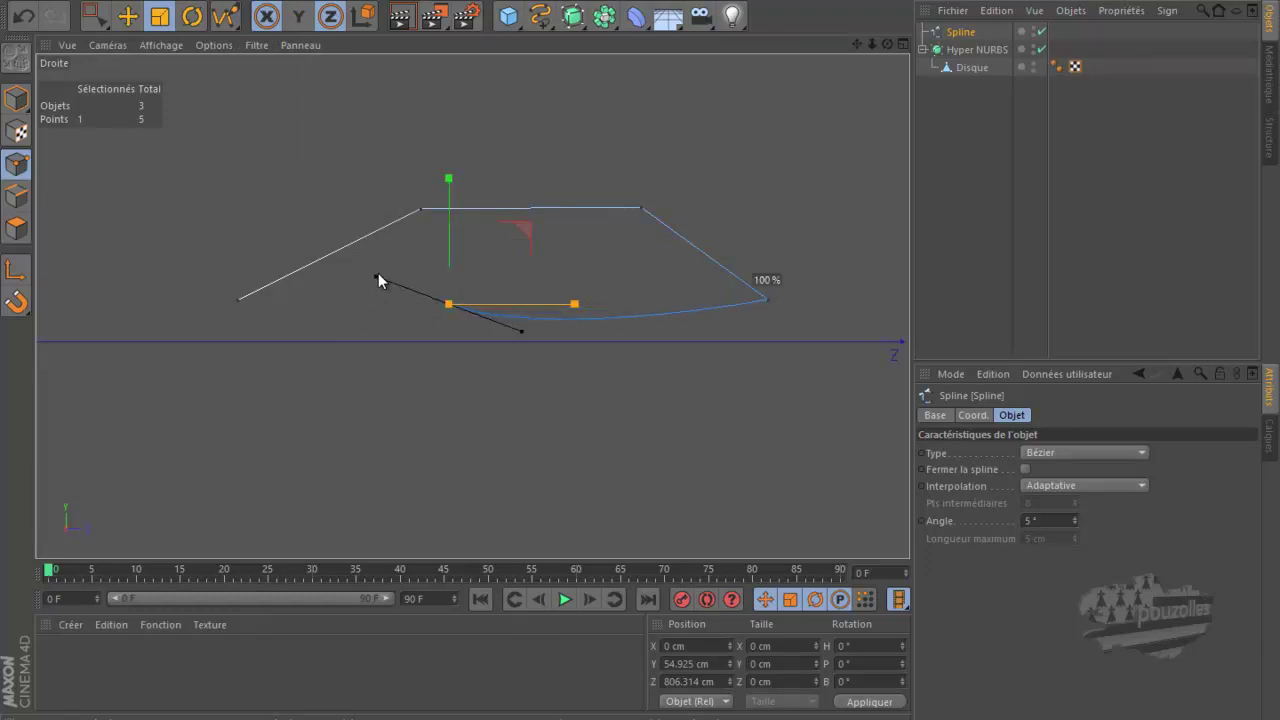
drag(395, 268, 403, 257)
click(32, 20)
click(32, 20)
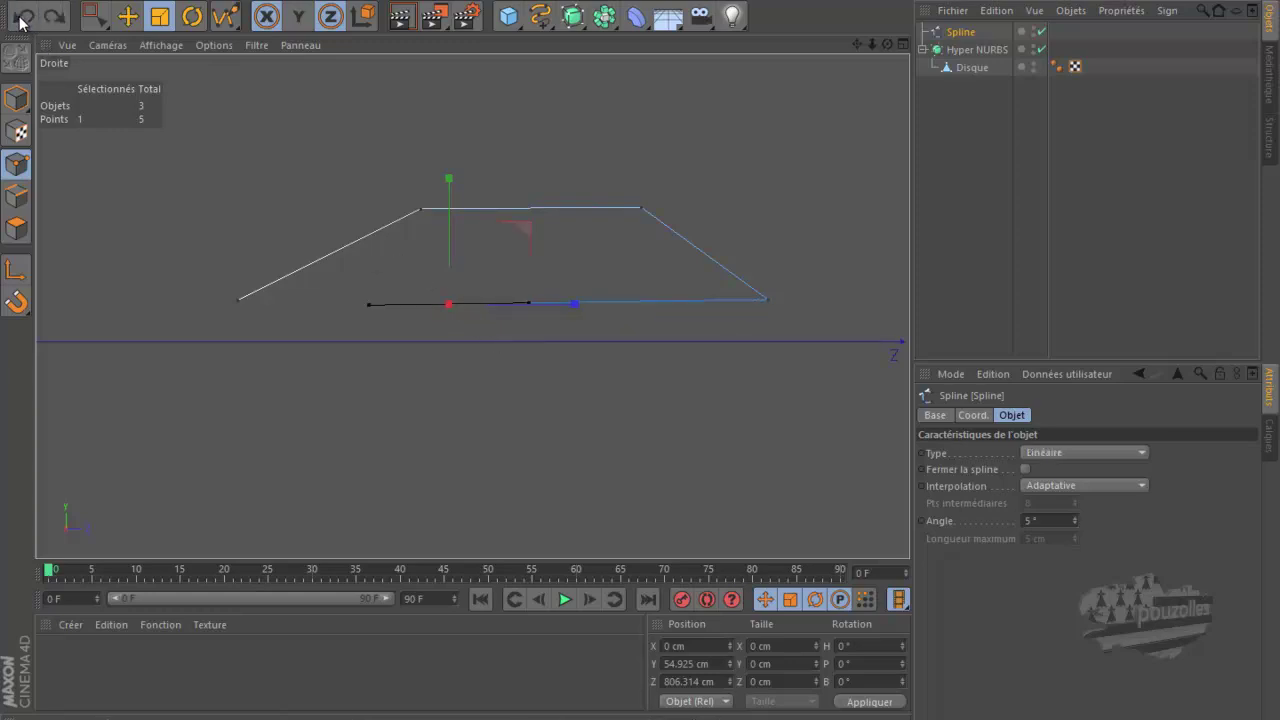
Box-select all test spline points and apply soft interpolation to curve them.
click(95, 15)
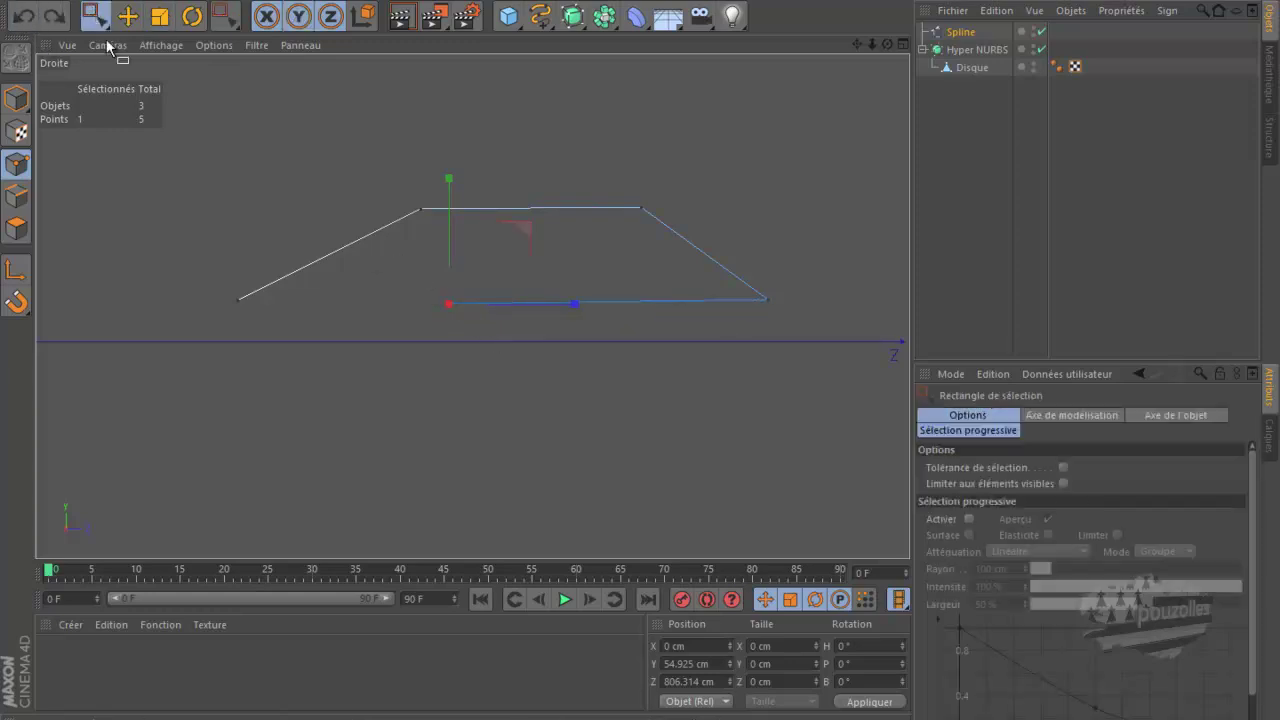
mouse_move(221, 142)
mouse_down()
mouse_move(628, 393)
mouse_move(811, 400)
mouse_up()
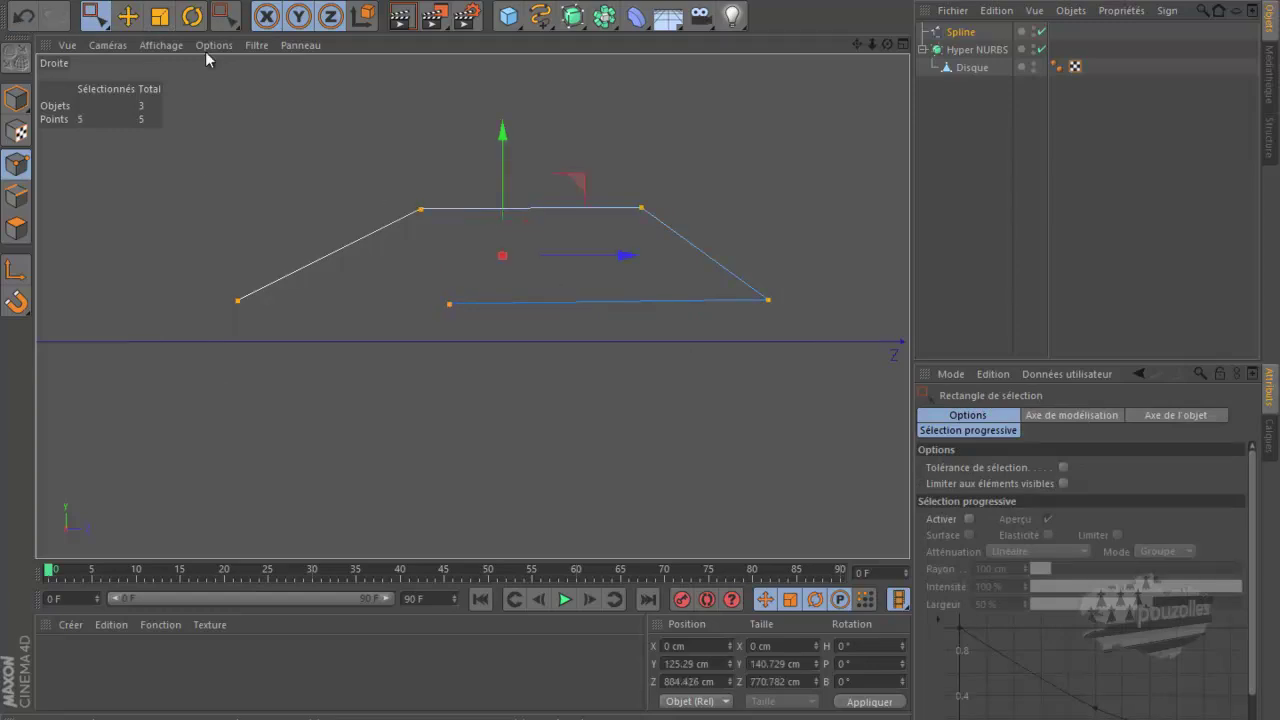
click(246, 2)
mouse_move(262, 98)
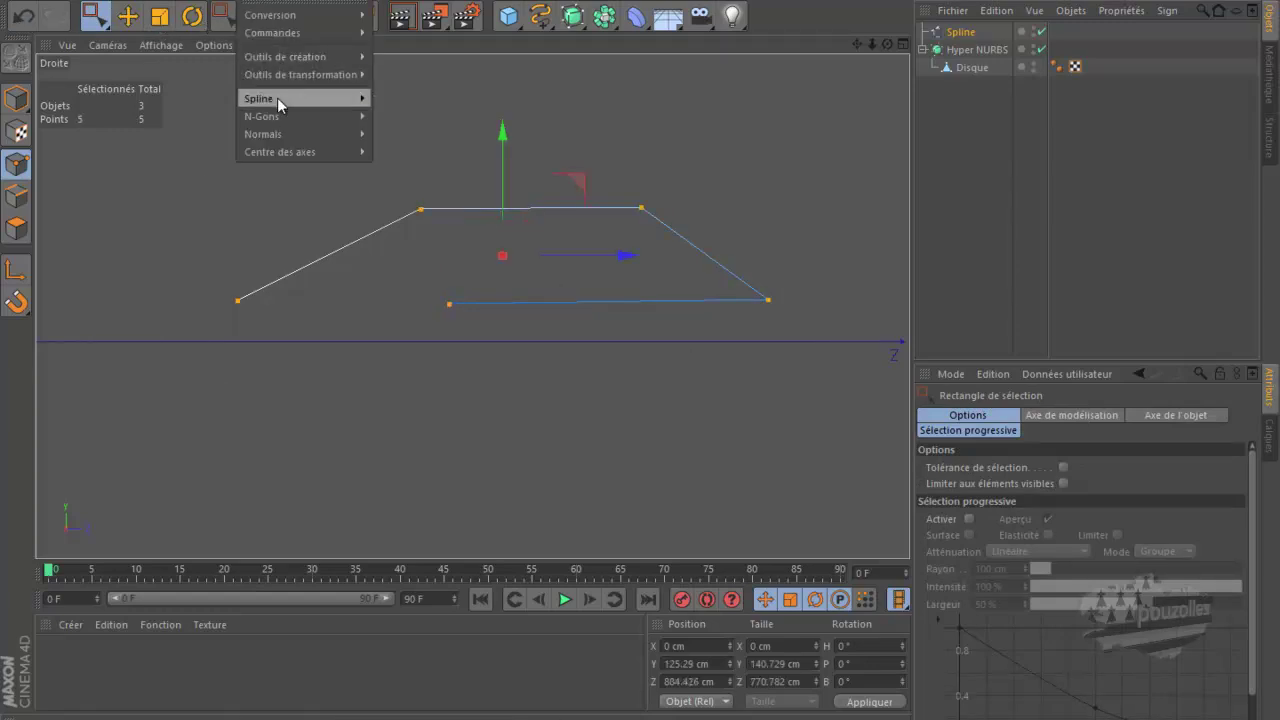
click(415, 122)
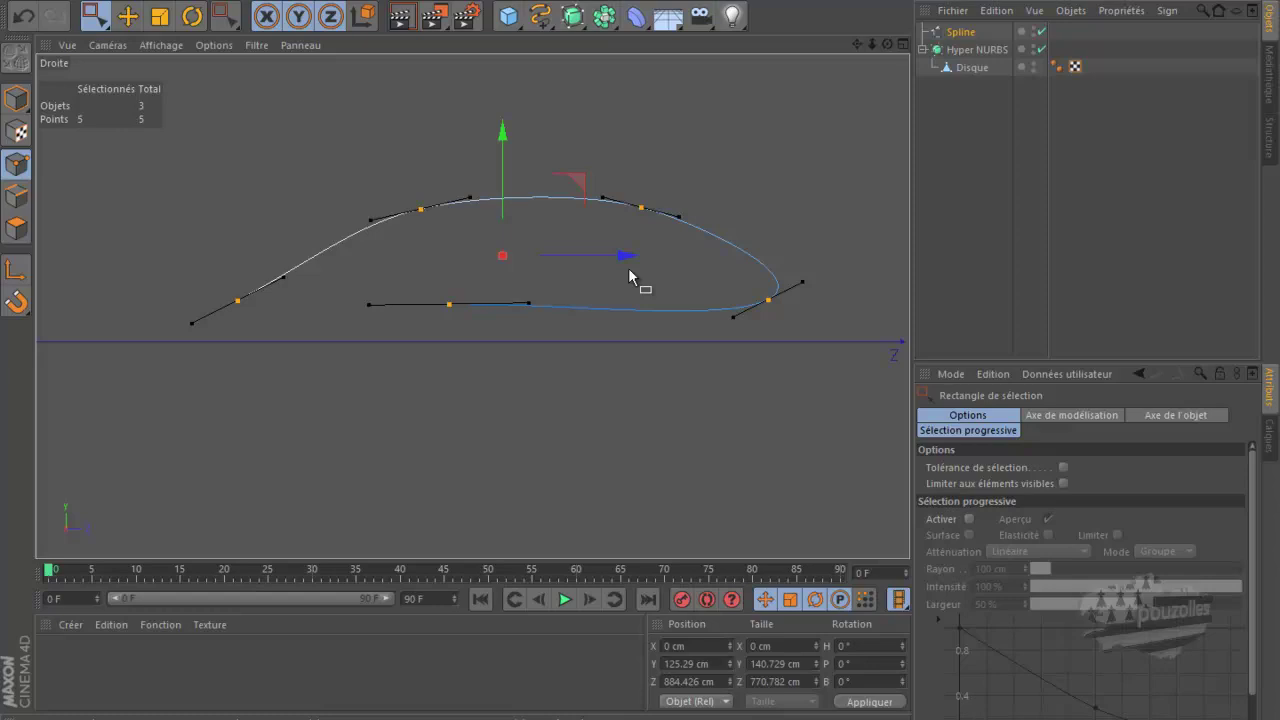
Delete the test Spline object from the Object Manager.
click(958, 32)
key(Delete)
drag(960, 37, 641, 264)
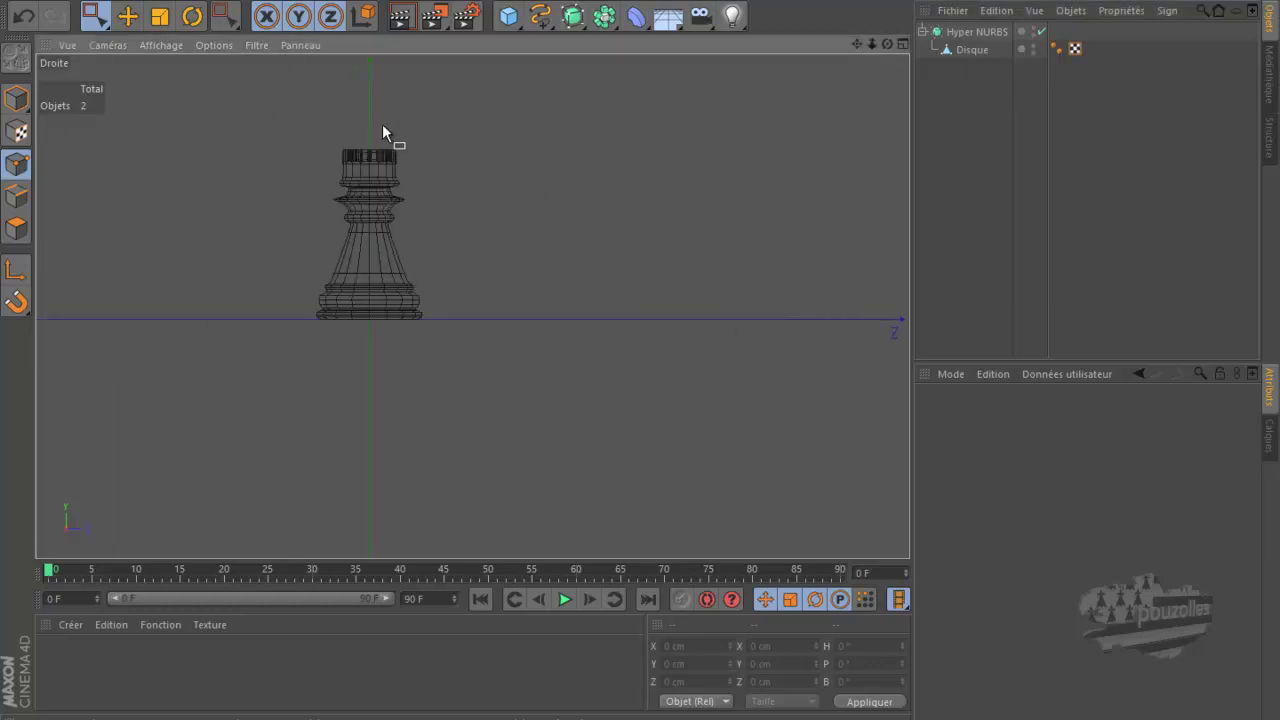
Open the cavalier knight .c4d file from the echec folder.
scroll(382, 124, up, 3)
scroll(174, 341, up, 1)
scroll(185, 336, up, 1)
middle_click(186, 335)
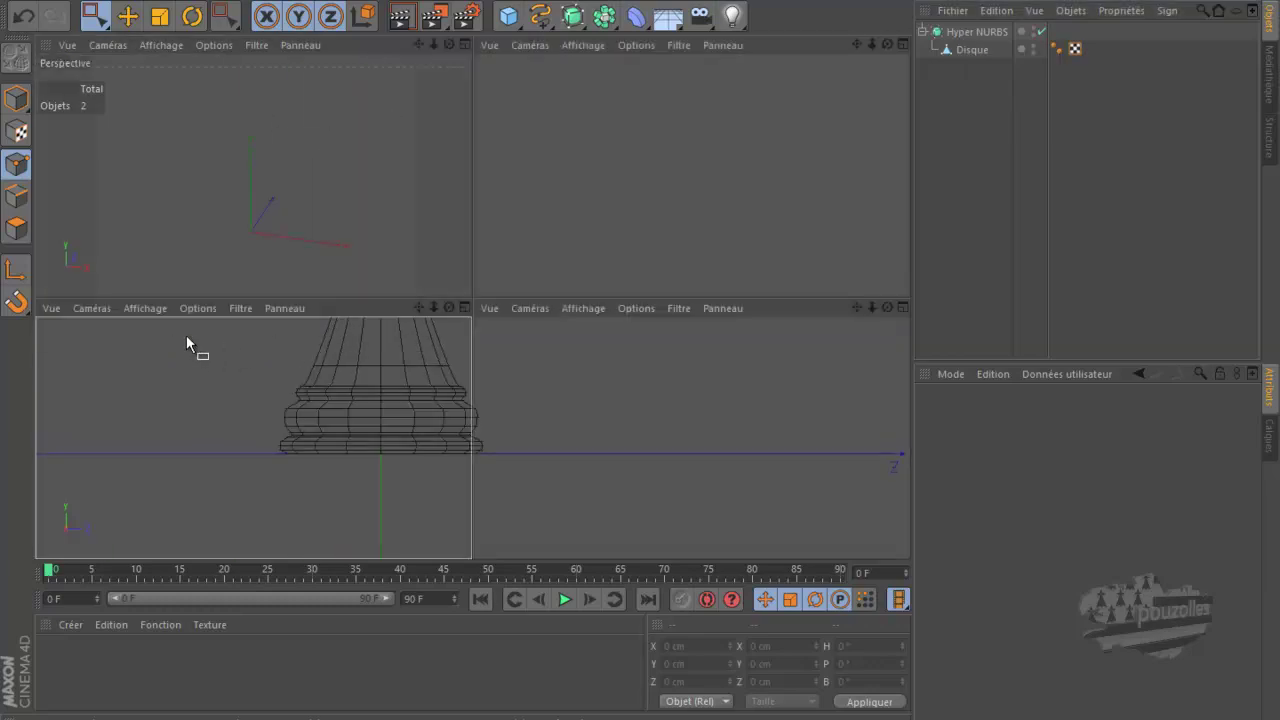
middle_click(251, 257)
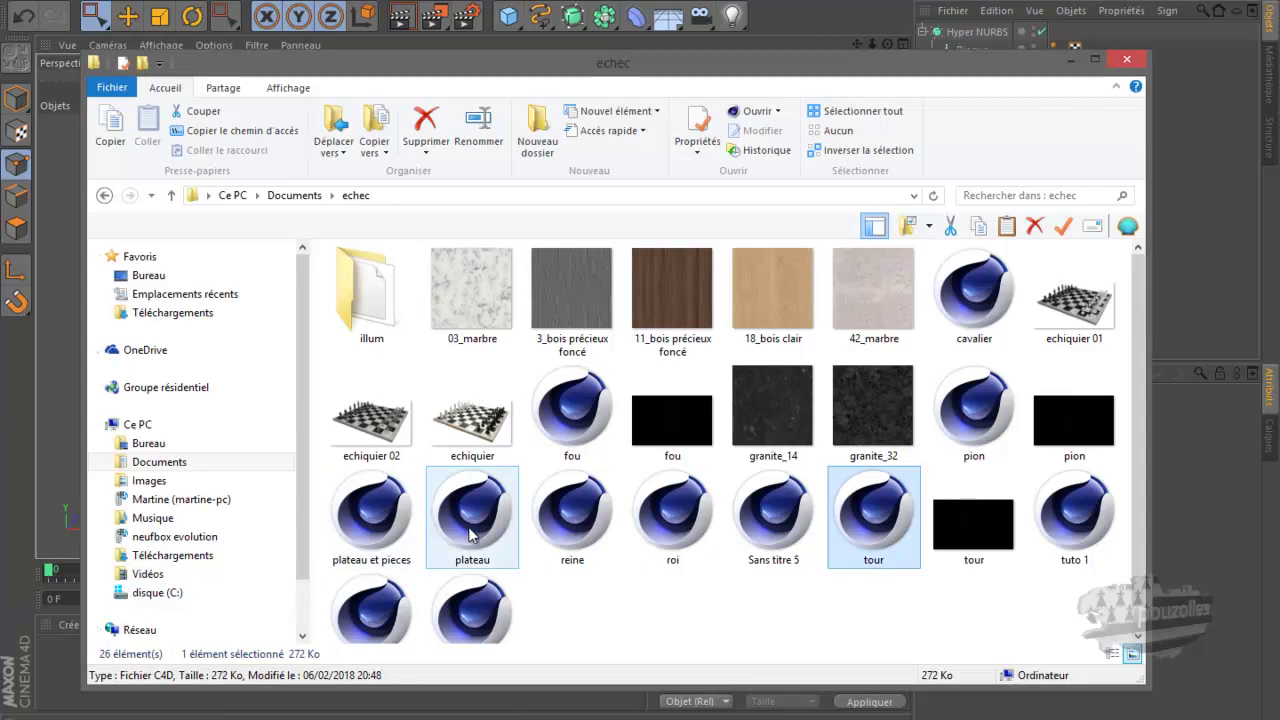
click(982, 290)
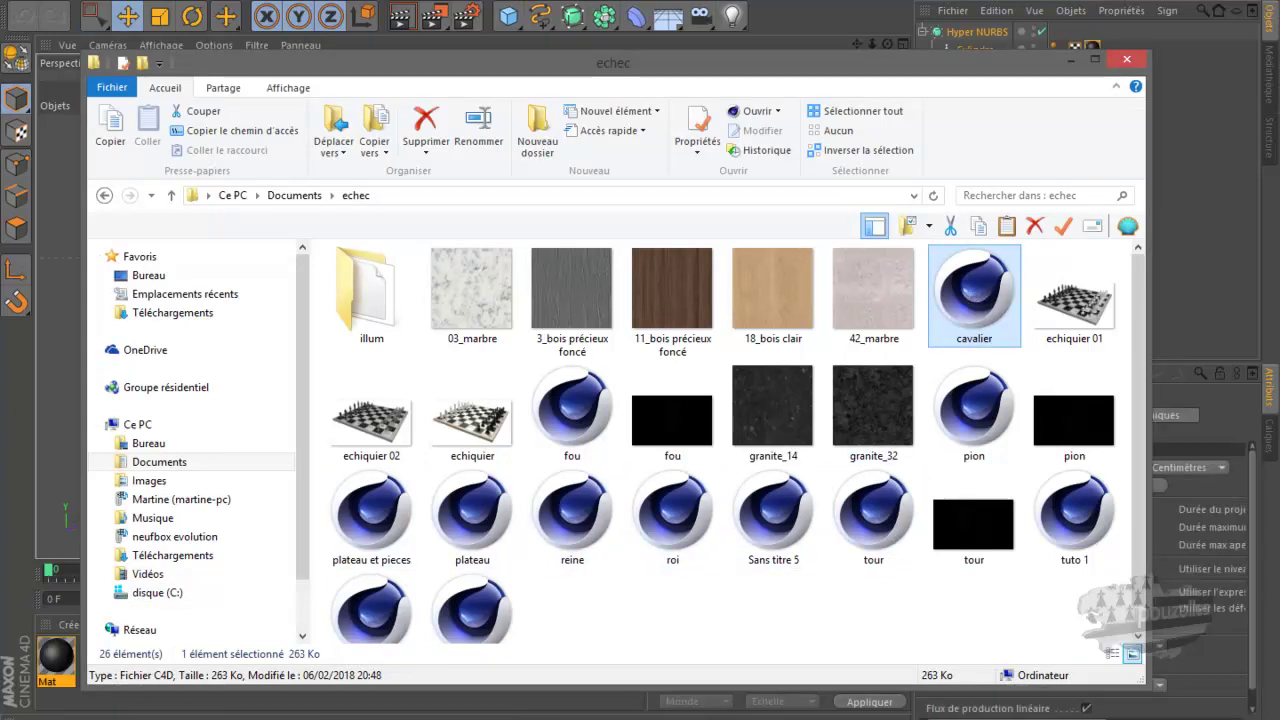
Disable the knight's Hyper NURBS and delete the Cylindre texture tag.
scroll(350, 272, up, 2)
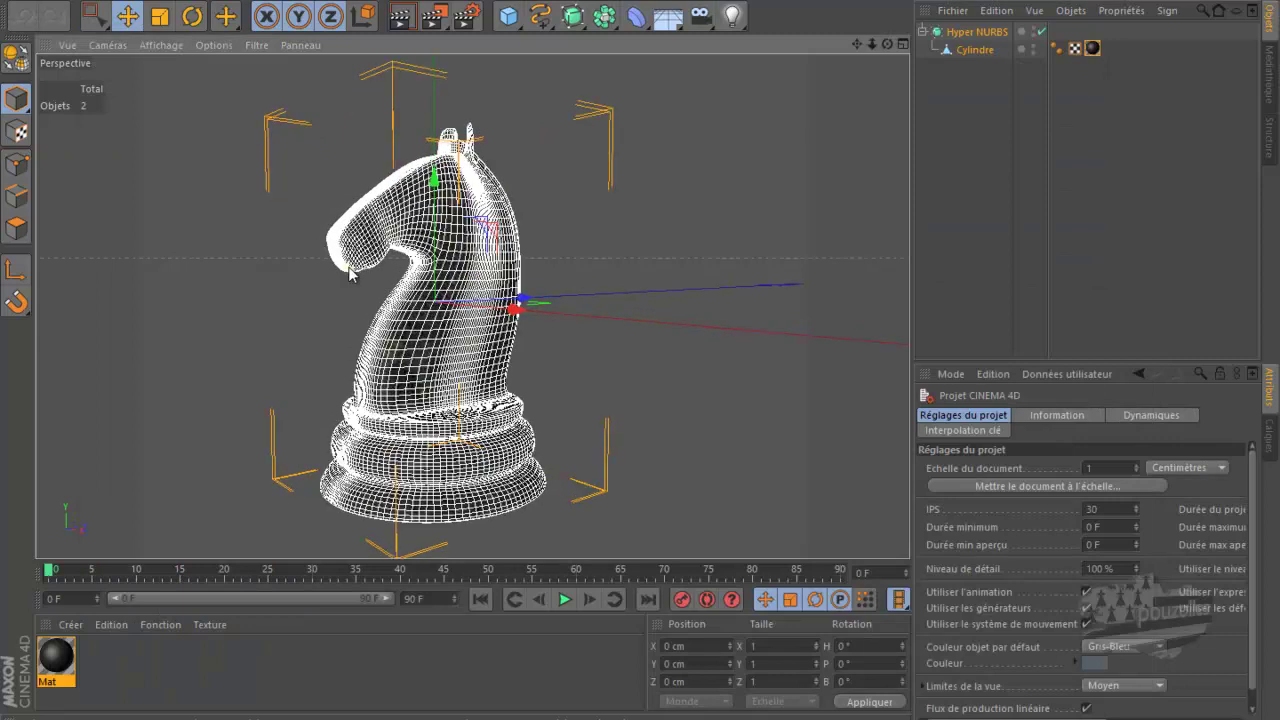
click(1041, 32)
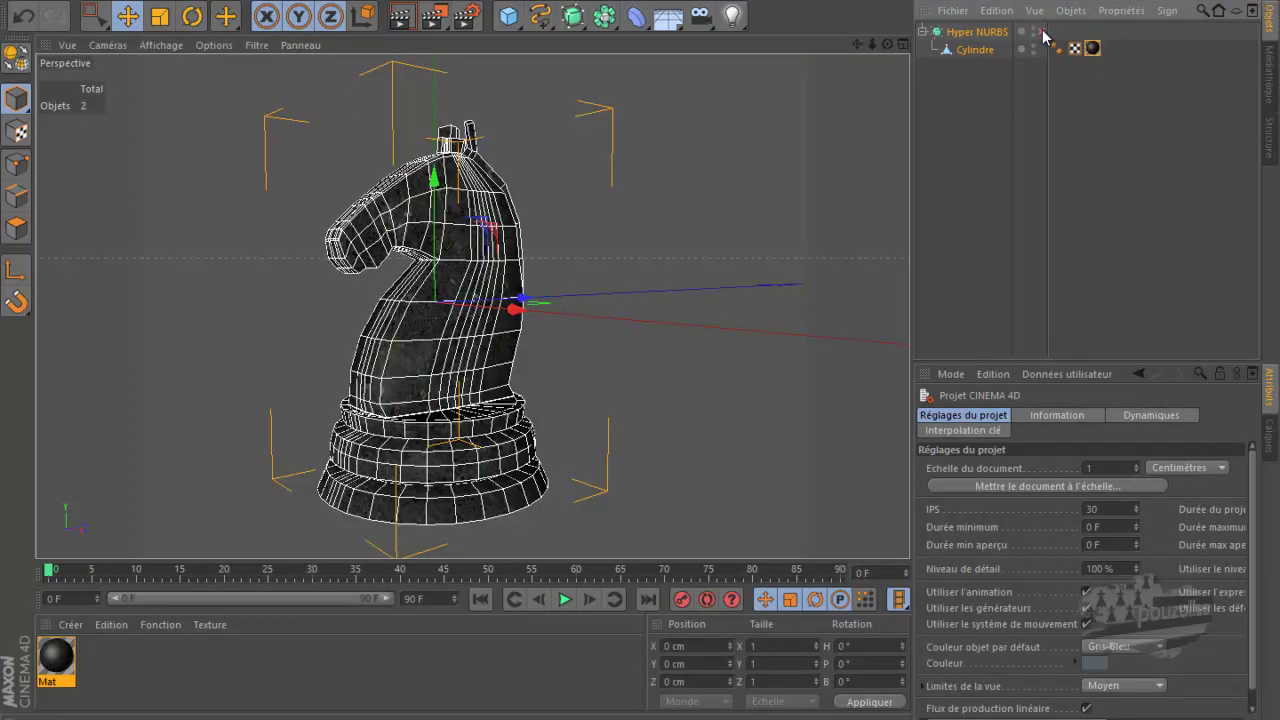
click(1092, 49)
key(Delete)
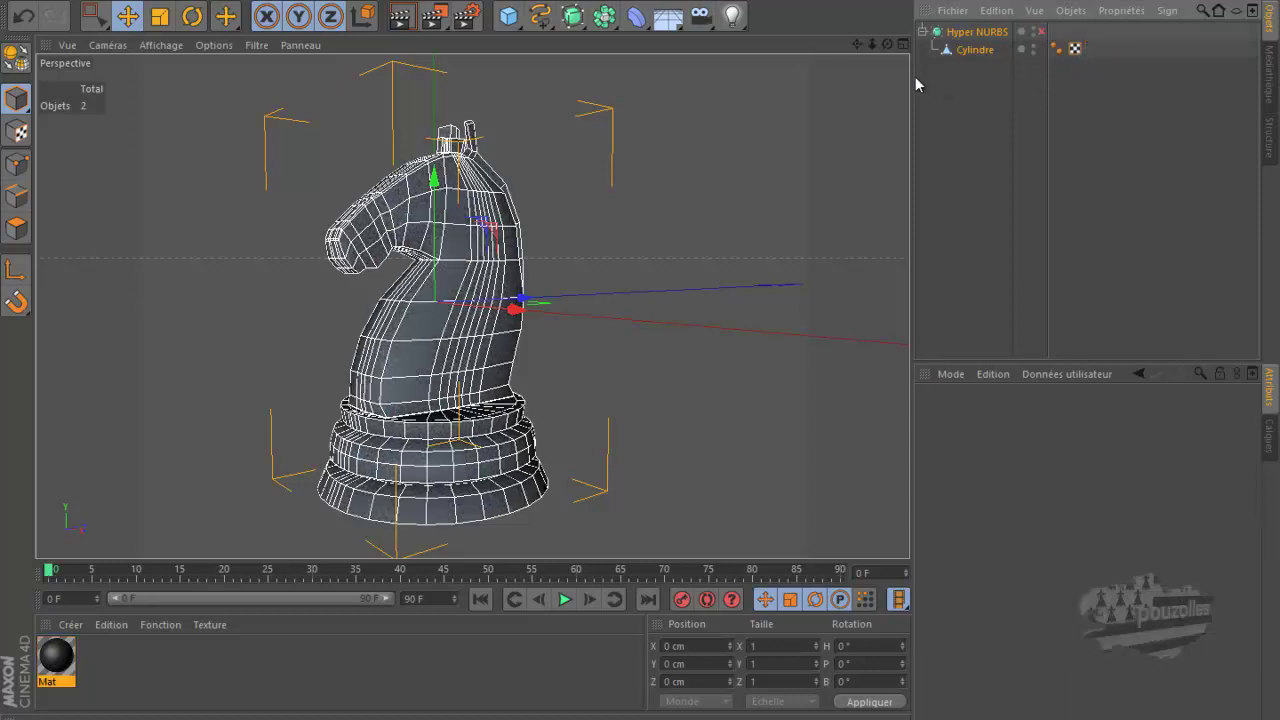
Inspect the bare knight cage in the four-view layout, then the enlarged Droite view.
mouse_move(893, 44)
mouse_down()
mouse_move(650, 347)
mouse_move(622, 343)
mouse_move(640, 345)
mouse_up()
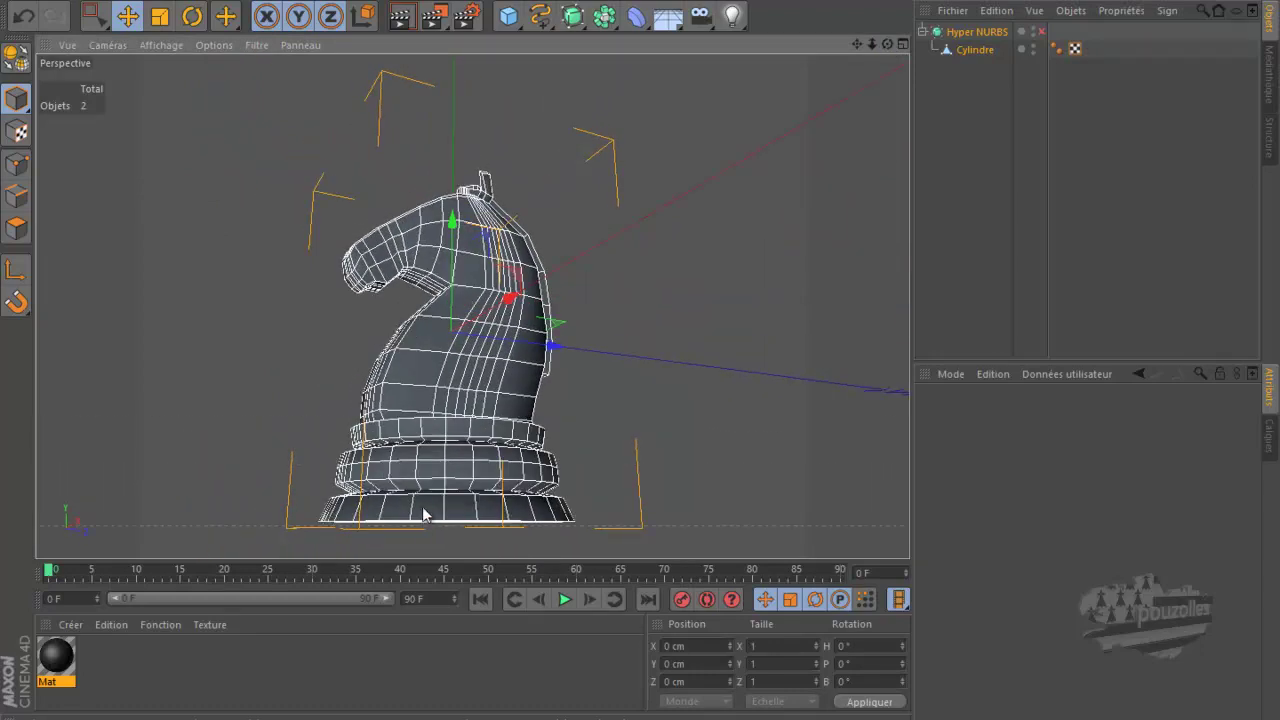
middle_click(432, 426)
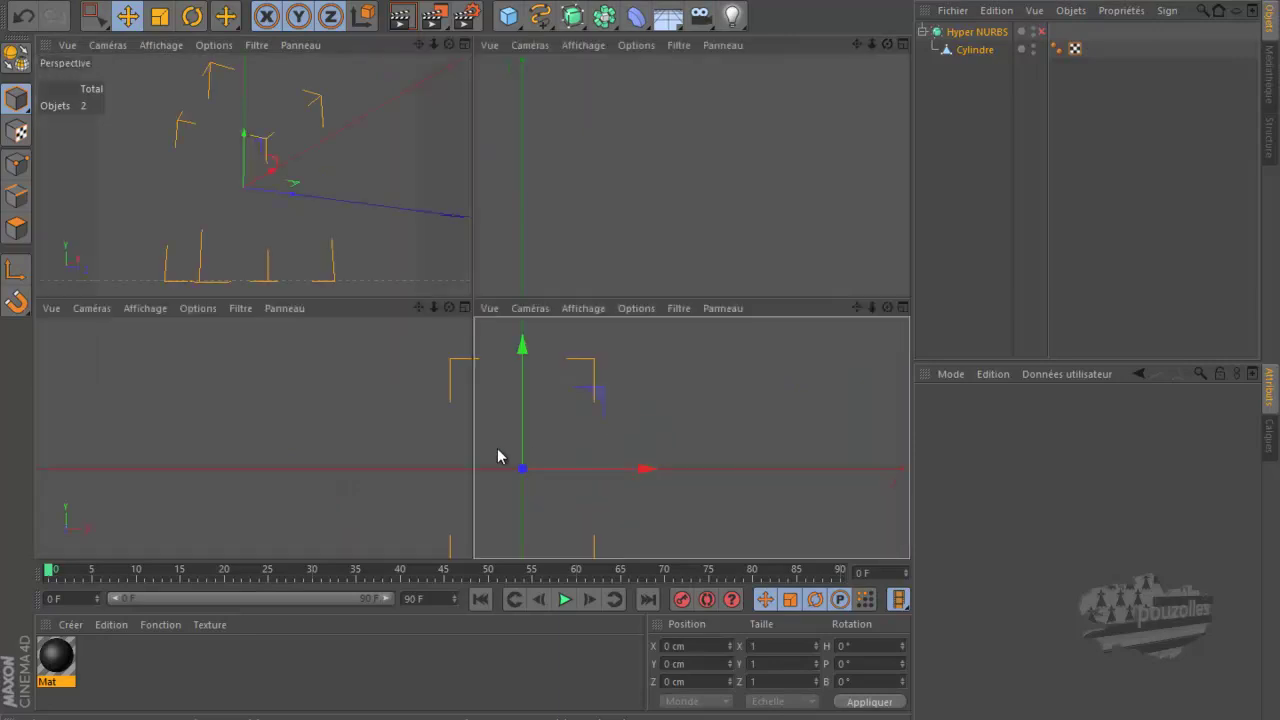
middle_click(342, 468)
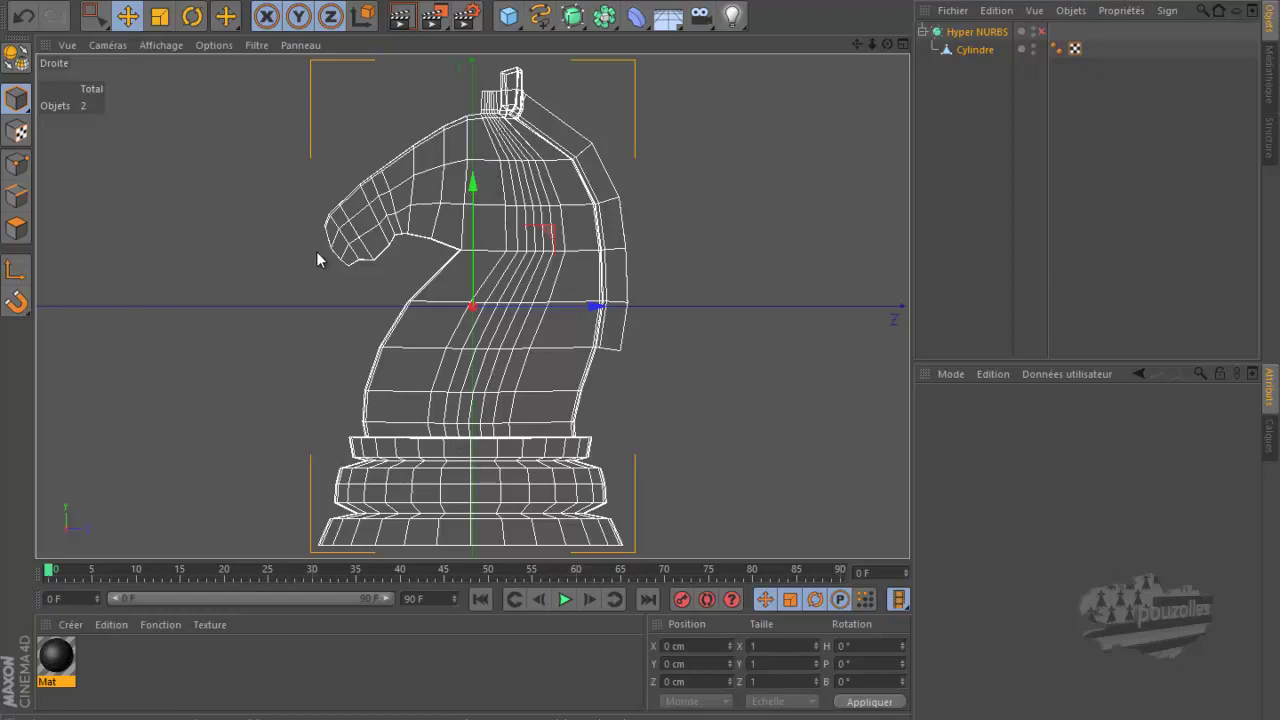
Re-enable the knight's Hyper NURBS and orbit the Perspective view around its smoothed head.
scroll(272, 297, down, 3)
middle_click(268, 295)
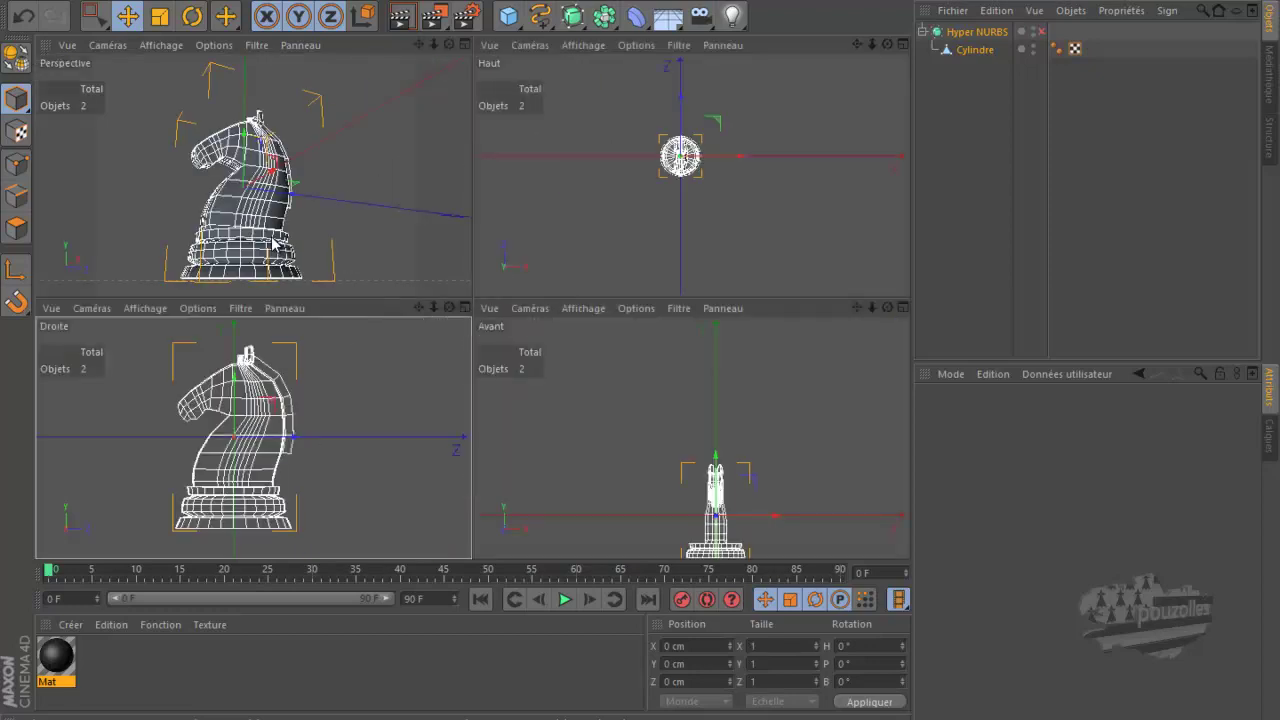
middle_click(281, 258)
scroll(682, 255, down, 1)
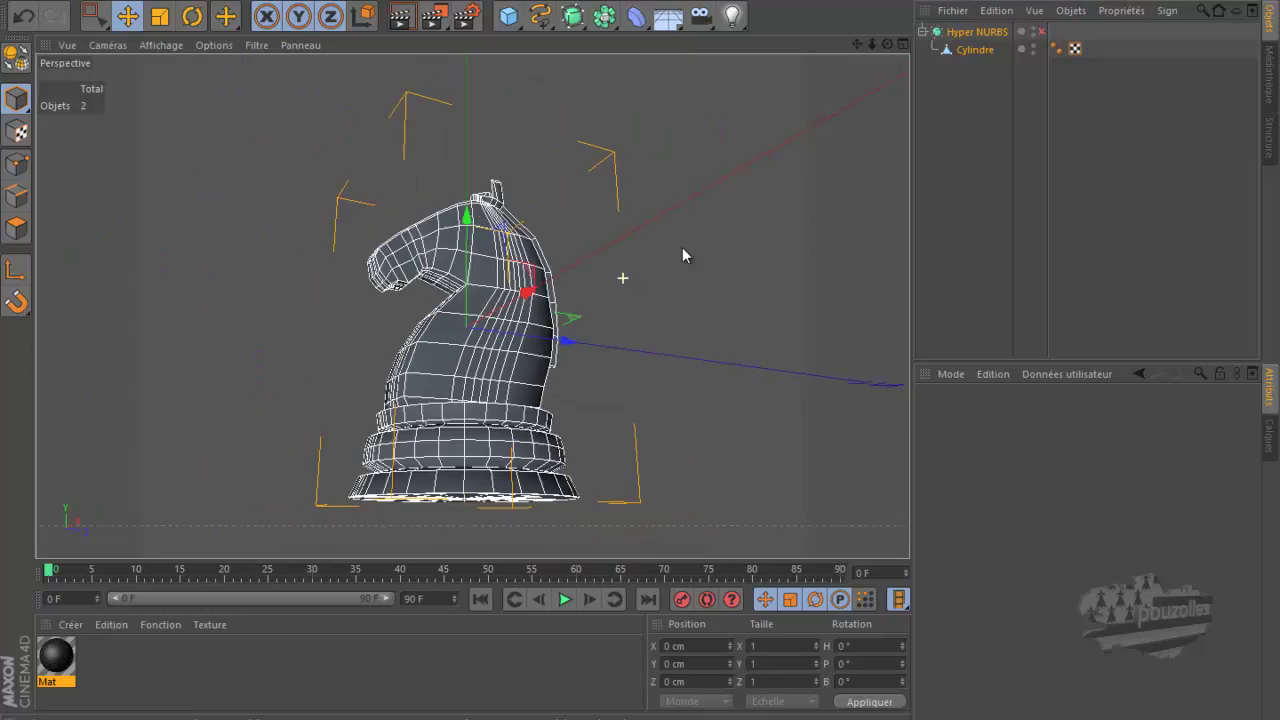
drag(886, 45, 500, 100)
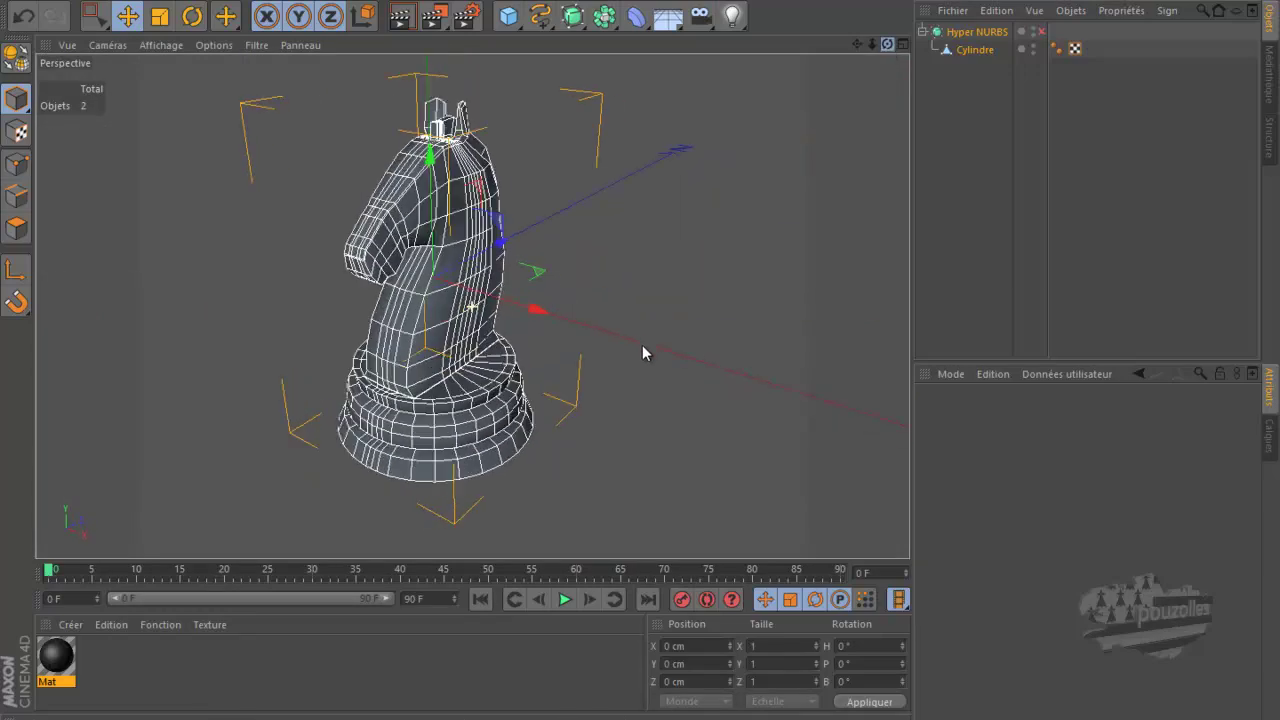
scroll(410, 105, up, 3)
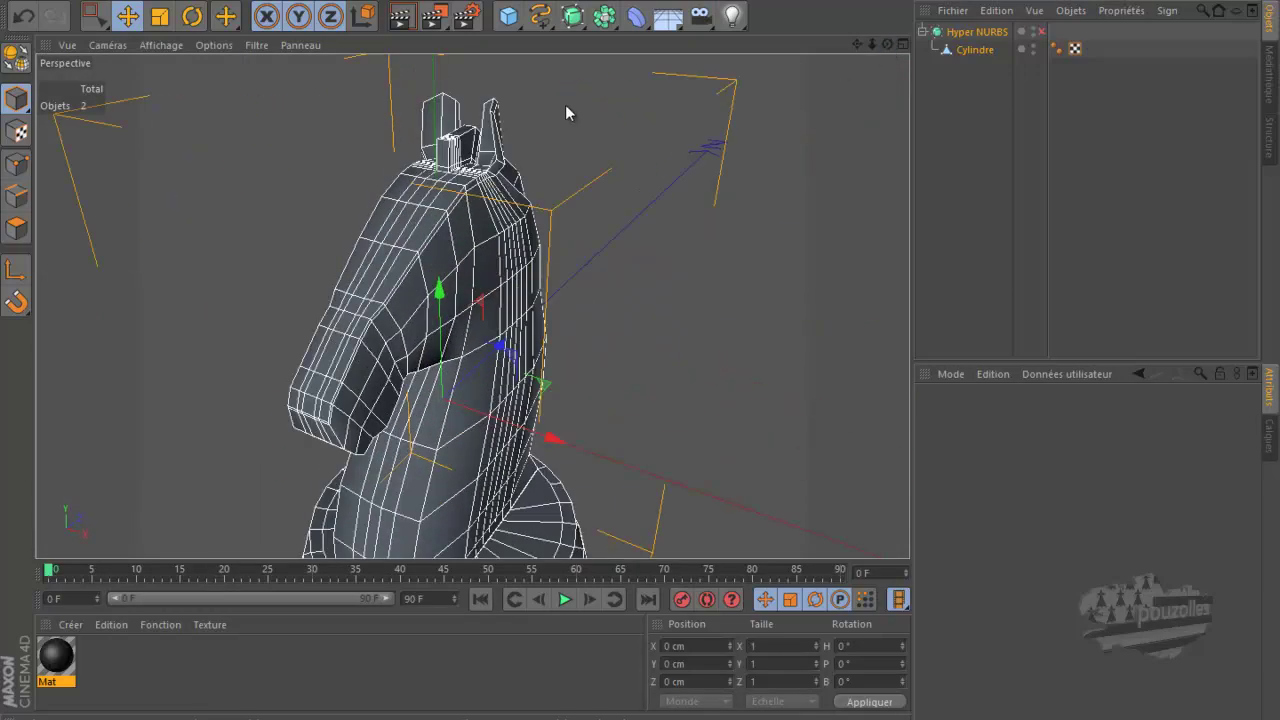
scroll(565, 104, up, 1)
alt+drag(640, 355, 648, 341)
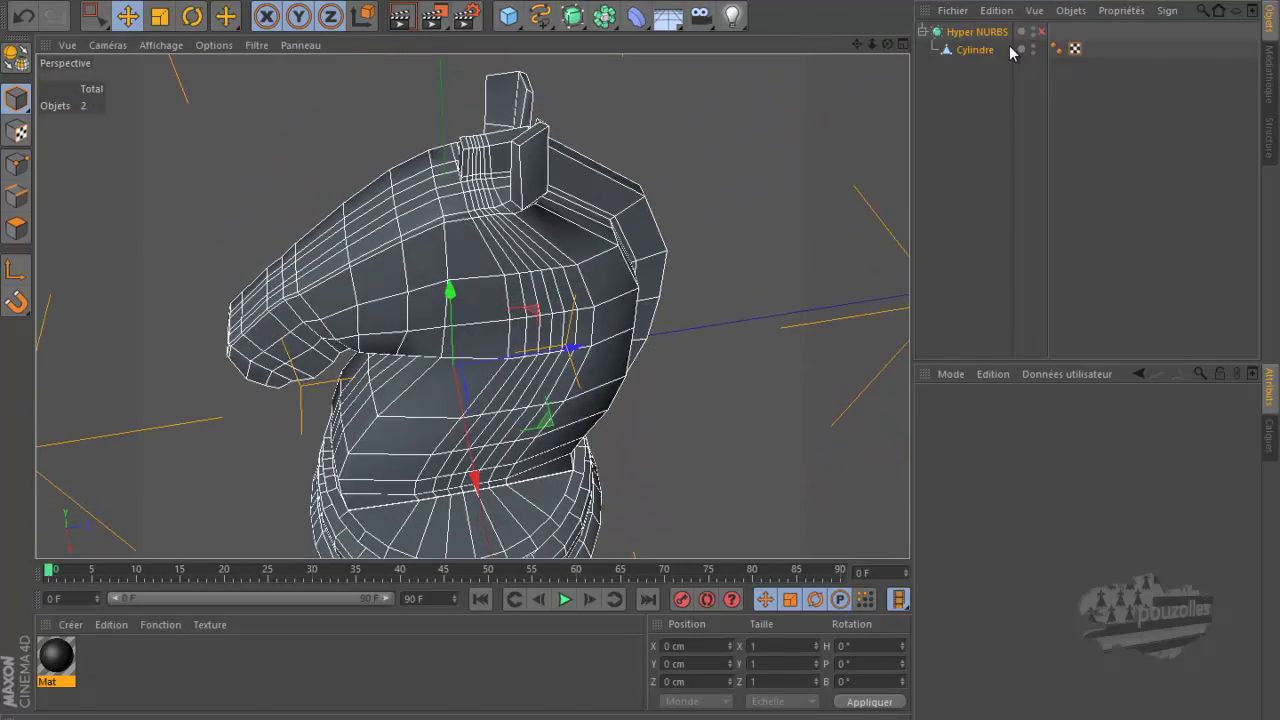
click(1041, 31)
mouse_move(640, 352)
alt+mouse_down()
mouse_move(651, 343)
mouse_move(646, 366)
mouse_move(640, 351)
mouse_move(603, 343)
mouse_move(637, 337)
mouse_move(634, 315)
mouse_move(643, 340)
mouse_move(674, 357)
mouse_move(648, 345)
mouse_move(626, 360)
mouse_move(634, 371)
mouse_move(645, 360)
alt+mouse_up()
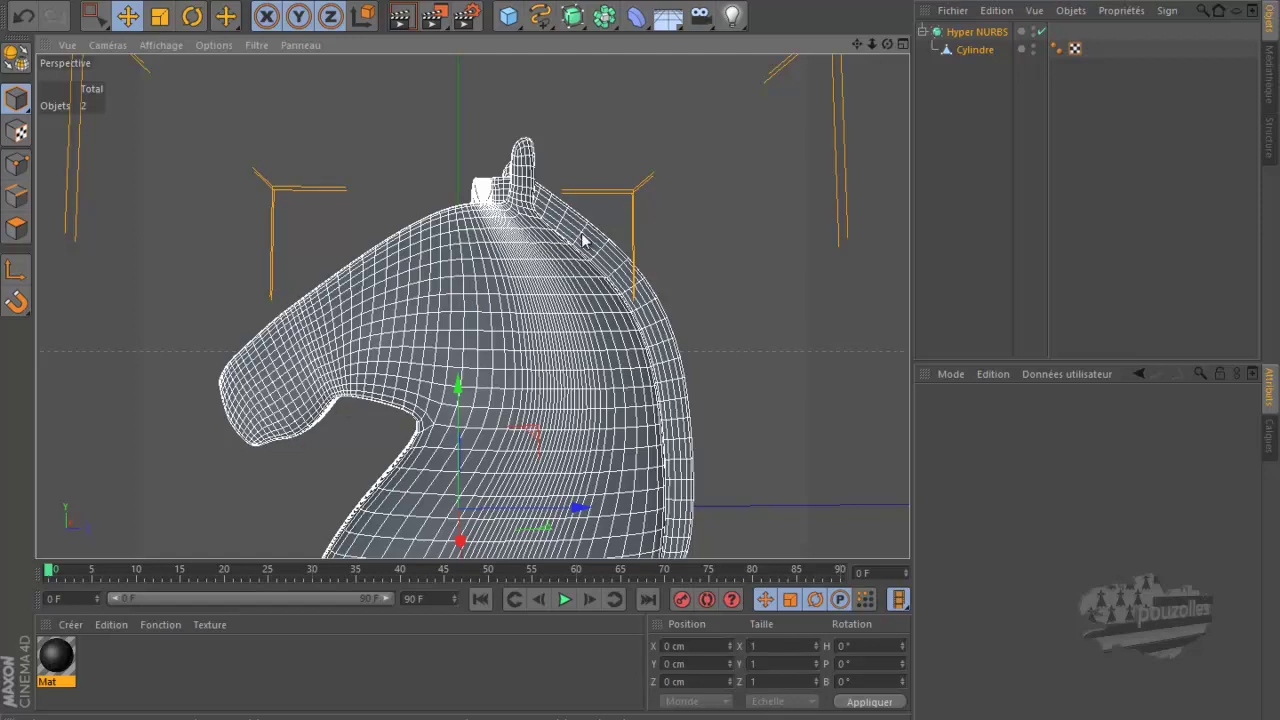
mouse_move(890, 50)
mouse_down()
mouse_move(651, 394)
mouse_move(580, 251)
mouse_up()
drag(887, 44, 653, 247)
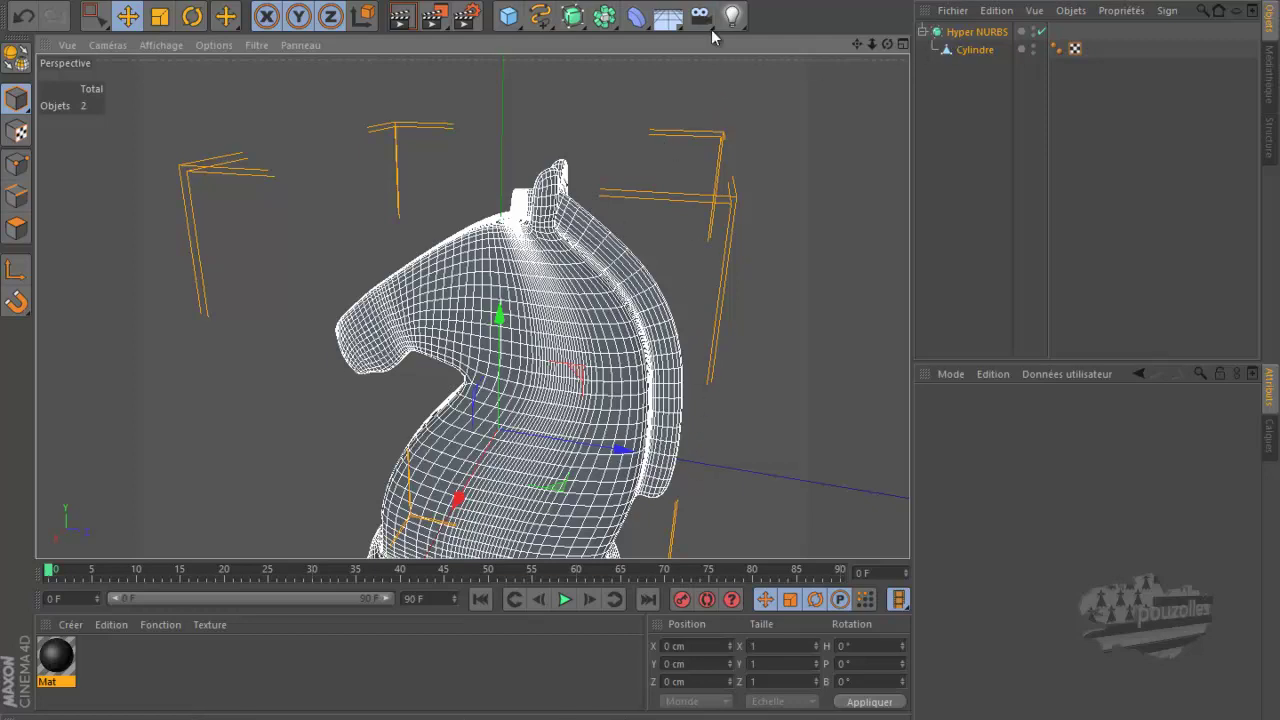
Close the knight and tour.c4d documents, declining to save each (Non).
click(26, 2)
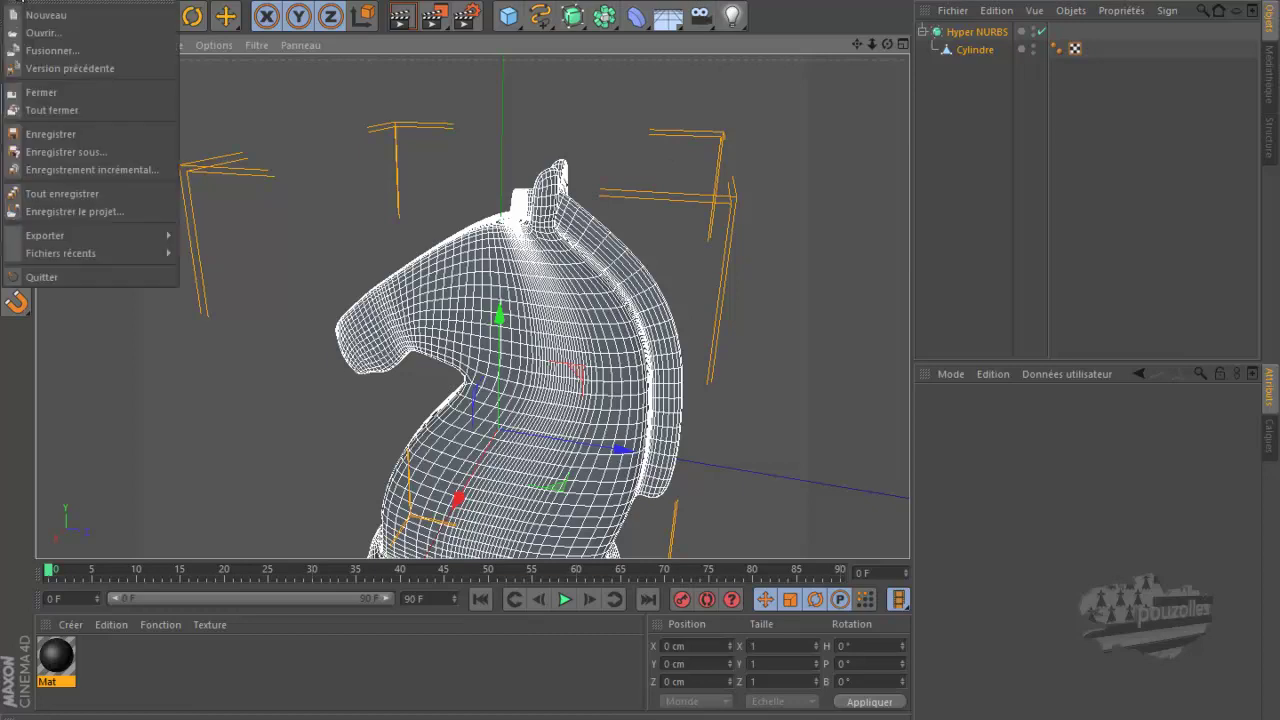
click(41, 93)
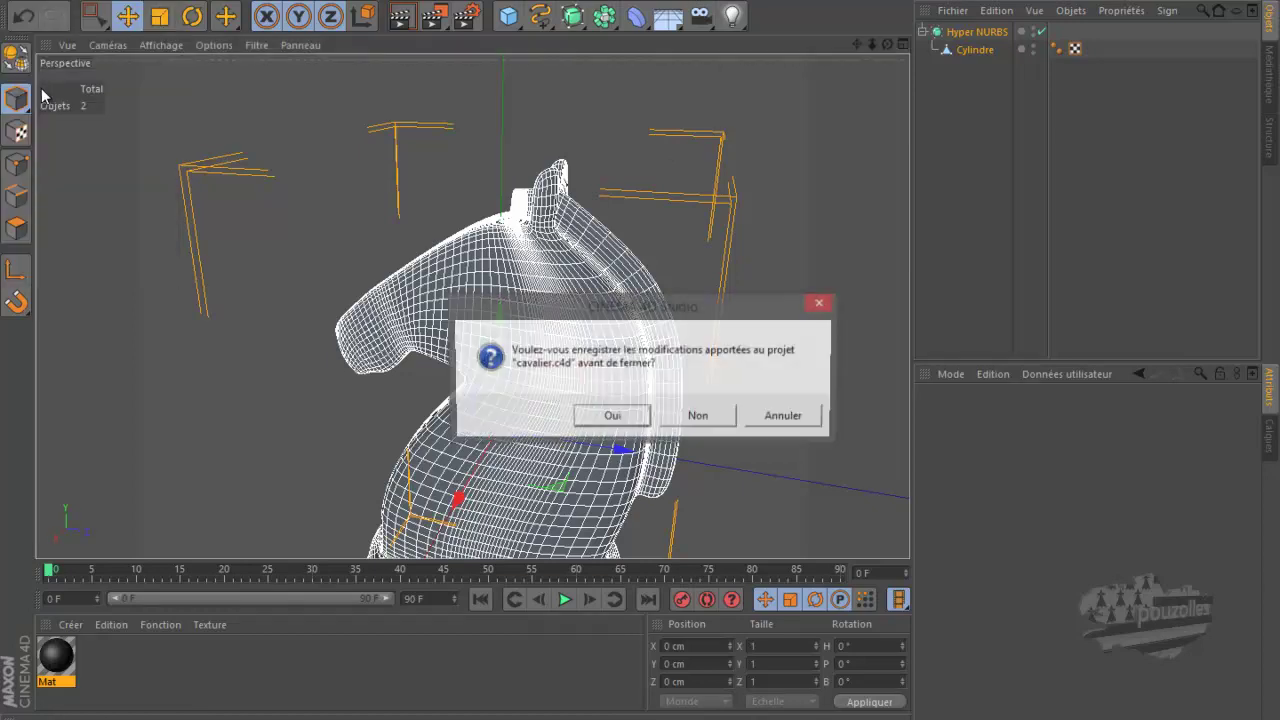
click(703, 416)
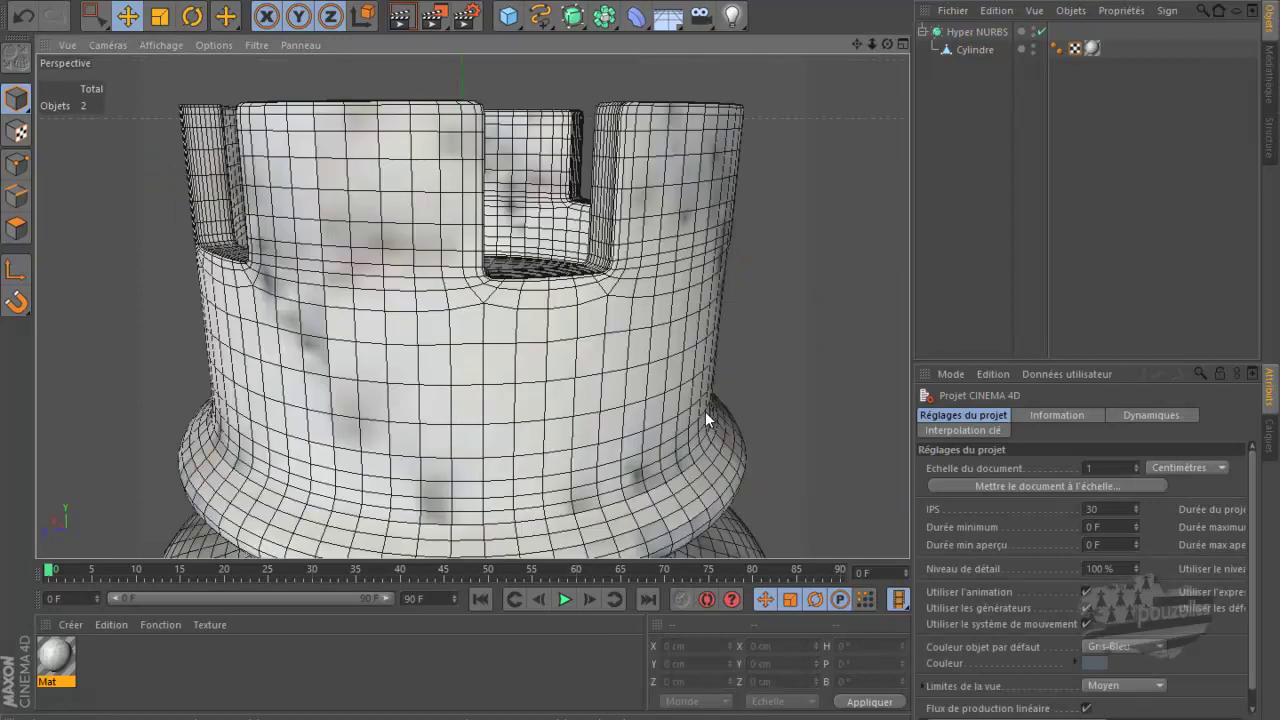
click(26, 3)
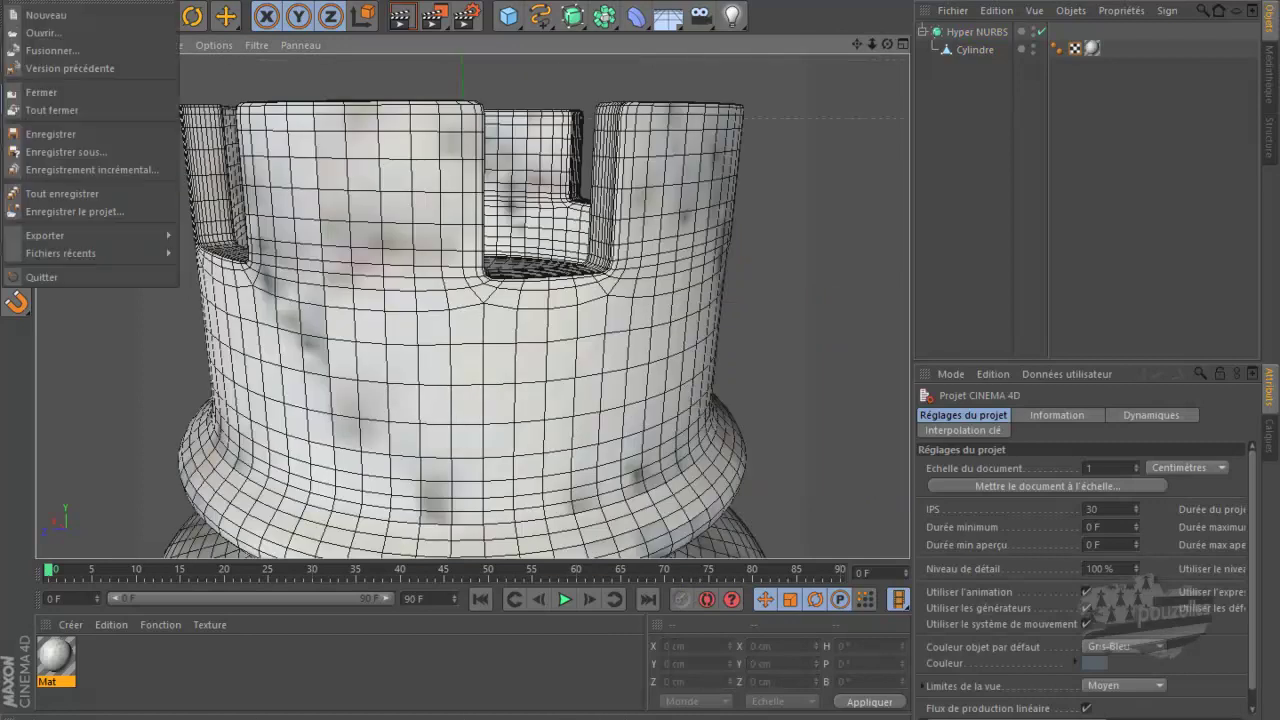
click(42, 93)
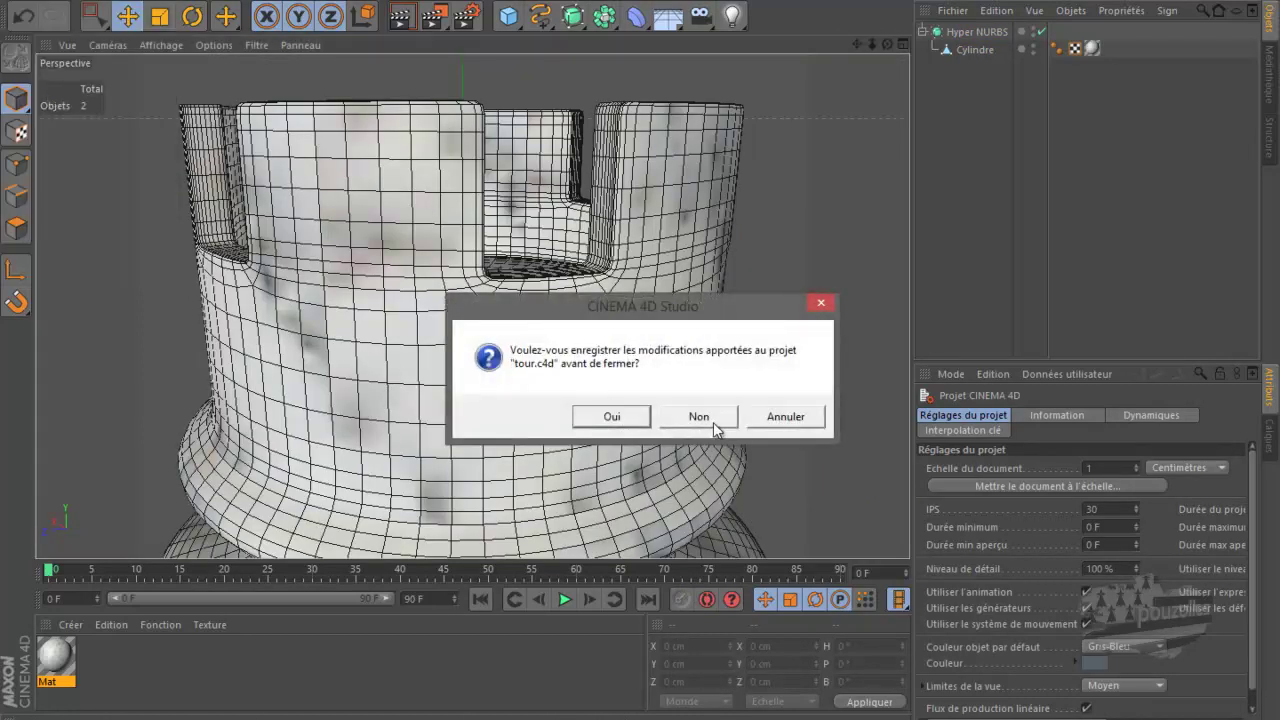
click(712, 419)
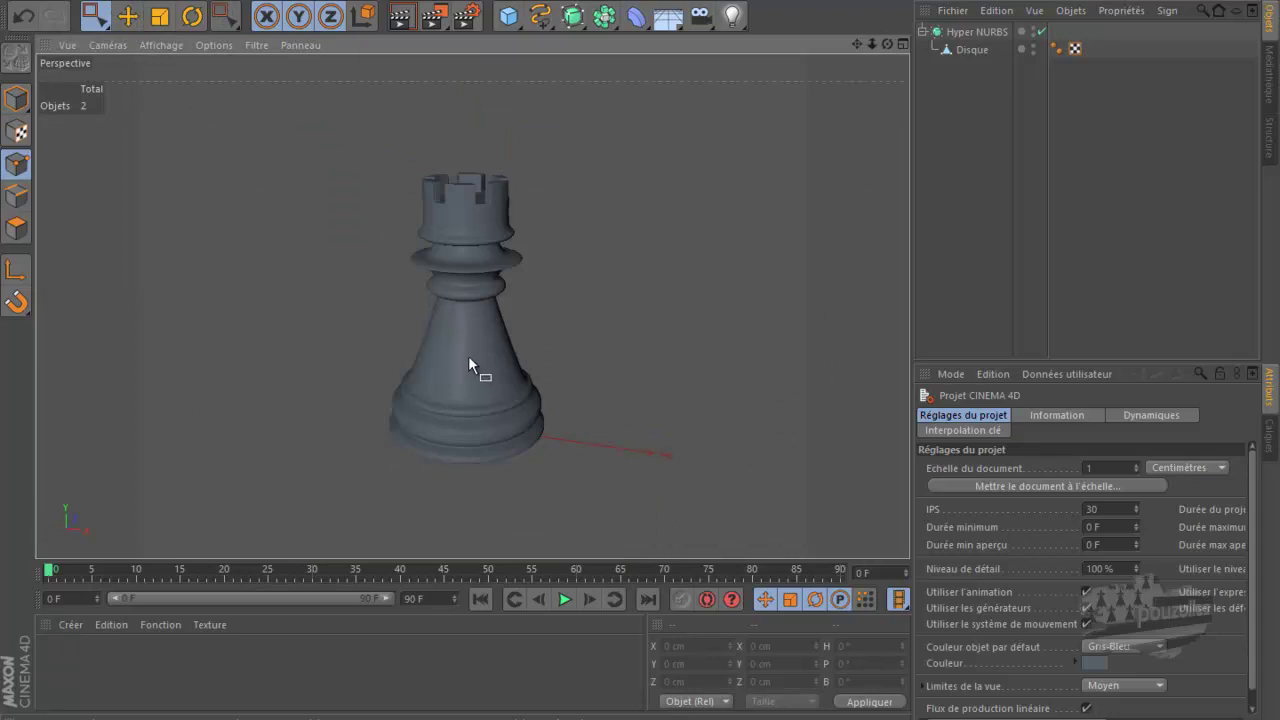
Switch to Model mode with the Move tool active.
scroll(468, 355, up, 2)
scroll(470, 356, up, 2)
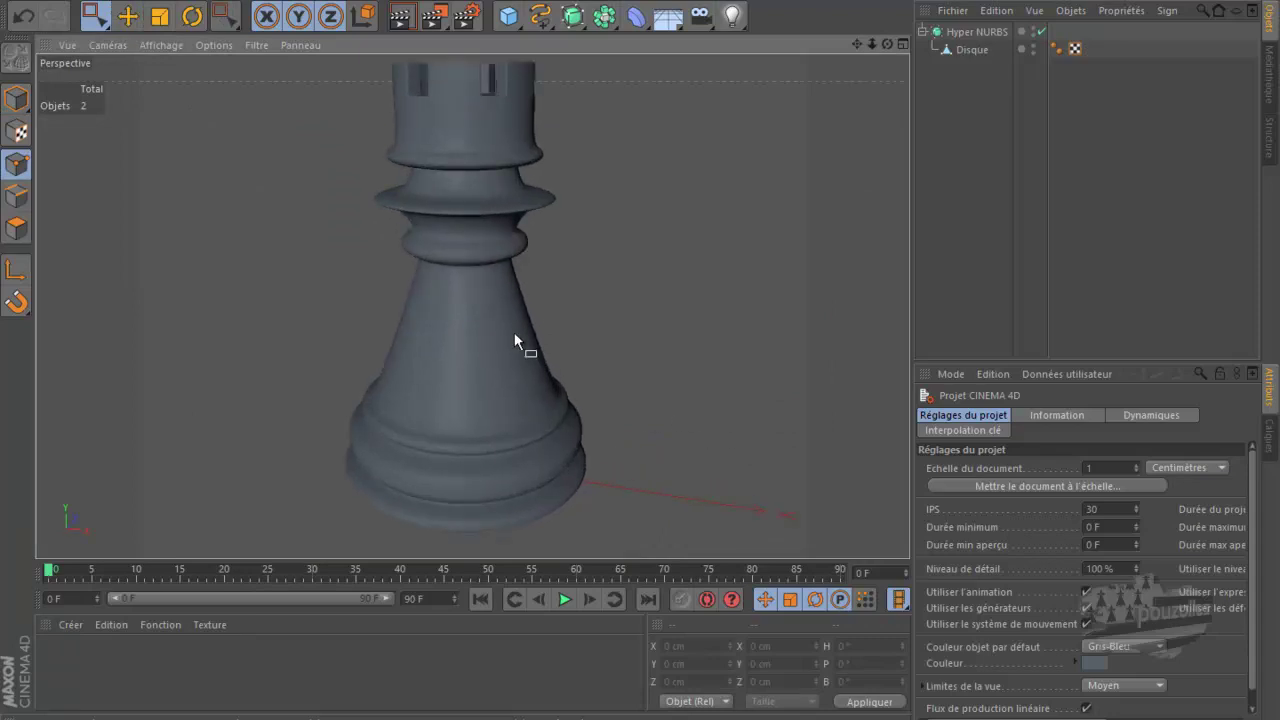
scroll(455, 390, down, 1)
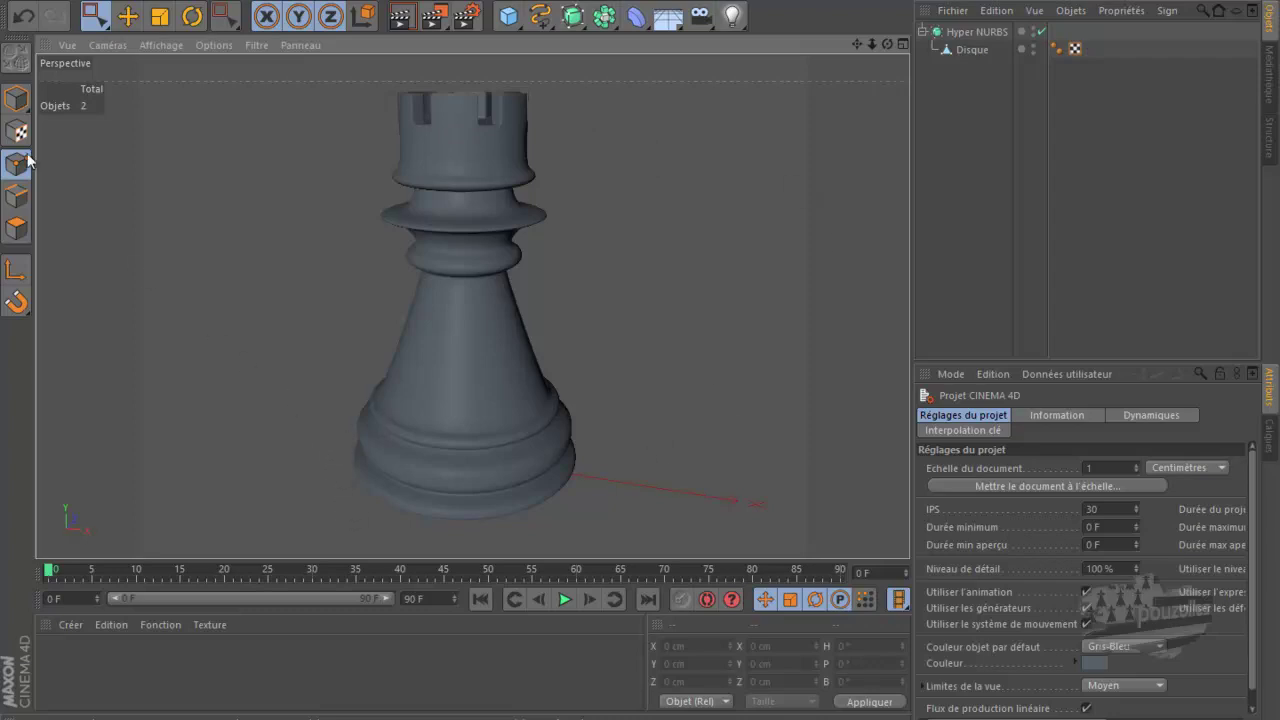
click(20, 97)
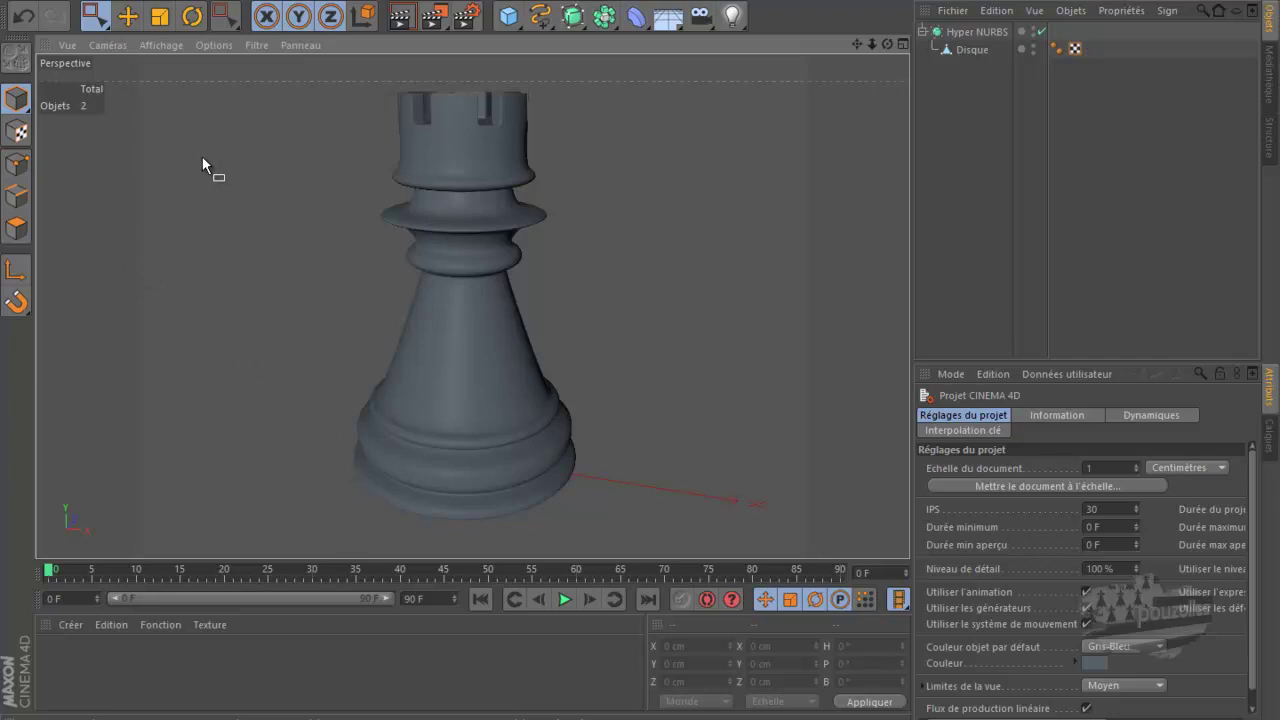
key(e)
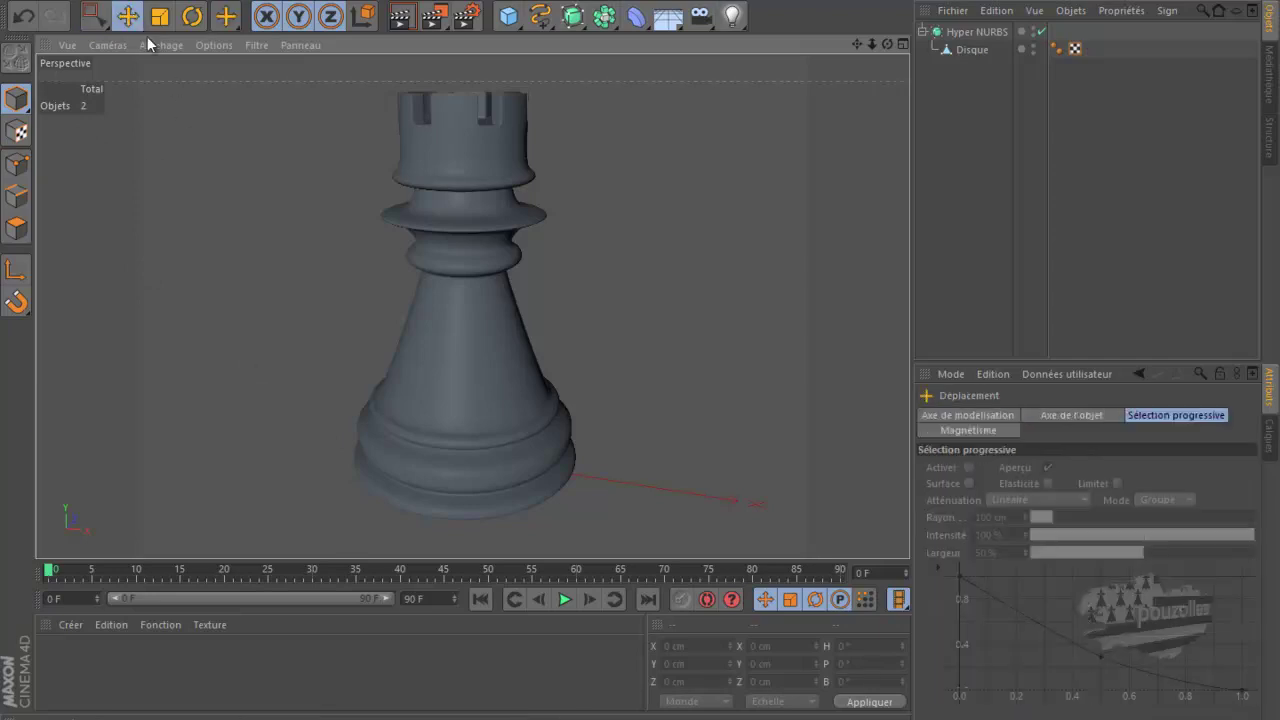